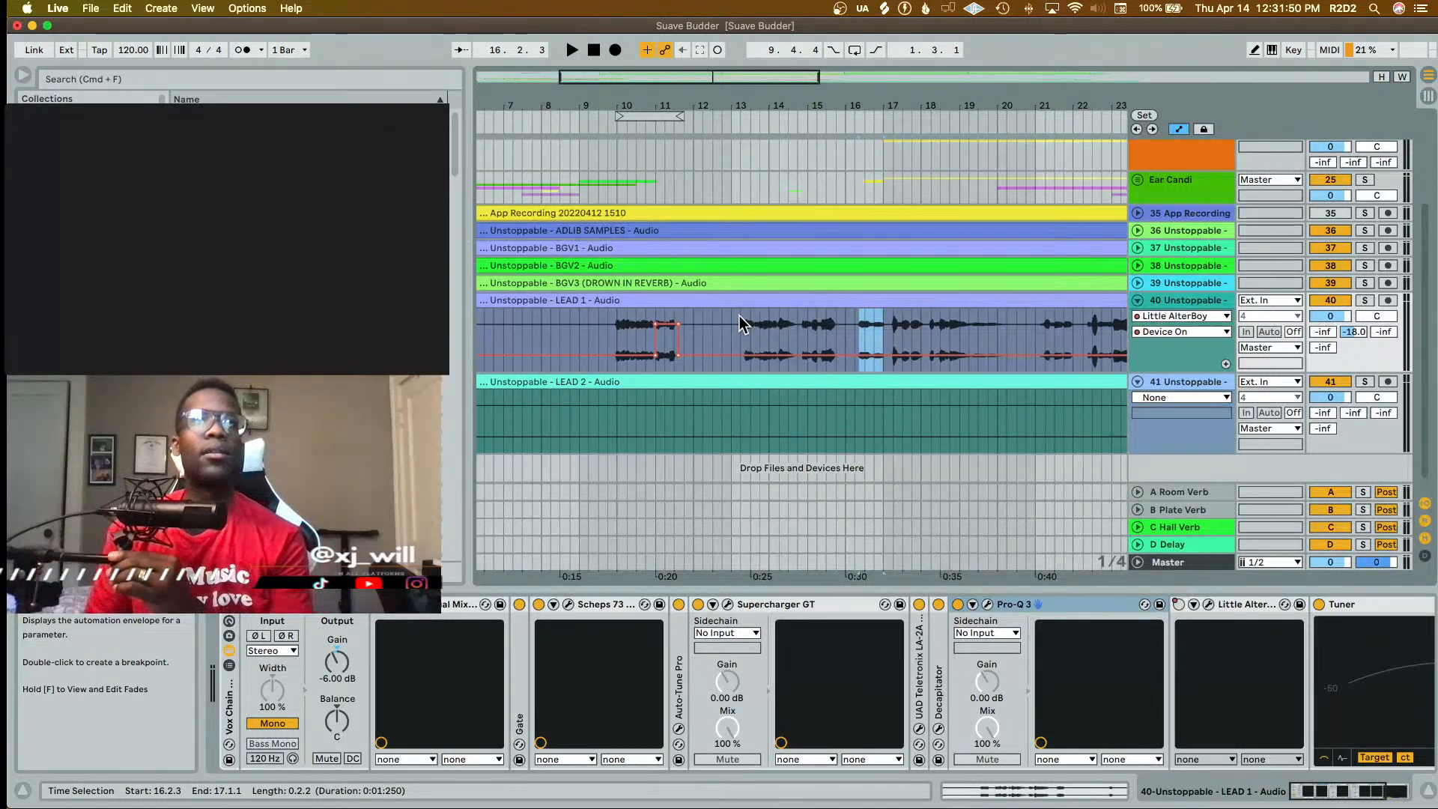
- Move the insert marker to the start of the arrangement at 1.1.1 and hide the automation lanes on all tracks
click(620, 337)
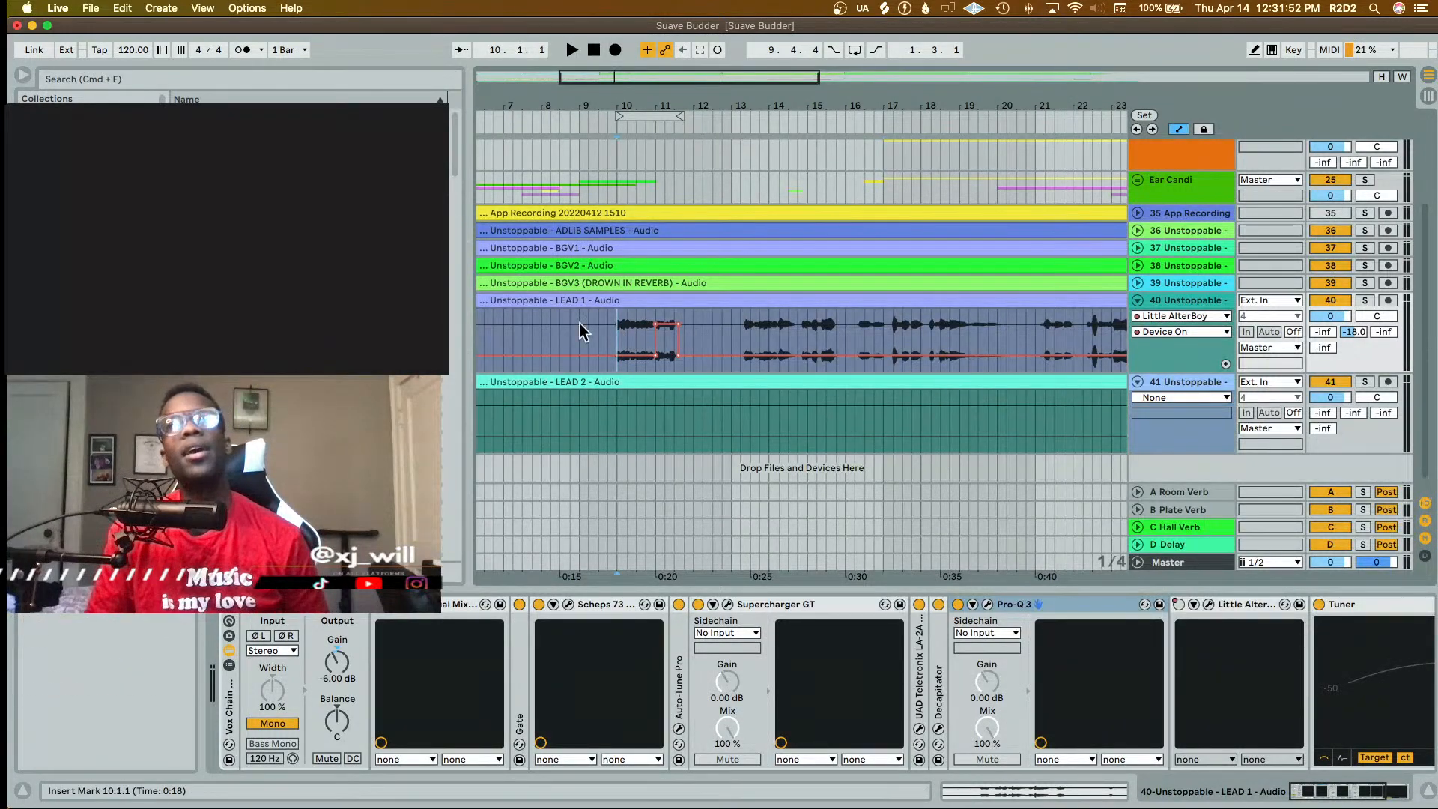
key(w)
scroll(581, 330, up, 4)
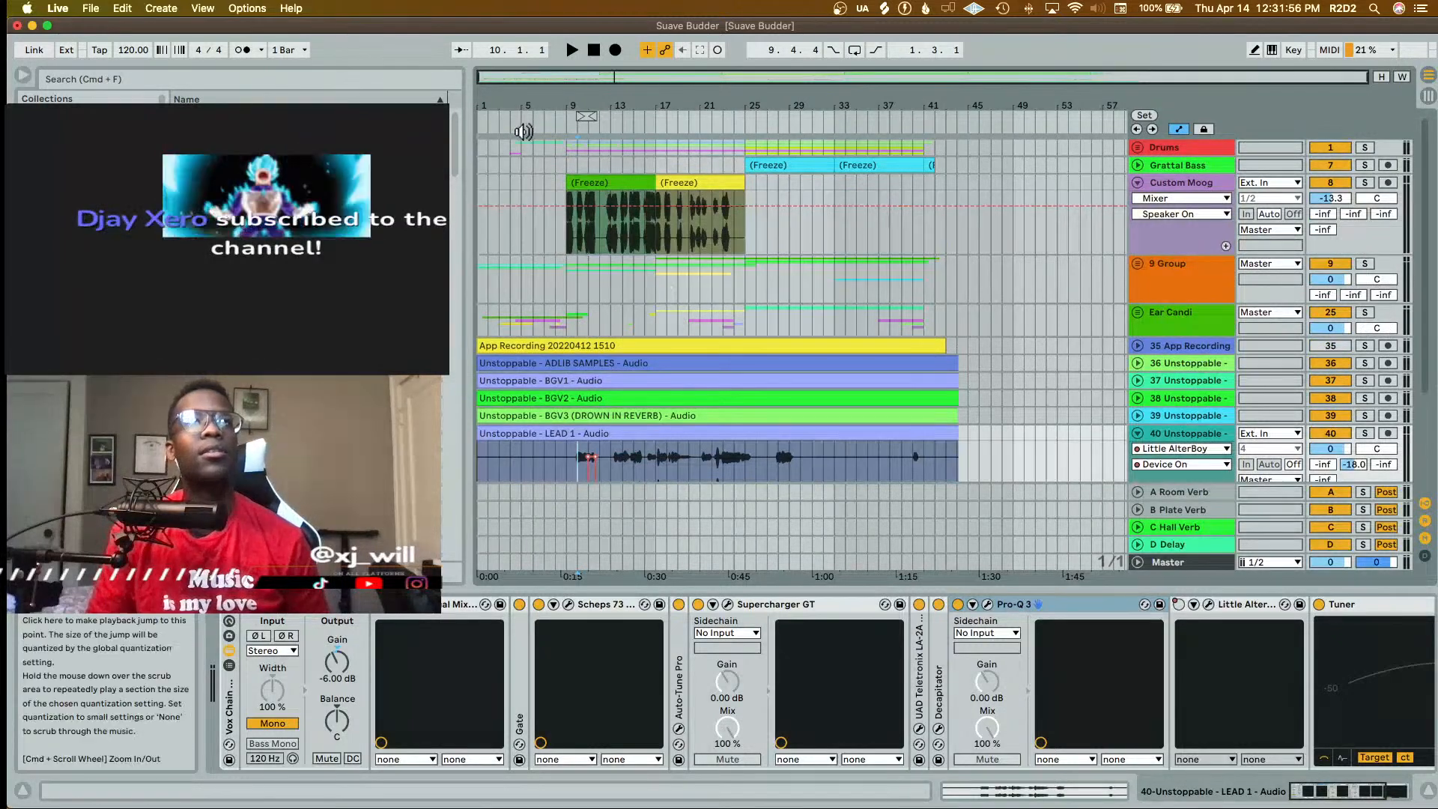
click(489, 193)
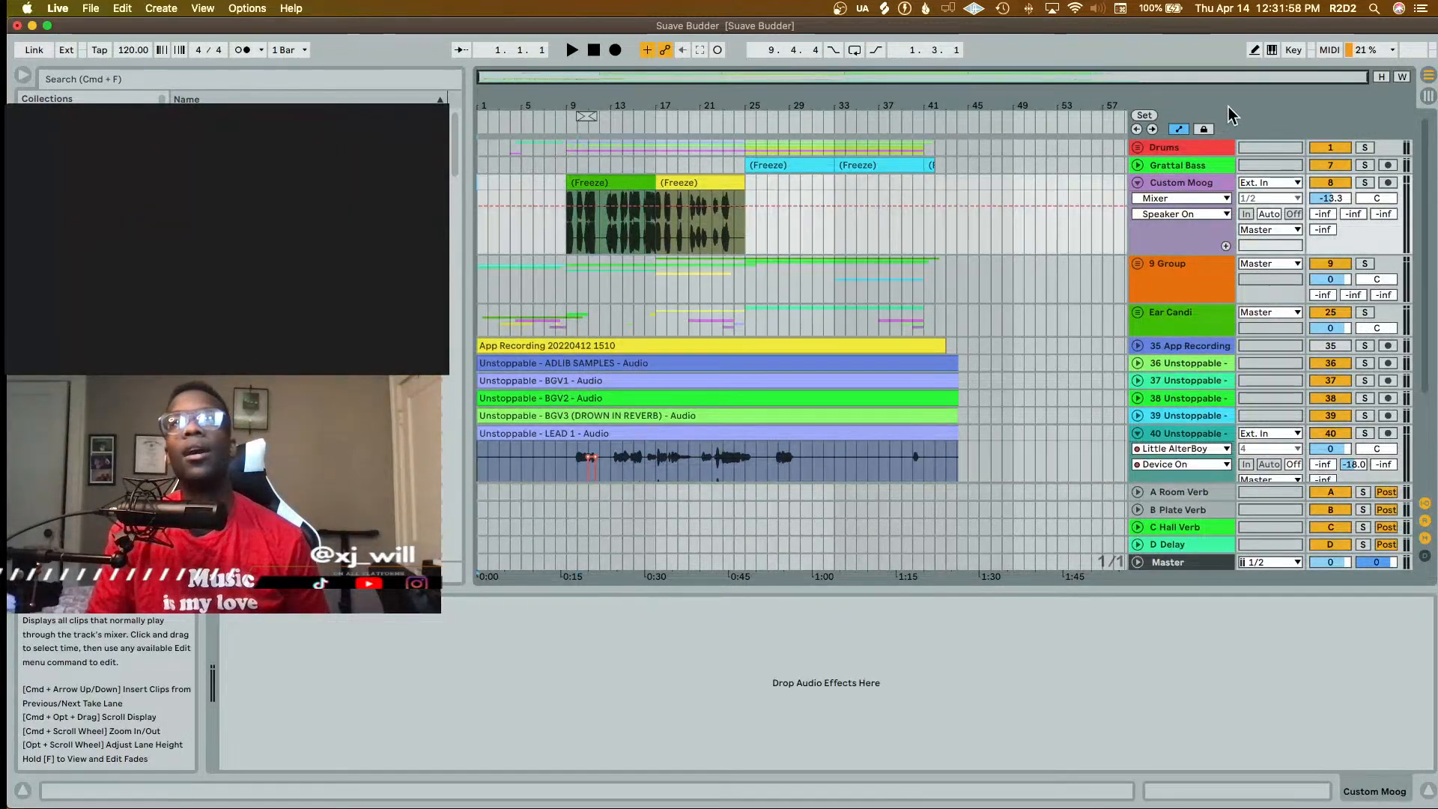
click(1180, 130)
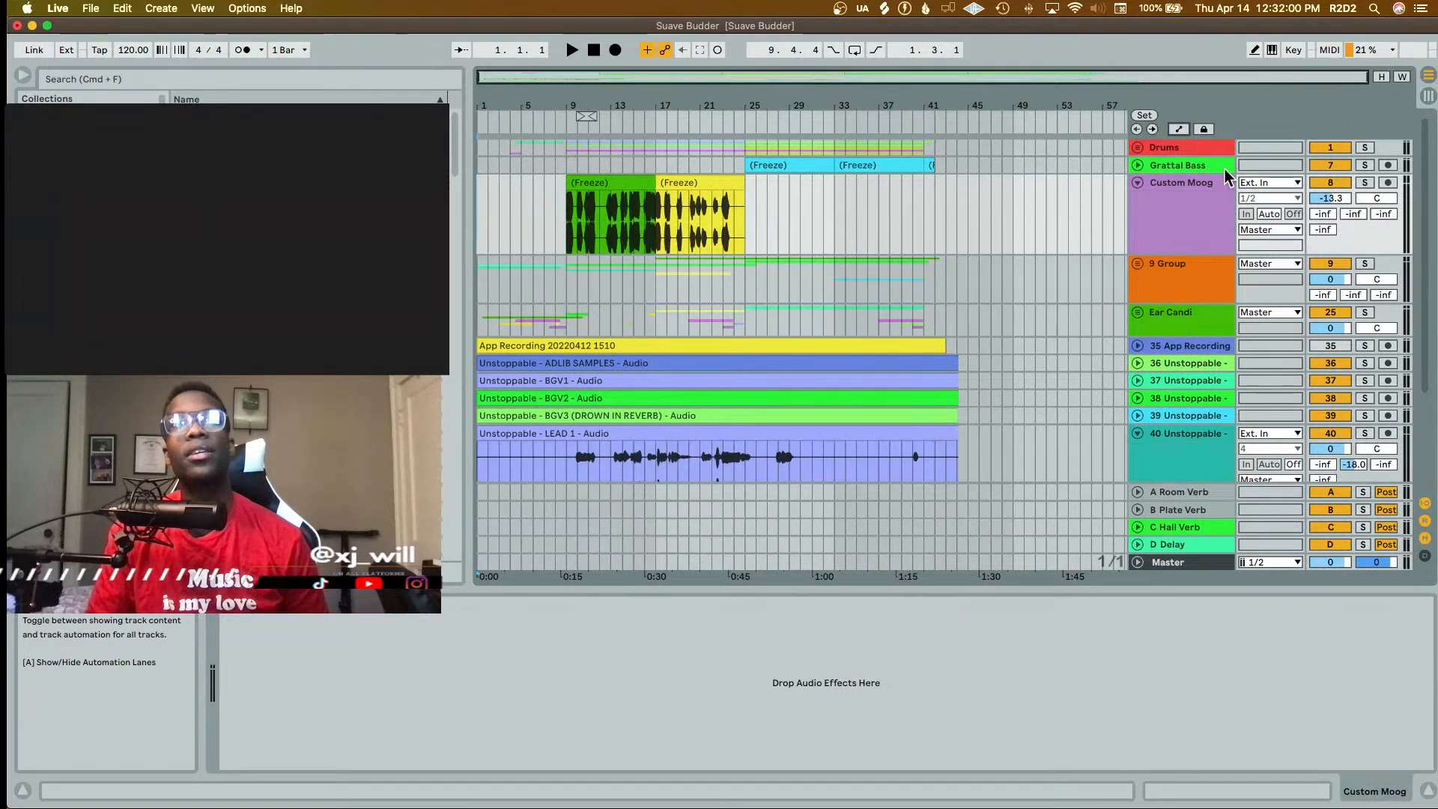
- Fold the LEAD 1 and LEAD 2 tracks, and place the six Unstoppable vocal tracks, deactivated, in one group
click(1138, 433)
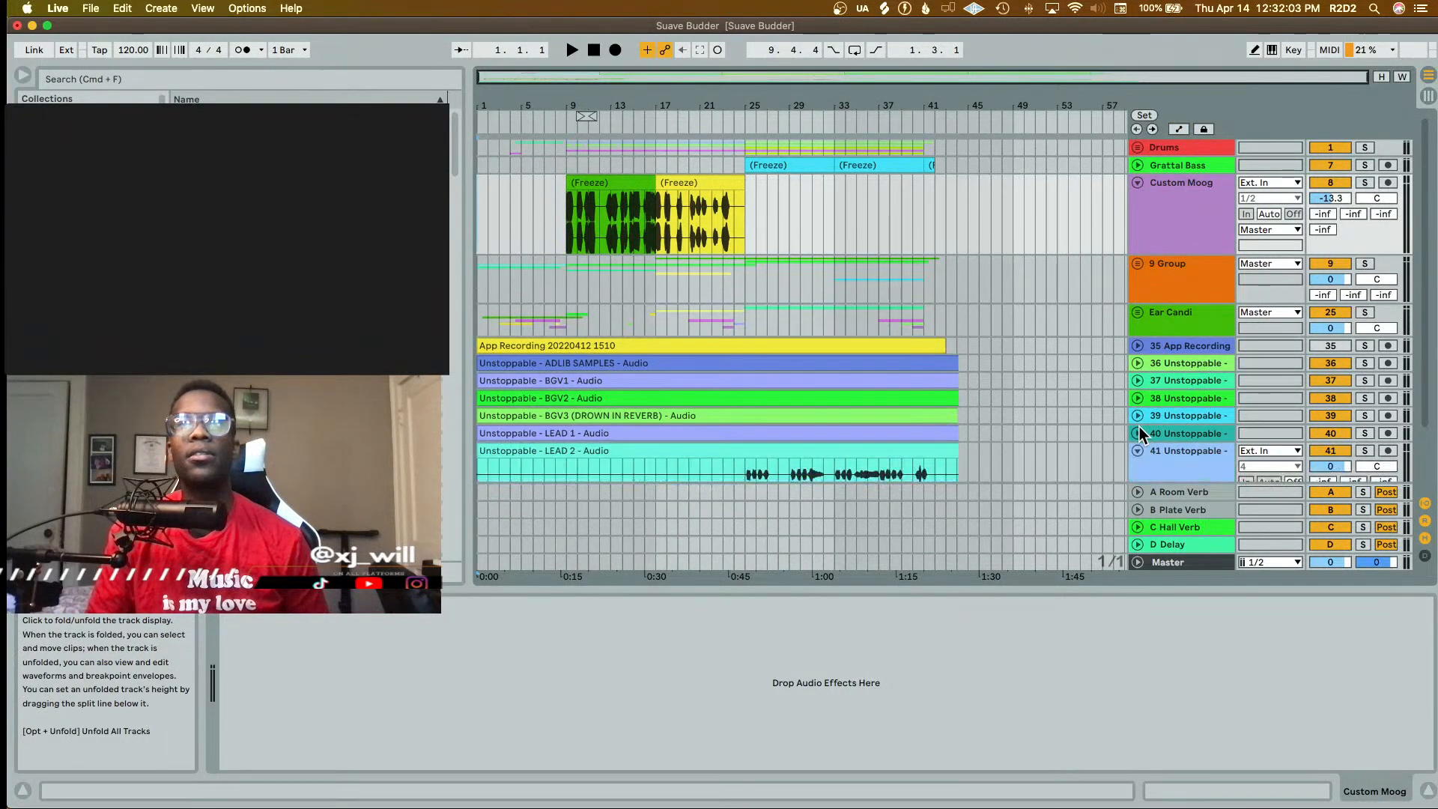
click(1176, 452)
click(1179, 363)
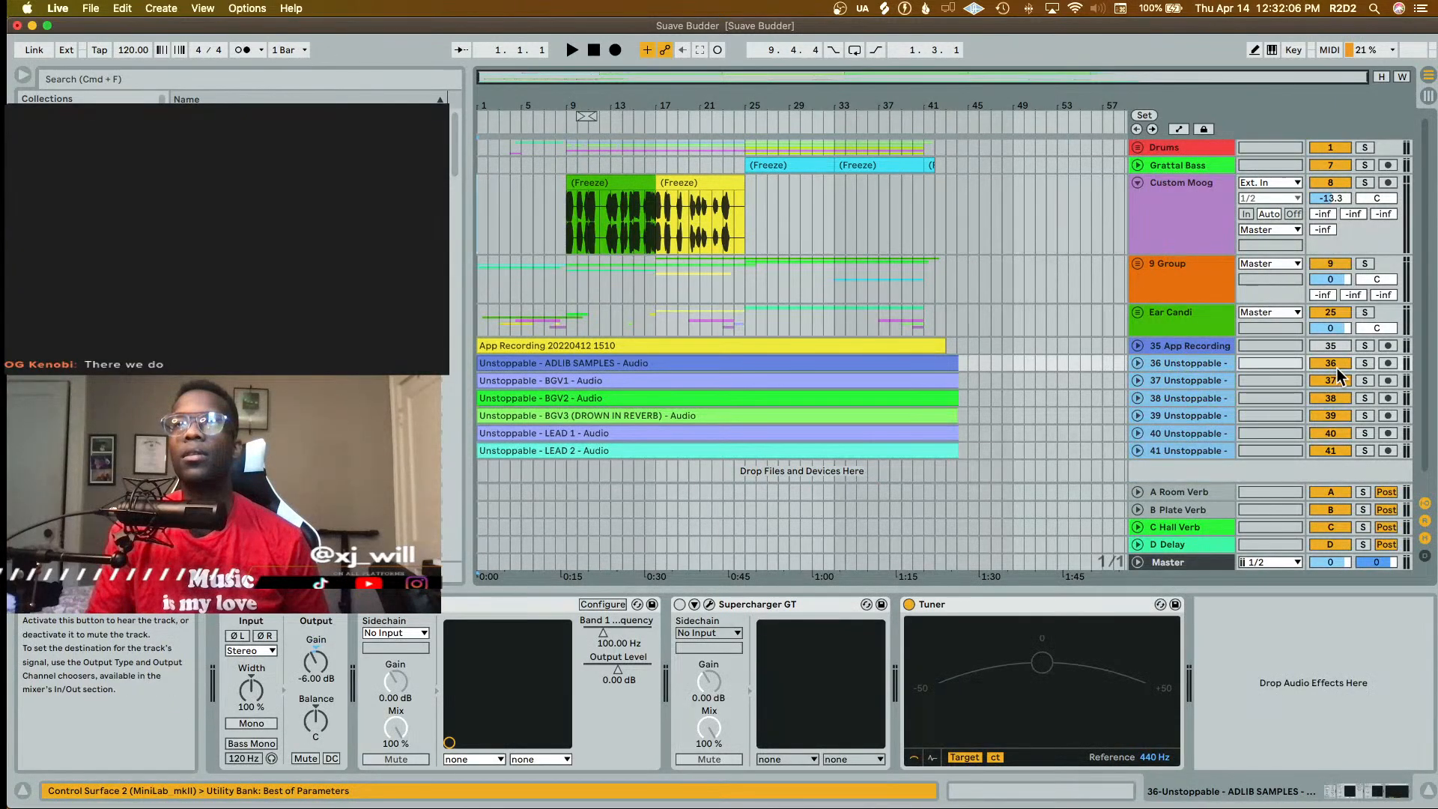
key(super+r)
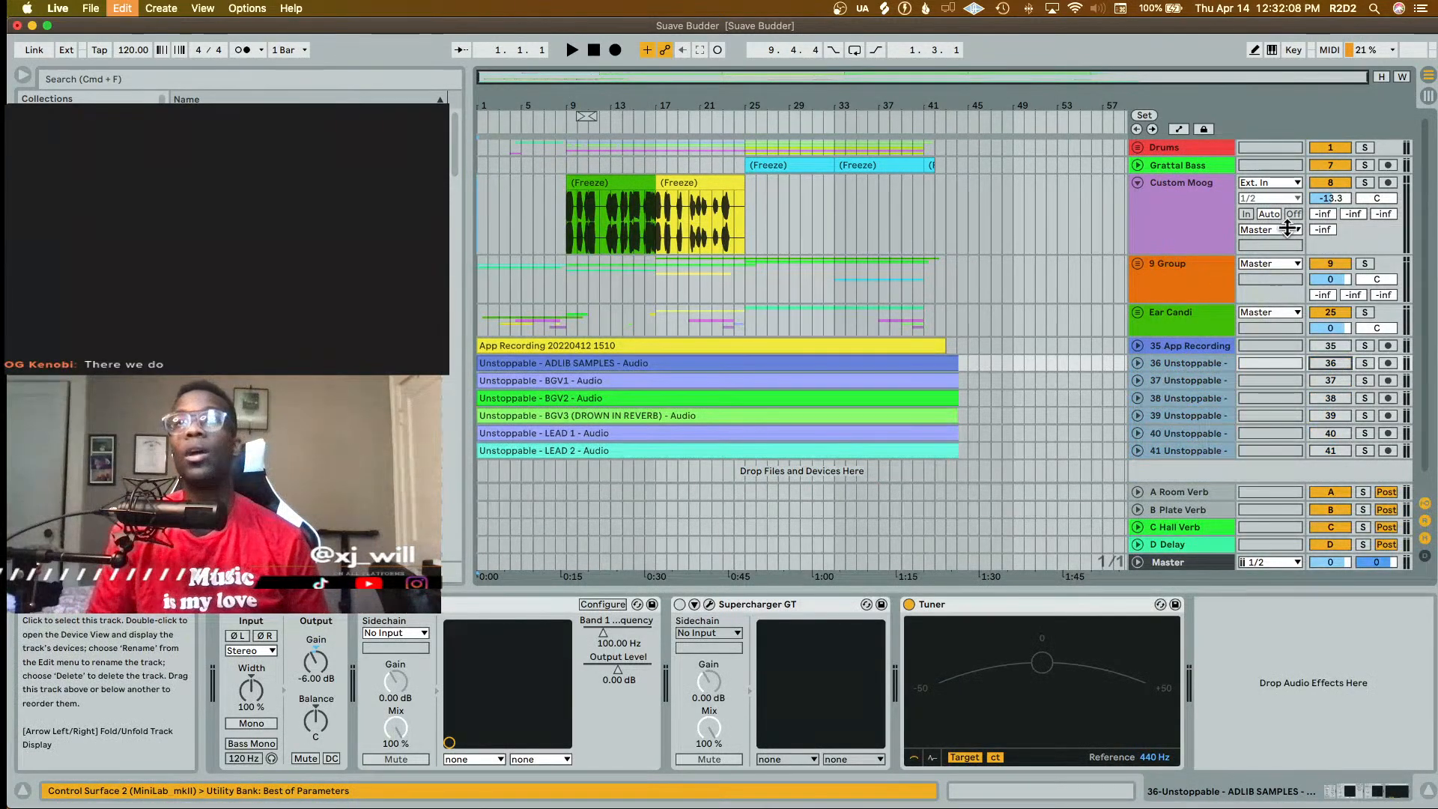
- Start playback from the beginning of the song and rename the vocal track group as Vox
click(572, 50)
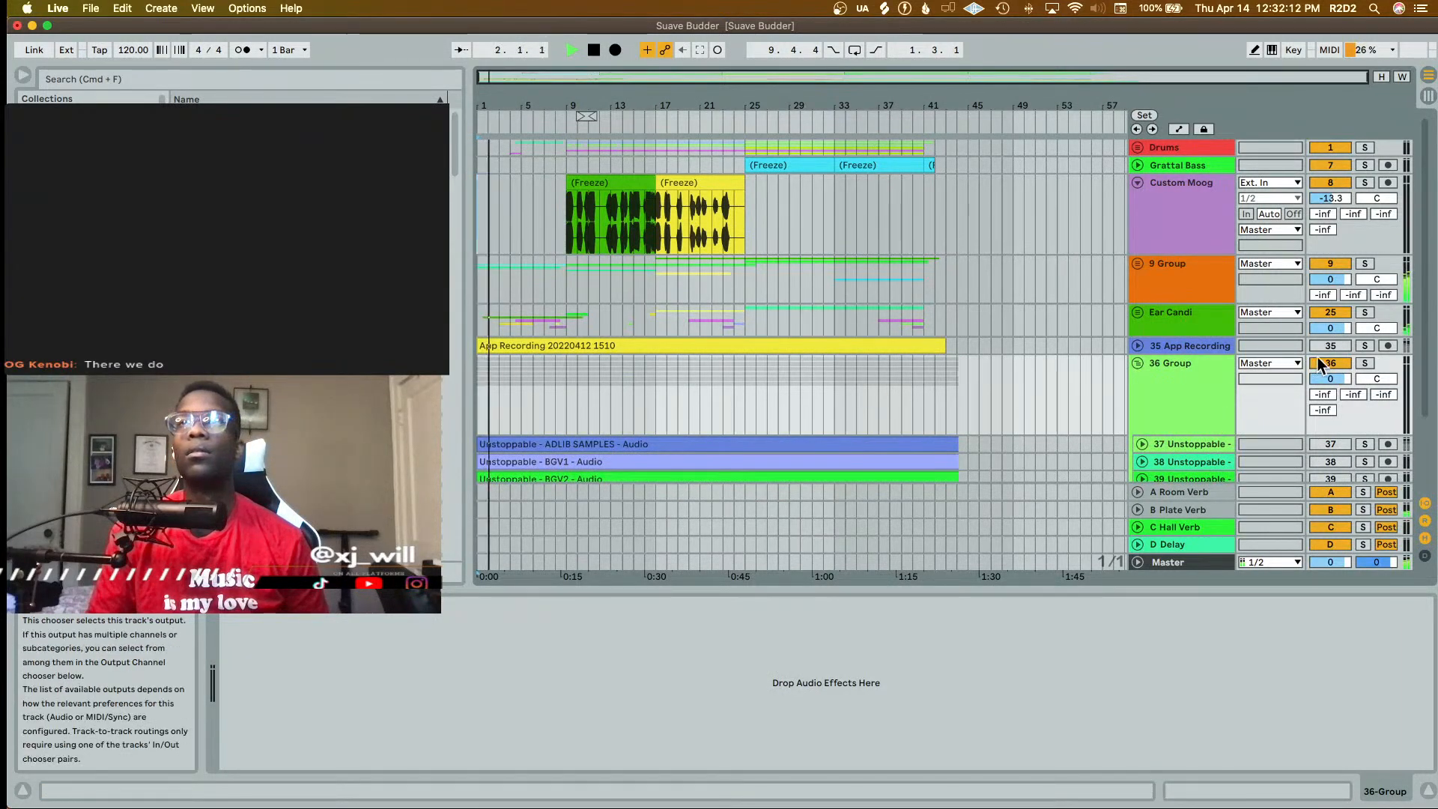
click(1153, 380)
key(super+r)
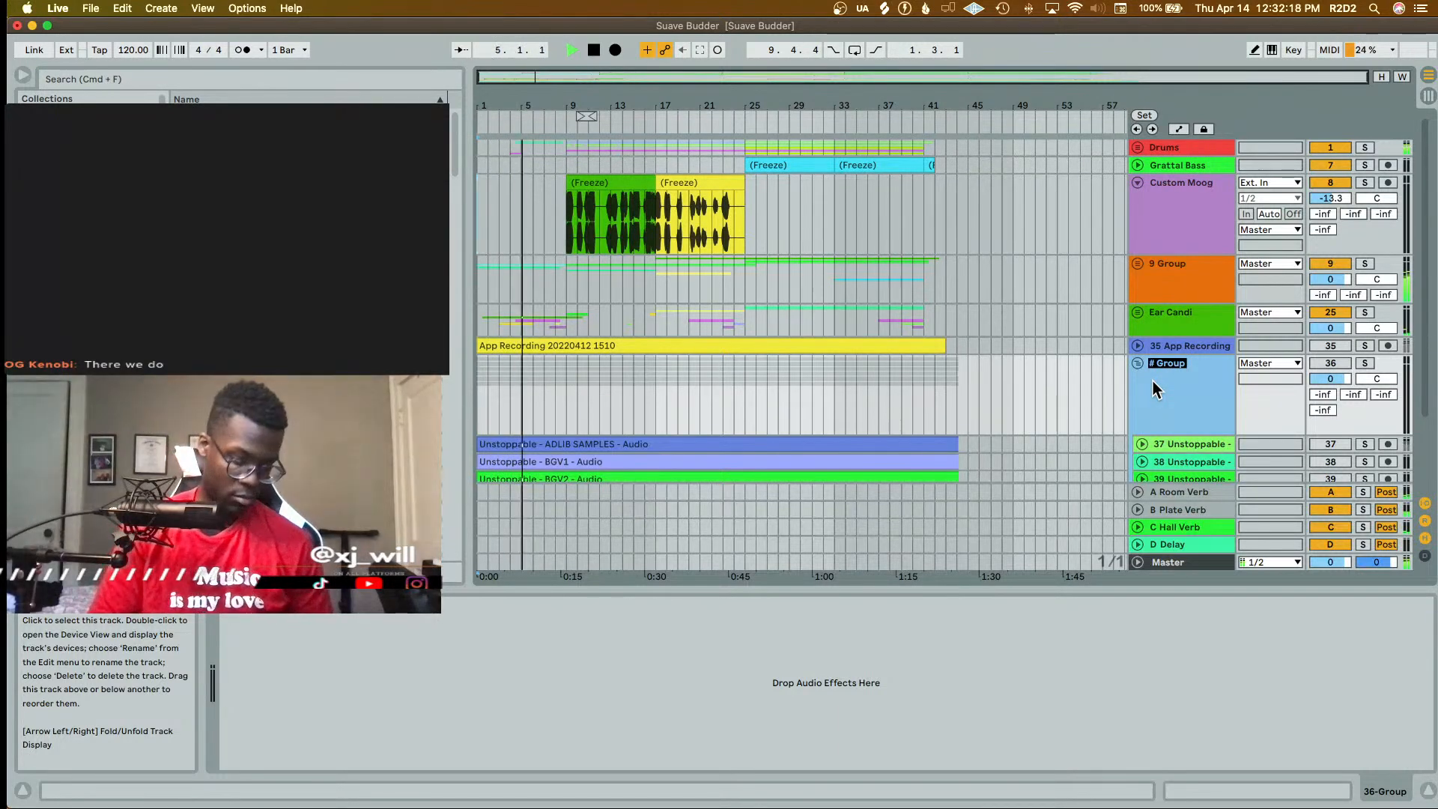
text(Vox)
key(Return)
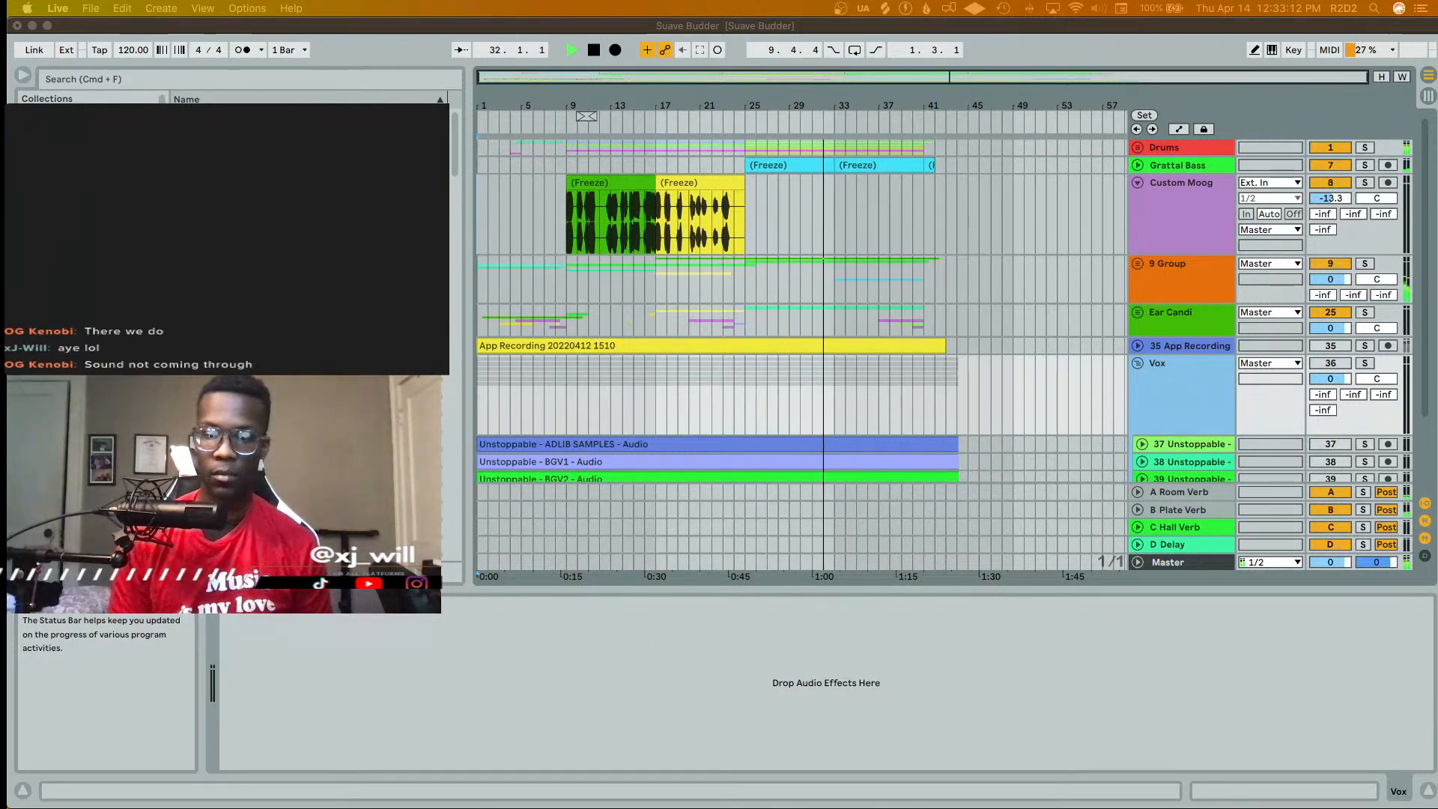
- Stop the song's playback
key(ctrl+Up)
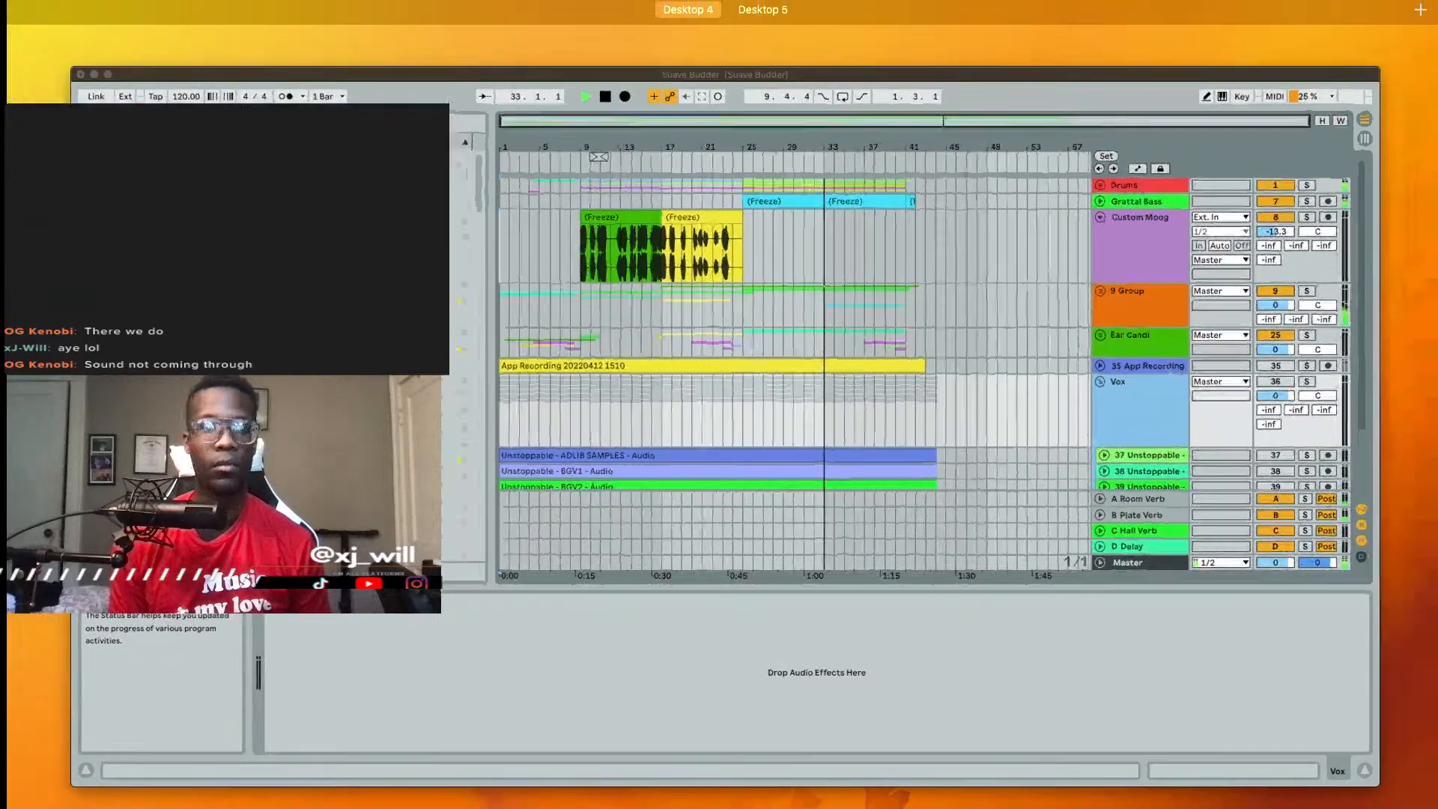
key(ctrl+Up)
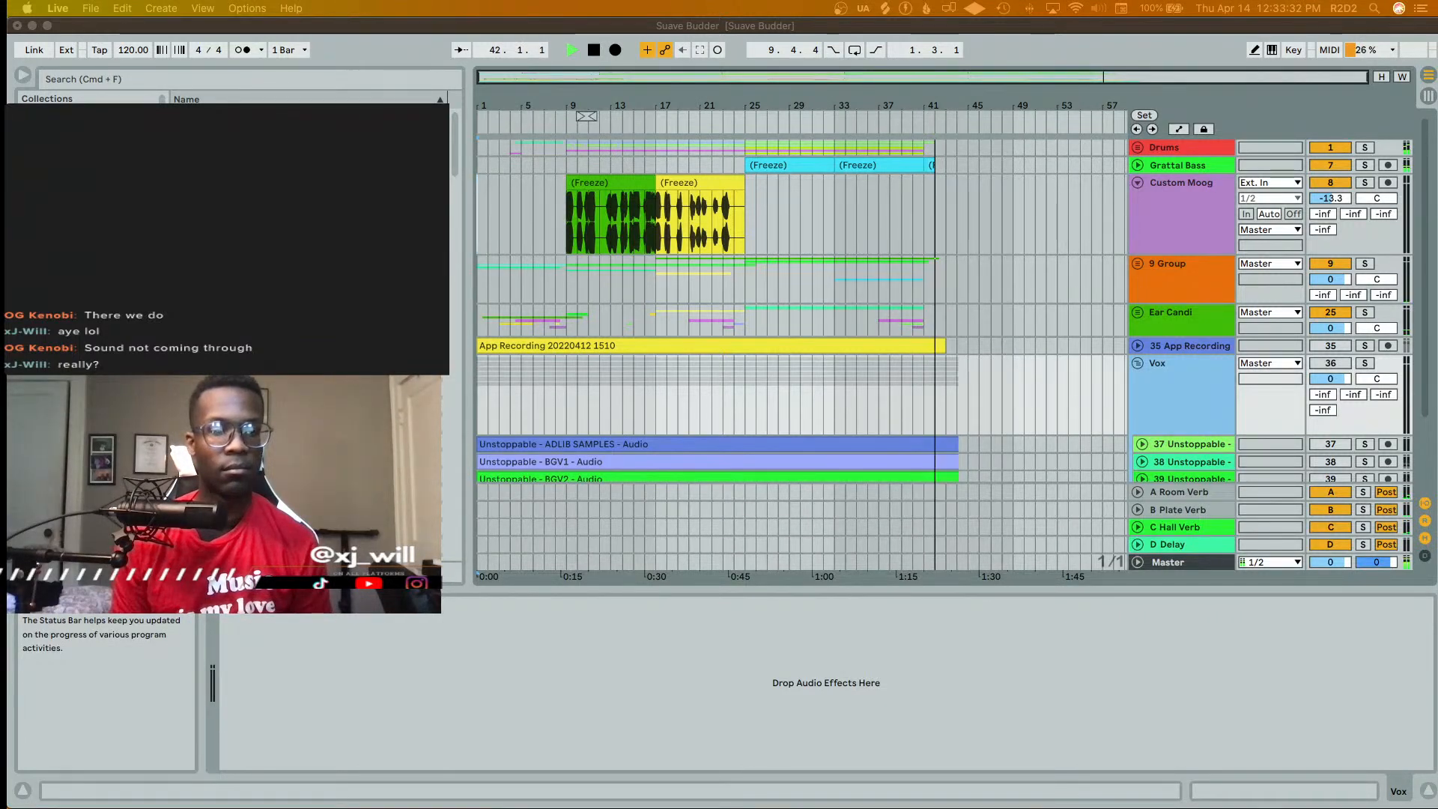
click(1109, 21)
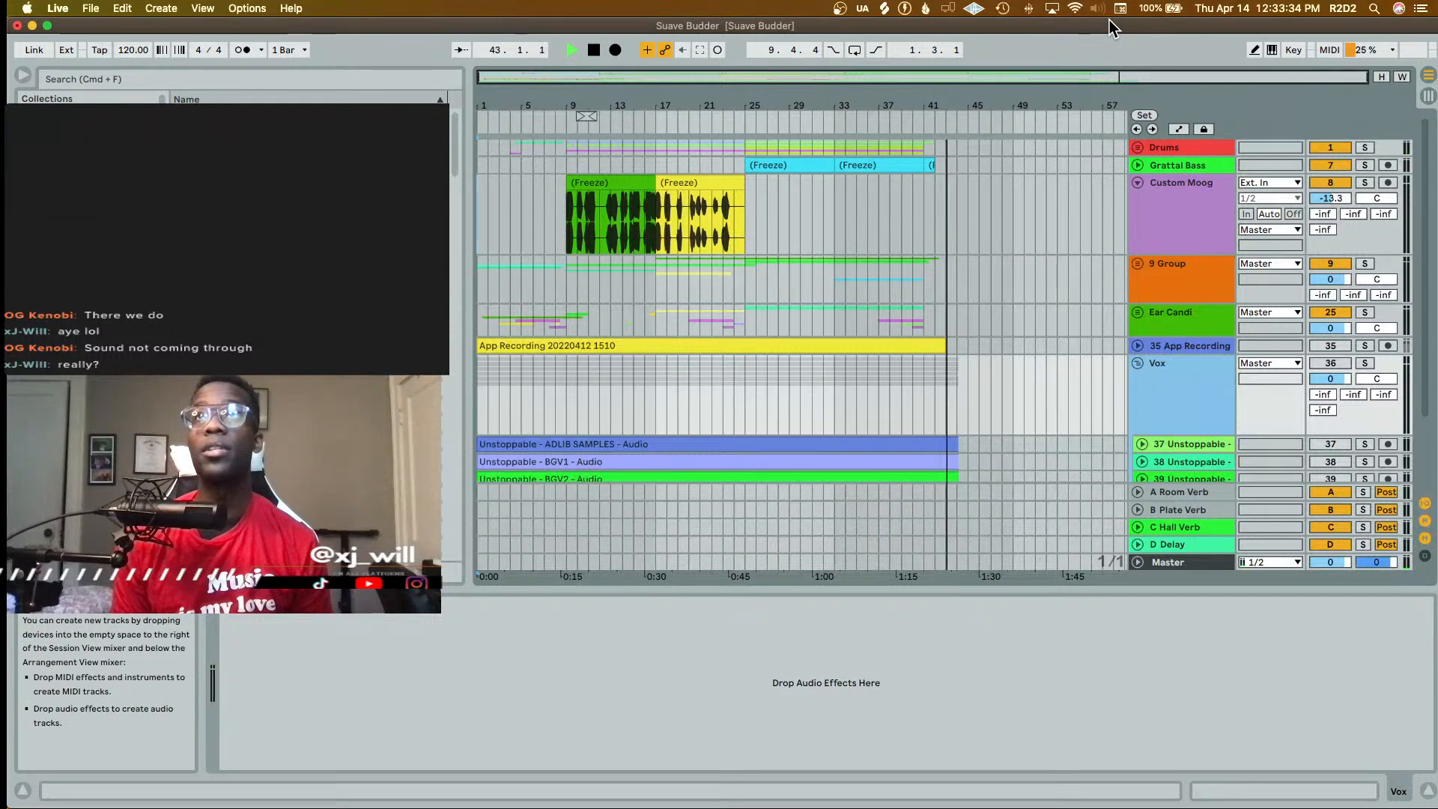
key(space)
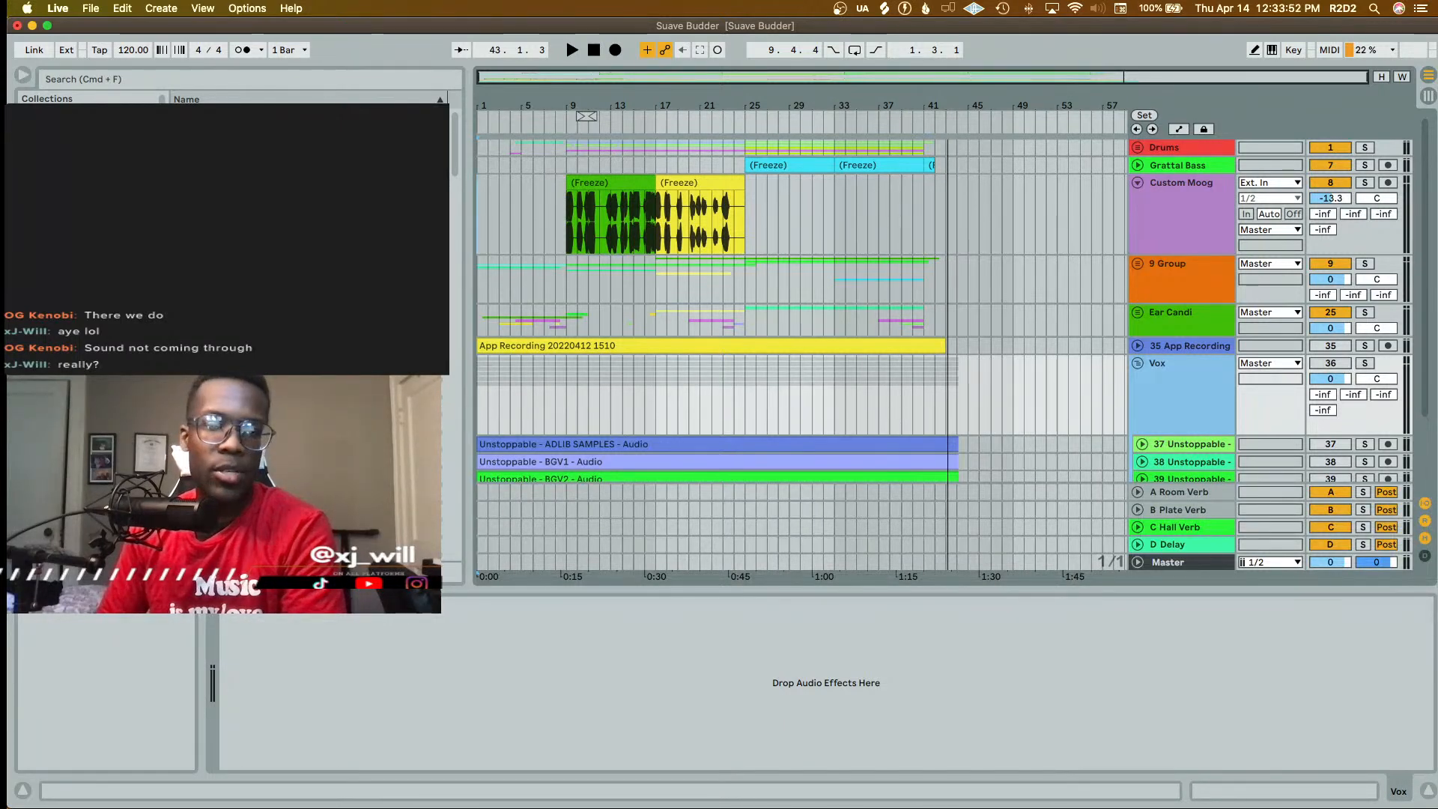
- Switch to the UA Console and raise the Level of the UA 610-B preamp on the ANALOG 2 channel slightly
key(super+Tab)
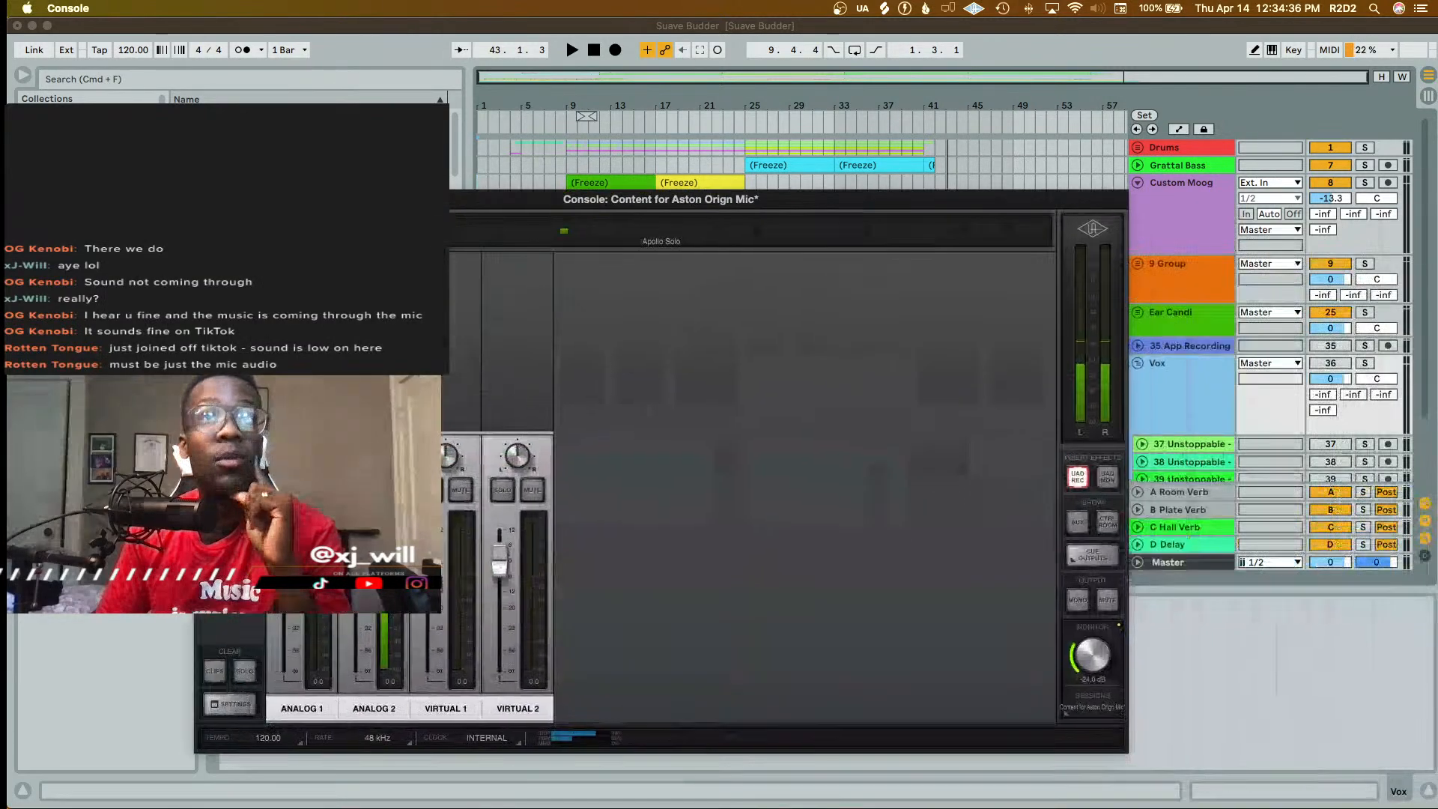
drag(411, 197, 555, 139)
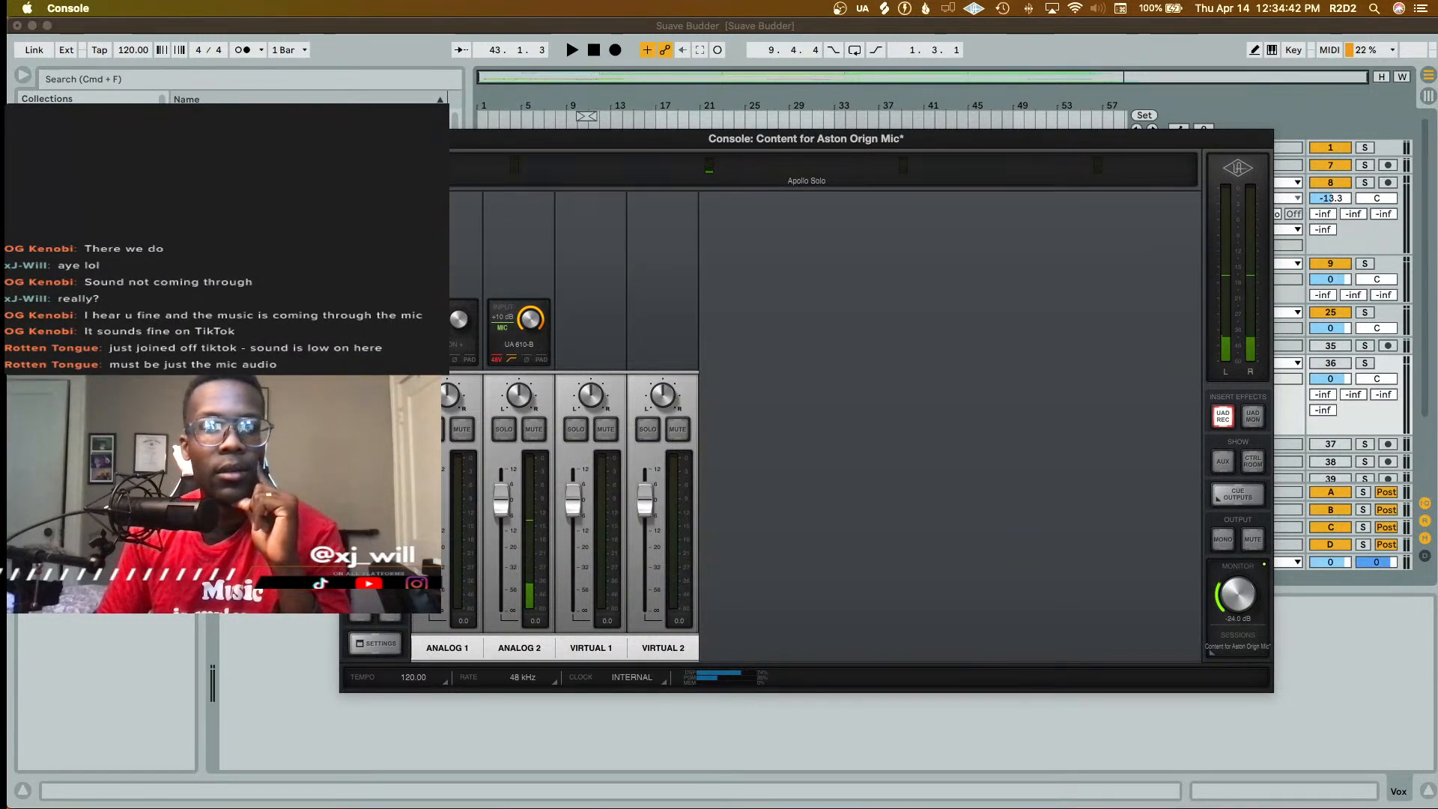
click(519, 344)
drag(902, 220, 835, 133)
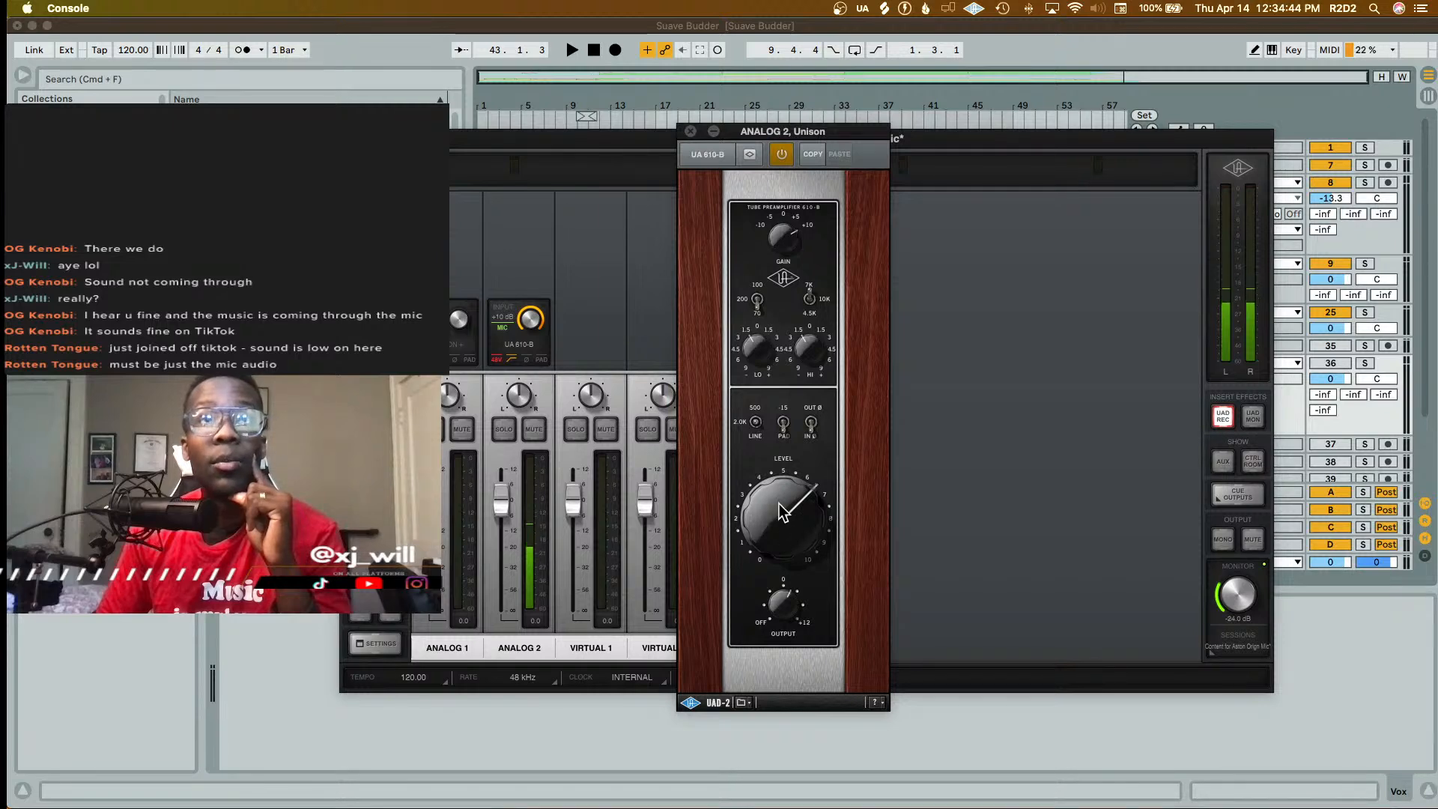
drag(779, 503, 776, 494)
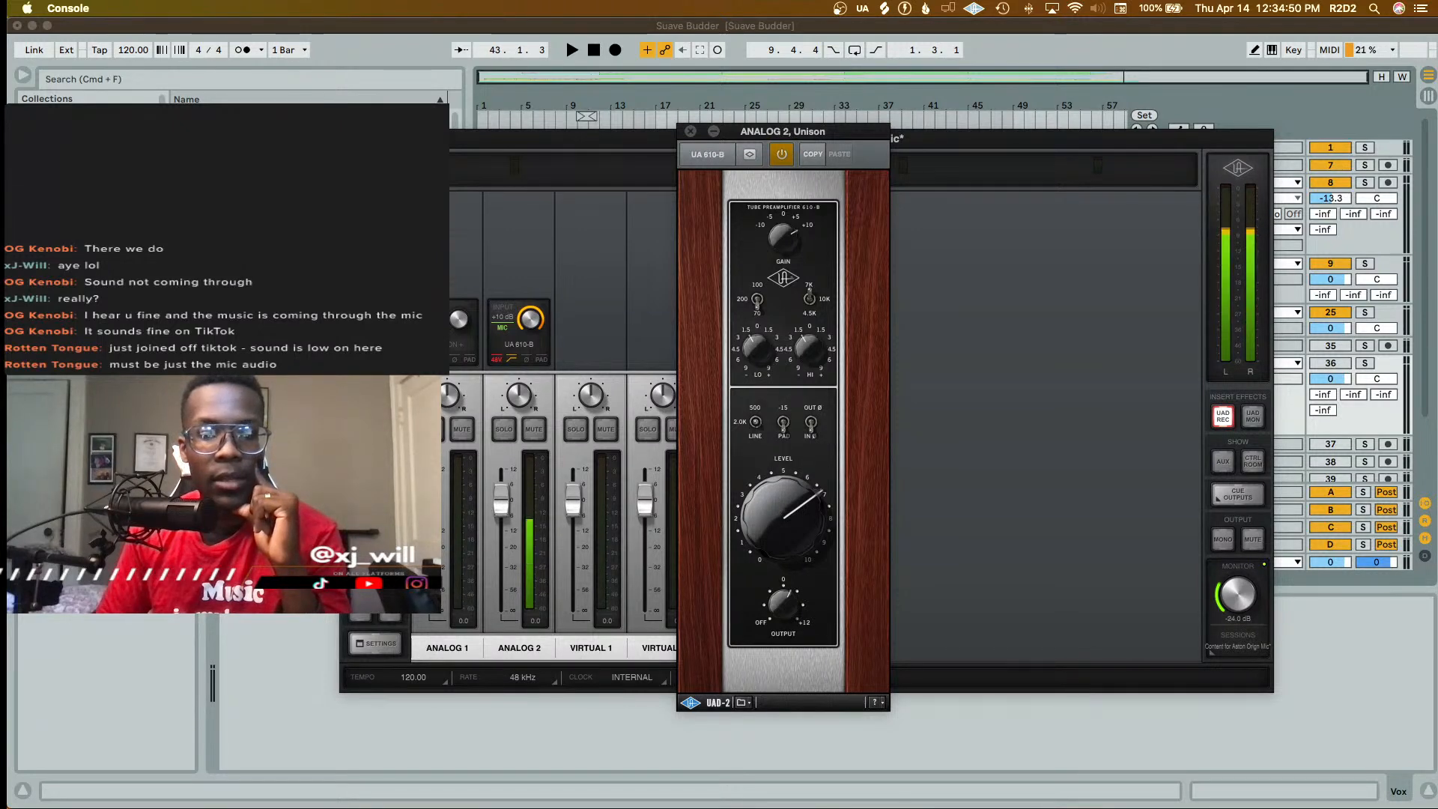
click(690, 132)
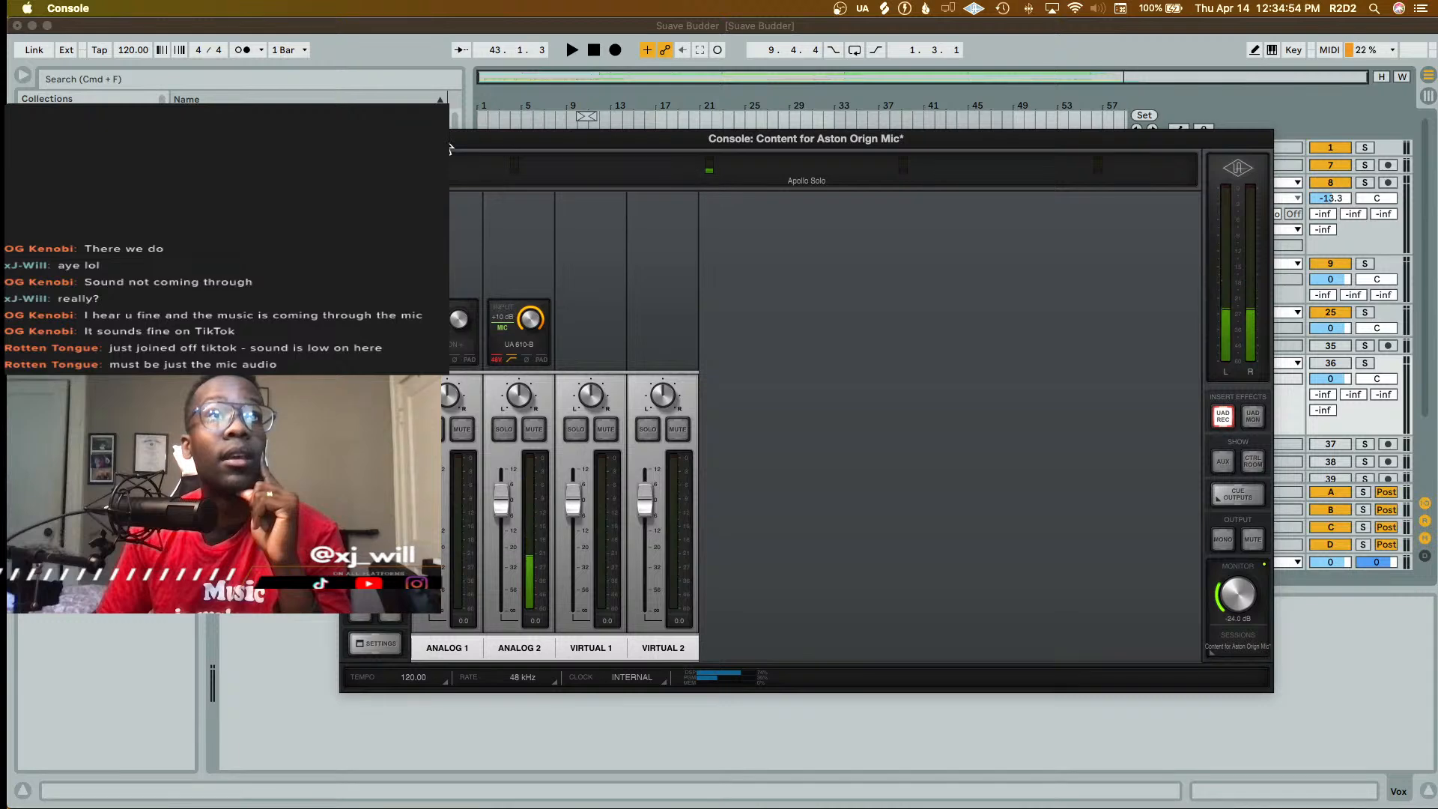
- Bring the Console Settings window into view and set the I/O matrix mode to Custom
click(350, 139)
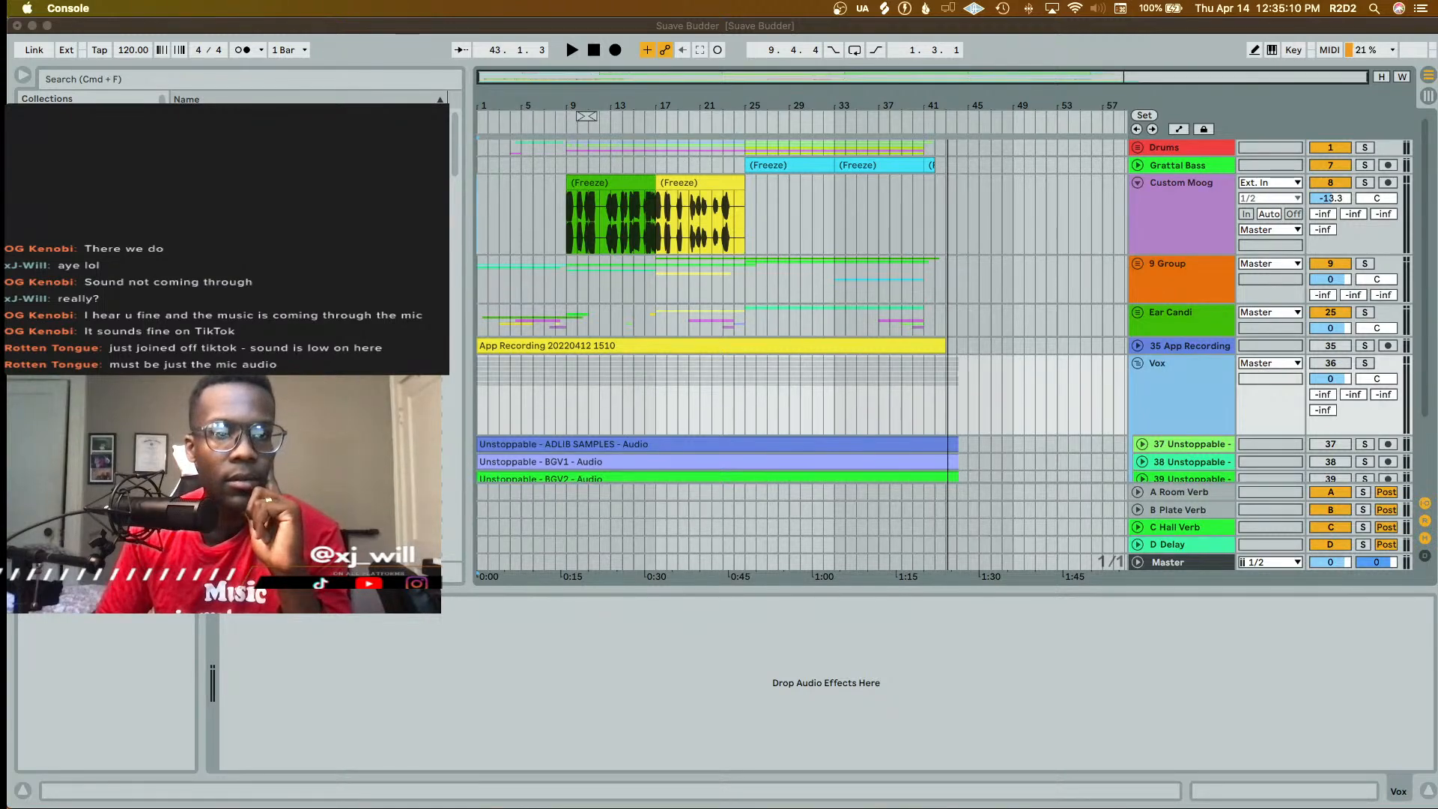
drag(1041, 30, 841, 186)
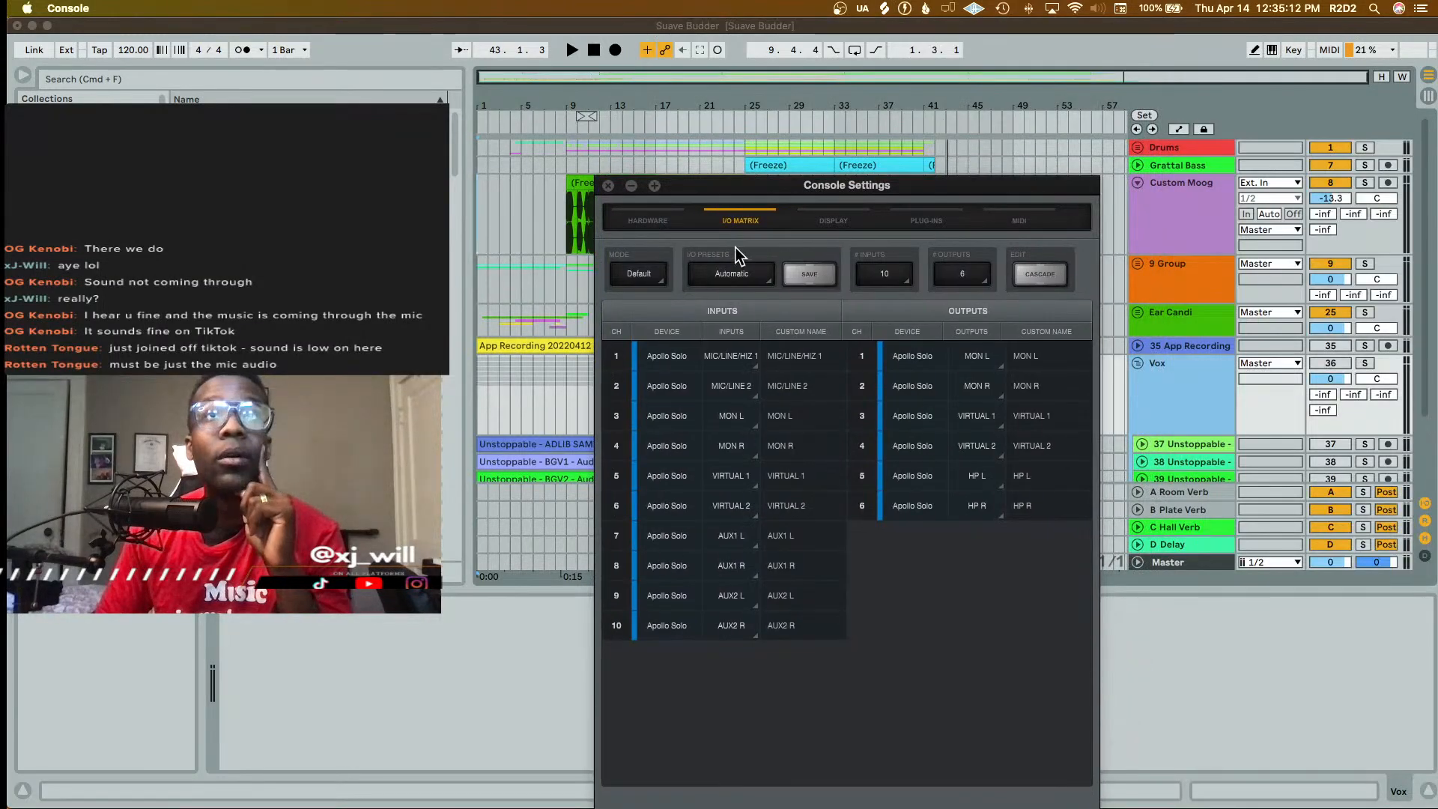
click(664, 279)
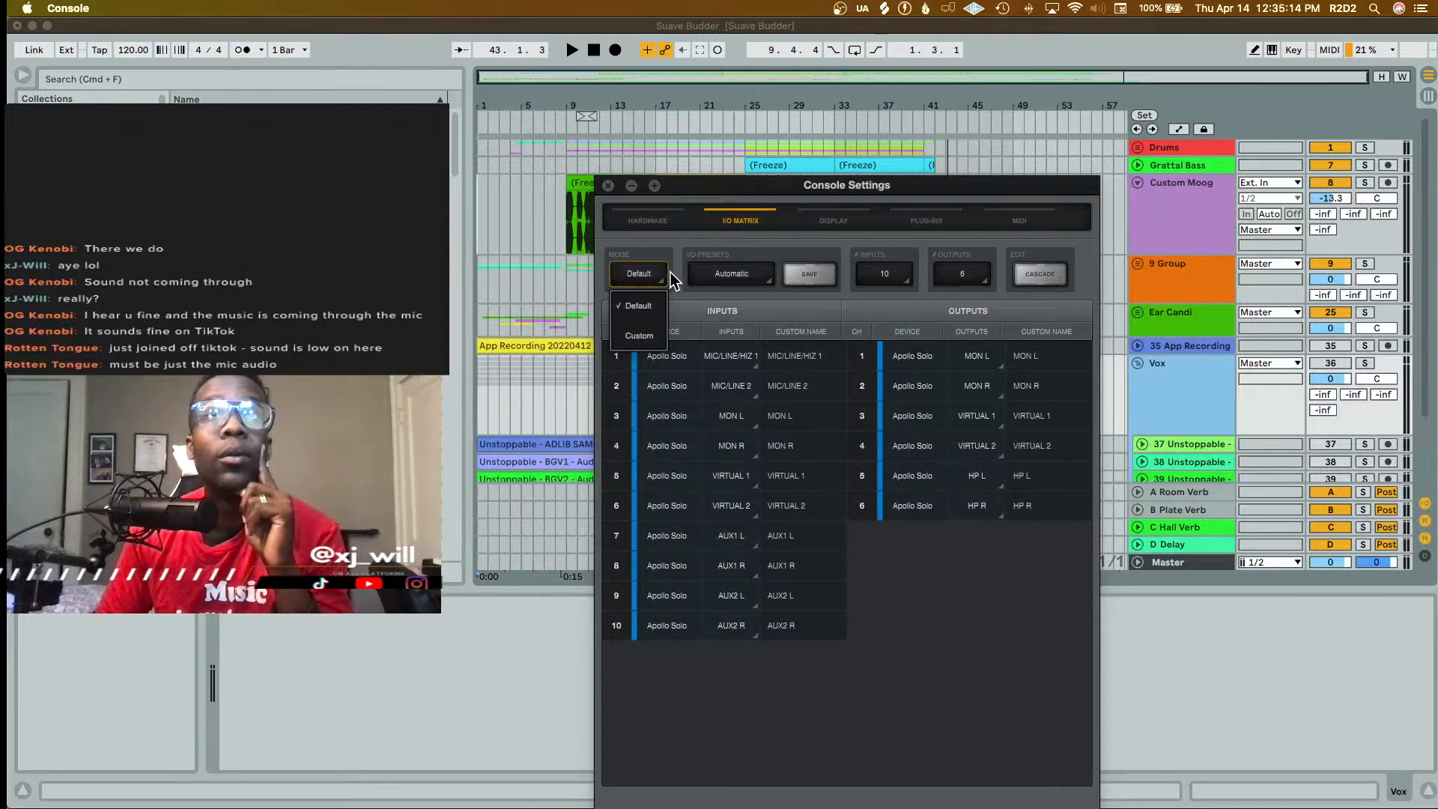
click(742, 276)
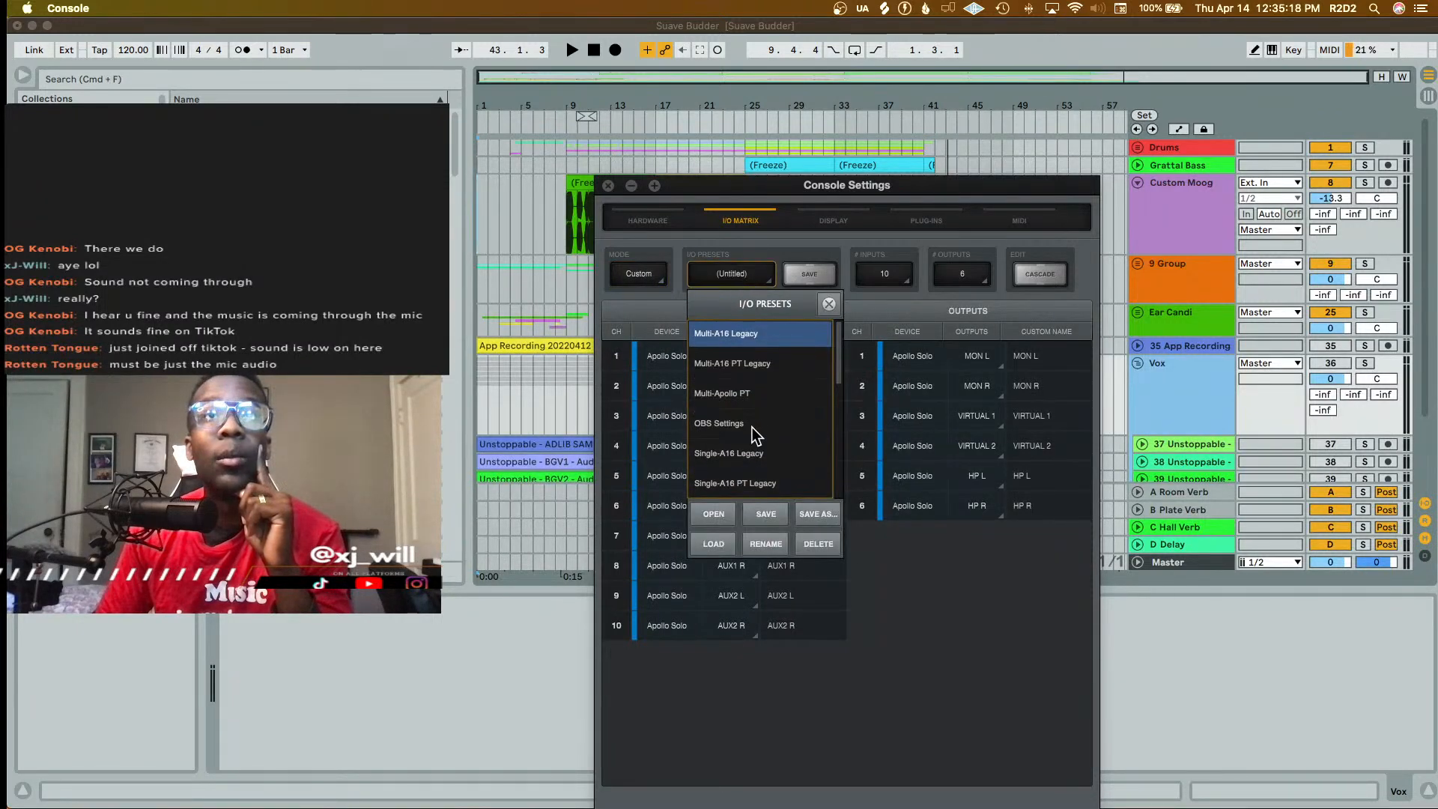
click(903, 605)
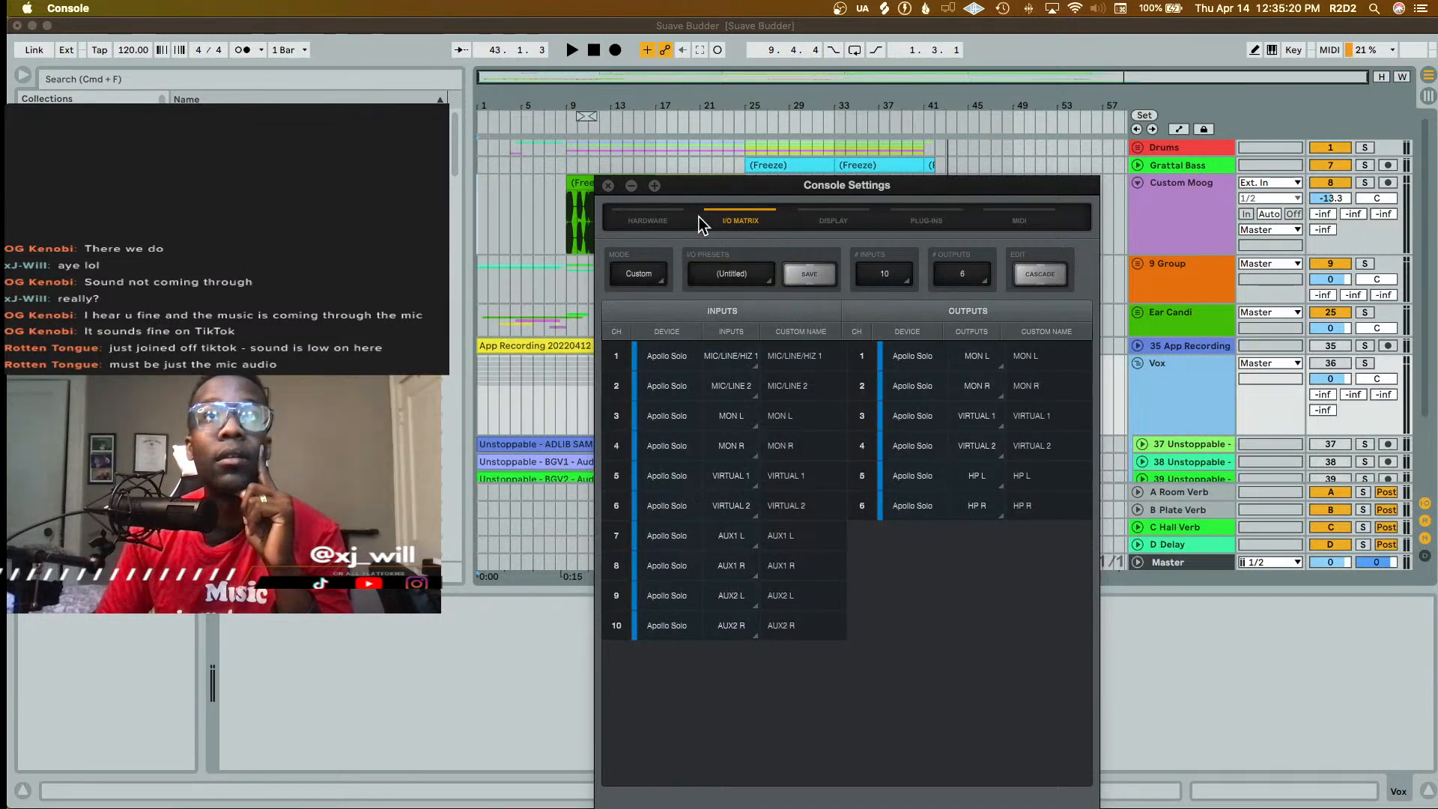
- Open the OBS Settings.uadio preset for the I/O matrix and close the Console Settings
click(728, 269)
click(727, 425)
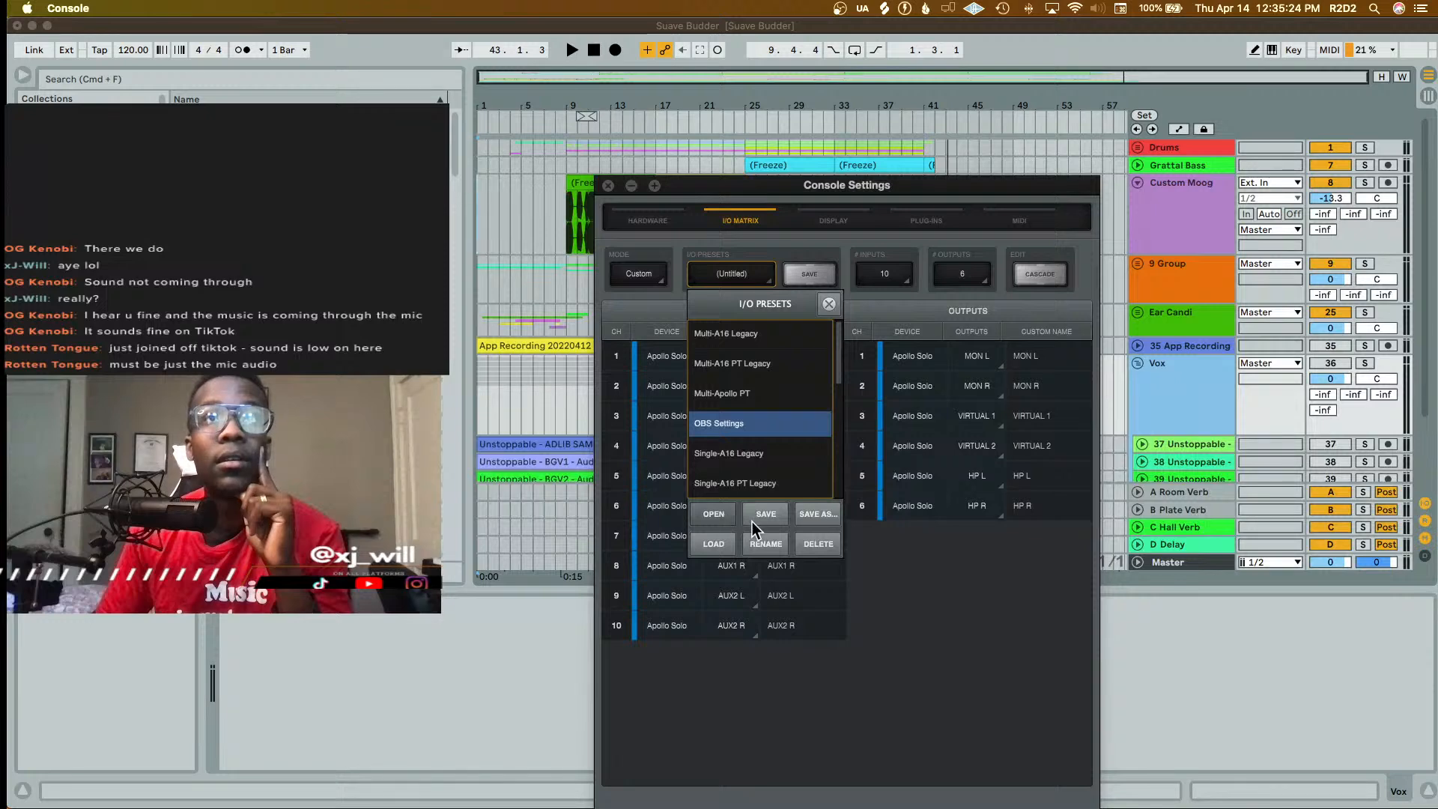
click(730, 520)
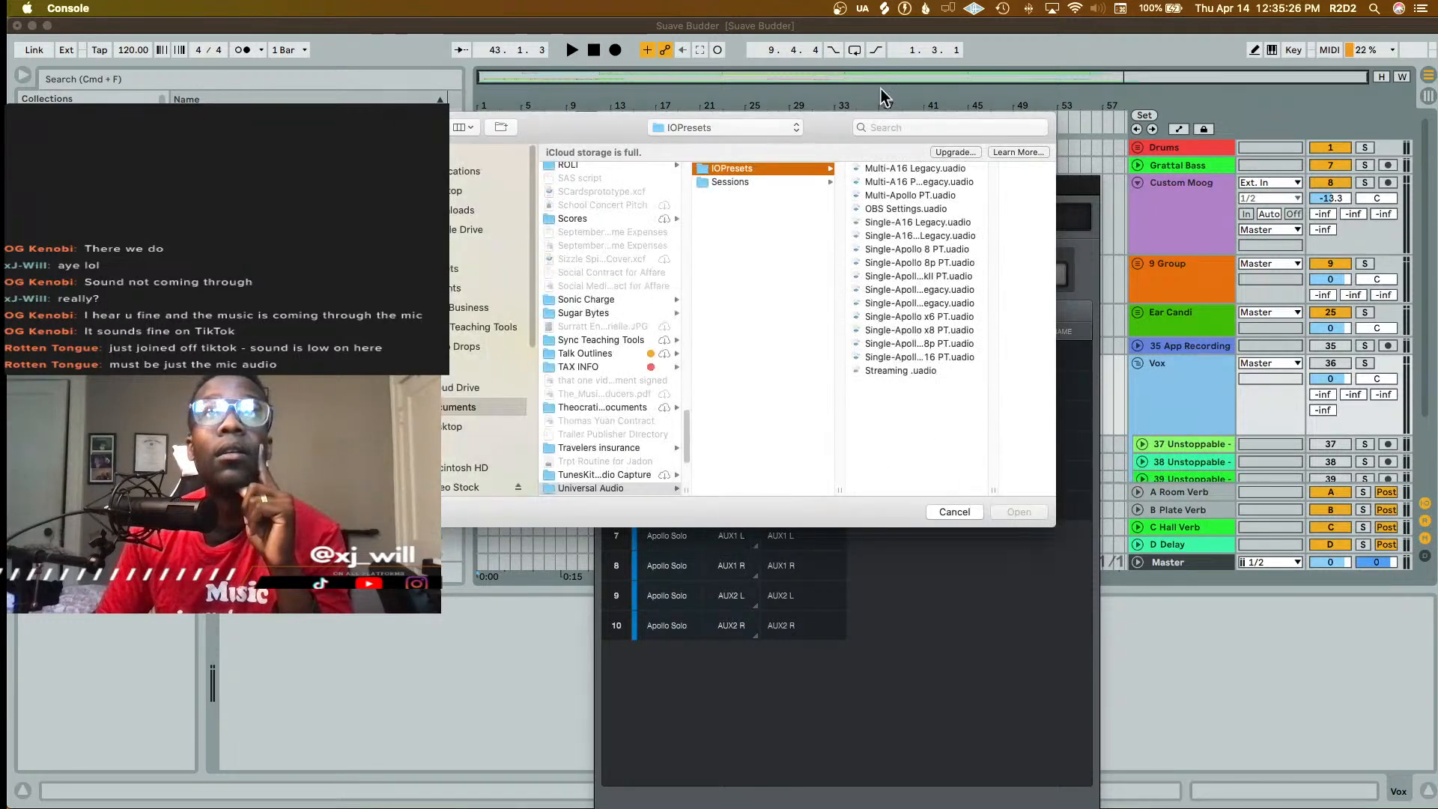
click(926, 370)
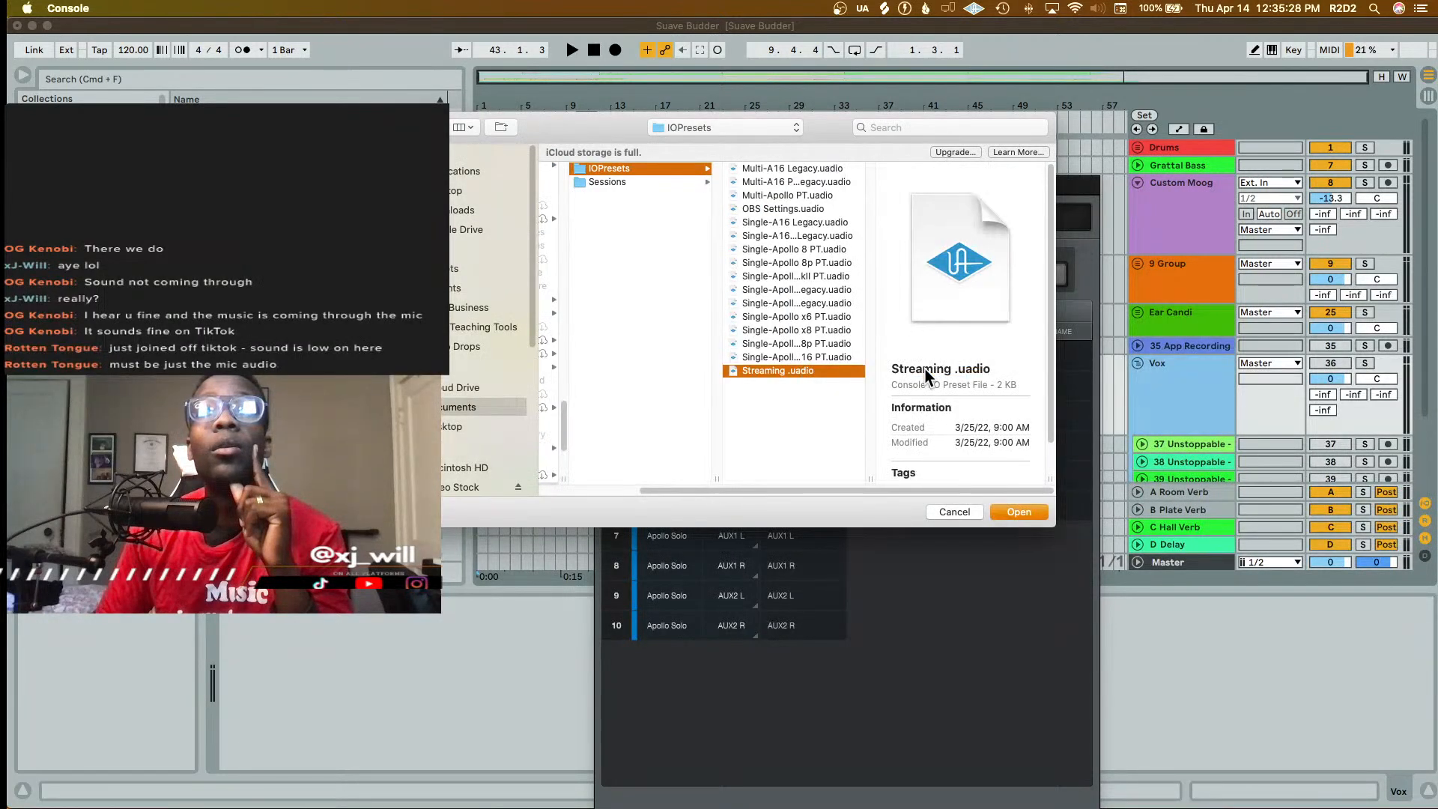
click(771, 210)
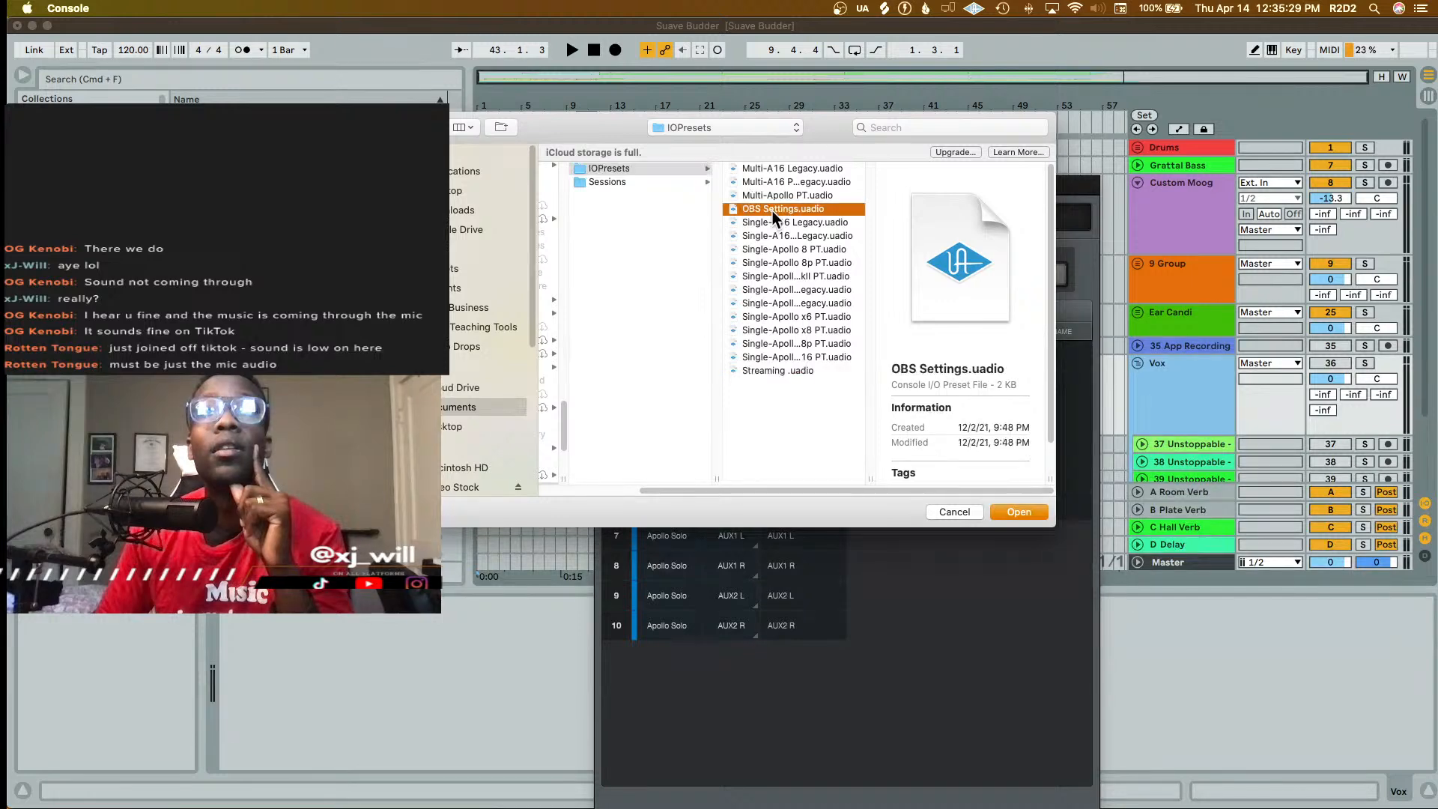
click(1020, 512)
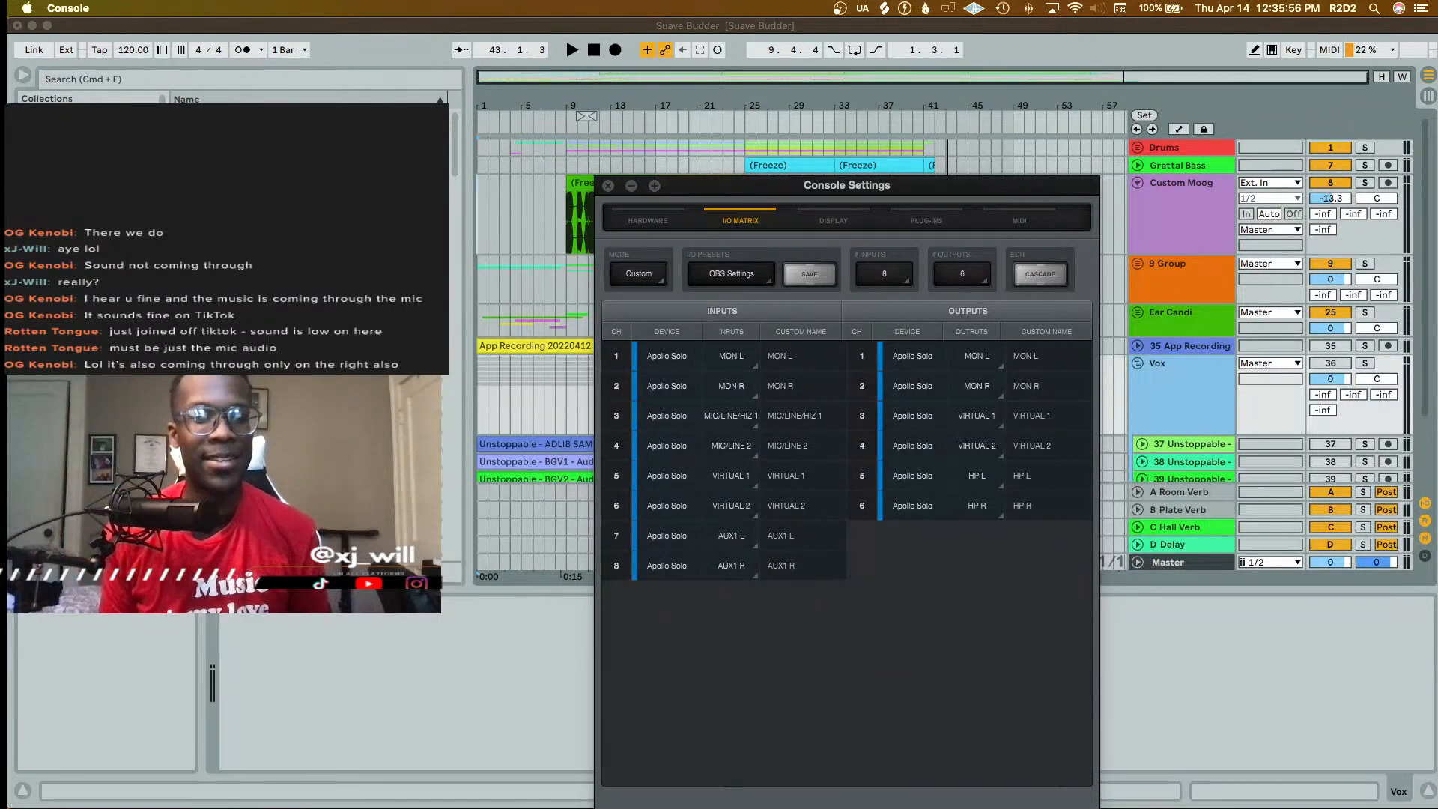
click(608, 187)
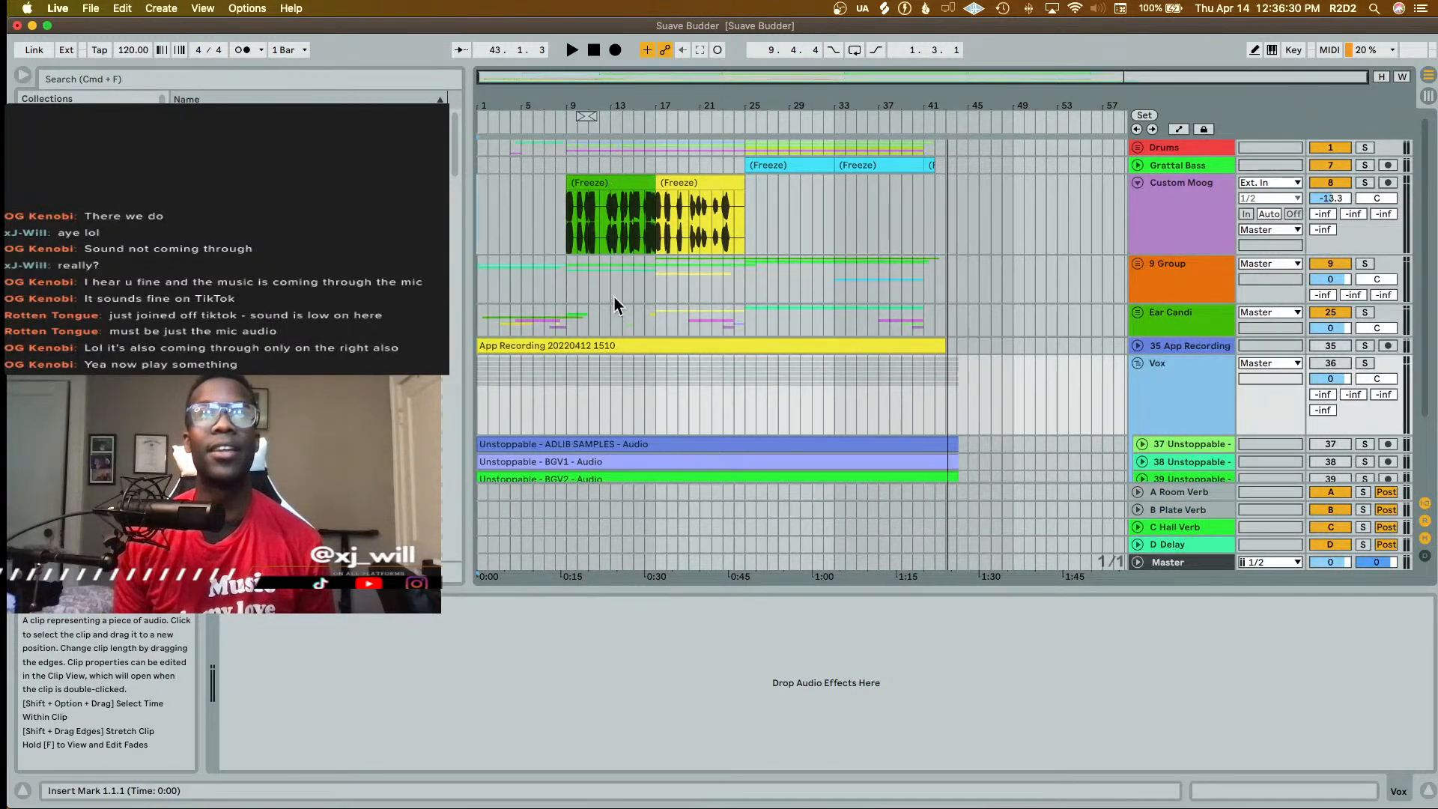
- Unfold the LEAD 1 vocal track and reactivate both it and the Vox group
scroll(650, 298, down, 3)
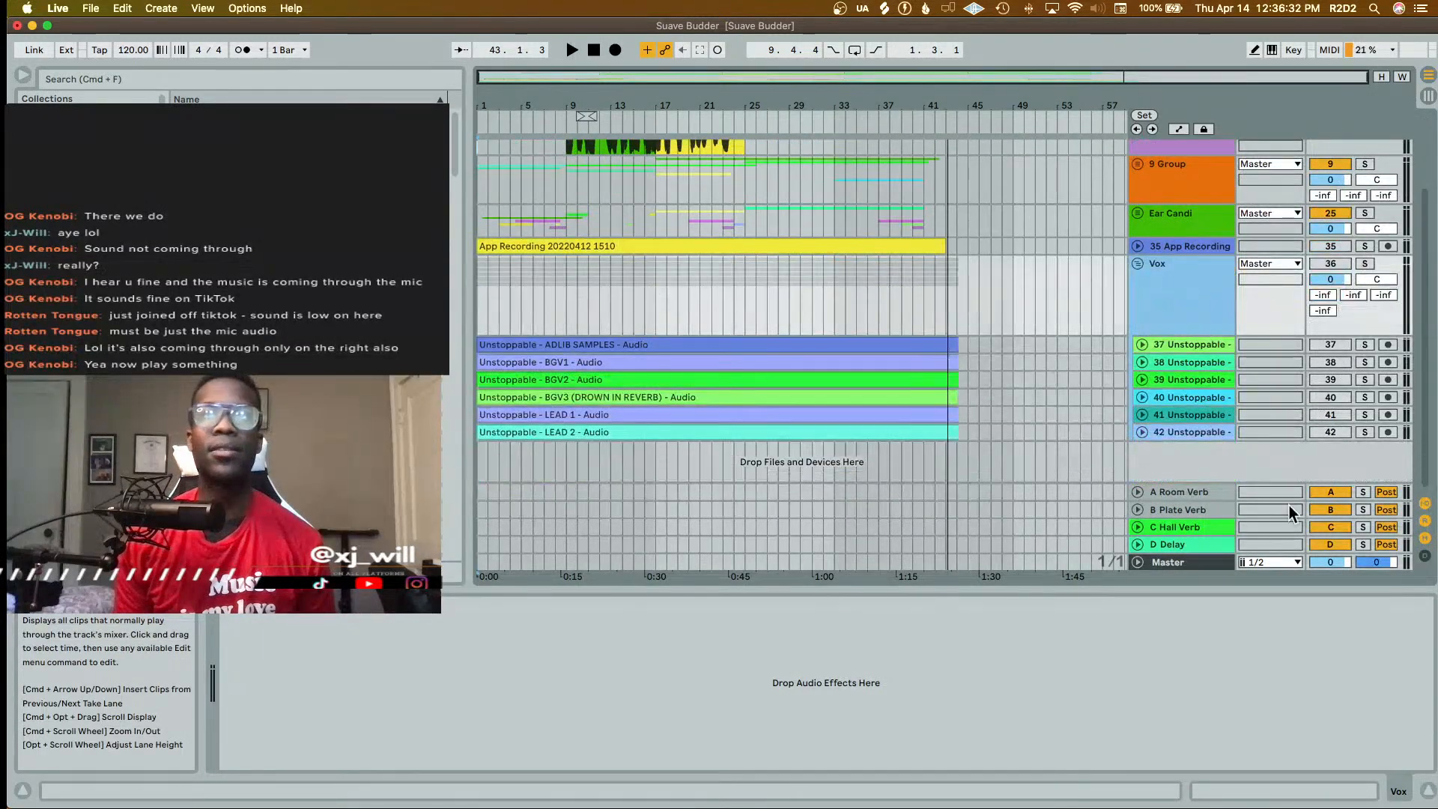
click(1142, 414)
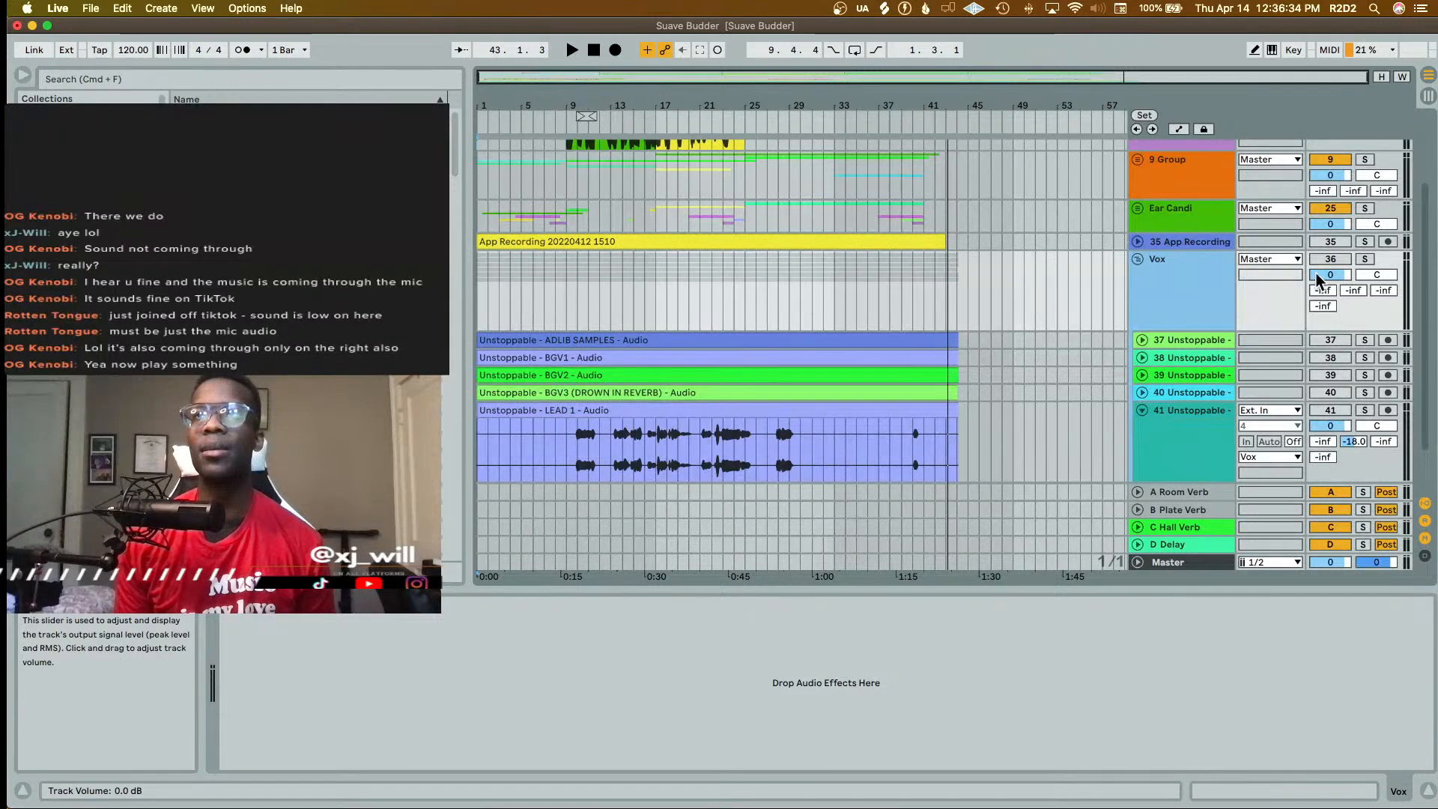
click(1330, 259)
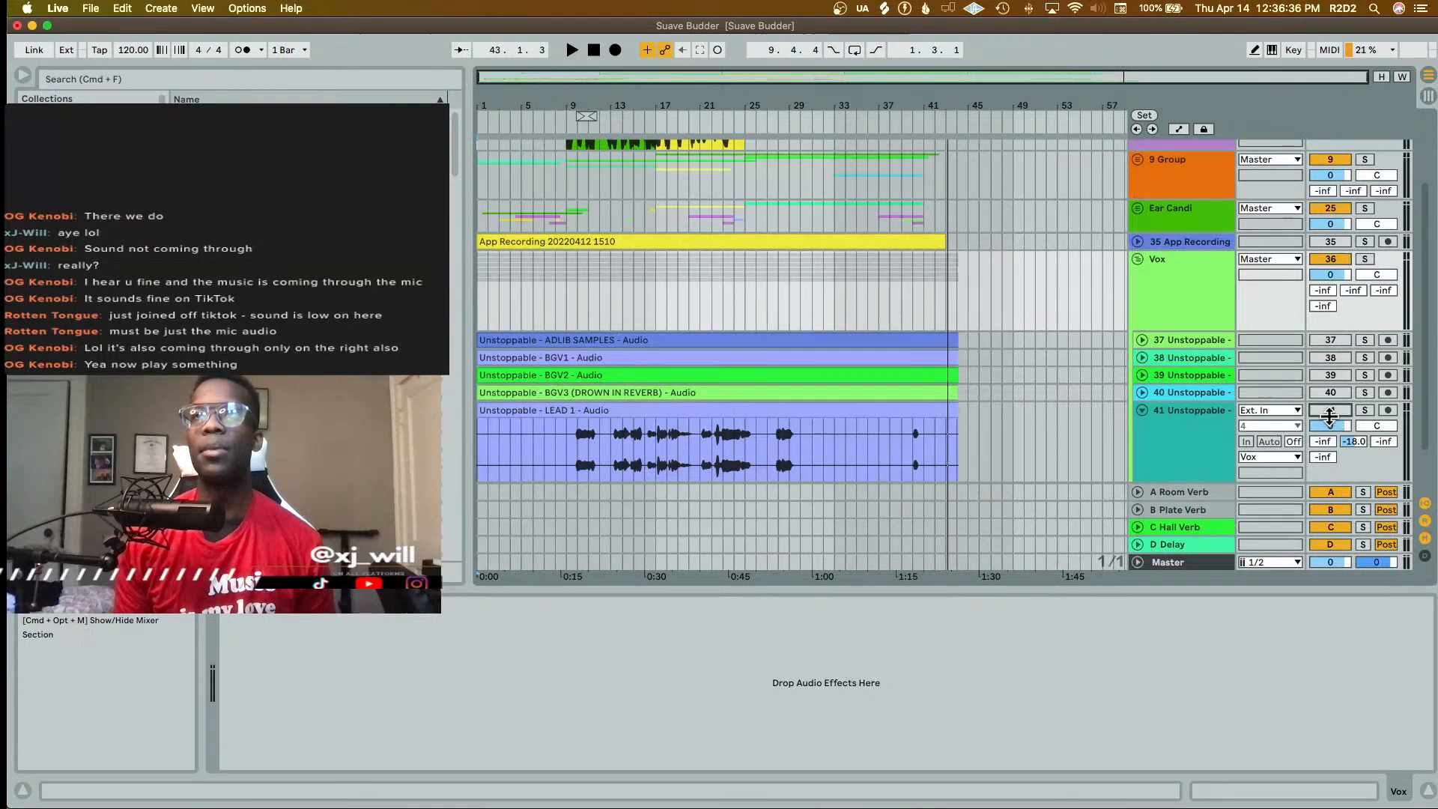
click(1330, 411)
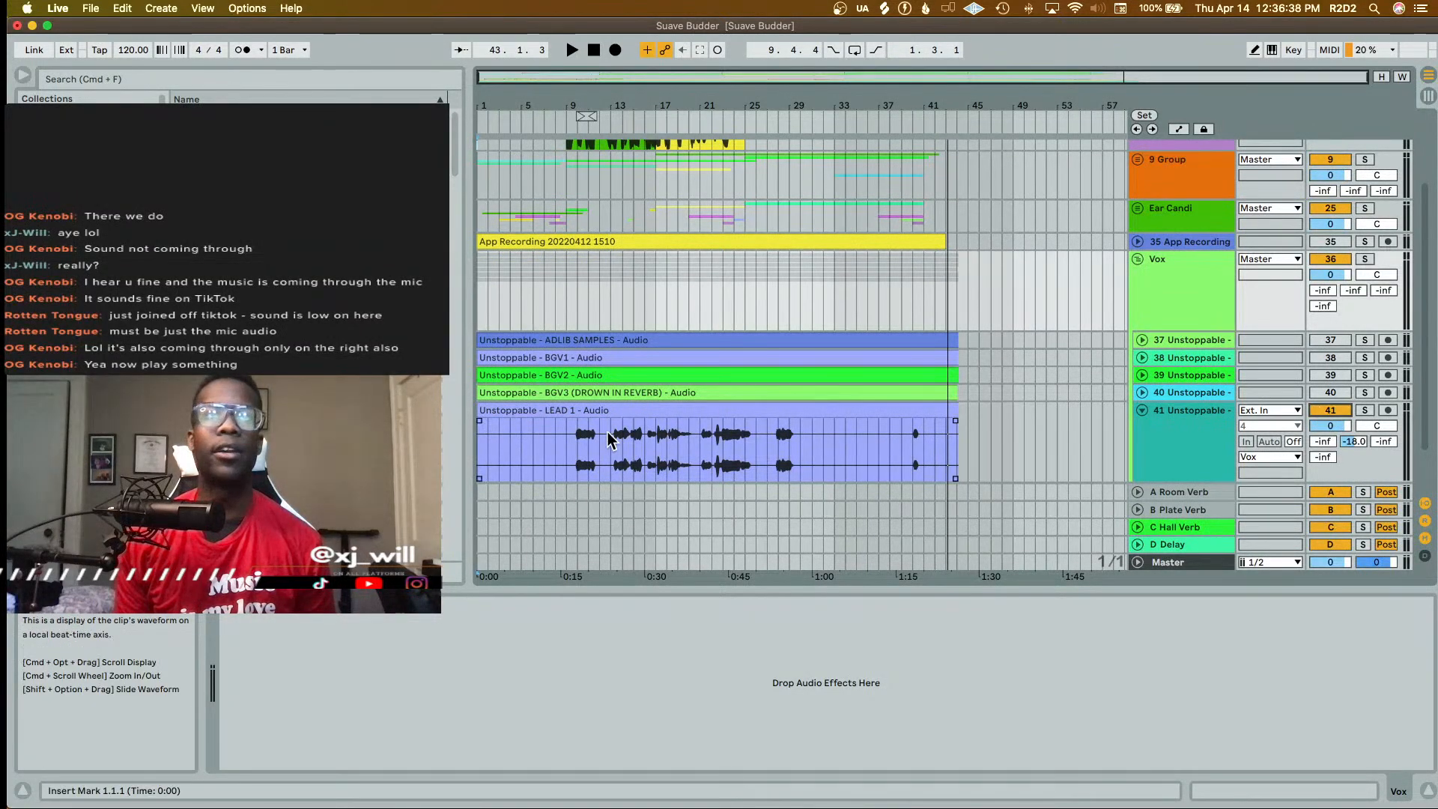
scroll(608, 438, up, 6)
scroll(609, 432, up, 4)
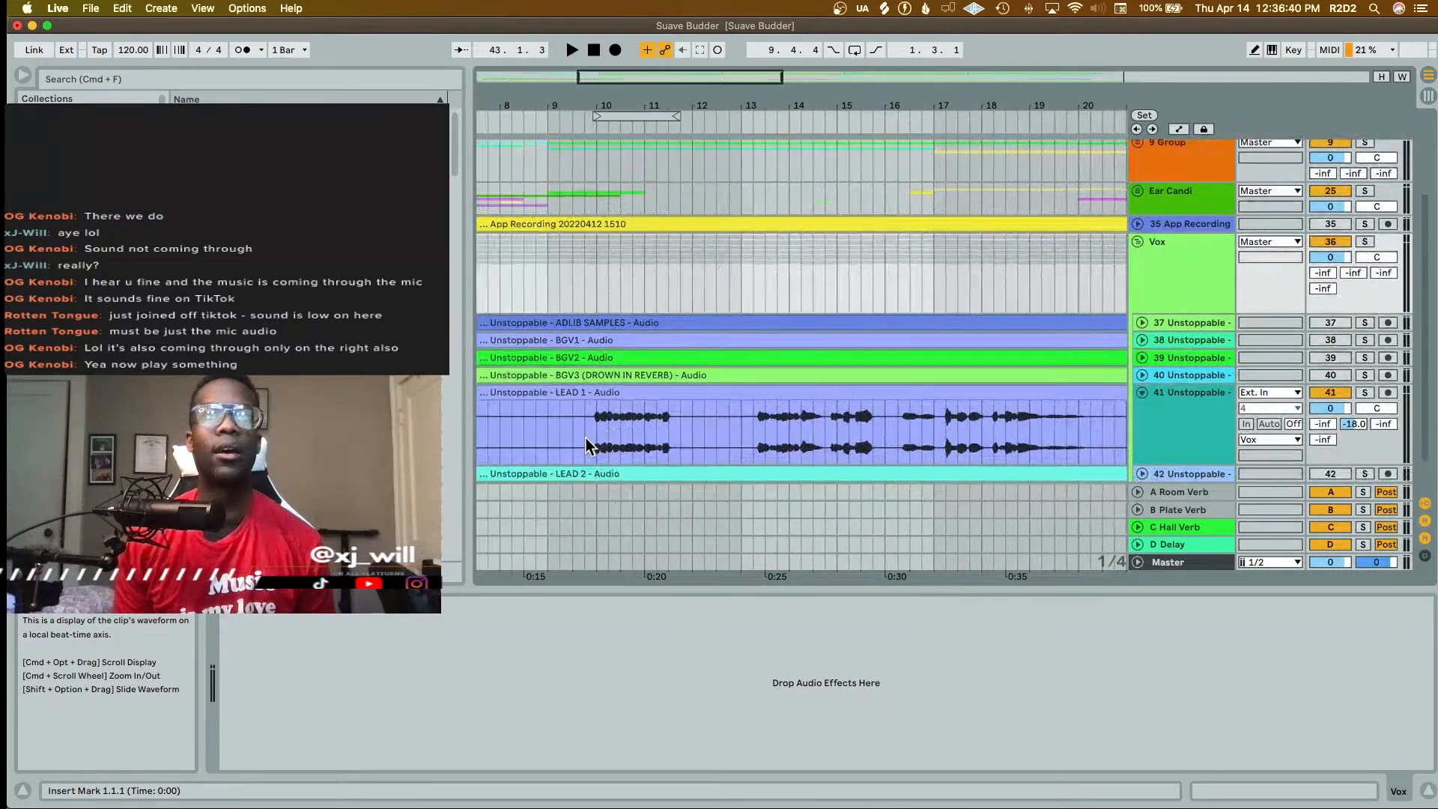
- Solo the LEAD 1 vocal and audition it from 9.4.4
click(577, 440)
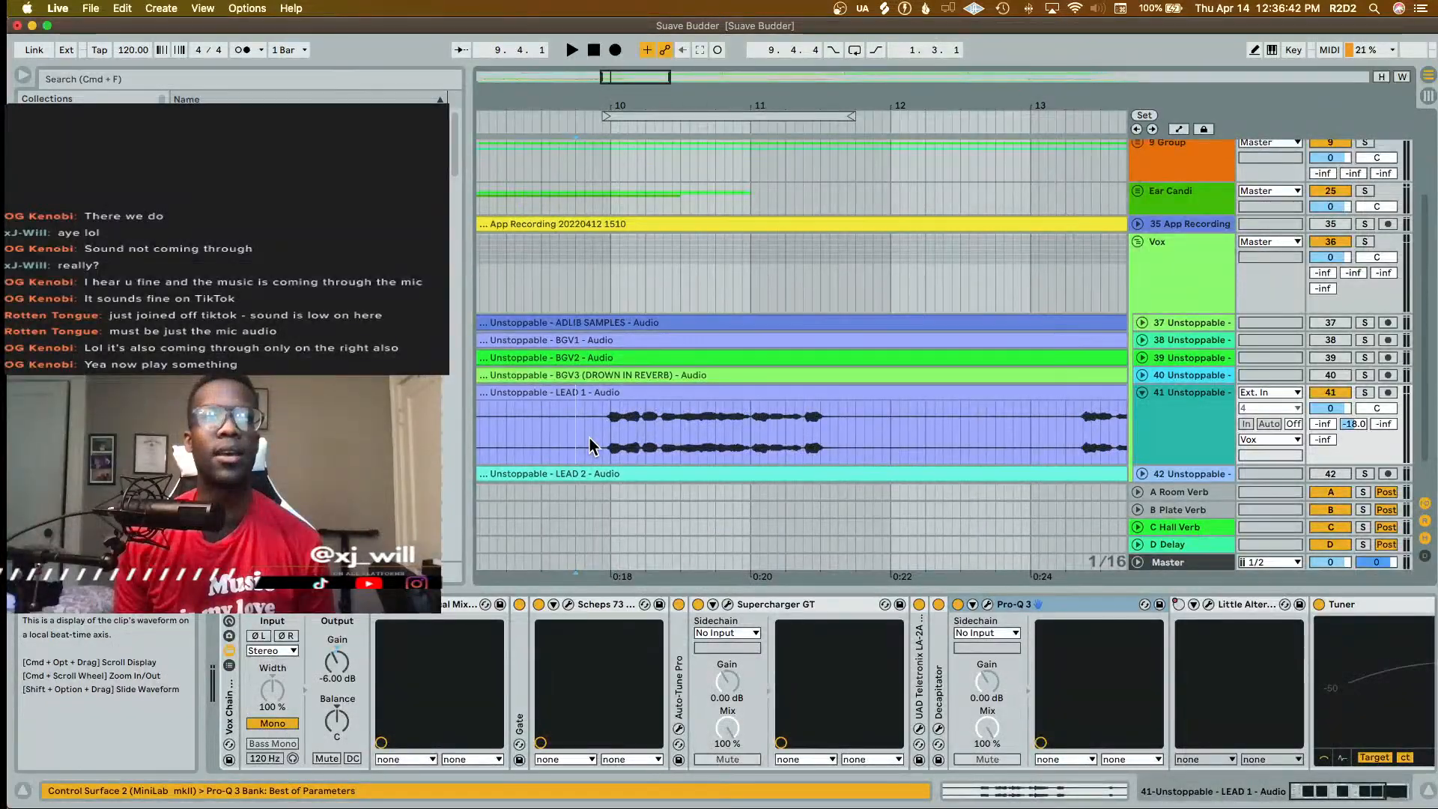
click(1365, 392)
key(space)
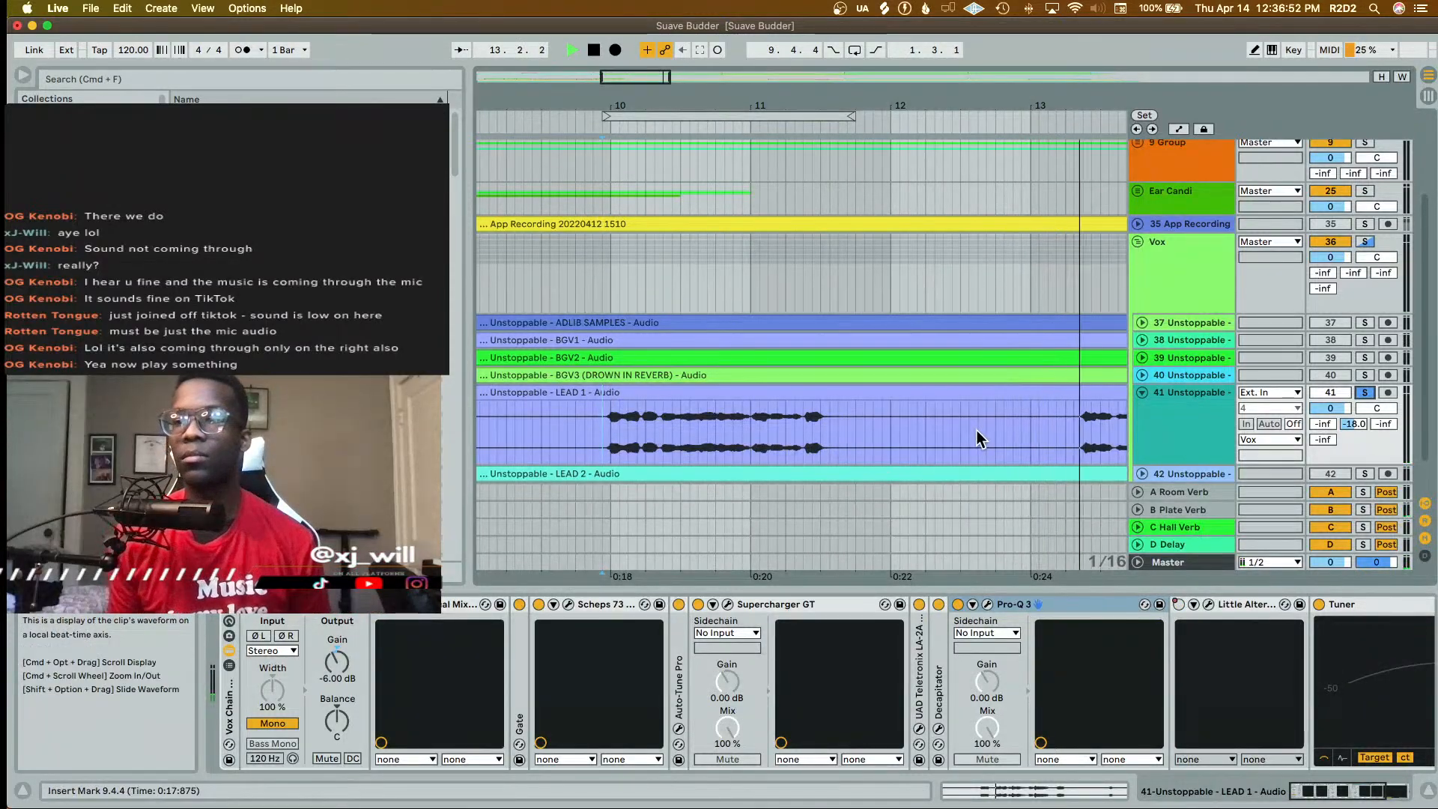
scroll(977, 430, down, 5)
scroll(976, 430, right, 5)
scroll(977, 430, down, 1)
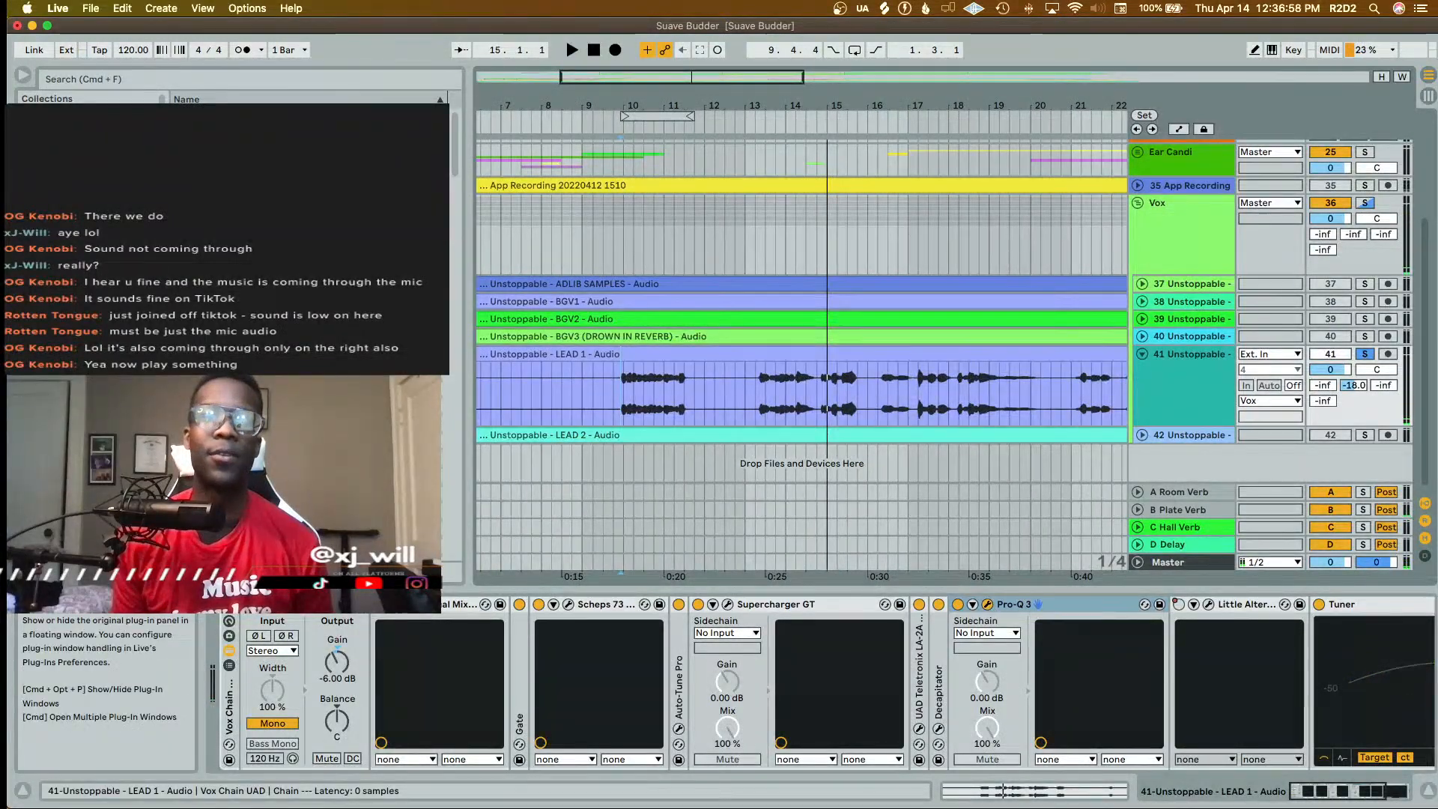
- Open Pro-Q 3 on LEAD 1 and move the bell band to about 660 Hz with a boost of about 2.9 dB
click(987, 604)
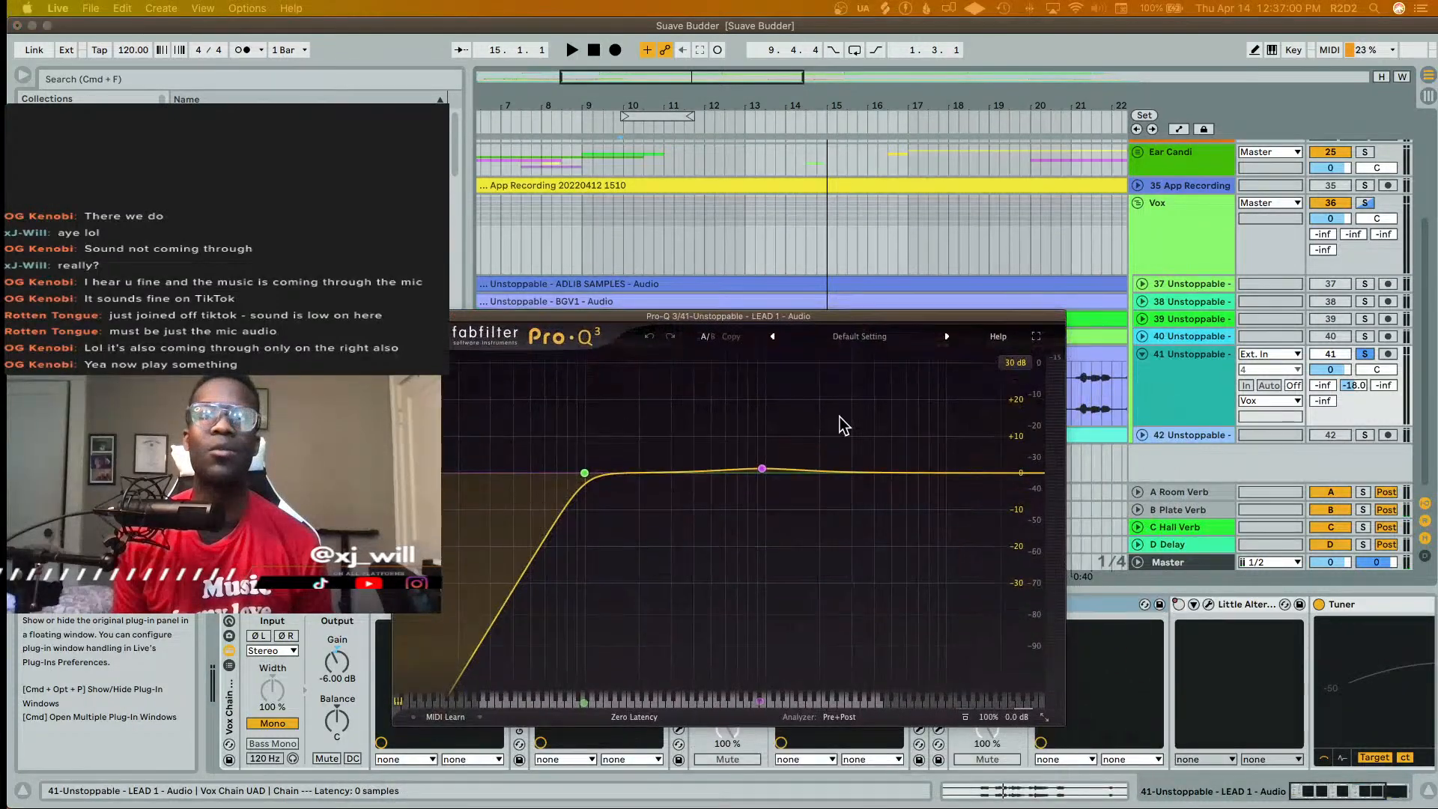
drag(763, 471, 757, 466)
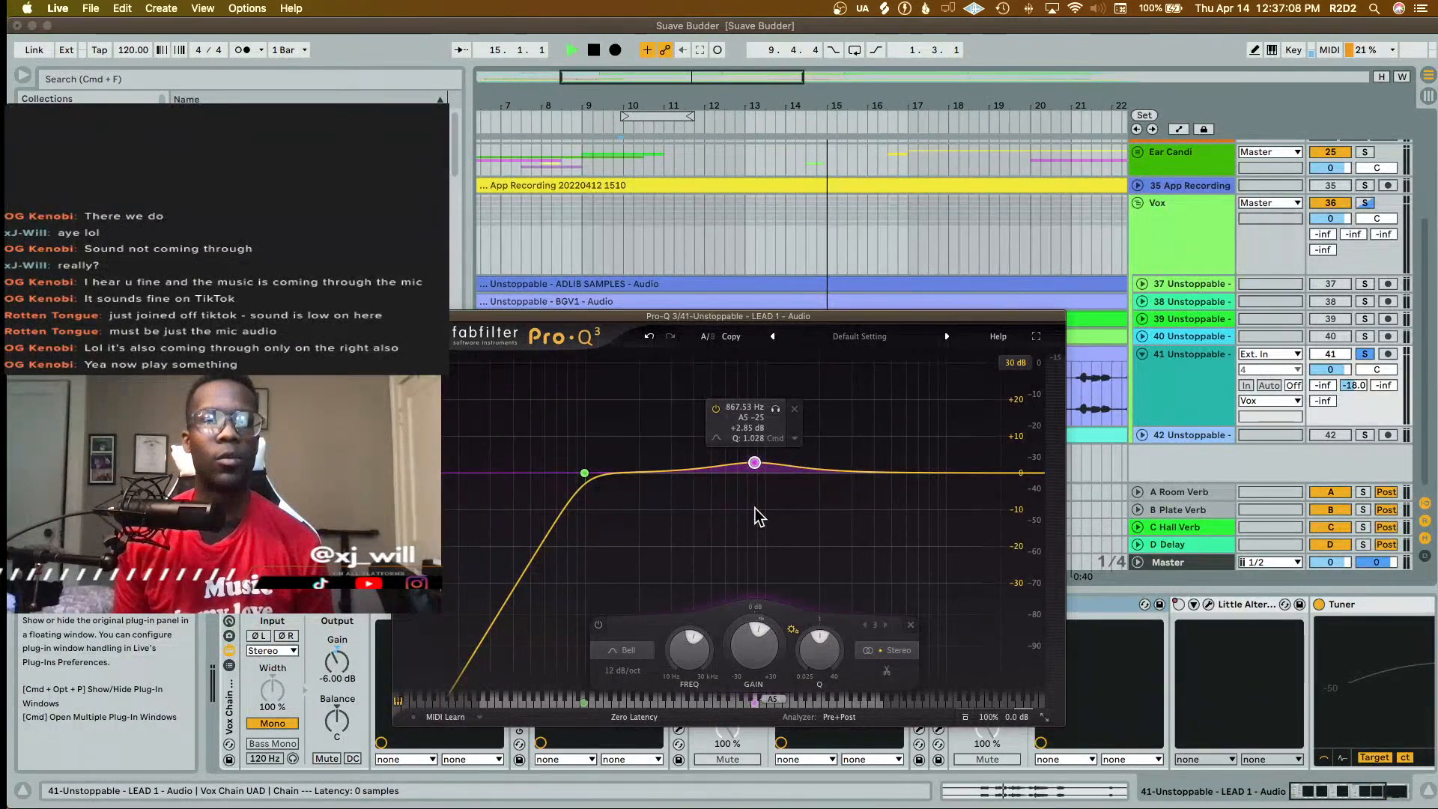
key(space)
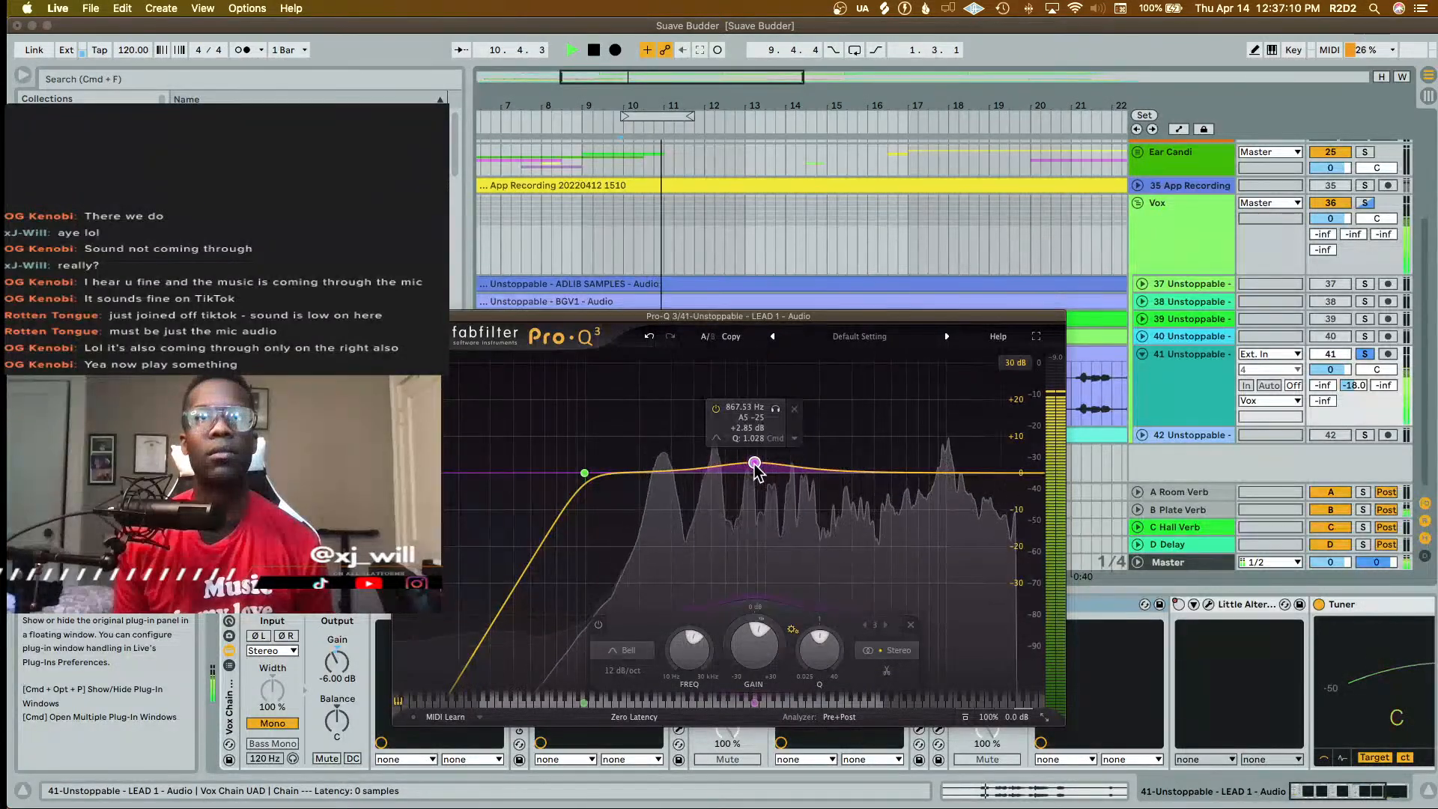
drag(755, 466, 734, 466)
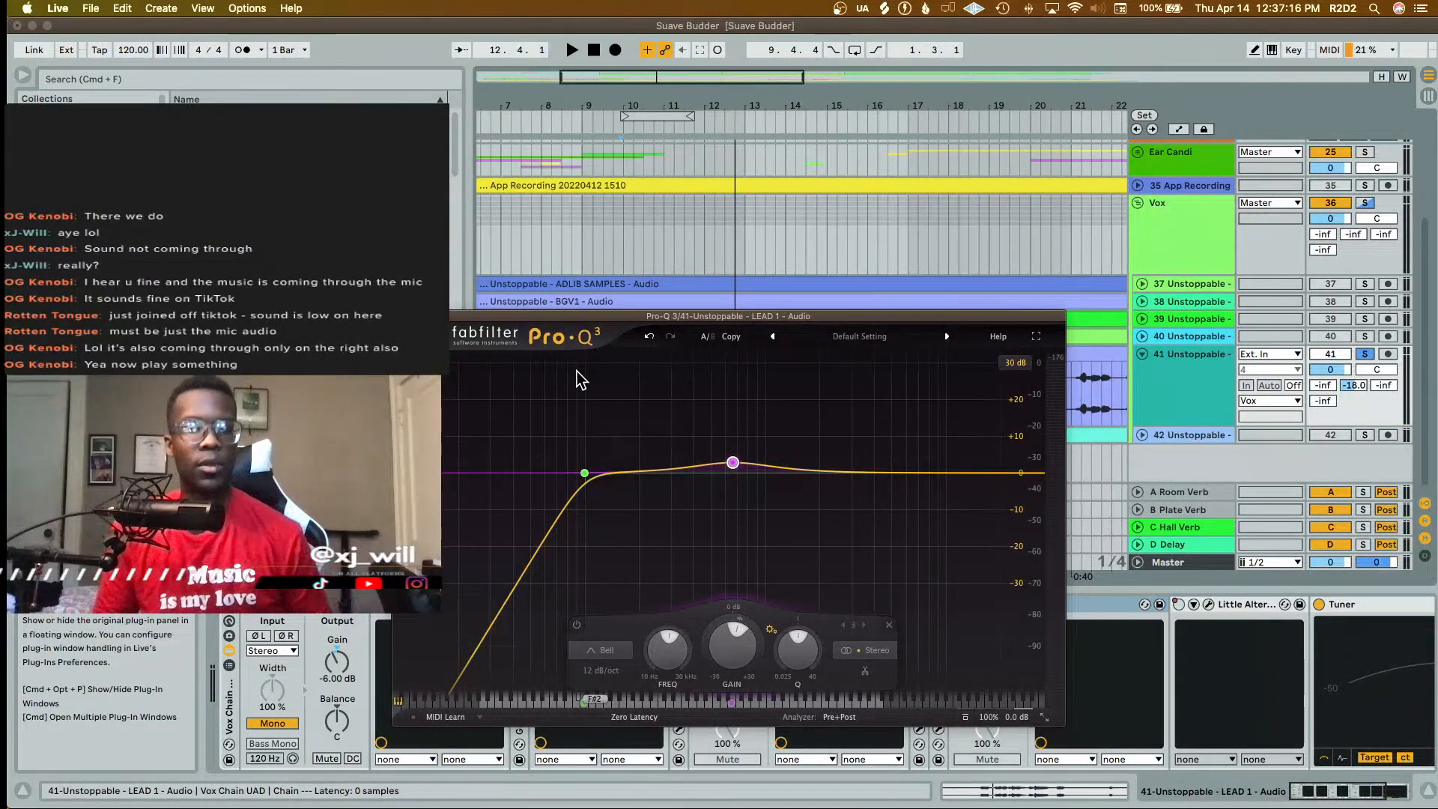
- Add a gentle high-shelf cut and a narrow bell cut at the C5 resonance during playback
key(space)
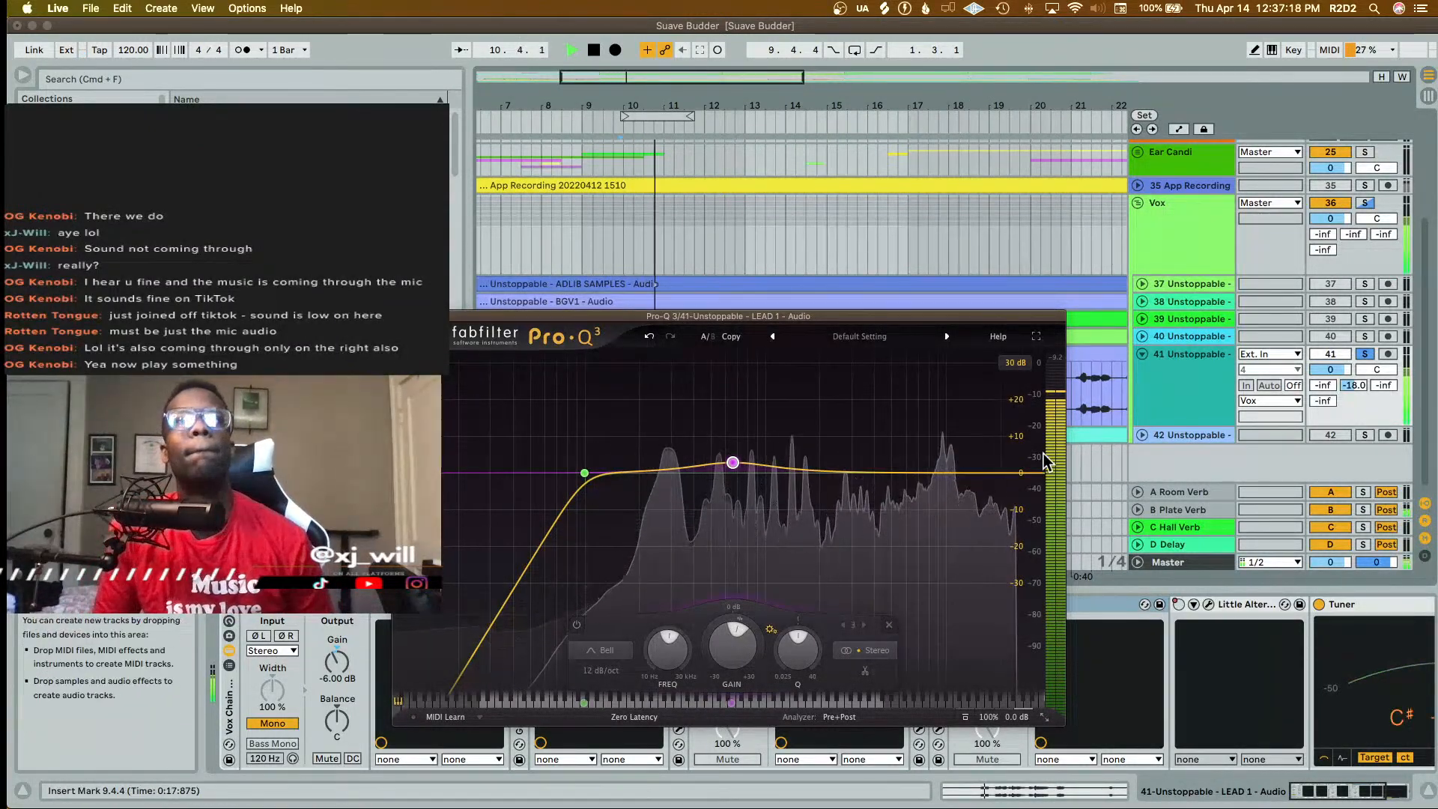
click(977, 478)
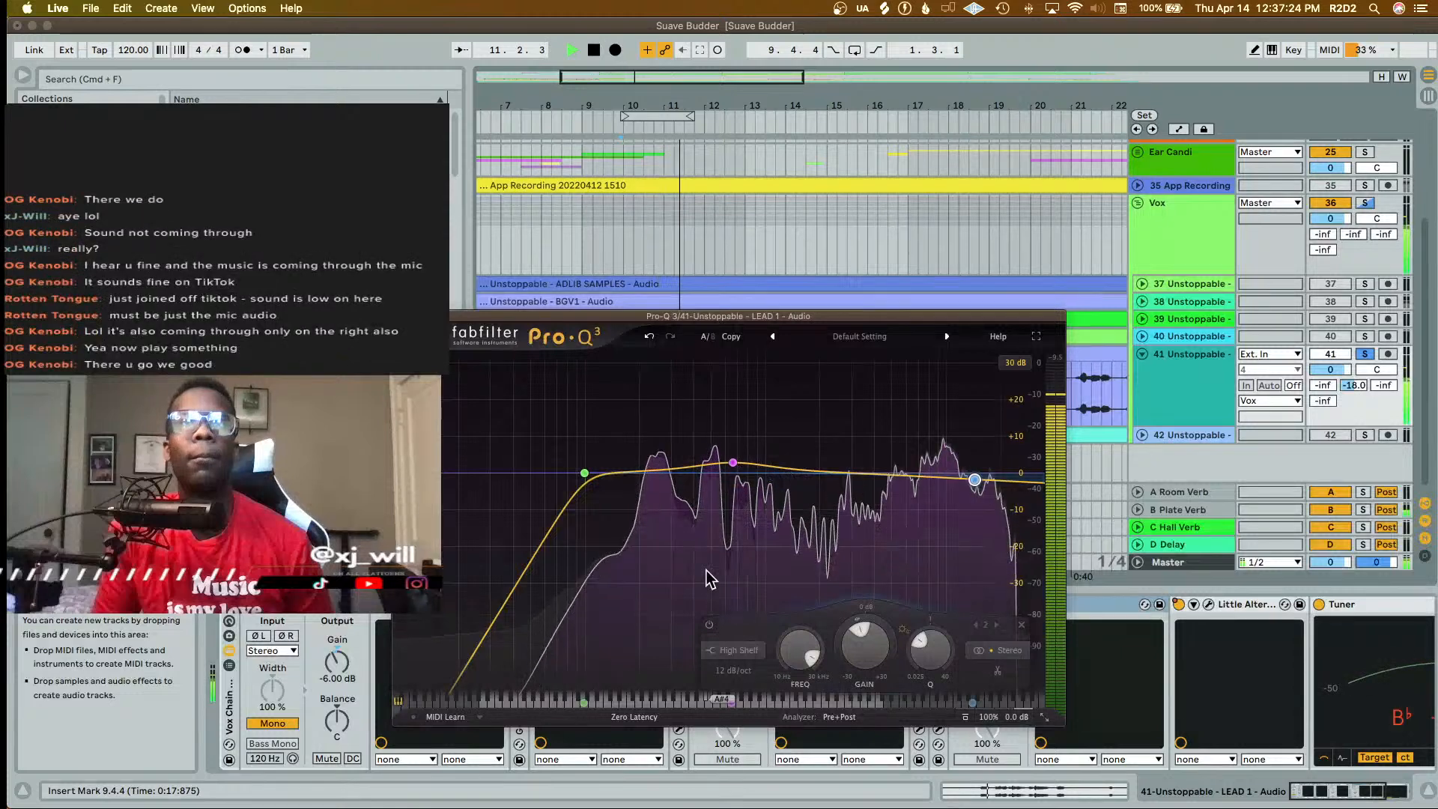
mouse_move(707, 569)
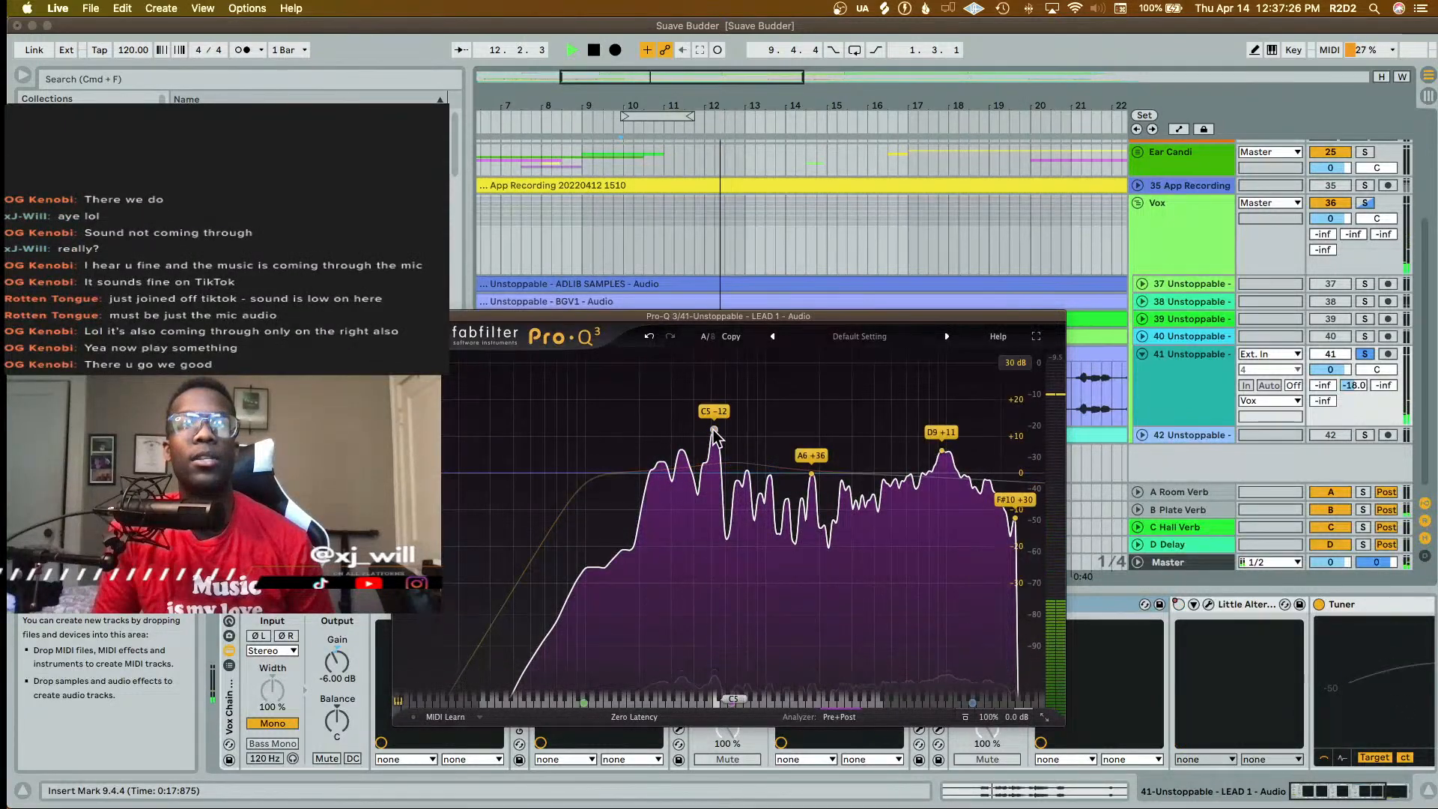
drag(715, 443, 713, 488)
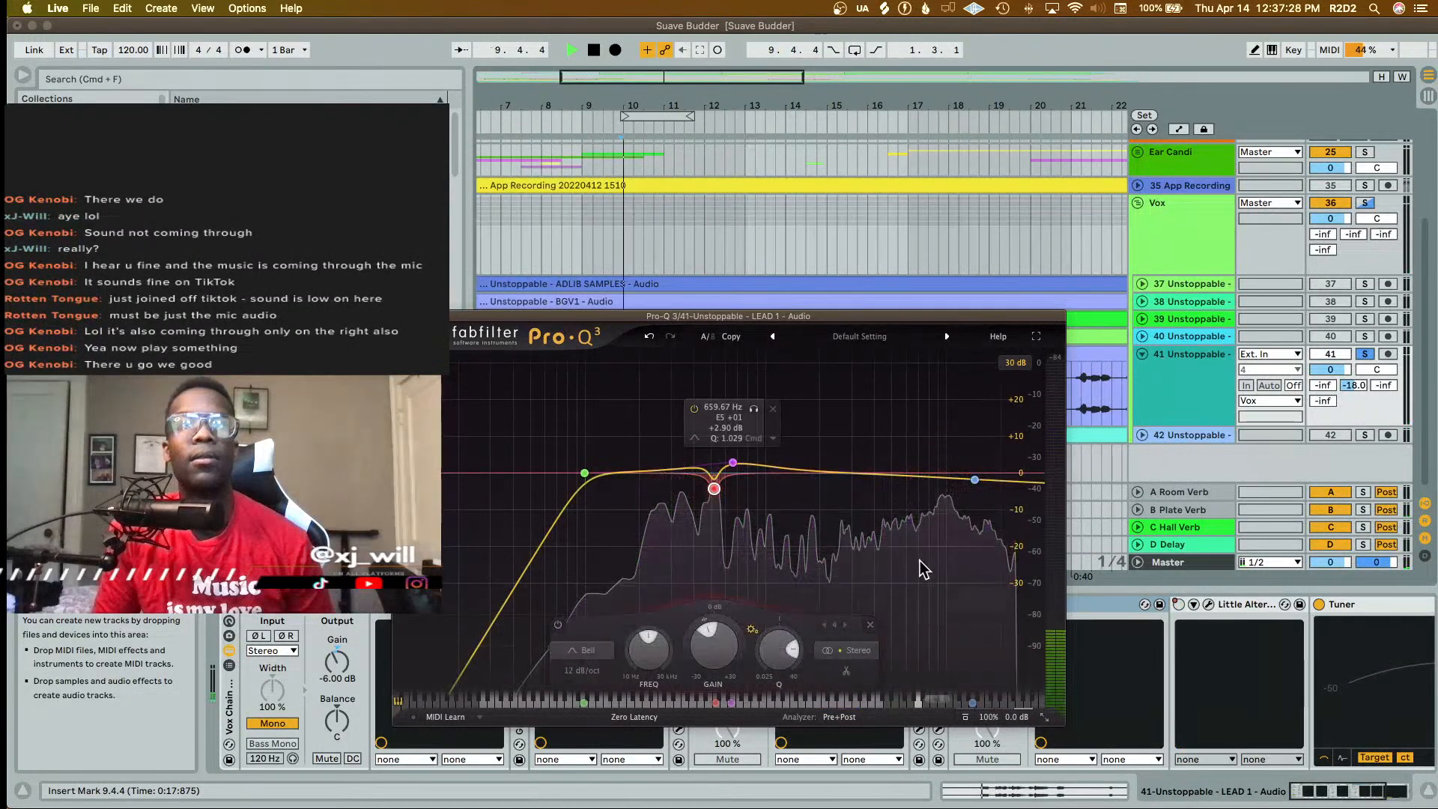
mouse_move(891, 571)
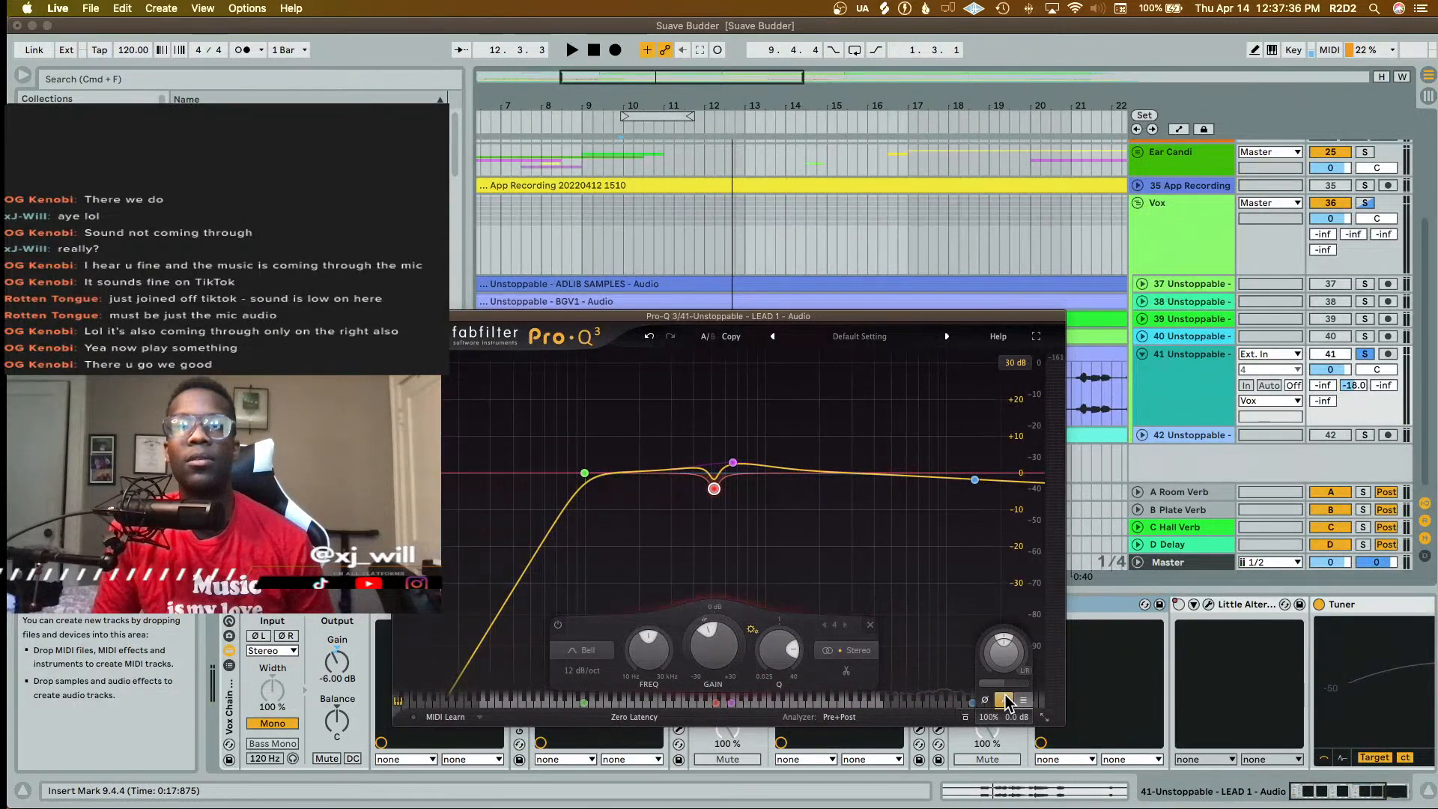
- Grab the resonant peaks at D9 and A#5 (about 921 Hz) and turn them into narrow dynamic cuts
key(space)
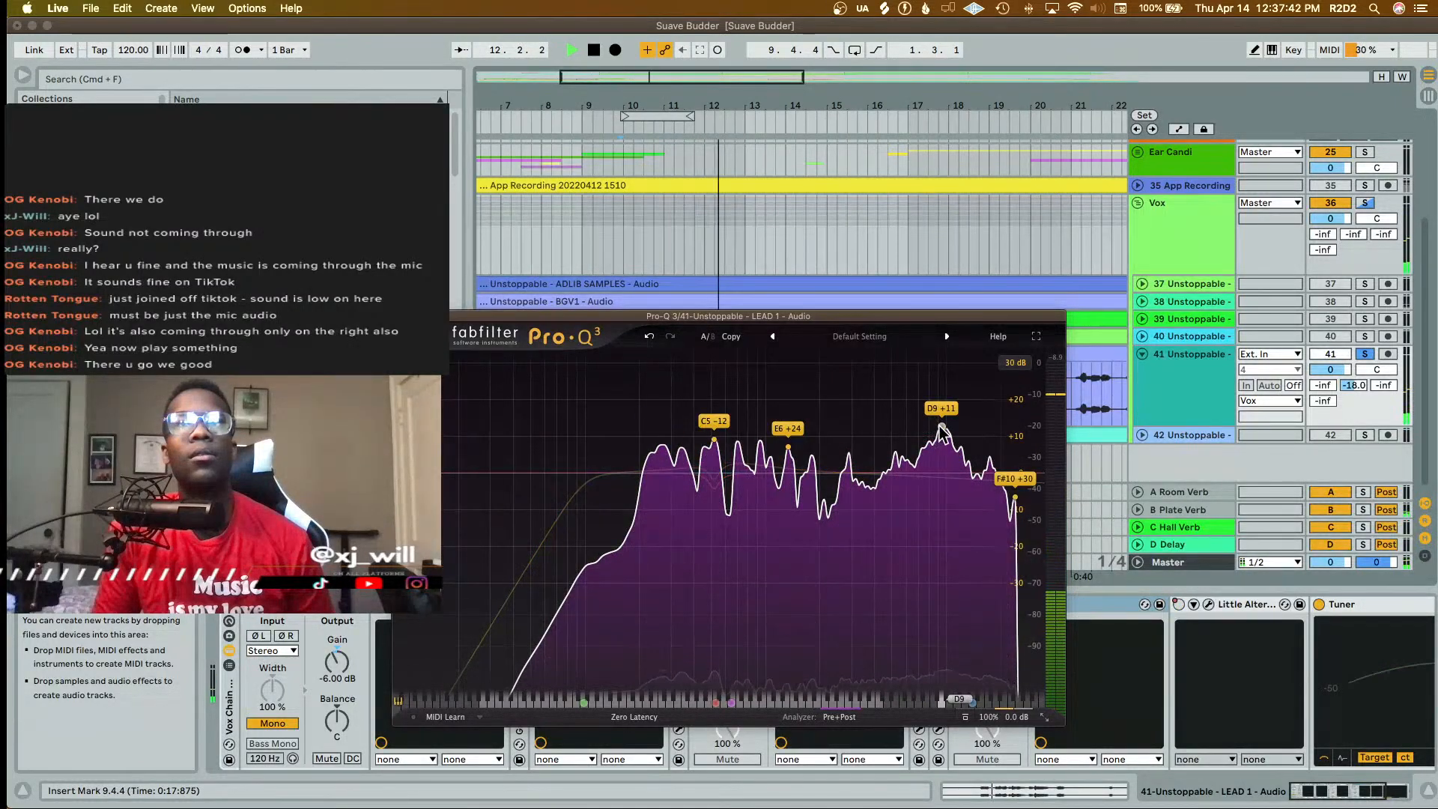
click(944, 438)
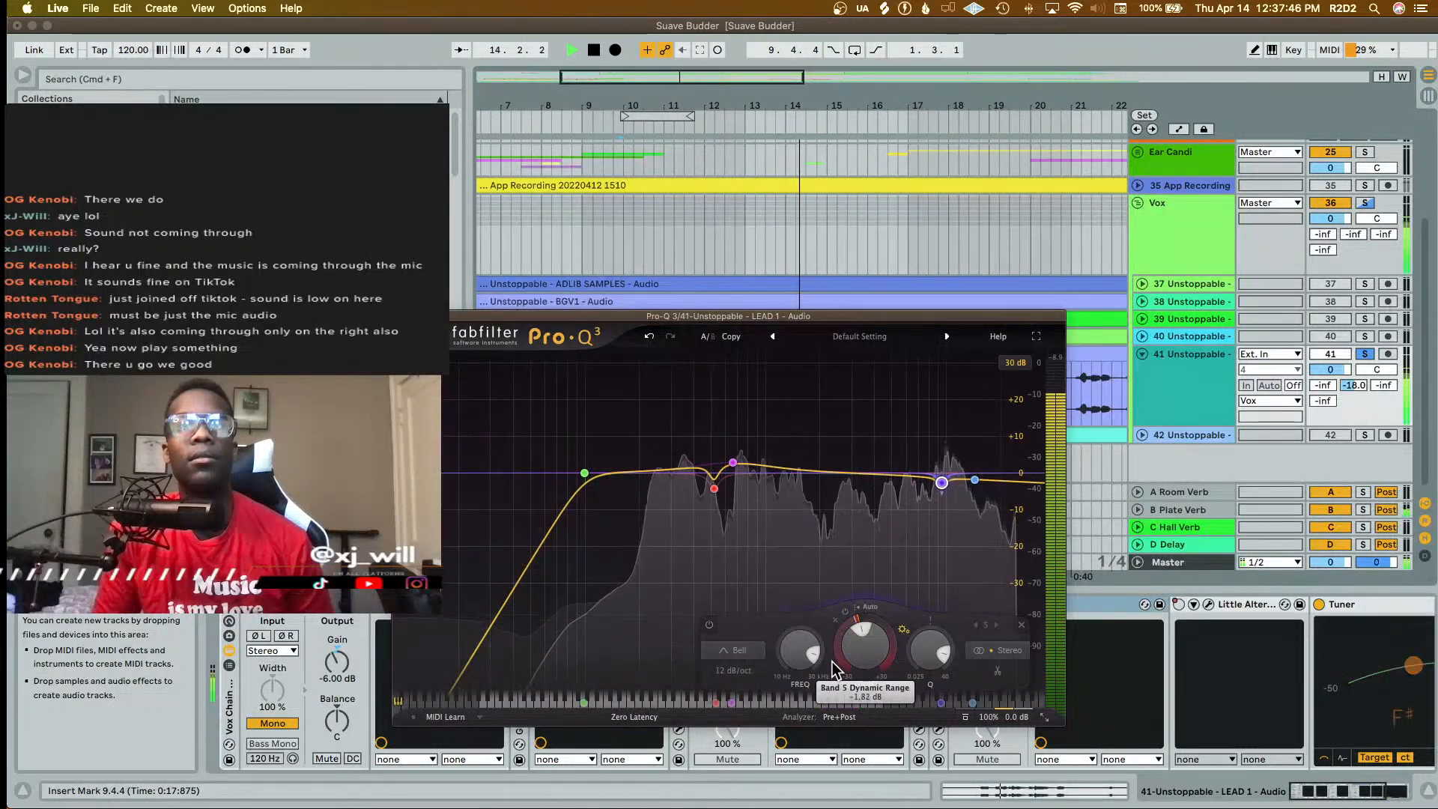
key(space)
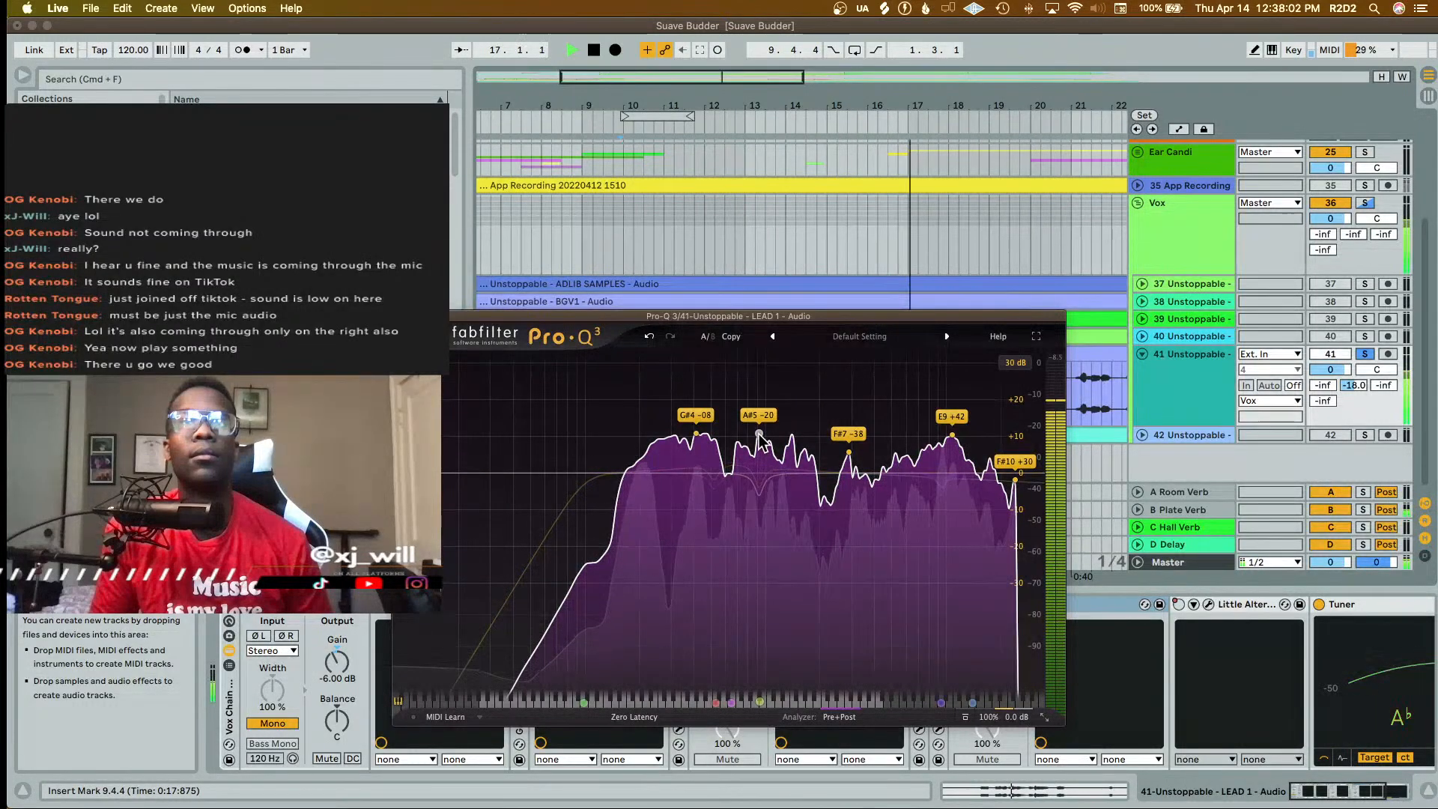
click(759, 436)
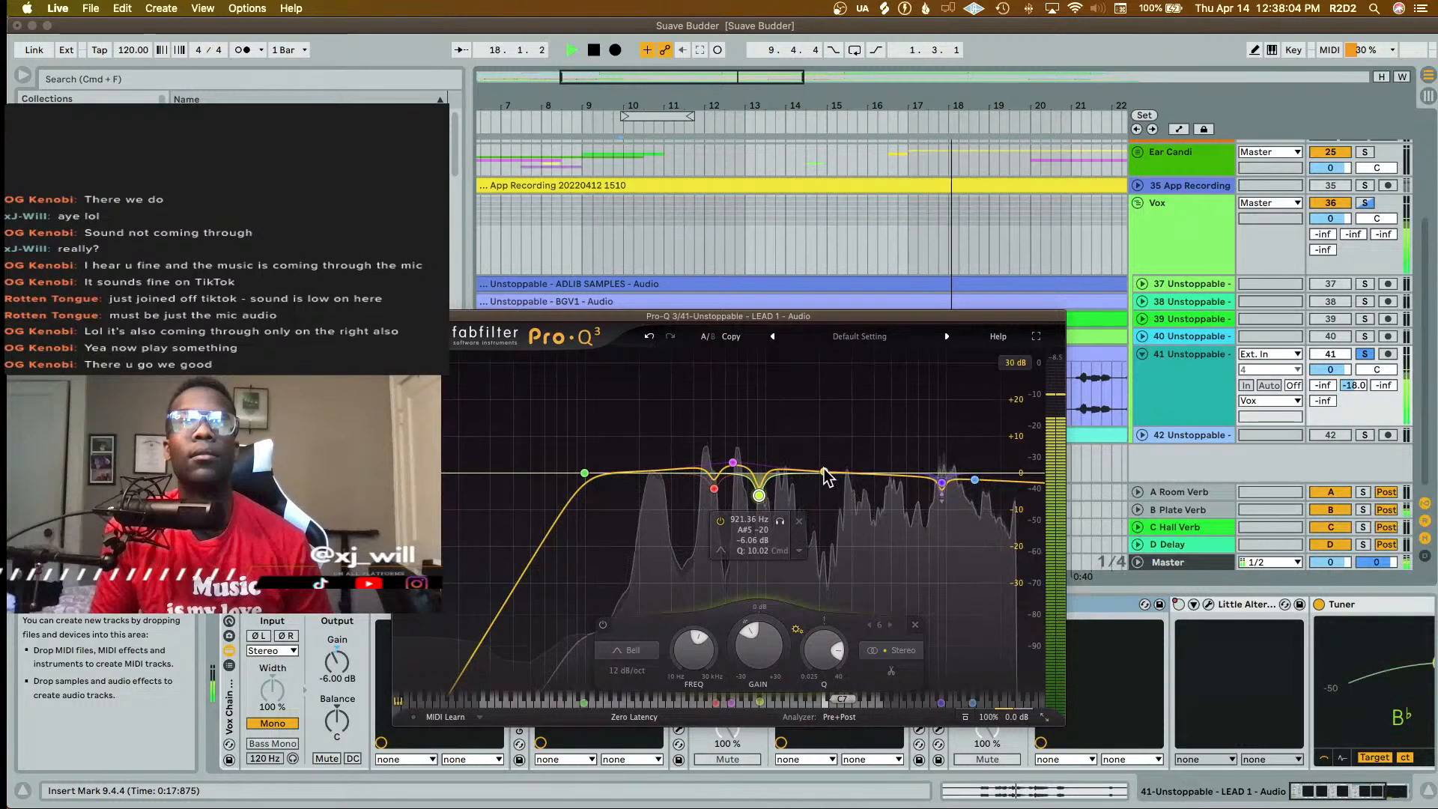
drag(746, 621, 719, 678)
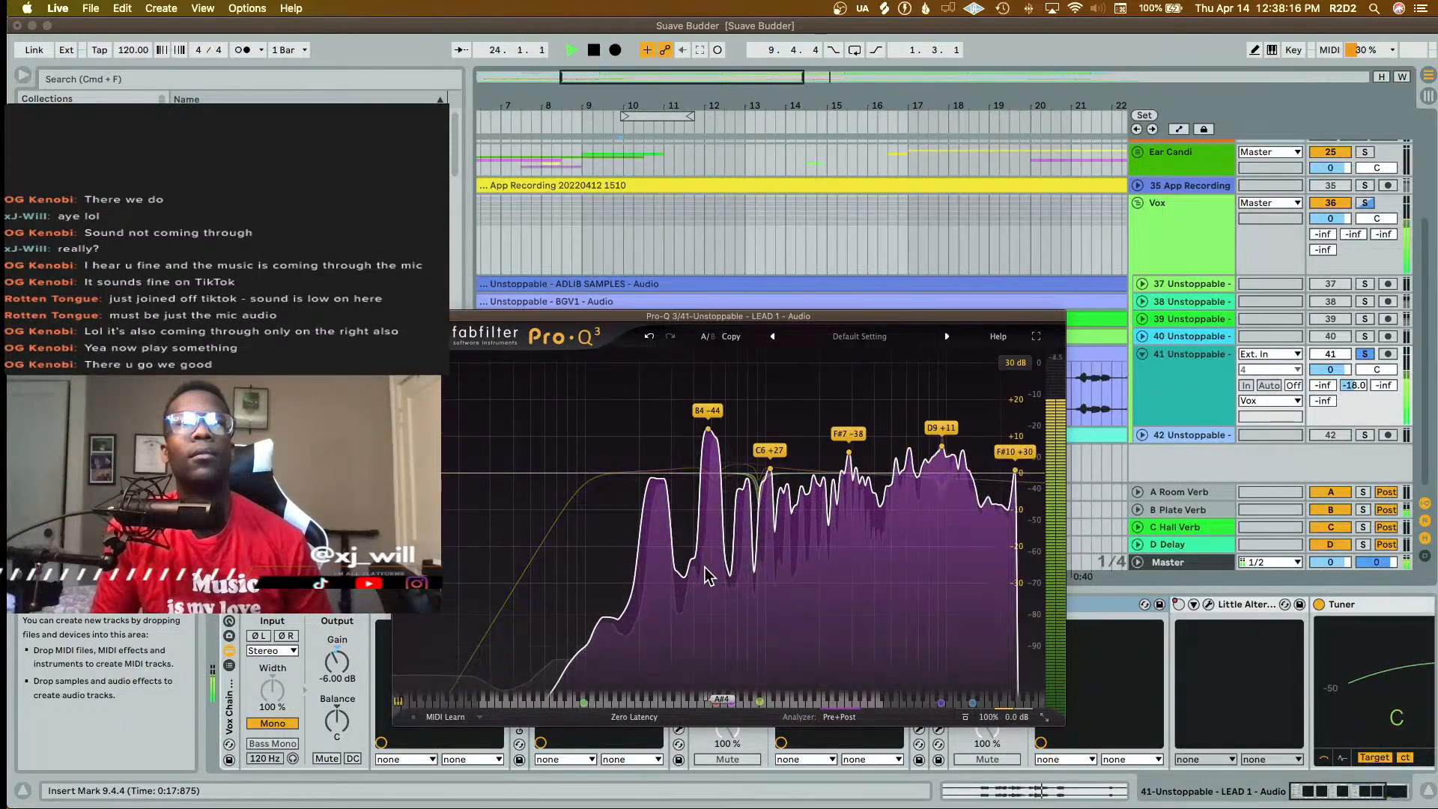
- Shift the C5 cut slightly lower in frequency, ease its gain reduction while auditioning, and close Pro-Q 3
drag(715, 494, 709, 497)
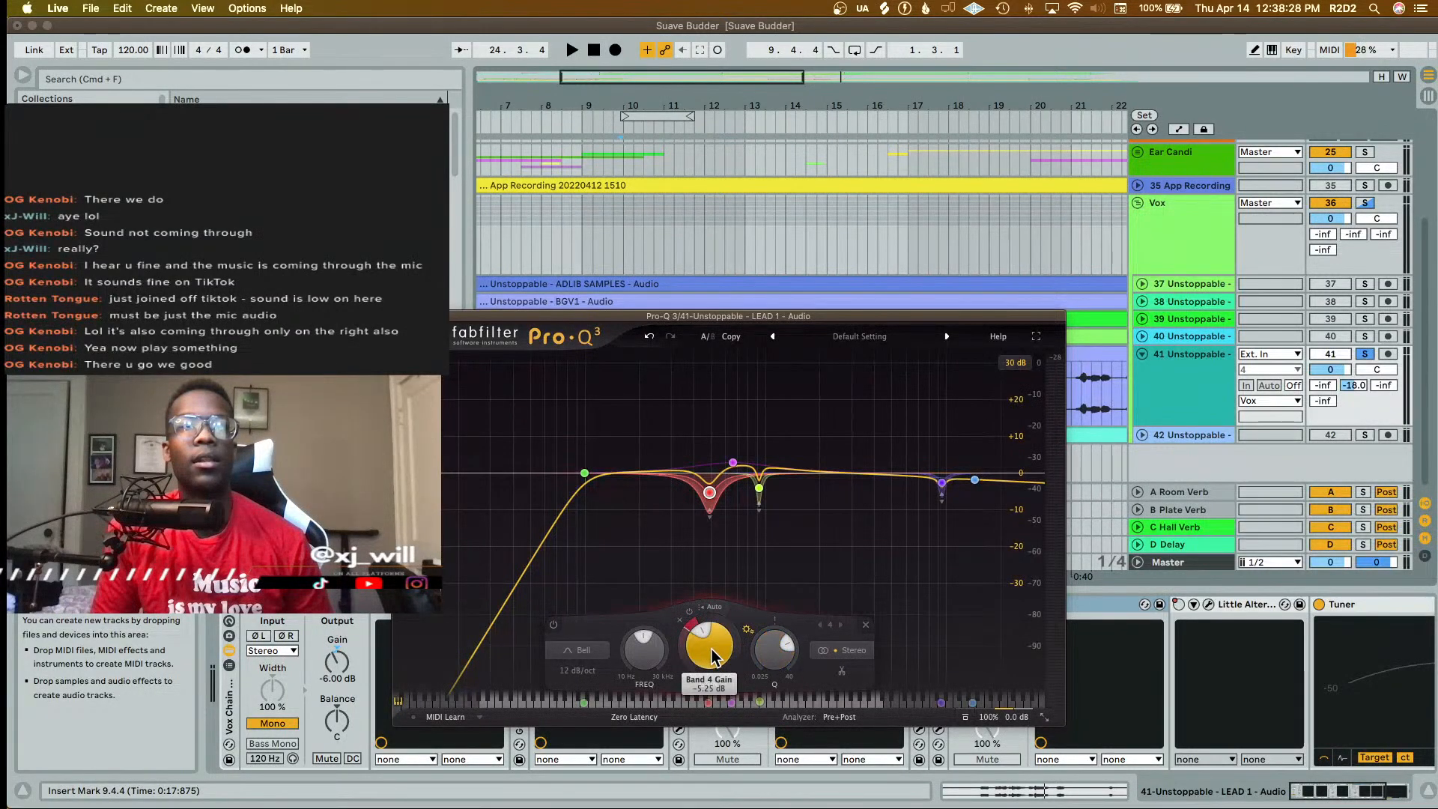
drag(713, 650, 716, 640)
key(space)
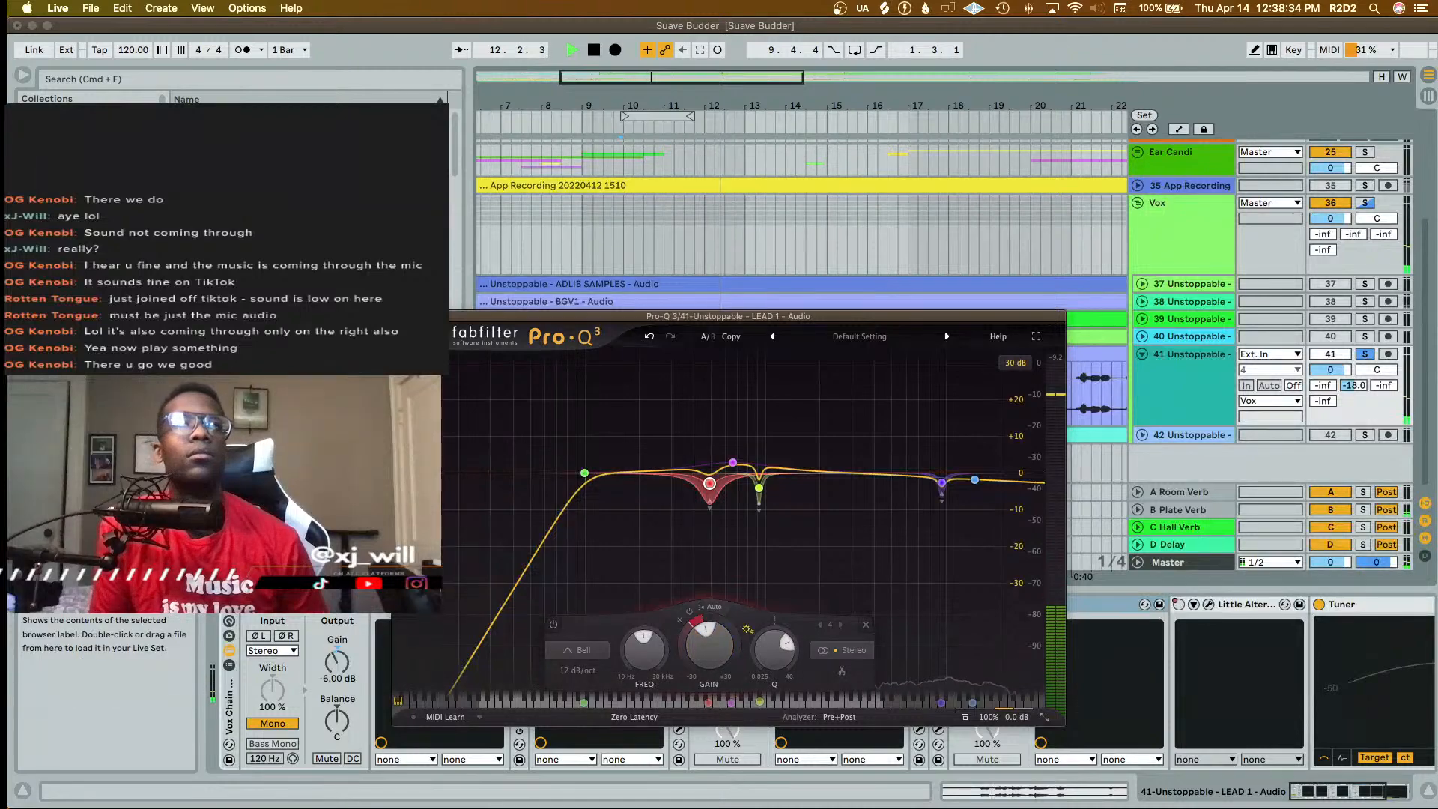
click(402, 316)
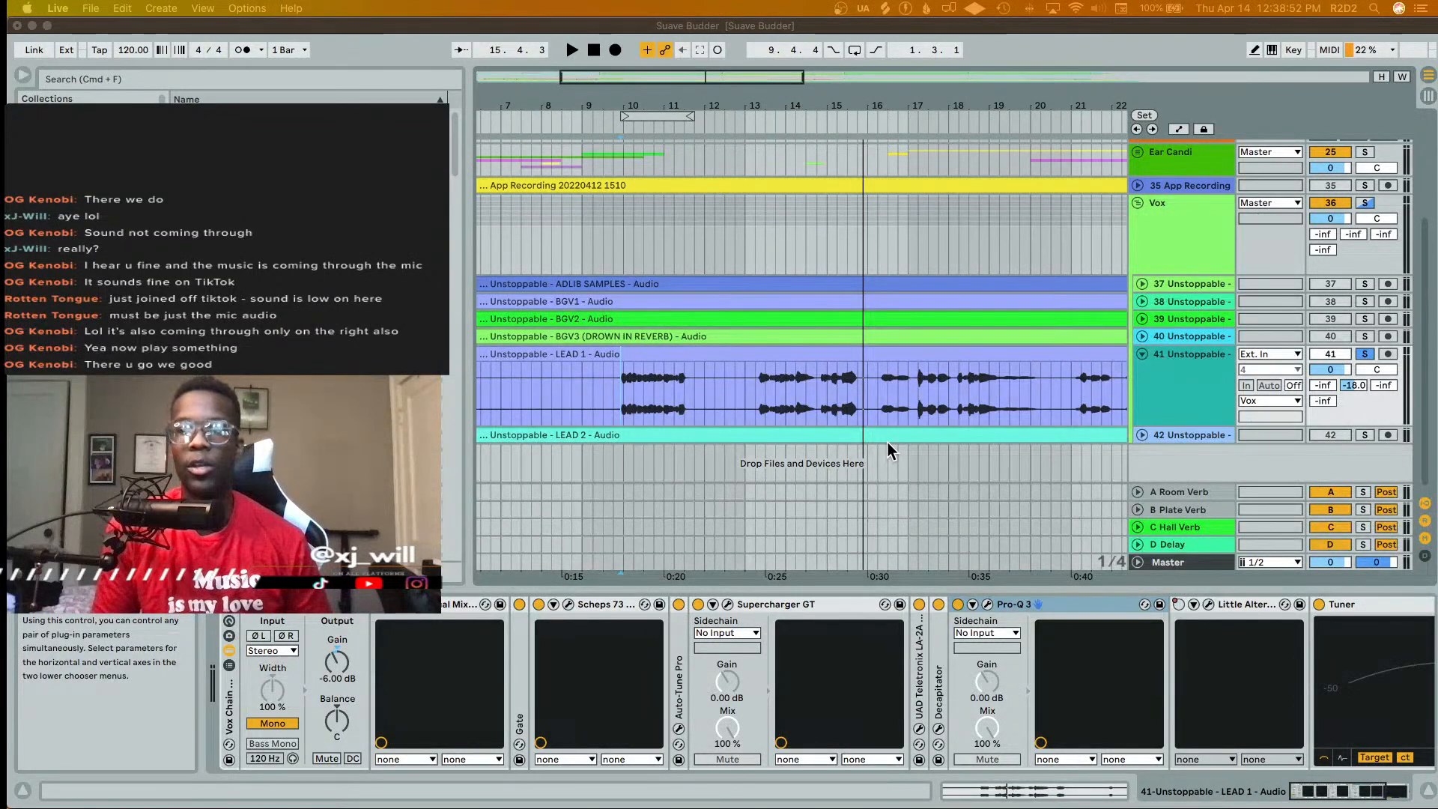
- Open the Virtual Mix Rack on LEAD 1, raise the Revival Thickness to 16.1, audition it and close the plug-in
click(811, 337)
scroll(848, 393, right, 5)
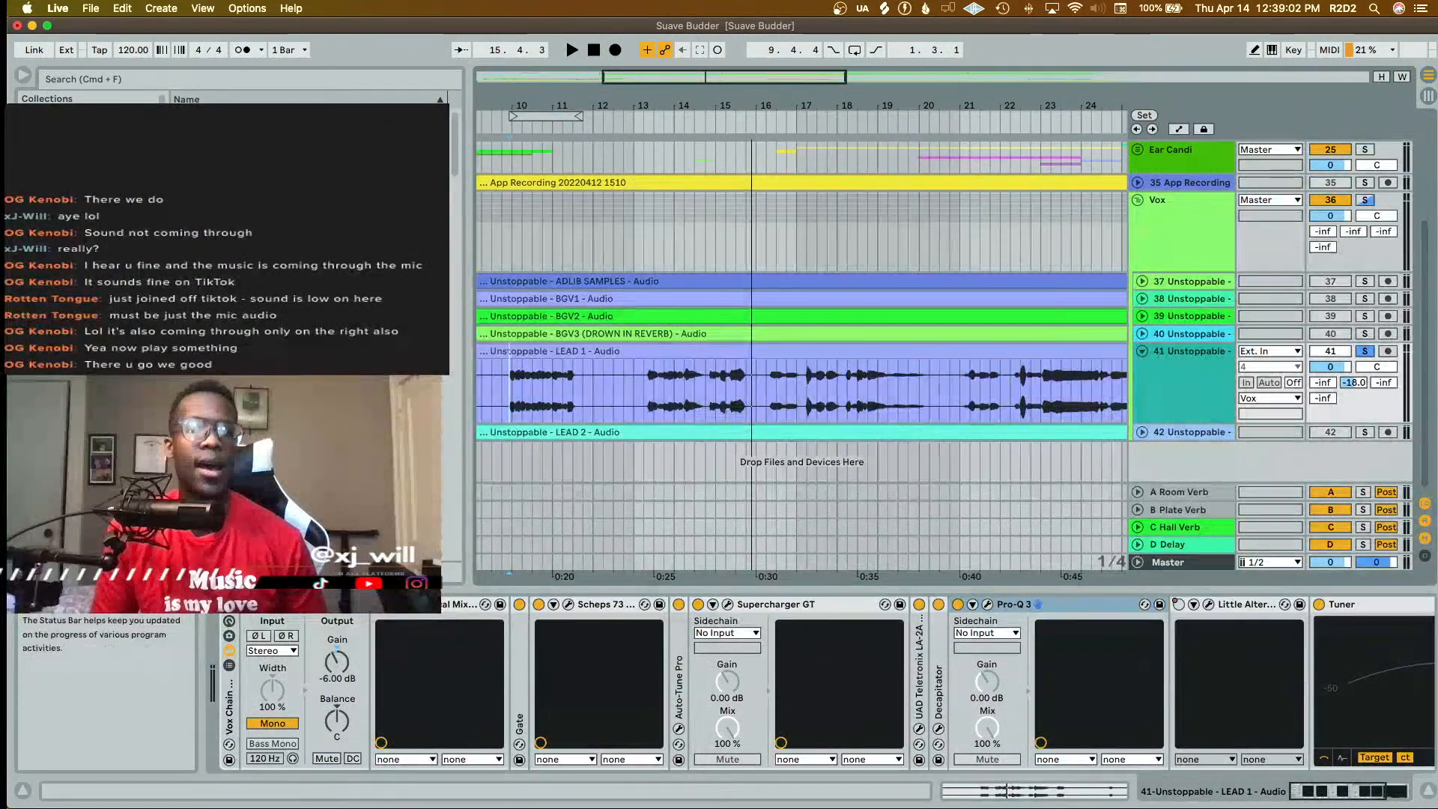
drag(861, 808, 755, 128)
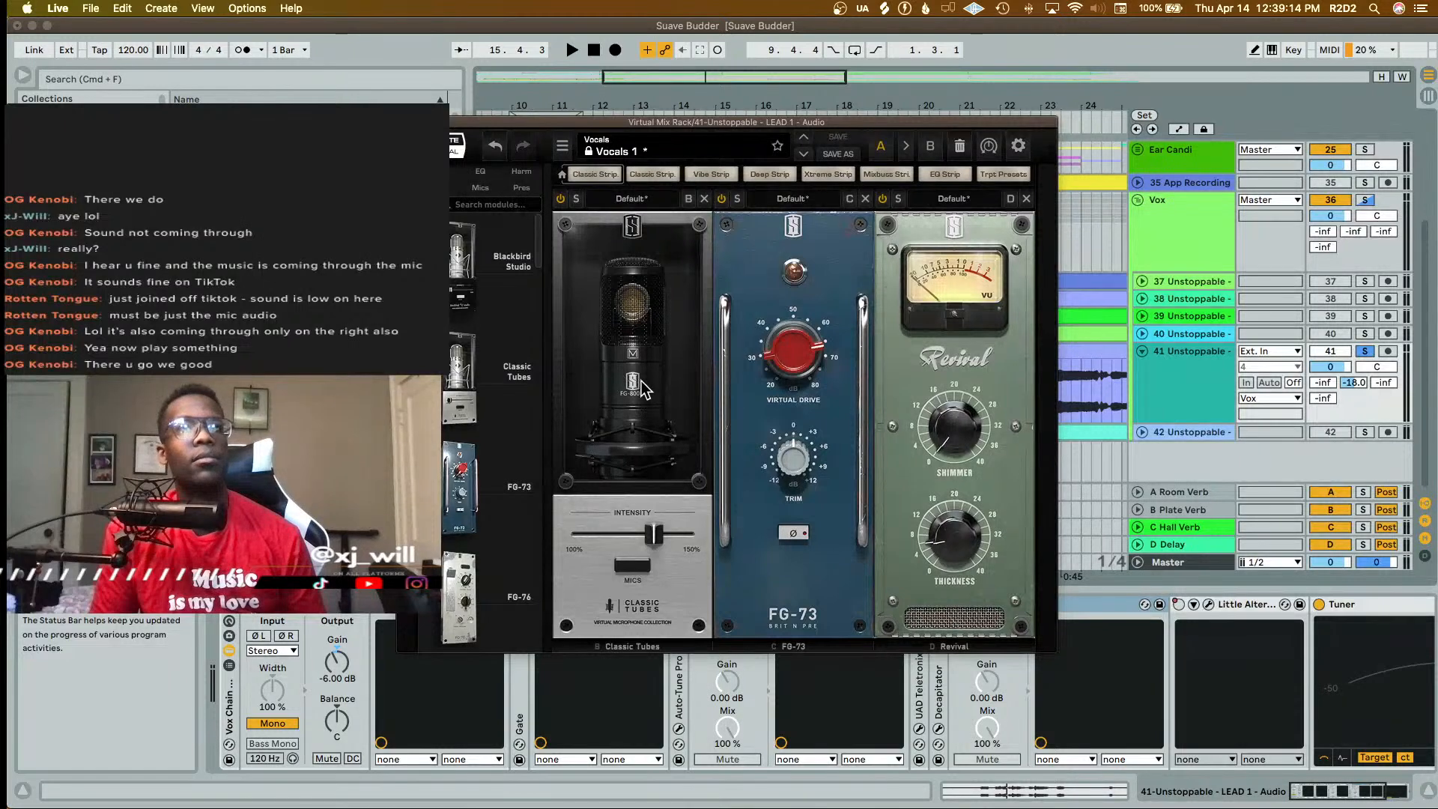
drag(653, 120, 738, 116)
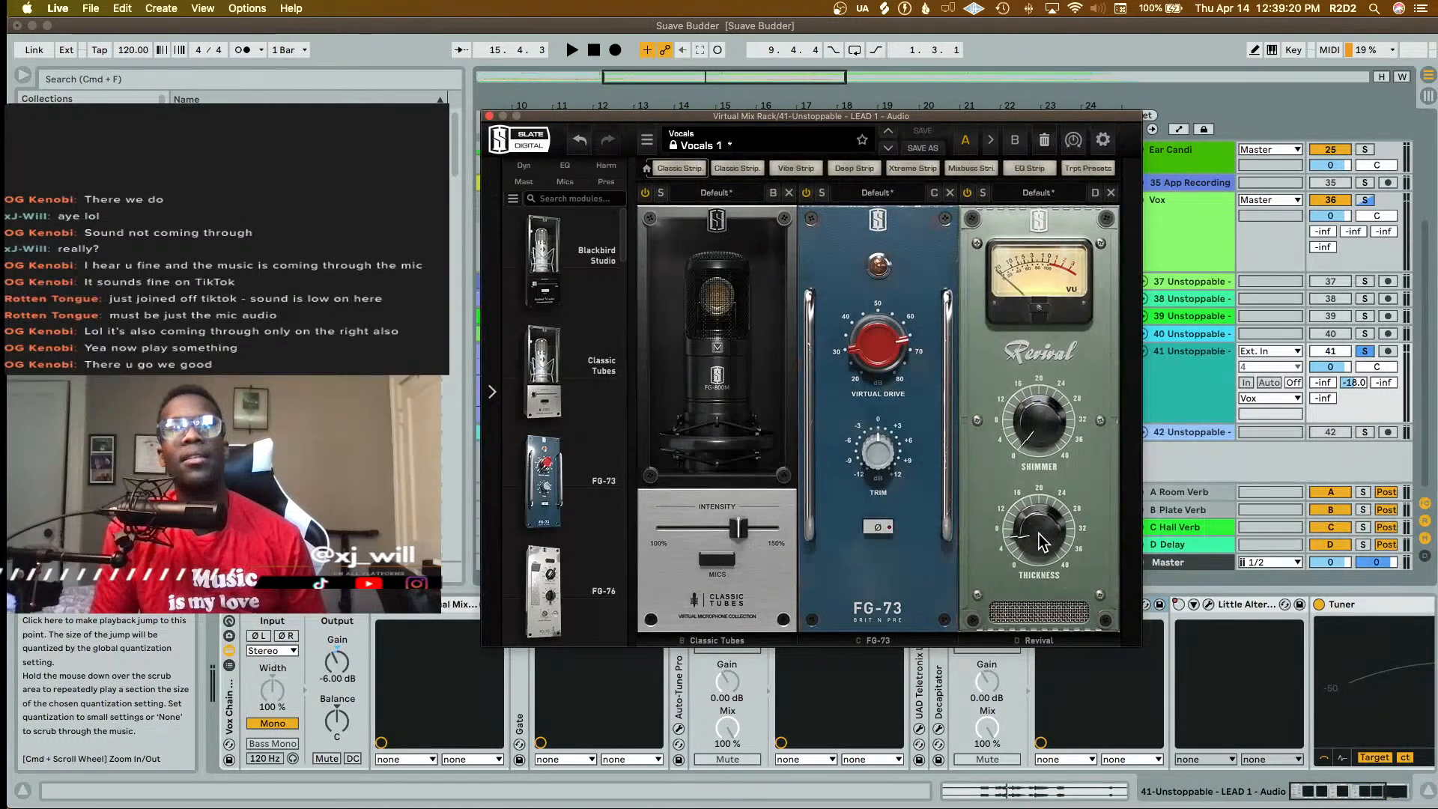
drag(1039, 534, 1037, 480)
key(space)
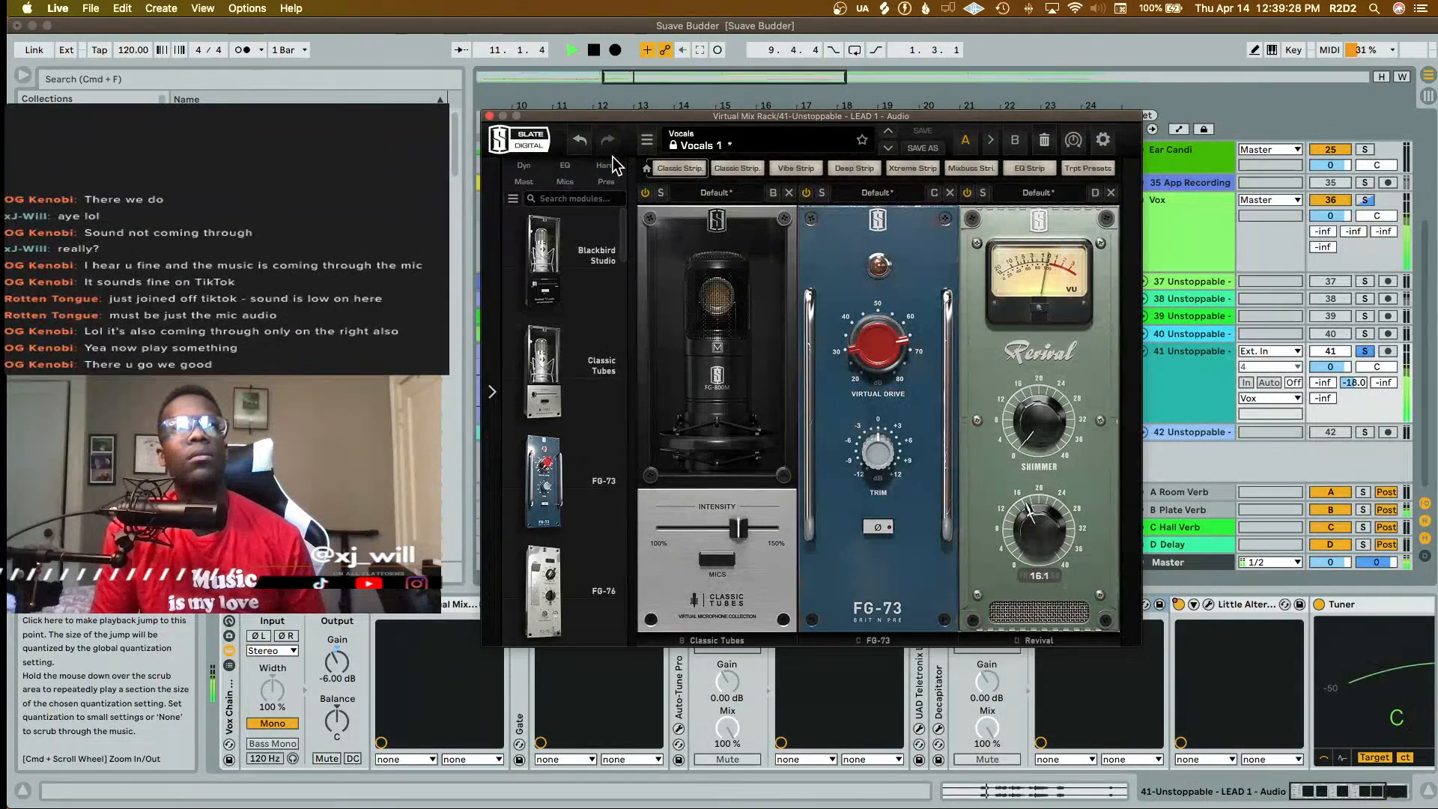
key(space)
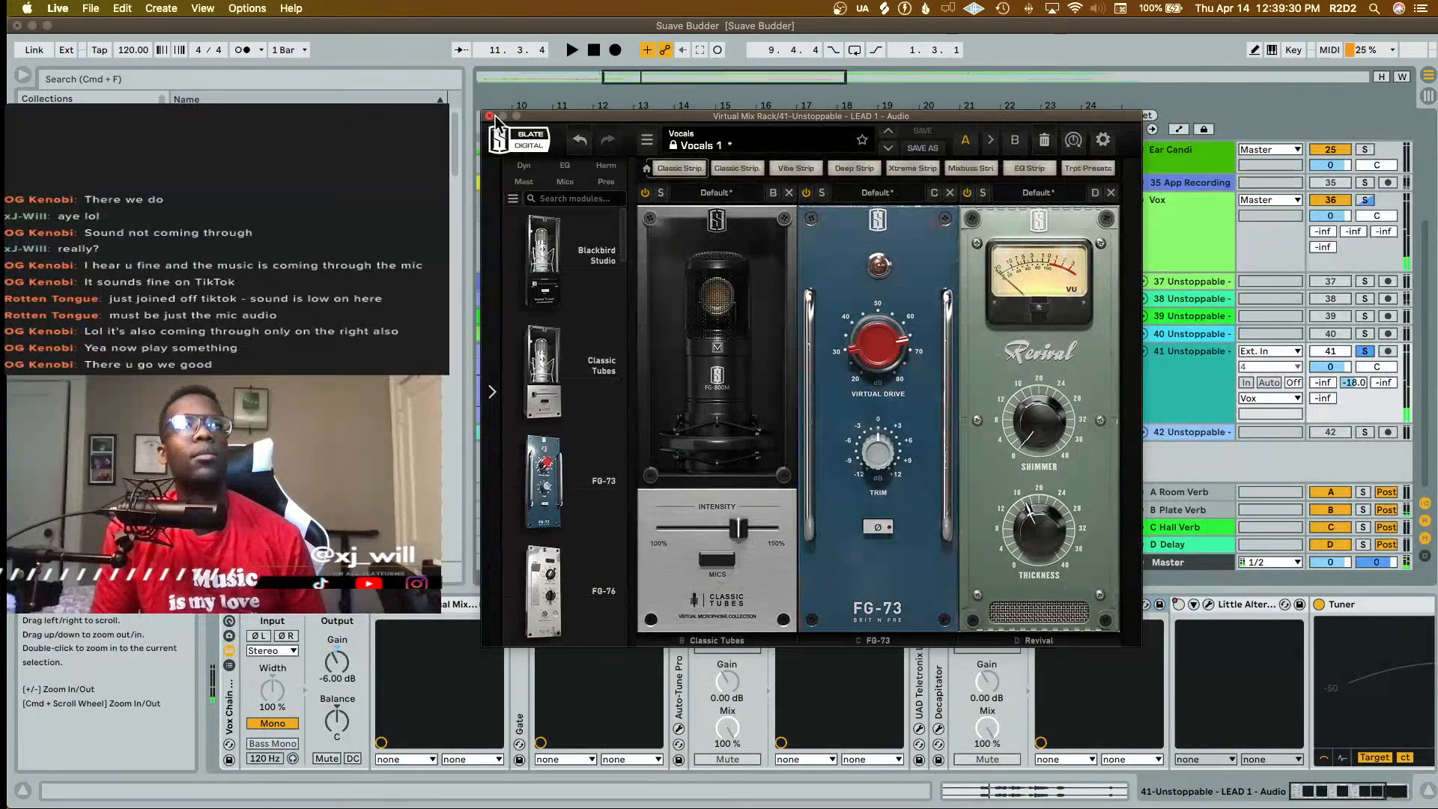
click(490, 116)
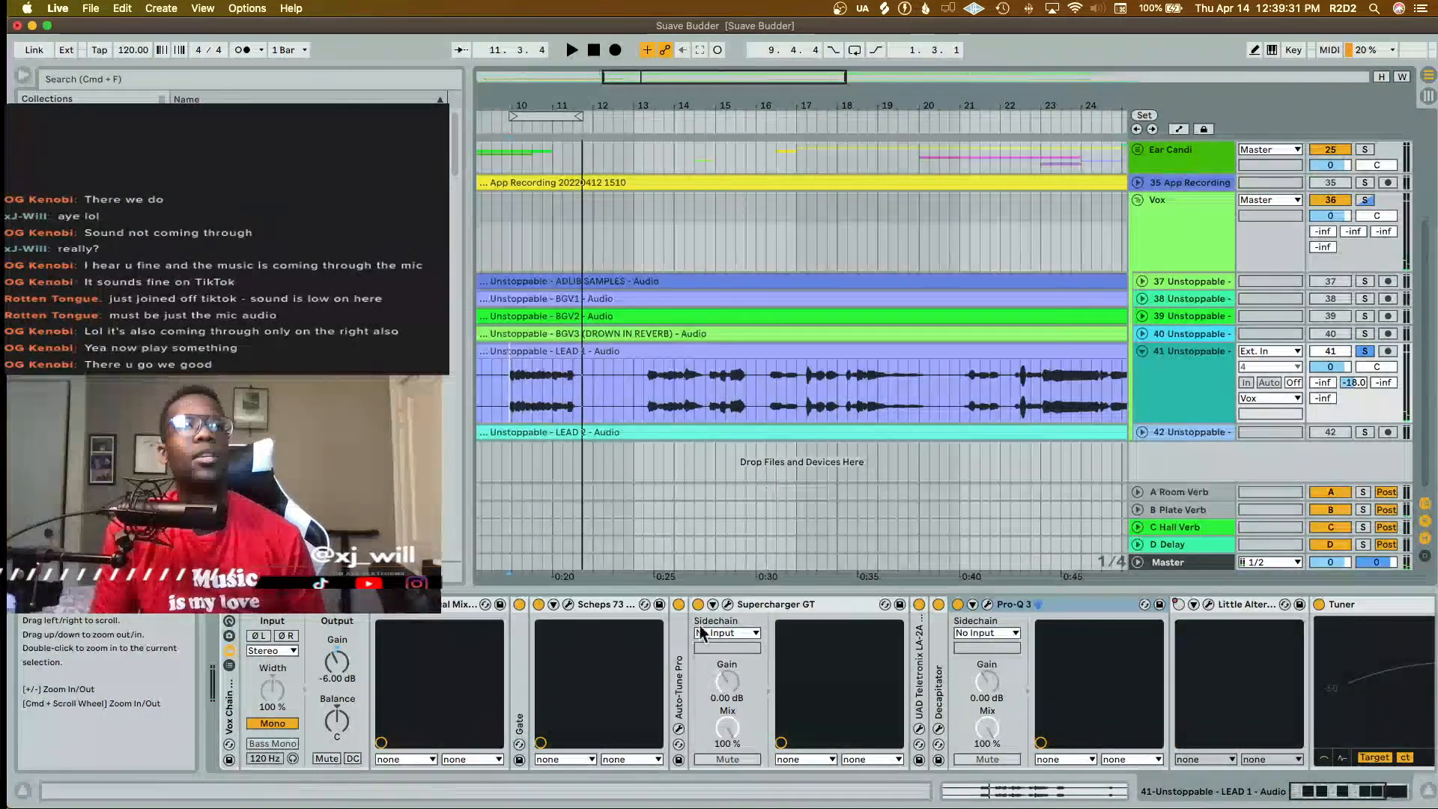
- Open Scheps 73 on LEAD 1, examine its preamp and EQ settings, and close it
click(567, 606)
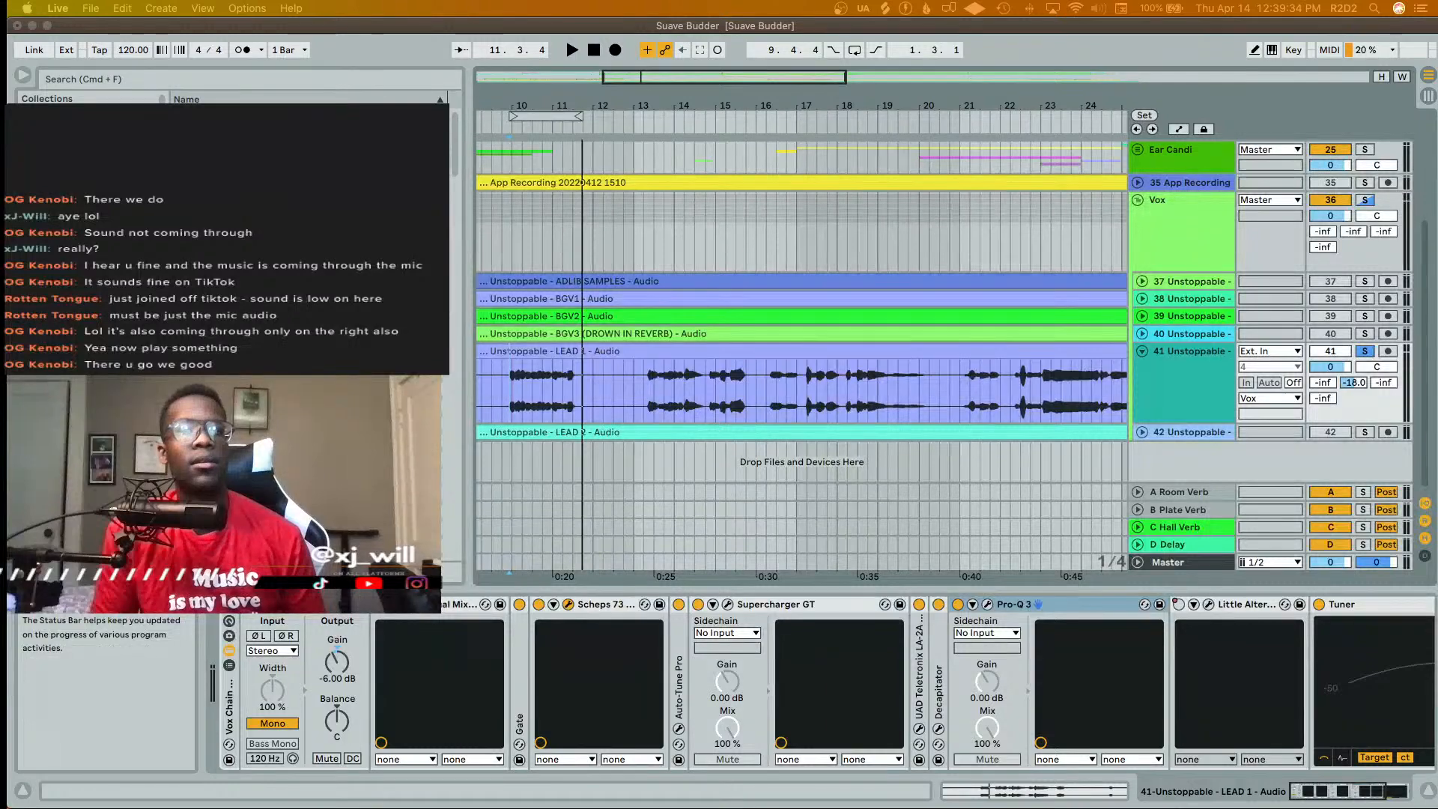
drag(1184, 247, 953, 199)
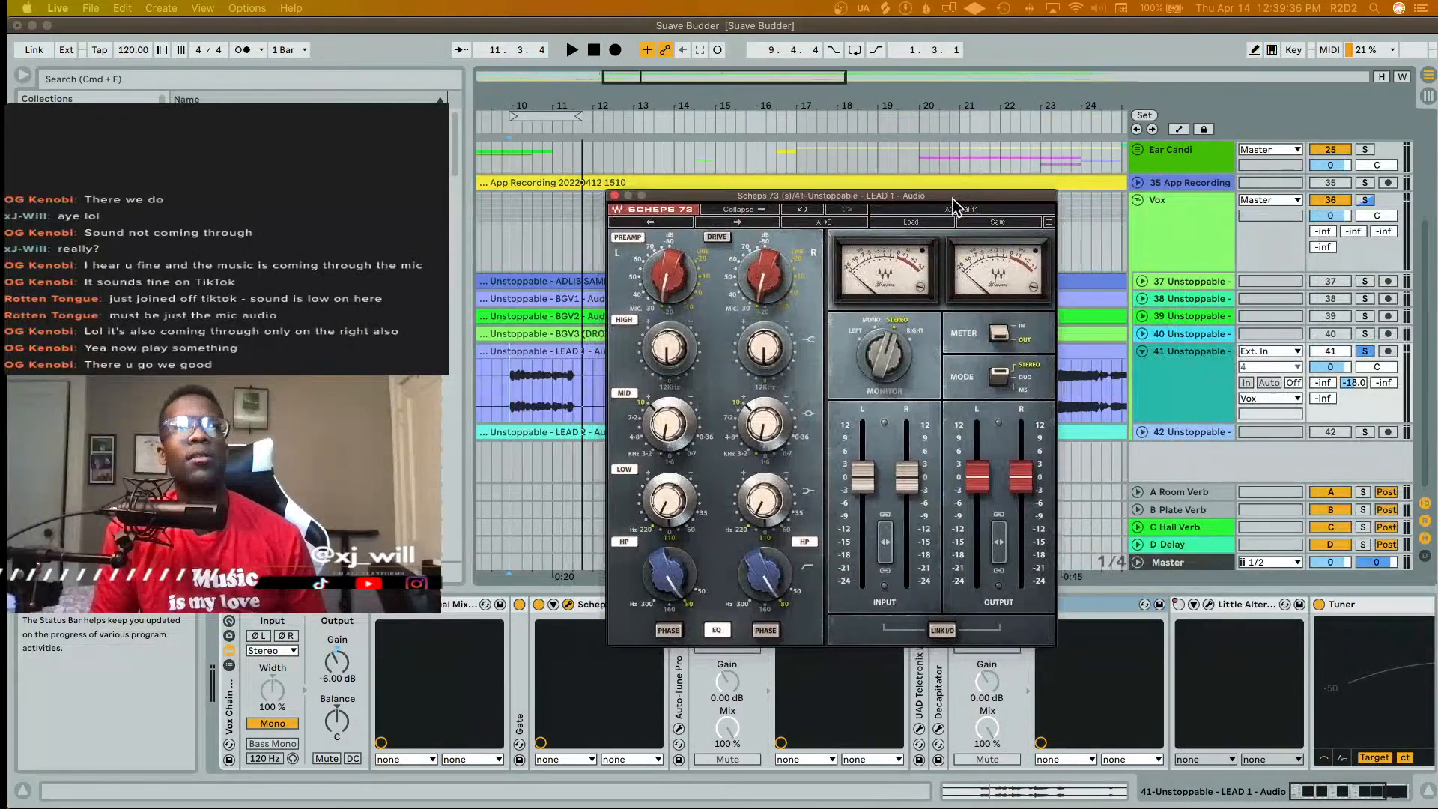
click(615, 196)
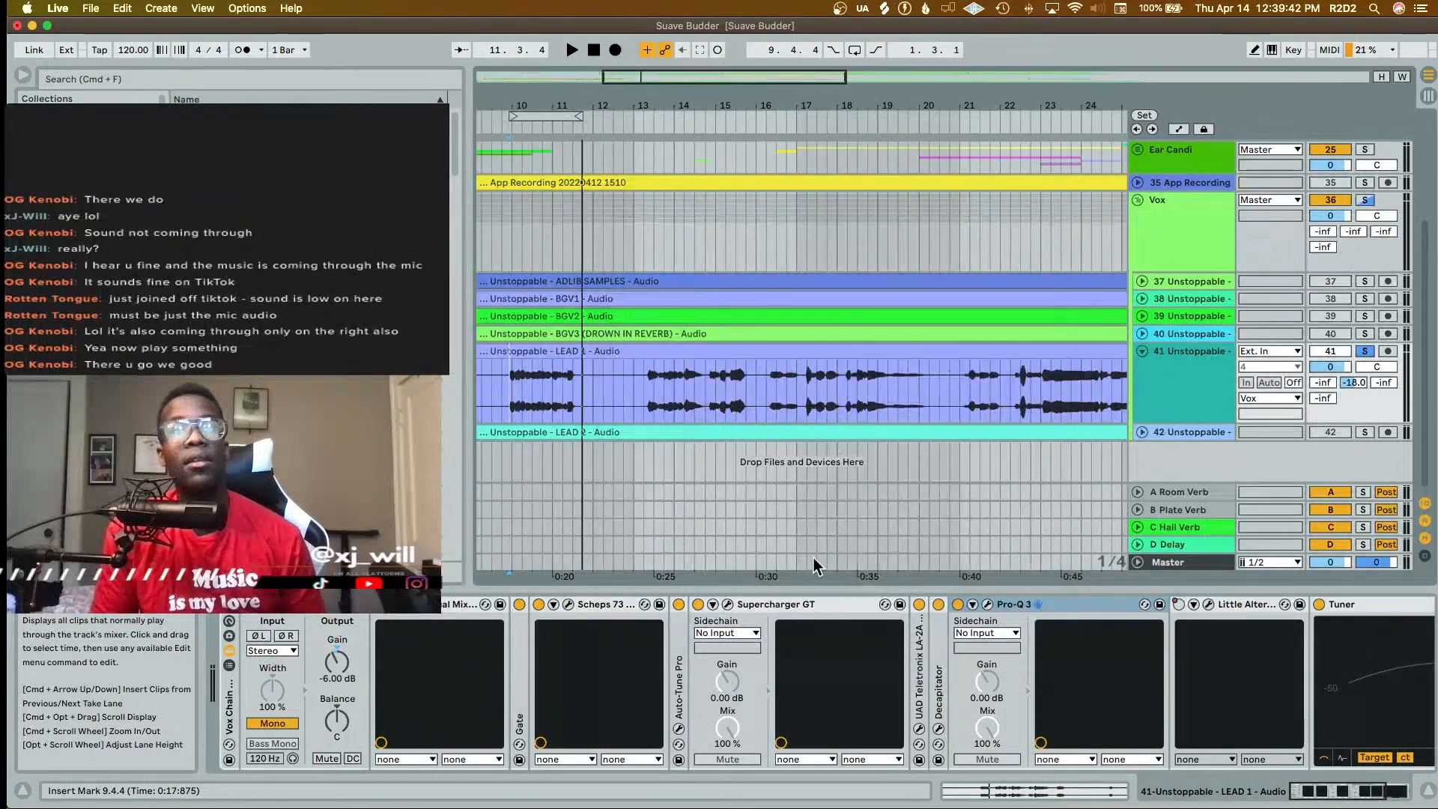
- Open Auto-Tune Pro on LEAD 1, audition its pitch correction with the current key and scale, and close it
click(678, 729)
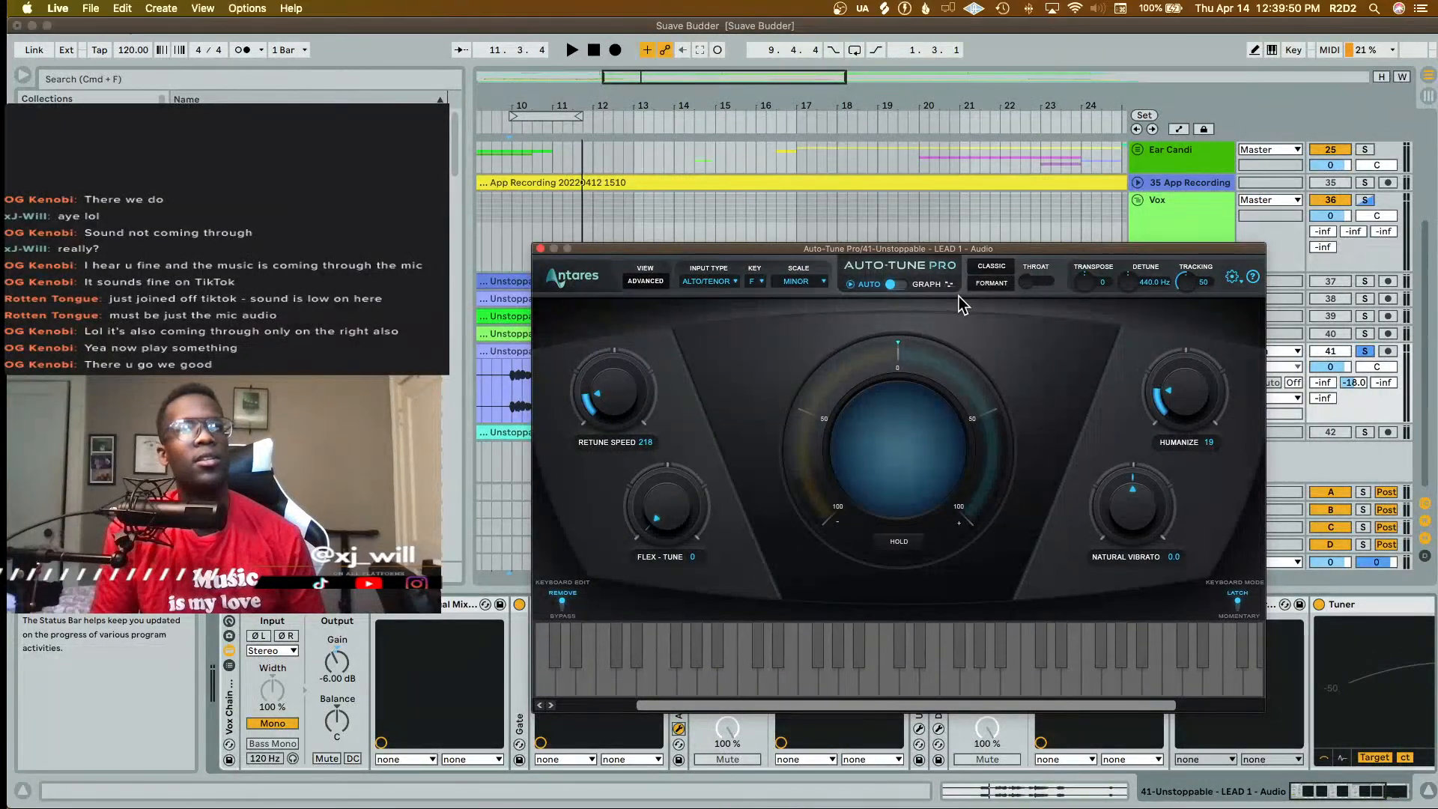
key(space)
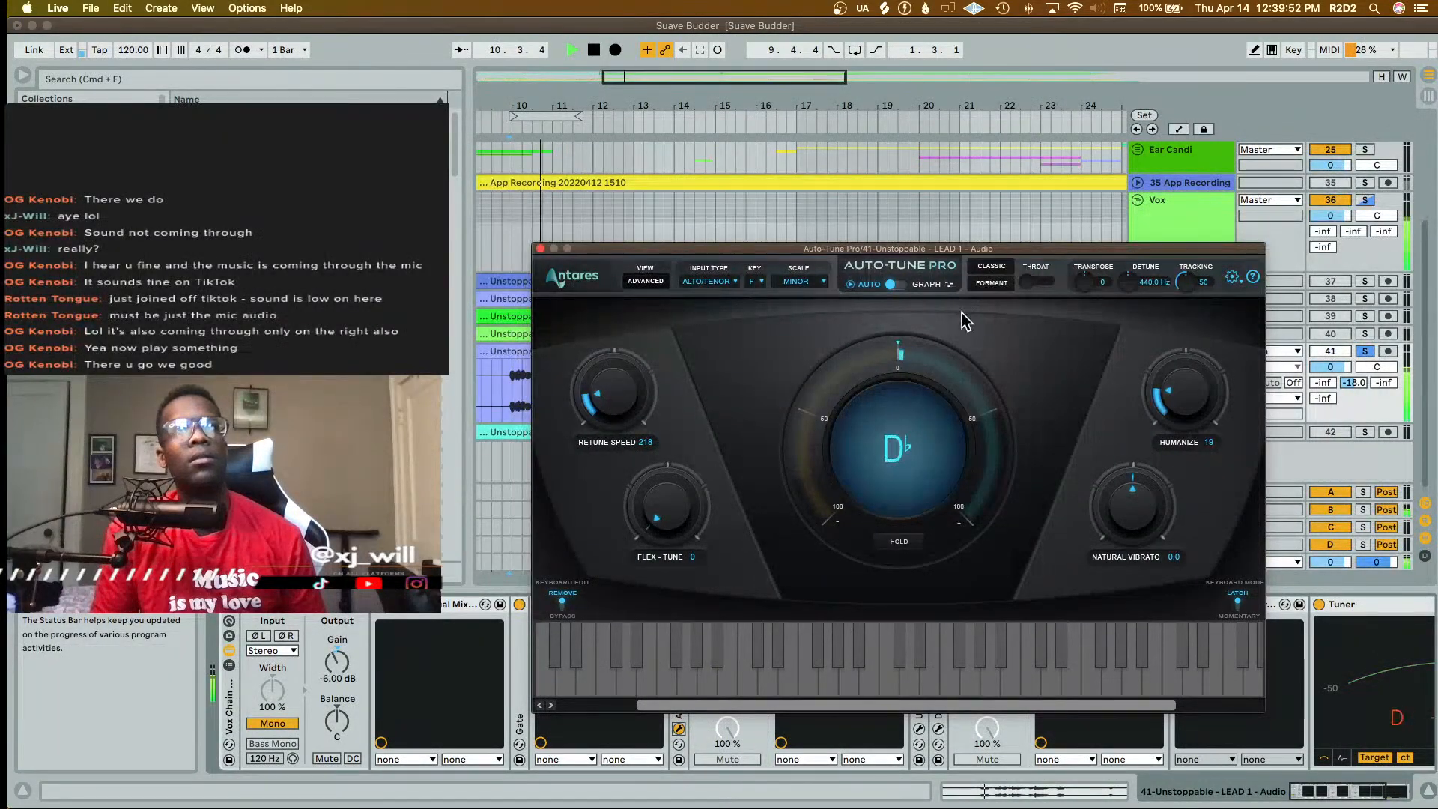
key(space)
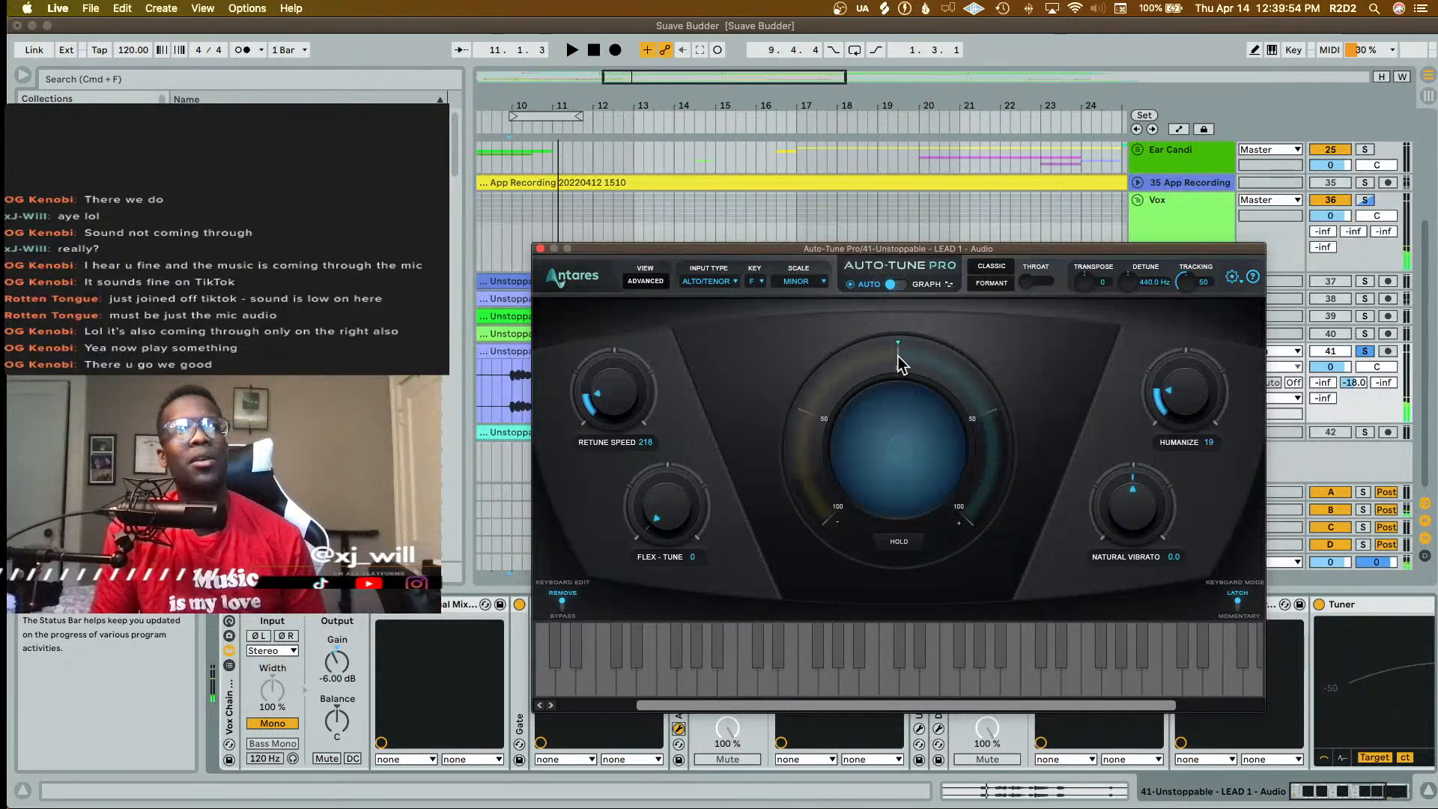
click(541, 249)
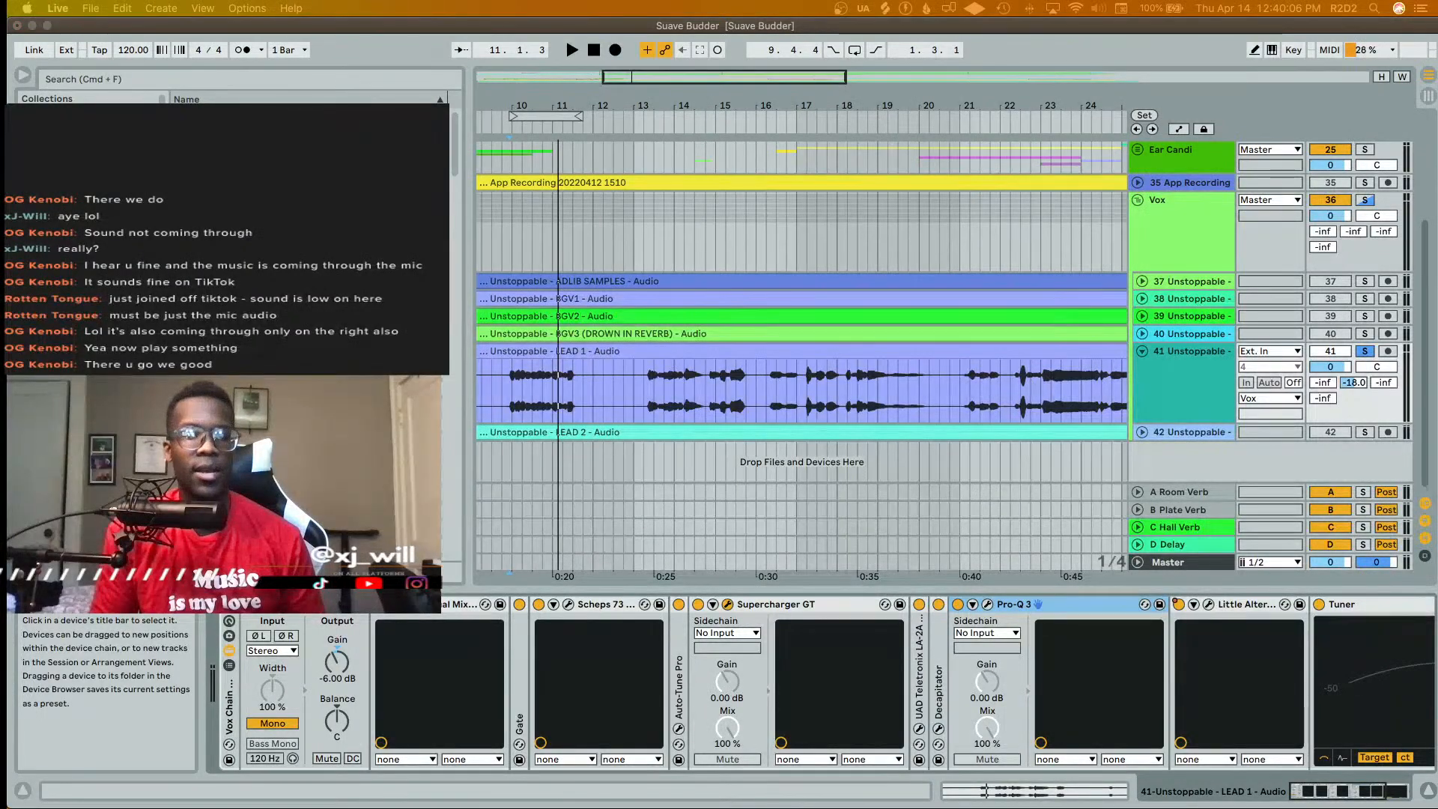
- Open Supercharger GT on LEAD 1 and set its Character mode to Warm
drag(898, 807, 1080, 402)
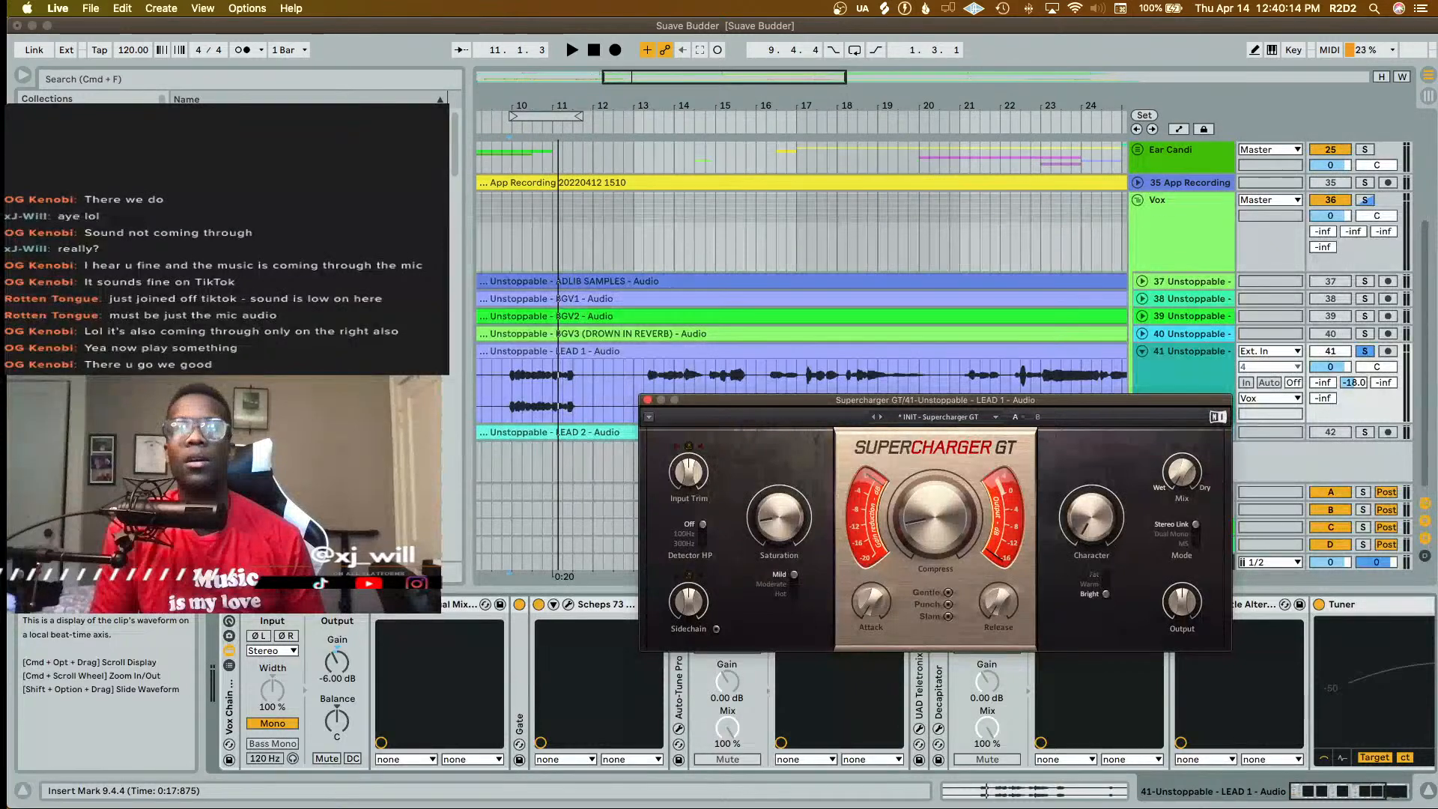
click(1095, 593)
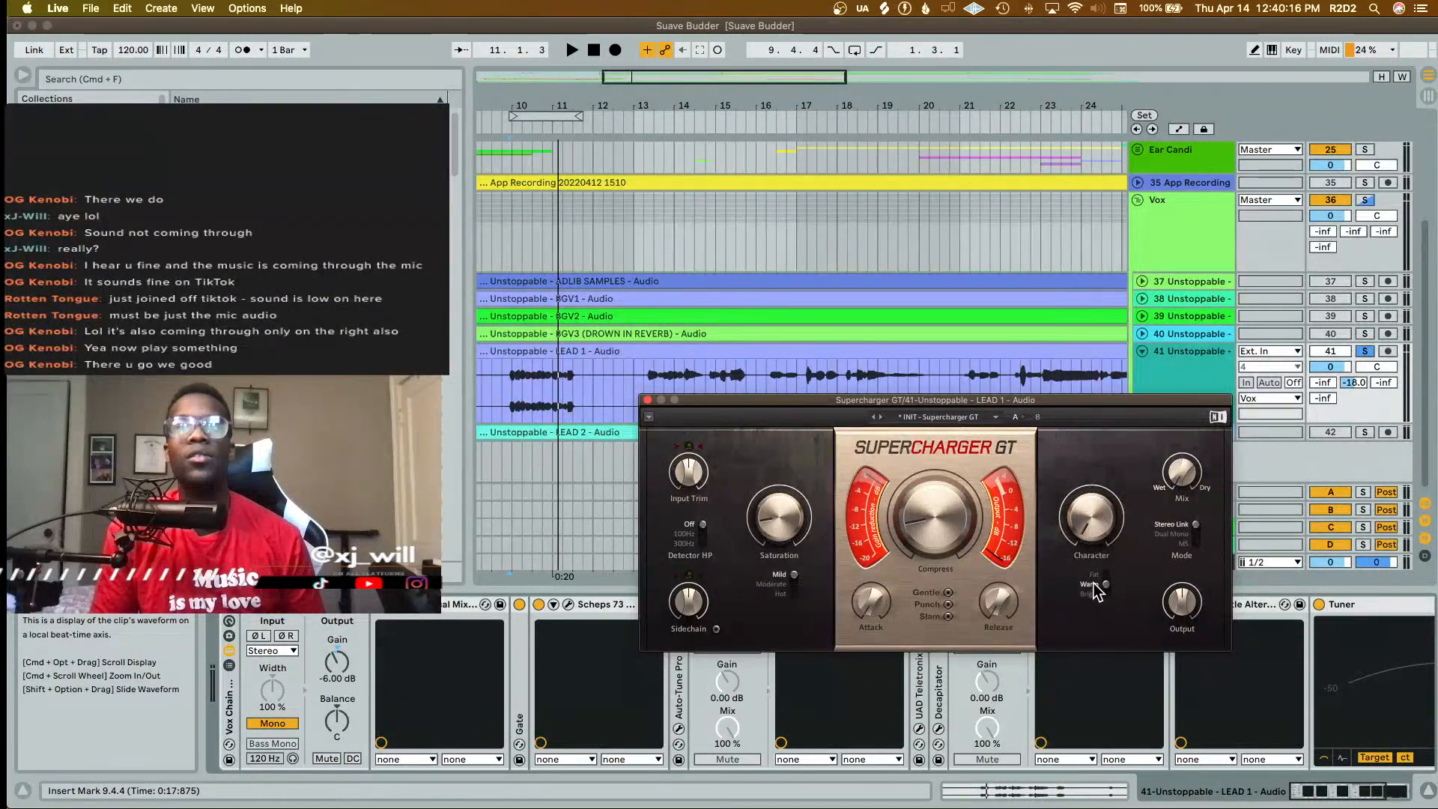
- Set Supercharger GT's Character to 5.85 in Fat mode on LEAD 1, audition the vocal and close the plug-in
mouse_move(1091, 516)
mouse_down()
mouse_move(1091, 486)
mouse_move(1090, 517)
mouse_move(1090, 503)
mouse_up()
key(space)
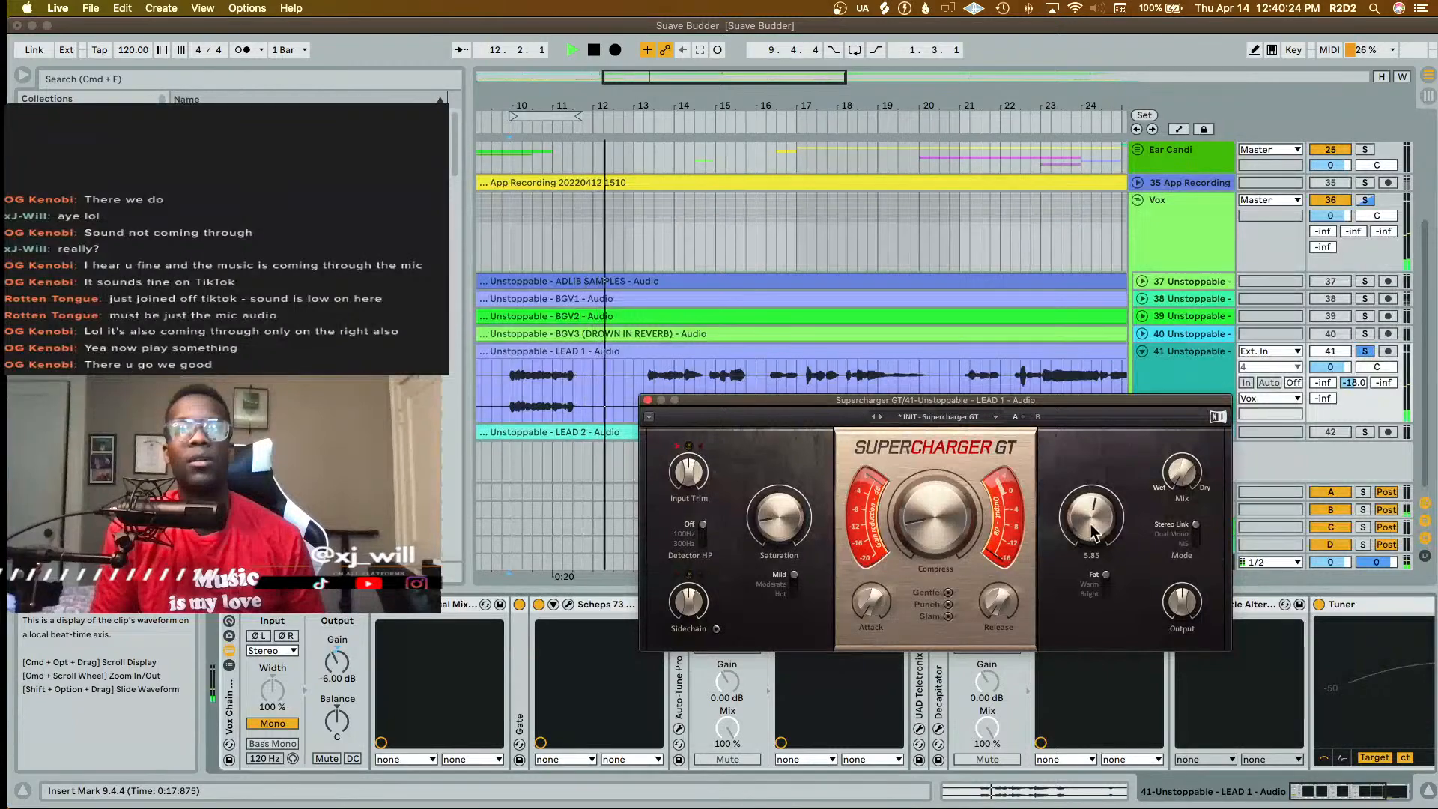
key(space)
click(648, 400)
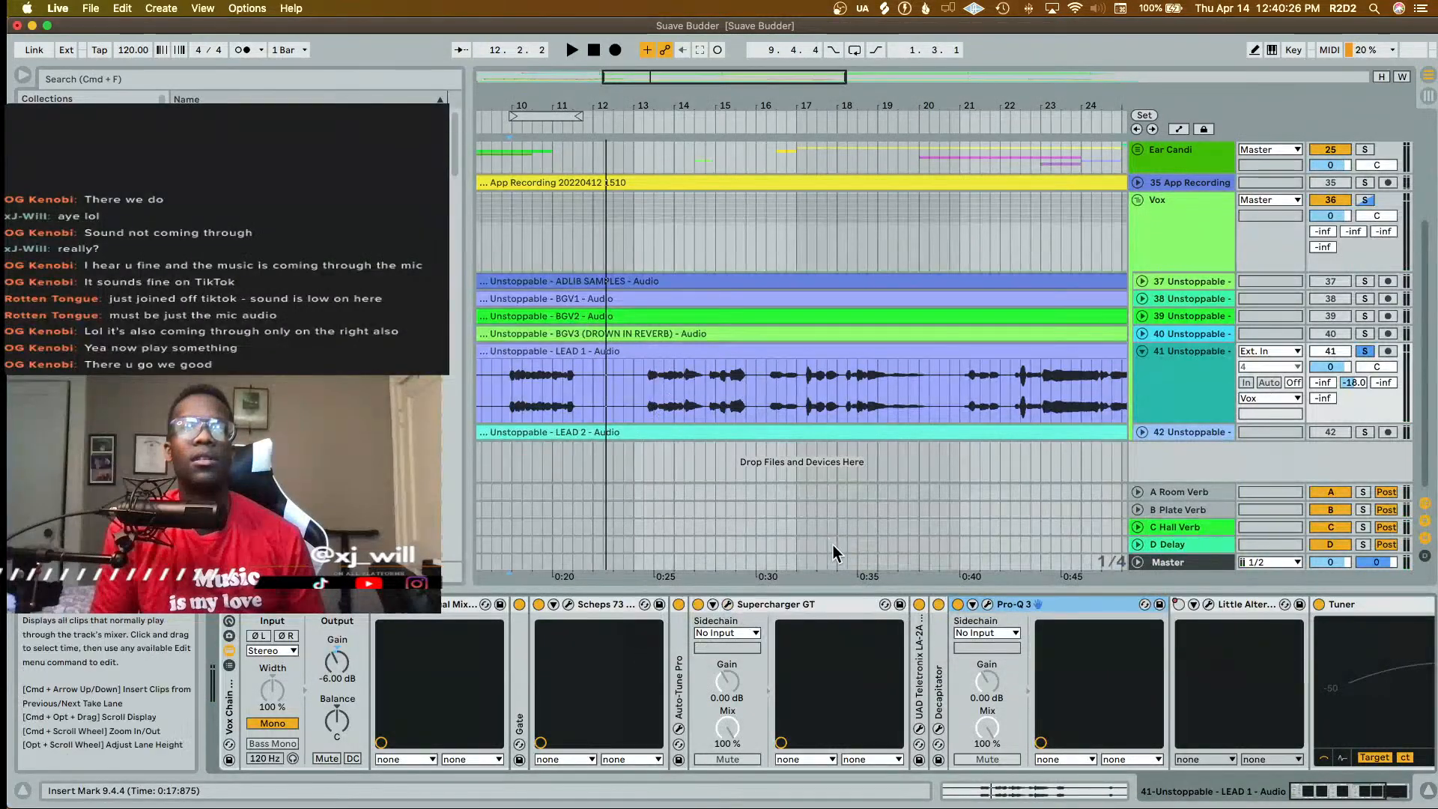
- Open the UAD Teletronix LA-2A on LEAD 1, audition its compression while watching the meter, and close it
click(918, 731)
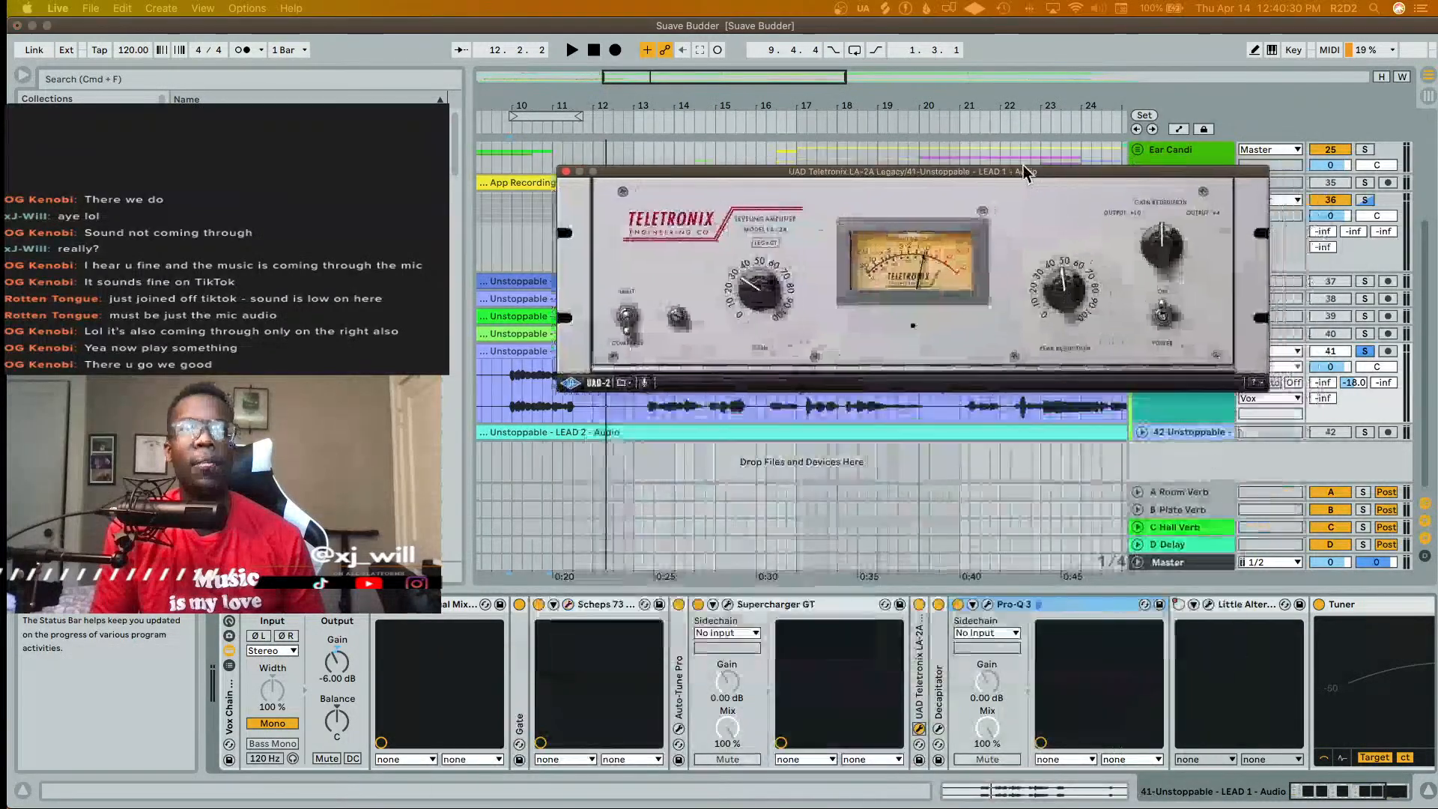
drag(1024, 167, 1023, 290)
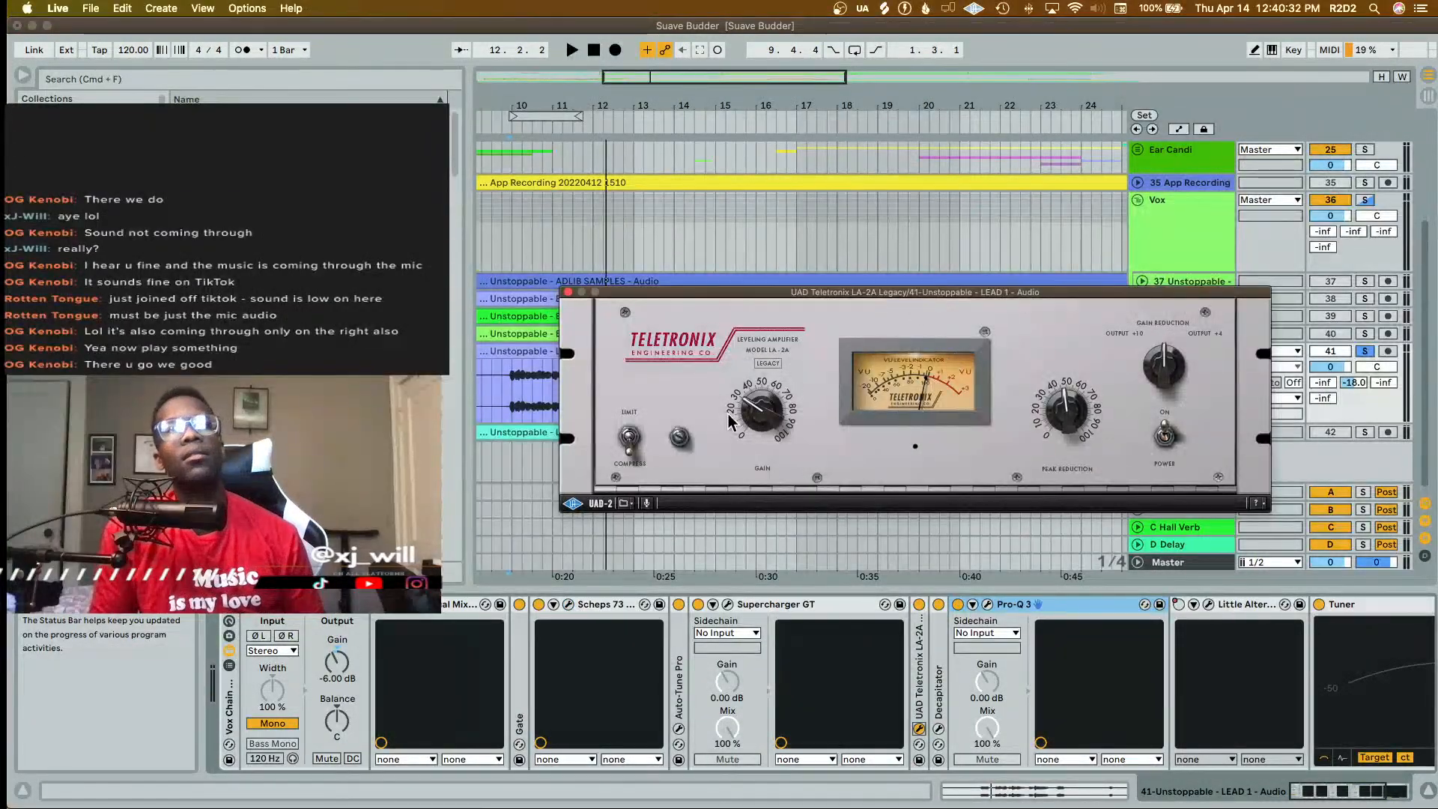
key(space)
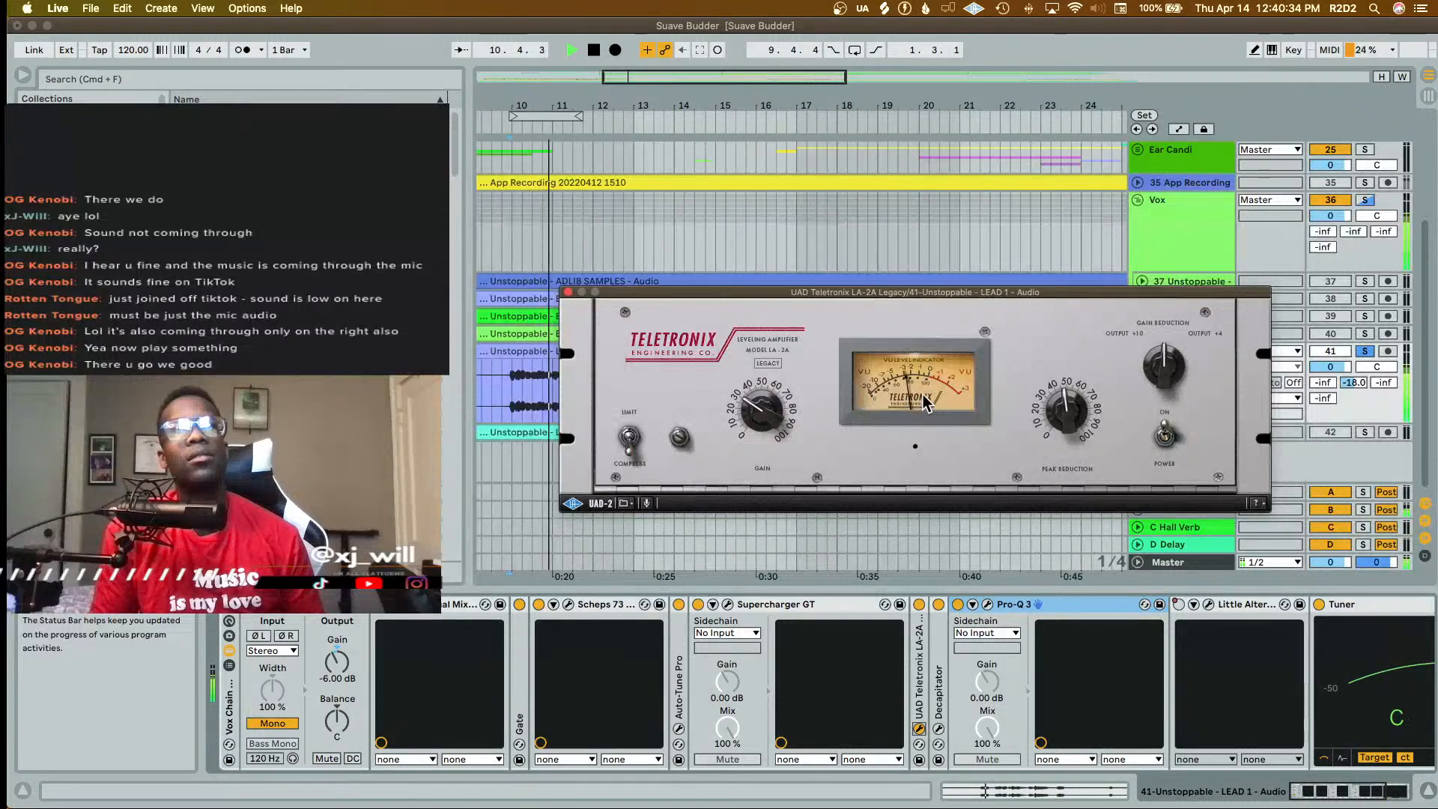
key(space)
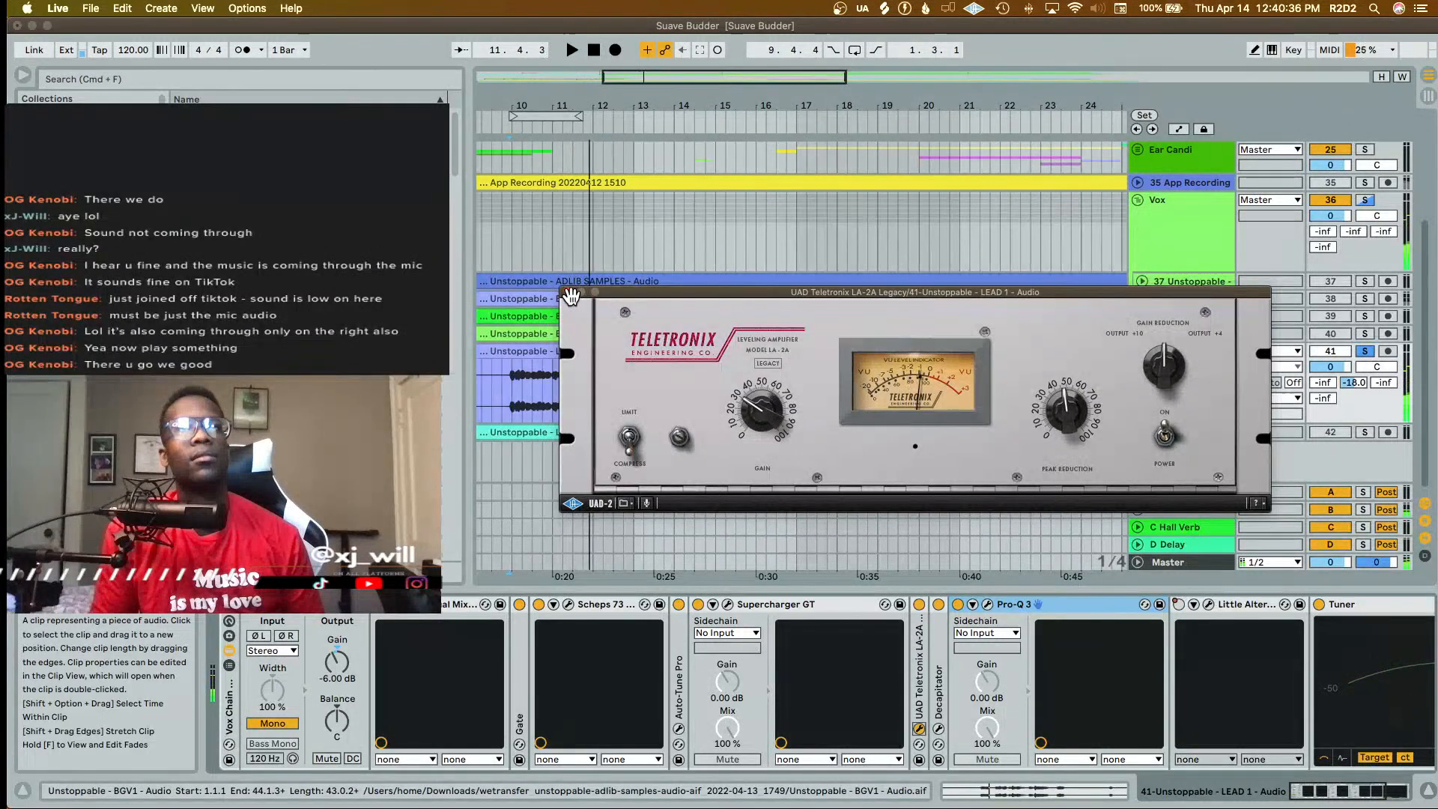
click(573, 293)
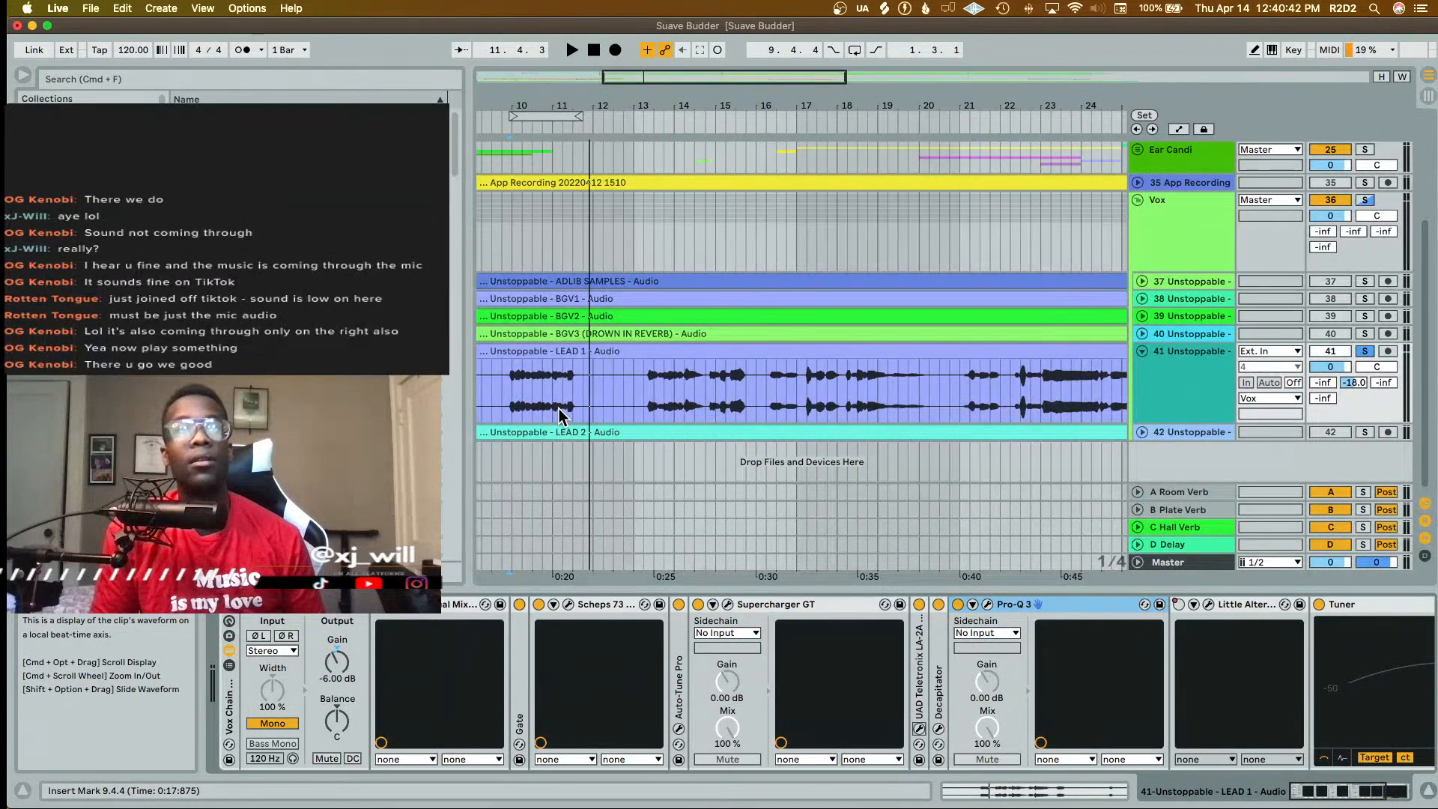
- Unsolo LEAD 1 and audition the vocal in the full mix
click(1367, 351)
key(space)
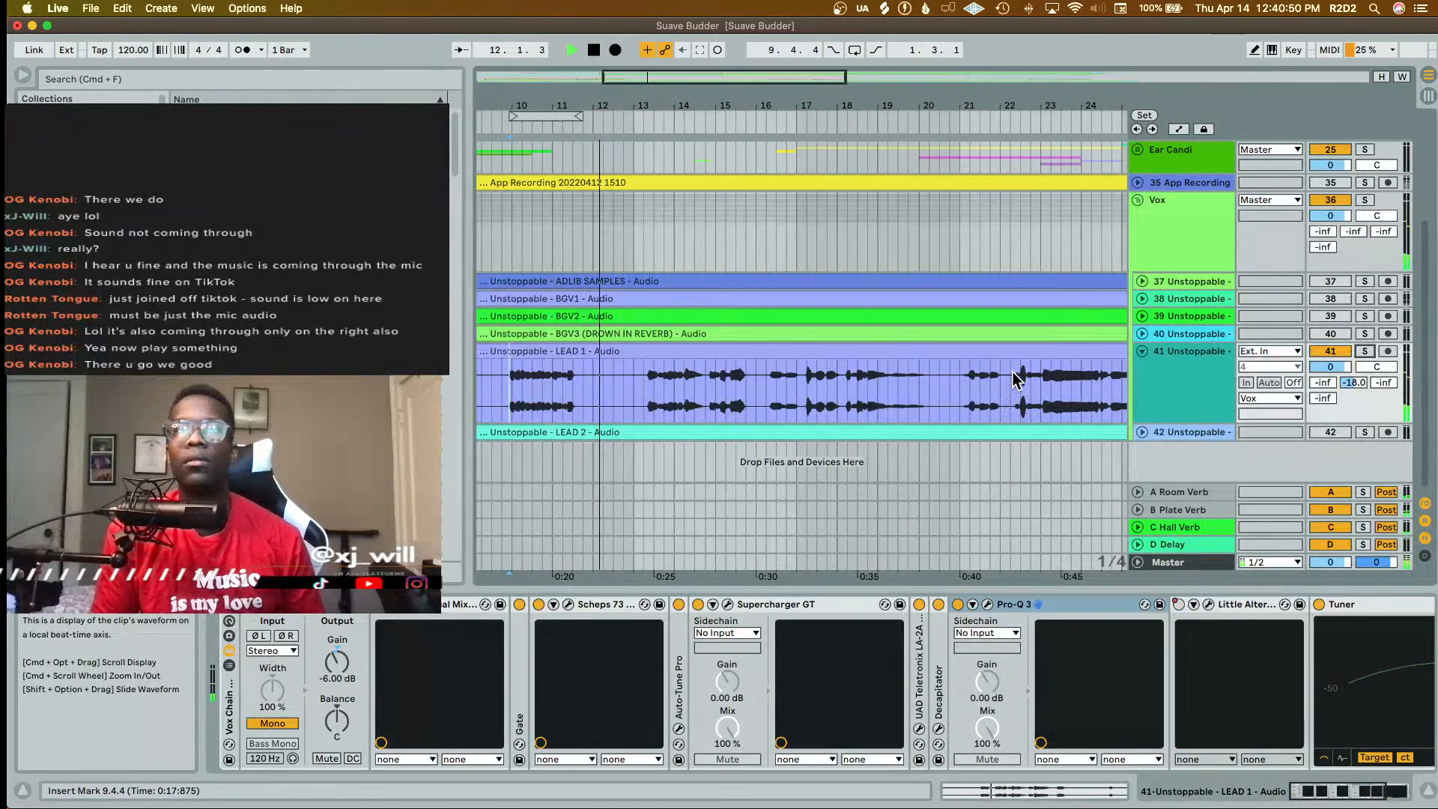
key(space)
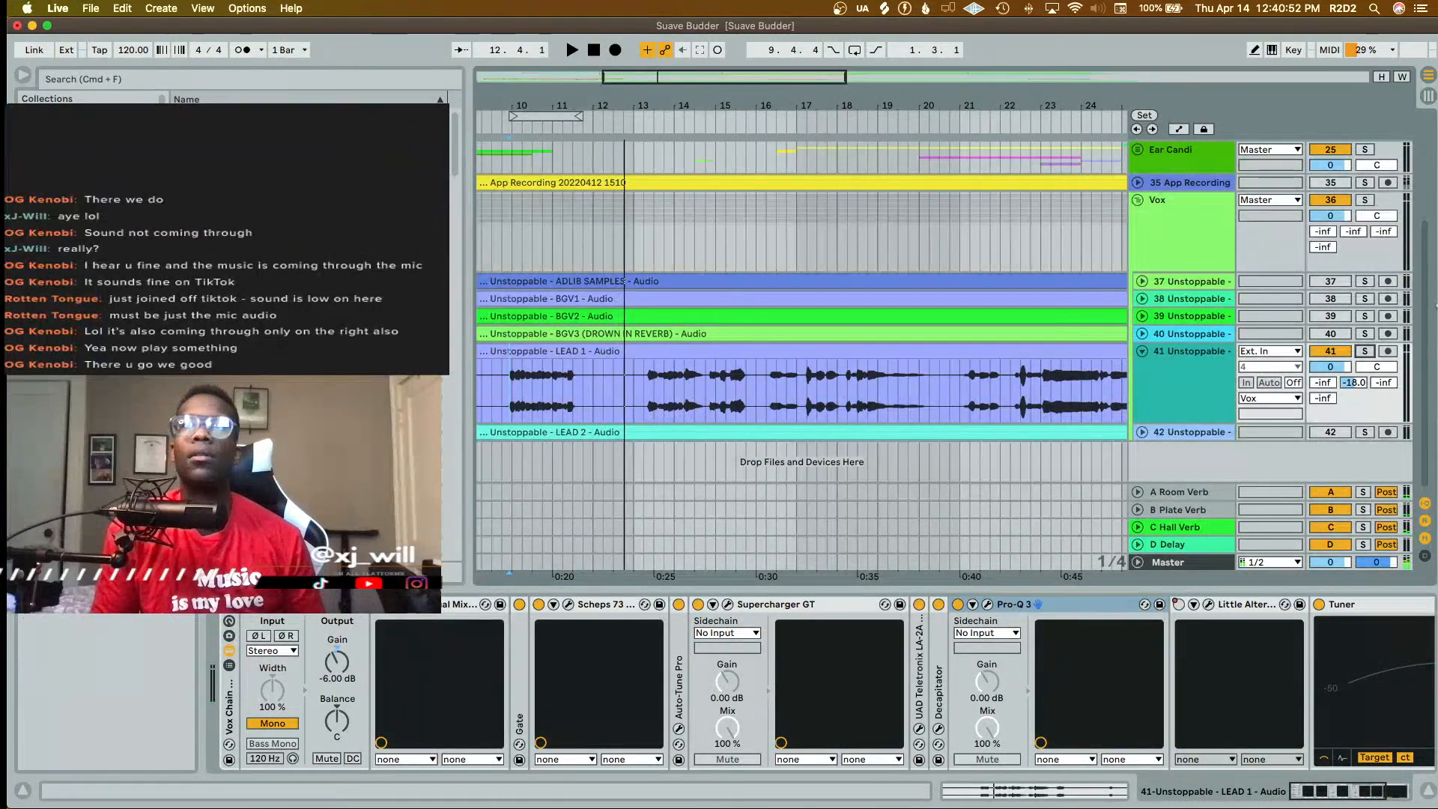
- Automate LEAD 1's D-Delay send with a raised section over the phrase from 11.2.3 to 11.3.4
click(1323, 398)
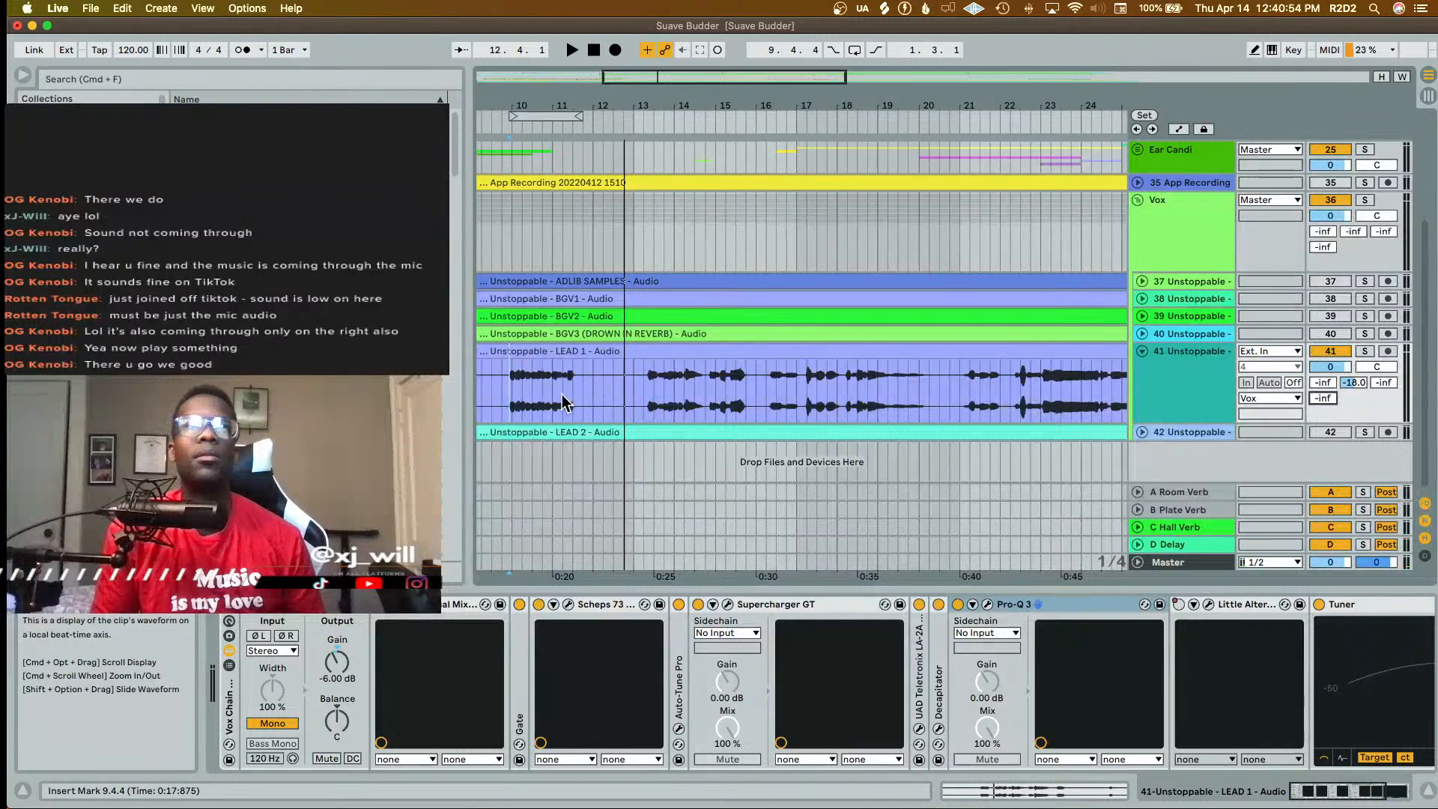
scroll(560, 397, up, 8)
click(510, 403)
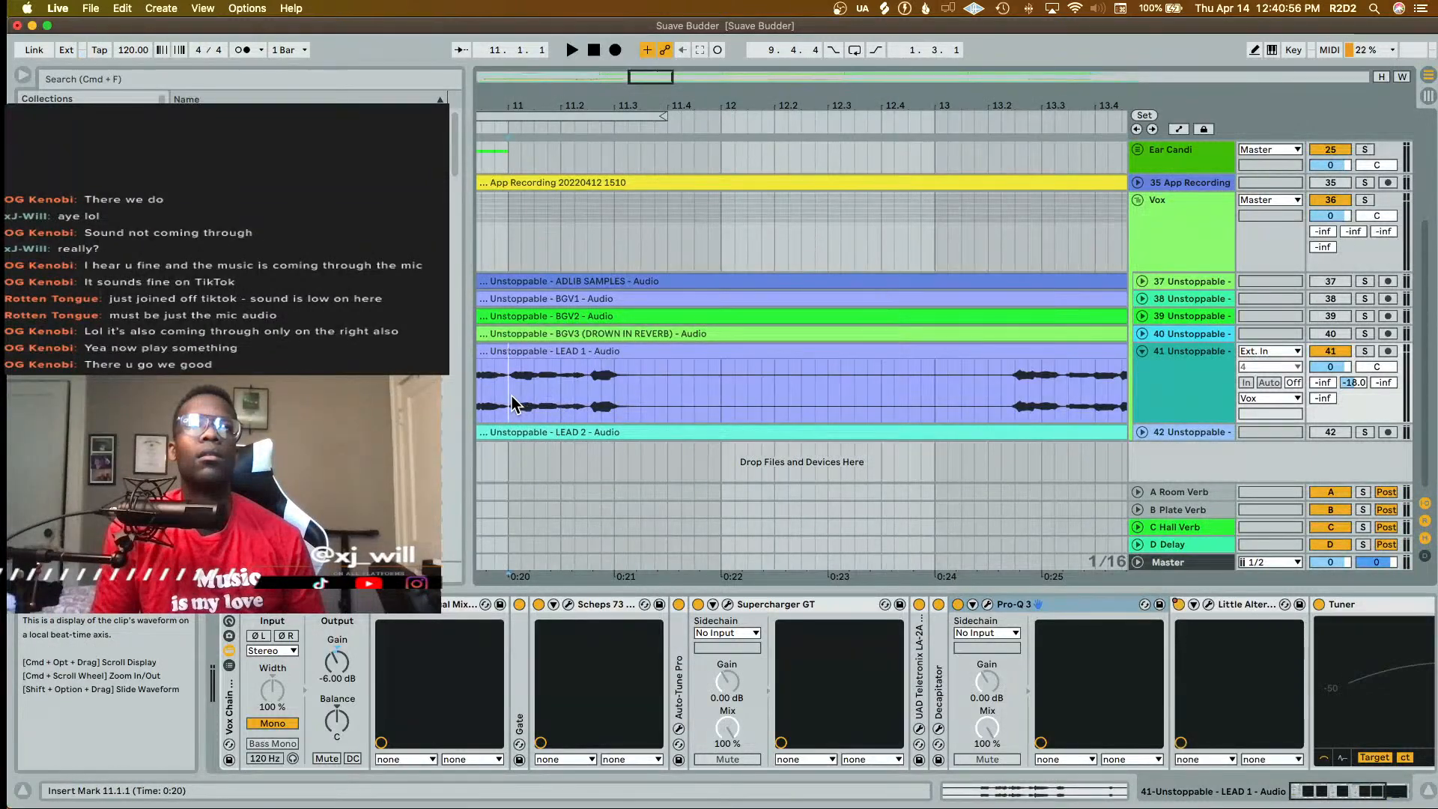
key(space)
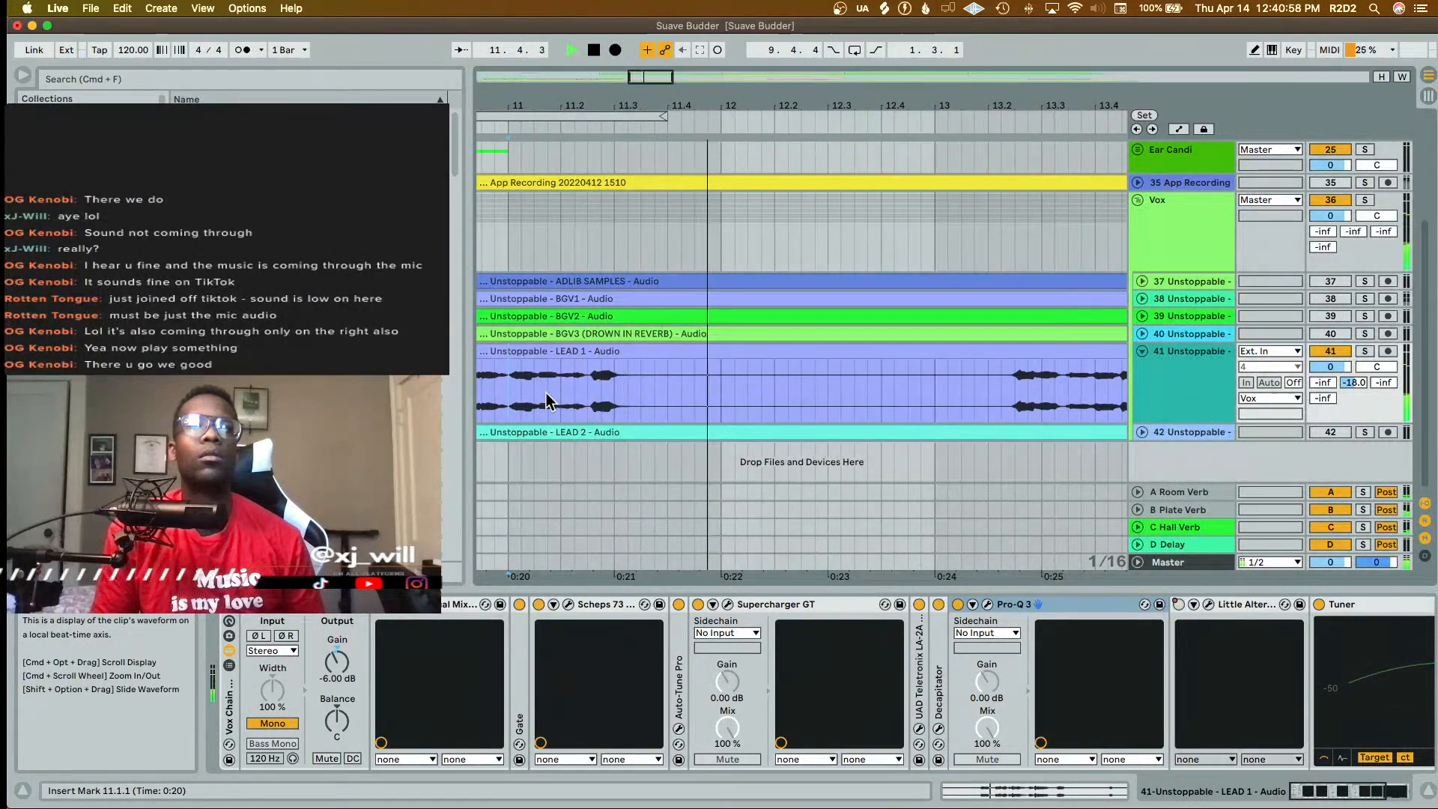
key(space)
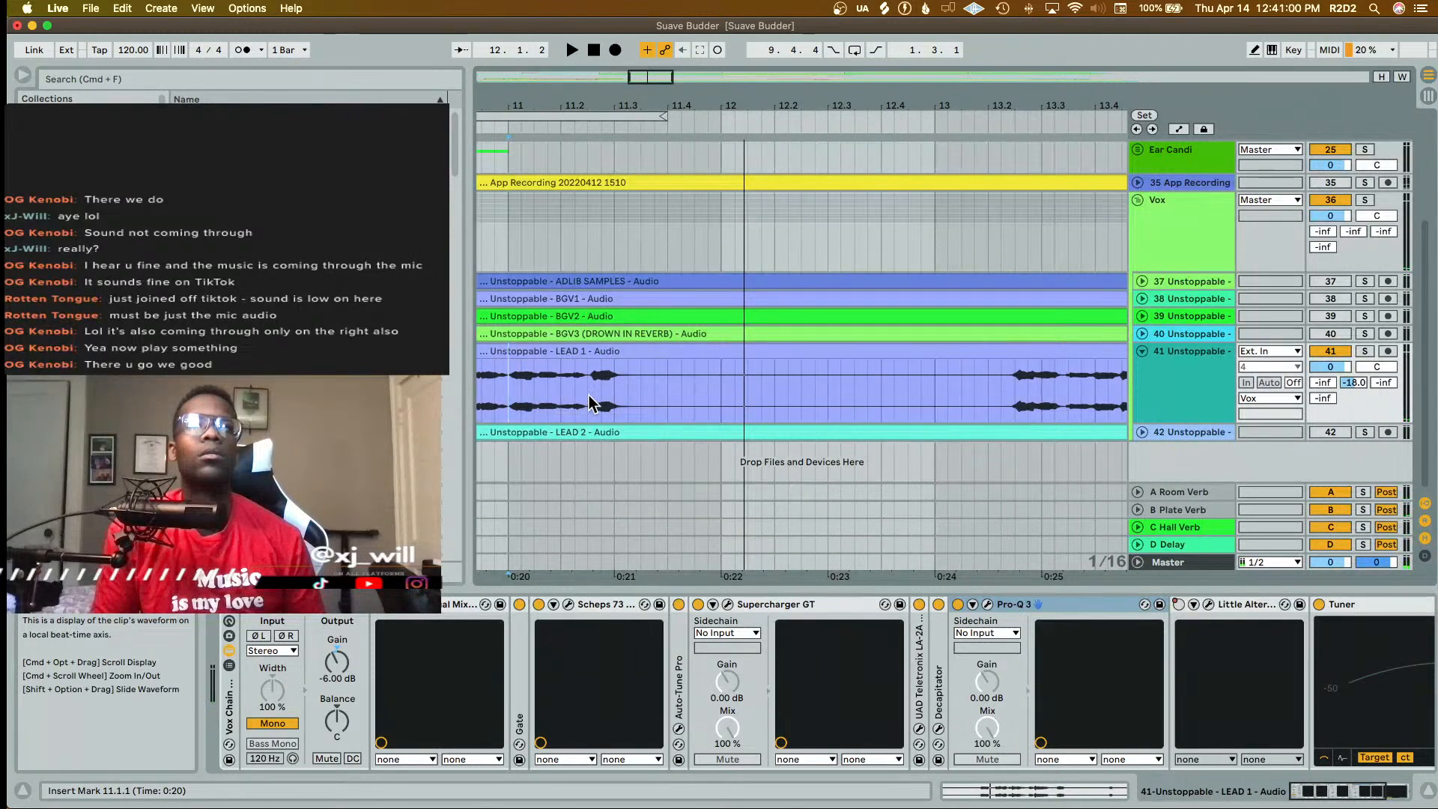
drag(591, 403, 658, 404)
key(a)
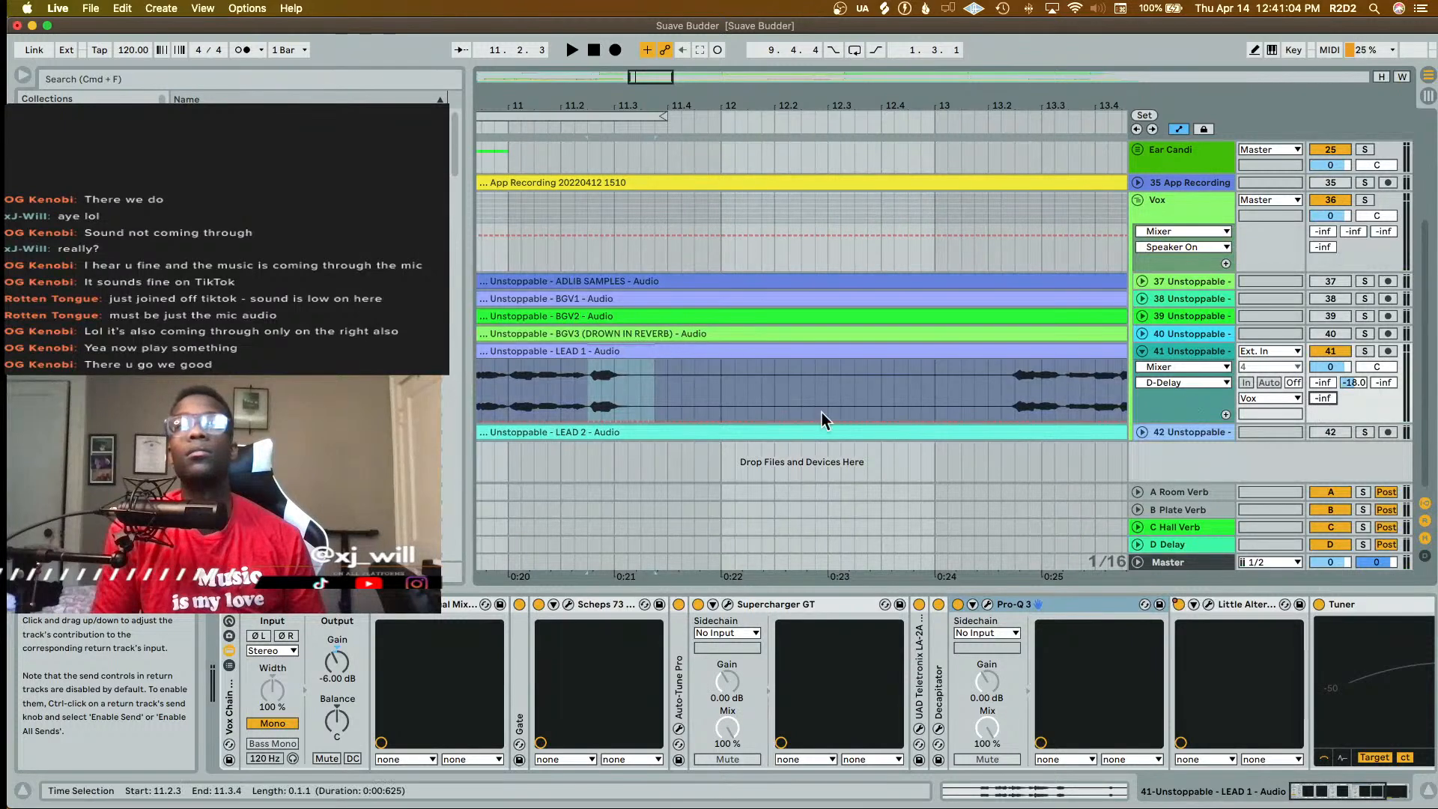
mouse_move(620, 418)
mouse_down()
mouse_move(620, 369)
mouse_move(620, 420)
mouse_up()
- Audition the delay throw on LEAD 1 from bar 11 into the following phrases
key(space)
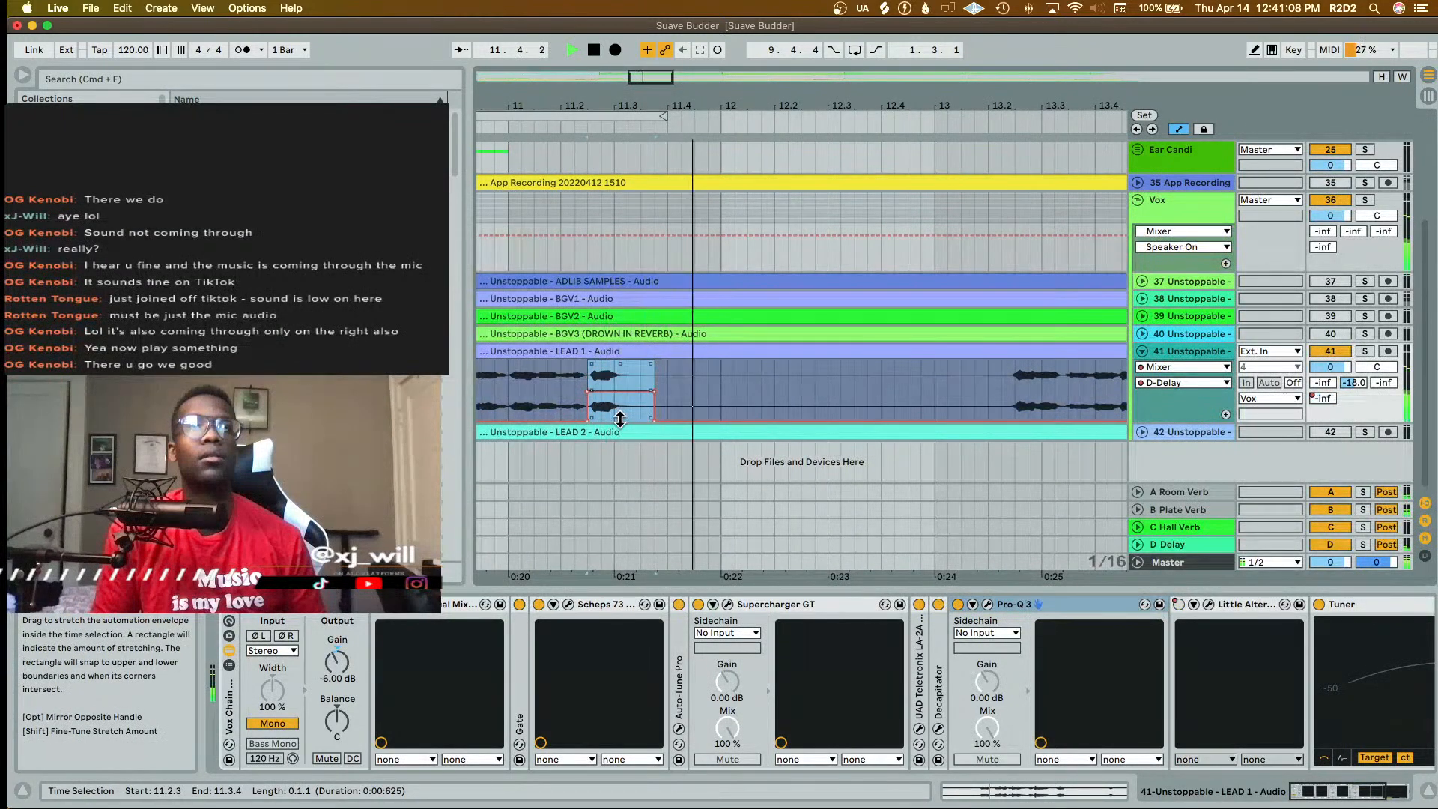
click(508, 393)
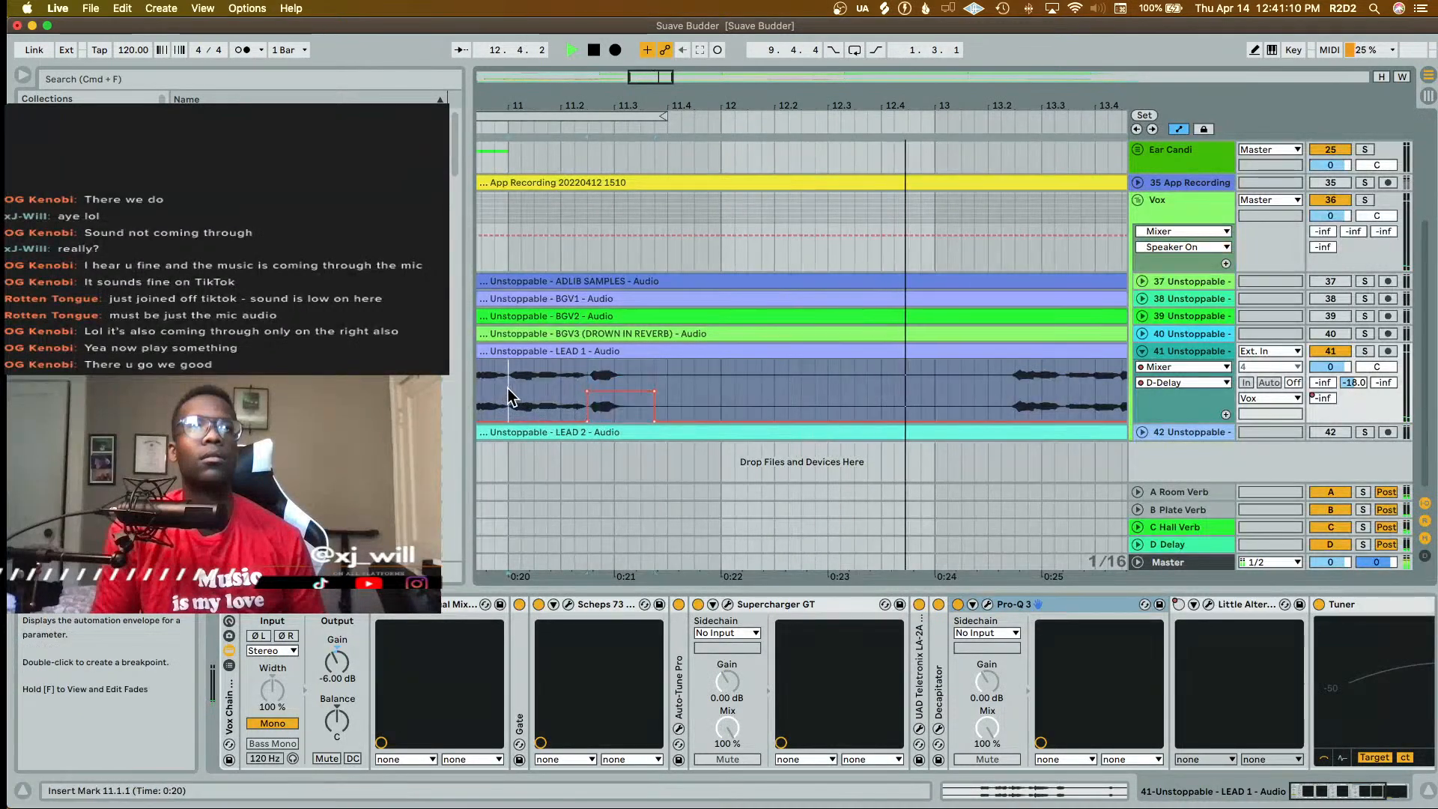
key(space)
key(space)
key(minus)
key(minus)
key(minus)
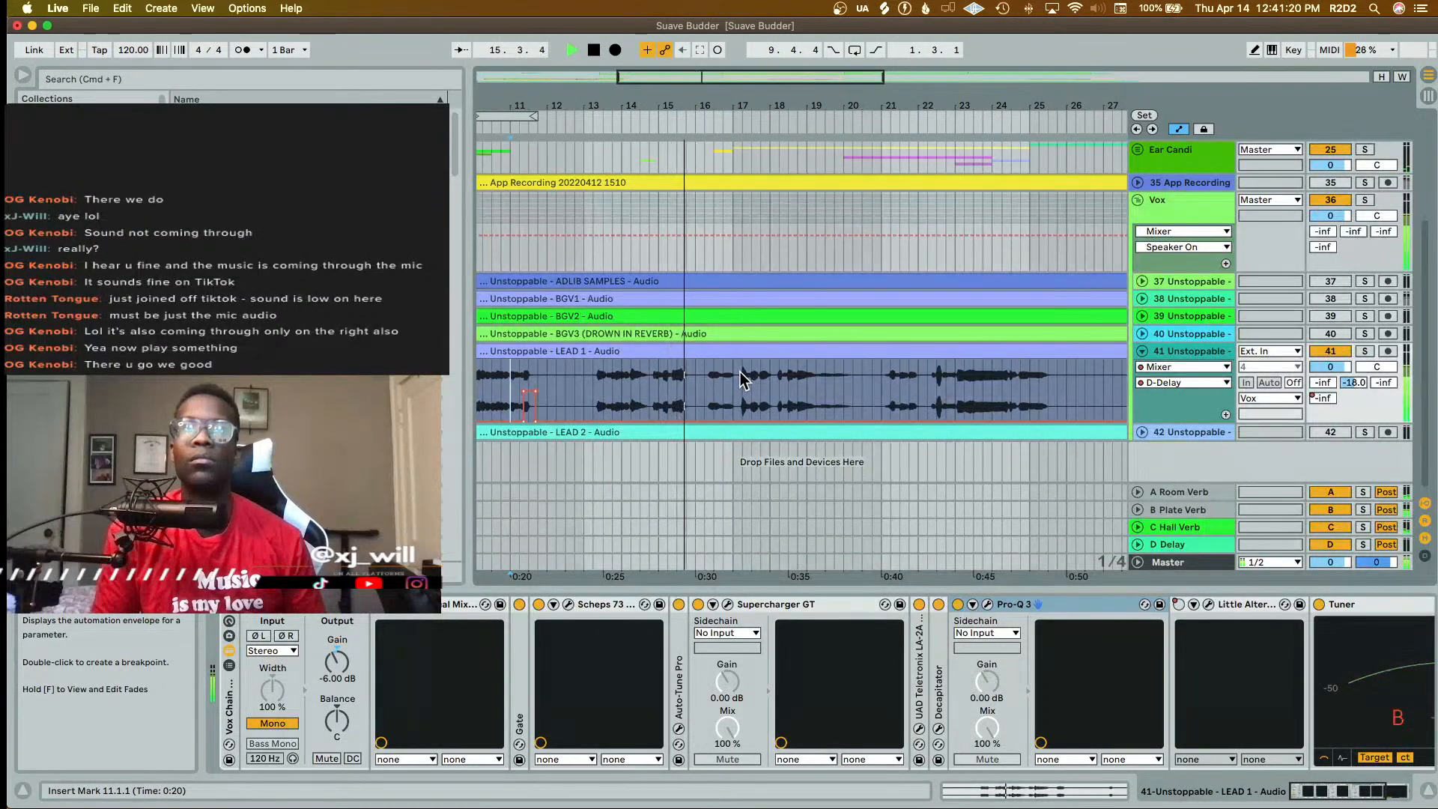
key(space)
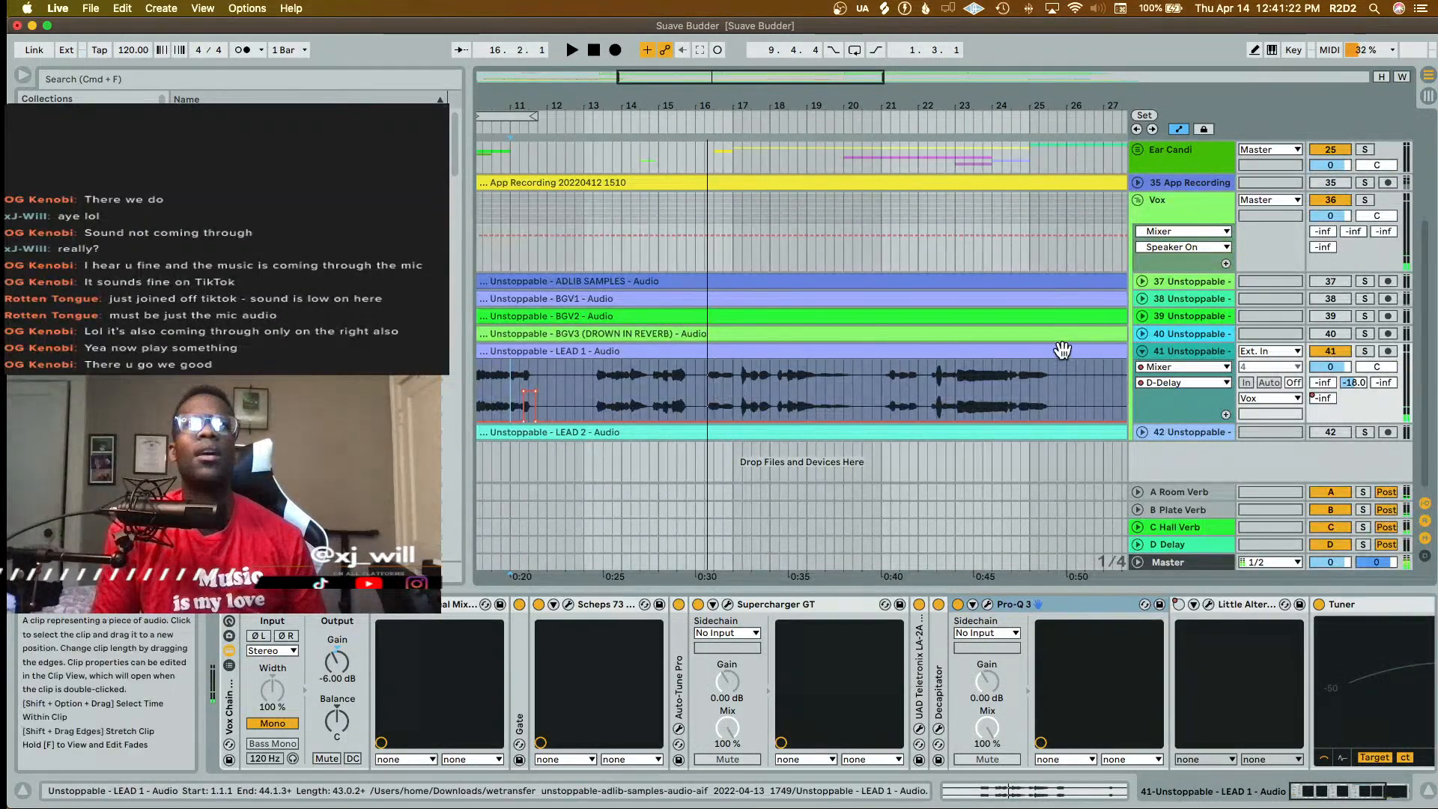
- Move LEAD 1's Pro-Q 3 high shelf to about 6349 Hz, -4.43 dB with Q 1.750, auditioning from 13.2.1, and close the plug-in
click(594, 394)
key(space)
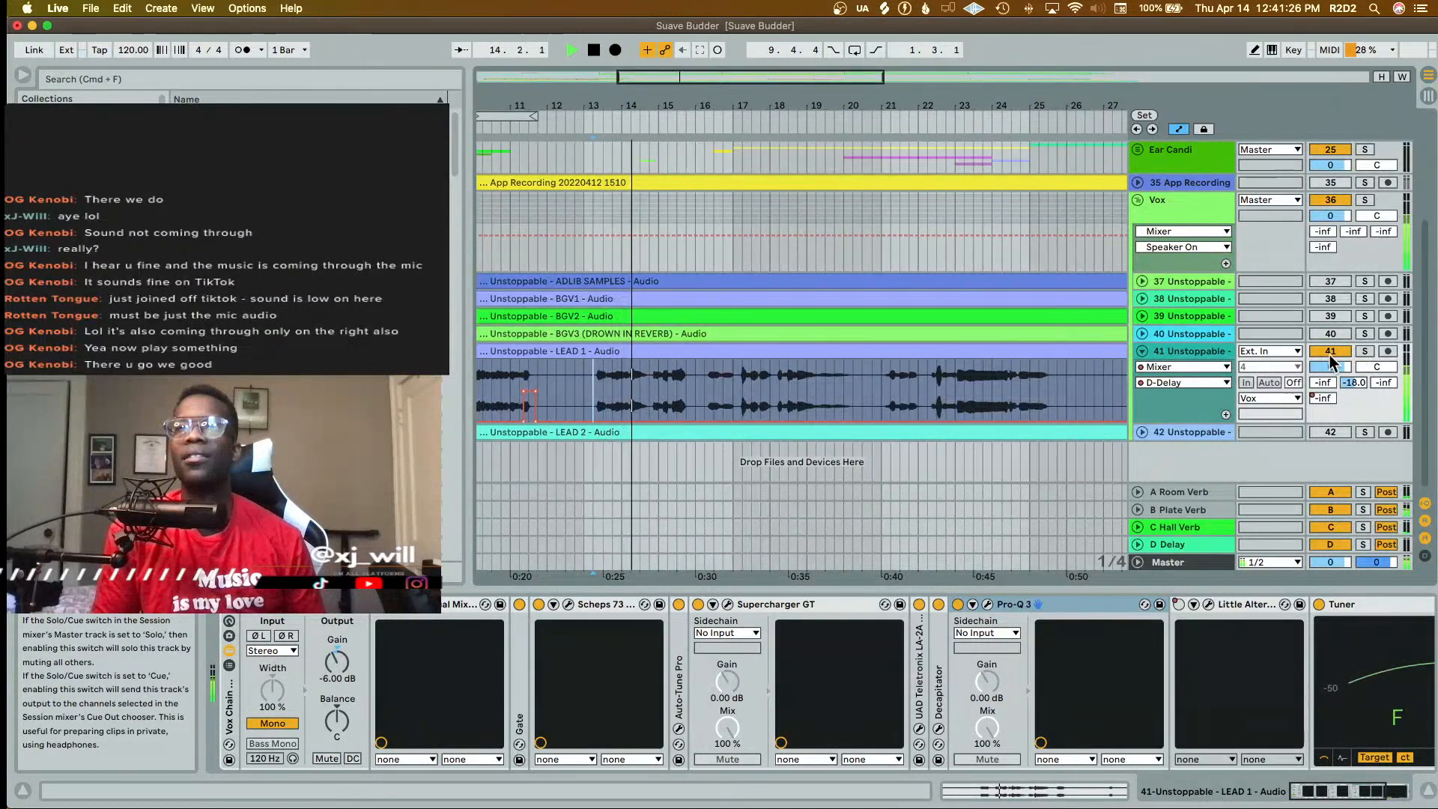
click(986, 604)
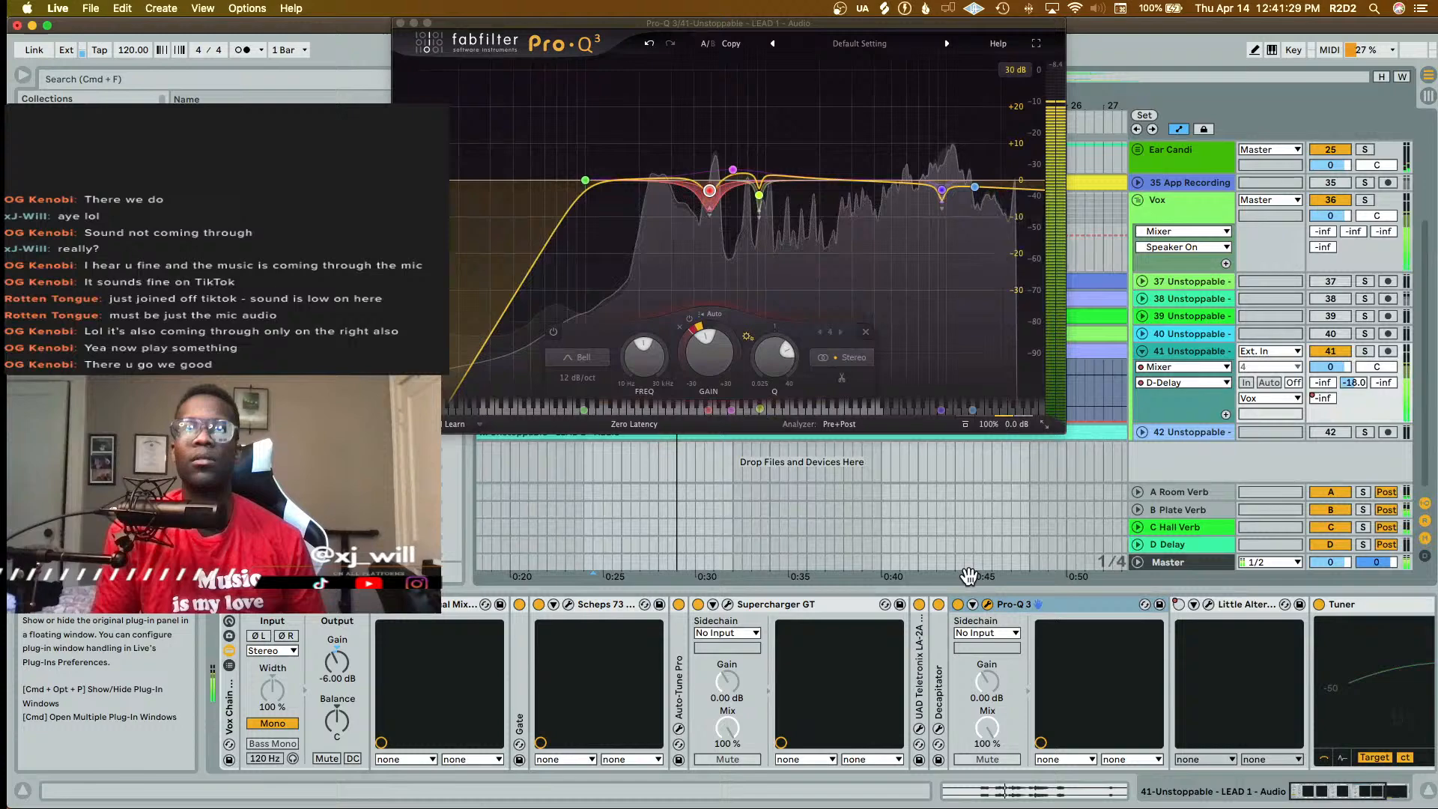
click(975, 188)
drag(975, 191, 908, 197)
drag(922, 355, 920, 309)
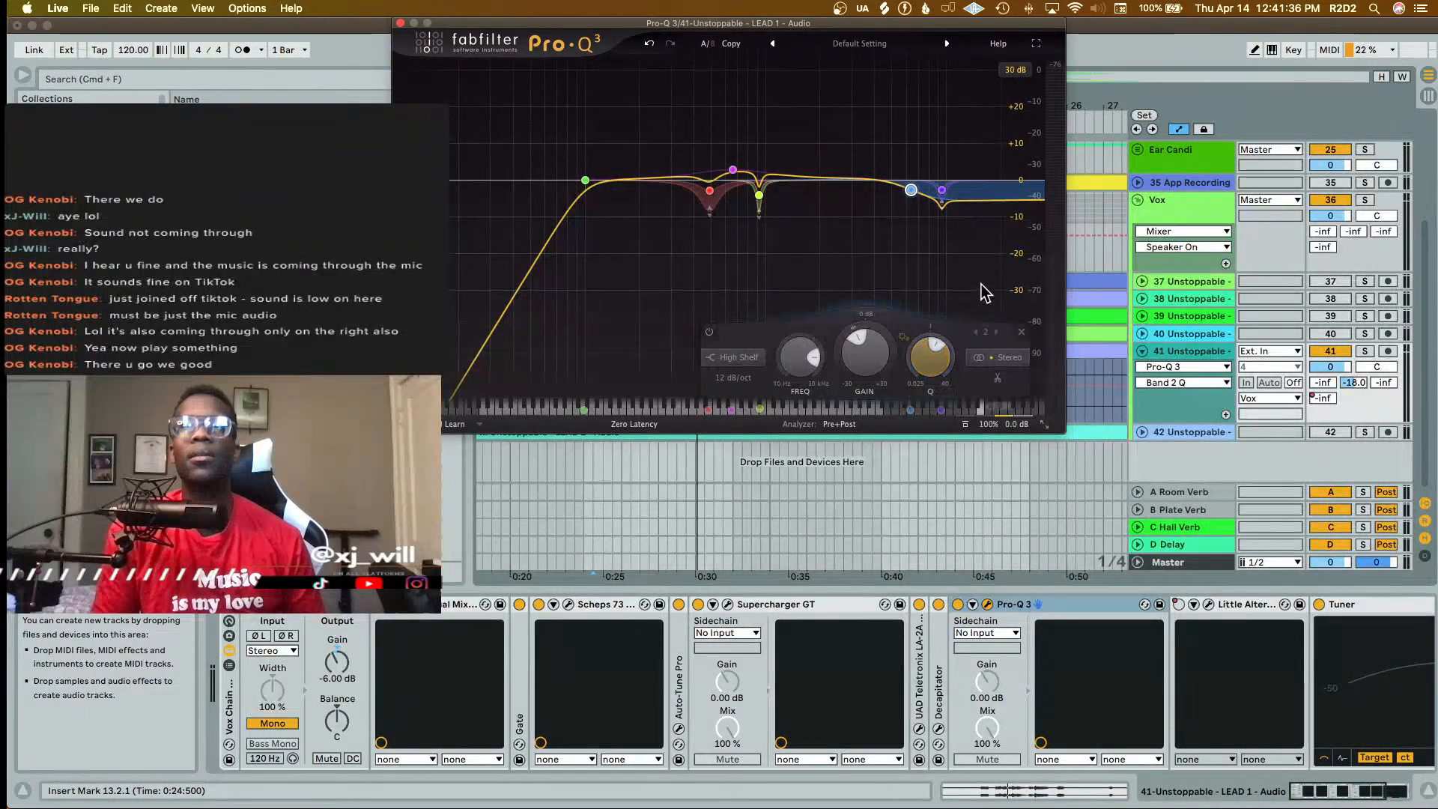
drag(912, 193, 913, 191)
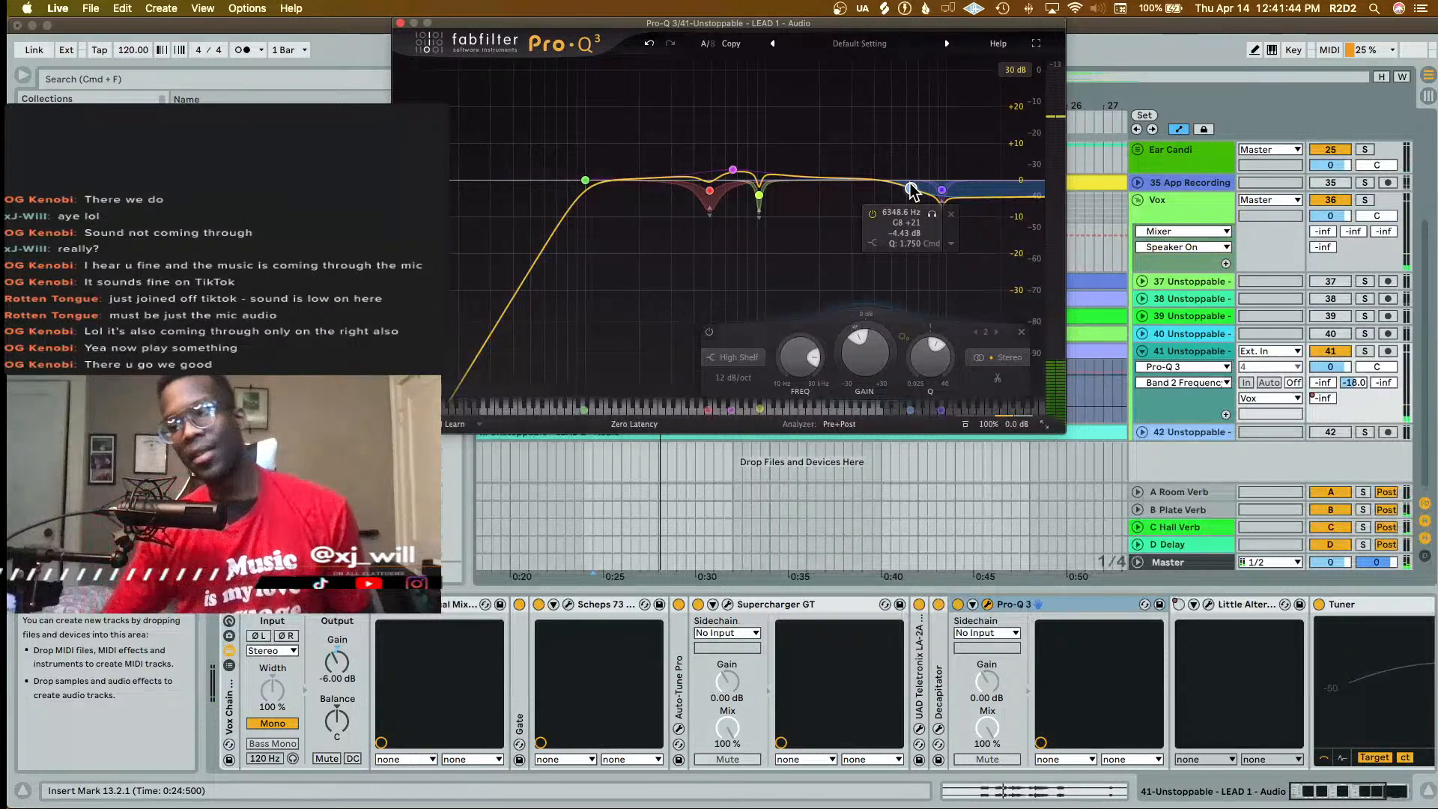
key(space)
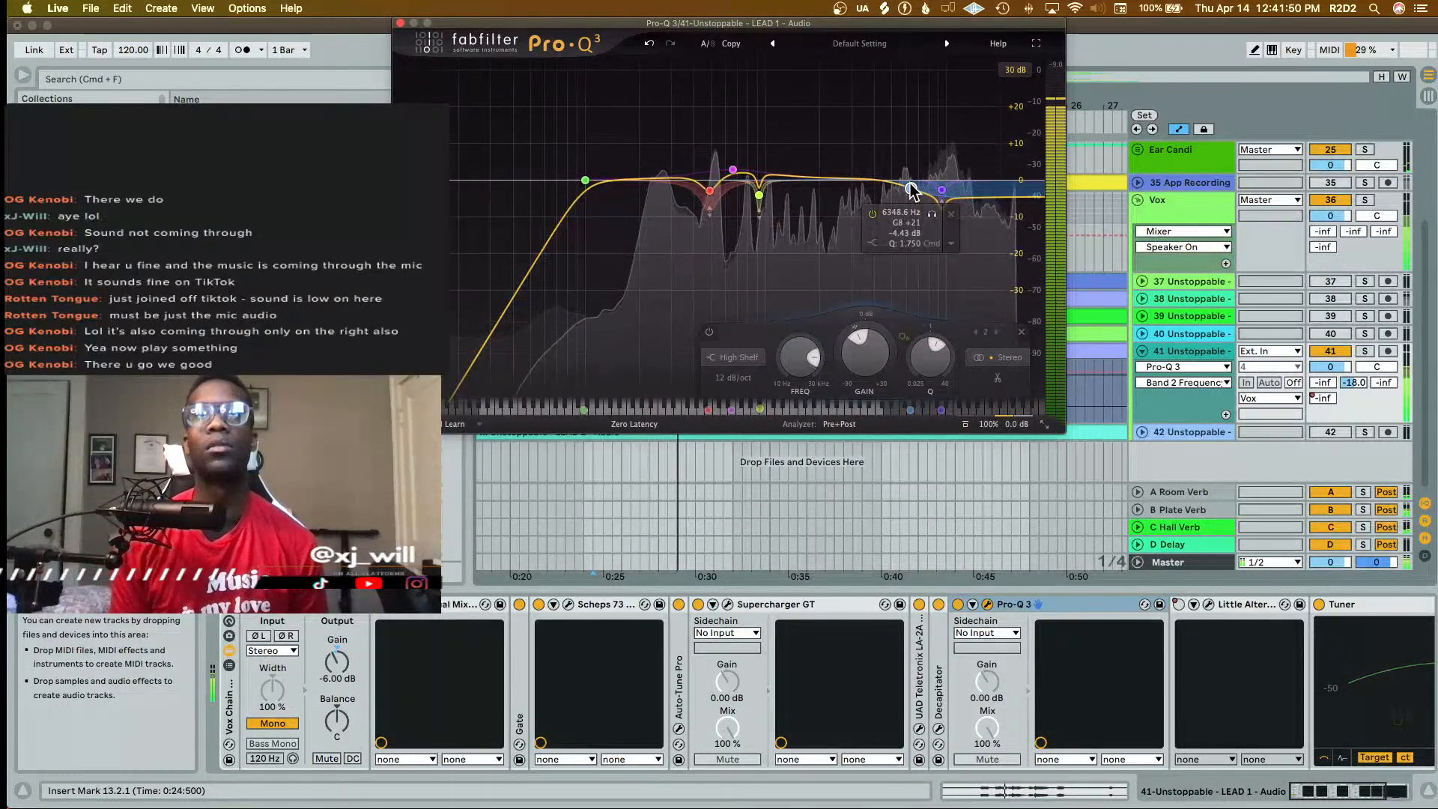
click(400, 23)
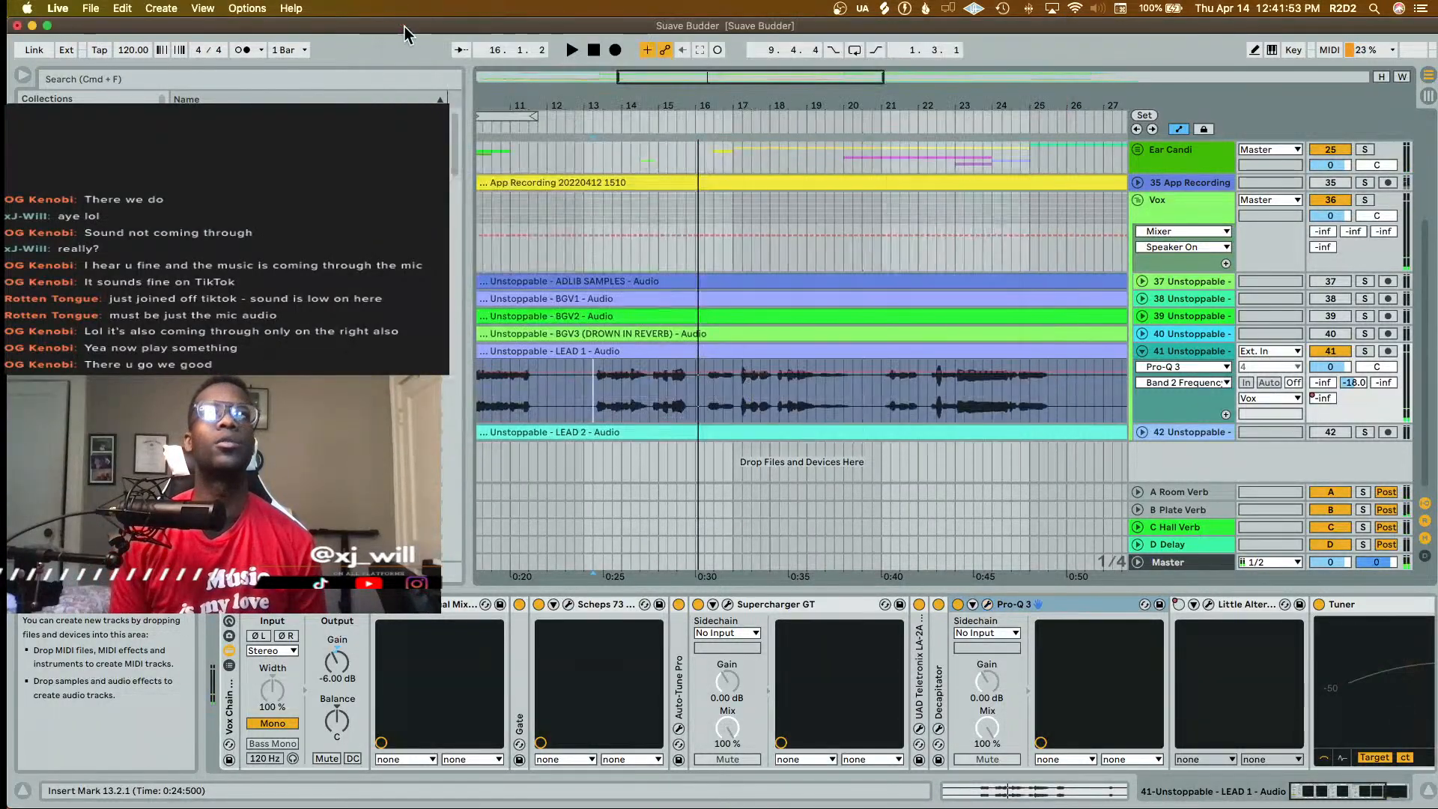
- Solo LEAD 1, audition its Decapitator MildTubeVox saturation and Mix control, and close the plug-in
click(1364, 351)
key(space)
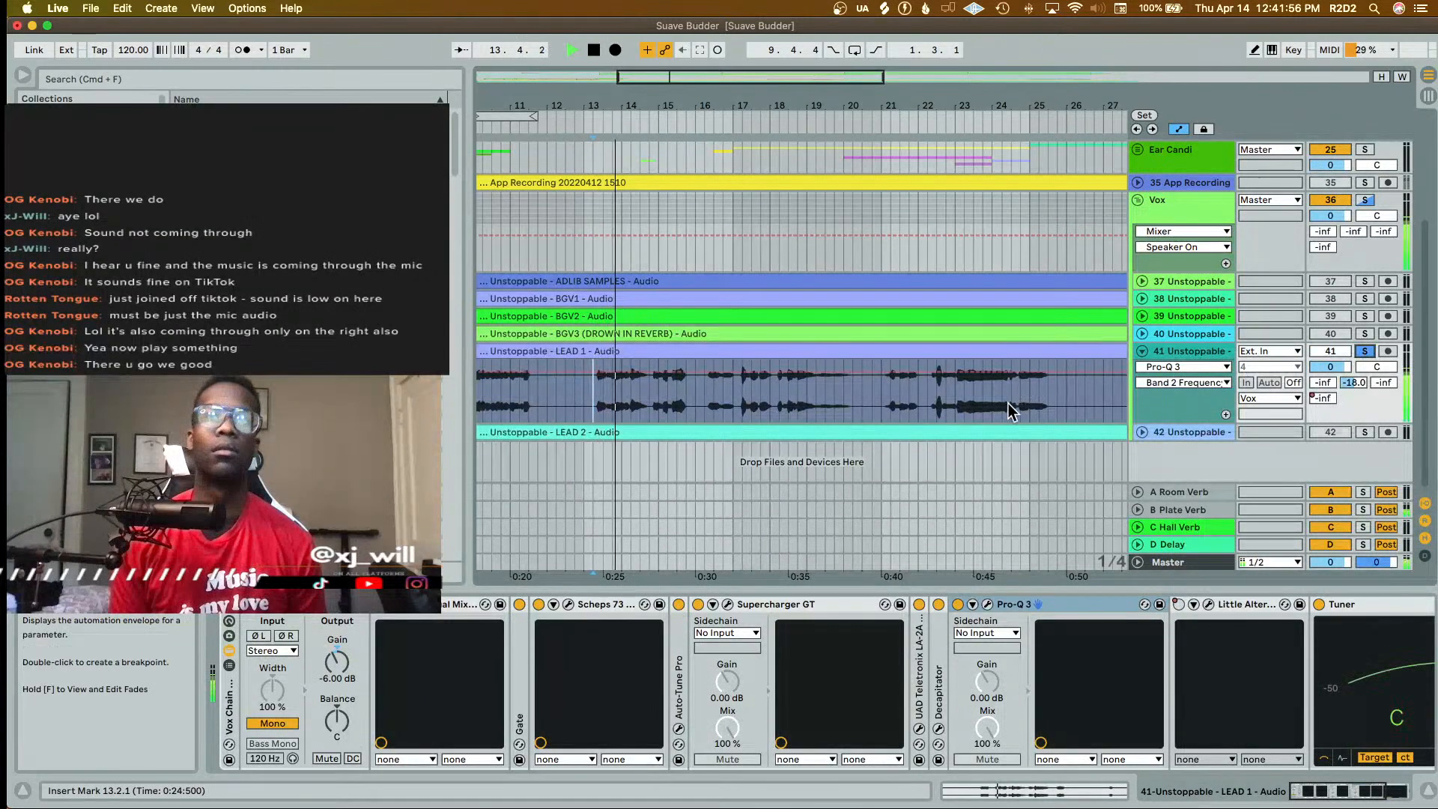
click(933, 728)
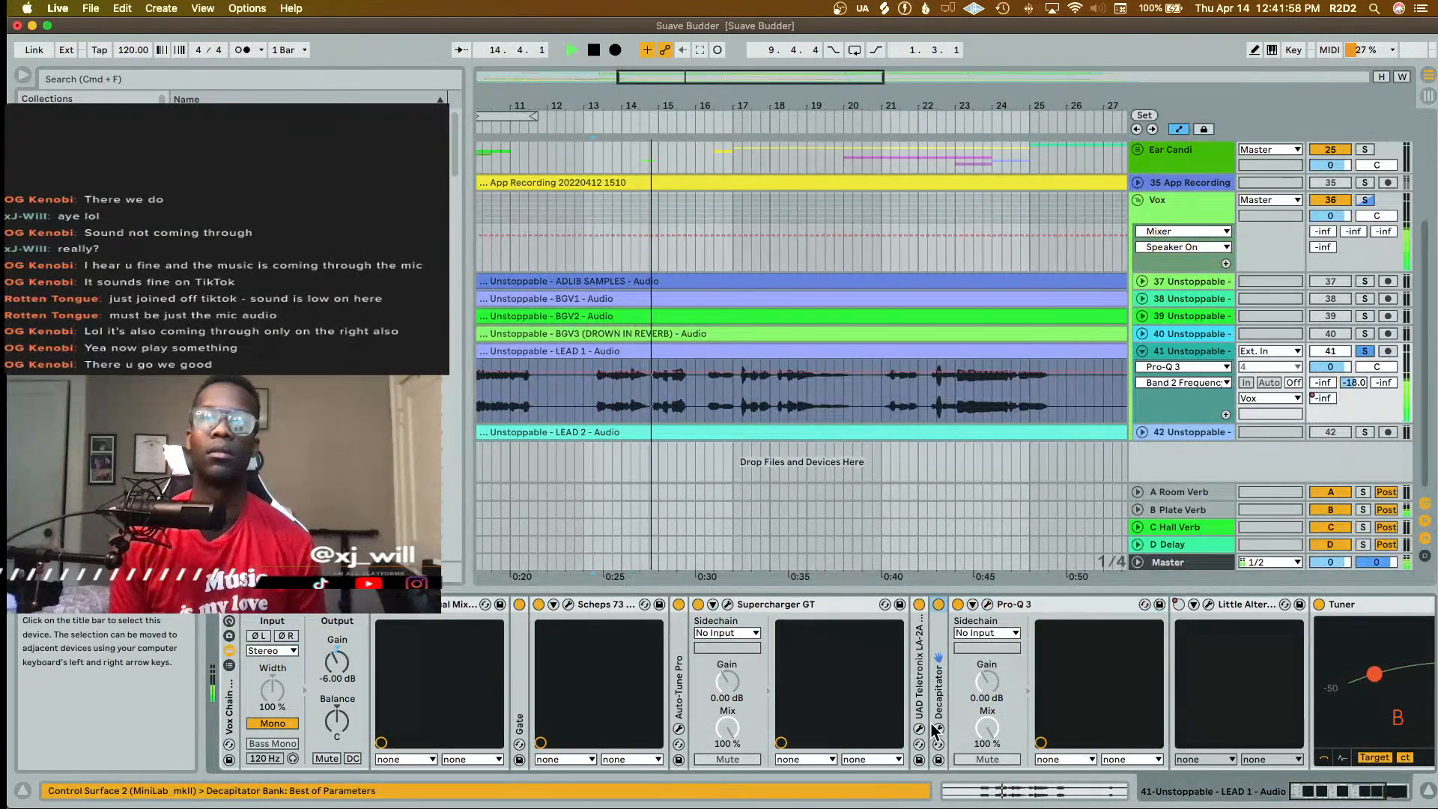
click(938, 728)
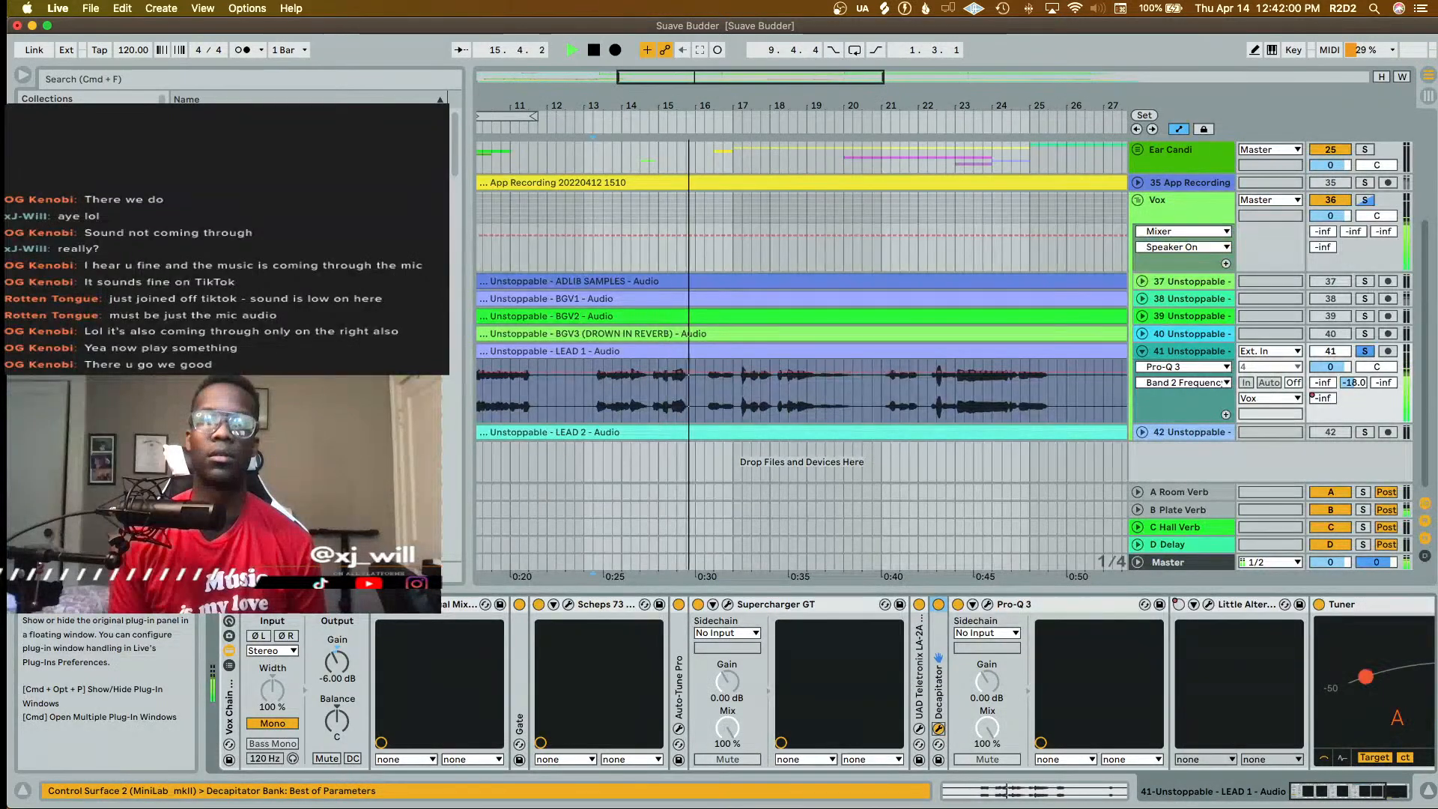
key(space)
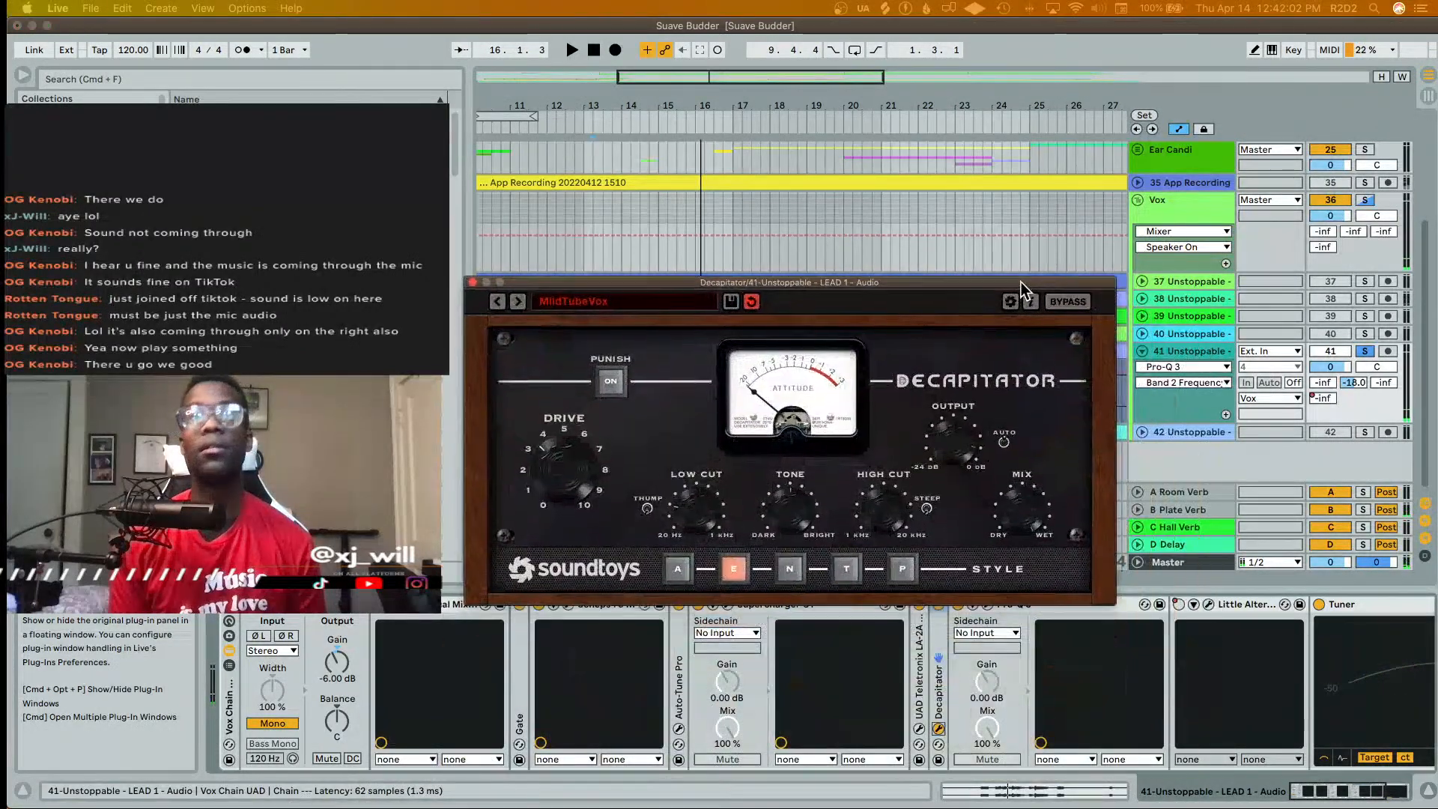
click(1027, 523)
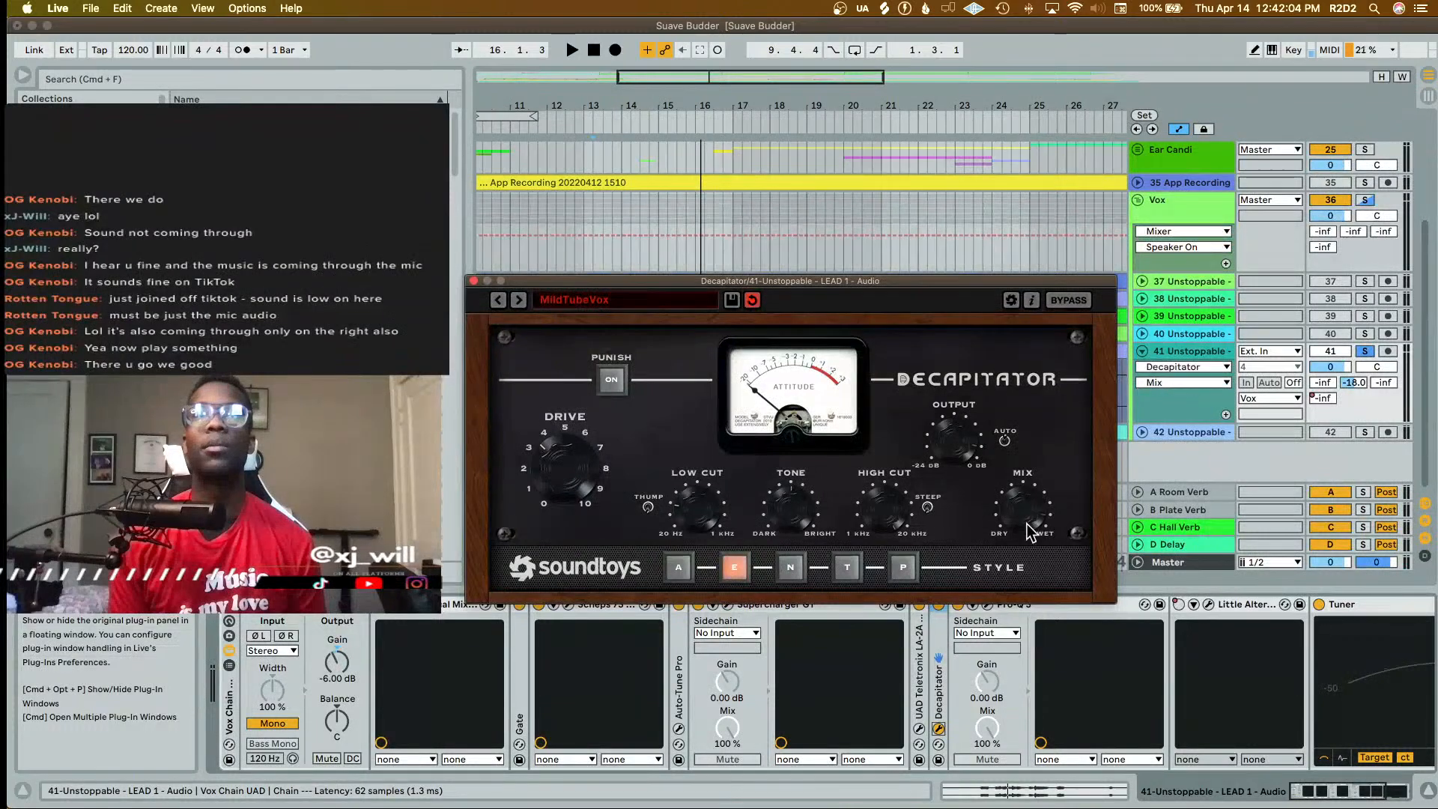
key(space)
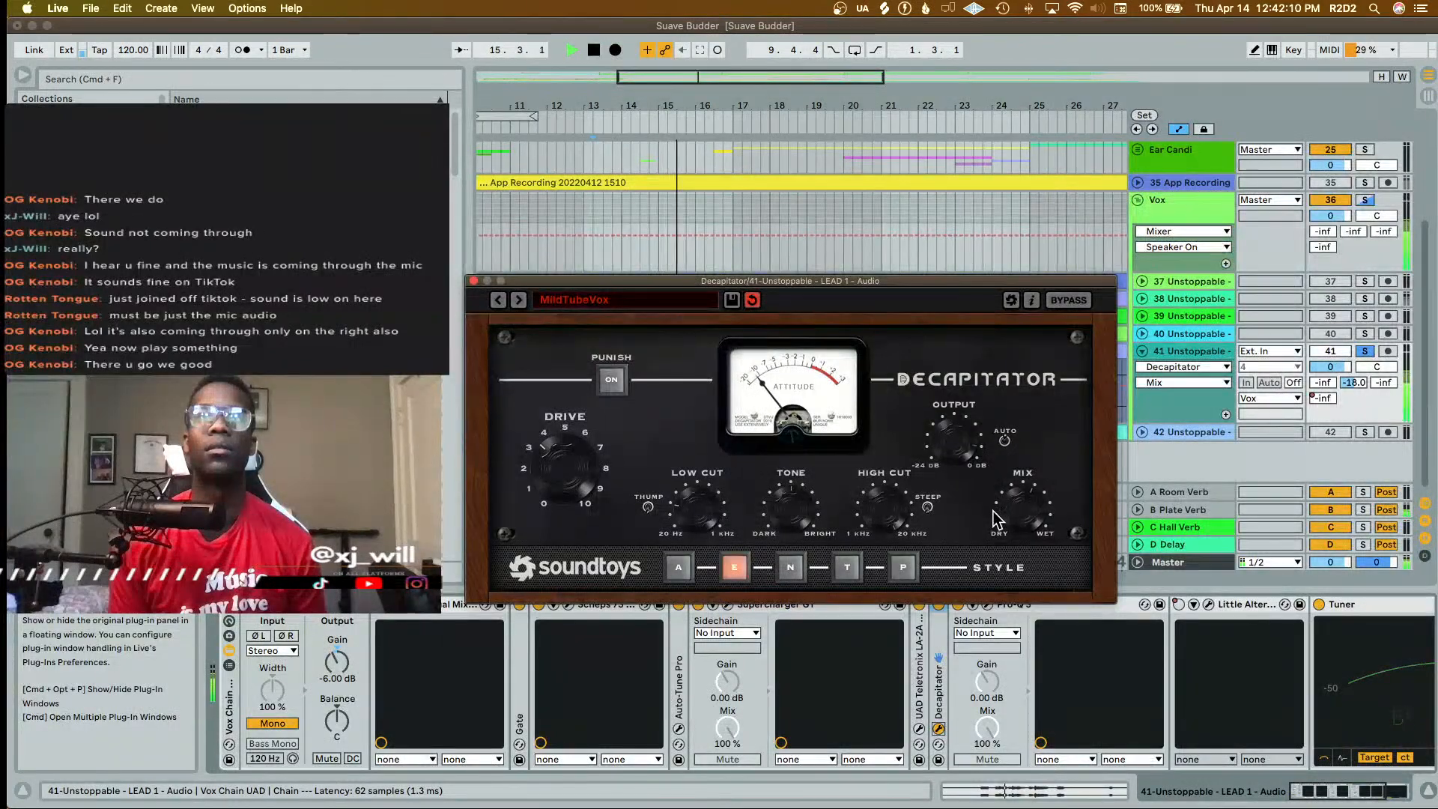
key(space)
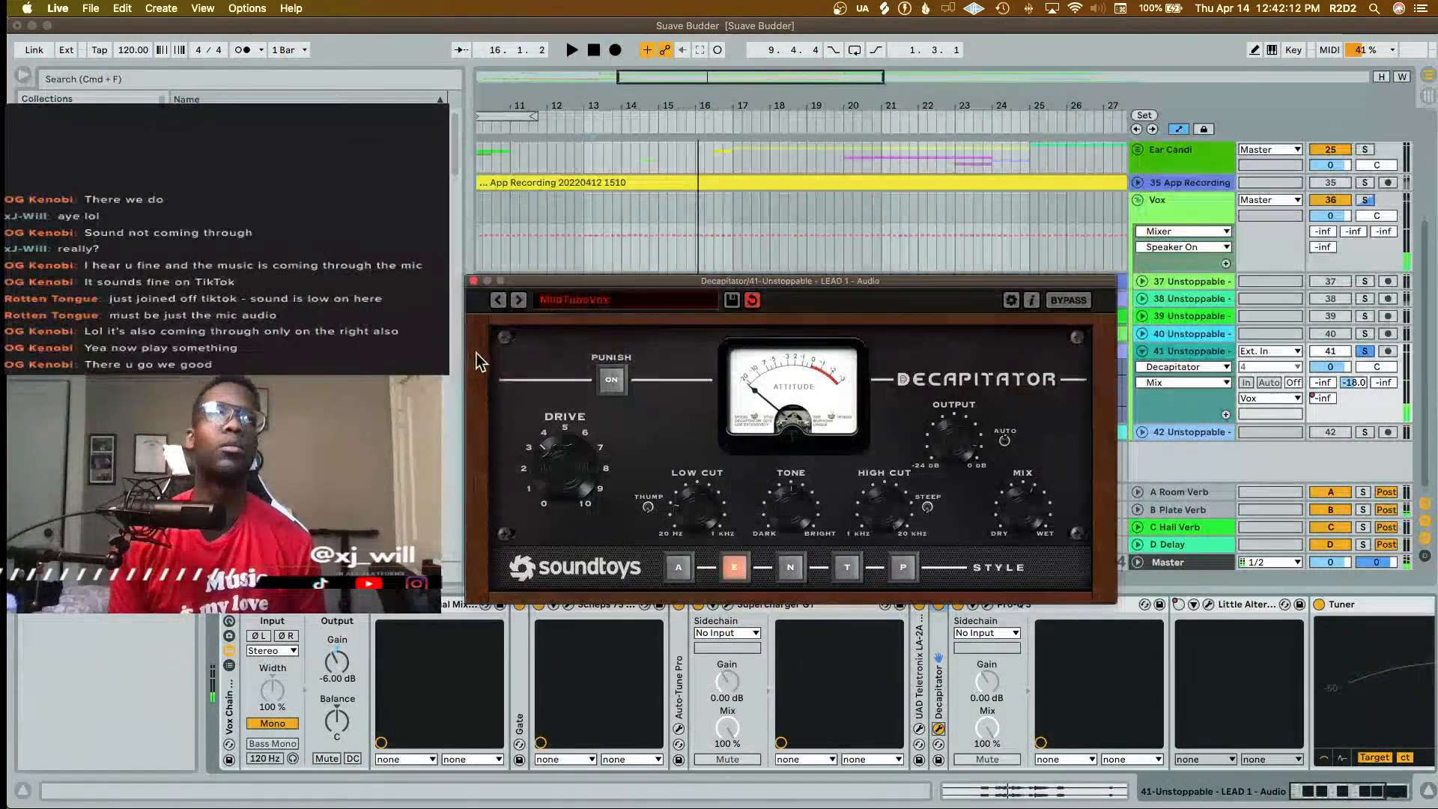
click(473, 281)
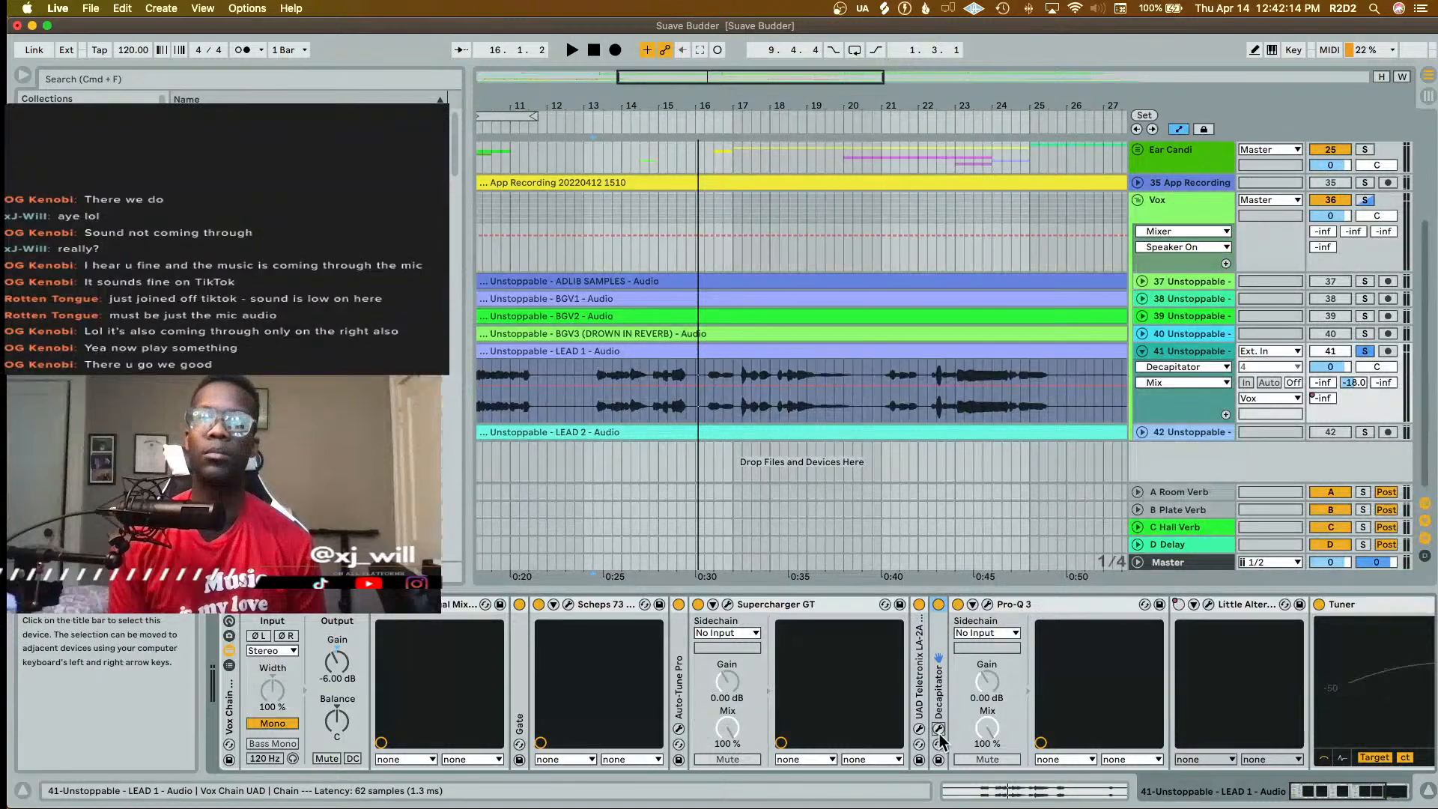
- Lower Supercharger GT's Output slightly on LEAD 1 while auditioning, and collapse the Pro-Q 3 device
click(727, 604)
drag(1176, 219, 1176, 243)
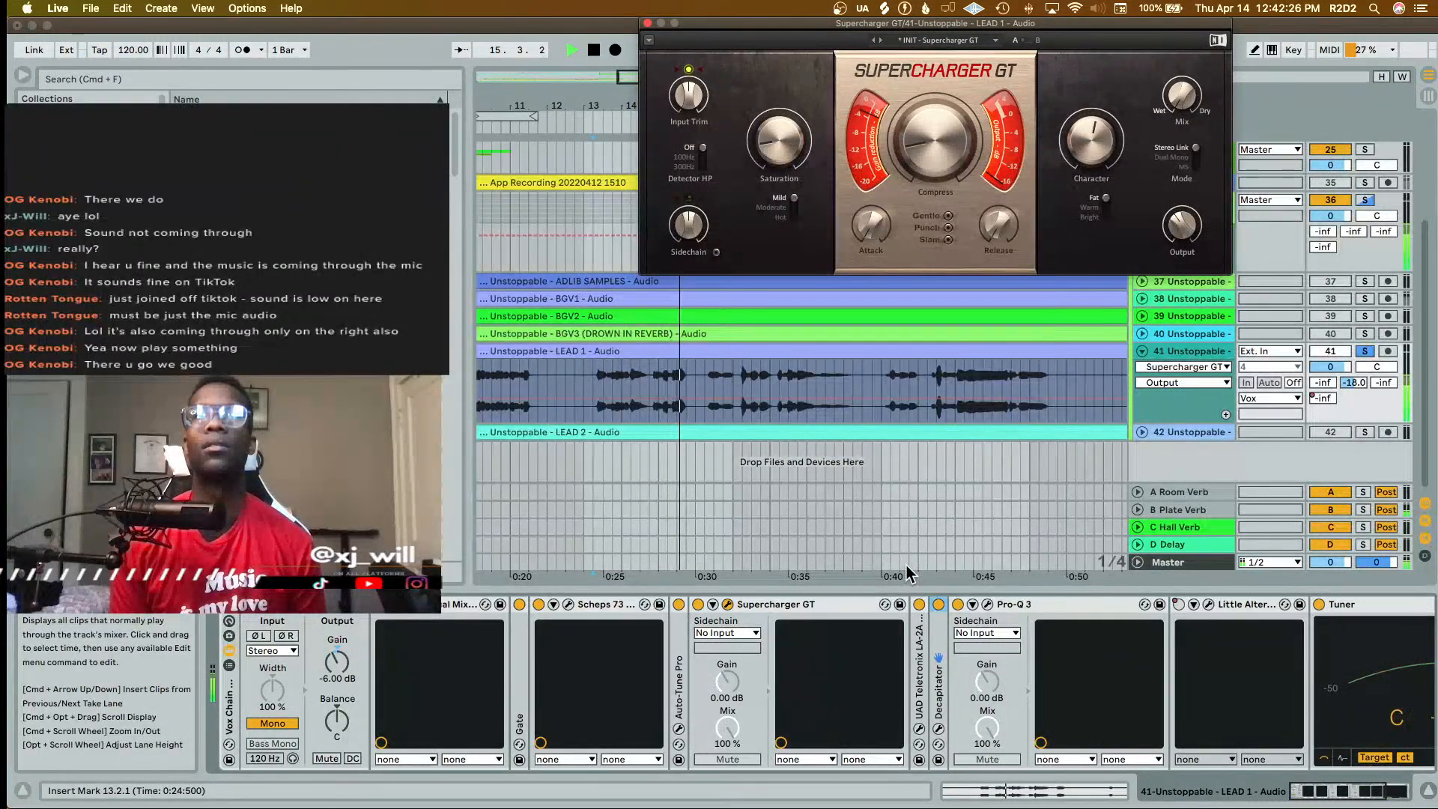
key(space)
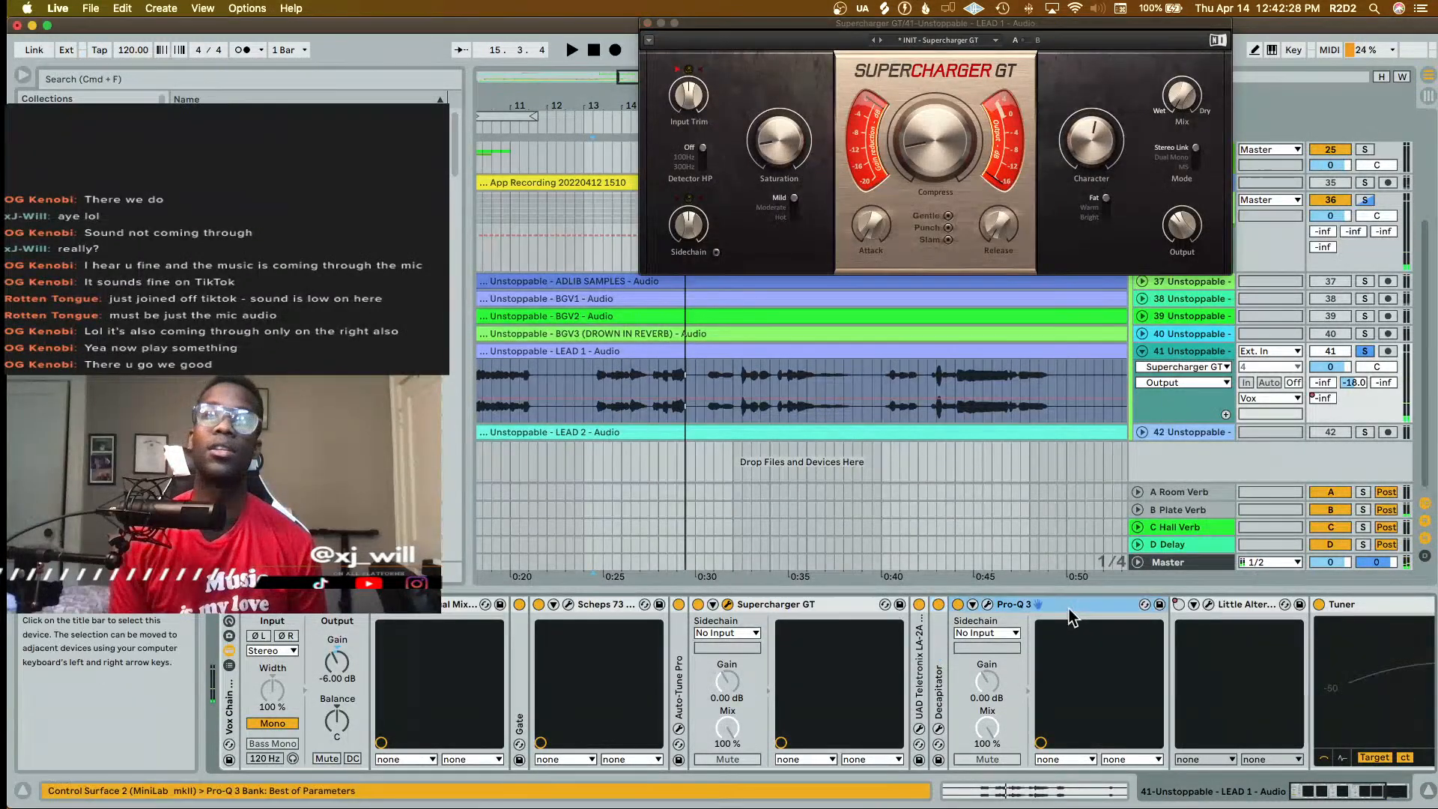
double_click(1146, 606)
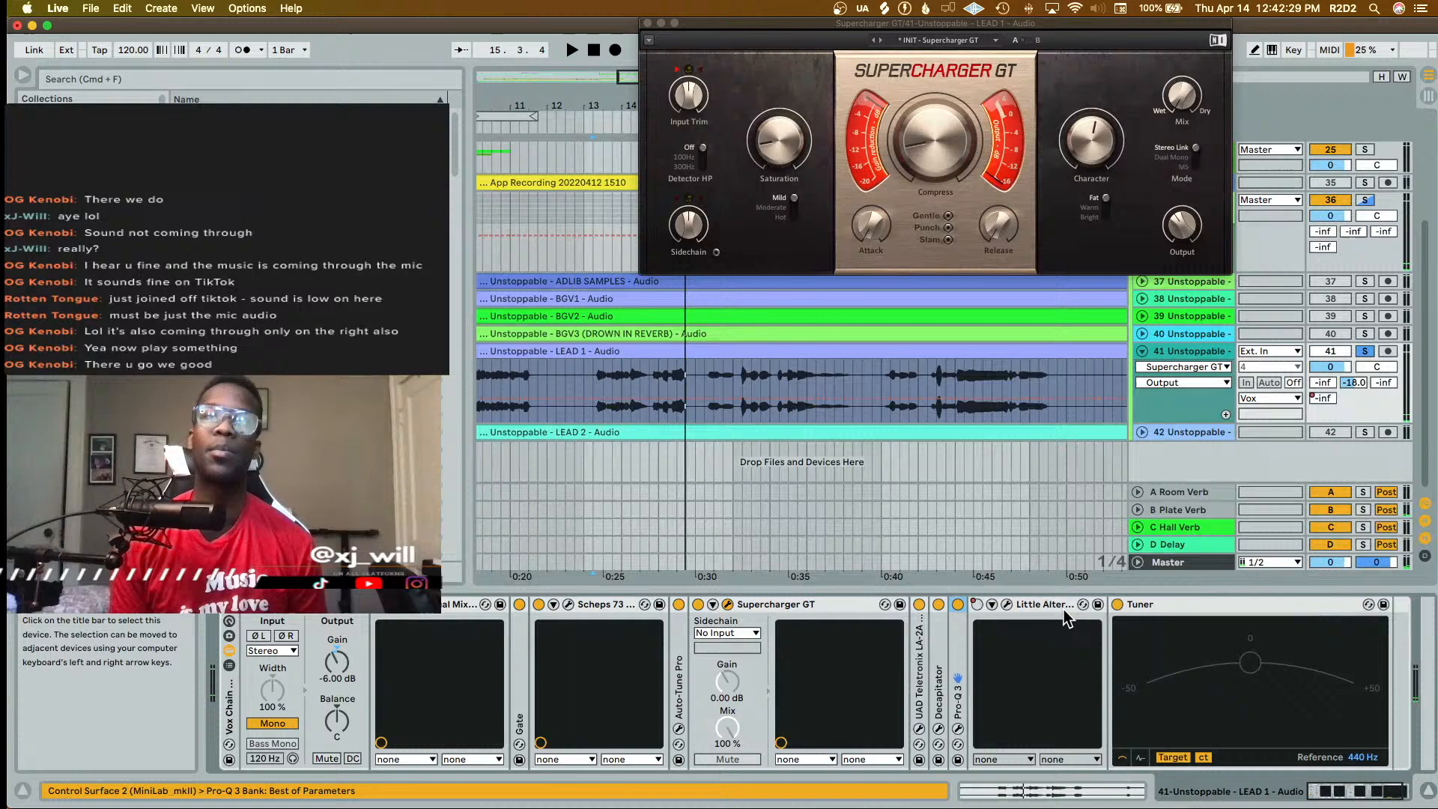
- Bypass Pro-Q 3, Decapitator, LA-2A, Supercharger GT, Auto-Tune Pro, Scheps 73 and Gate on LEAD 1, auditioning the vocal from 13.2.1
click(766, 602)
click(698, 605)
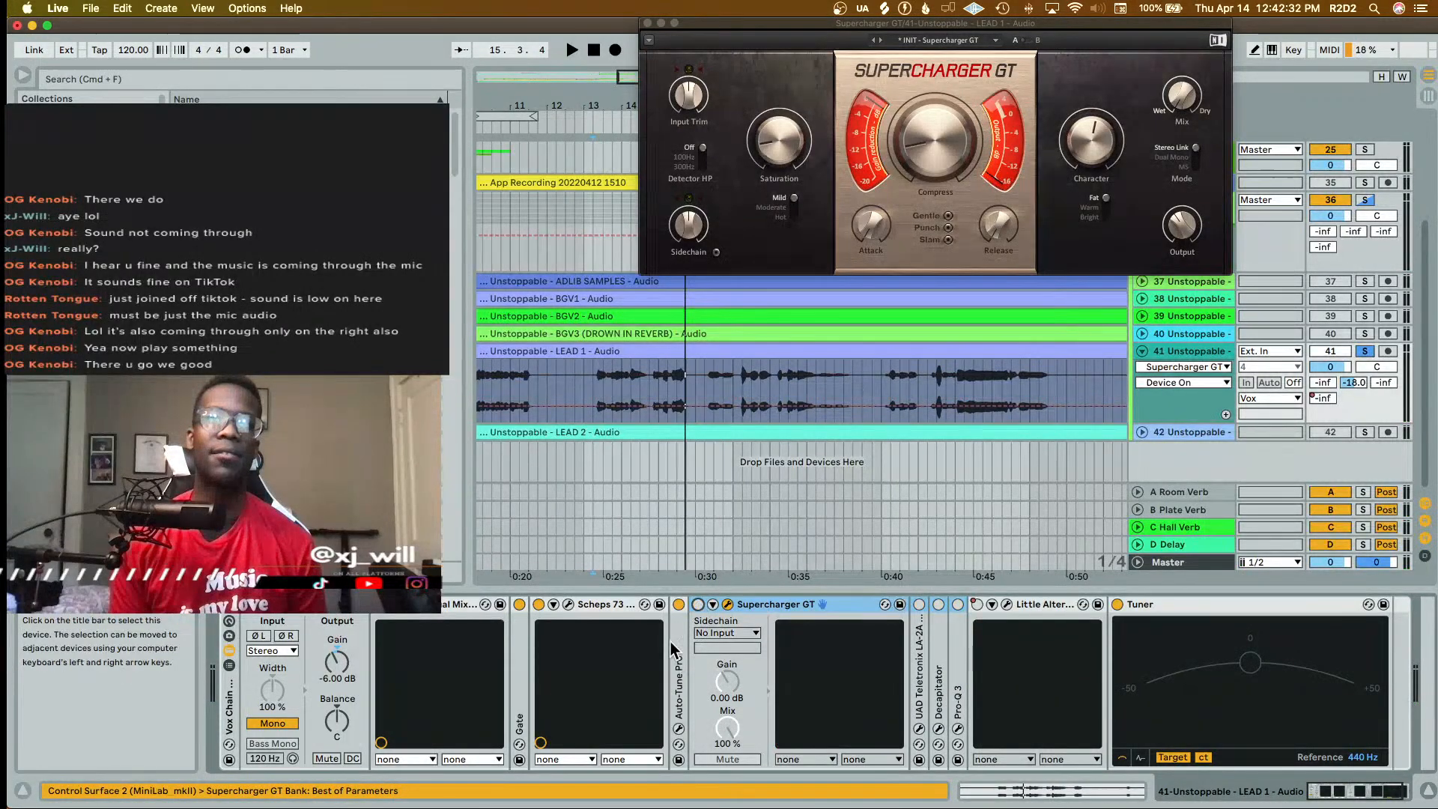
click(678, 605)
click(609, 606)
key(space)
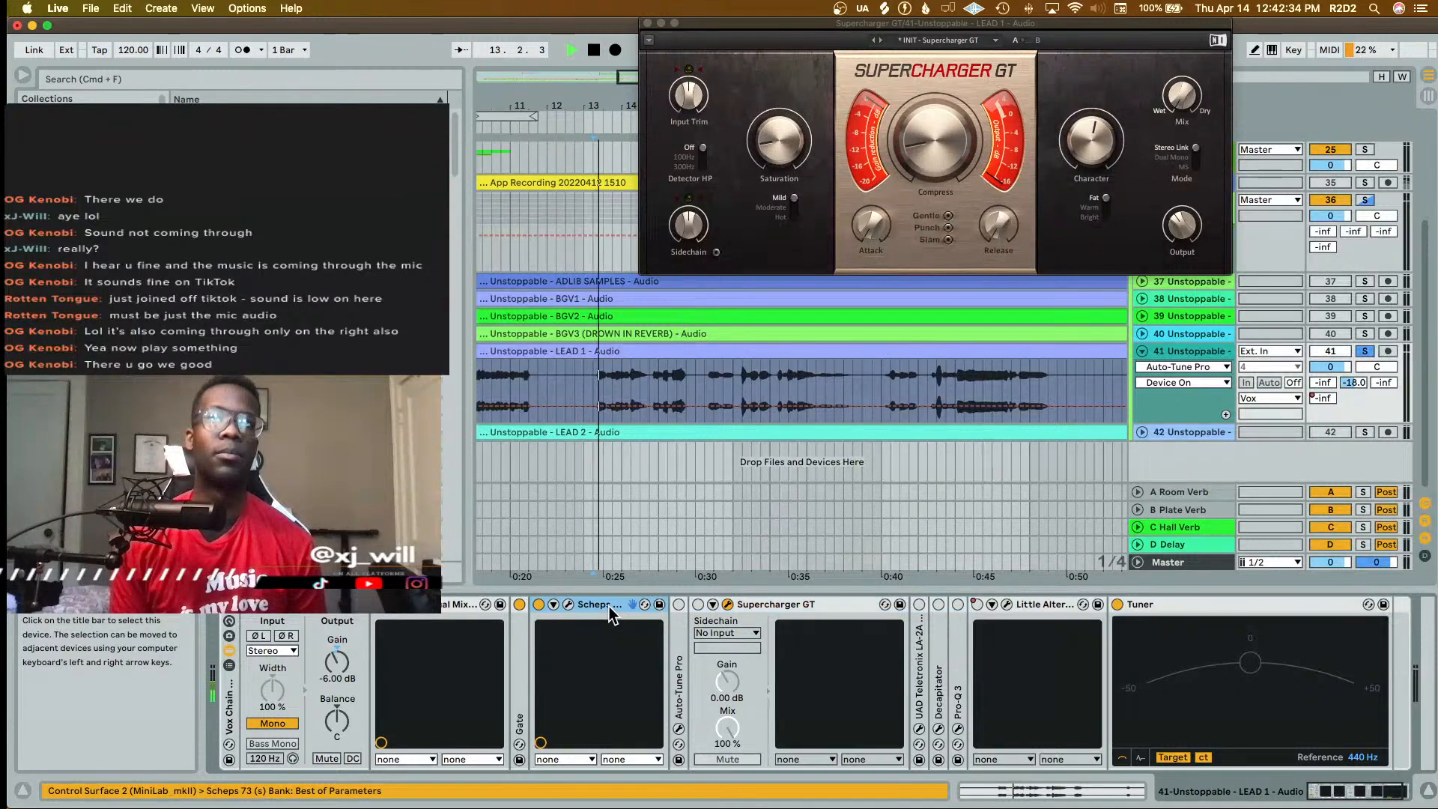
click(471, 603)
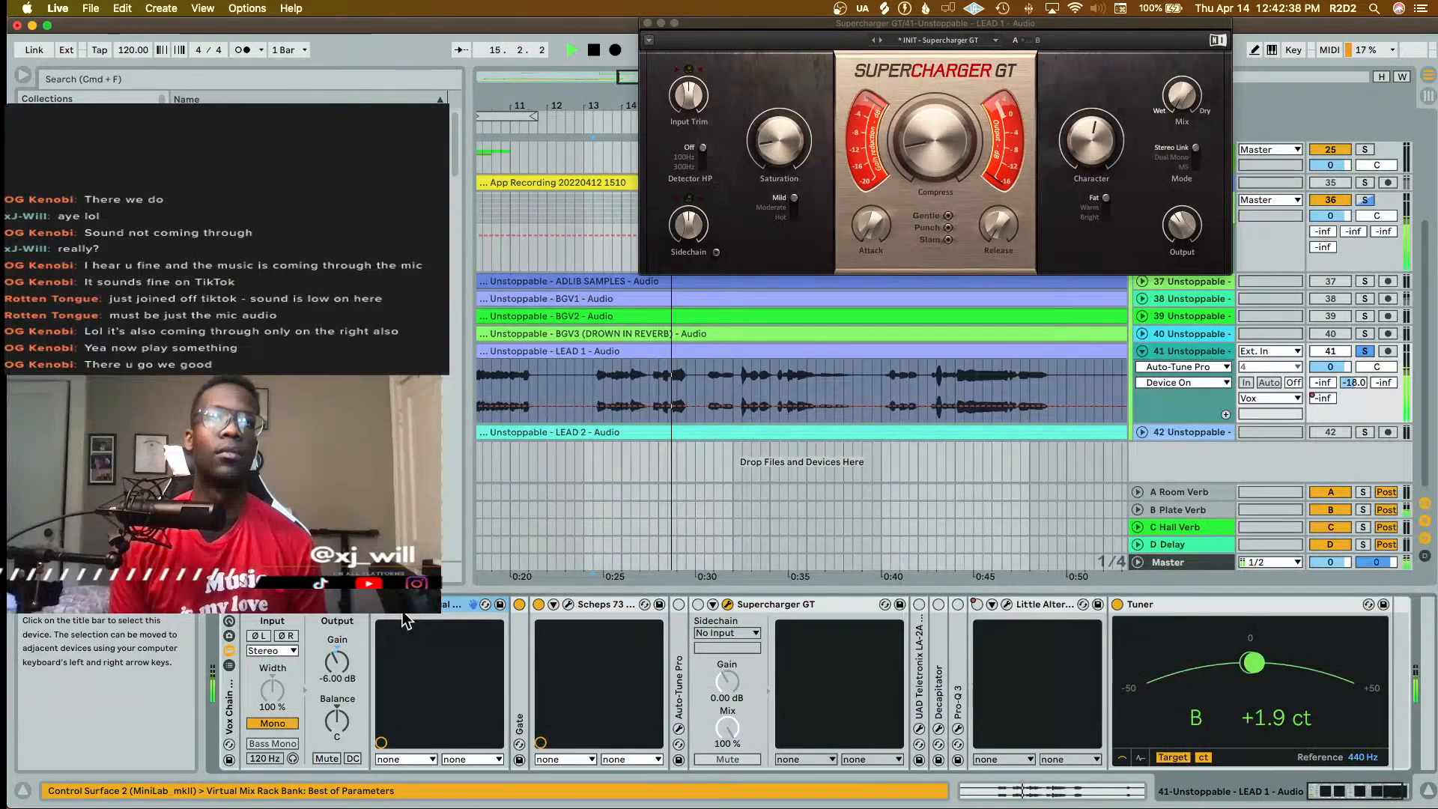
key(space)
click(587, 607)
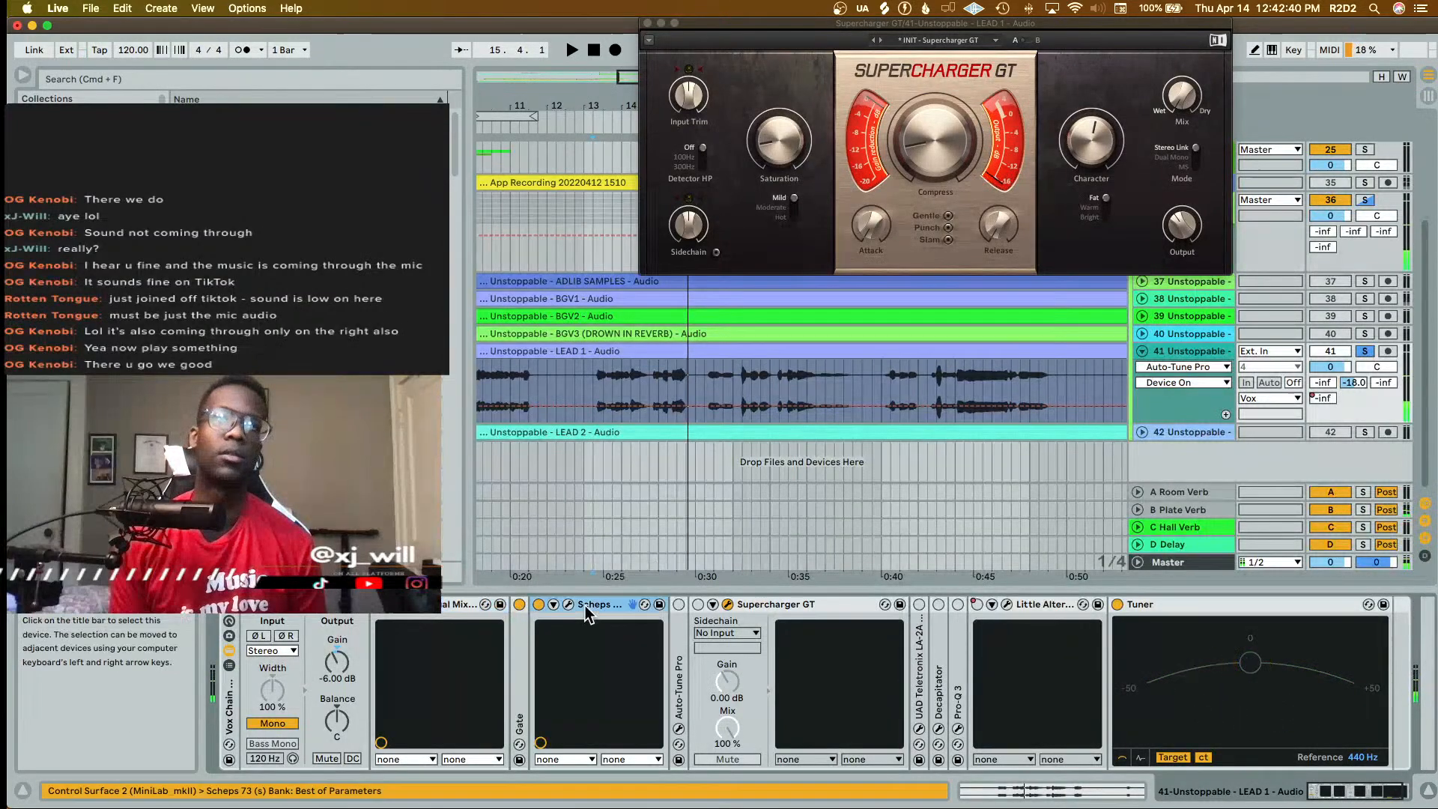
click(539, 604)
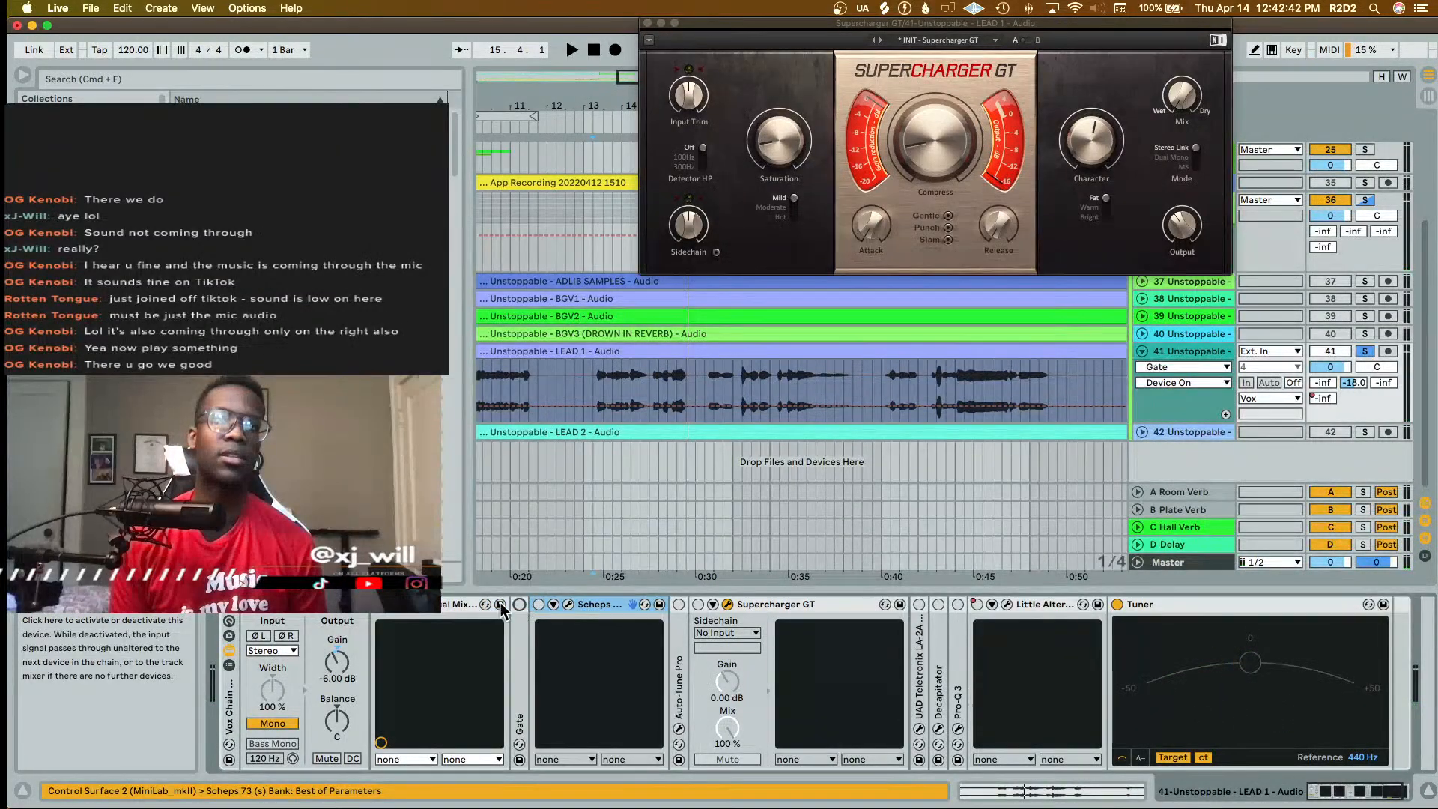
- In LEAD 1's Virtual Mix Rack, lower the Revival Thickness to about 8 and the FG-73 Virtual Drive to about 40 while auditioning
click(462, 607)
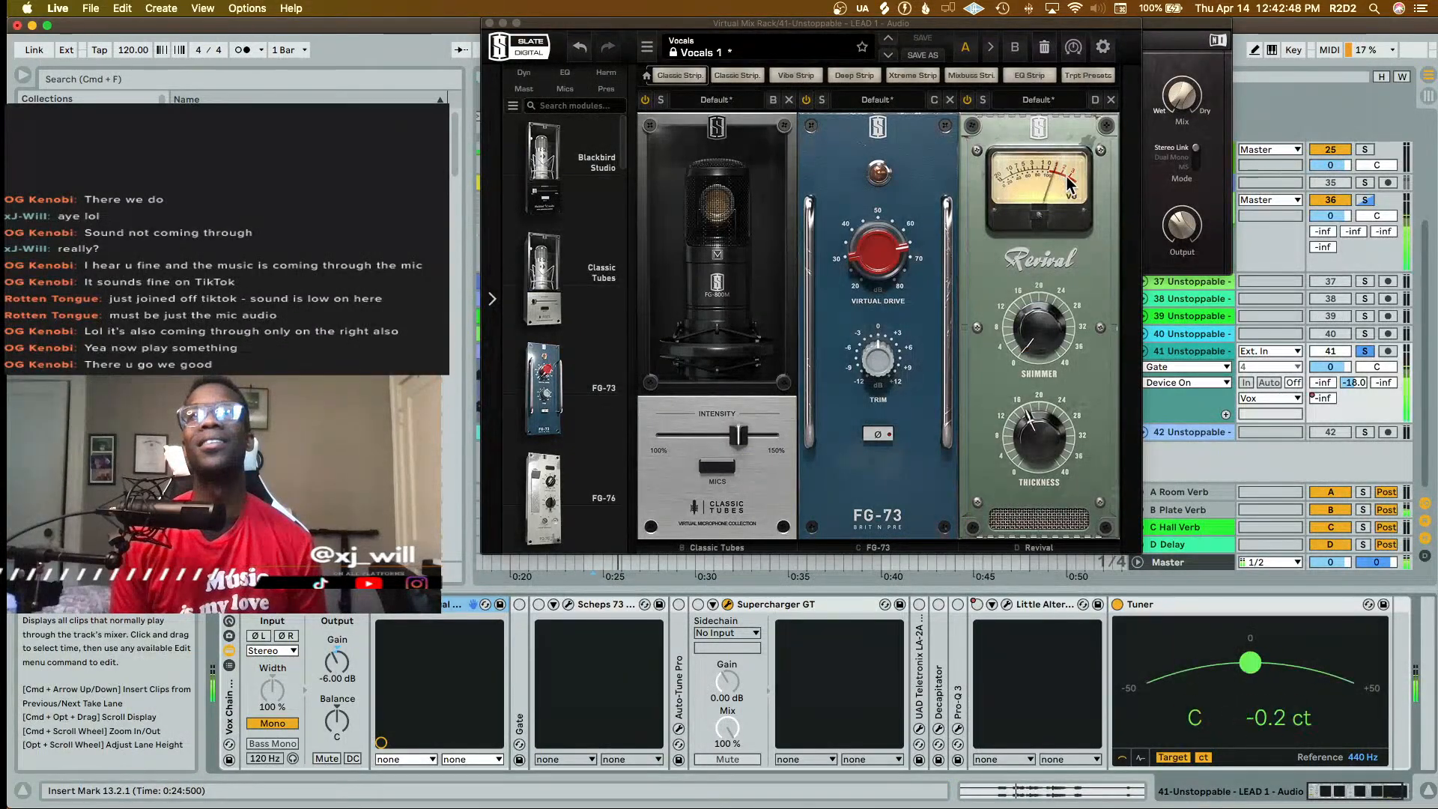
drag(1052, 443, 1048, 452)
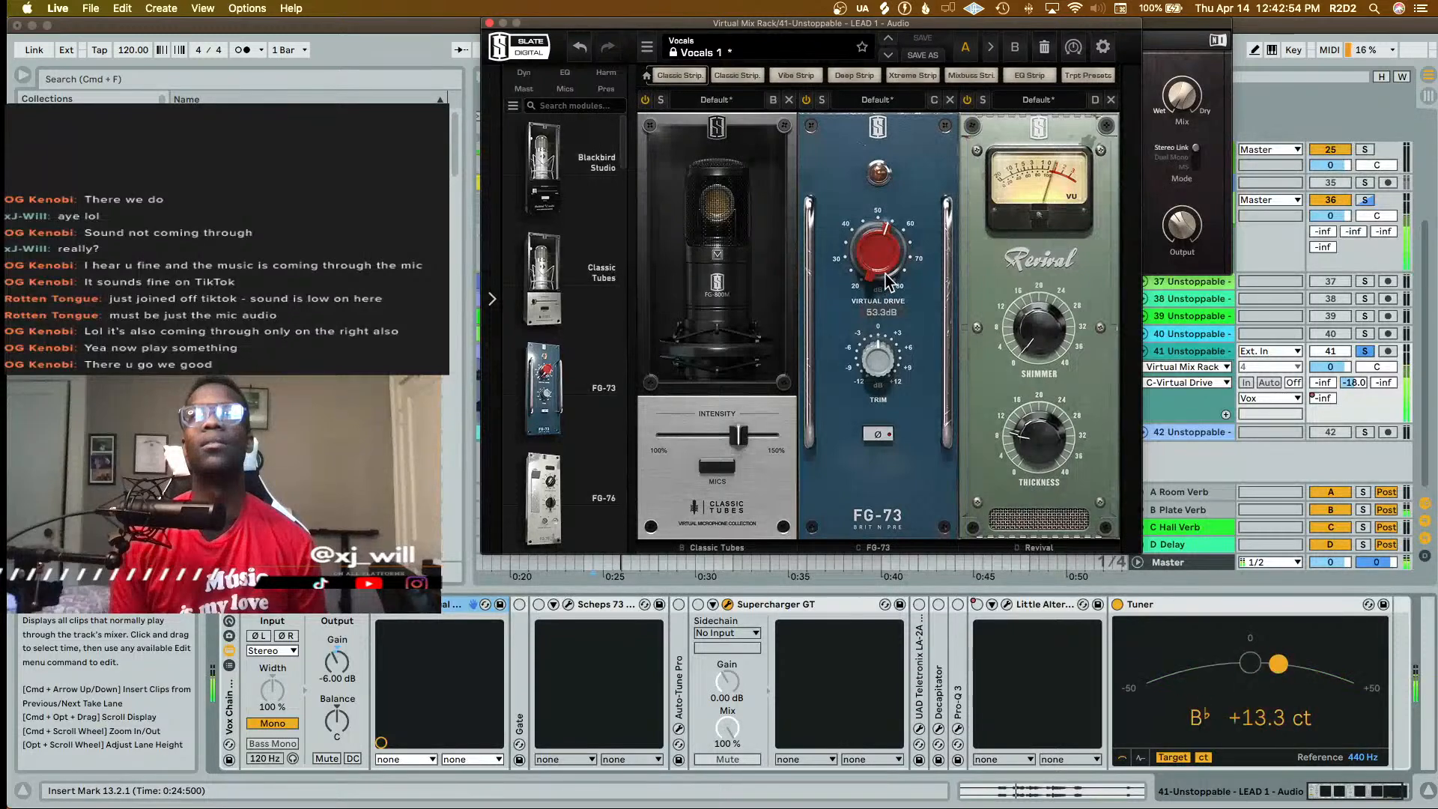
mouse_move(889, 274)
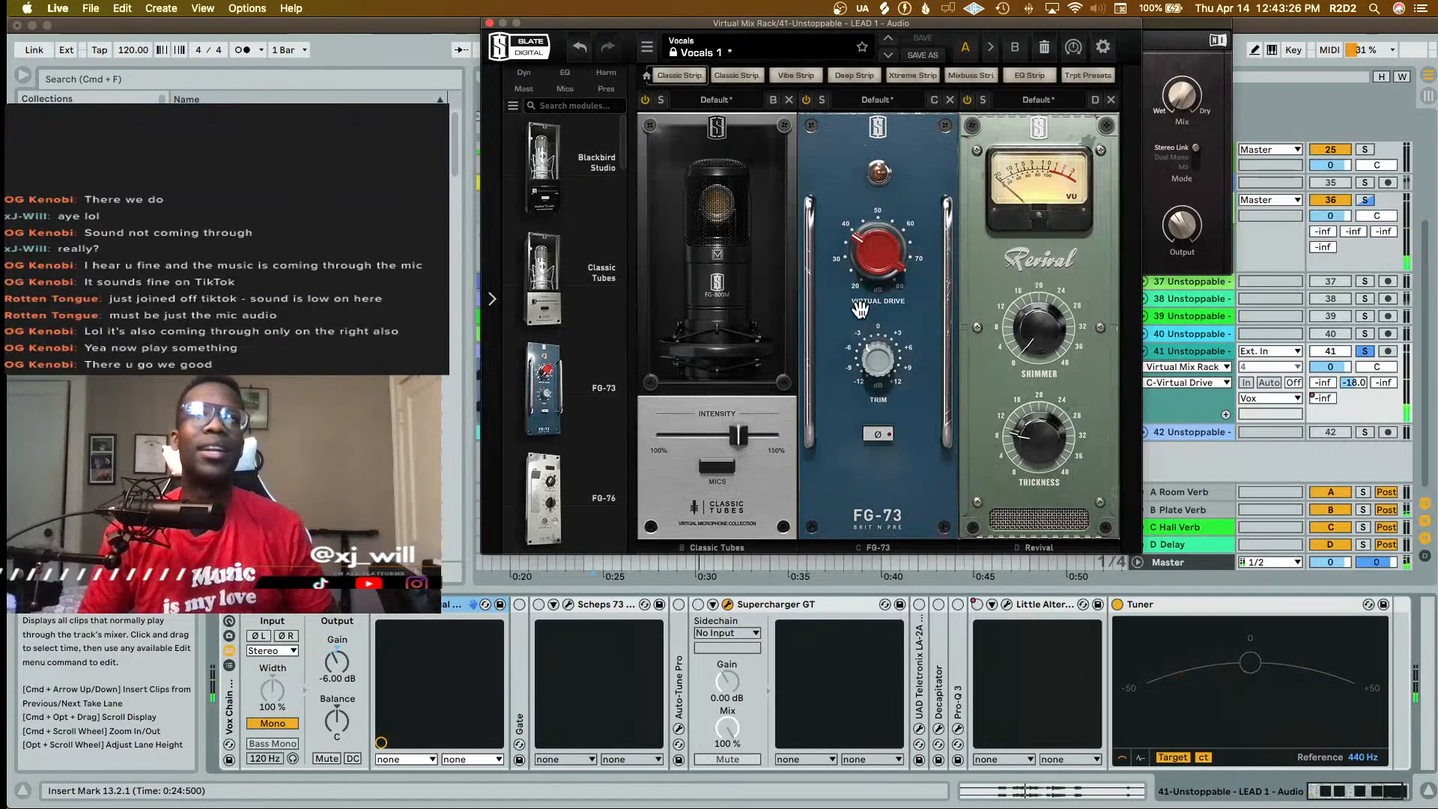
- Bypass the Virtual Mix Rack on LEAD 1 and close its window and the Supercharger GT window
click(380, 607)
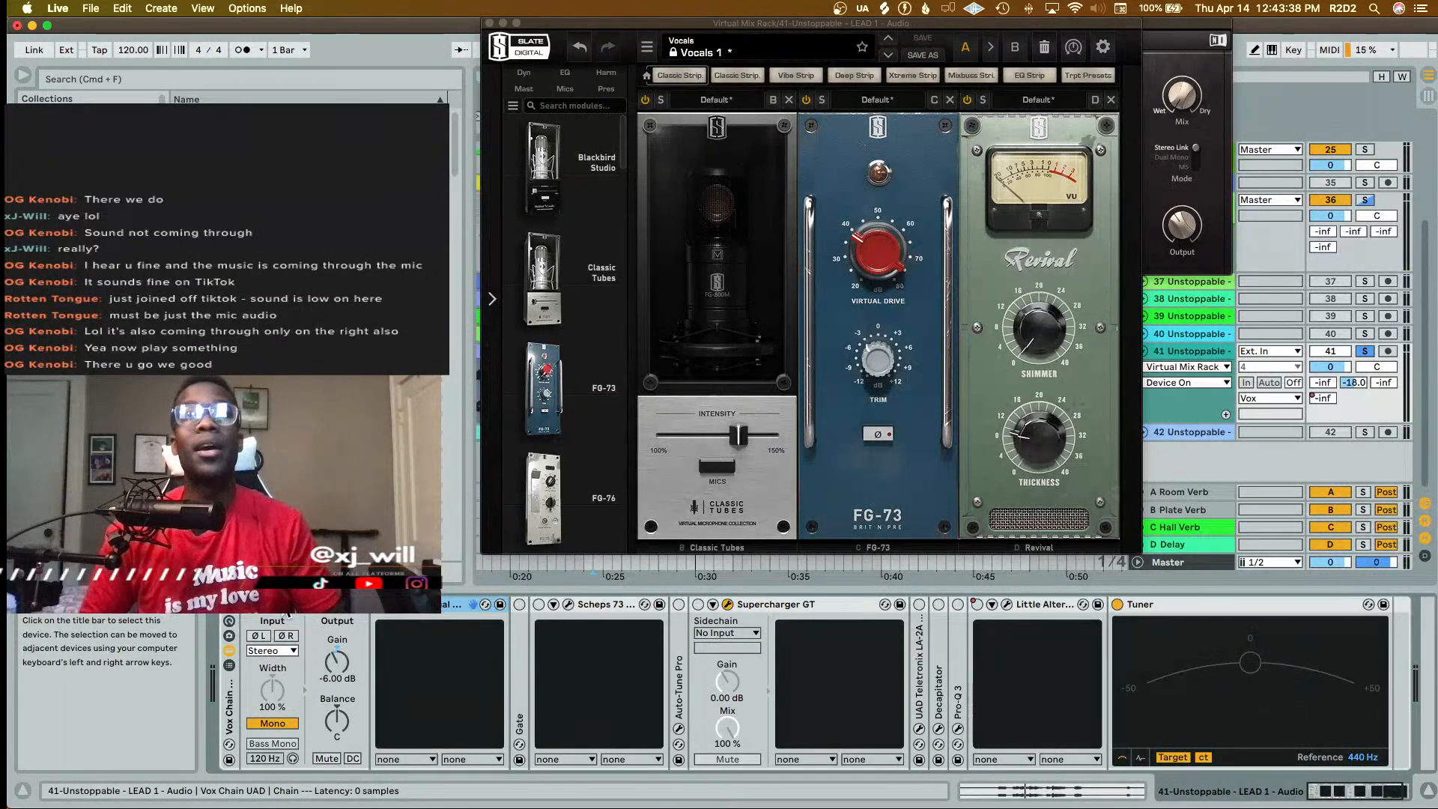
click(495, 33)
click(489, 23)
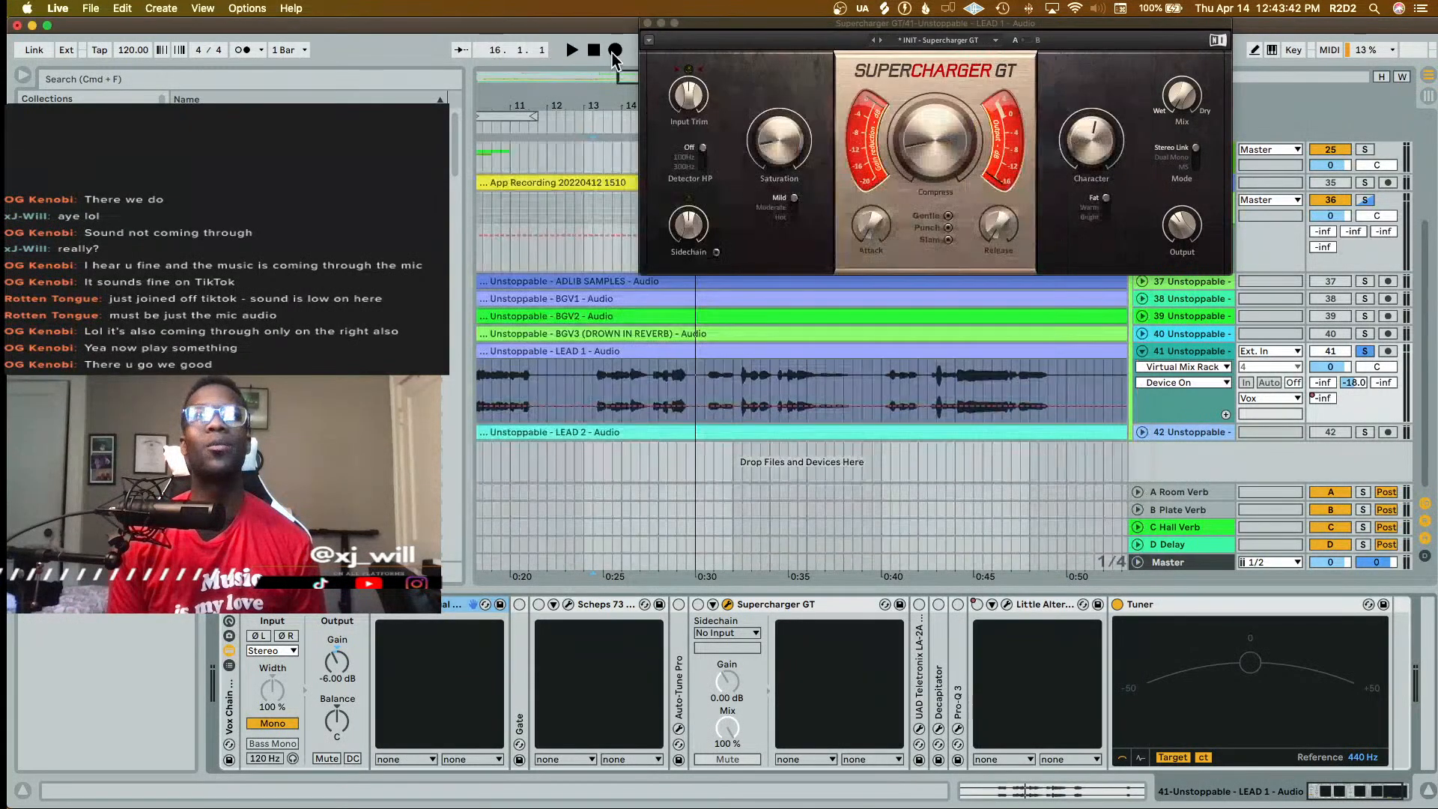
click(646, 25)
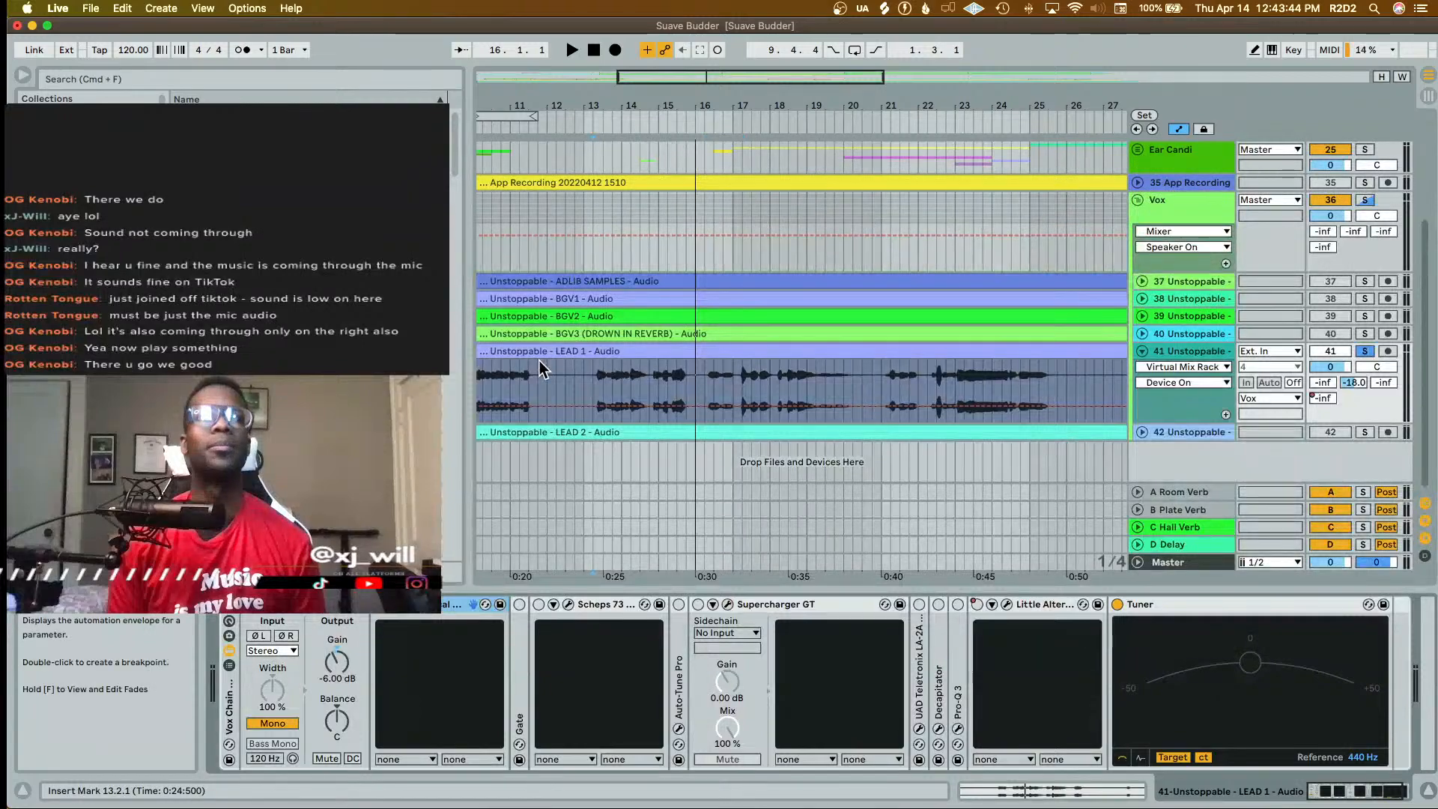
- Audition the unprocessed LEAD 1 vocal from 10.1.1 and inspect its waveform around bar 15
scroll(539, 374, left, 3)
click(537, 397)
key(space)
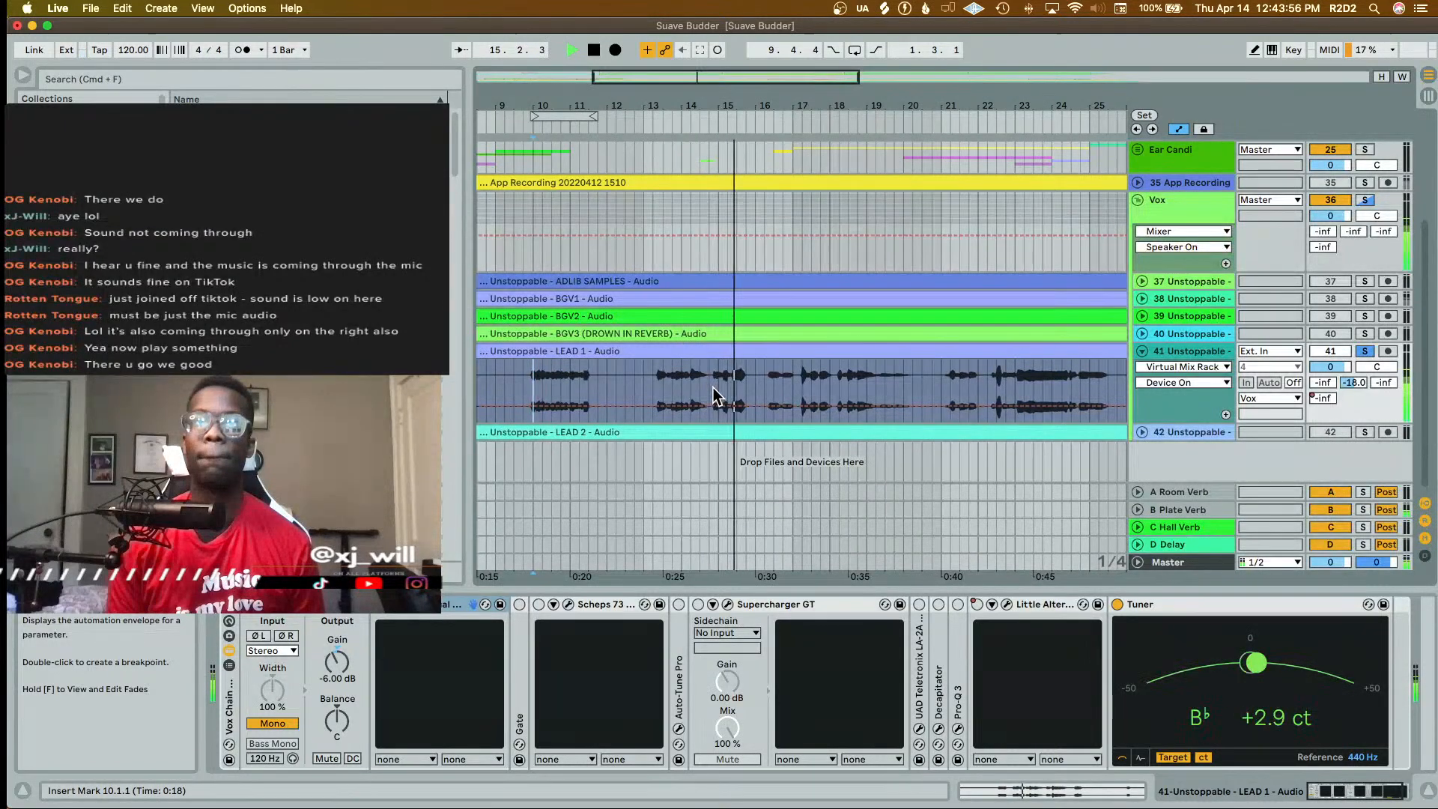
key(space)
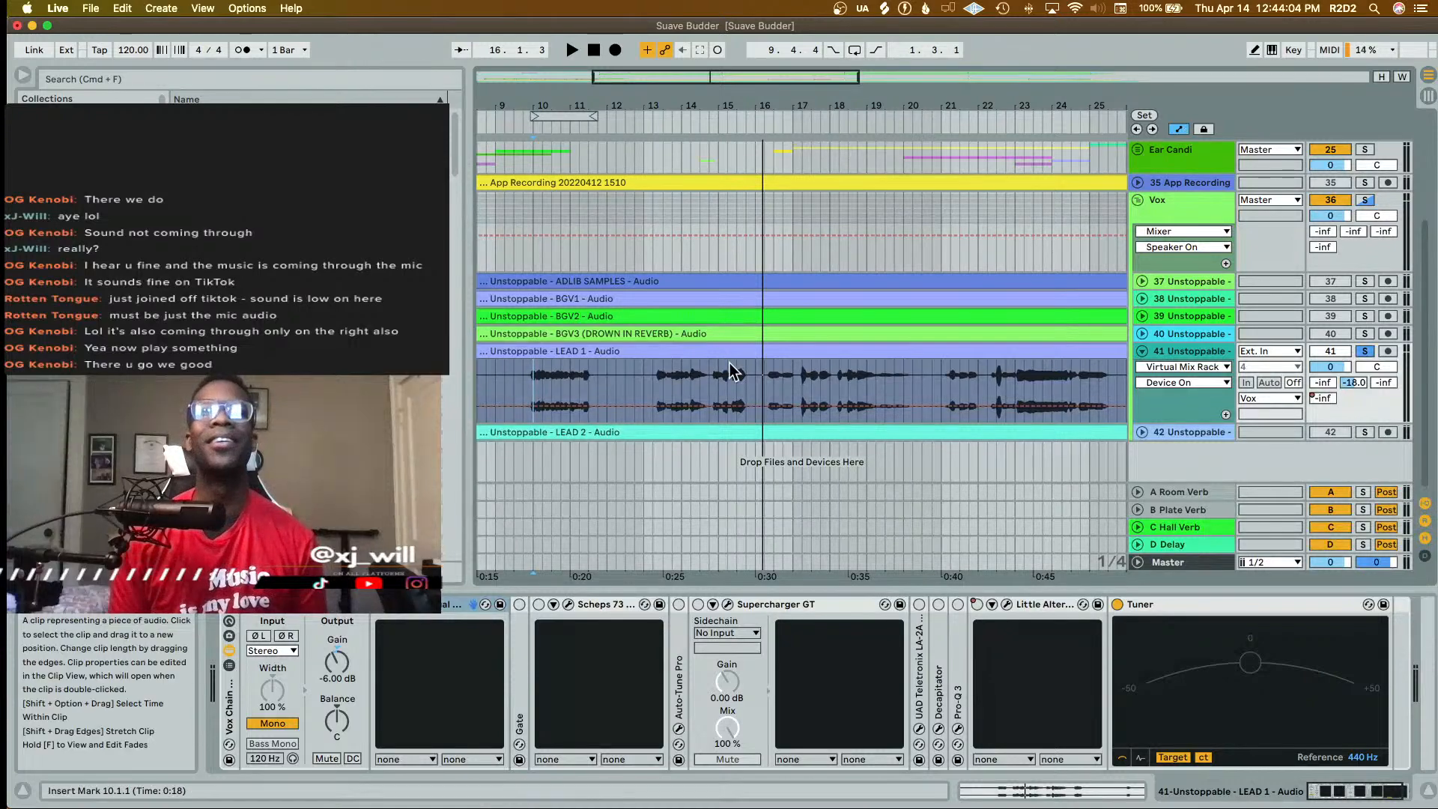
scroll(730, 363, up, 5)
scroll(820, 380, up, 10)
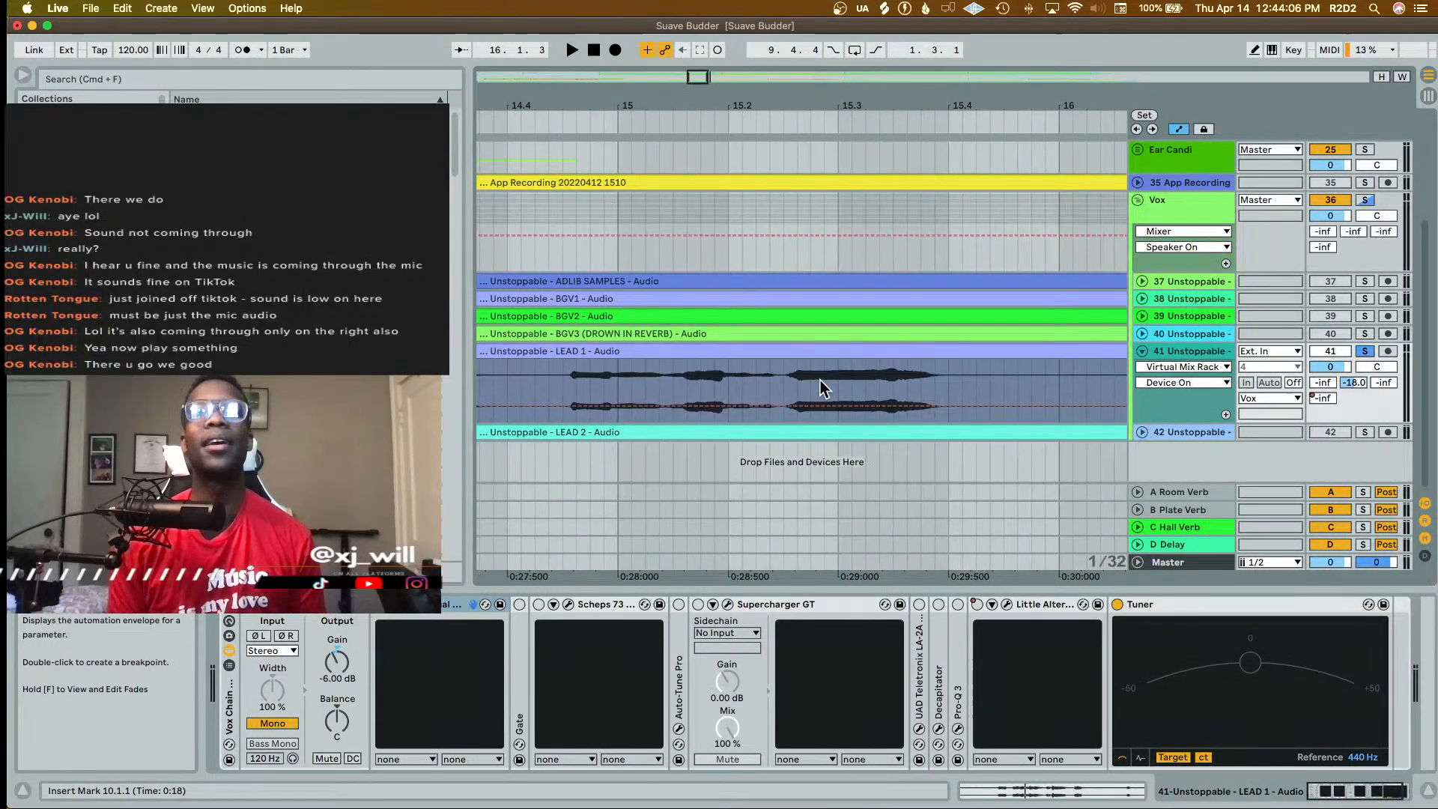
scroll(820, 379, down, 3)
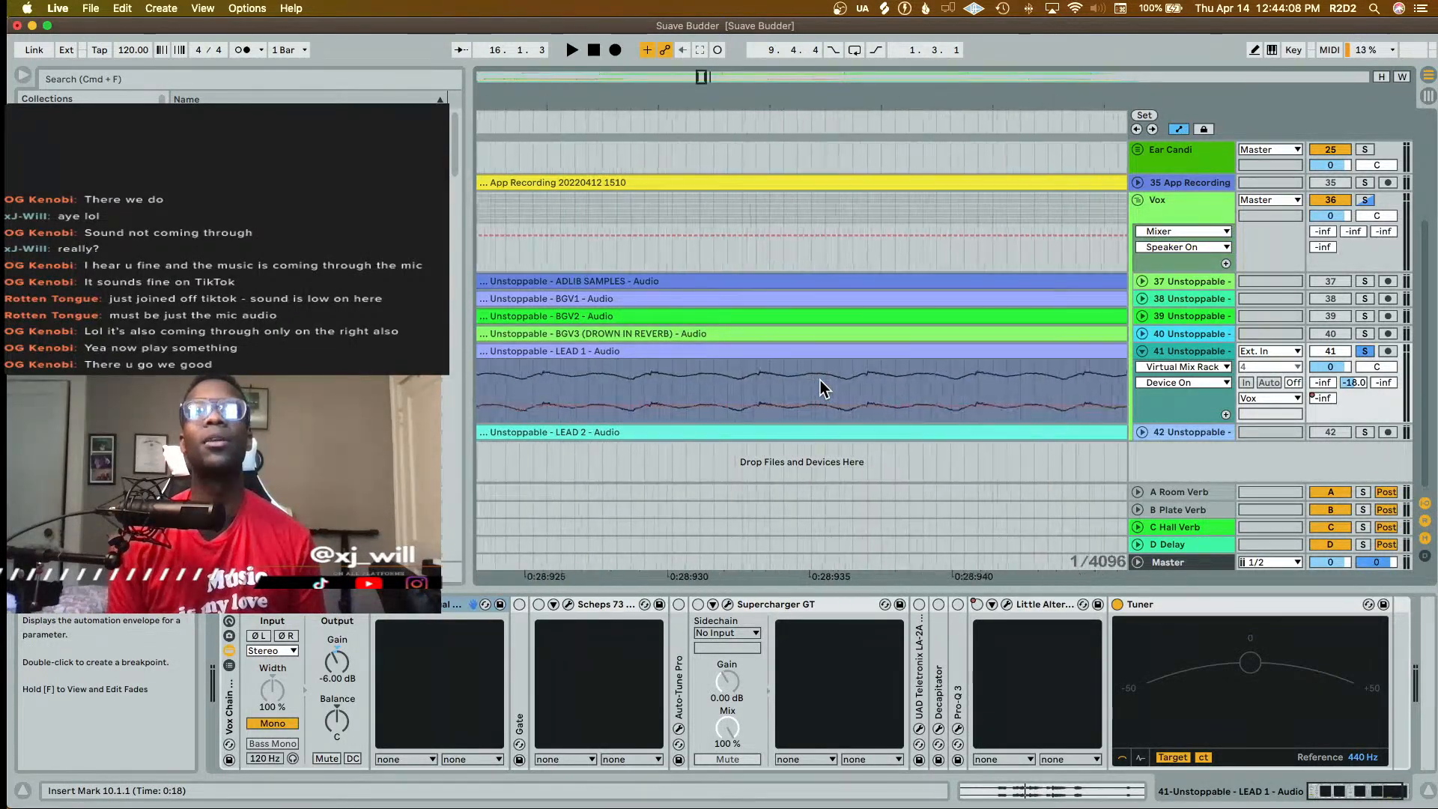
scroll(820, 380, down, 15)
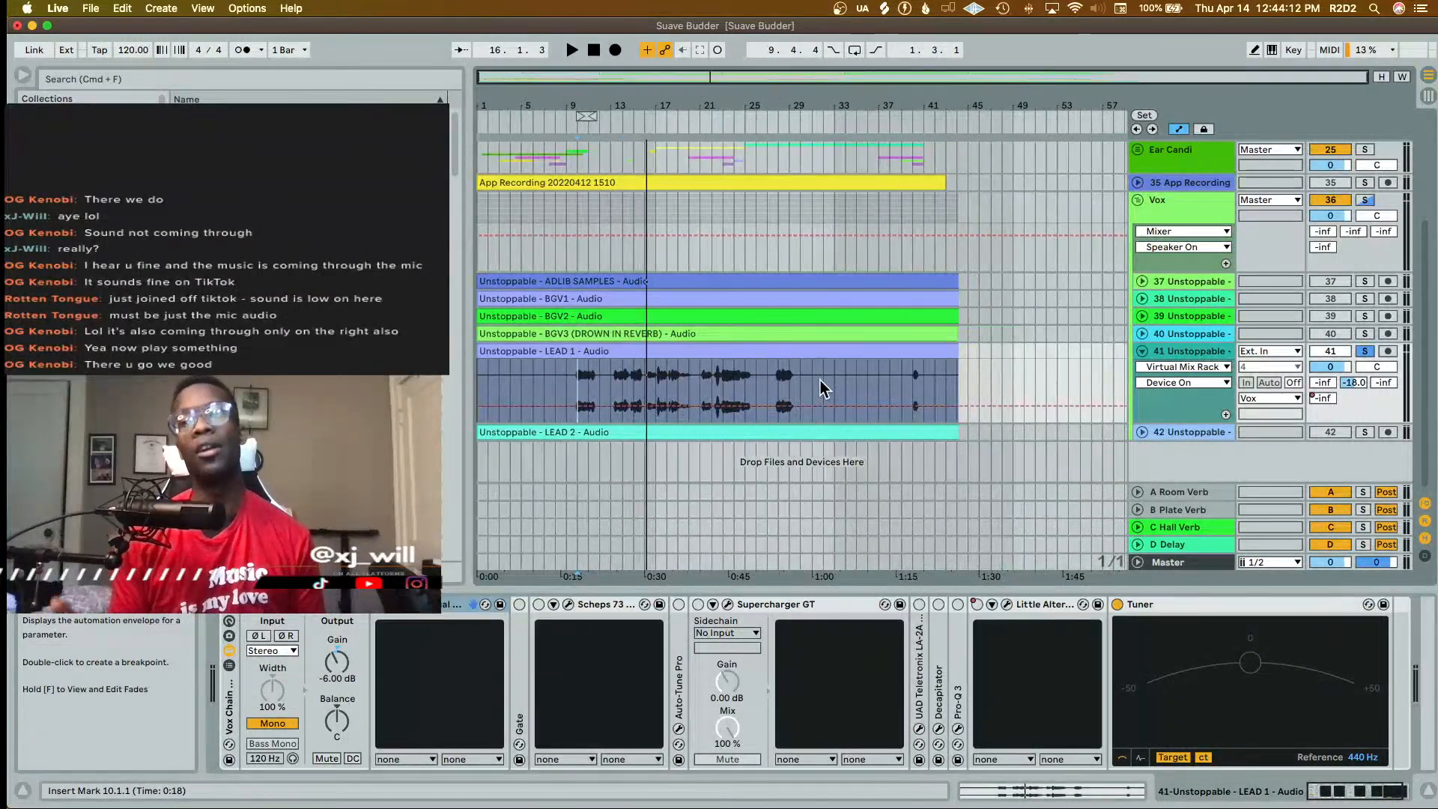
scroll(576, 382, up, 8)
- Reactivate Virtual Mix Rack, Gate, Scheps 73, Auto-Tune Pro, Supercharger GT, LA-2A, Decapitator and Pro-Q 3 on LEAD 1, with the insert mark at 9.4.3
click(567, 383)
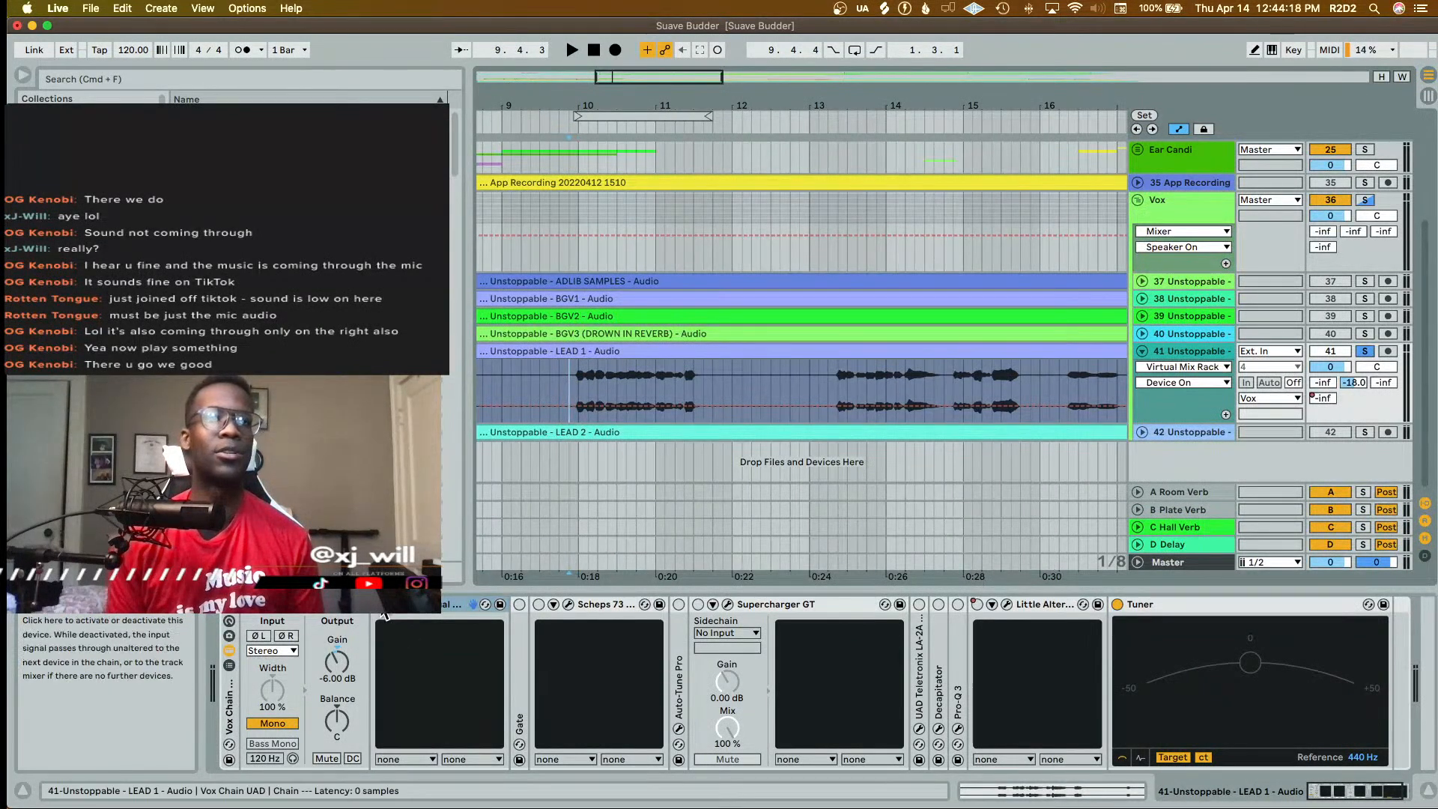
click(379, 606)
click(519, 604)
click(538, 605)
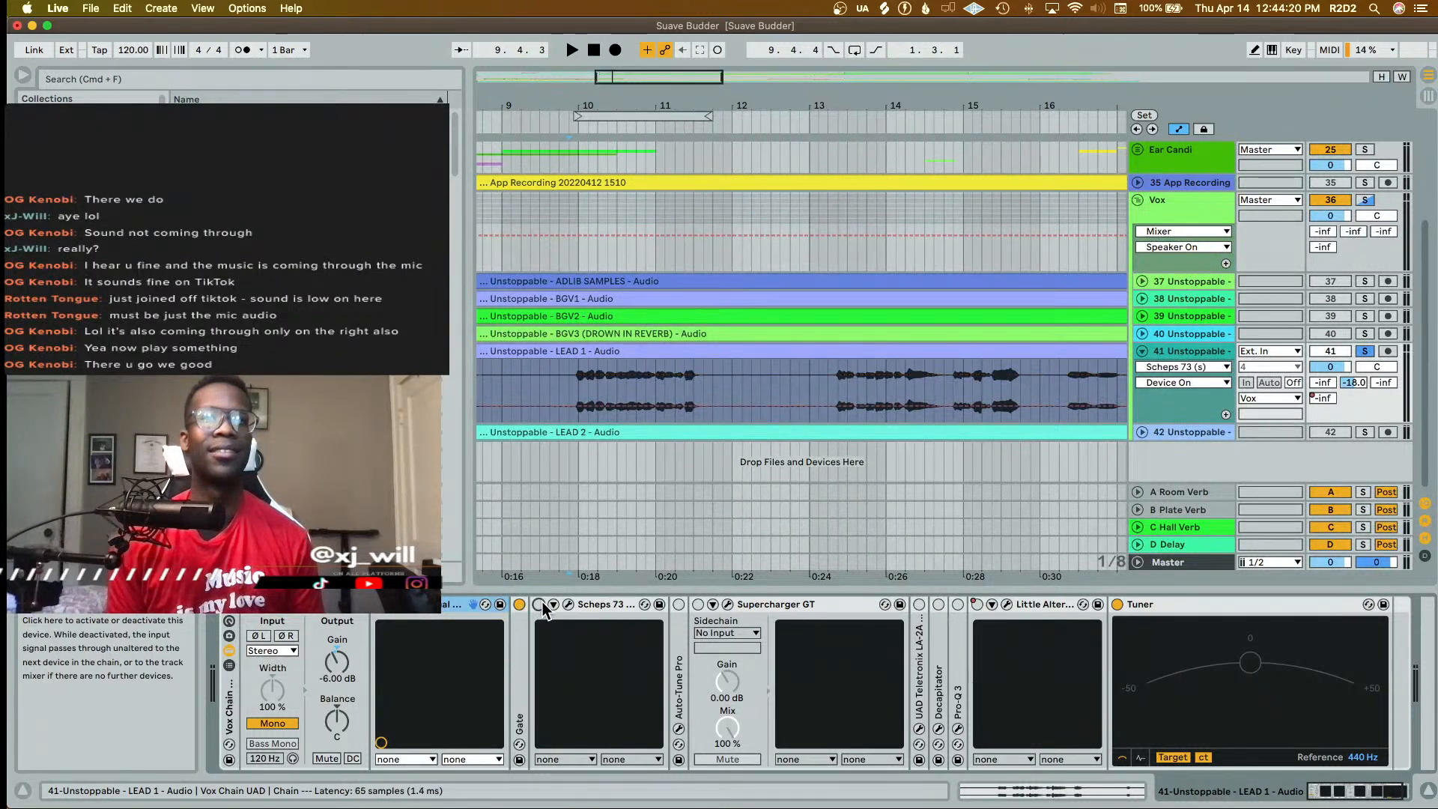
click(678, 604)
click(698, 605)
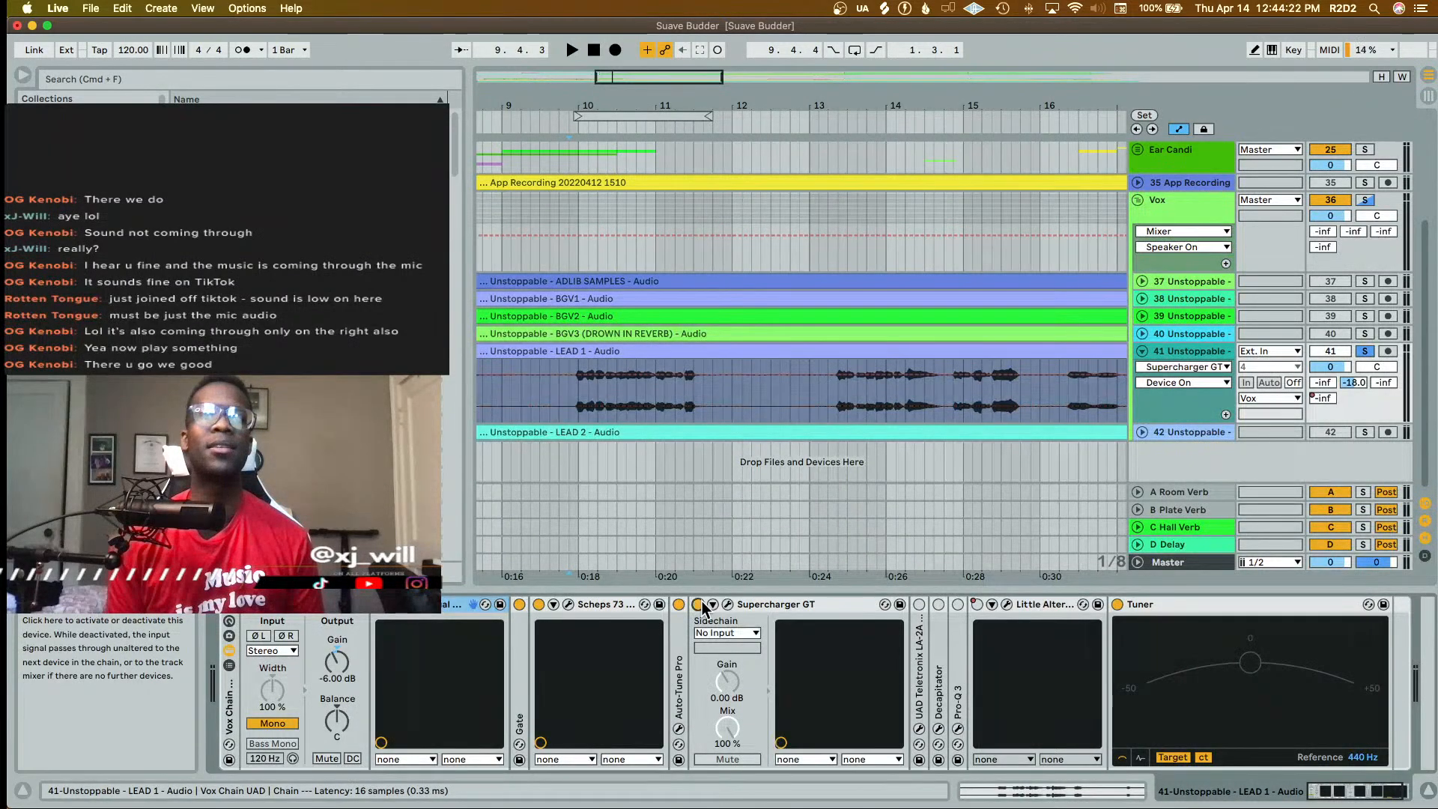
click(919, 604)
click(918, 604)
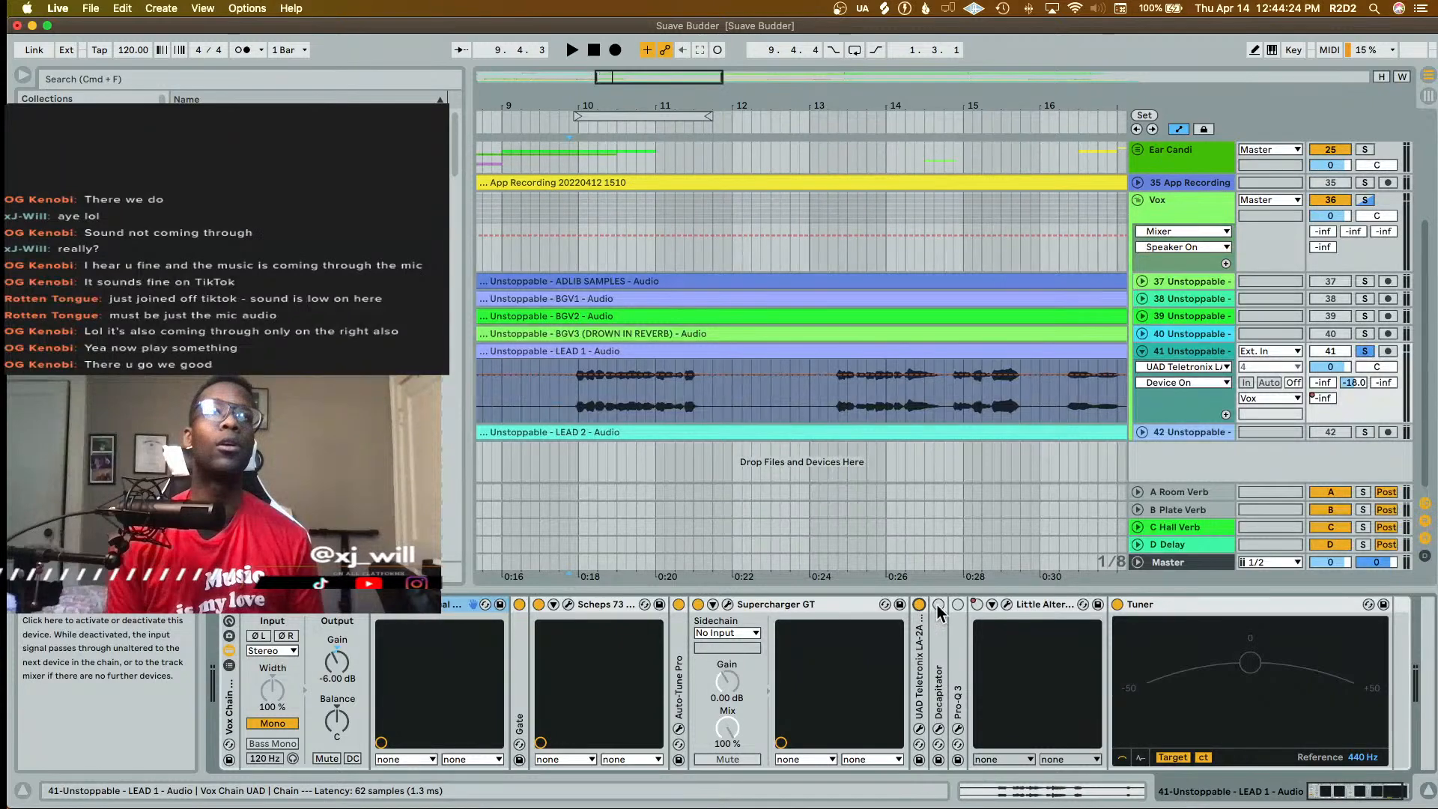
click(938, 606)
click(957, 607)
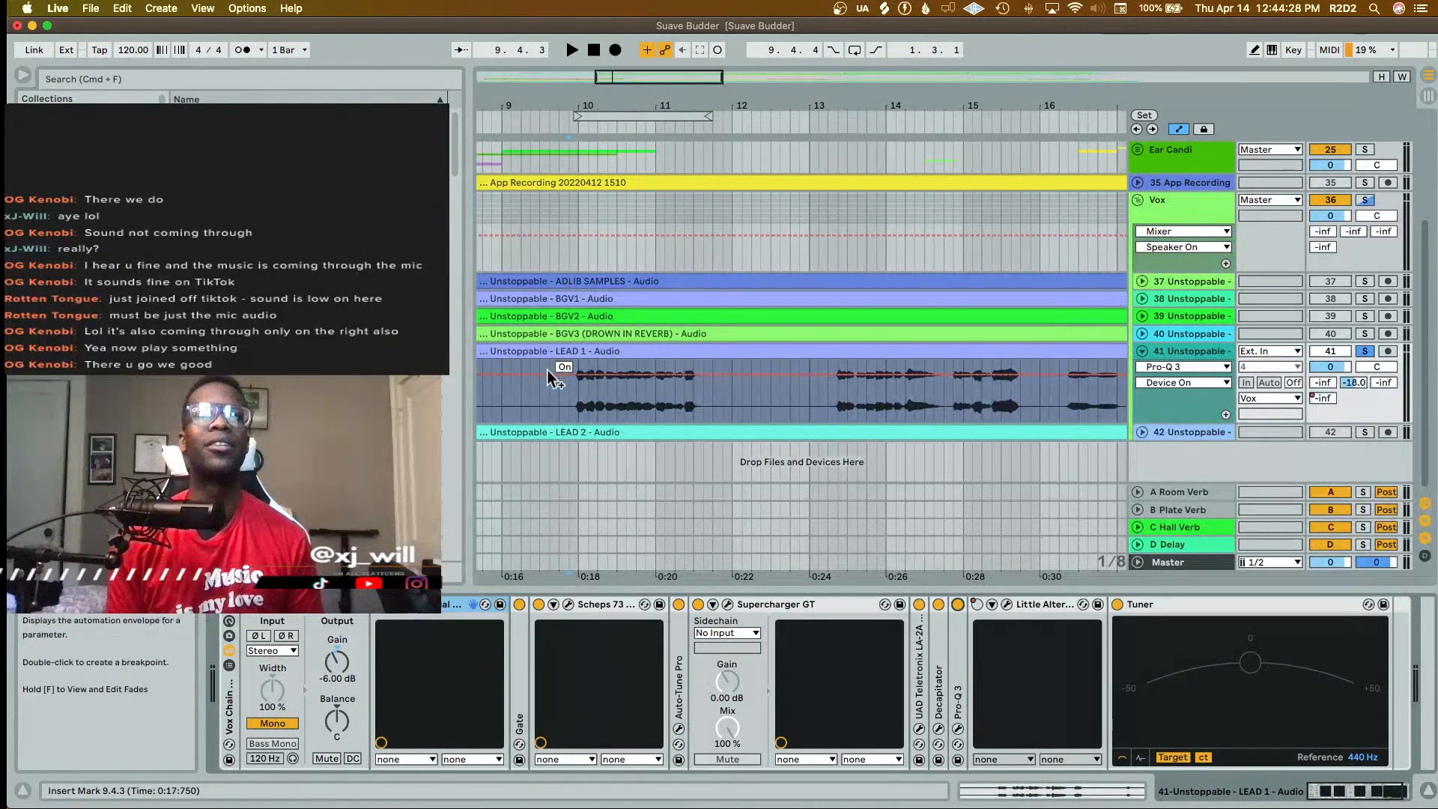
- Audition the fully processed LEAD 1 from 9.4.3, unsoloing it during playback to hear it against the full mix
click(573, 392)
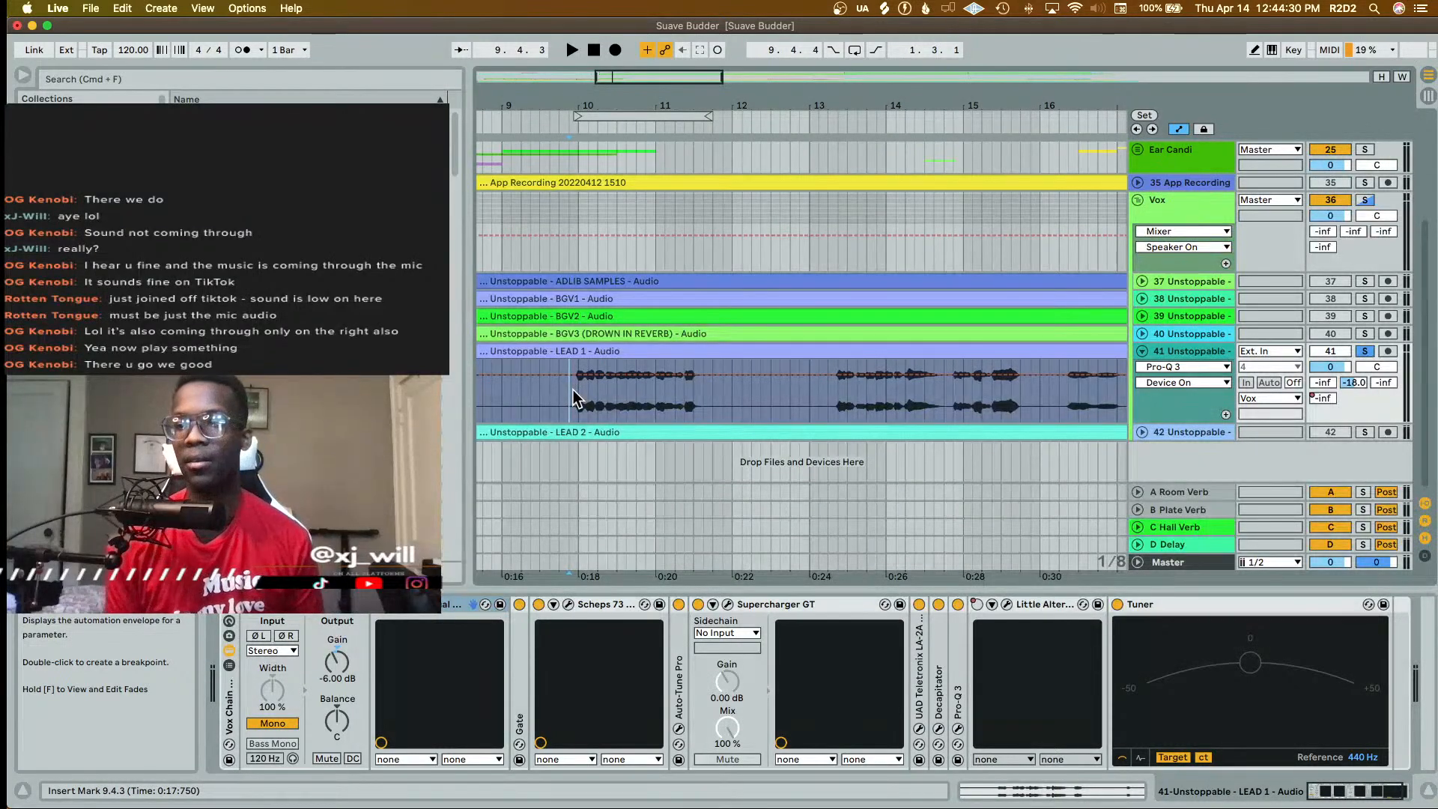
key(space)
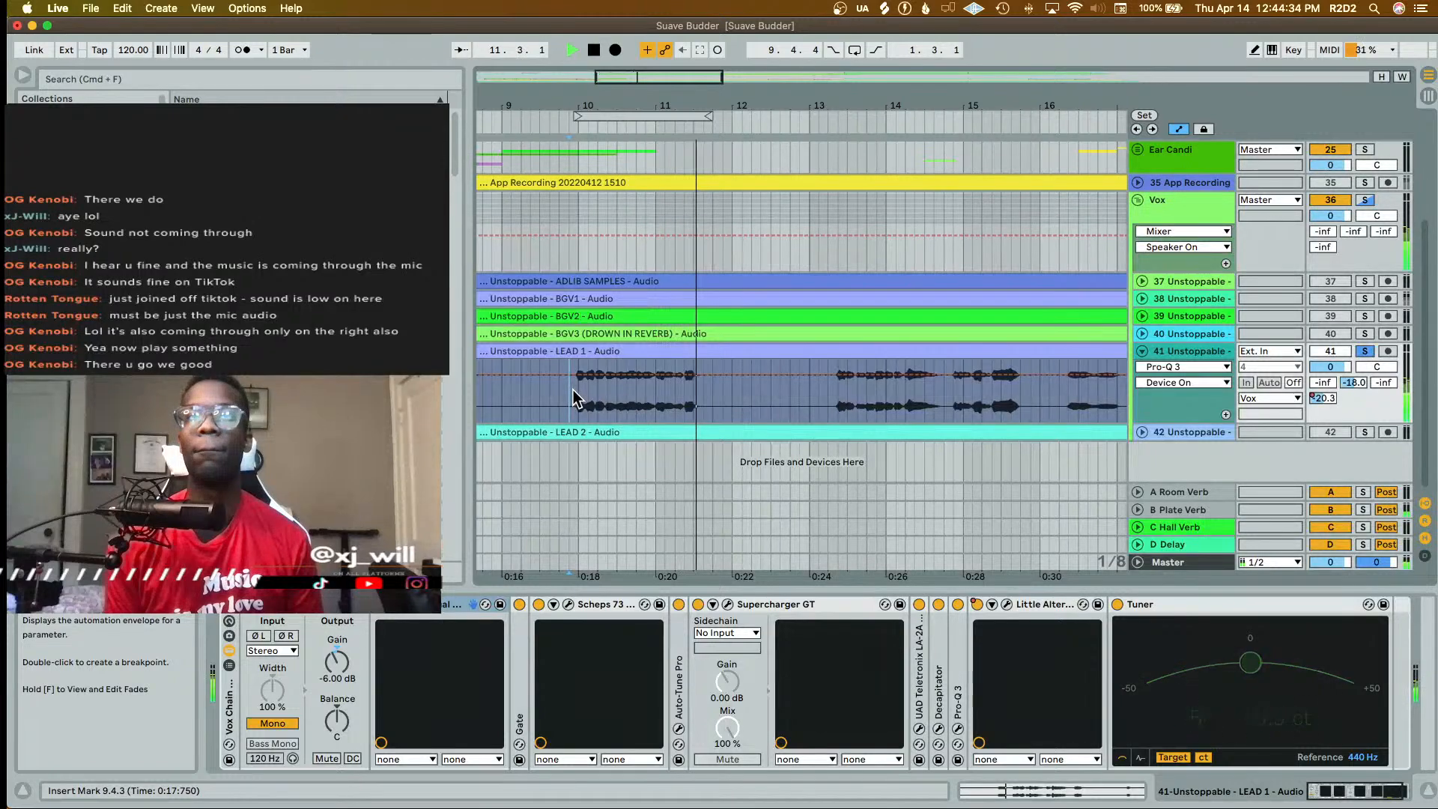
click(1365, 351)
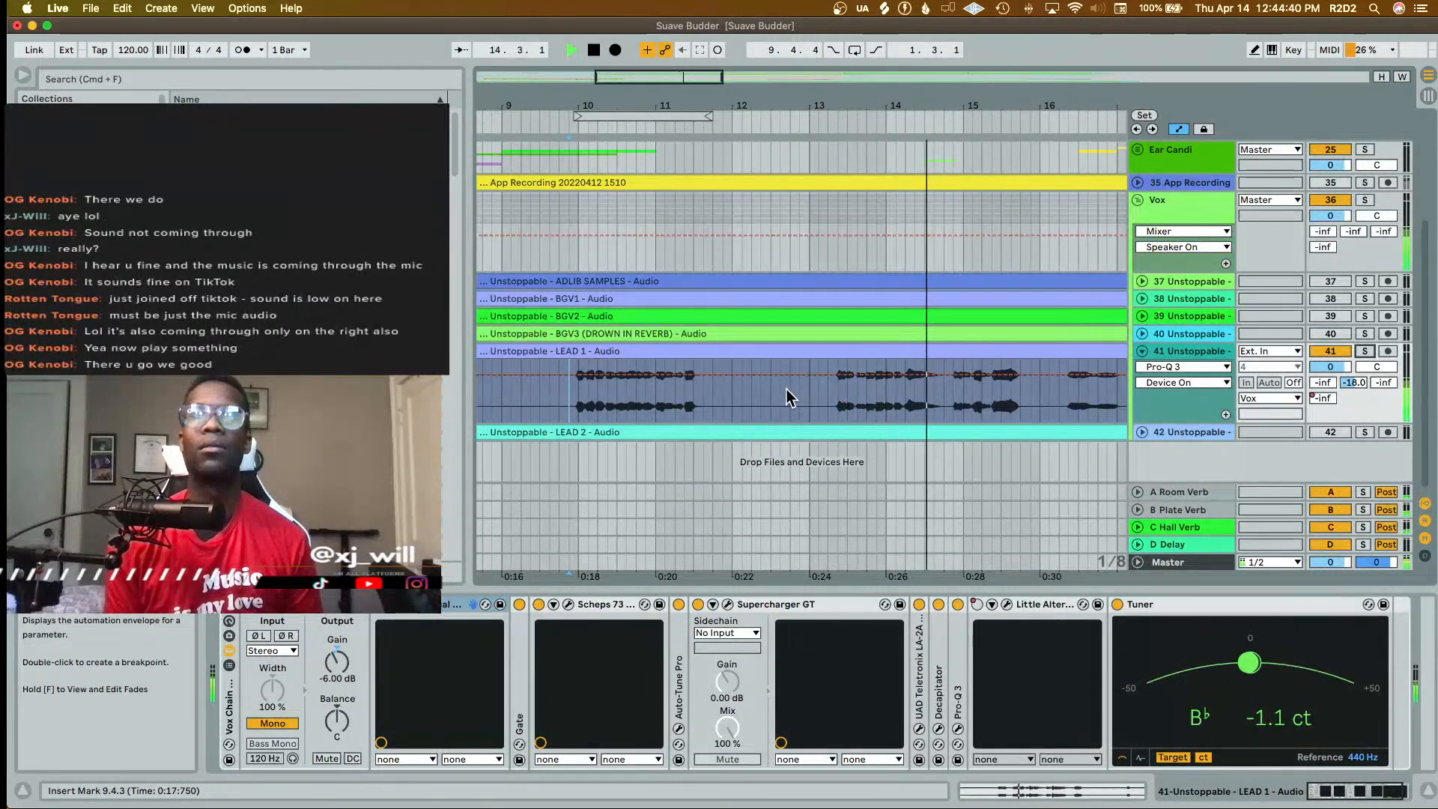
scroll(803, 407, down, 5)
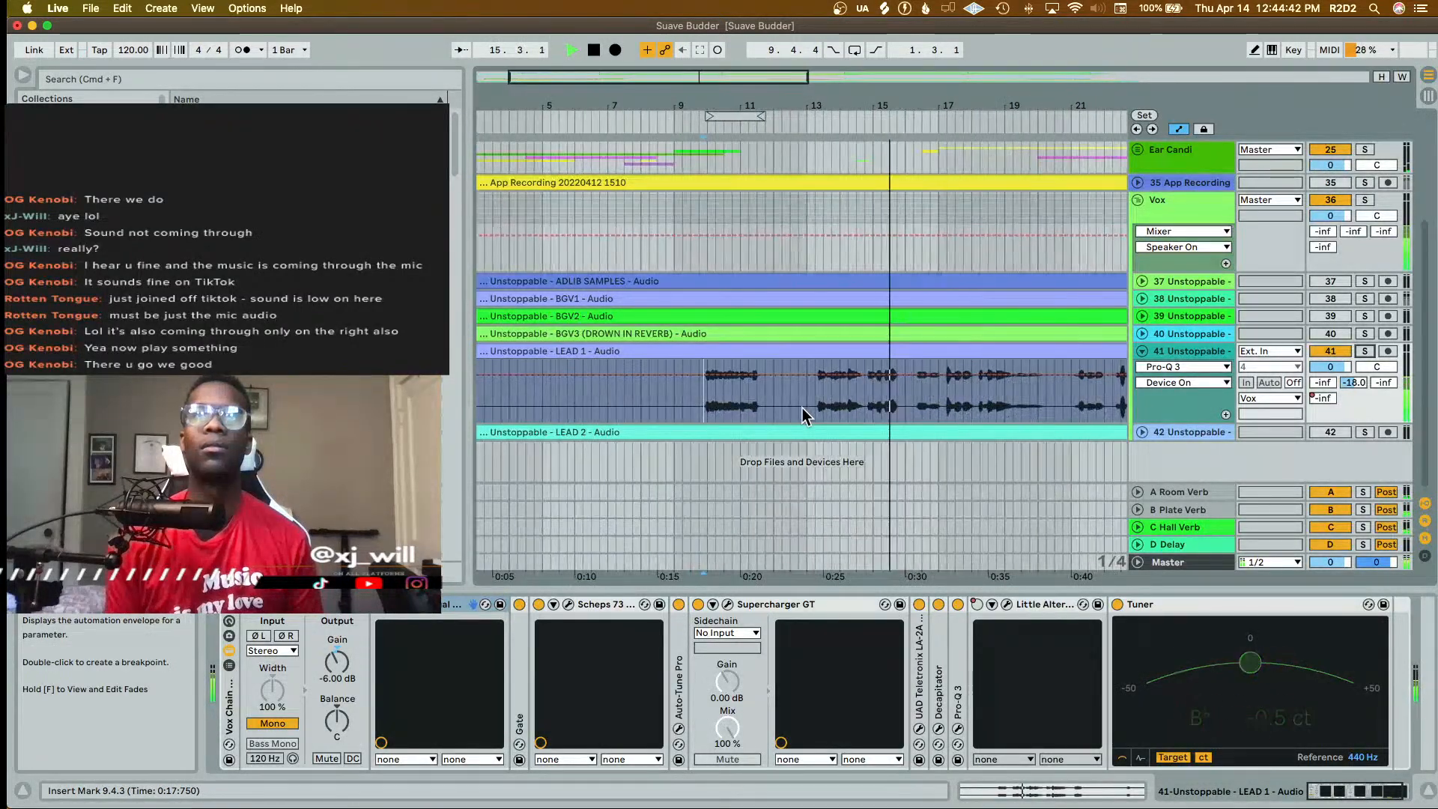
scroll(802, 407, right, 4)
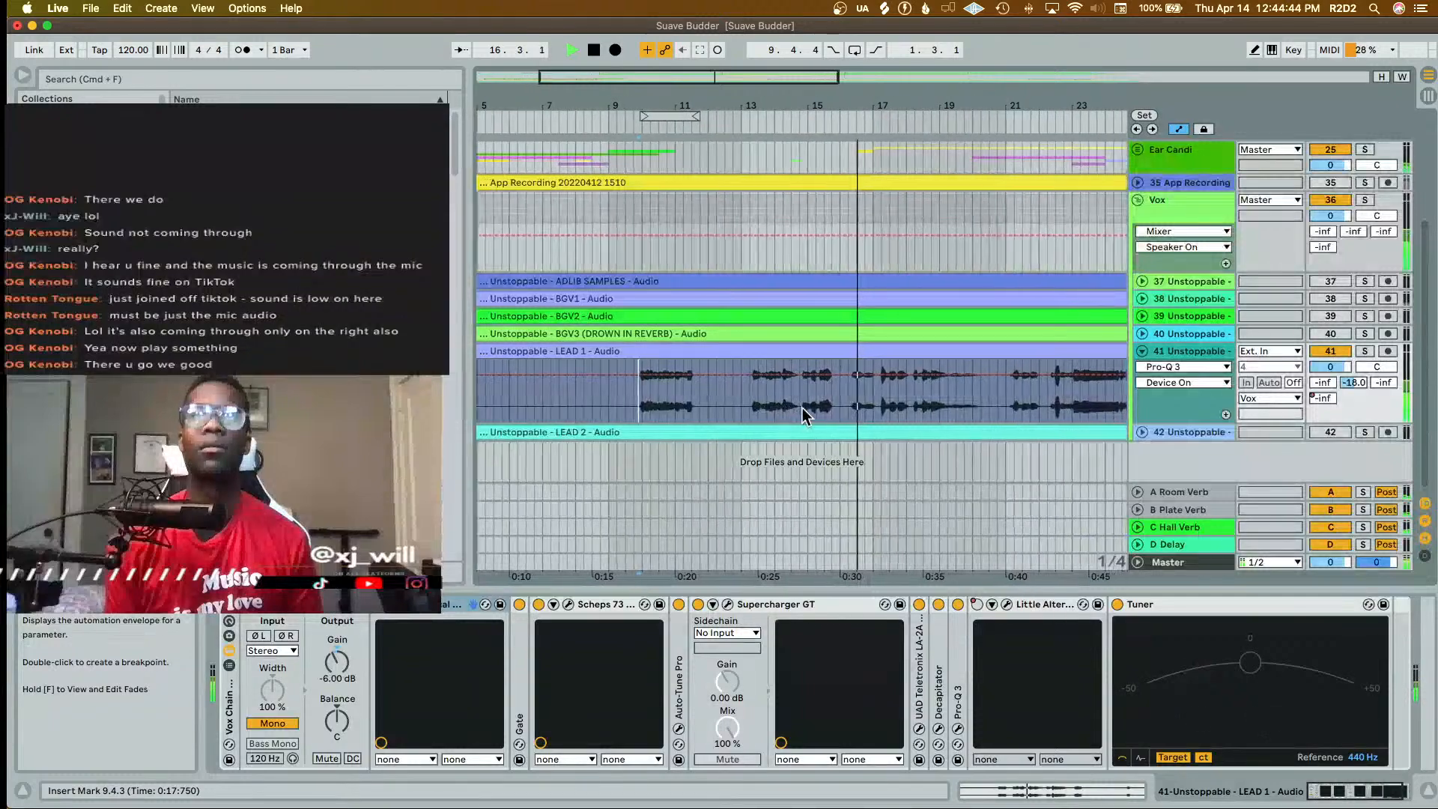
scroll(802, 407, up, 1)
scroll(802, 415, right, 2)
scroll(802, 416, down, 1)
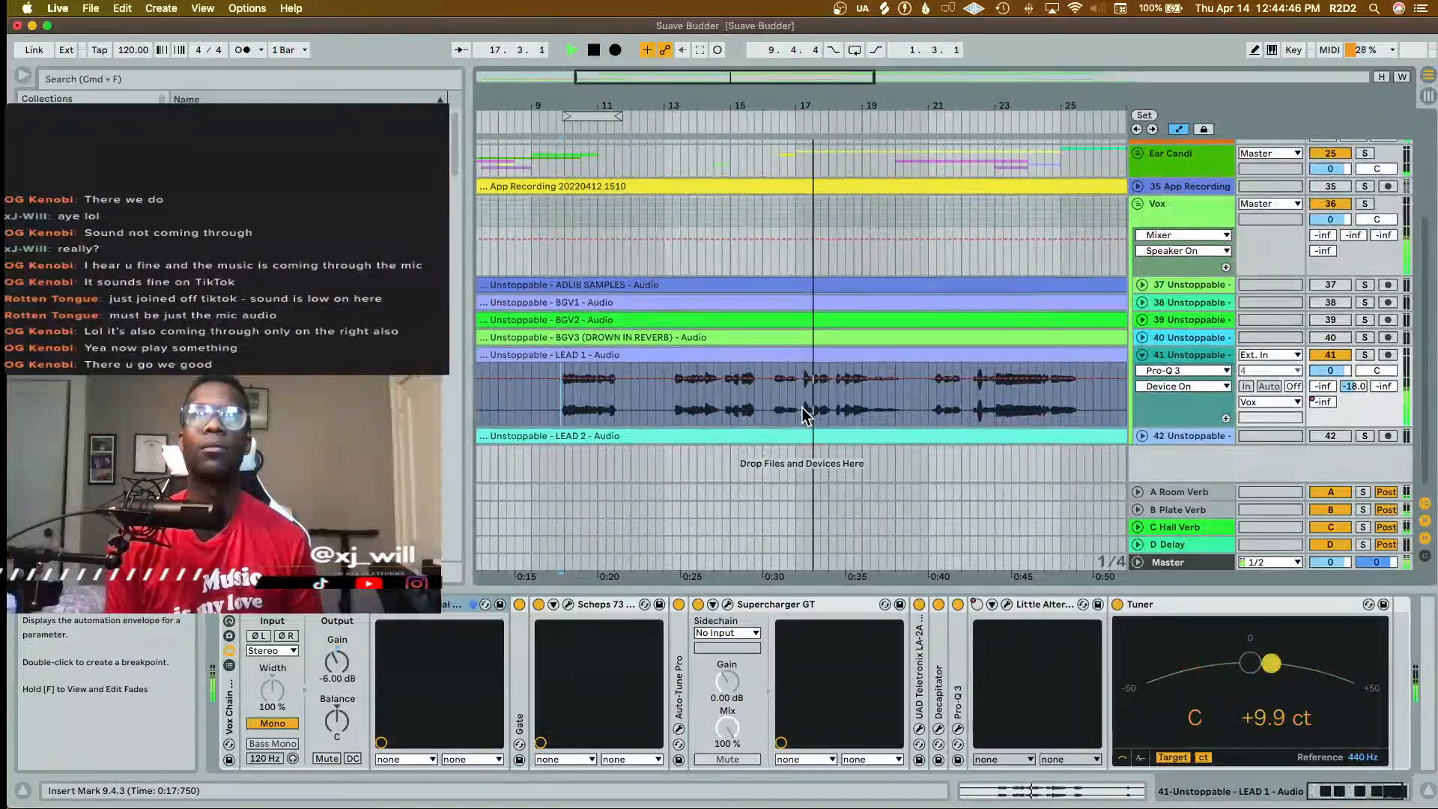
scroll(767, 411, up, 5)
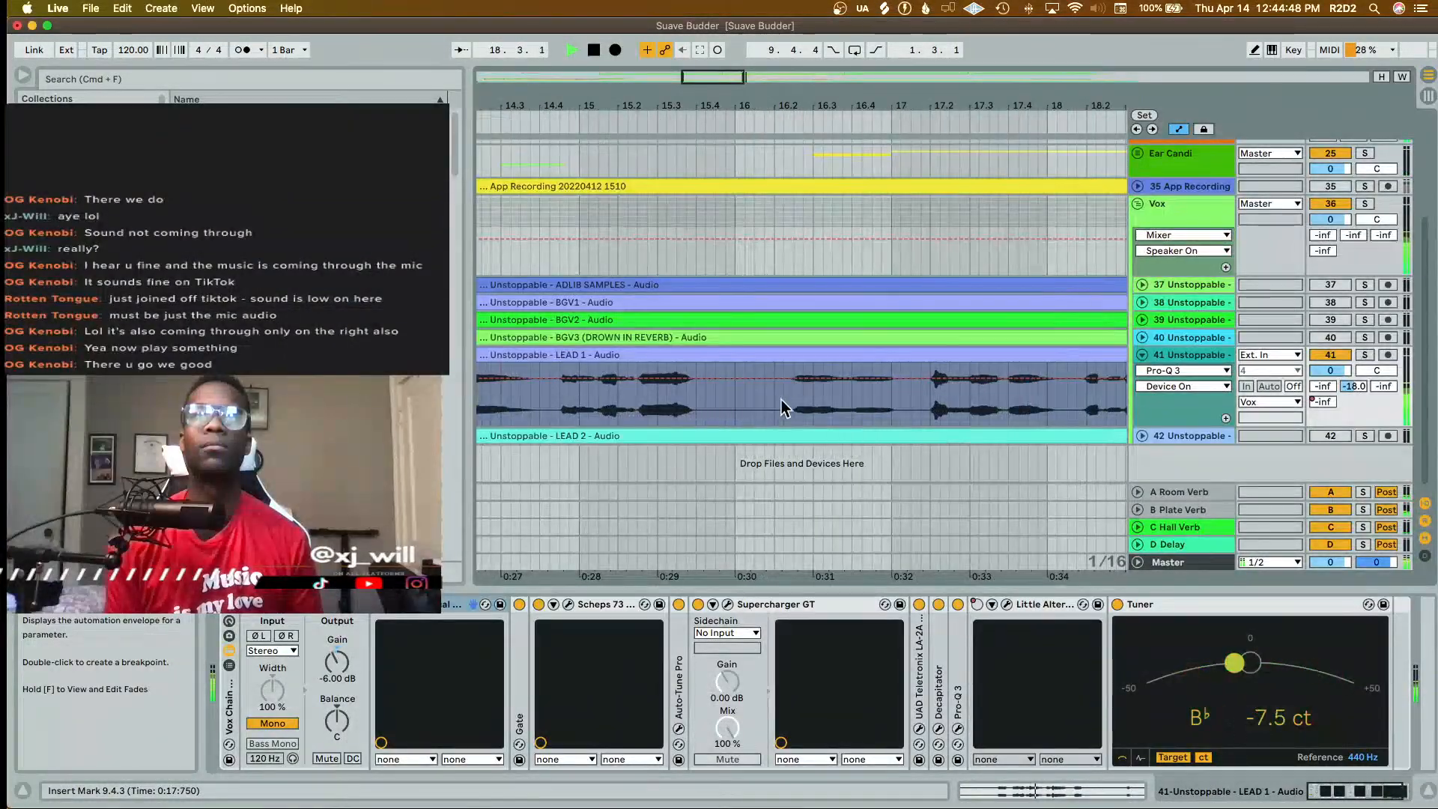
scroll(788, 397, down, 6)
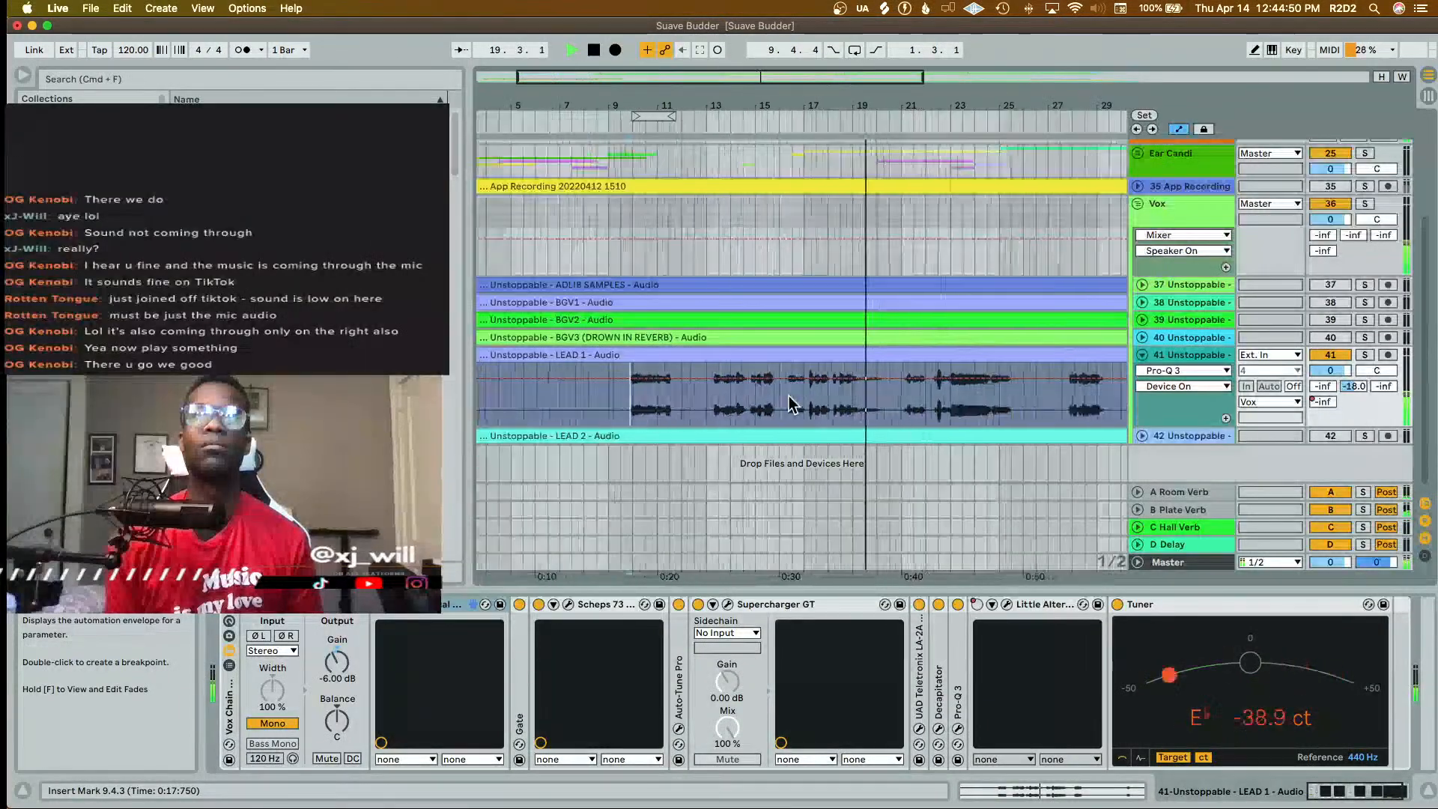
- Turn LEAD 1's B-Plate Verb send down to -inf, set its C-Hall Verb send to -17.2 dB, and replay from 9.4.3
key(space)
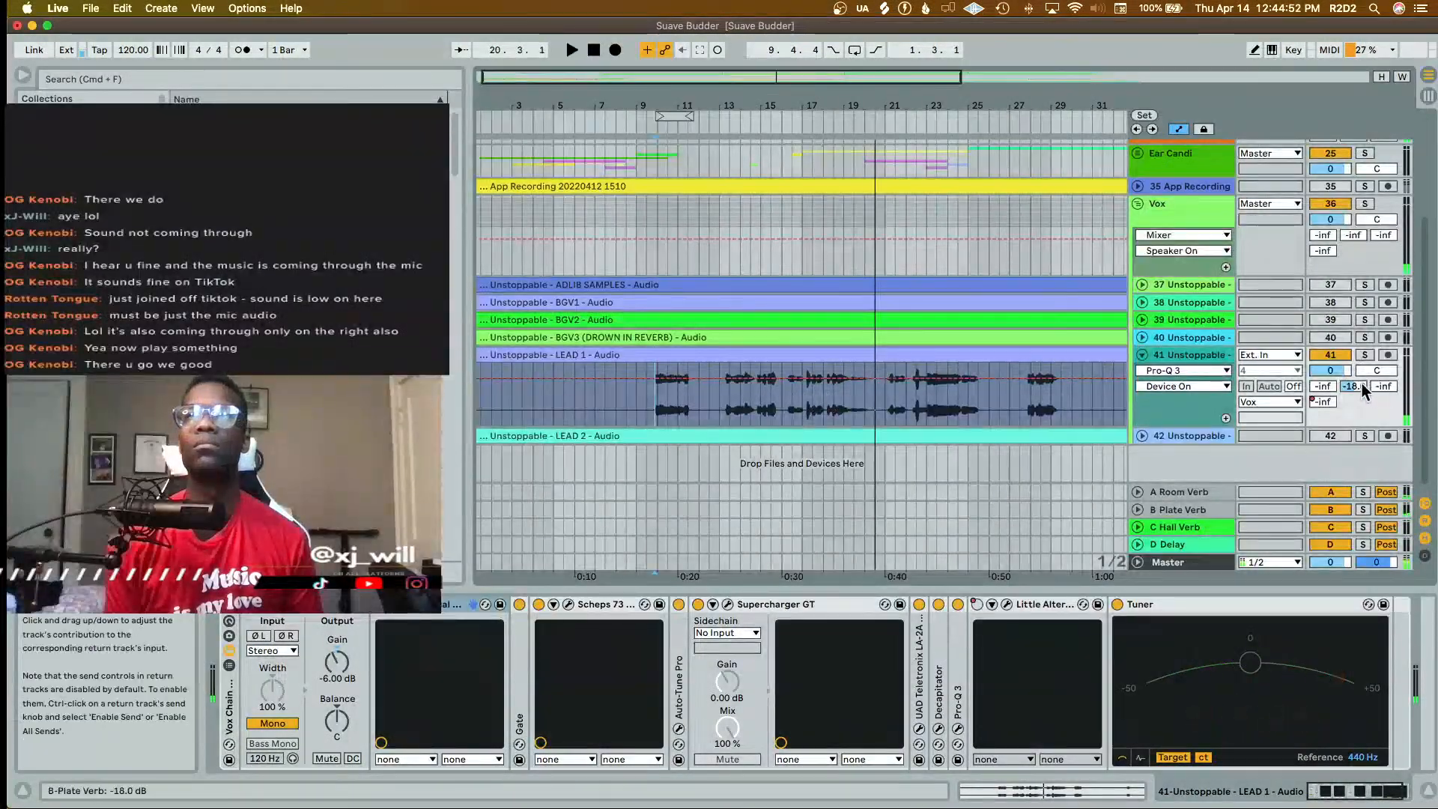
double_click(1365, 384)
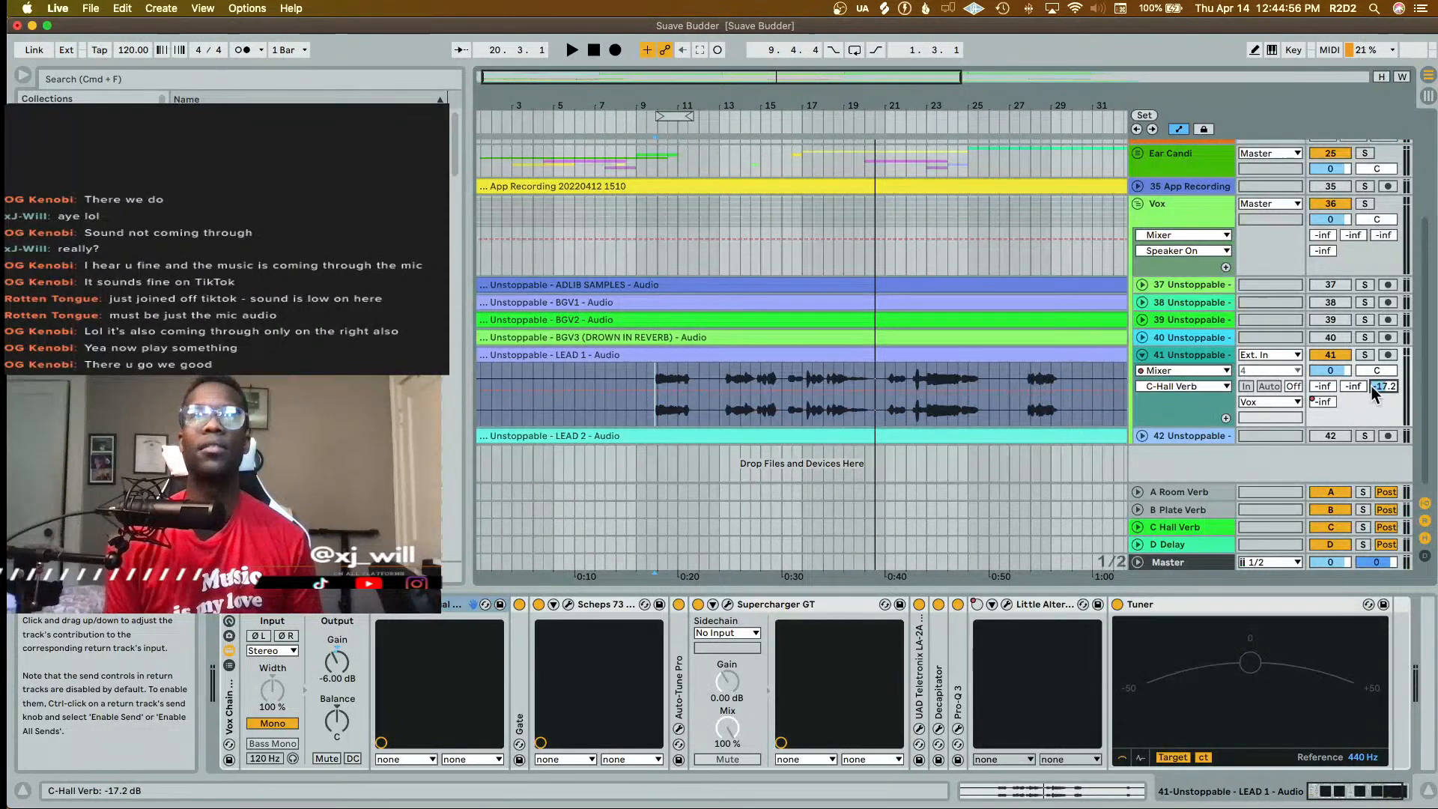
key(space)
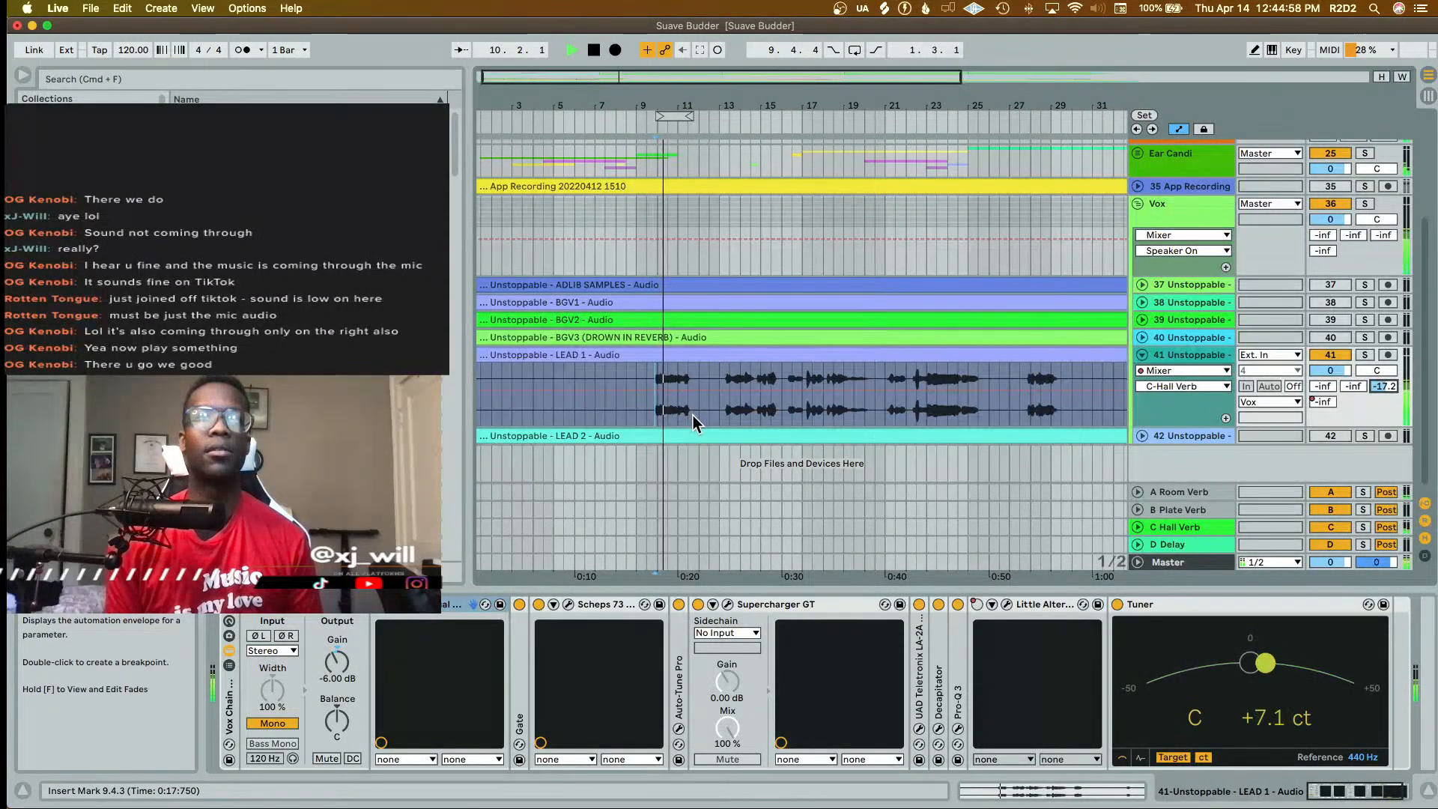
- Solo LEAD 1, lower its C-Hall Verb send to -20.3 dB, and replay the vocal from 9.4.3
click(1365, 354)
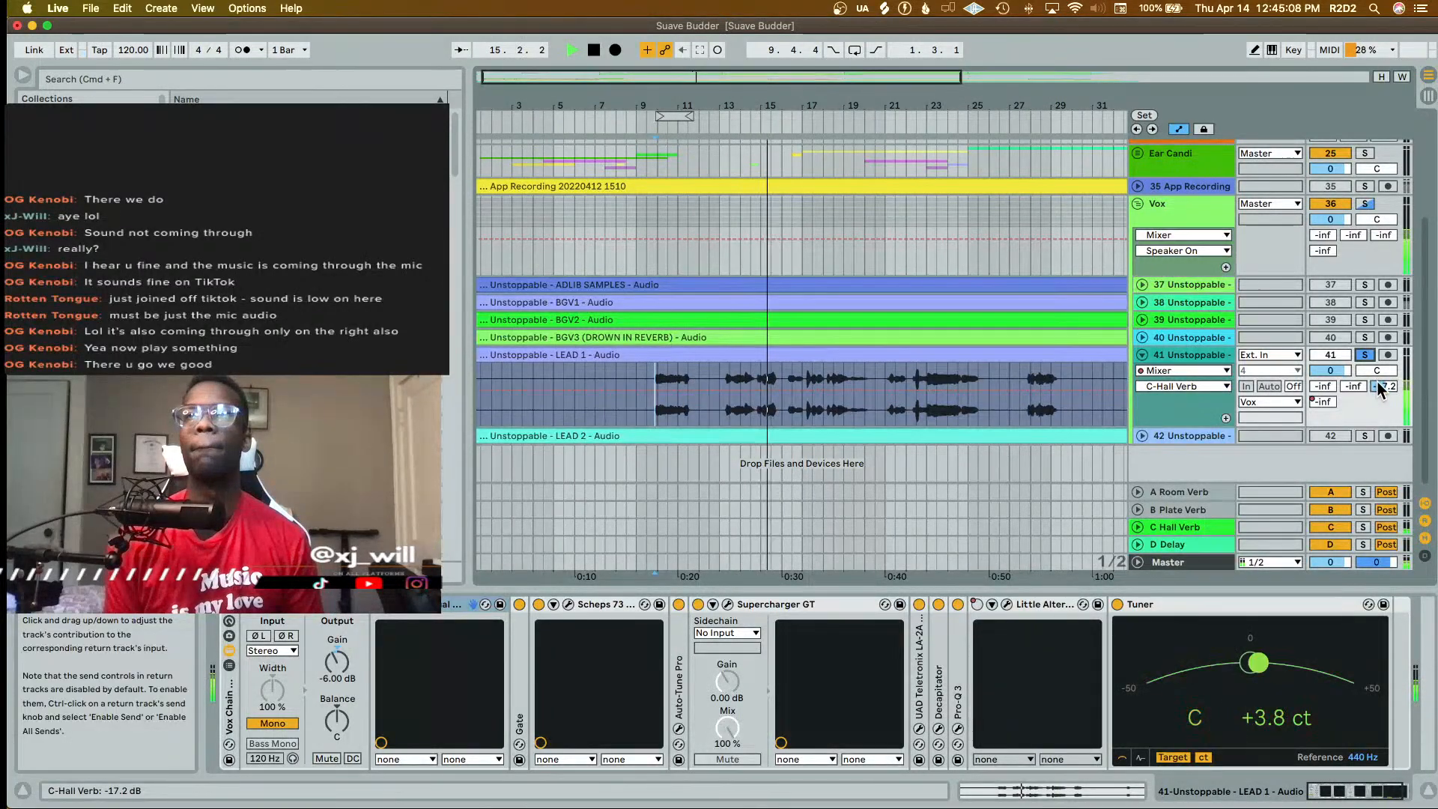
drag(1376, 380, 1377, 393)
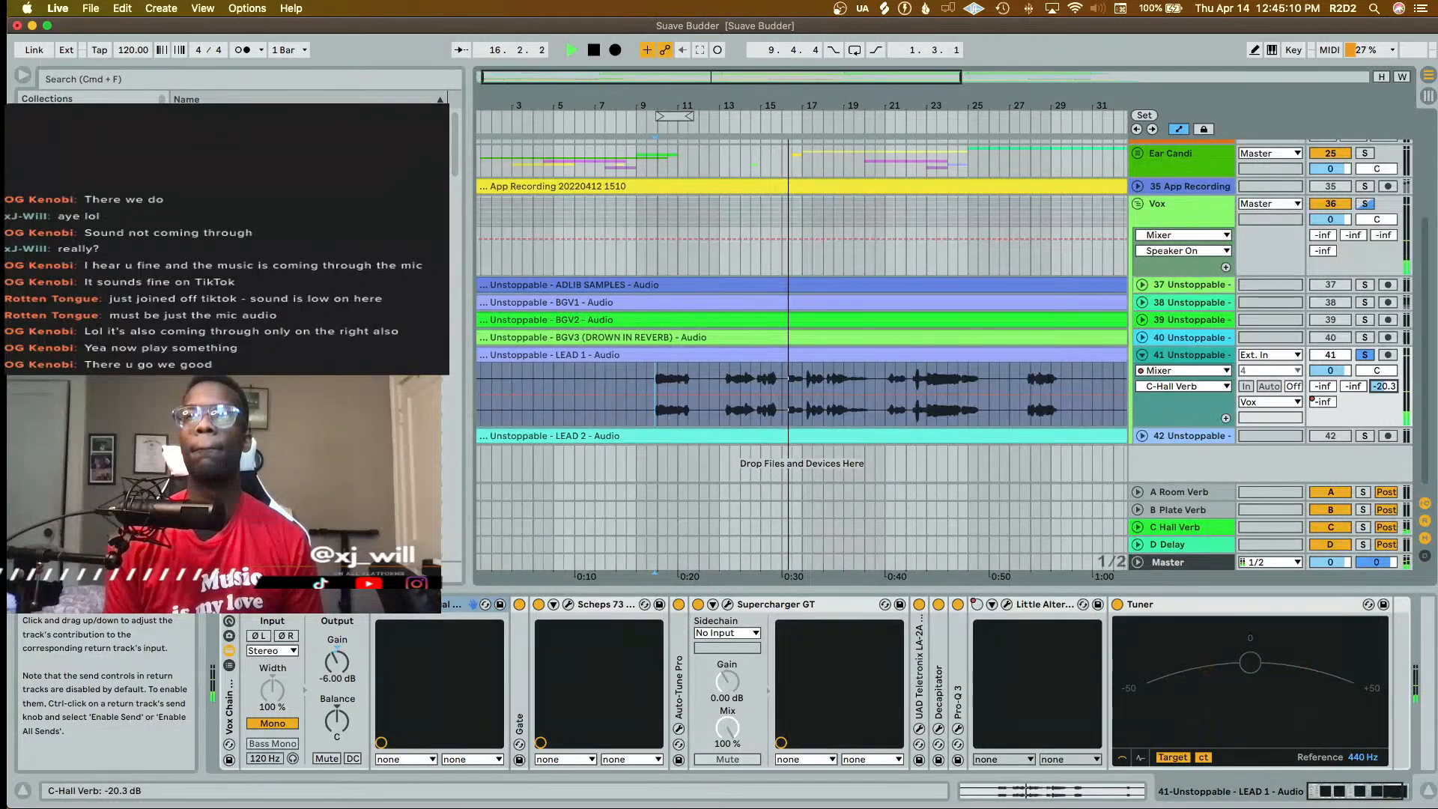
key(space)
key(space)
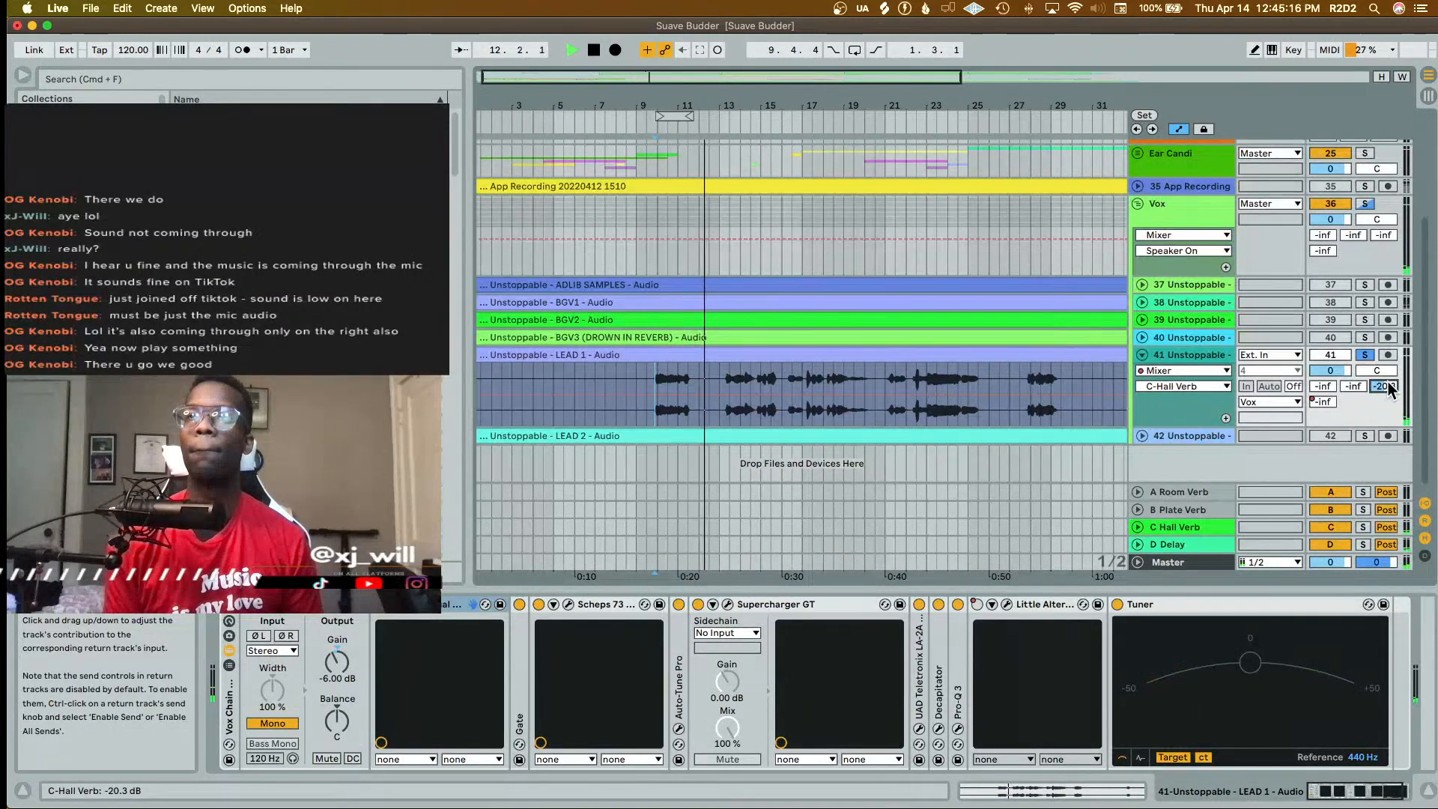
- Lower LEAD 1's C-Hall Verb send to -23.0 dB and replay the soloed vocal from 9.4.3
key(space)
drag(1382, 382, 1382, 397)
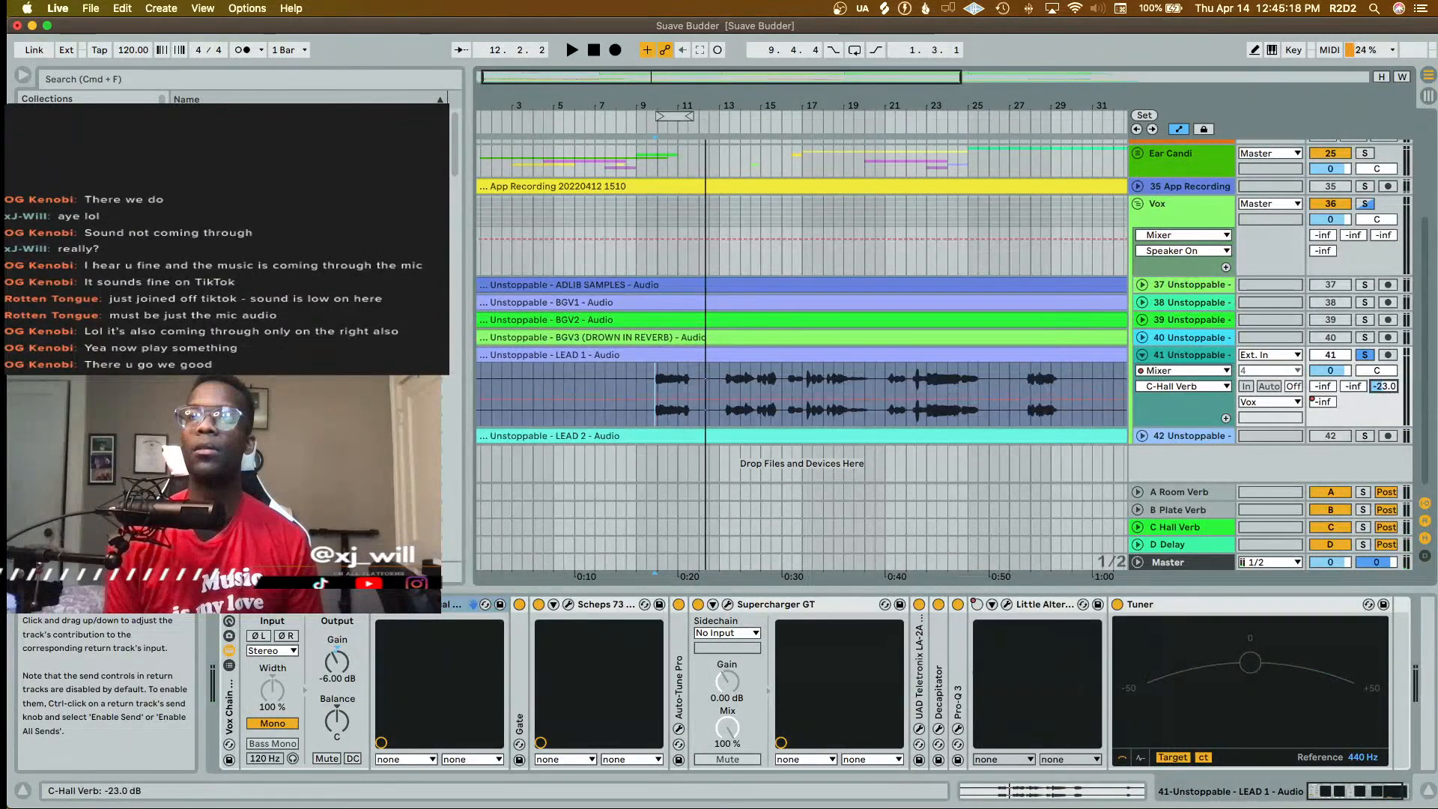
key(space)
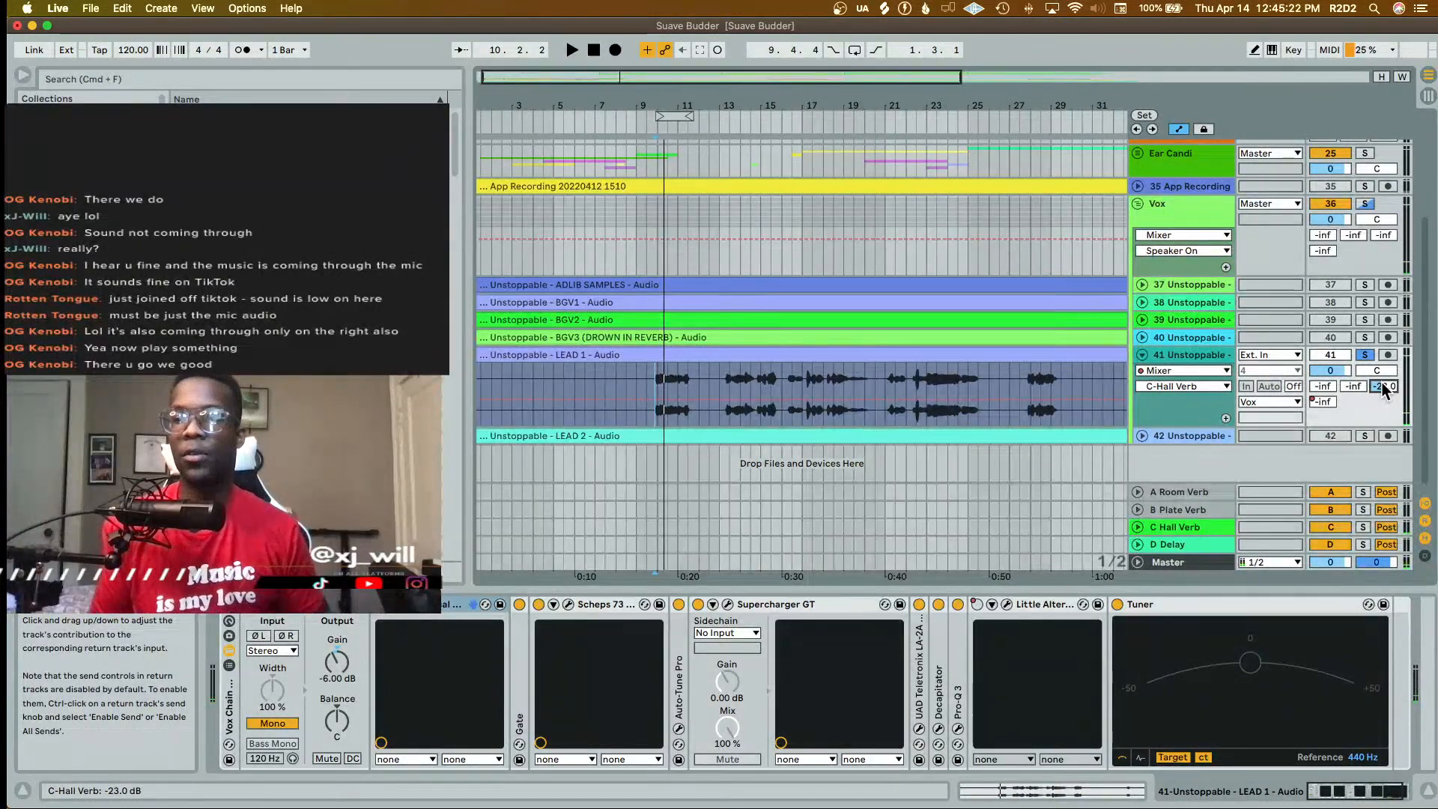
key(space)
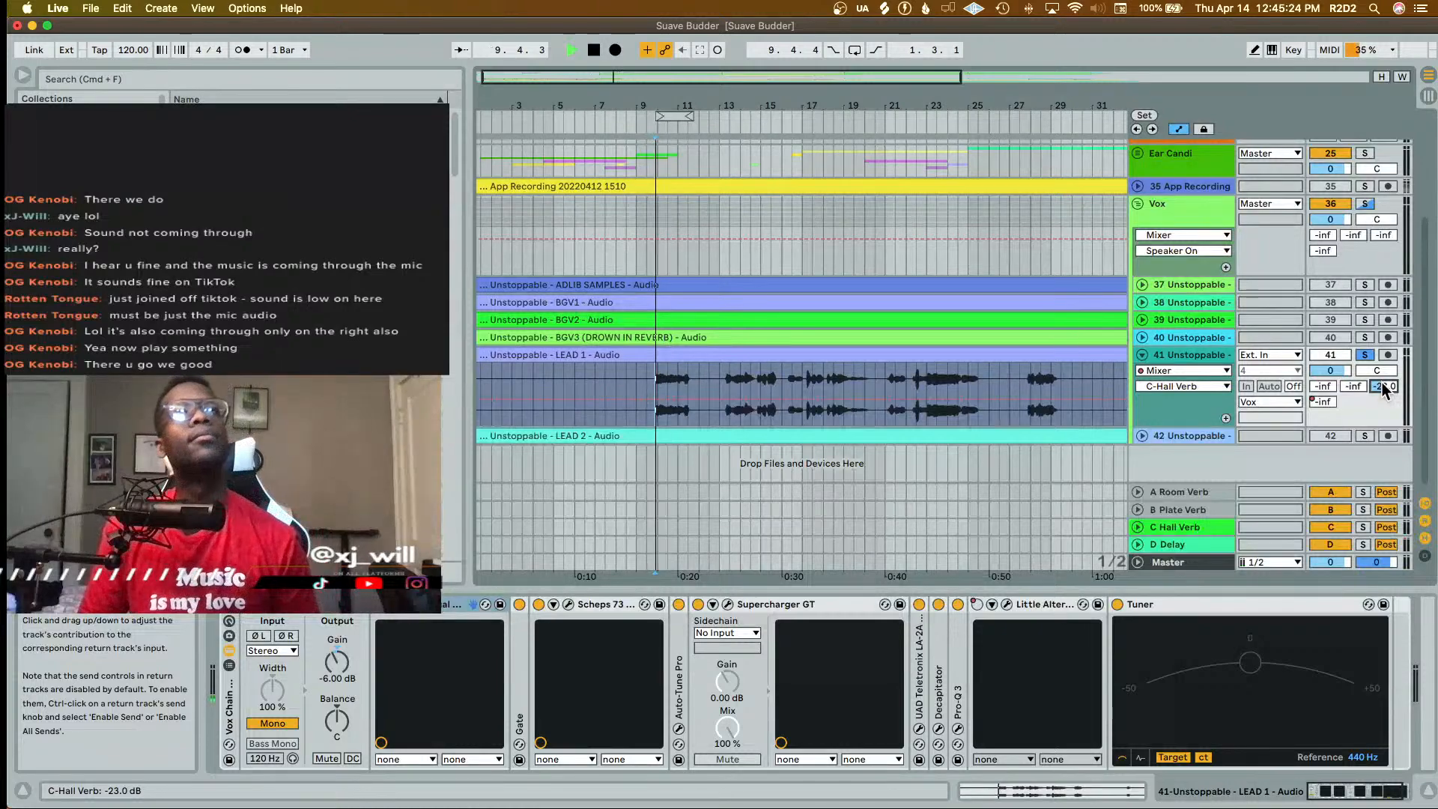
key(space)
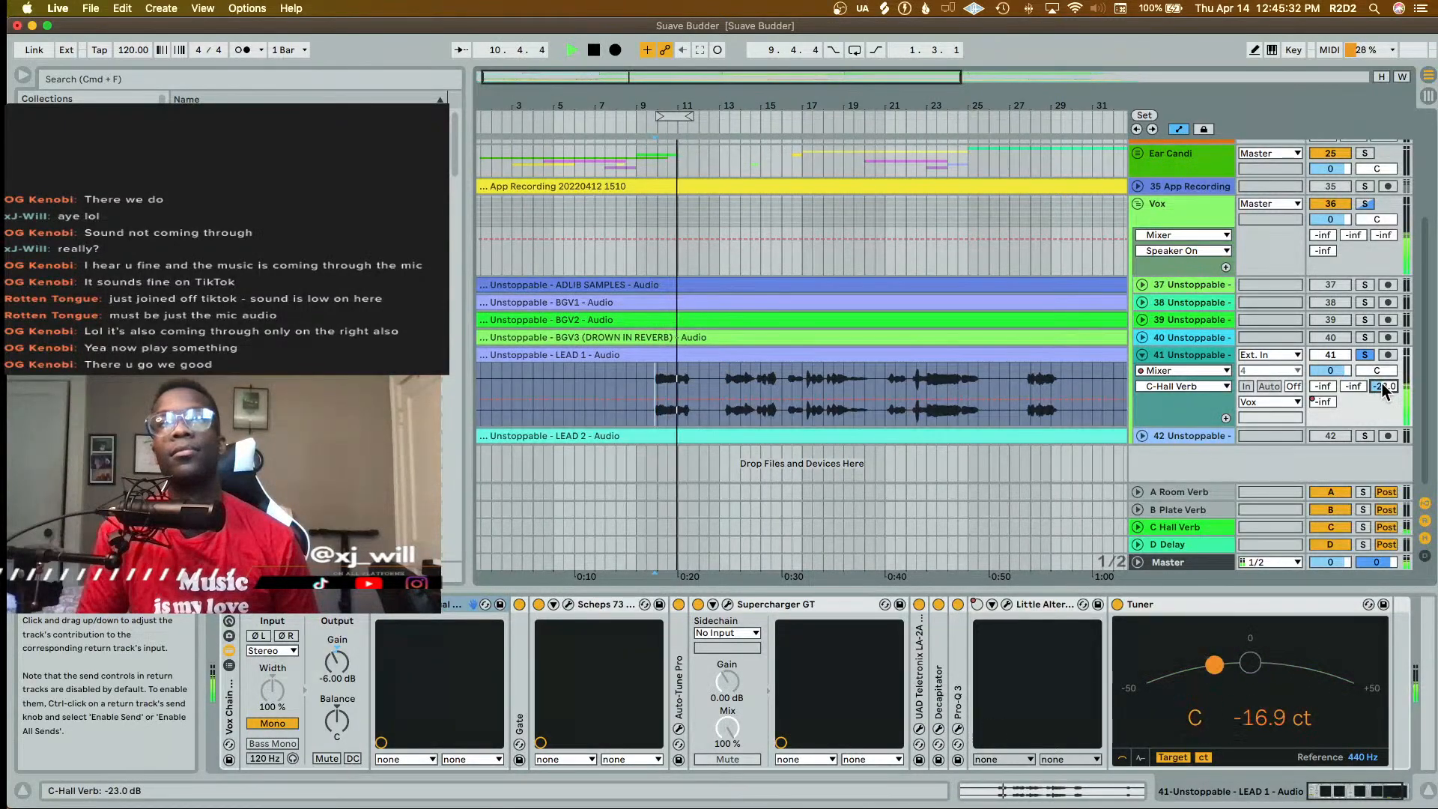
- Raise LEAD 1's C-Hall Verb send to -20.3 dB and unsolo the track during playback to hear it against the full mix
drag(1384, 391, 1384, 374)
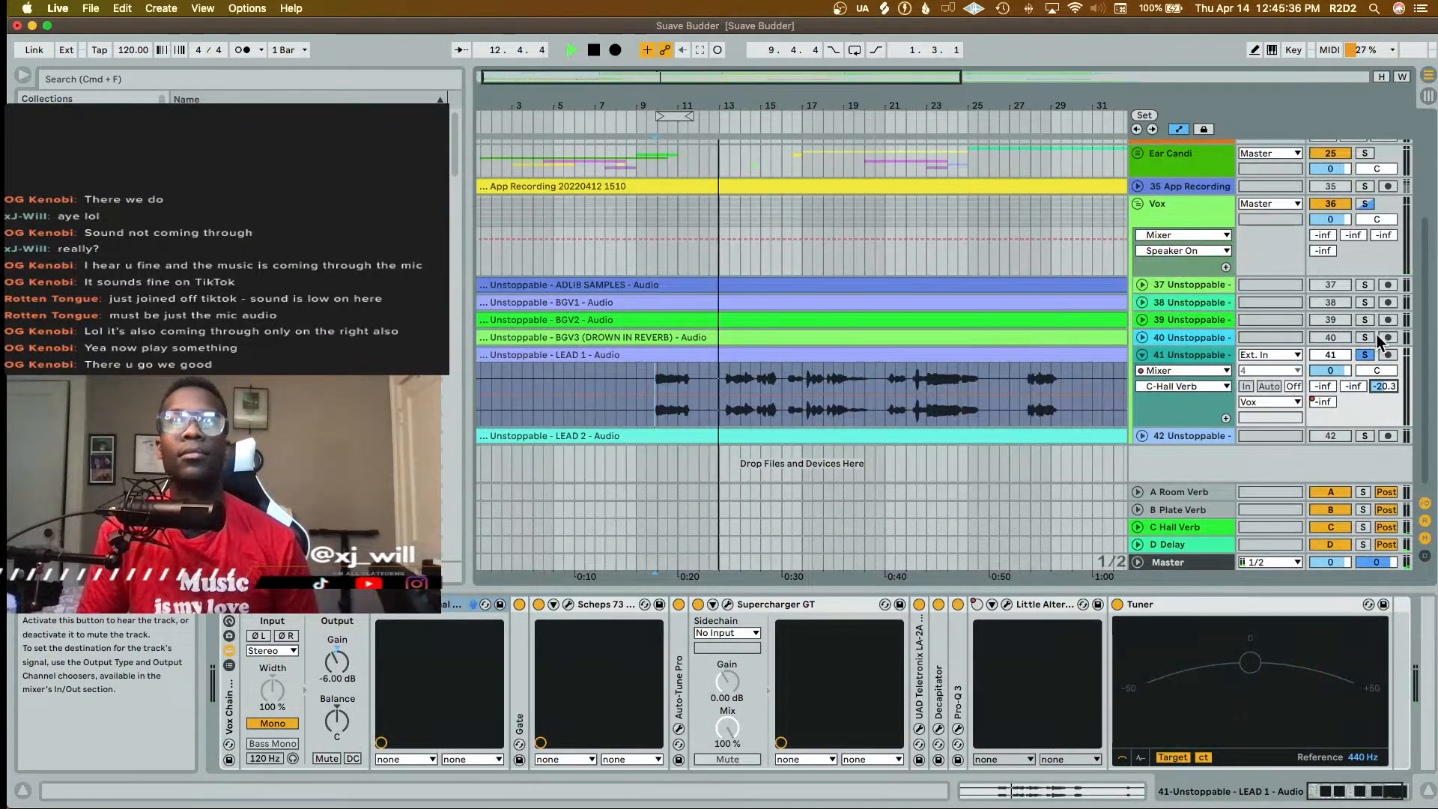
click(1364, 354)
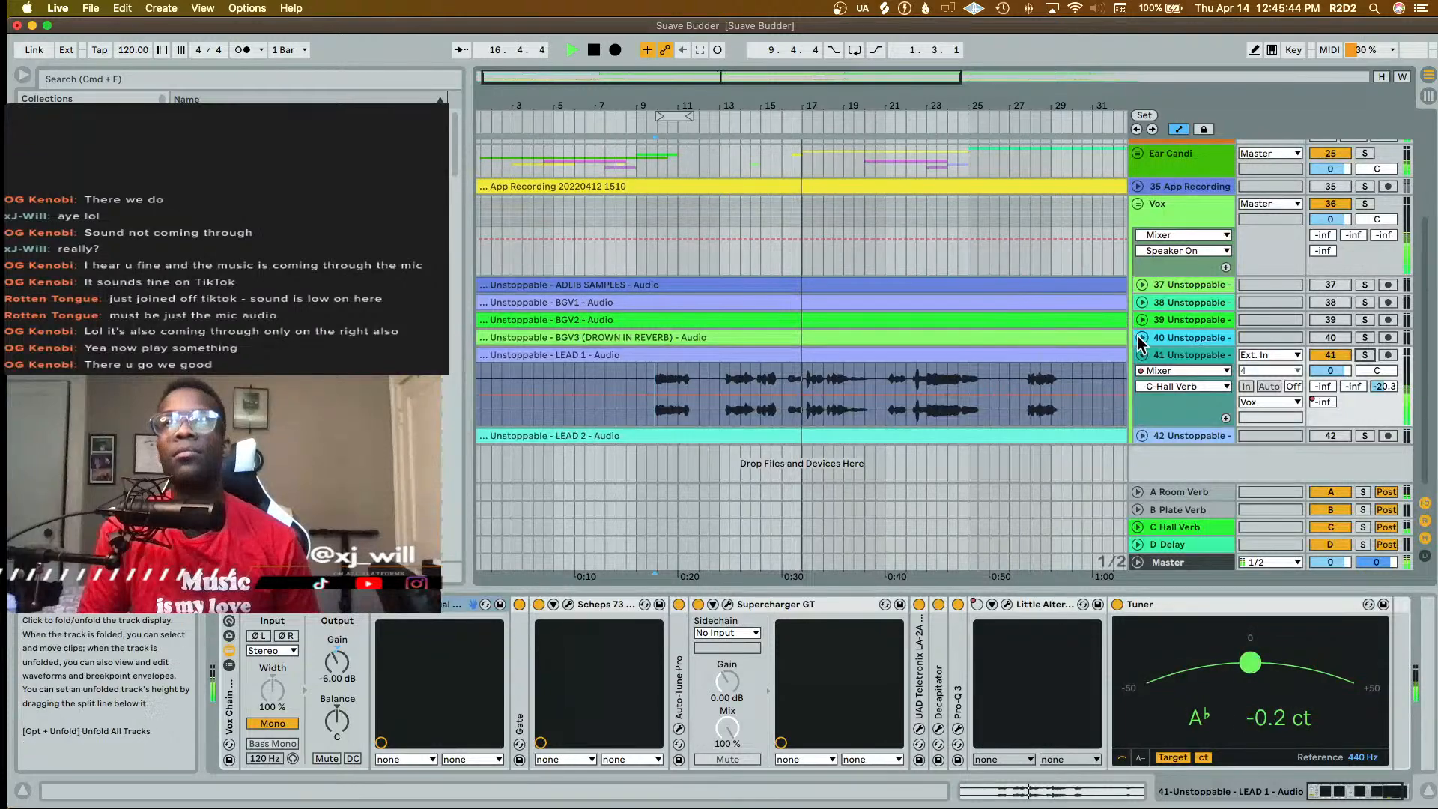
key(minus)
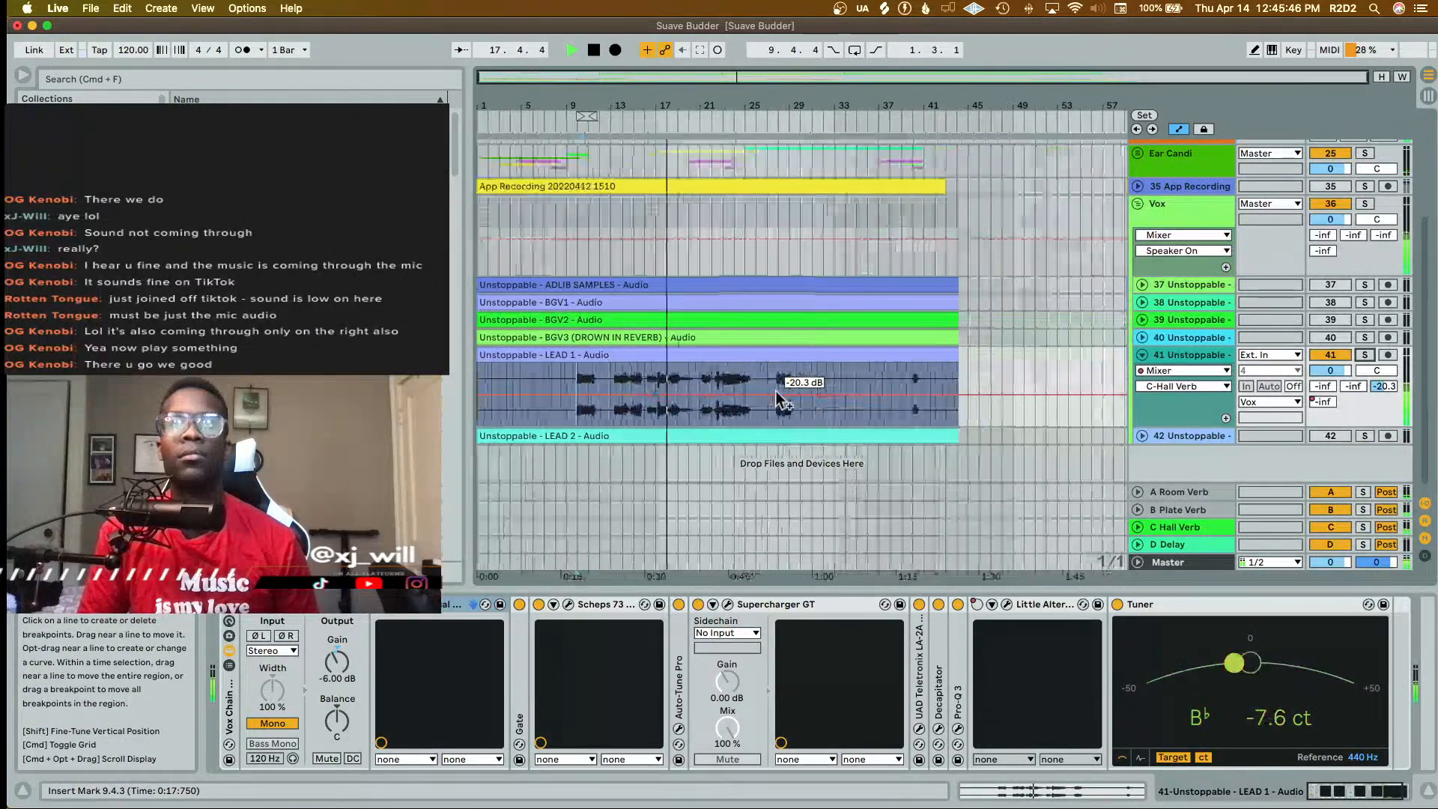
key(a)
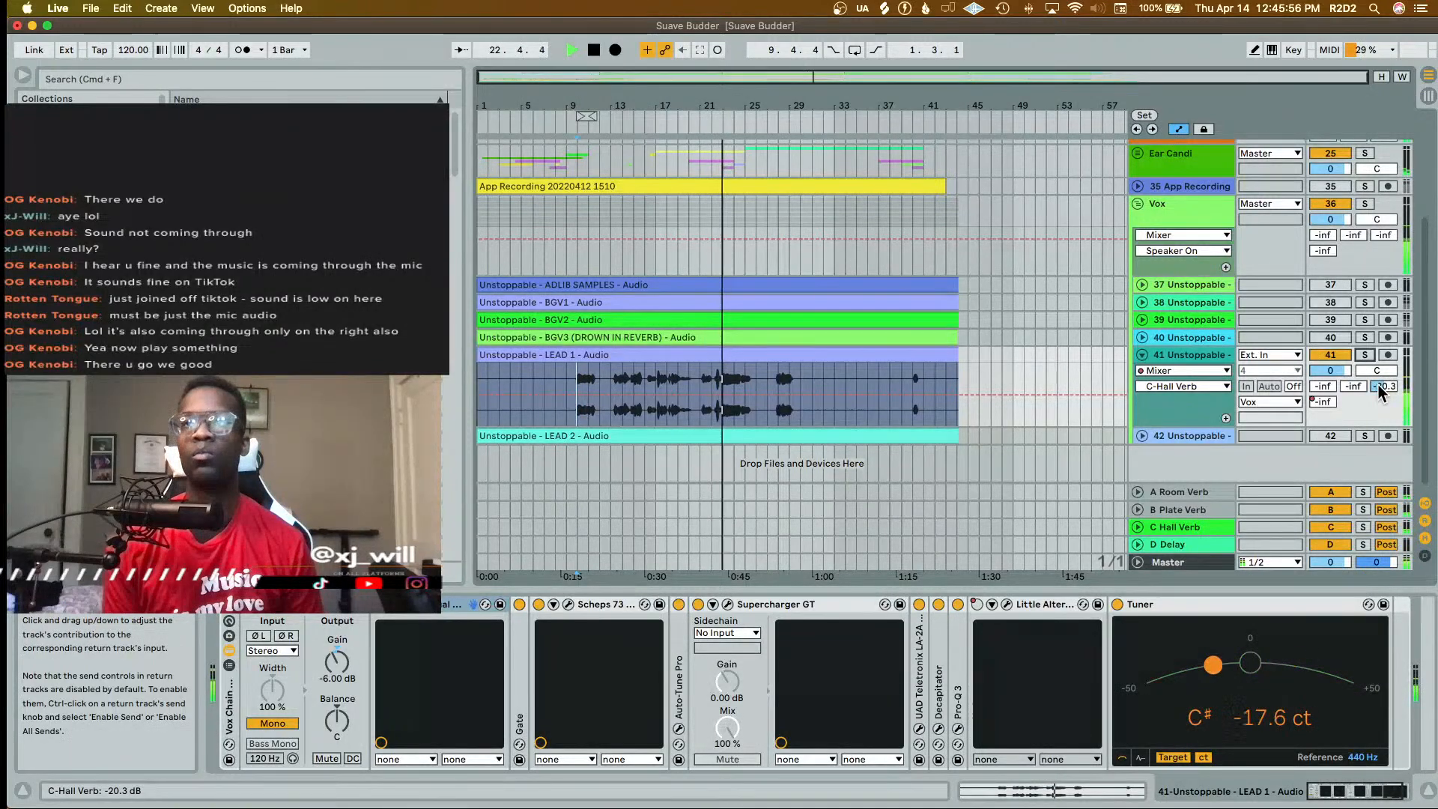
- Solo LEAD 1 and set its C-Hall Verb send to -15.0 dB while replaying the vocal from 9.4.3
click(1364, 355)
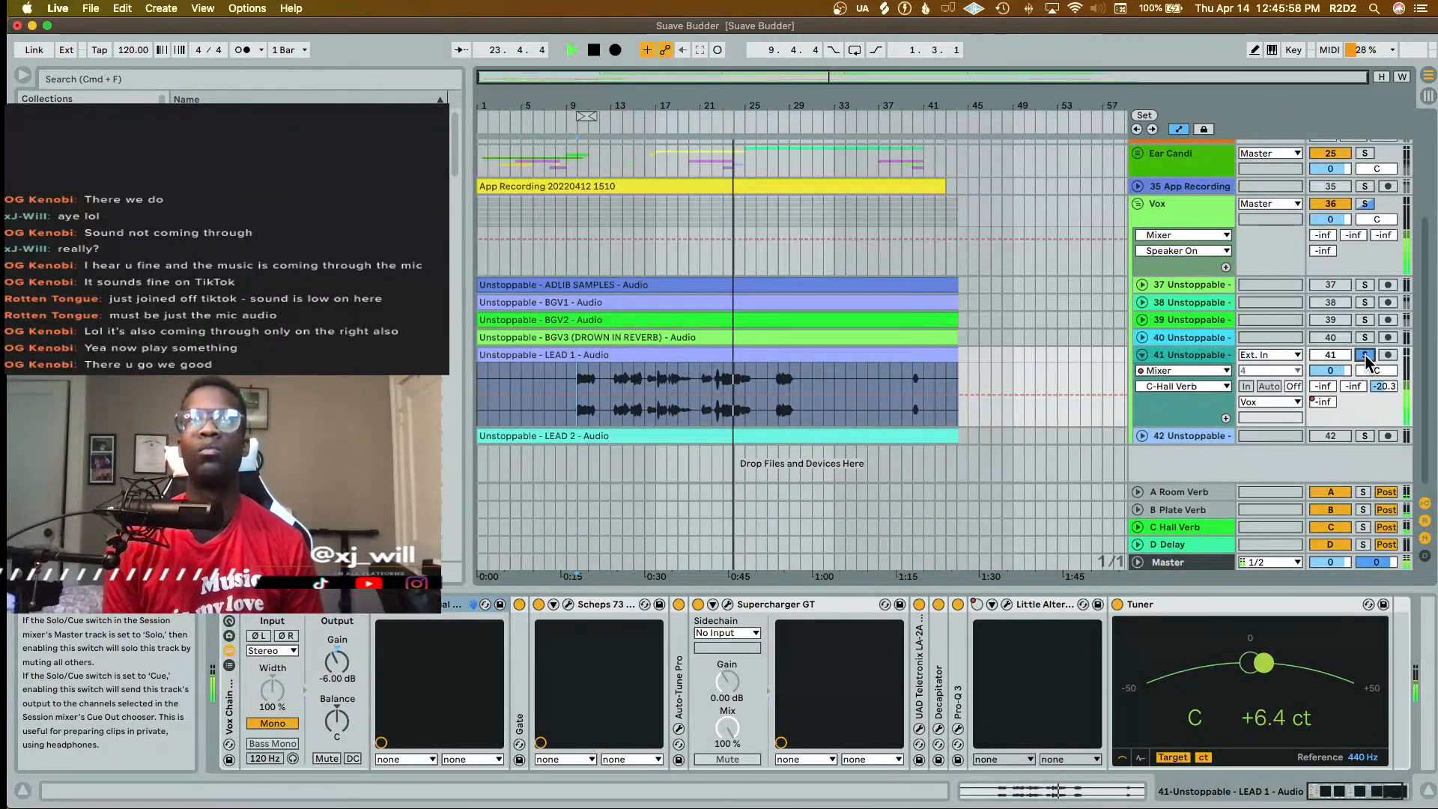
key(space)
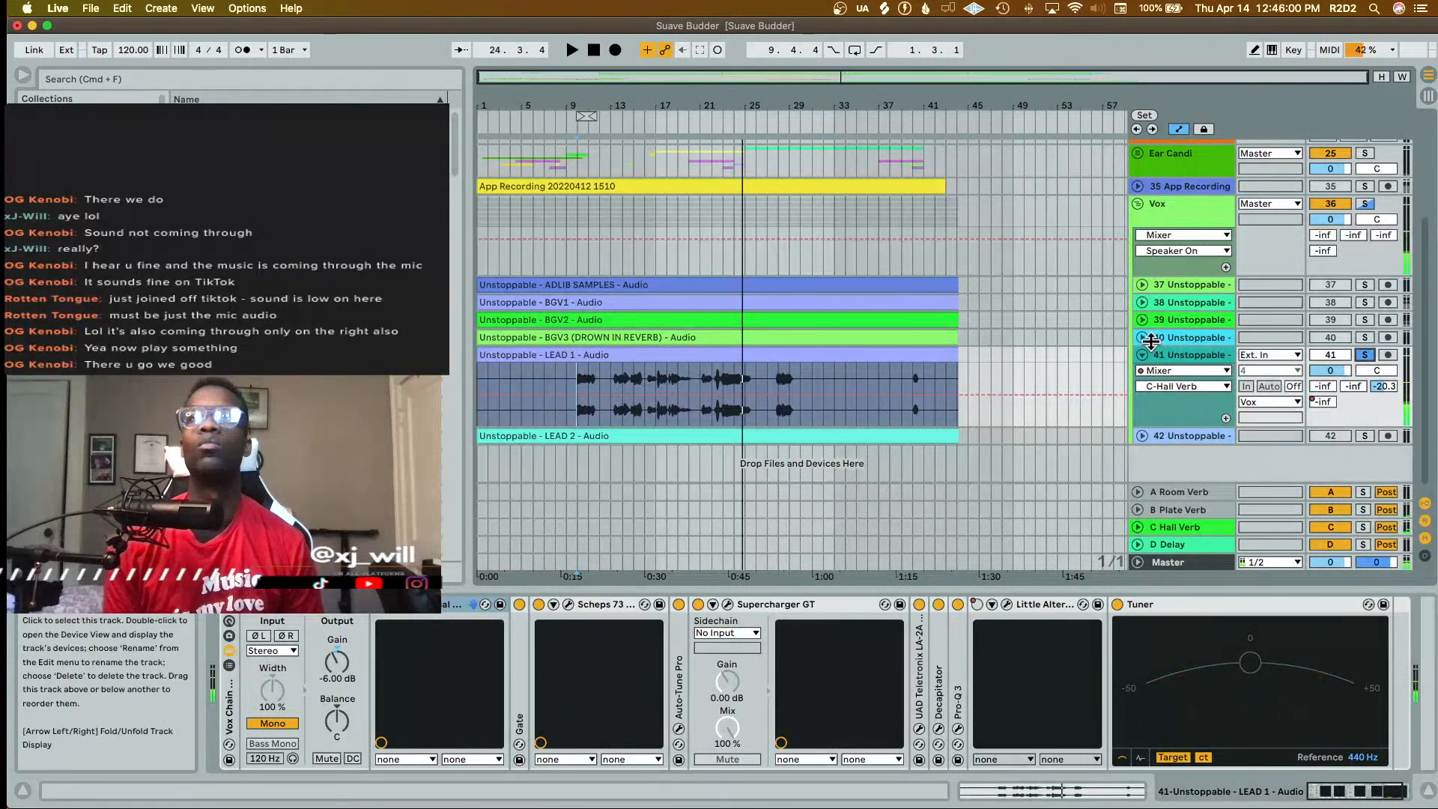
click(1147, 340)
click(1147, 339)
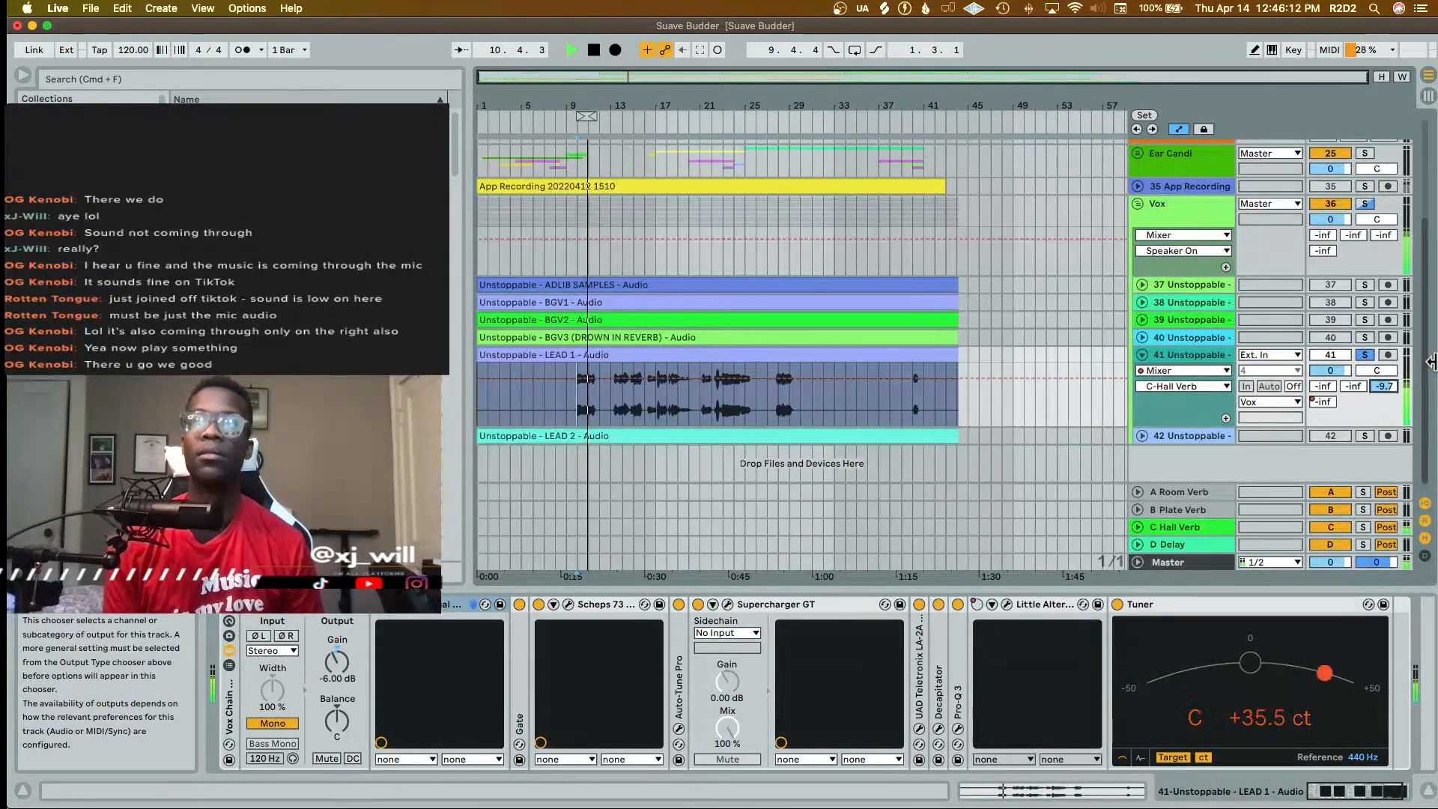
drag(1383, 386, 1383, 397)
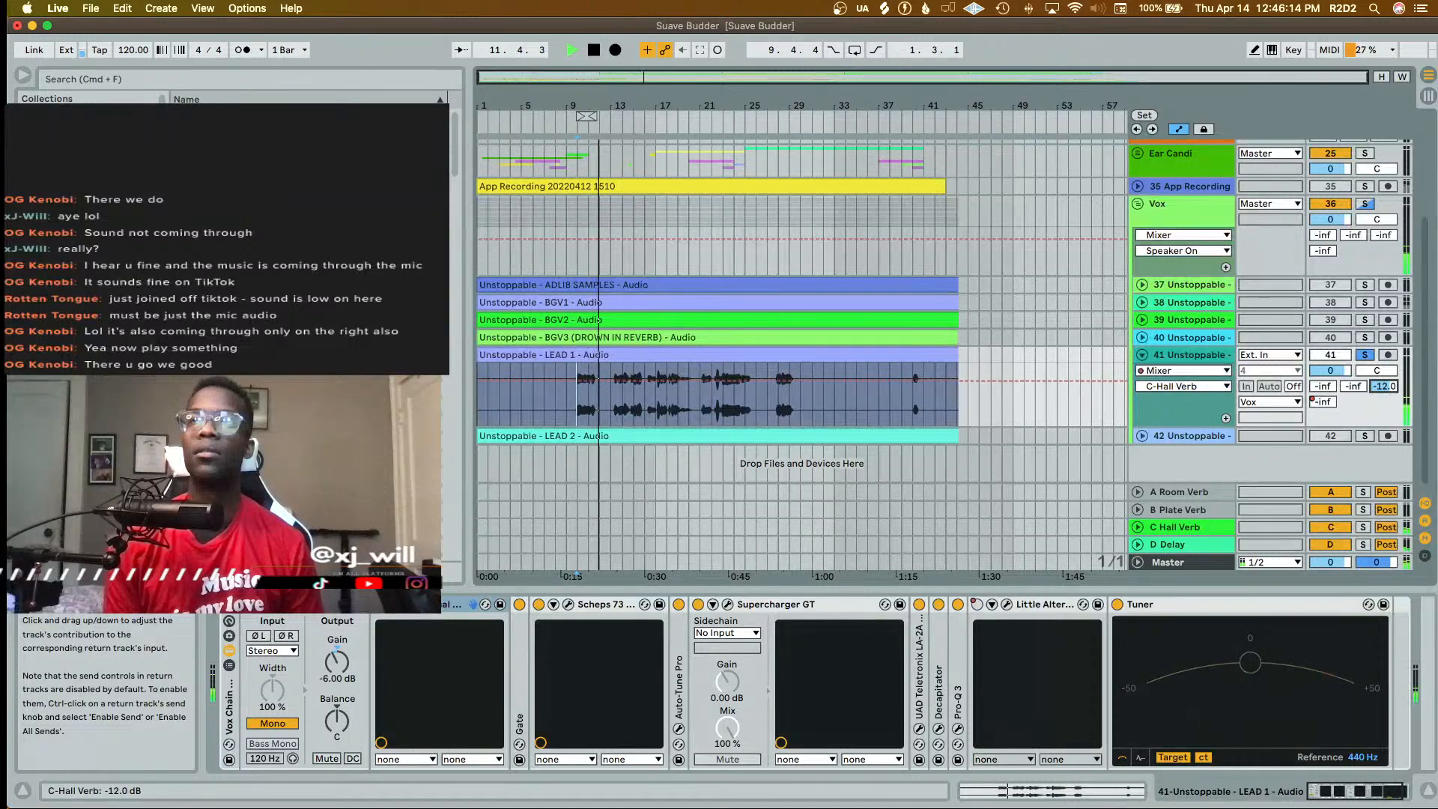
key(space)
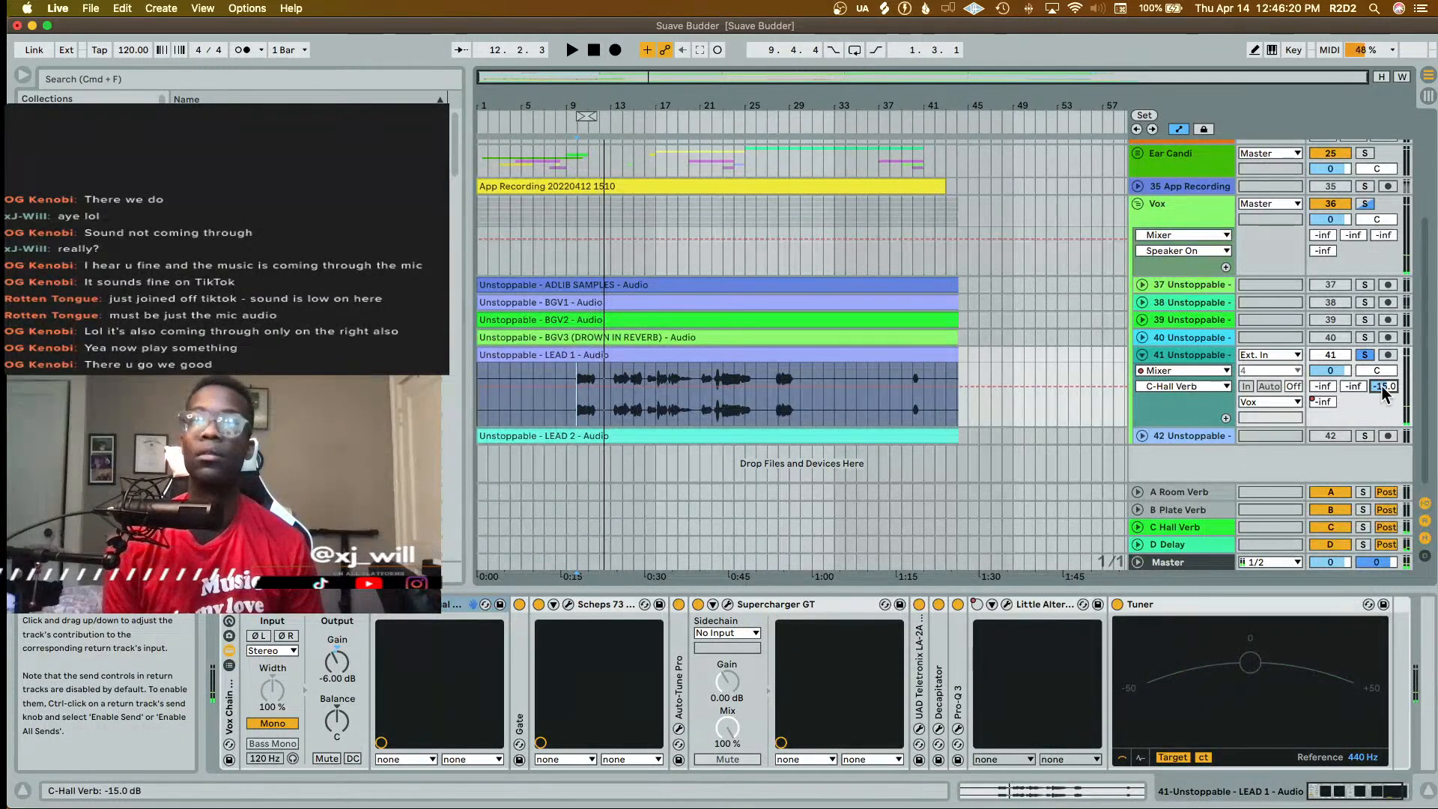
- Unsolo LEAD 1 and replay it from 9.4.3 against the full mix
click(1364, 354)
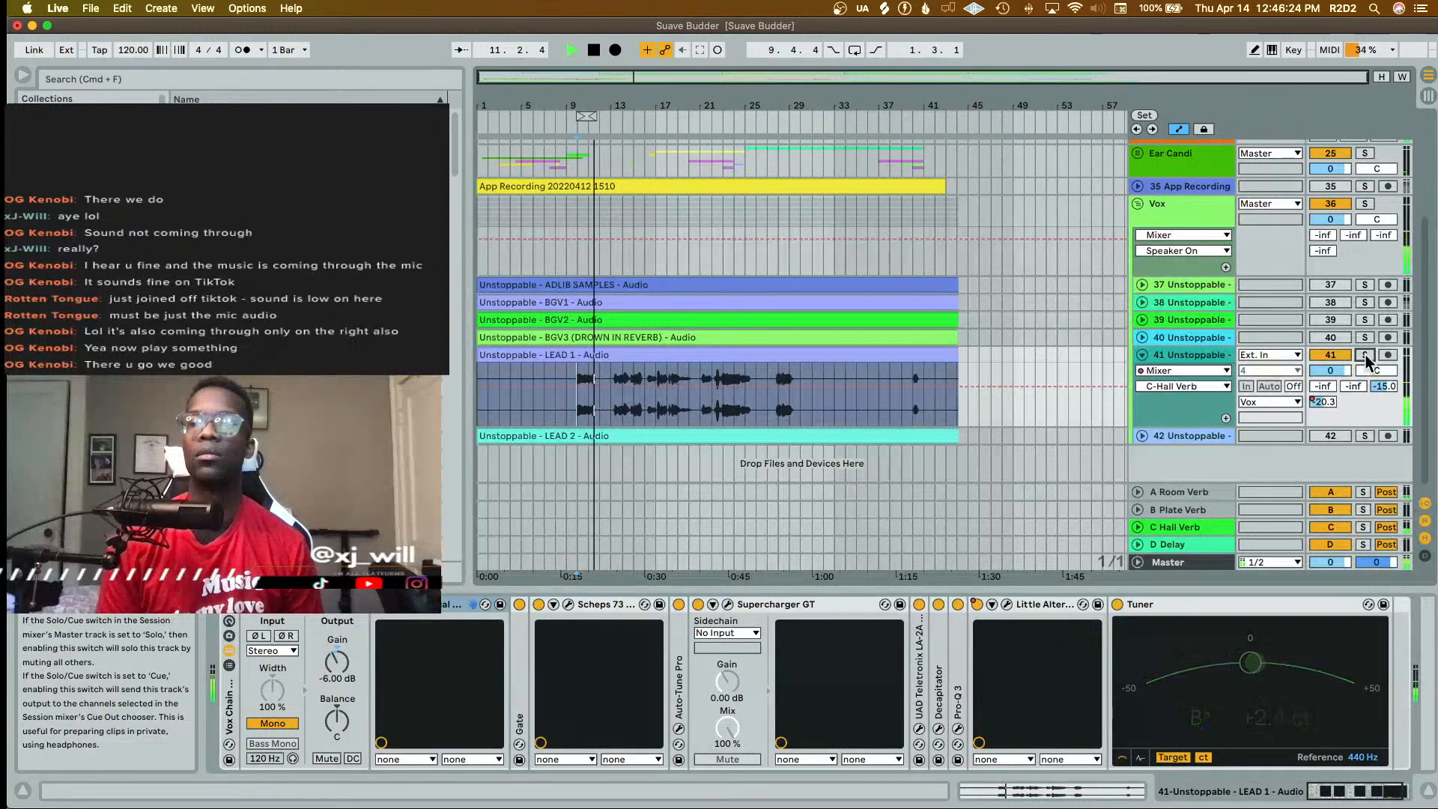
key(space)
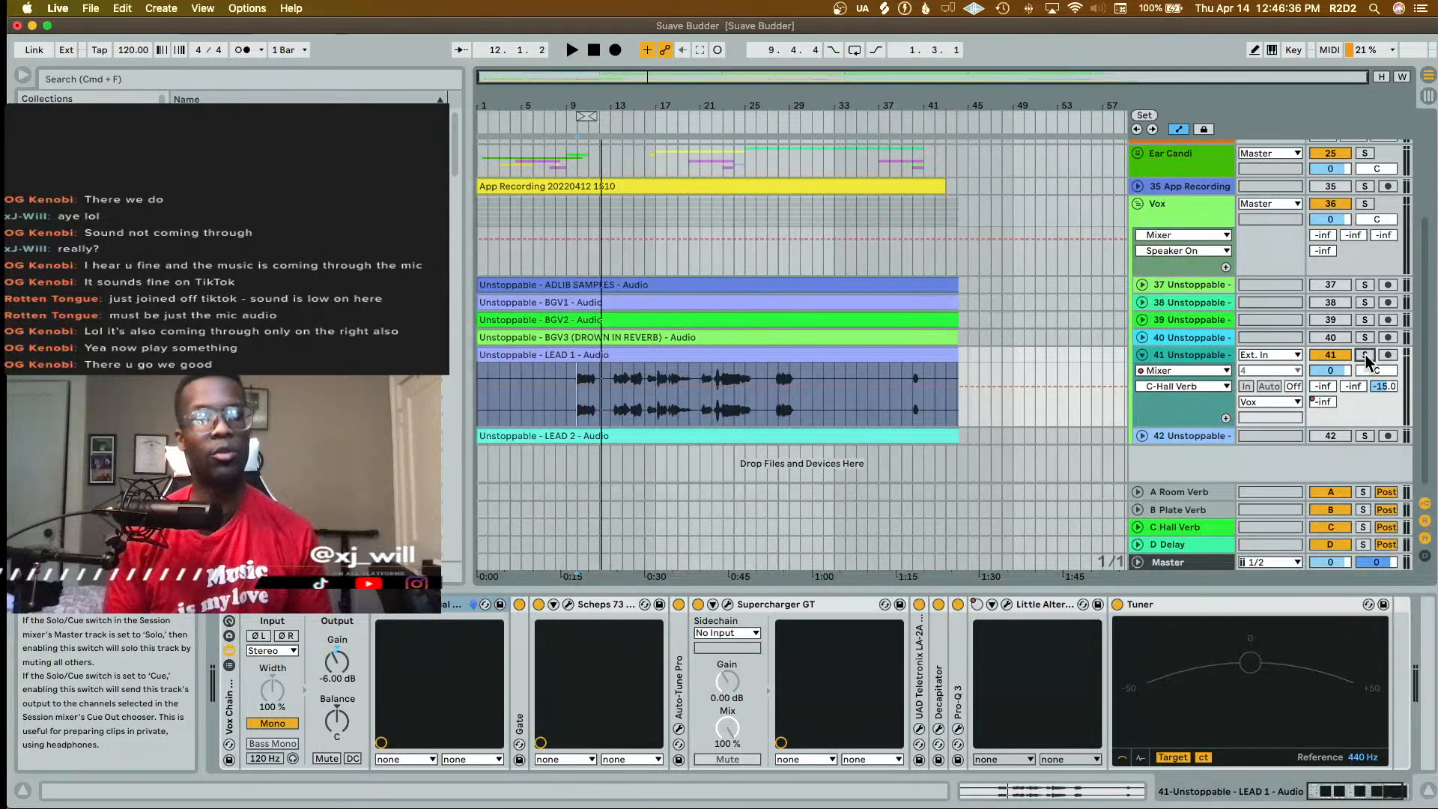
key(space)
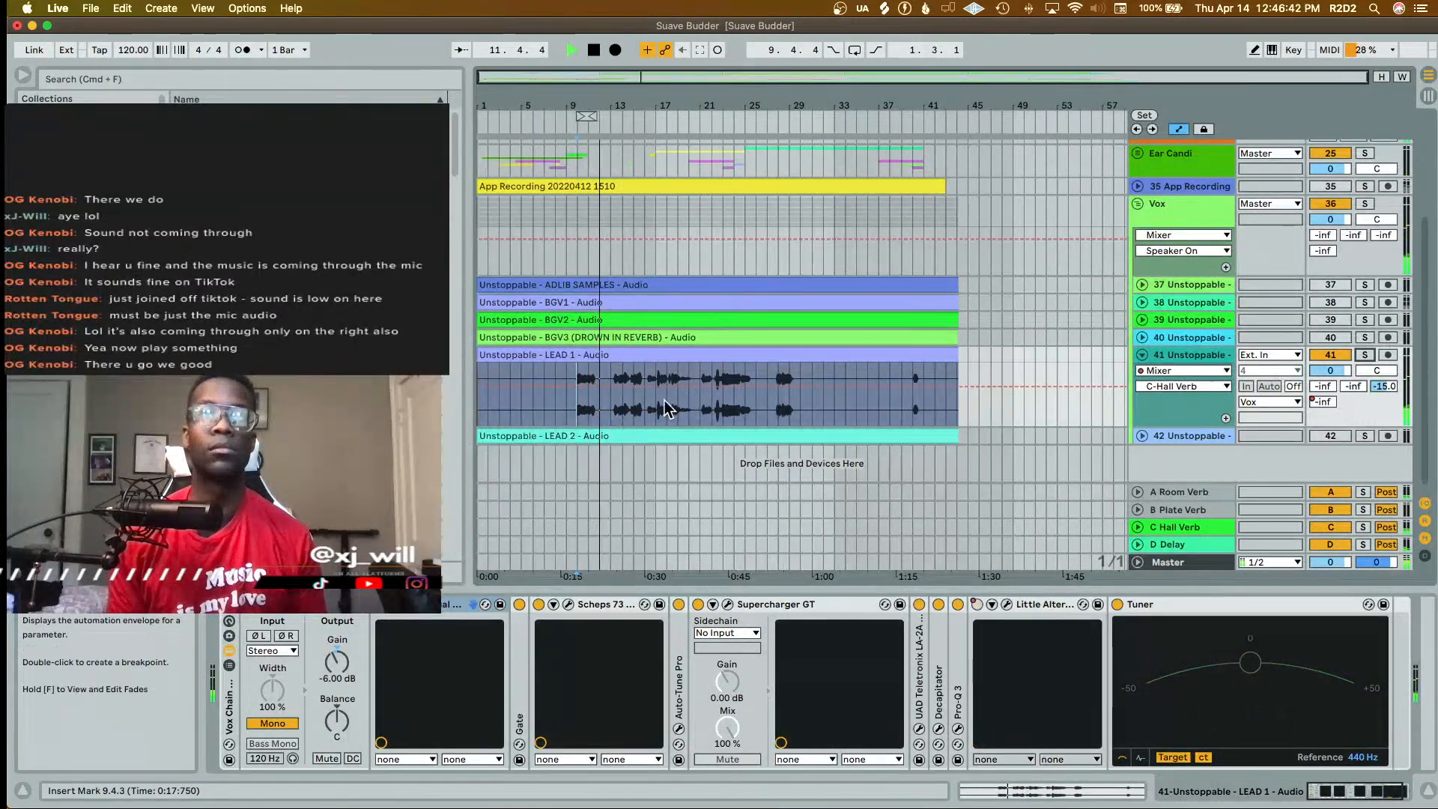
key(space)
- Audition LEAD 1 against the full mix from 23.1.1 through the phrase around bar 28
click(710, 413)
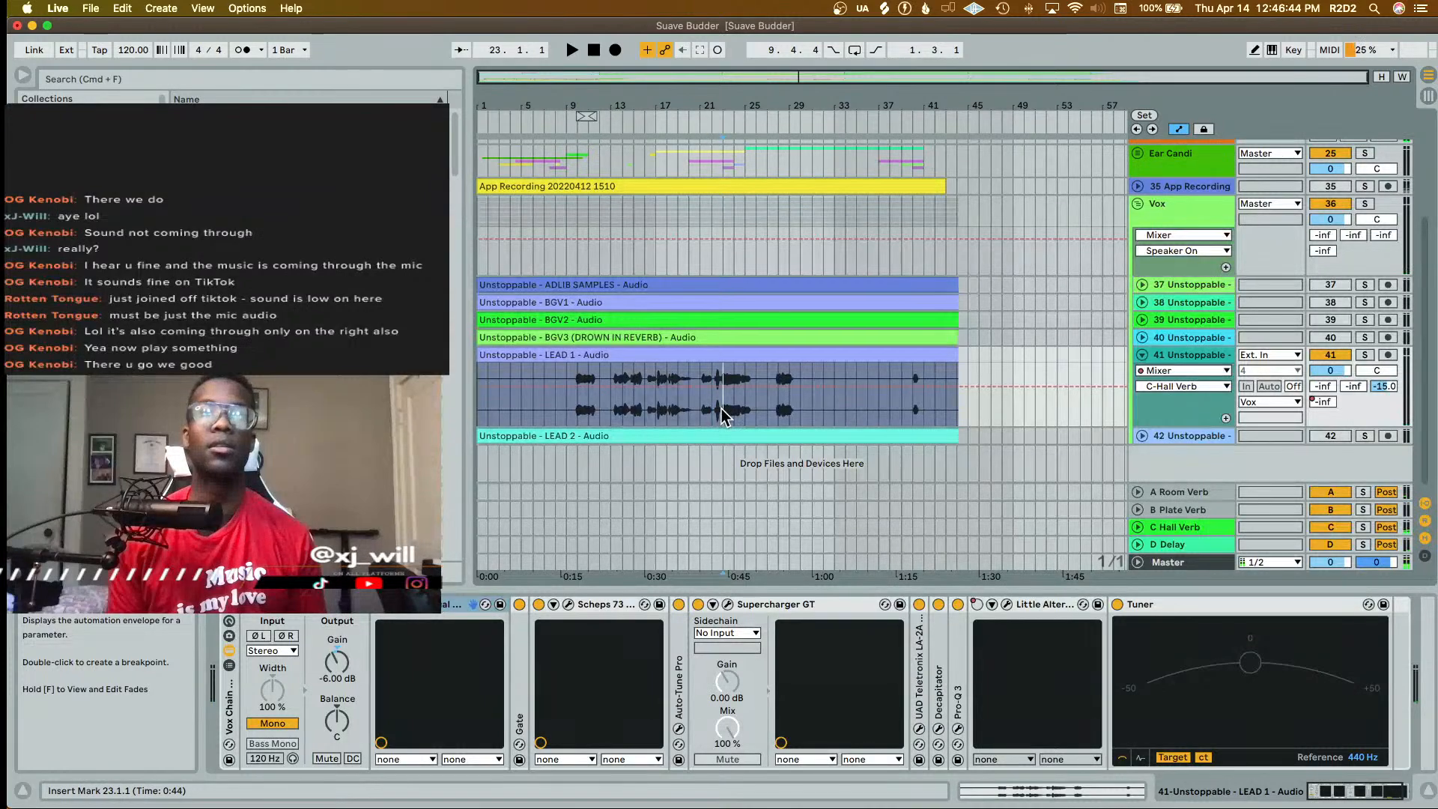
key(space)
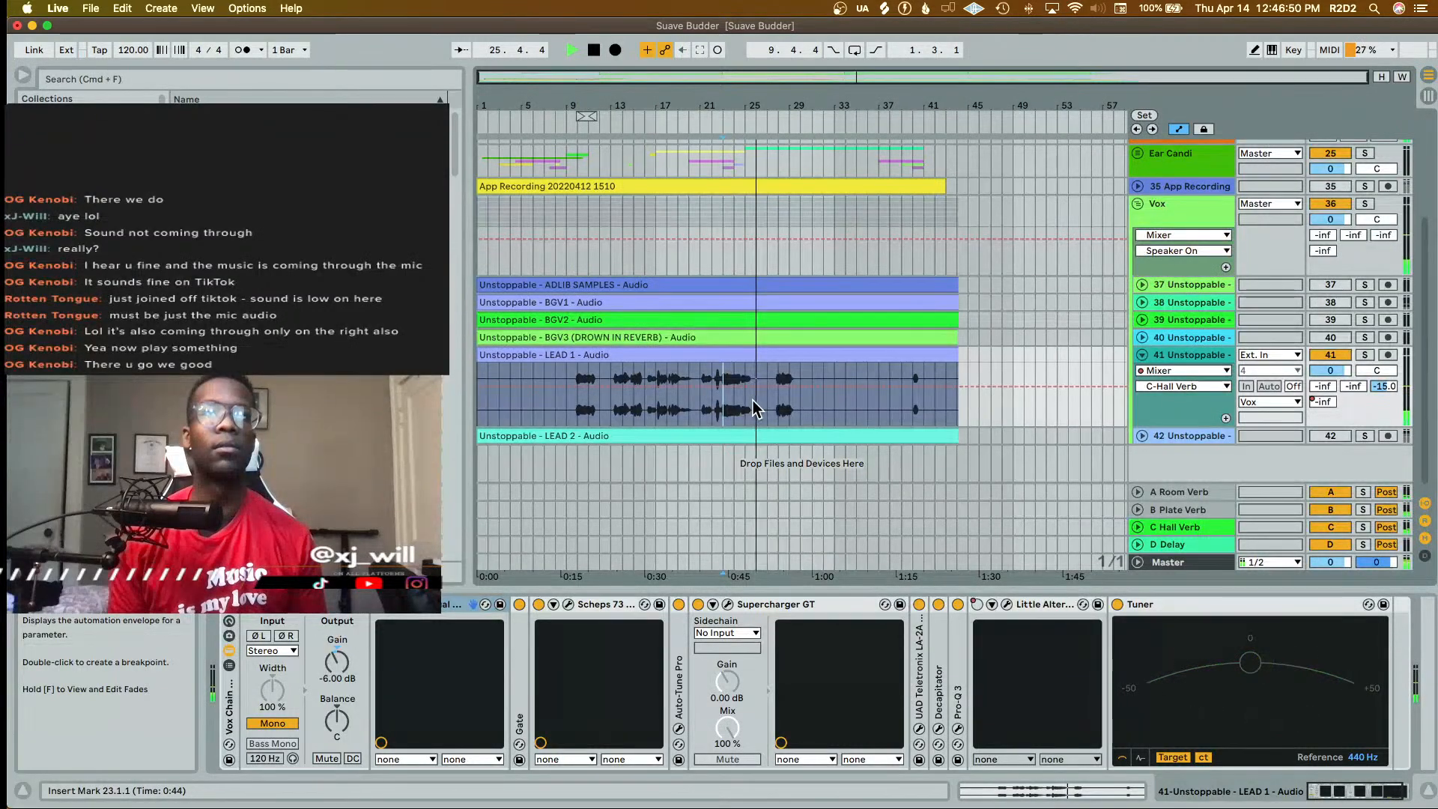
scroll(774, 403, up, 5)
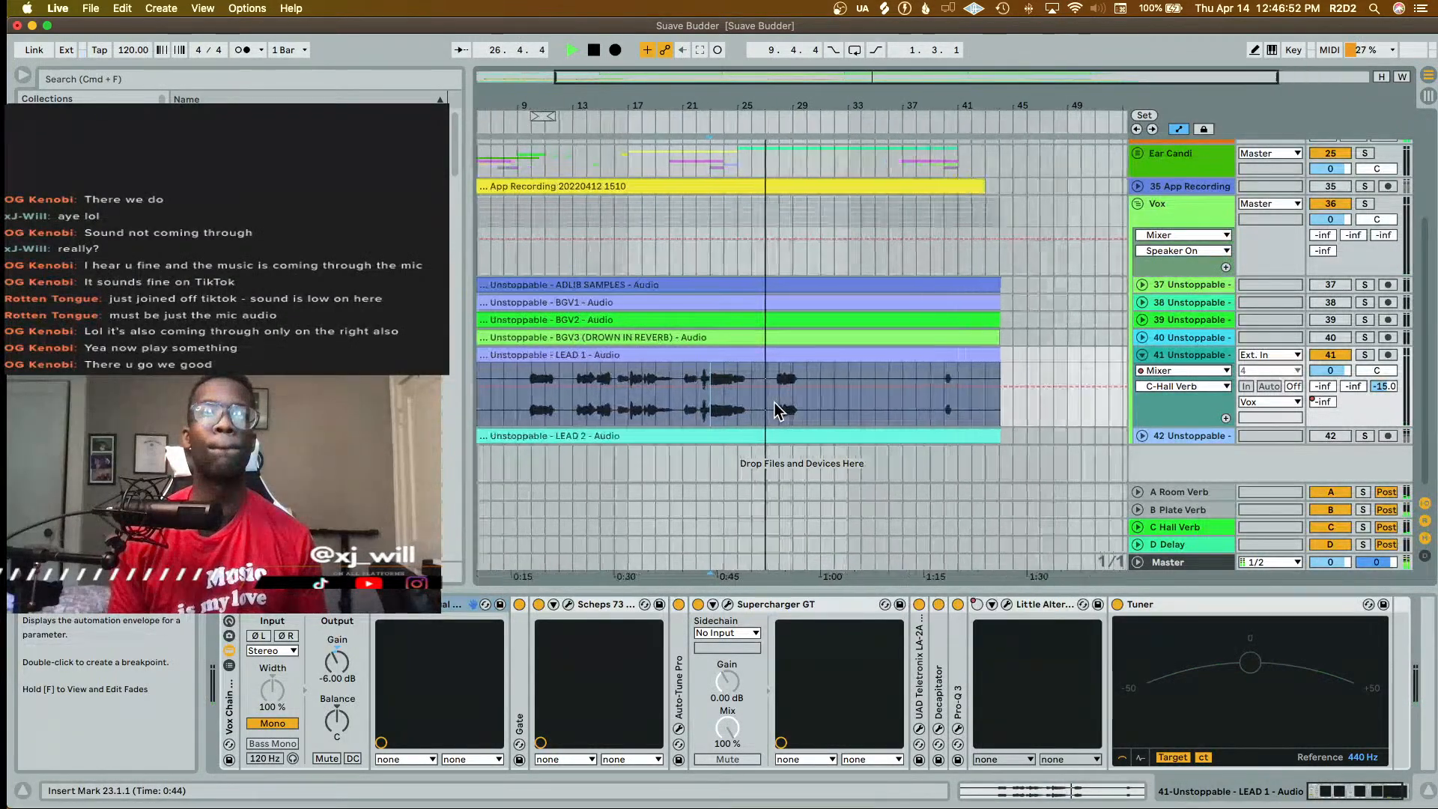
scroll(774, 402, down, 1)
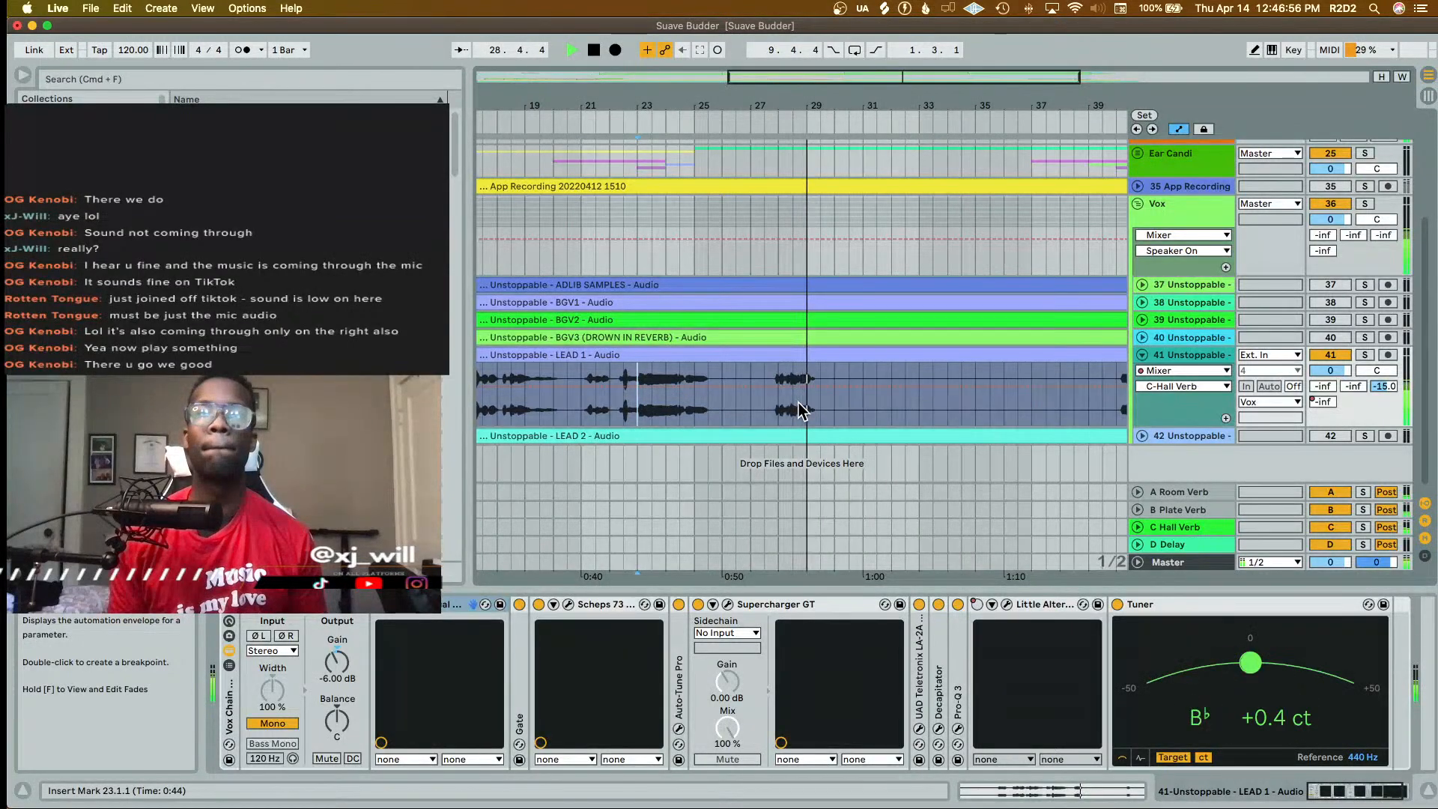
key(space)
- Play LEAD 1's phrase from an insert mark at 27.4.1 and hide the automation lanes
scroll(784, 402, up, 3)
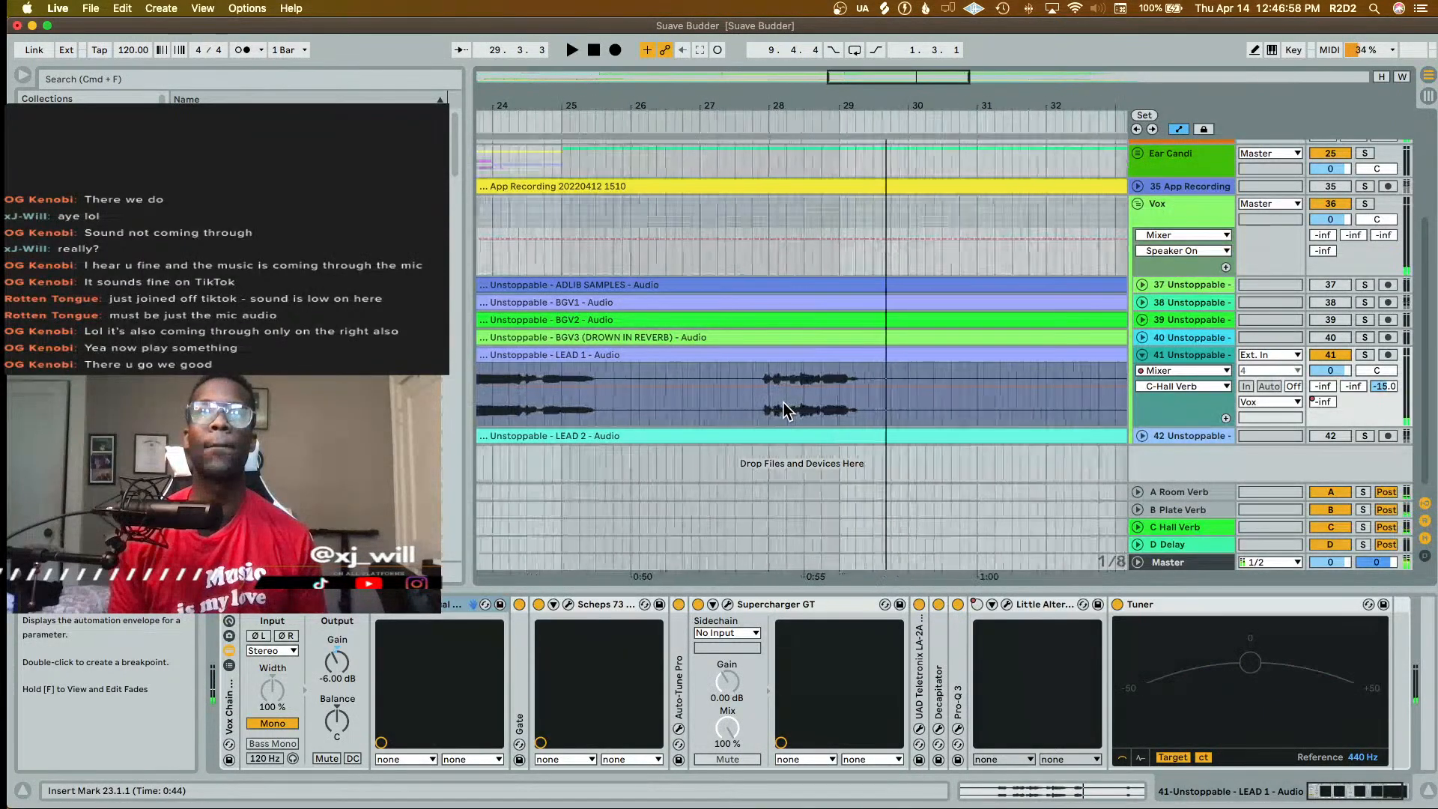
click(753, 412)
key(space)
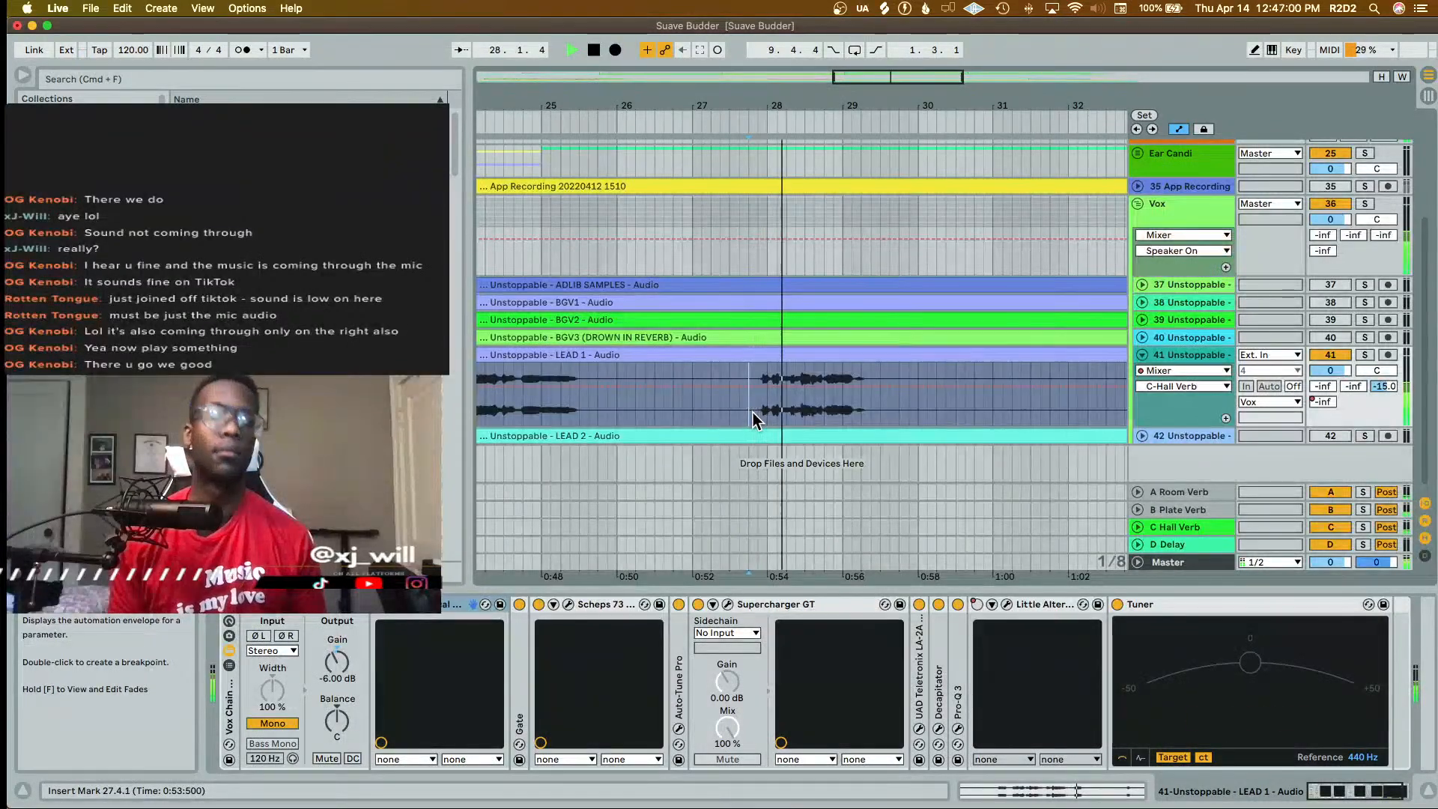
key(a)
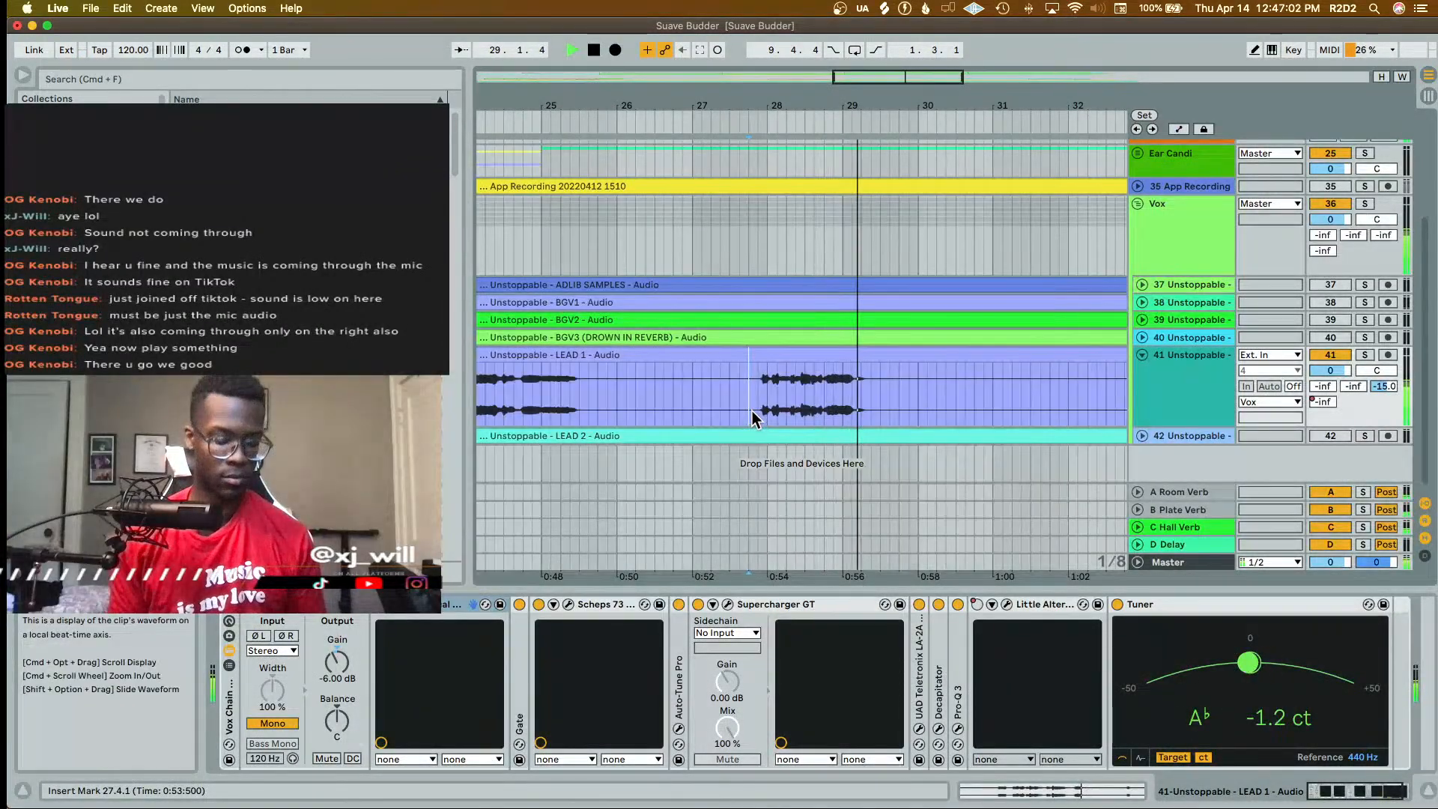
key(space)
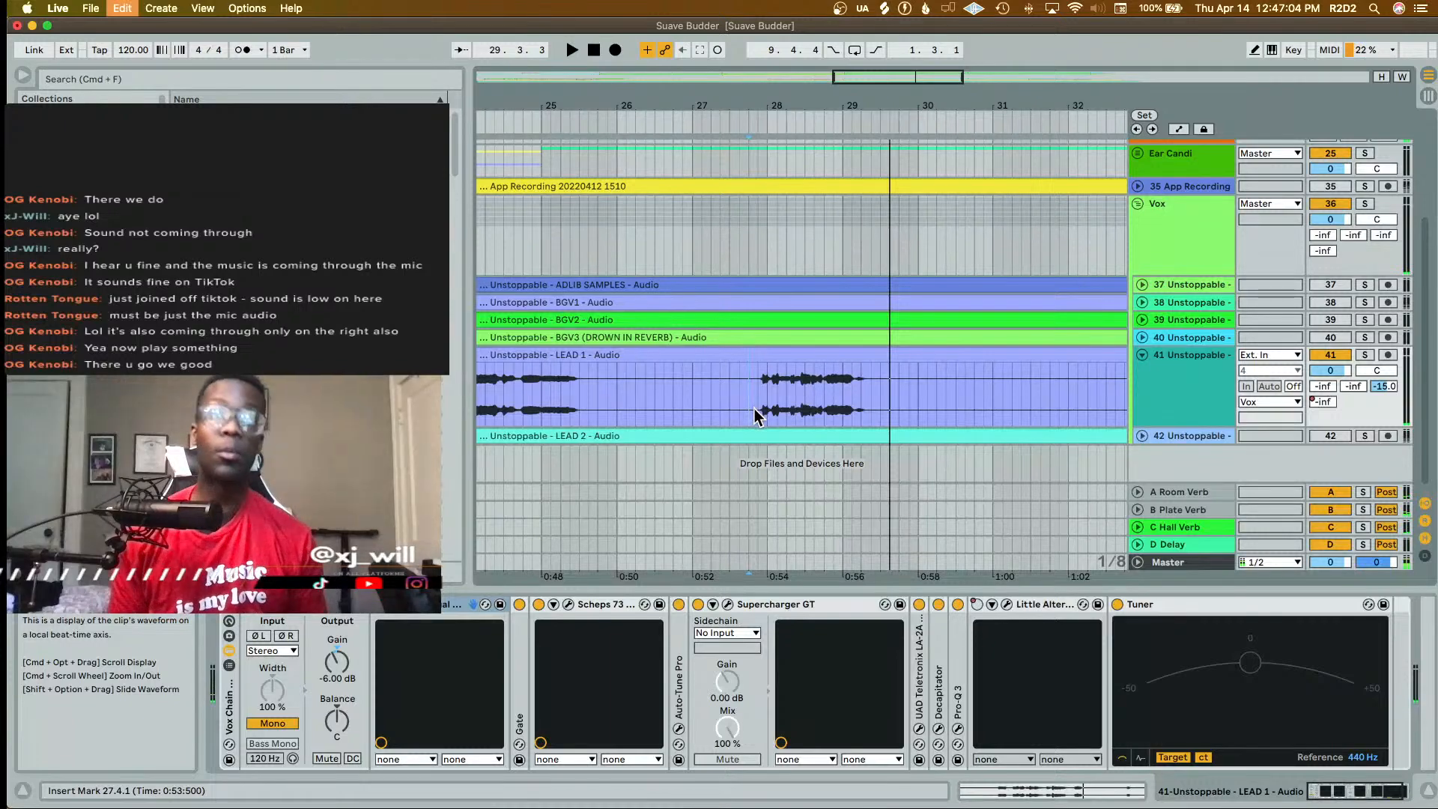
- Split the LEAD 1 clip at 27.4.1 and 29.3.1 to isolate the phrase
key(cmd+e)
click(879, 402)
key(super+e)
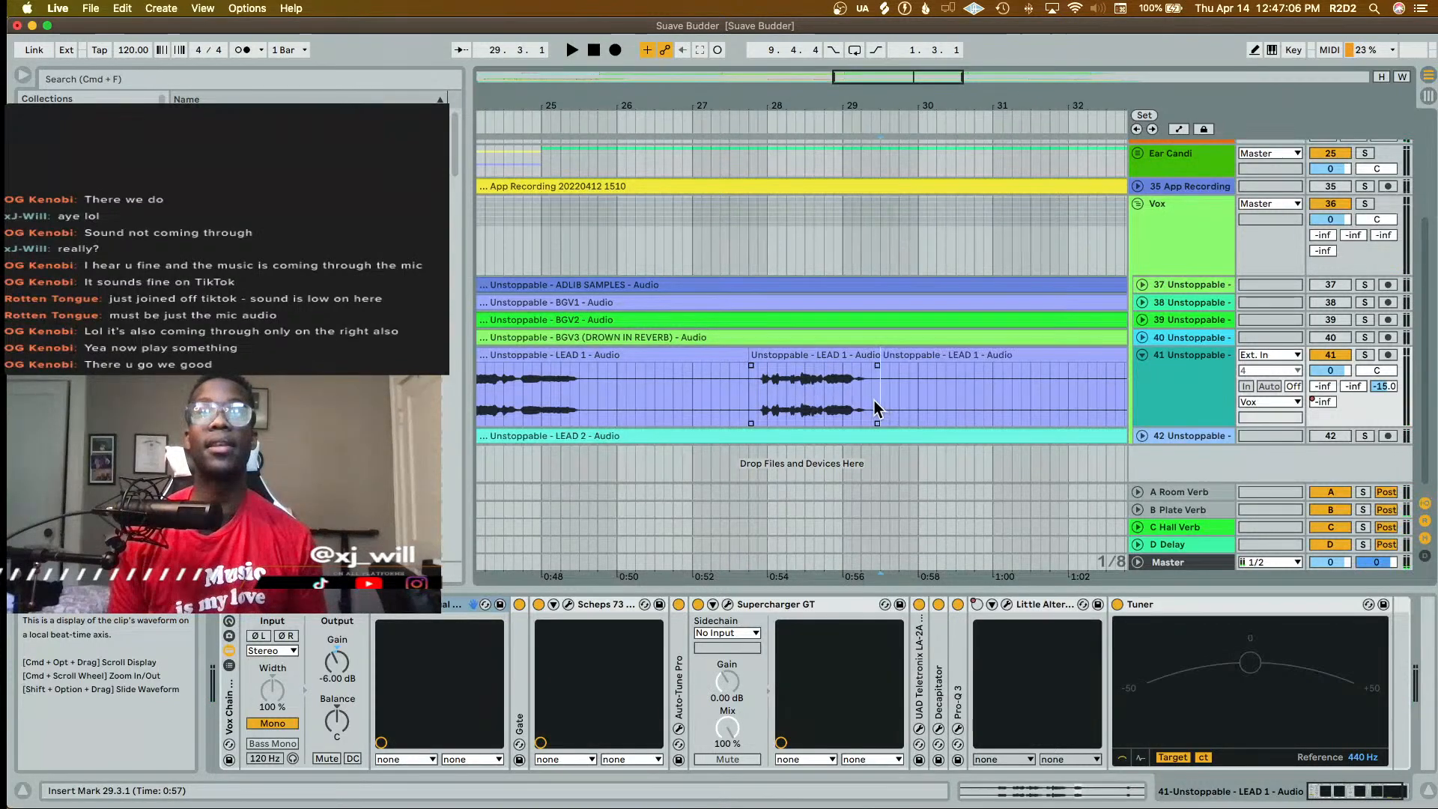
- Raise the isolated LEAD 1 clip's gain to 3.94 dB and replay the phrase in the full mix
double_click(839, 354)
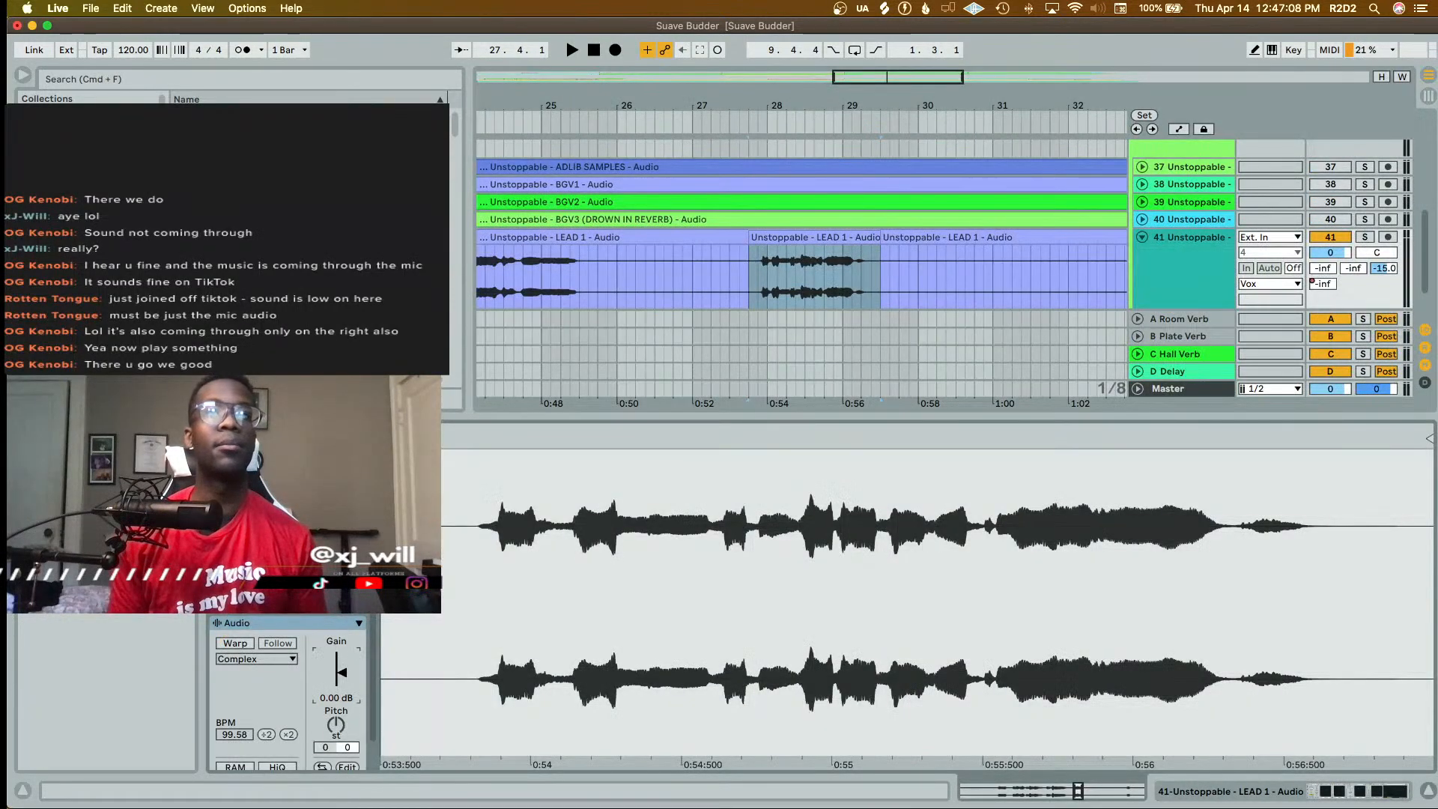
mouse_move(341, 673)
mouse_down()
mouse_move(341, 651)
mouse_move(343, 678)
mouse_up()
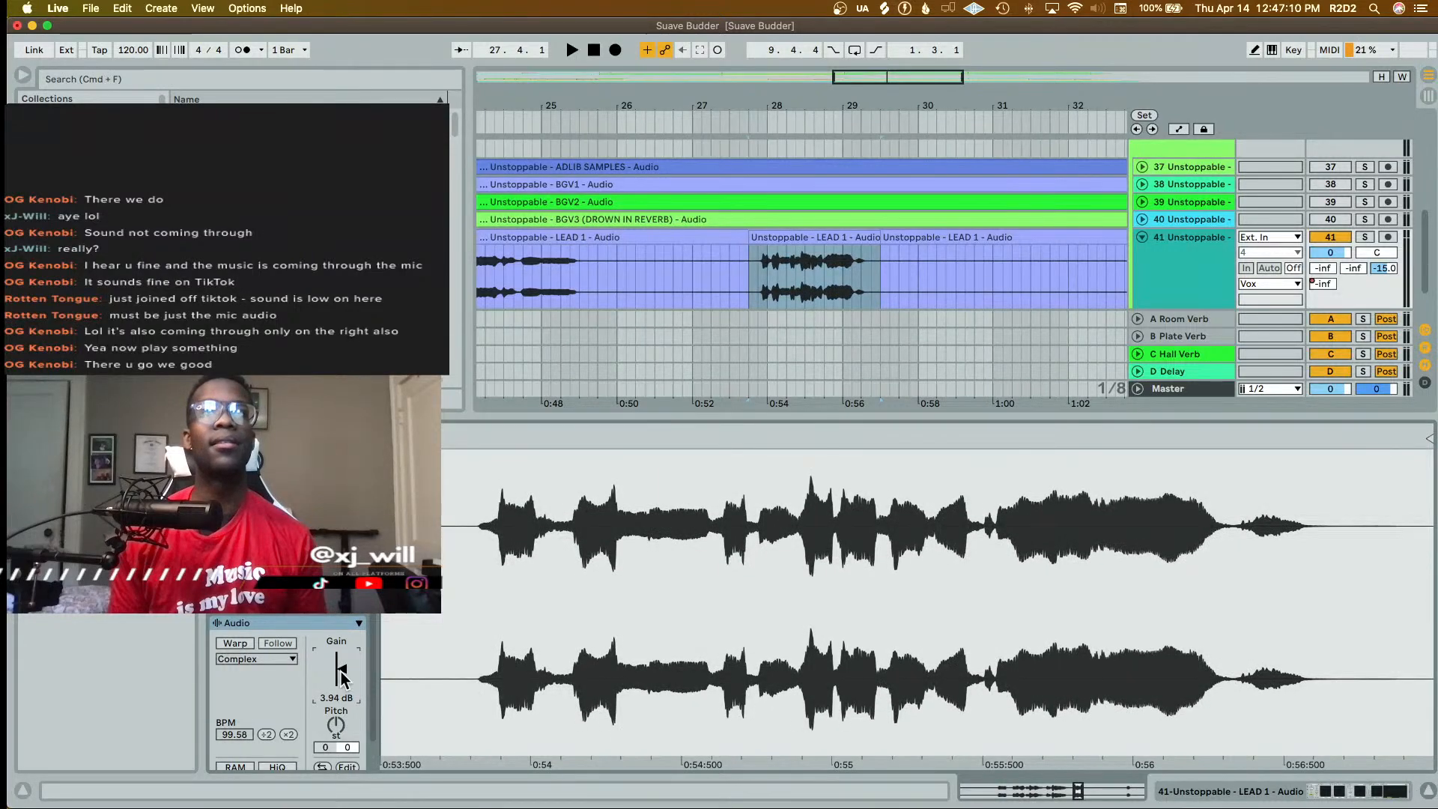
key(shift+Tab)
key(space)
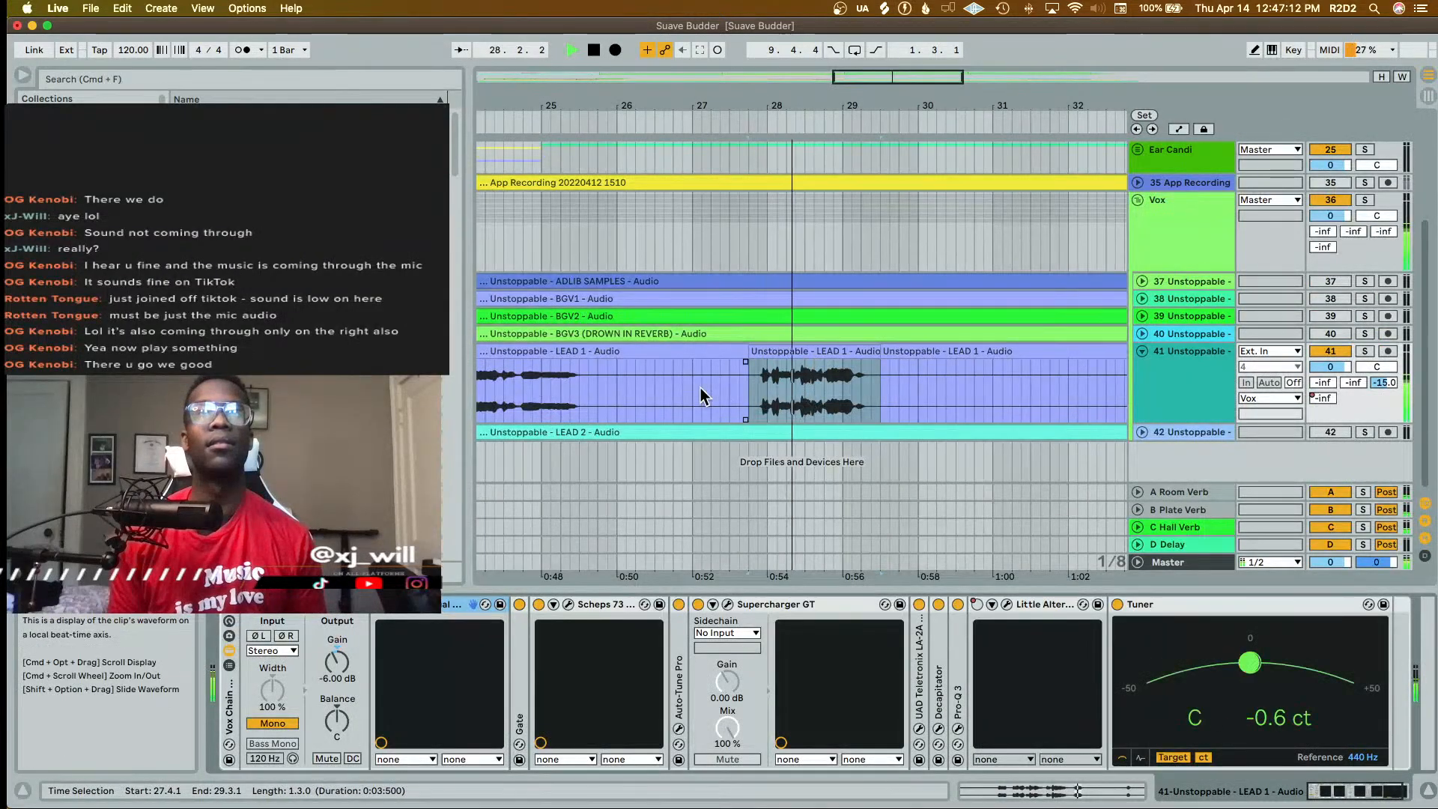
scroll(701, 395, down, 10)
scroll(701, 395, up, 1)
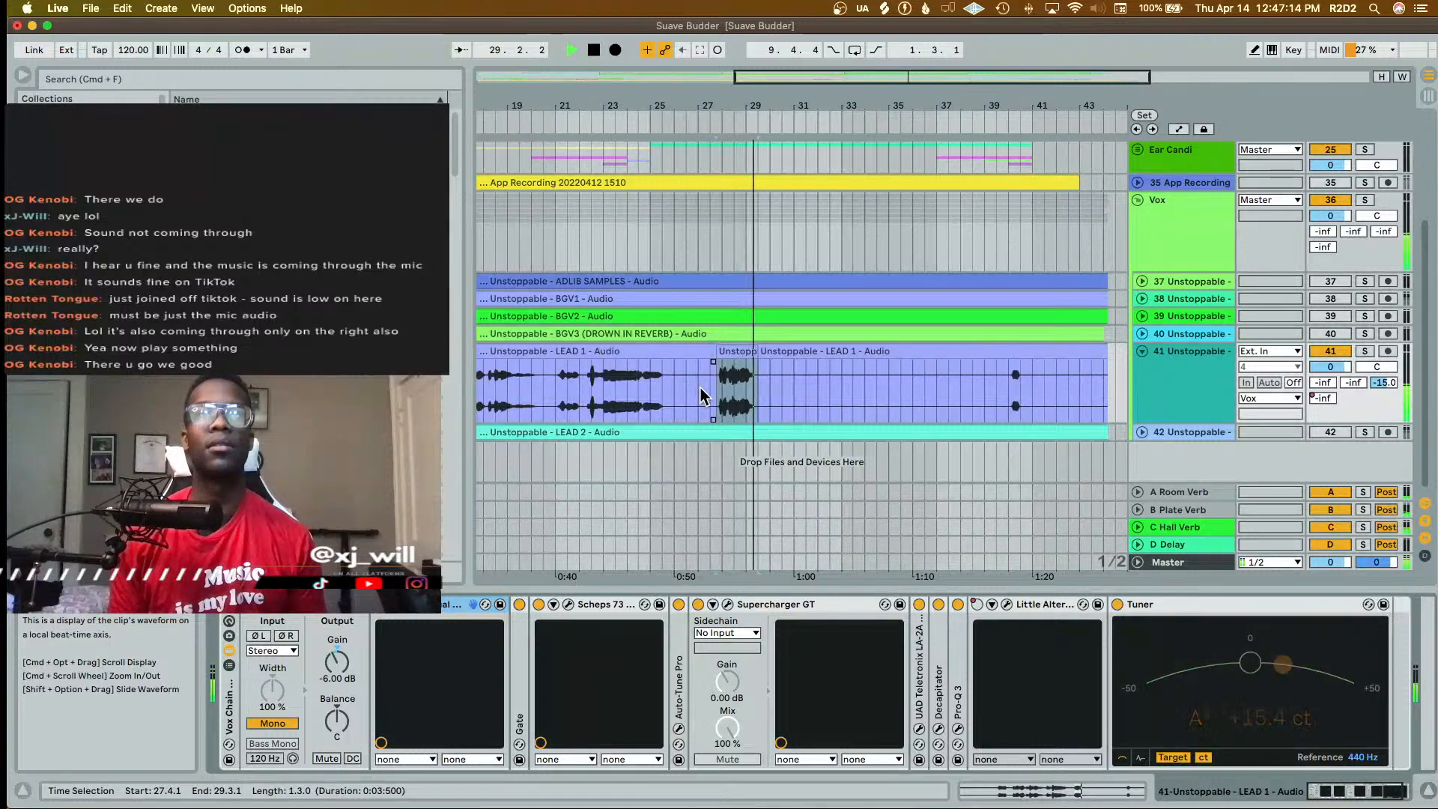
key(space)
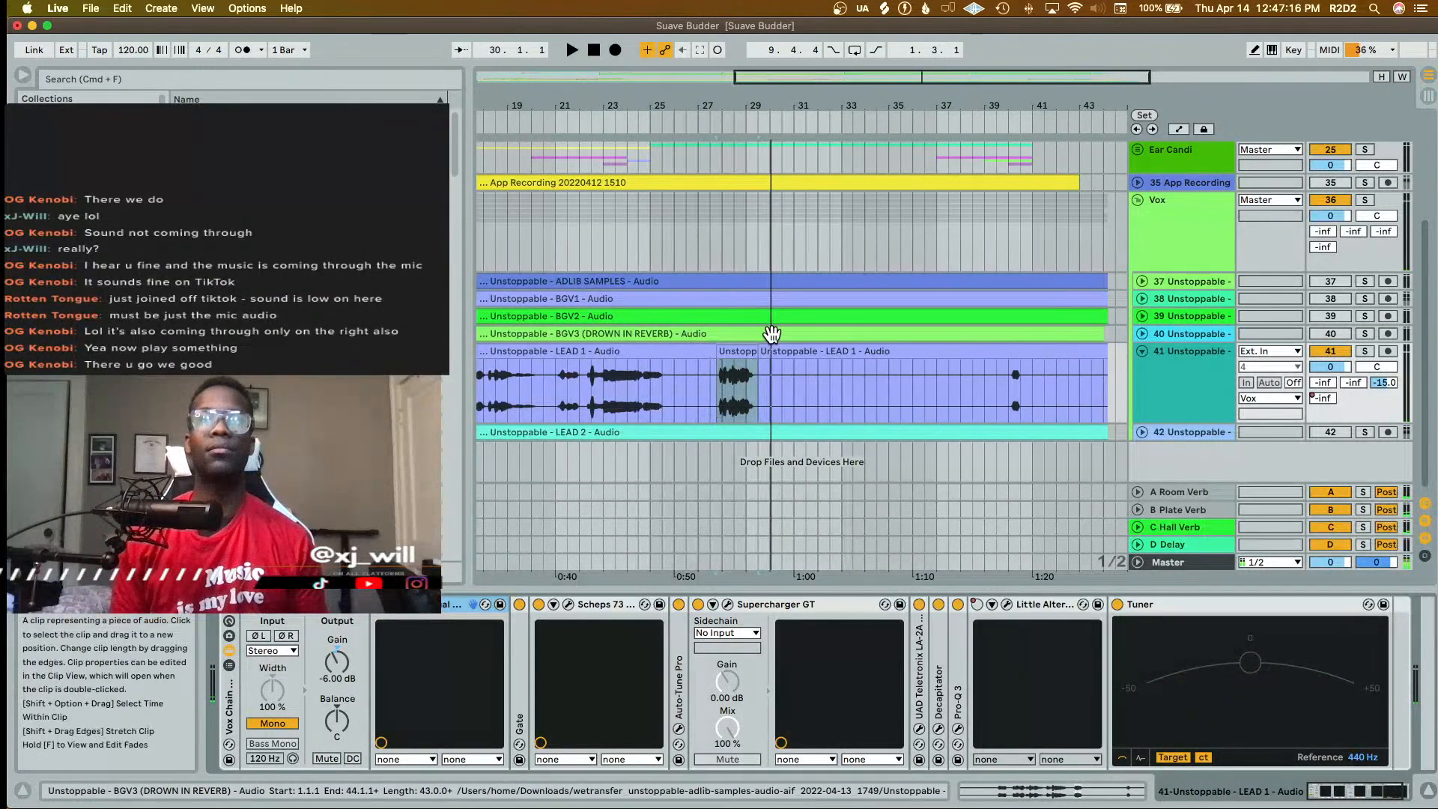
- Audition the end of the isolated LEAD 1 phrase from 28.4.4 and 28.4.1, and show the automation lanes
scroll(738, 376, up, 5)
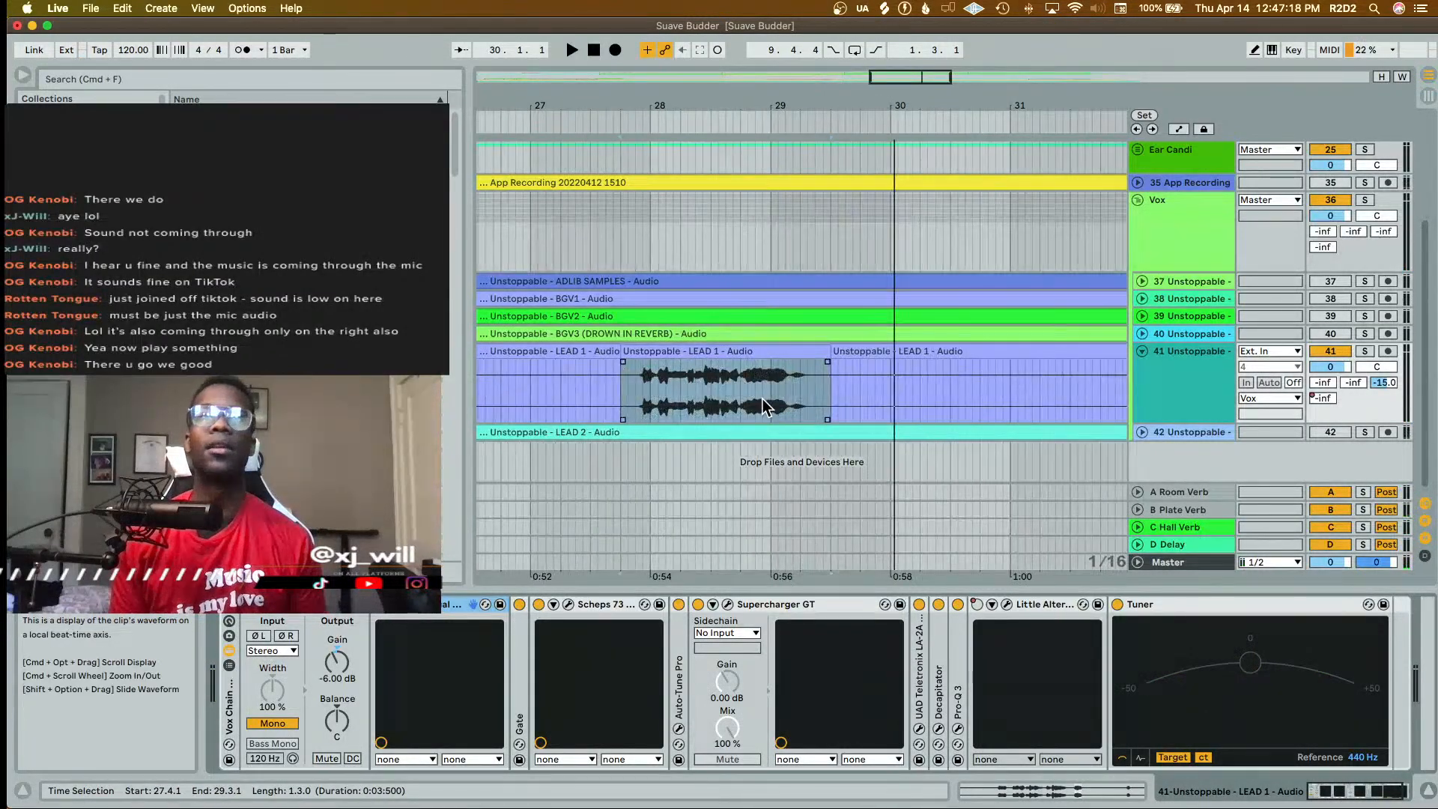
click(763, 398)
key(space)
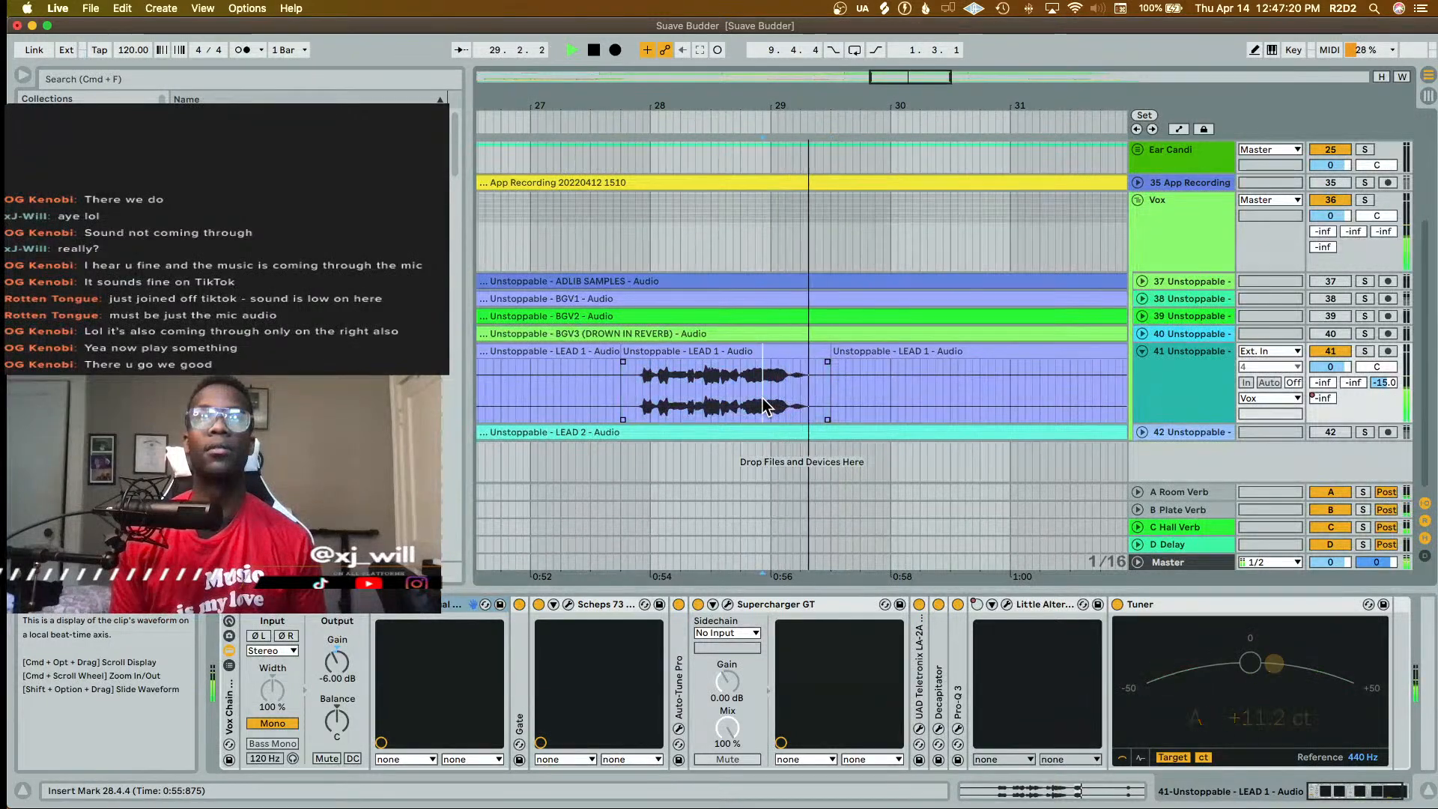
click(743, 402)
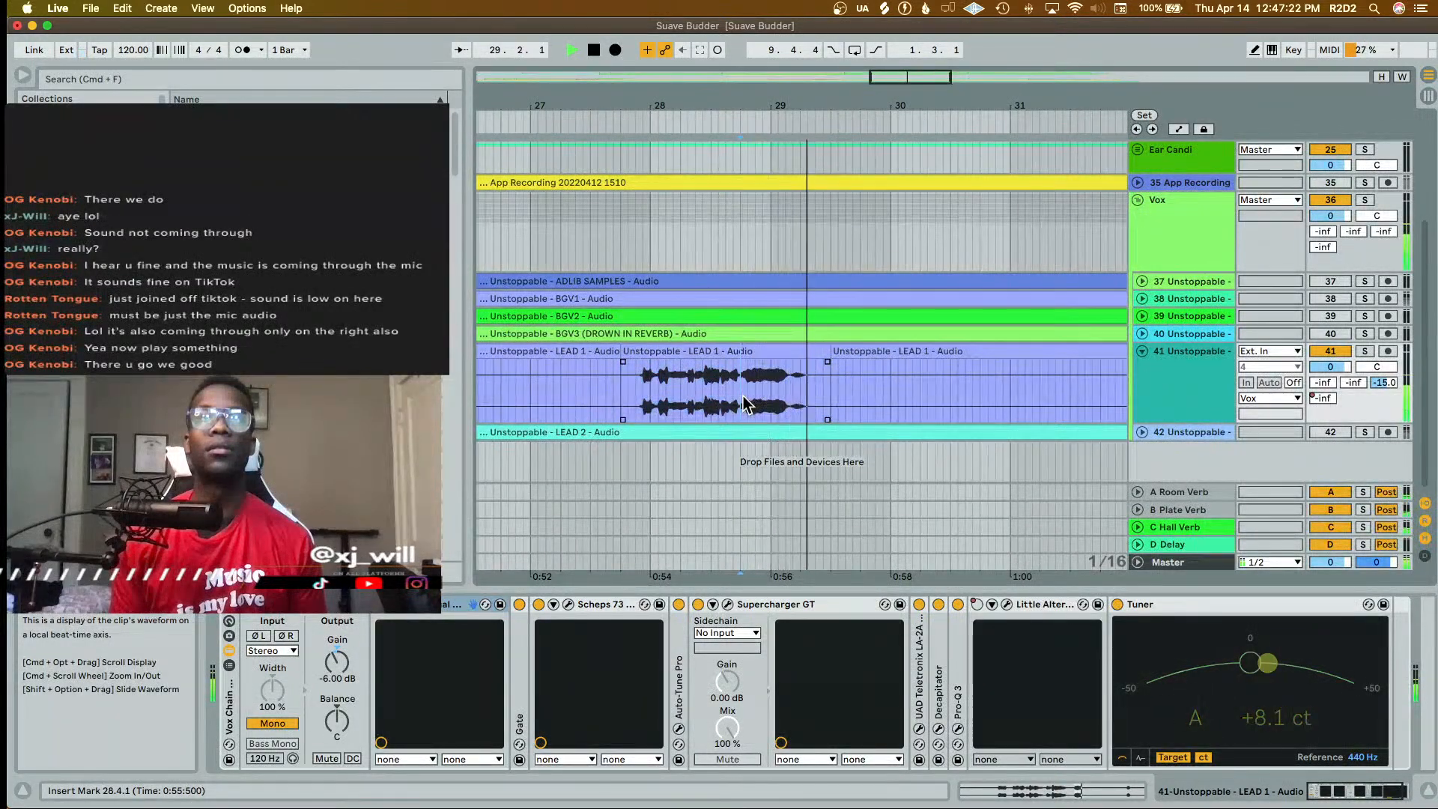
key(space)
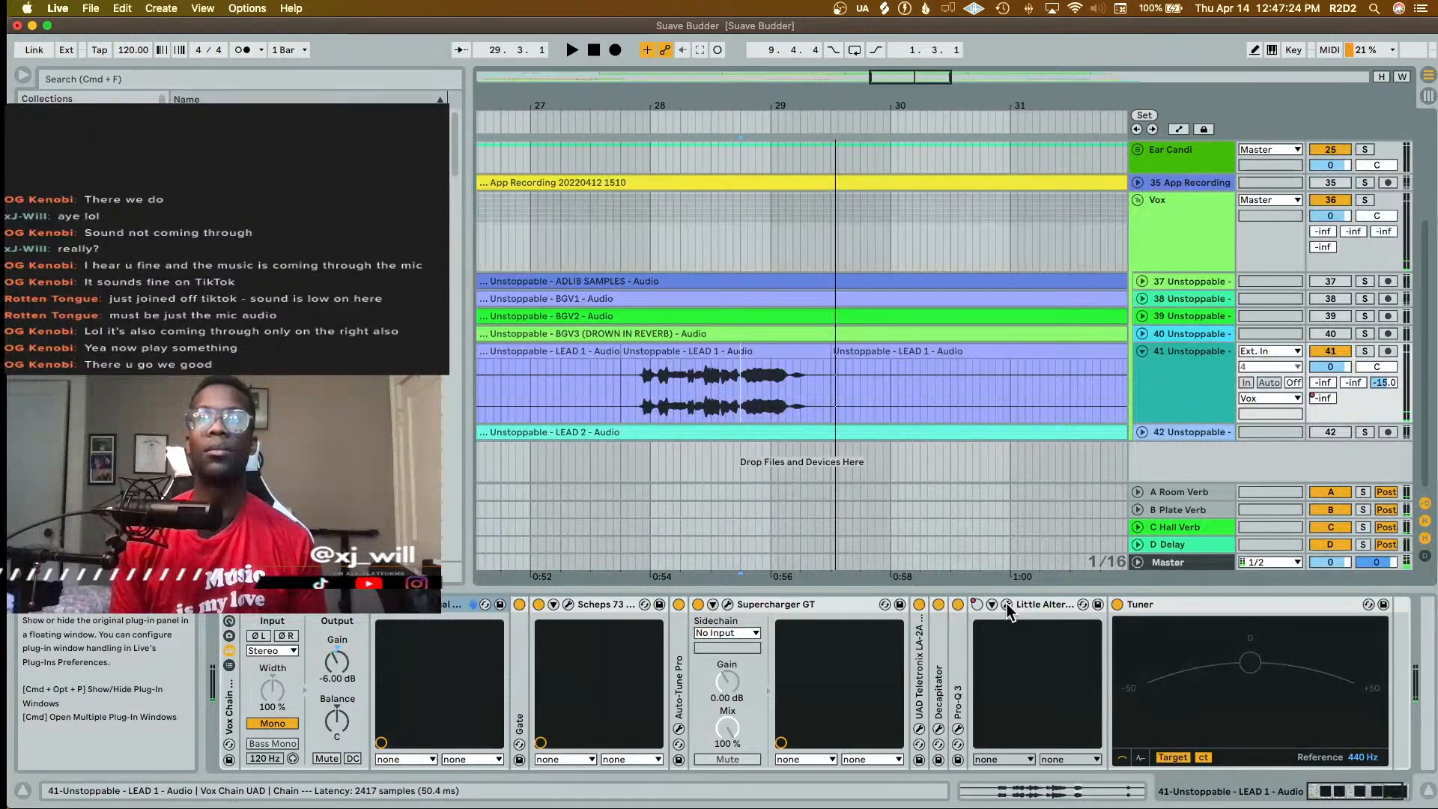
key(a)
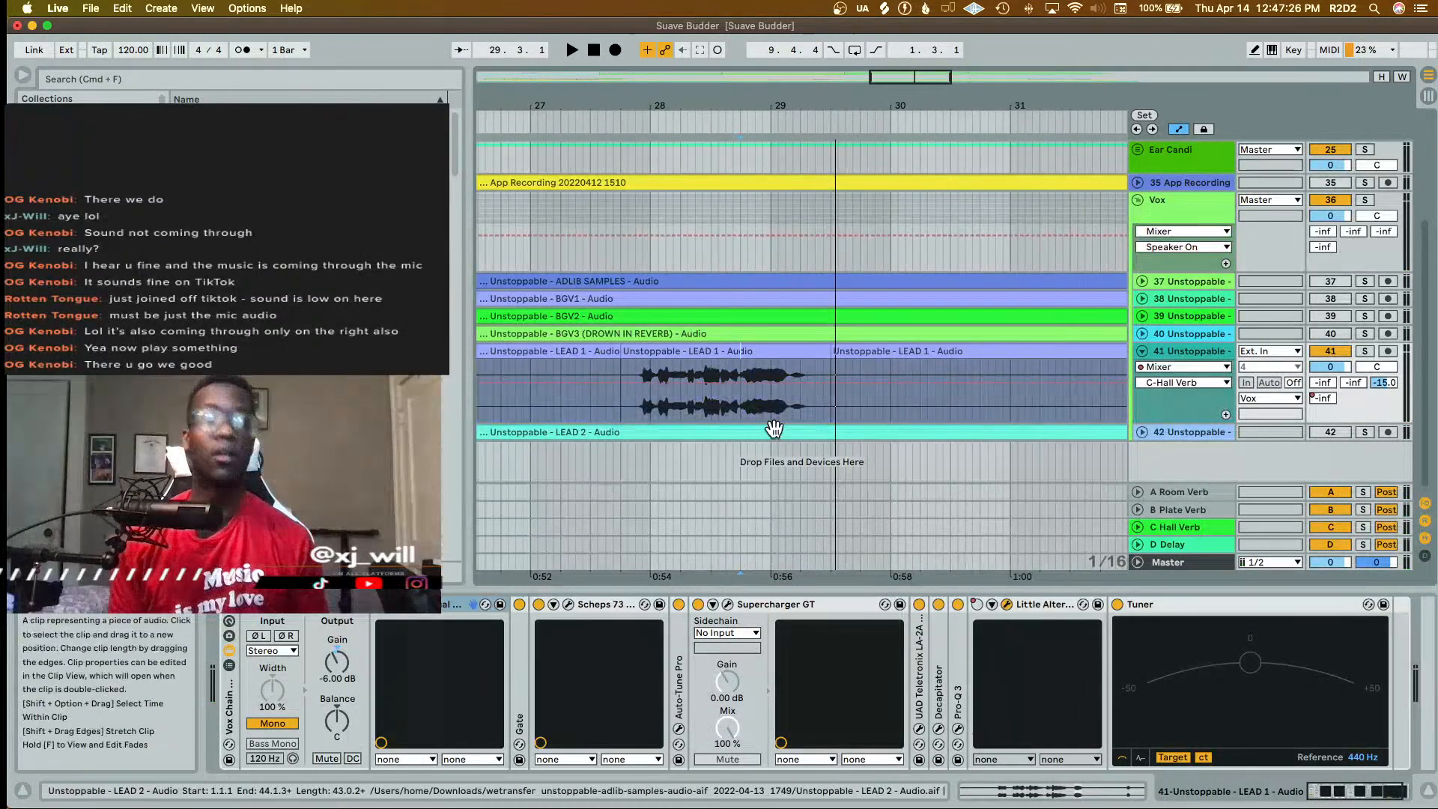
- Automate Little AlterBoy to switch on for LEAD 1 from 28.4.1 to 29.1.4
click(1183, 367)
click(1191, 533)
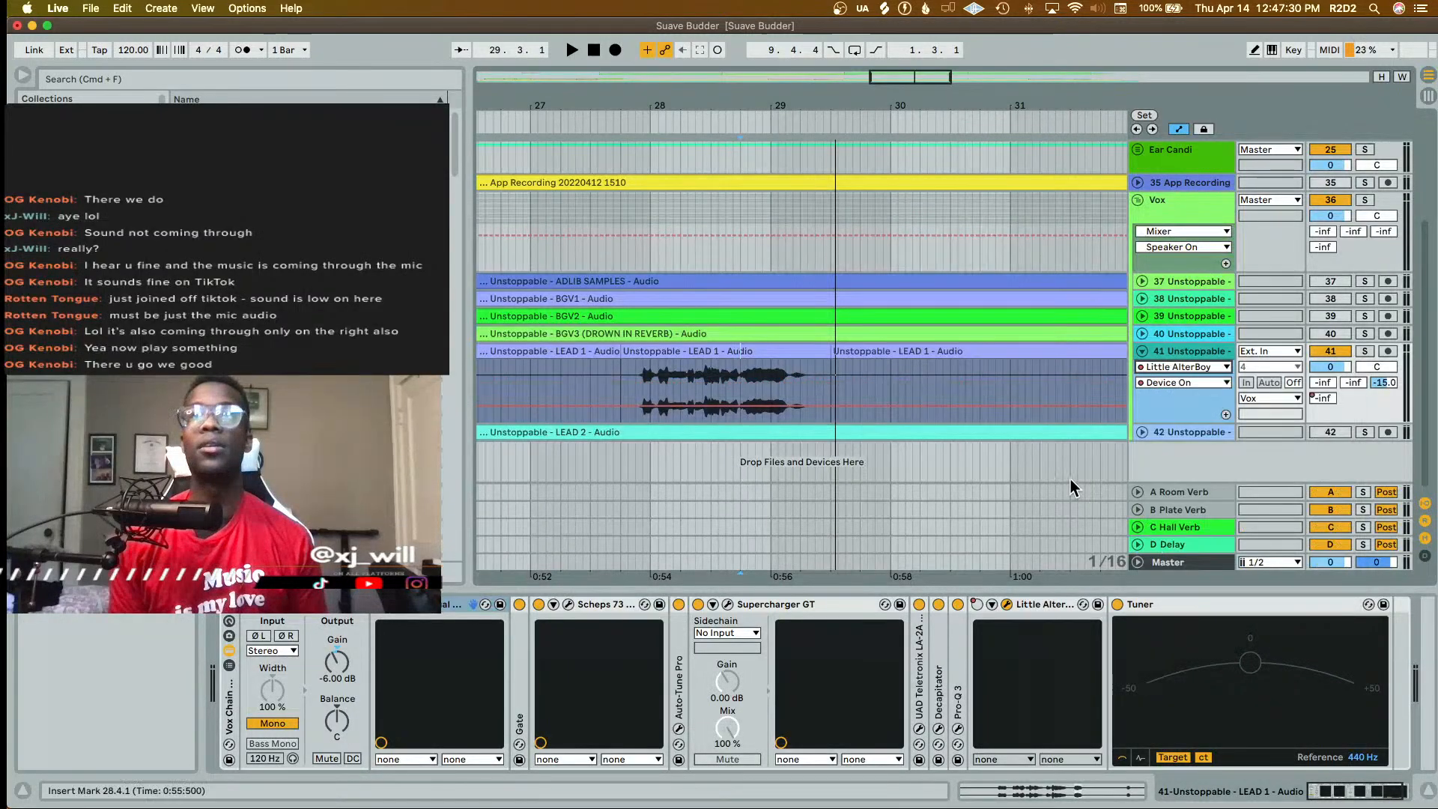
drag(742, 382, 772, 385)
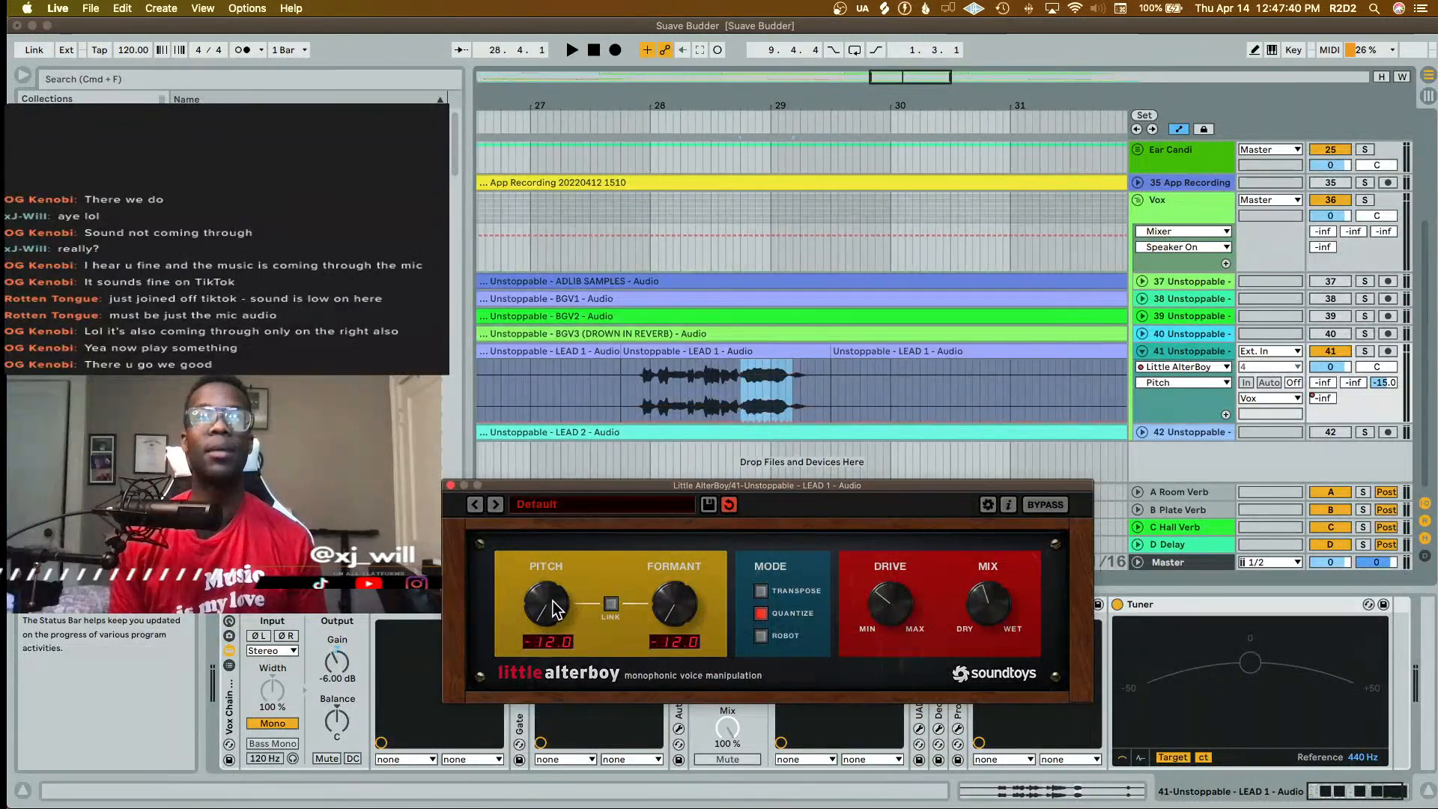
- Raise Little AlterBoy's Pitch and Formant automation to 12.0 between 28.4.1 and 29.1.4, auditioning the phrase from 27.4.4
click(764, 412)
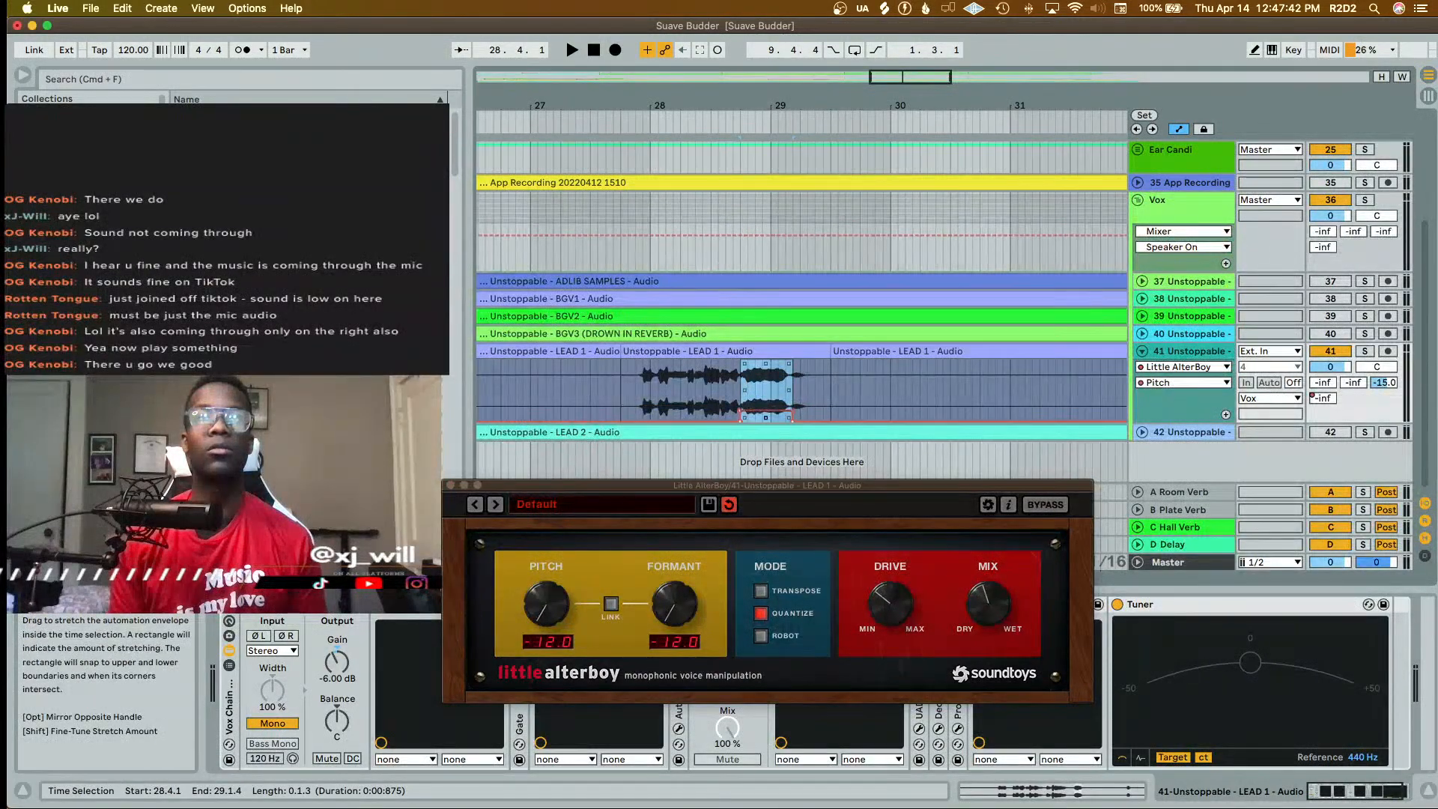
click(678, 626)
key(space)
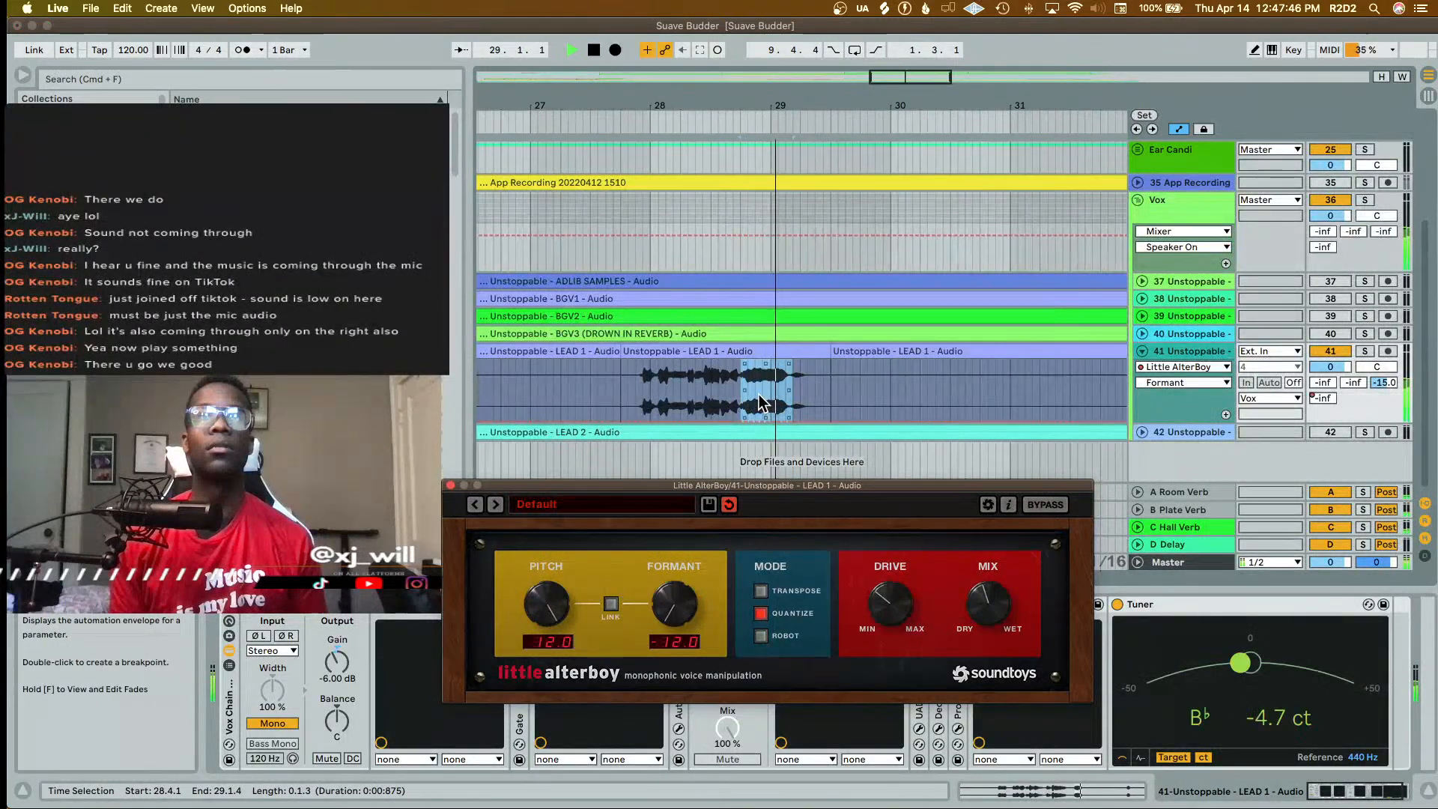
key(space)
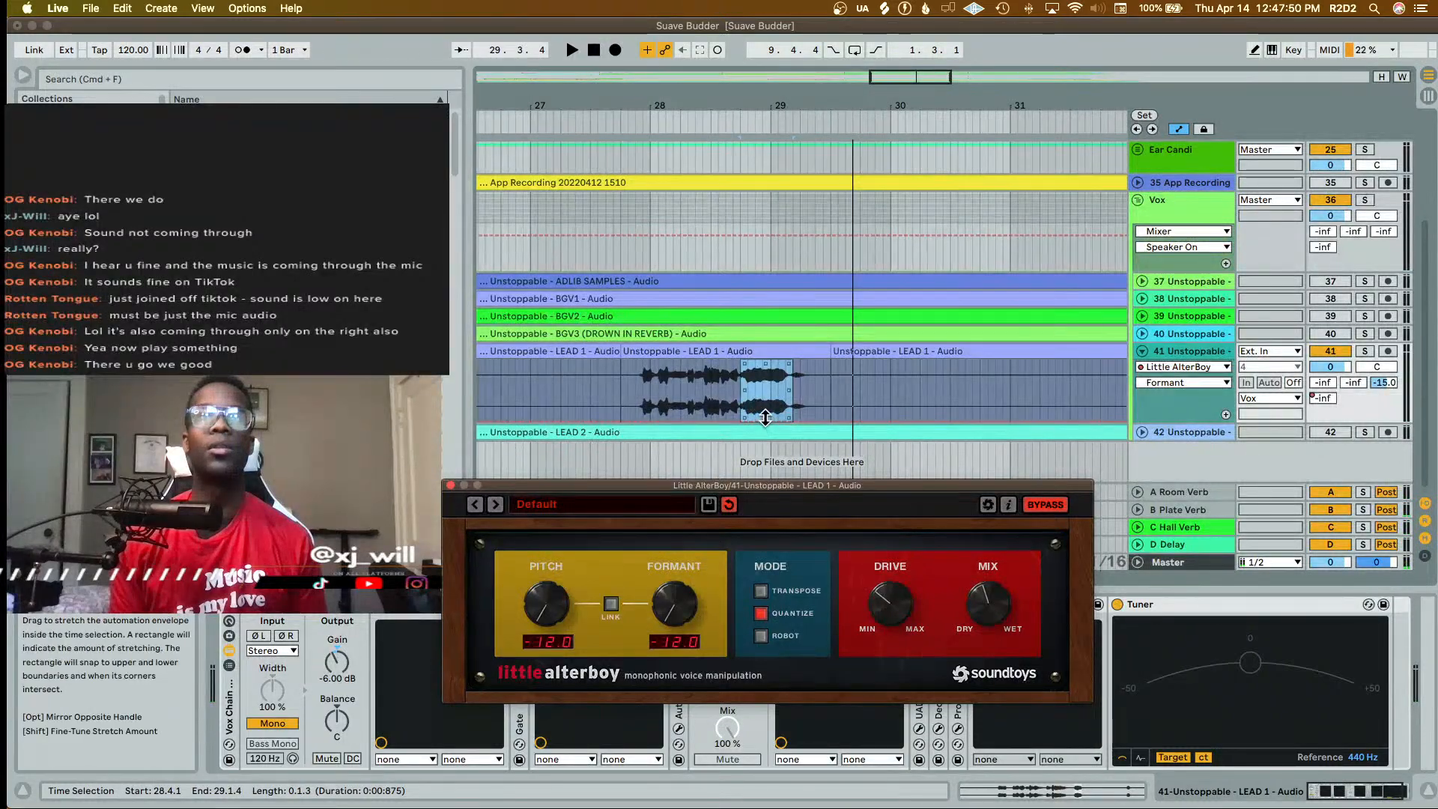
drag(765, 419, 766, 361)
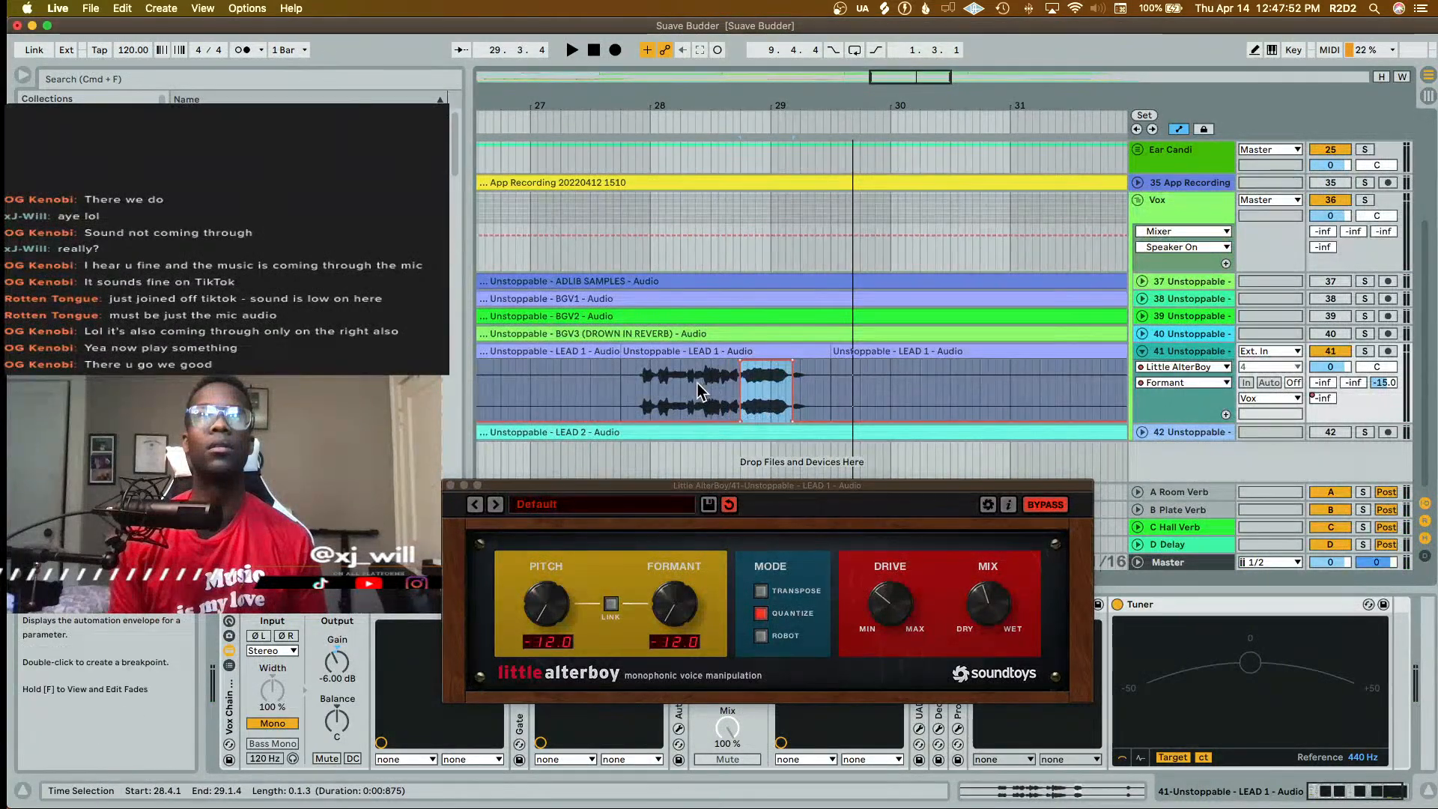
click(644, 394)
key(space)
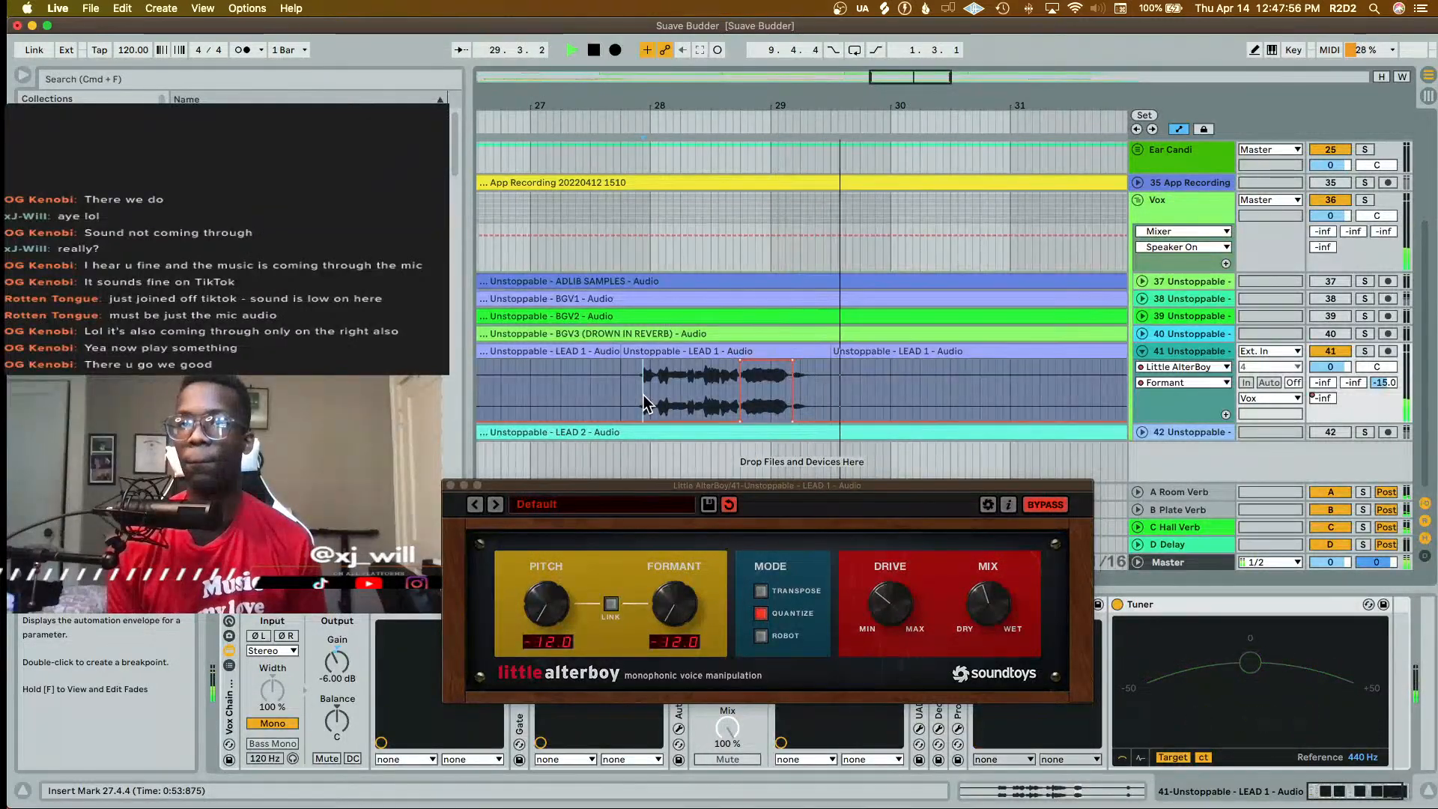
key(space)
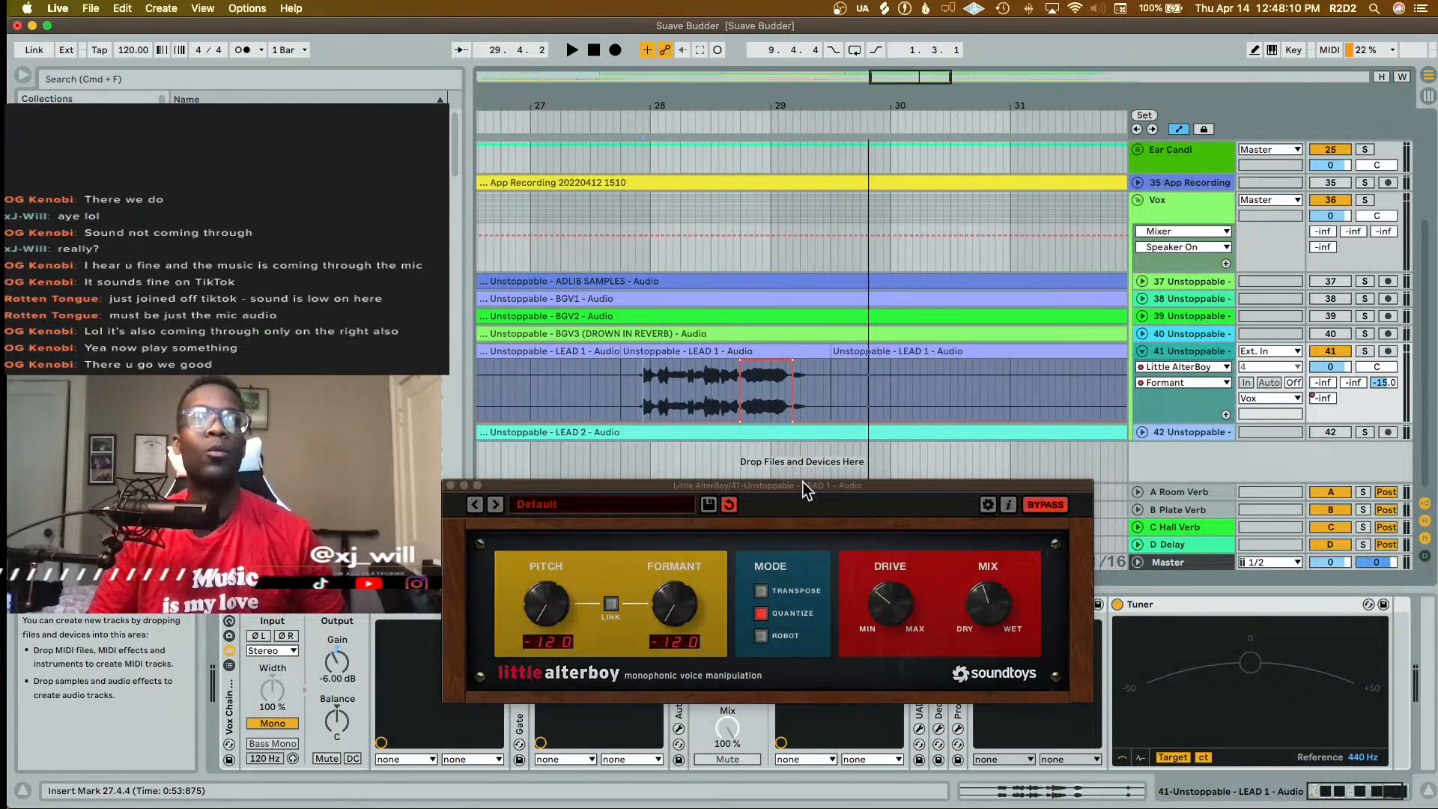
- Try different Mix automation levels for Little AlterBoy between 28.4.1 and 29.1.4, auditioning each one
click(1003, 591)
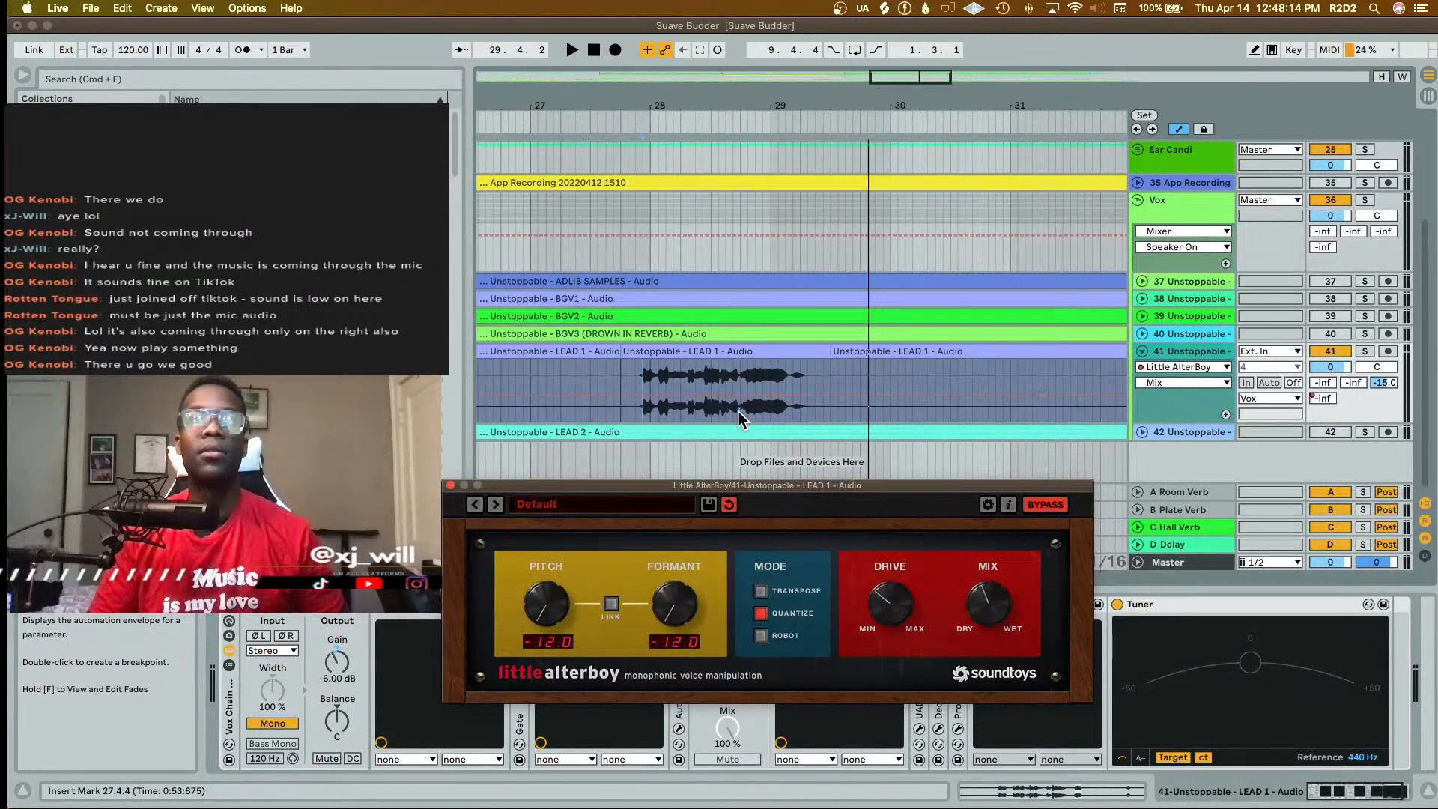
drag(739, 411, 788, 411)
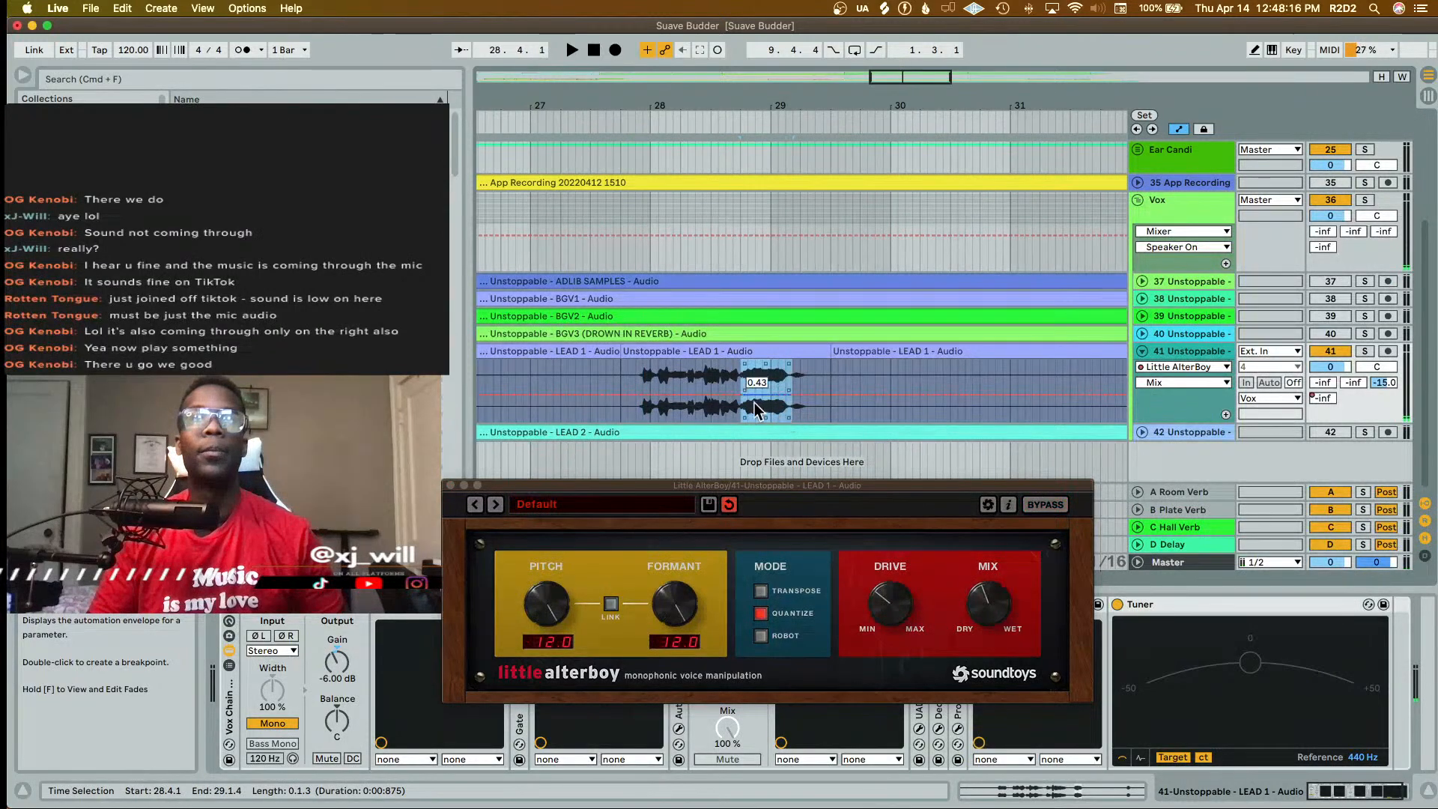
click(761, 403)
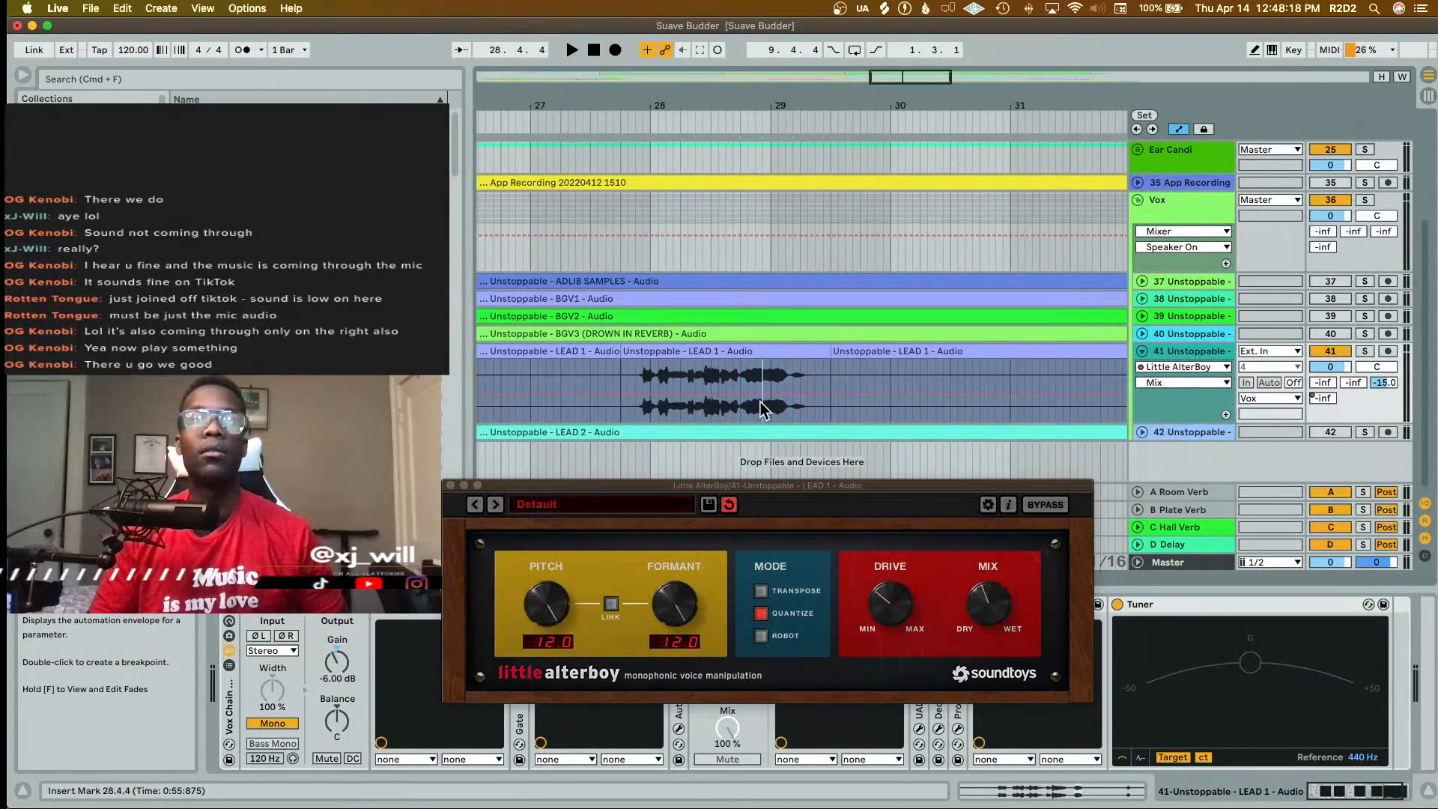
drag(742, 412, 793, 412)
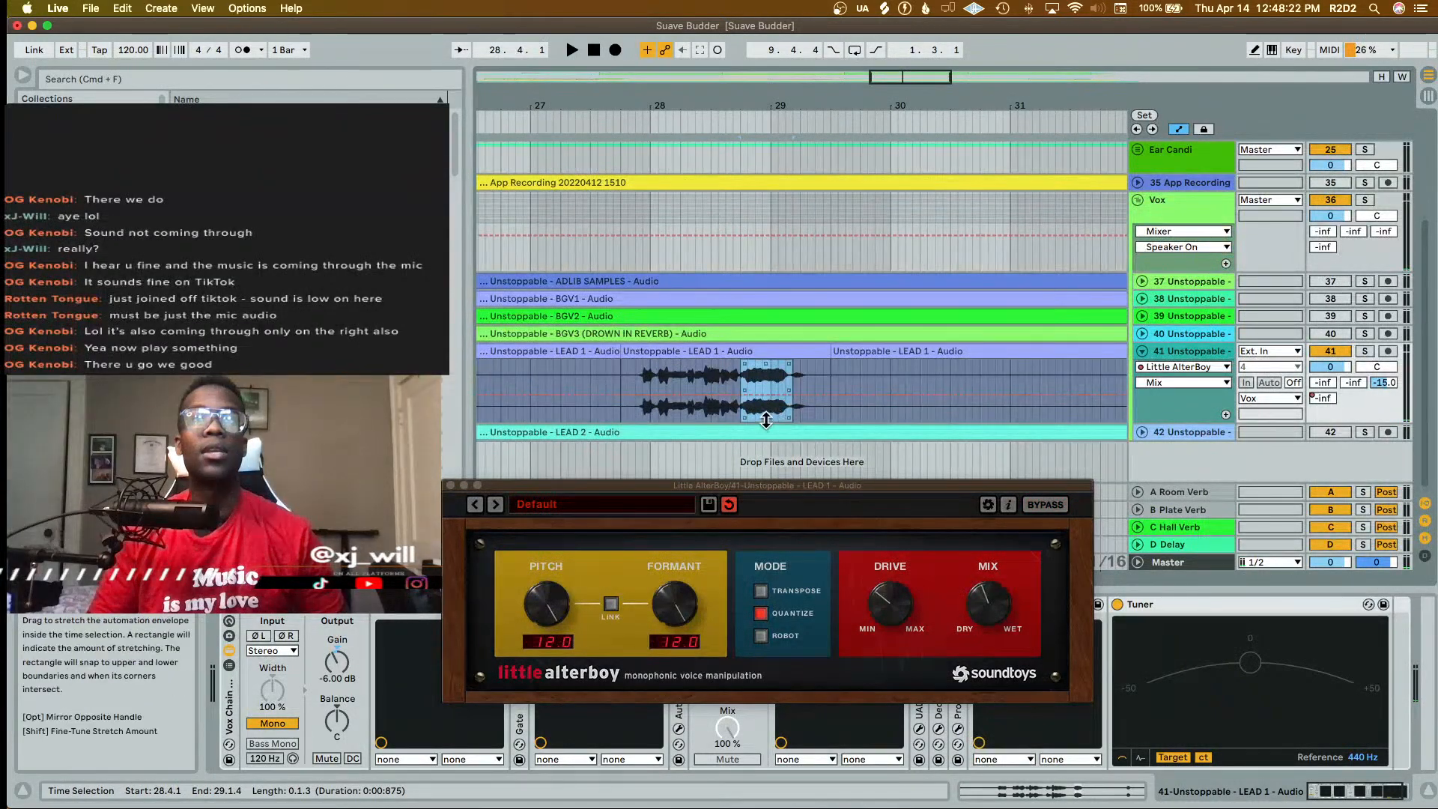
key(space)
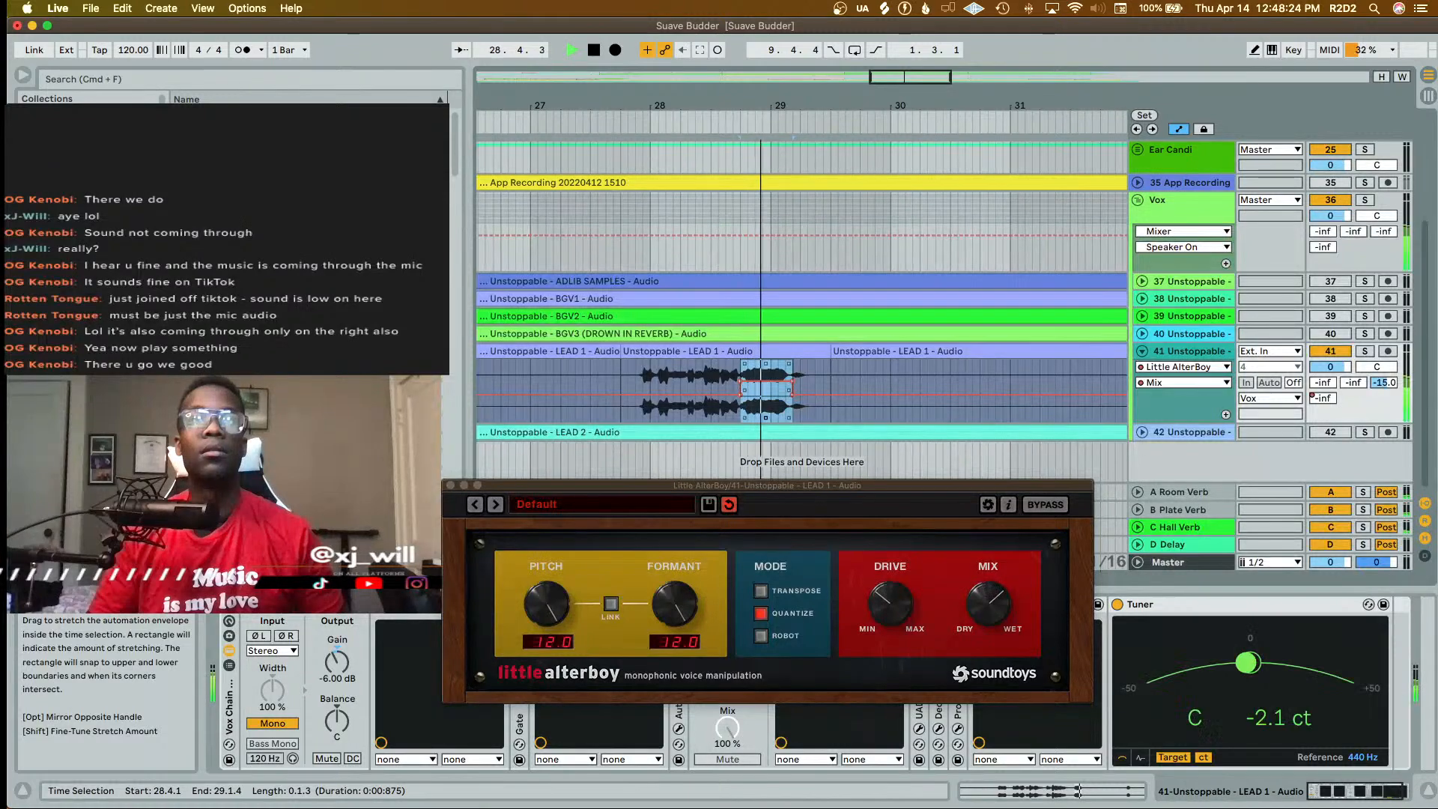
key(space)
drag(765, 384, 766, 390)
key(space)
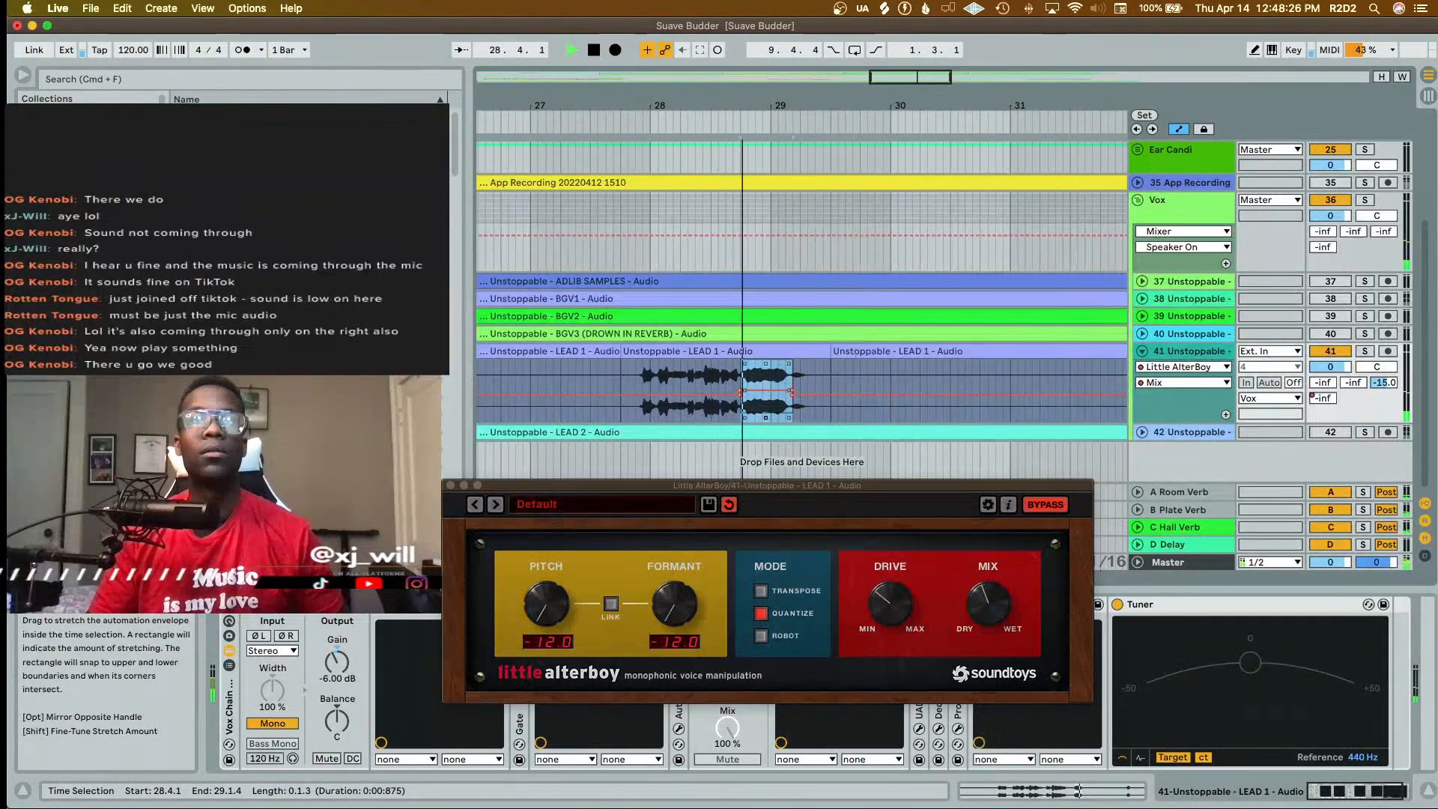
key(space)
key(space)
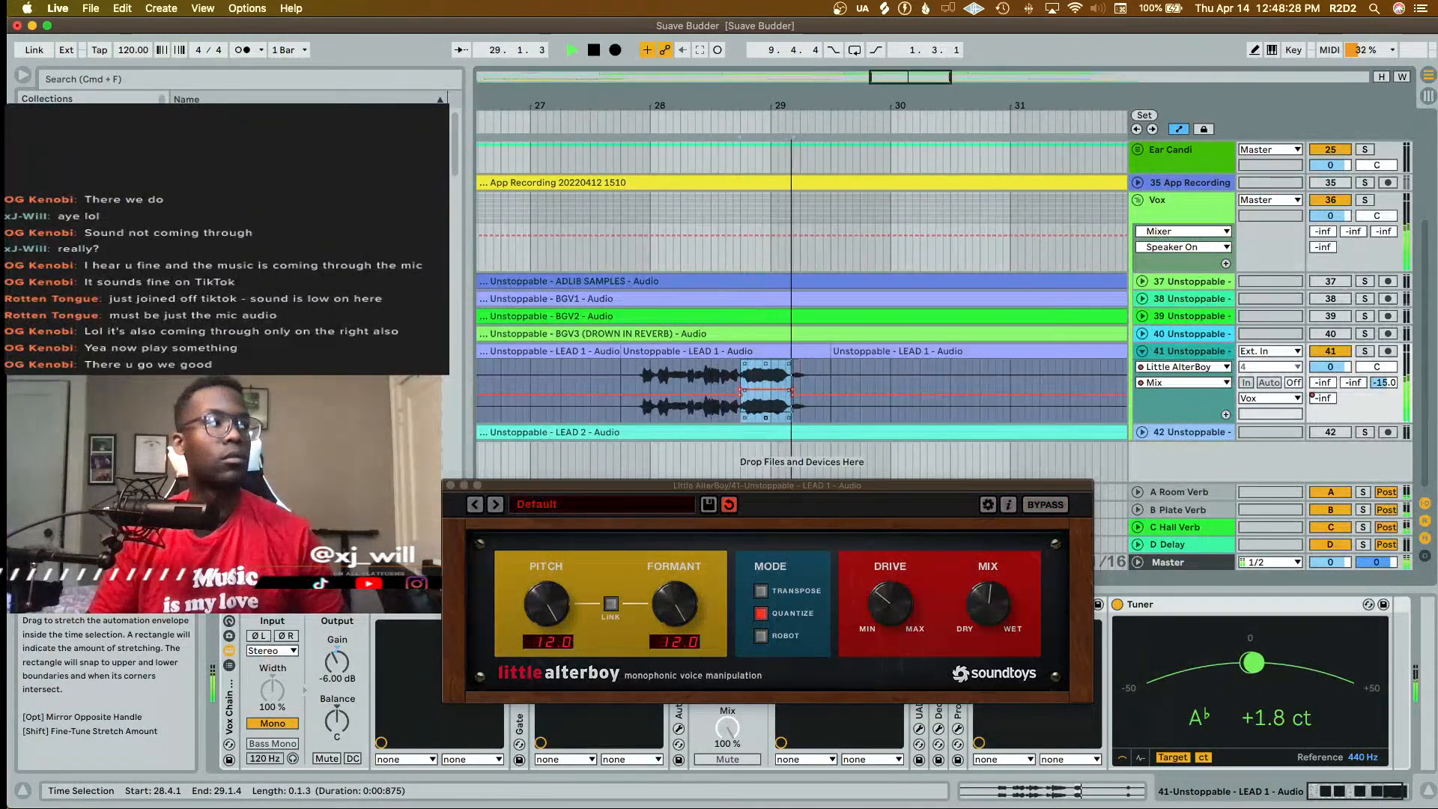
key(space)
key(space)
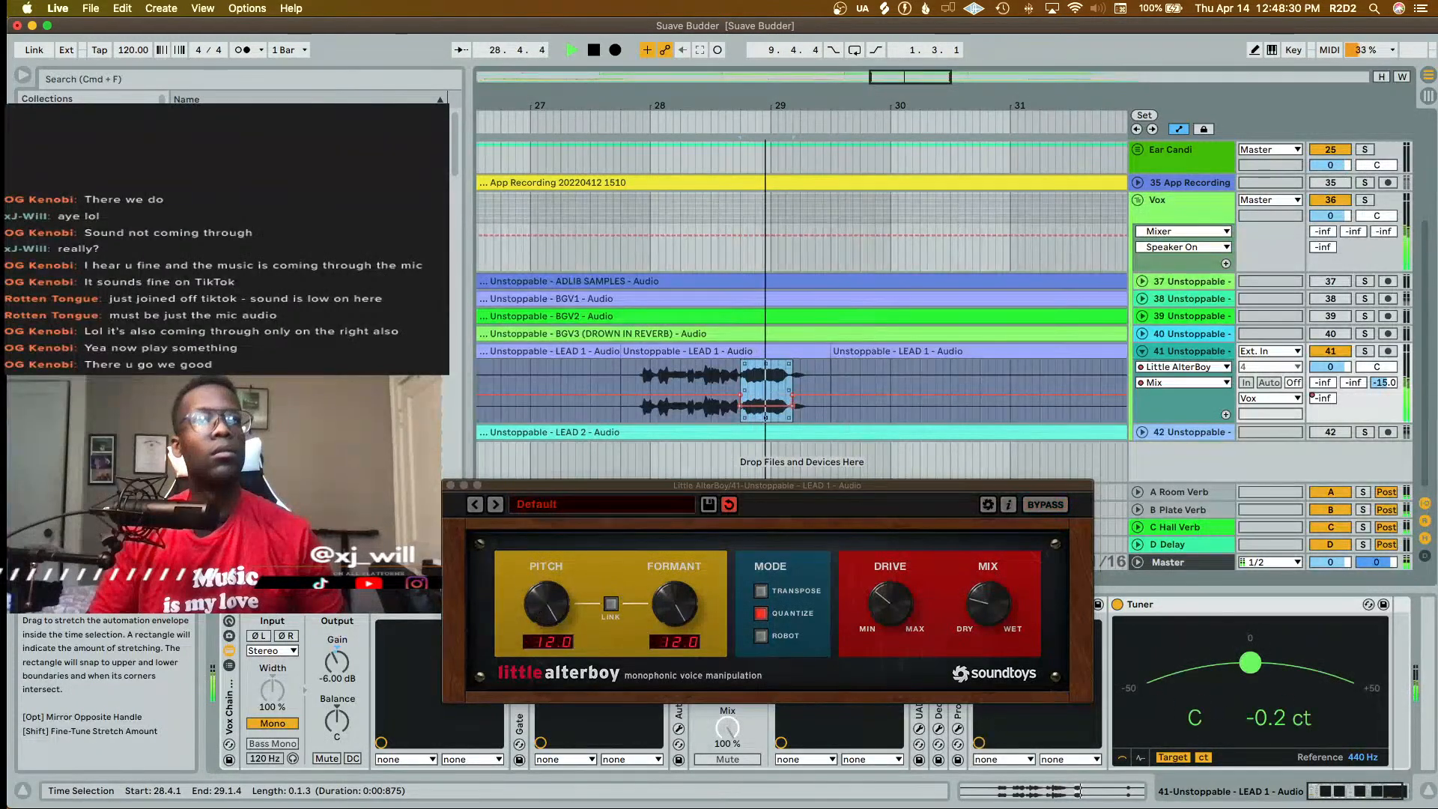
key(super+z)
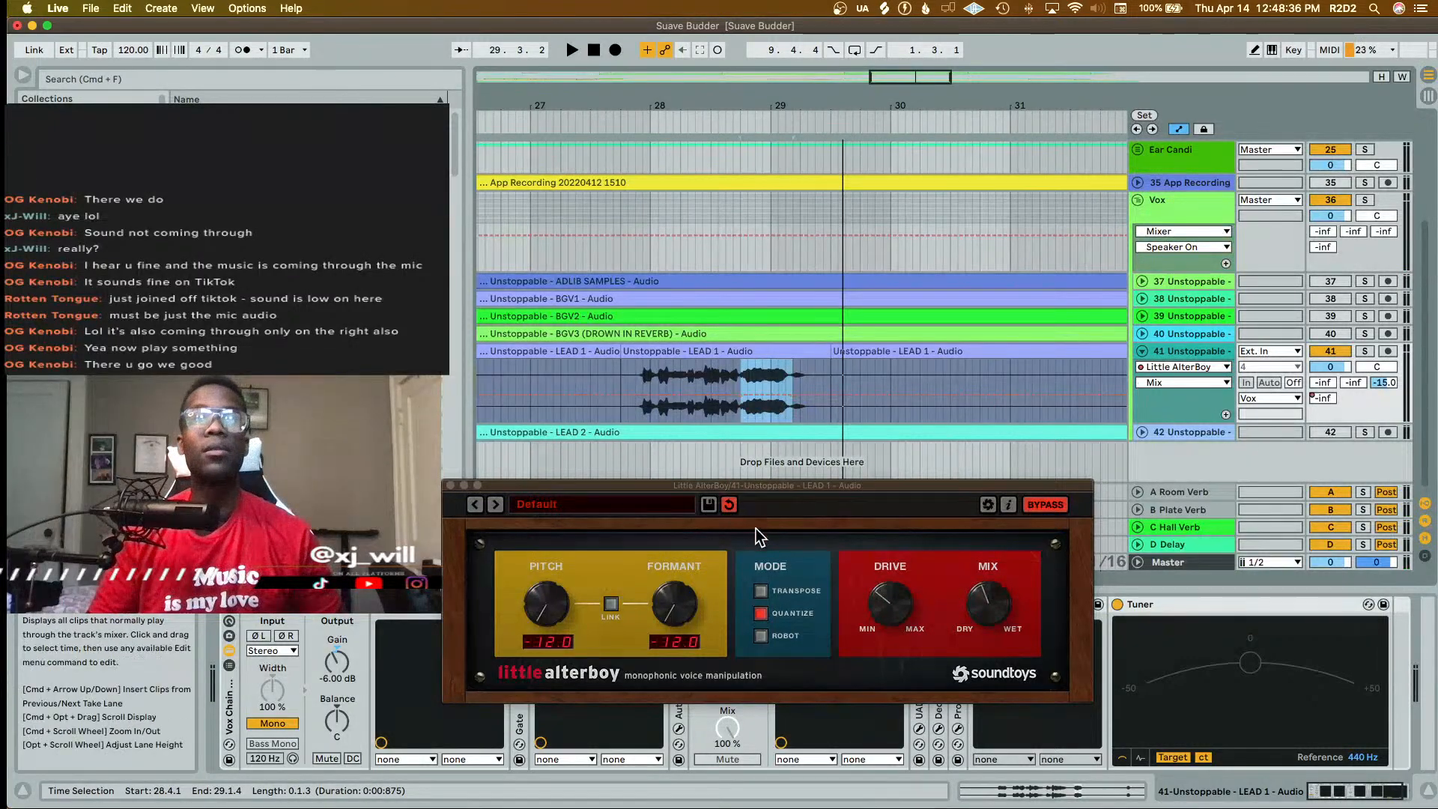
- Set Little AlterBoy's Formant automation to 0.70 between 28.4.1 and 29.1.4 and play the result
click(691, 608)
click(765, 367)
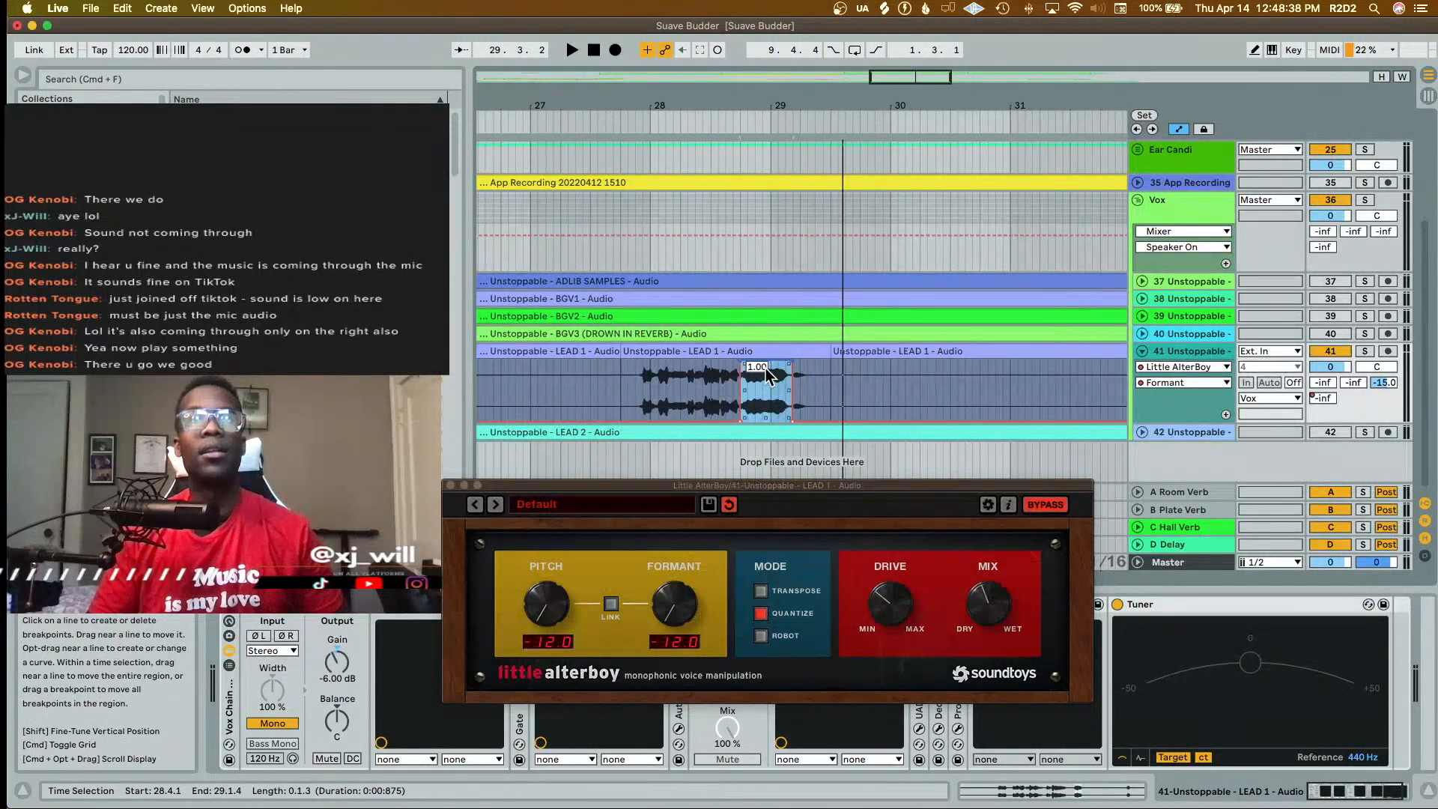
drag(765, 367, 765, 372)
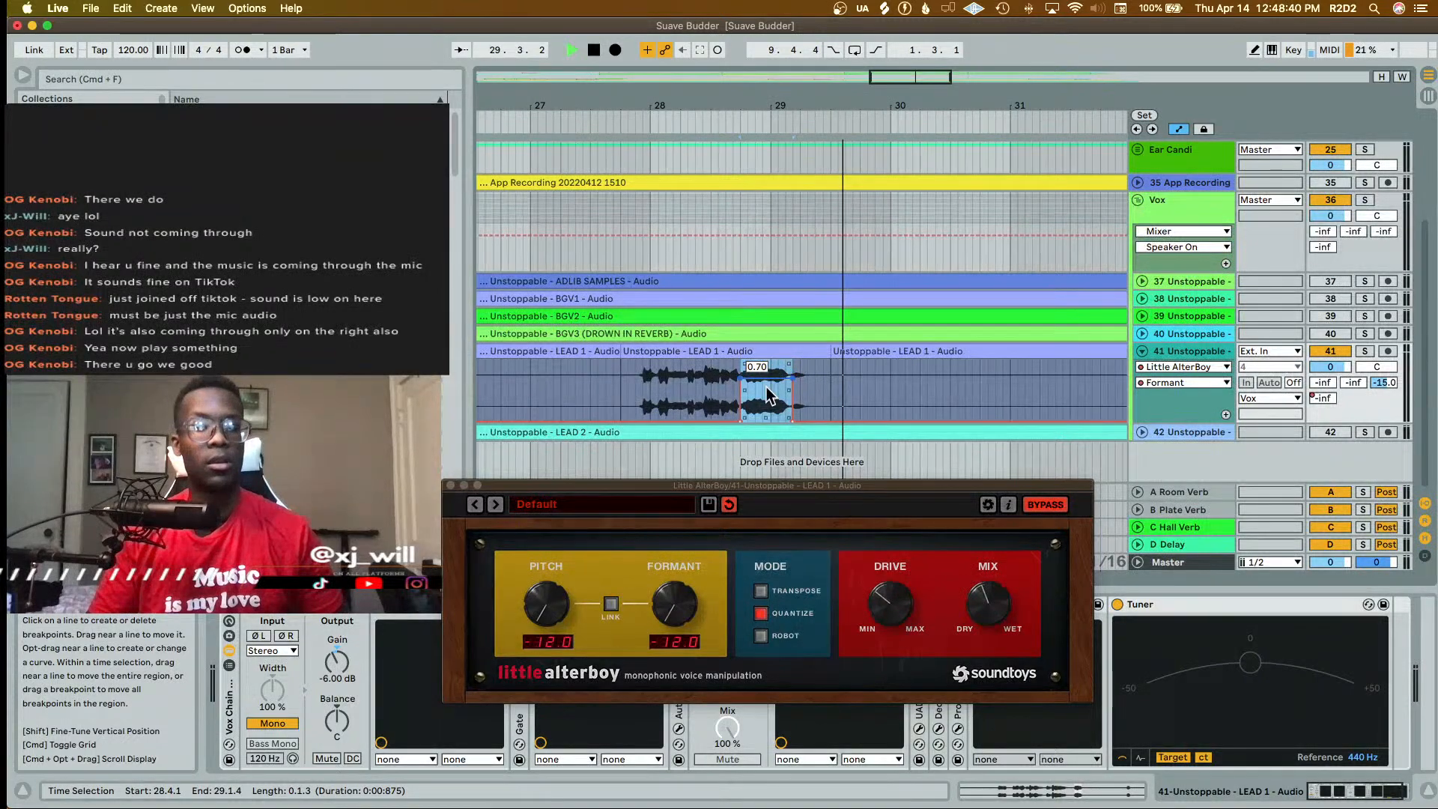
key(space)
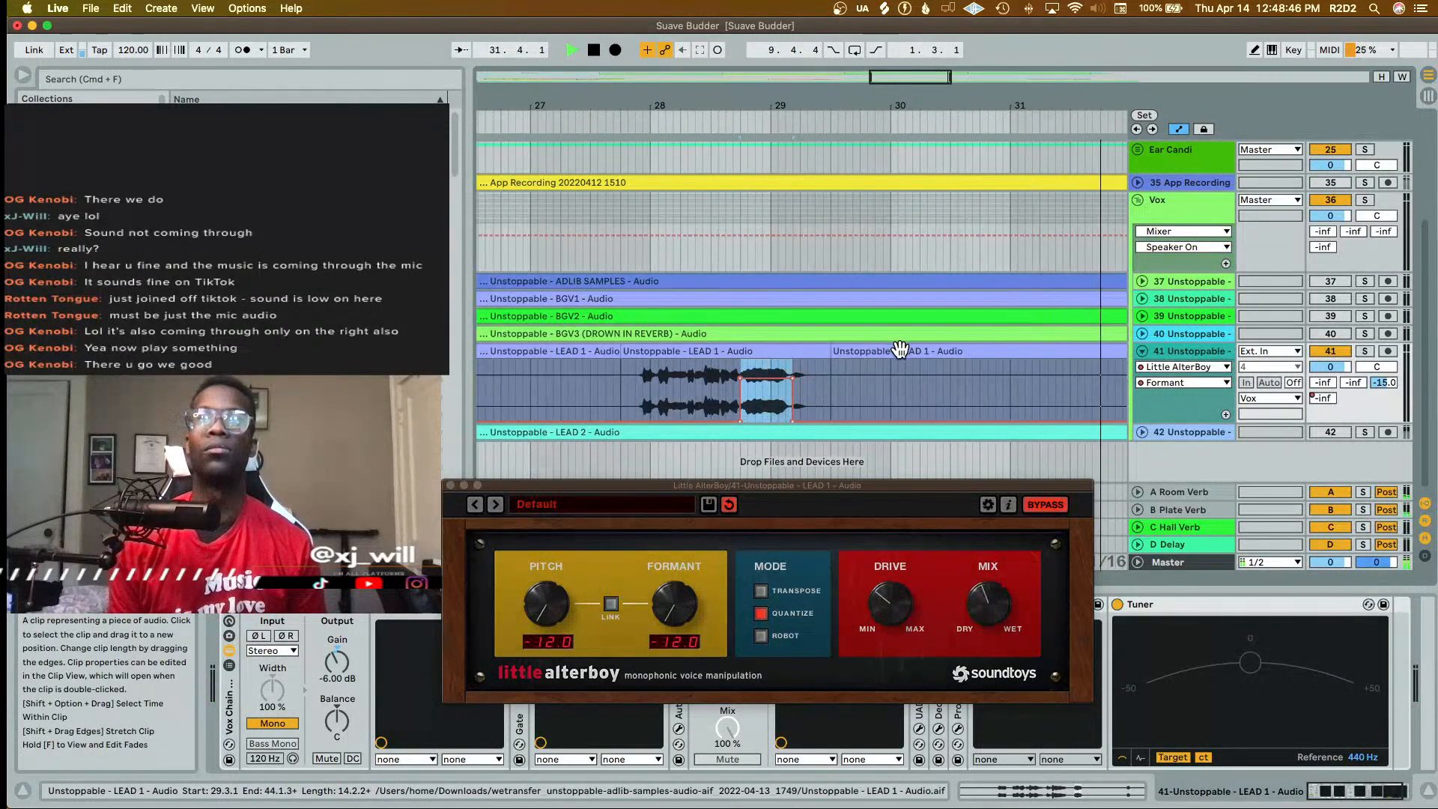
- Play LEAD 1's short final phrase from 40.1.1 and solo the track
scroll(899, 350, down, 10)
scroll(899, 350, up, 3)
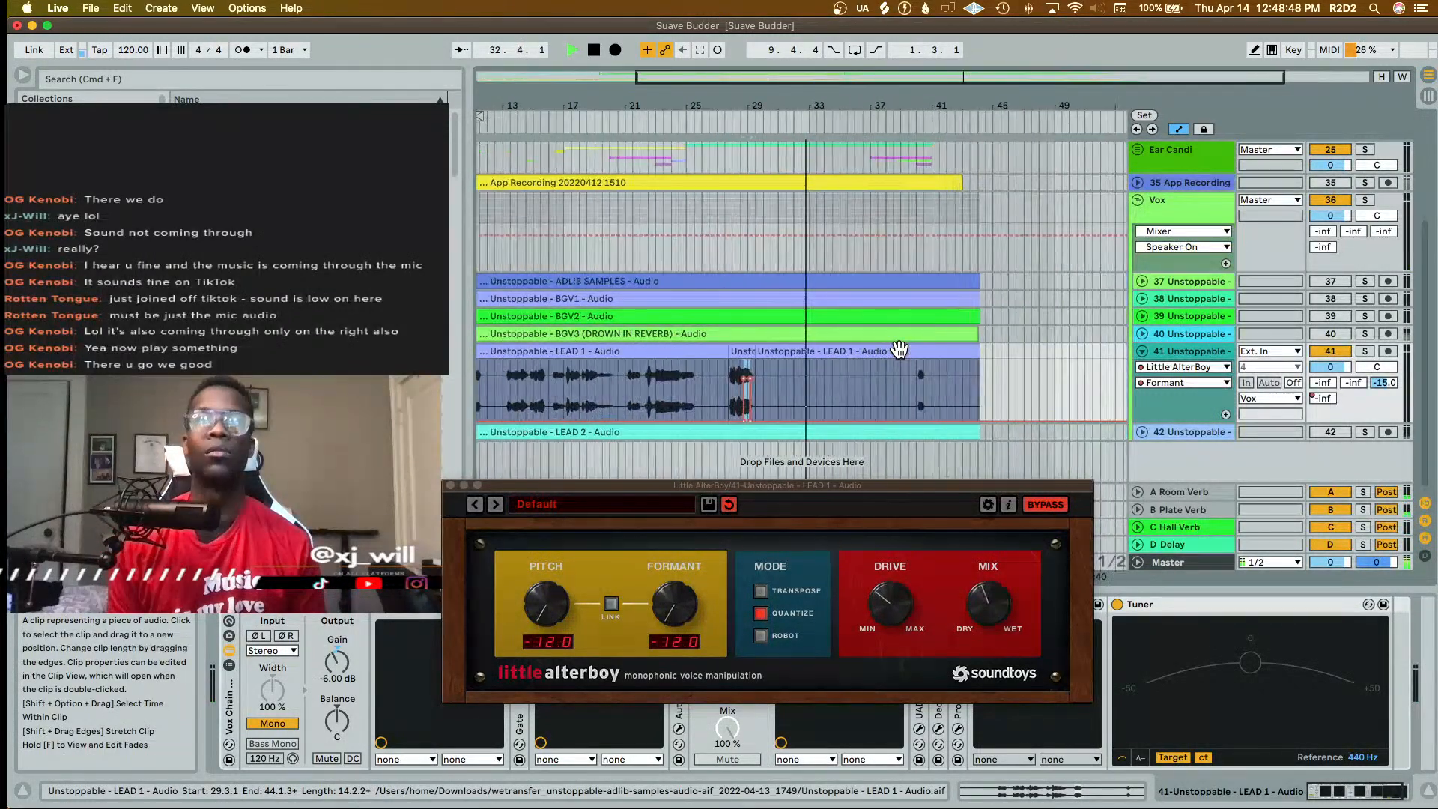
click(915, 390)
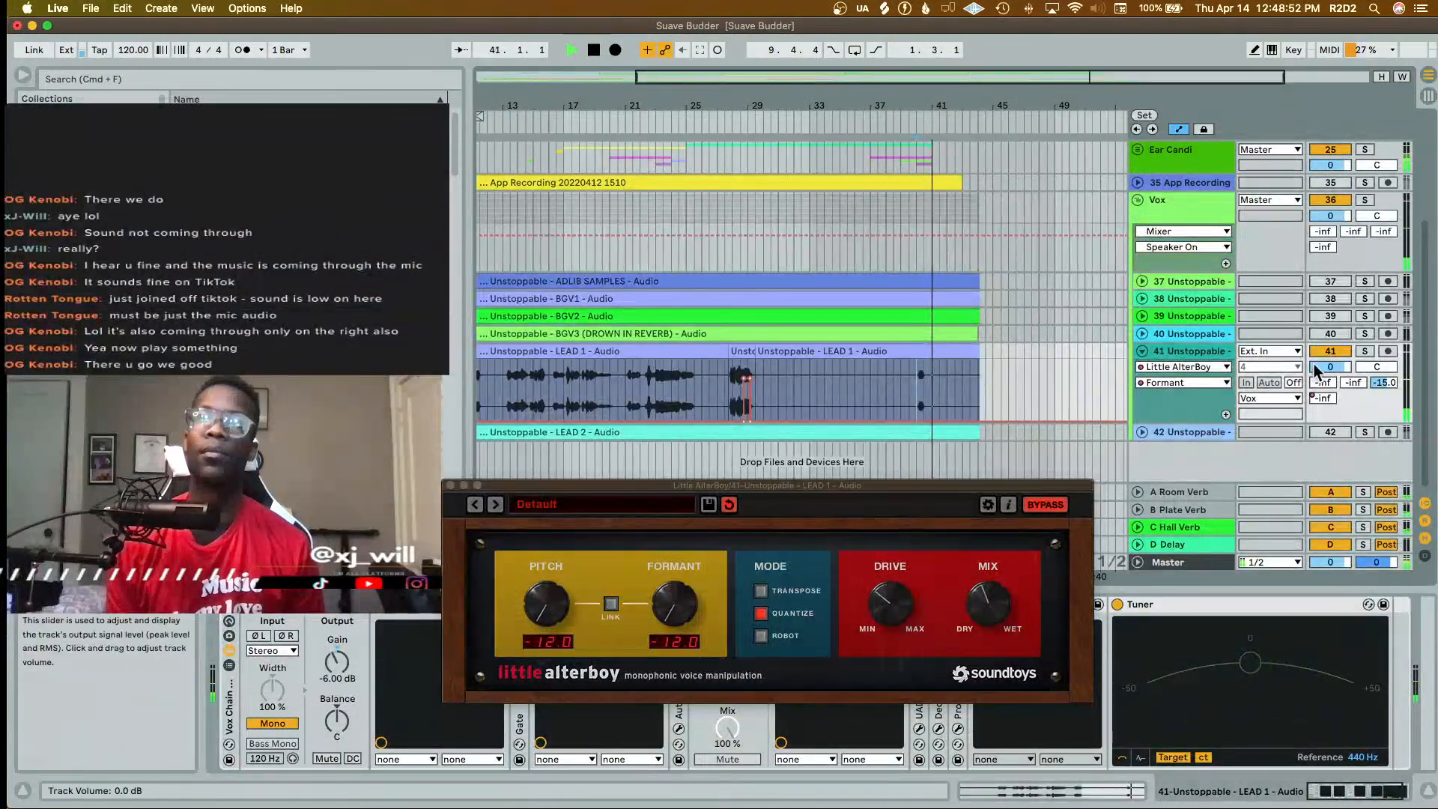
click(1365, 351)
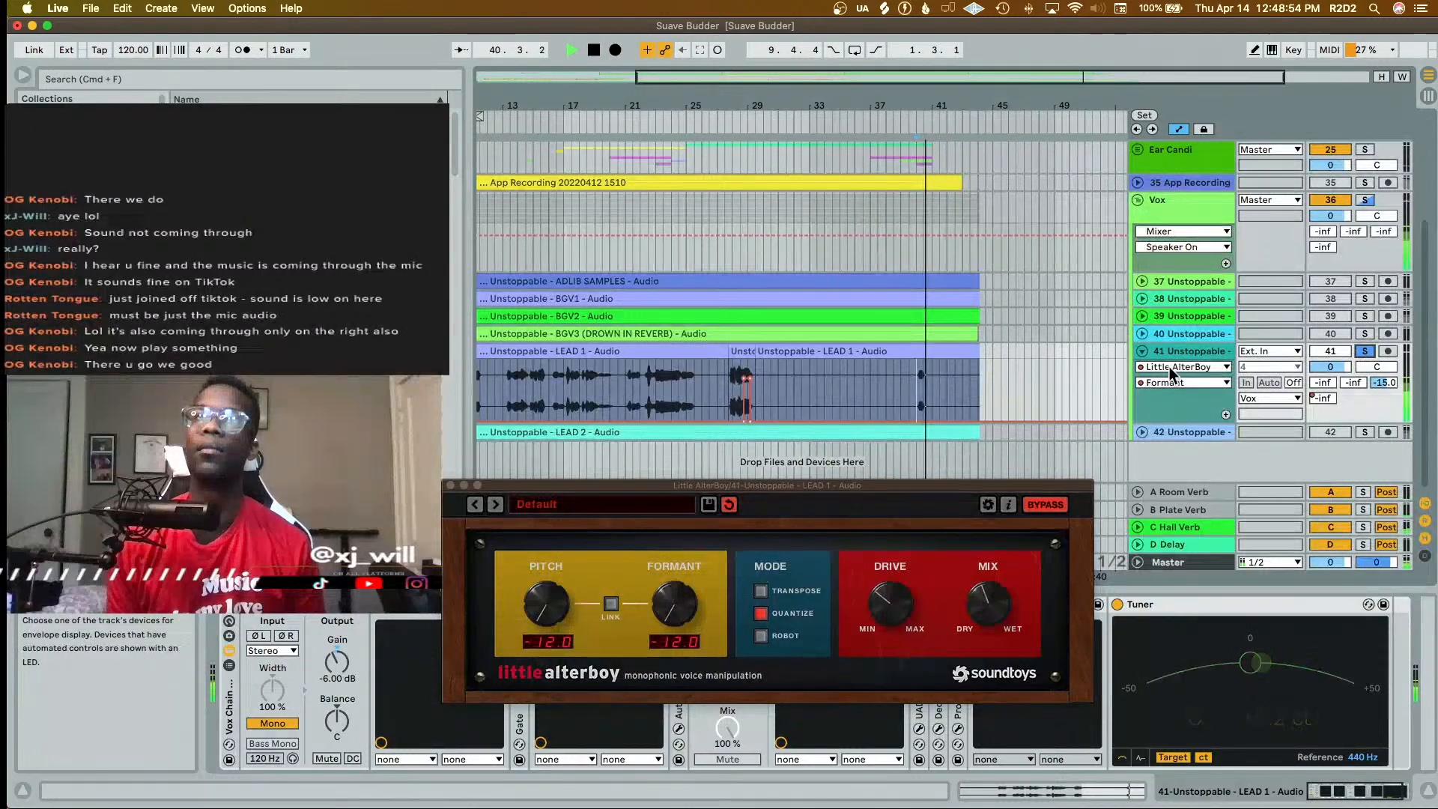
key(space)
- Automate Little AlterBoy to switch on for LEAD 1's final phrase from 40.1.3 to 40.3.3
scroll(931, 385, up, 8)
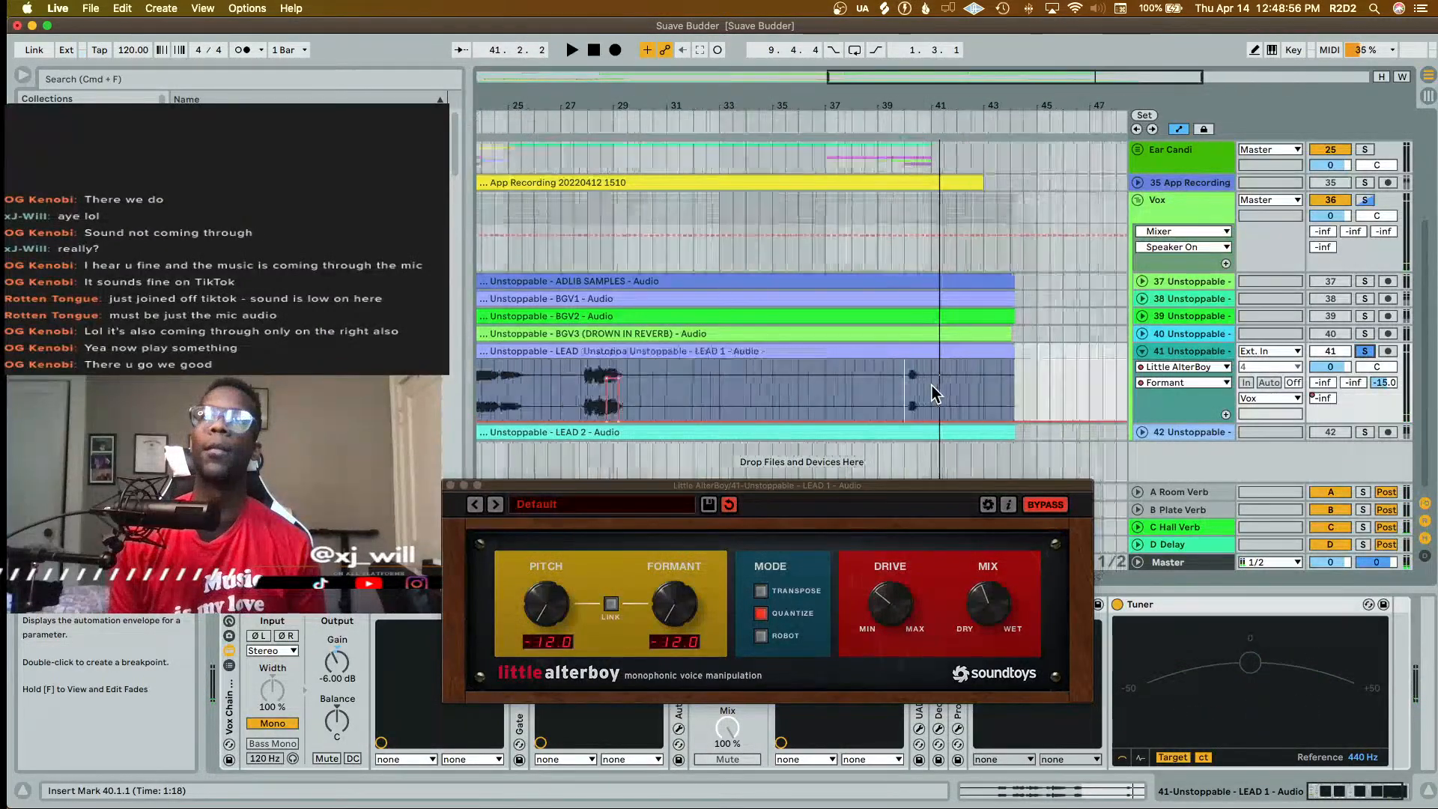
drag(828, 397, 889, 399)
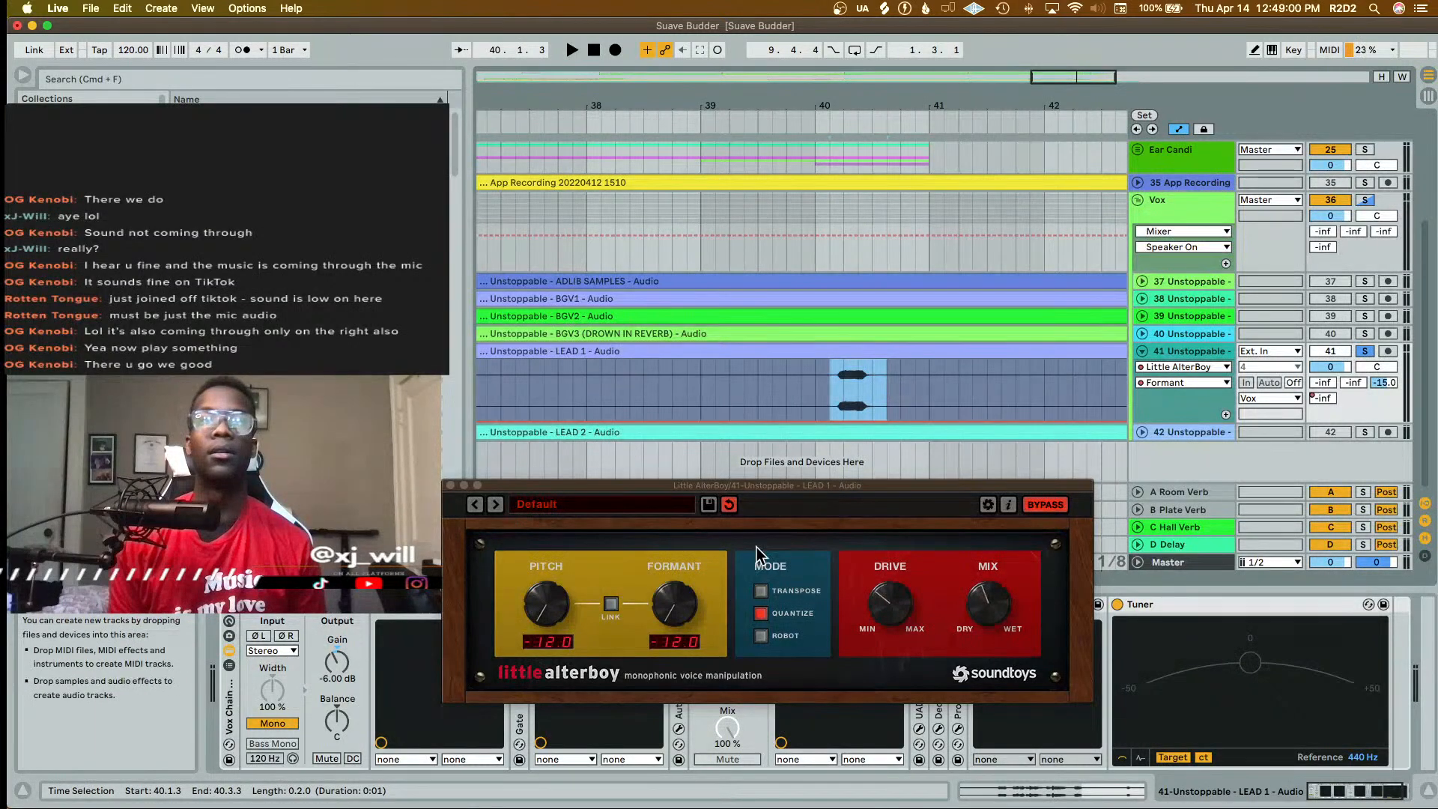
click(1195, 383)
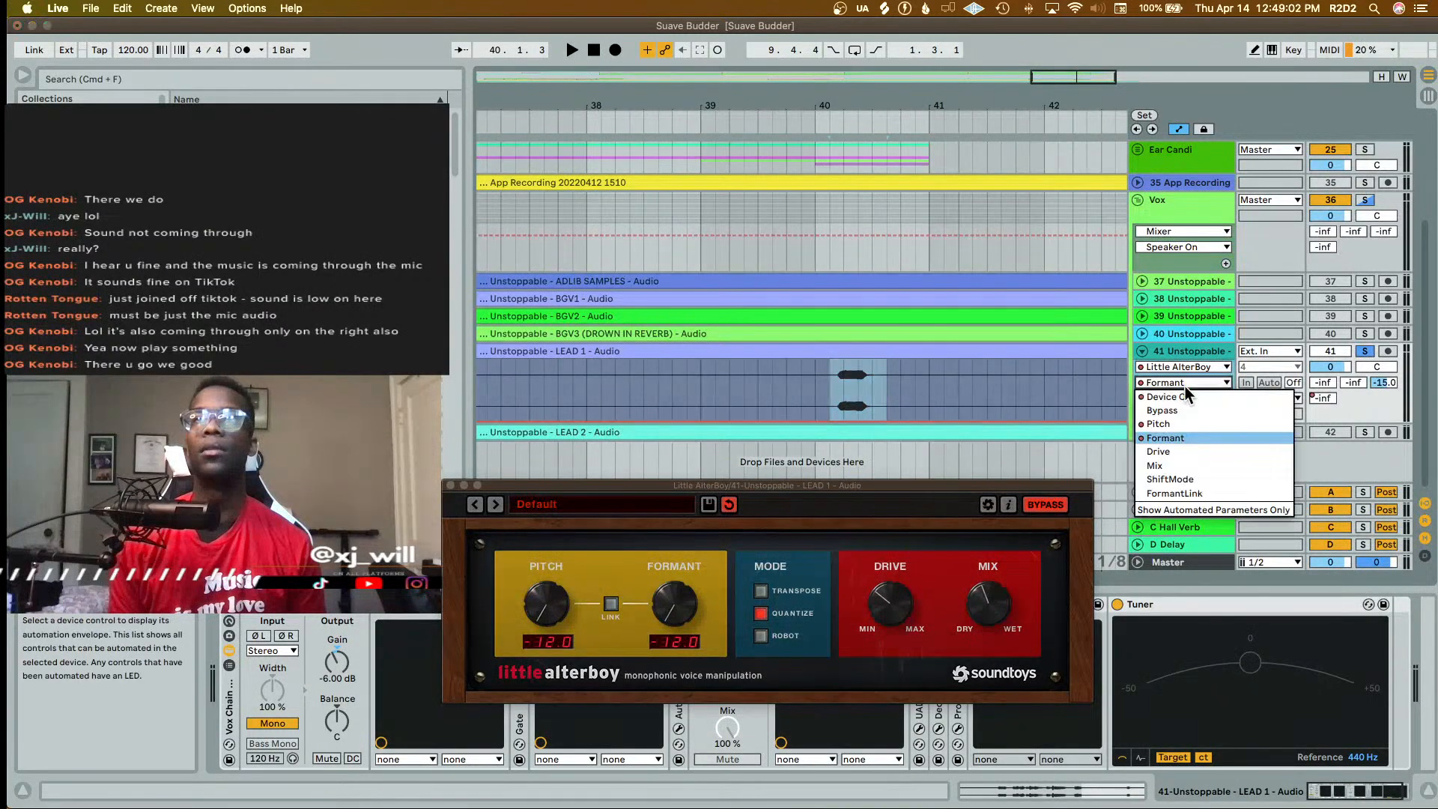
click(1185, 394)
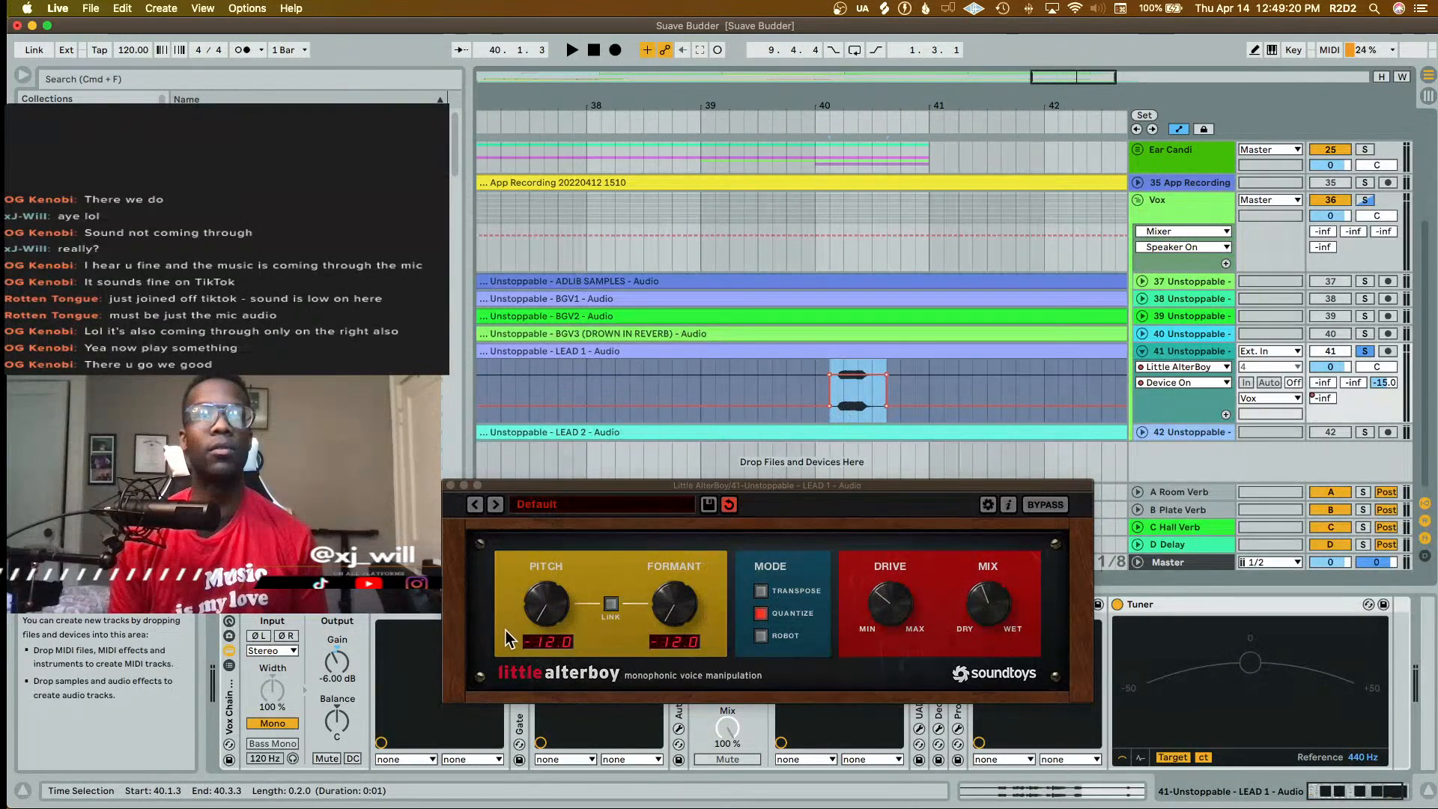
- Raise Little AlterBoy's Pitch automation between 40.1.3 and 40.3.3 to 8.2, lower it to 7.8, and audition both settings
click(550, 605)
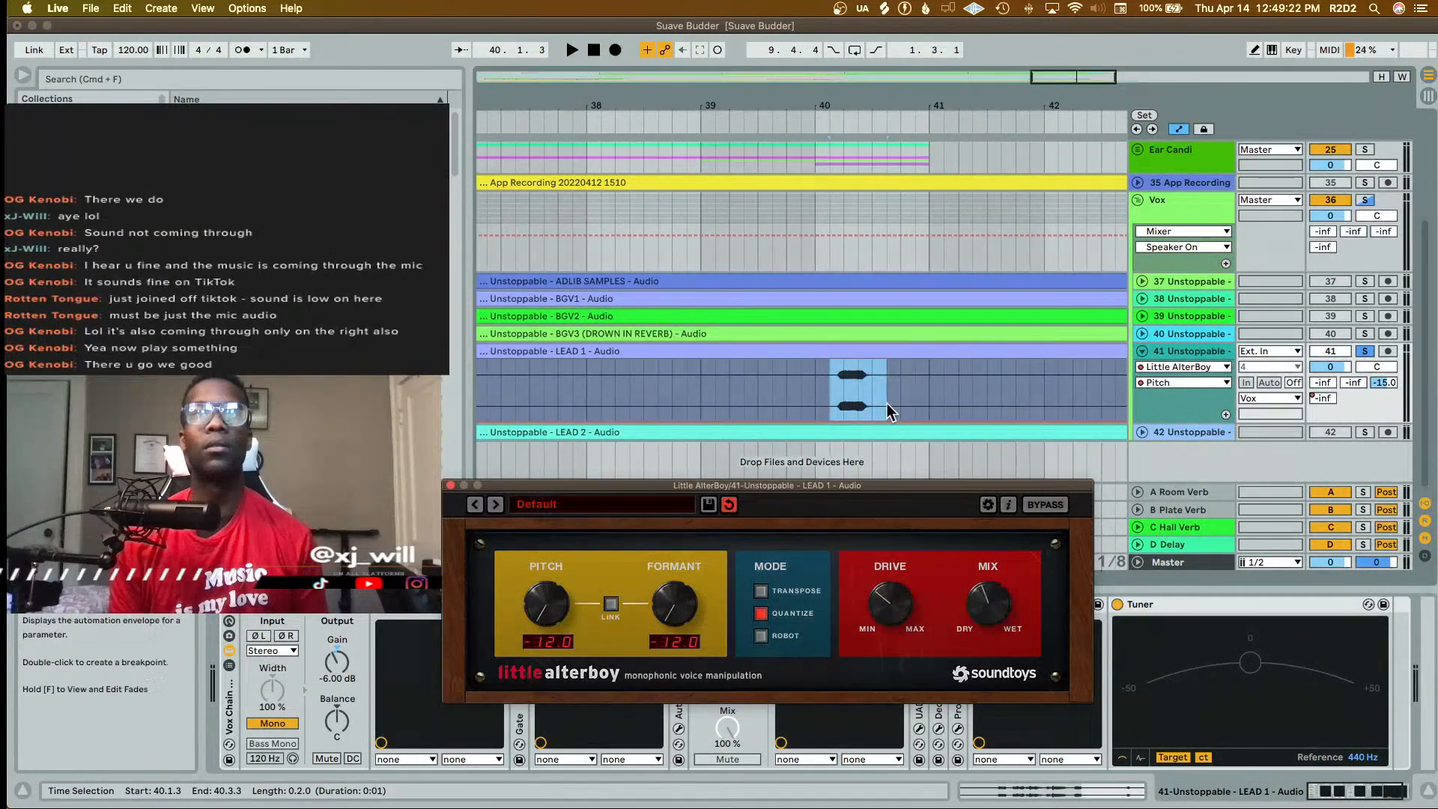
click(860, 414)
key(space)
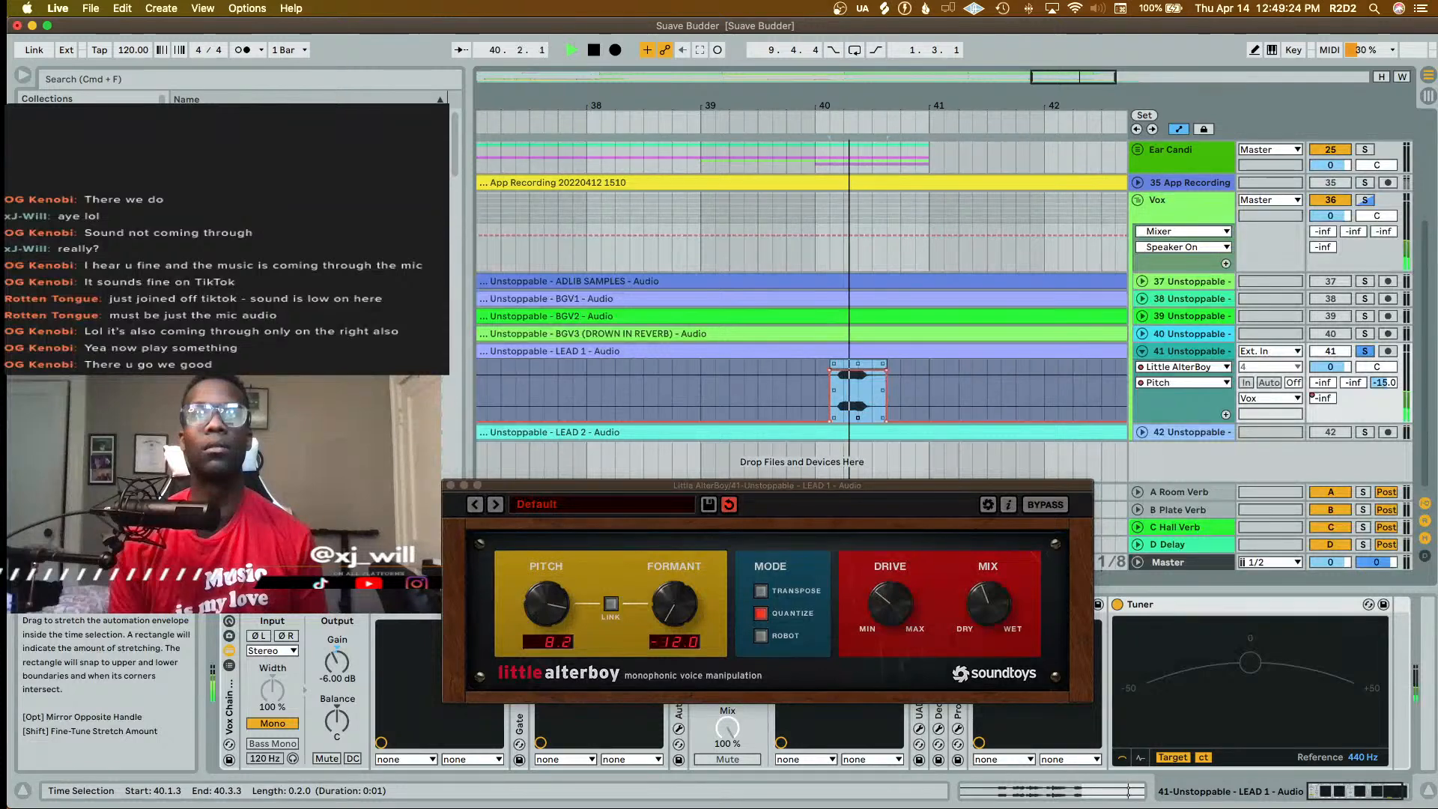
key(space)
drag(858, 370, 858, 372)
key(space)
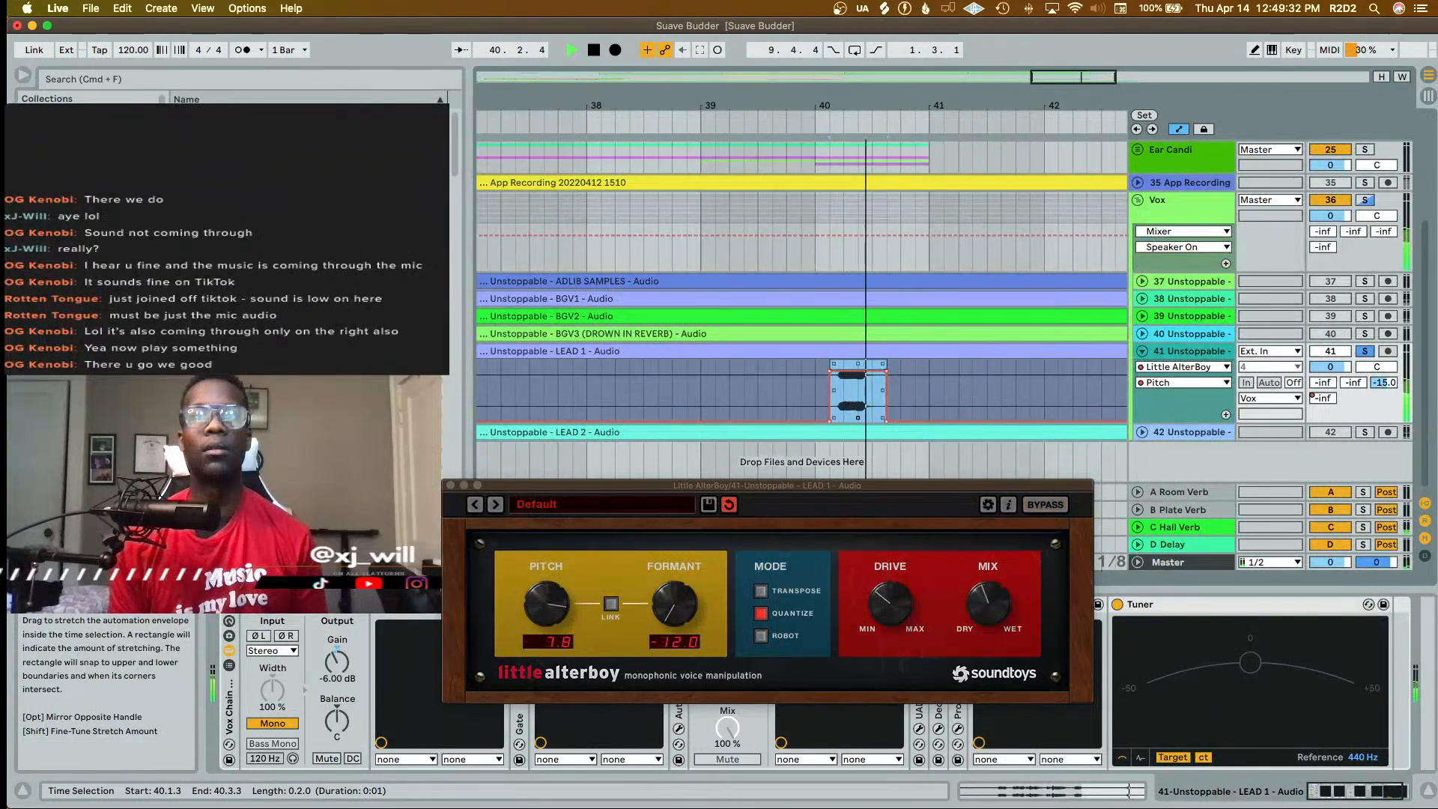
key(space)
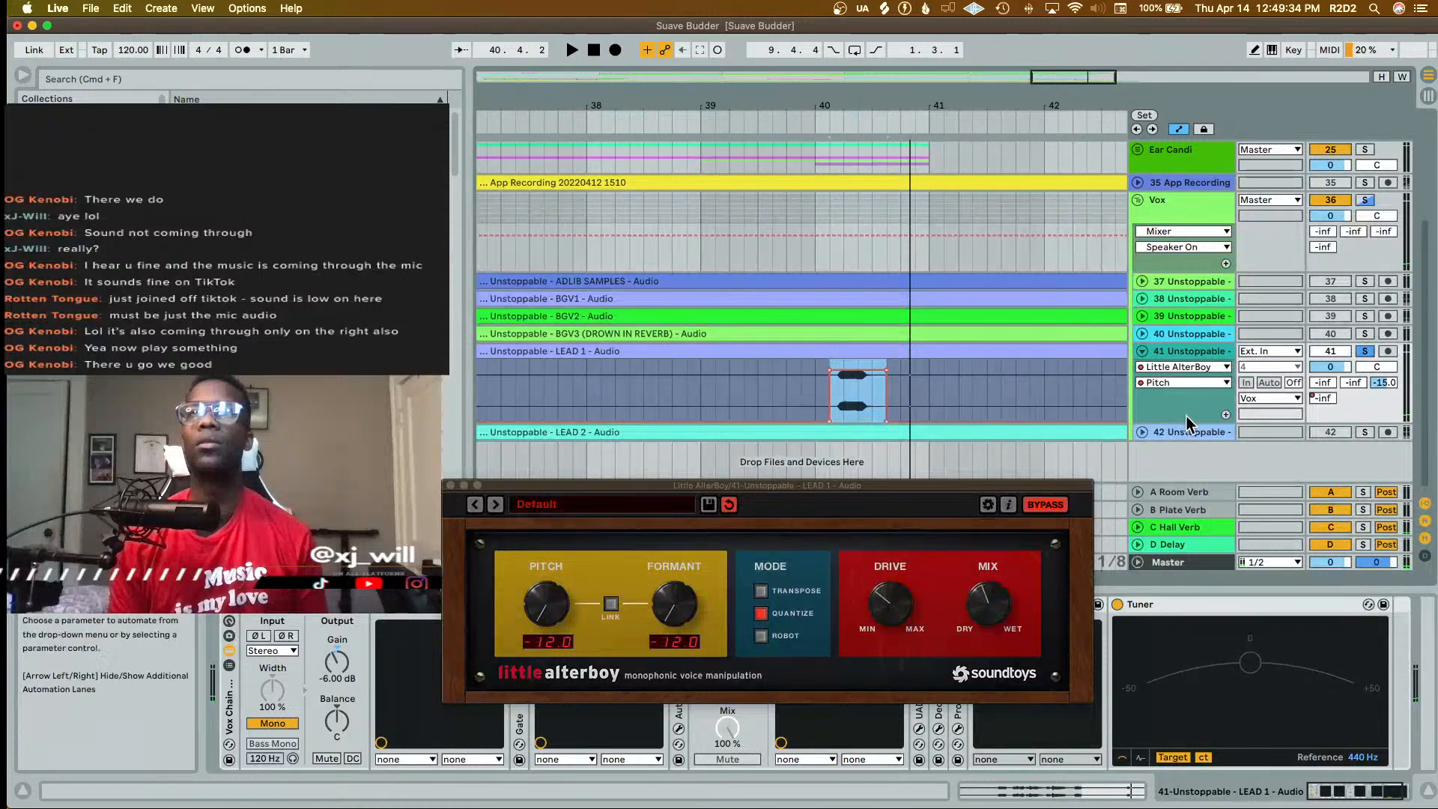
- Enlarge the LEAD 1 track, set the final phrase's Pitch automation to 0.80, and play it
drag(1184, 421, 1203, 532)
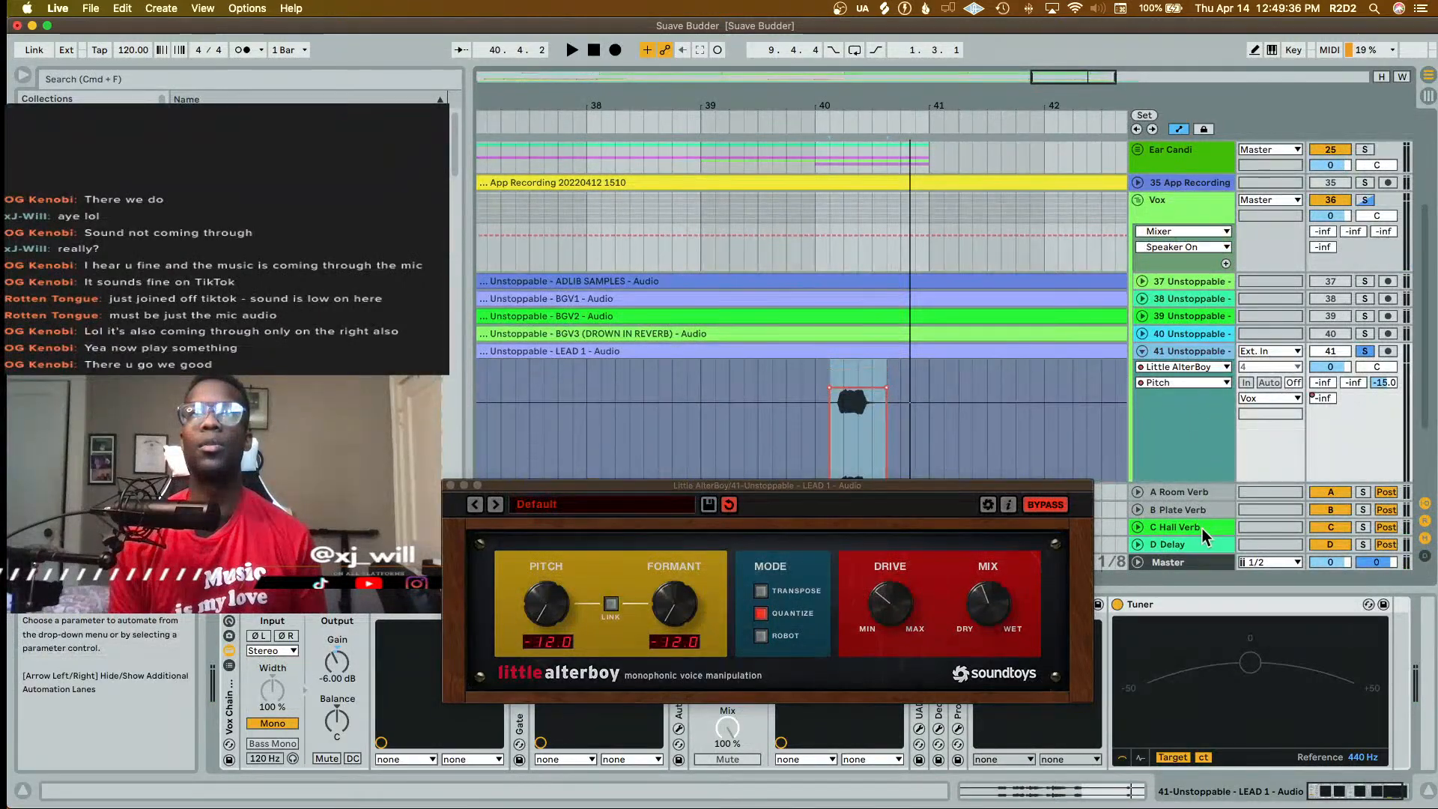
drag(852, 395, 852, 402)
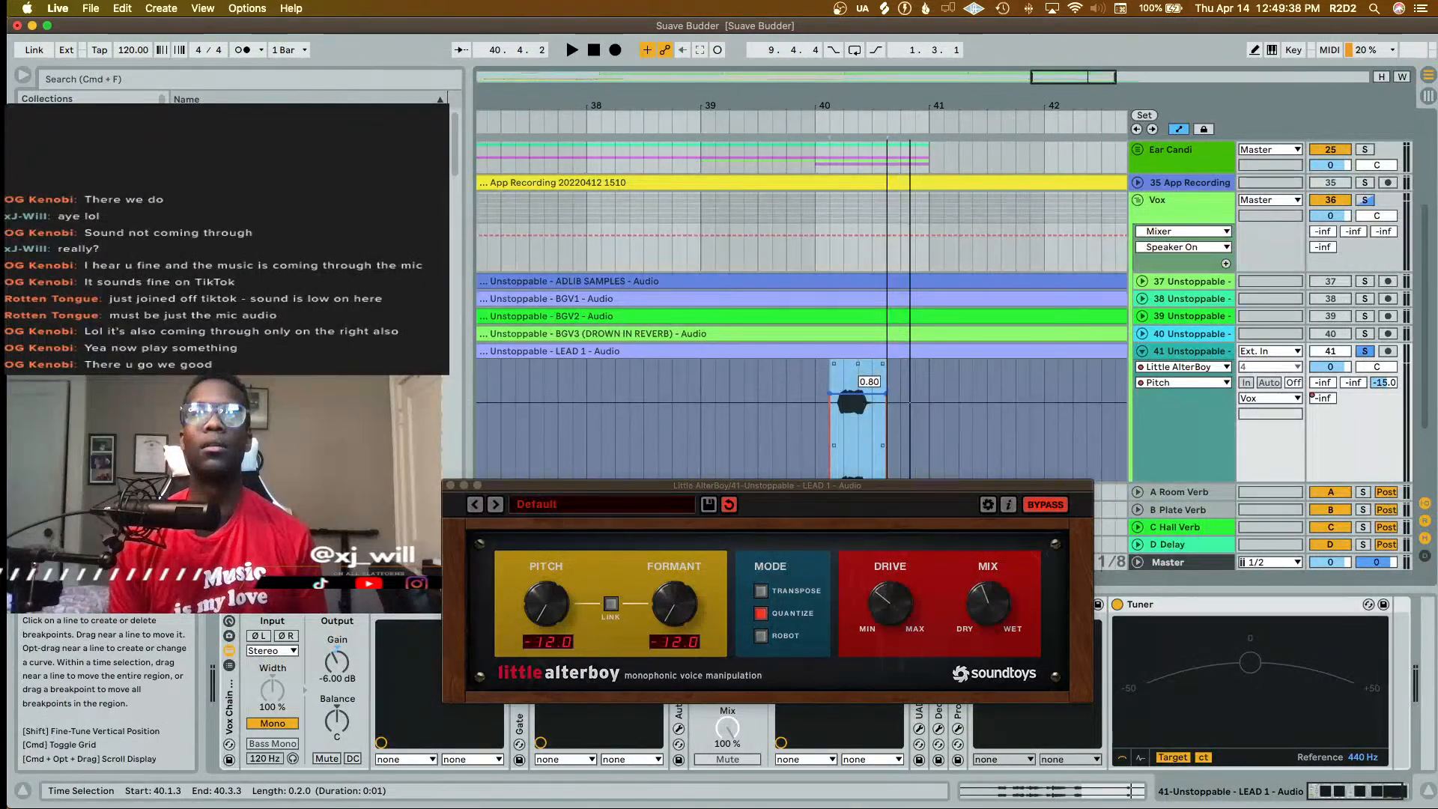
key(space)
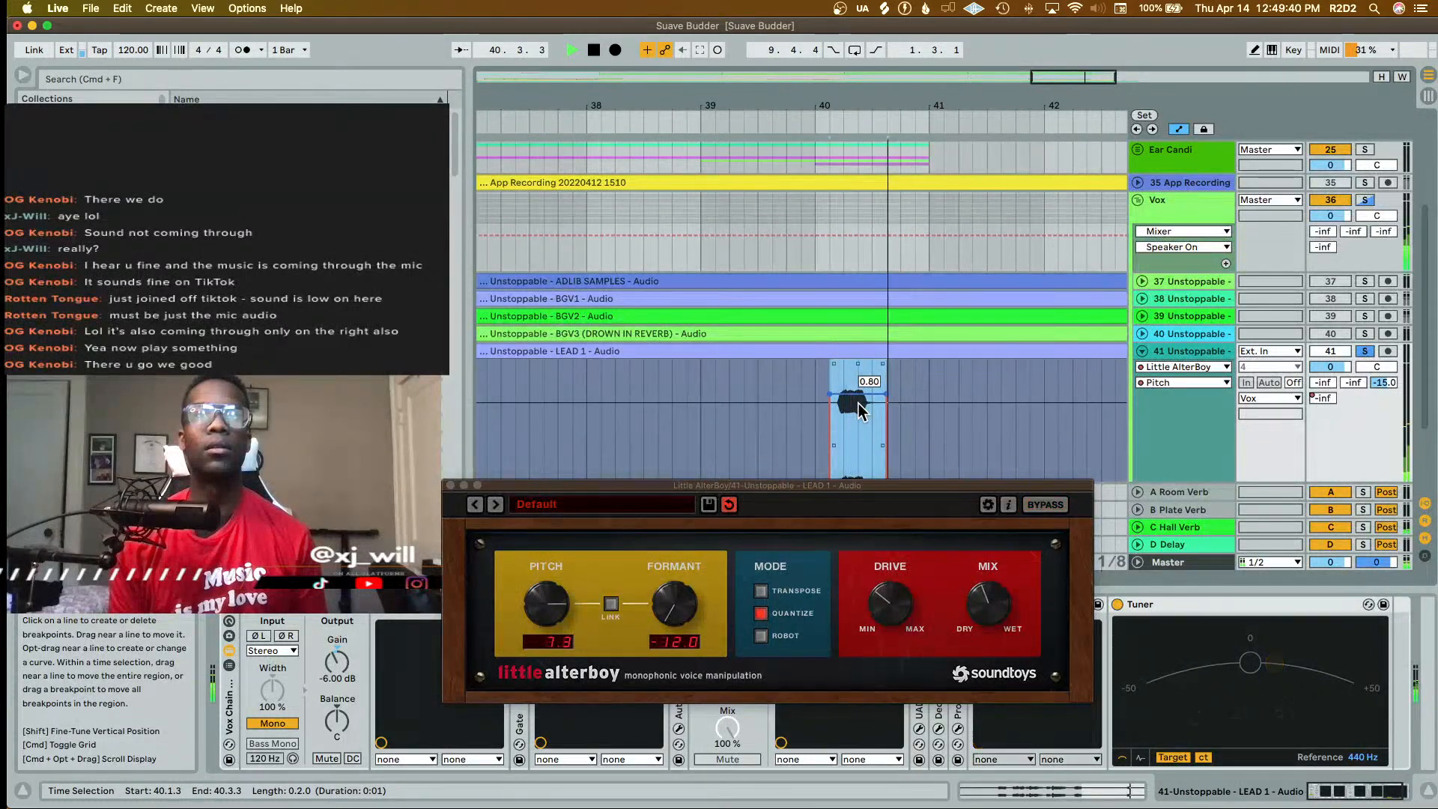
key(space)
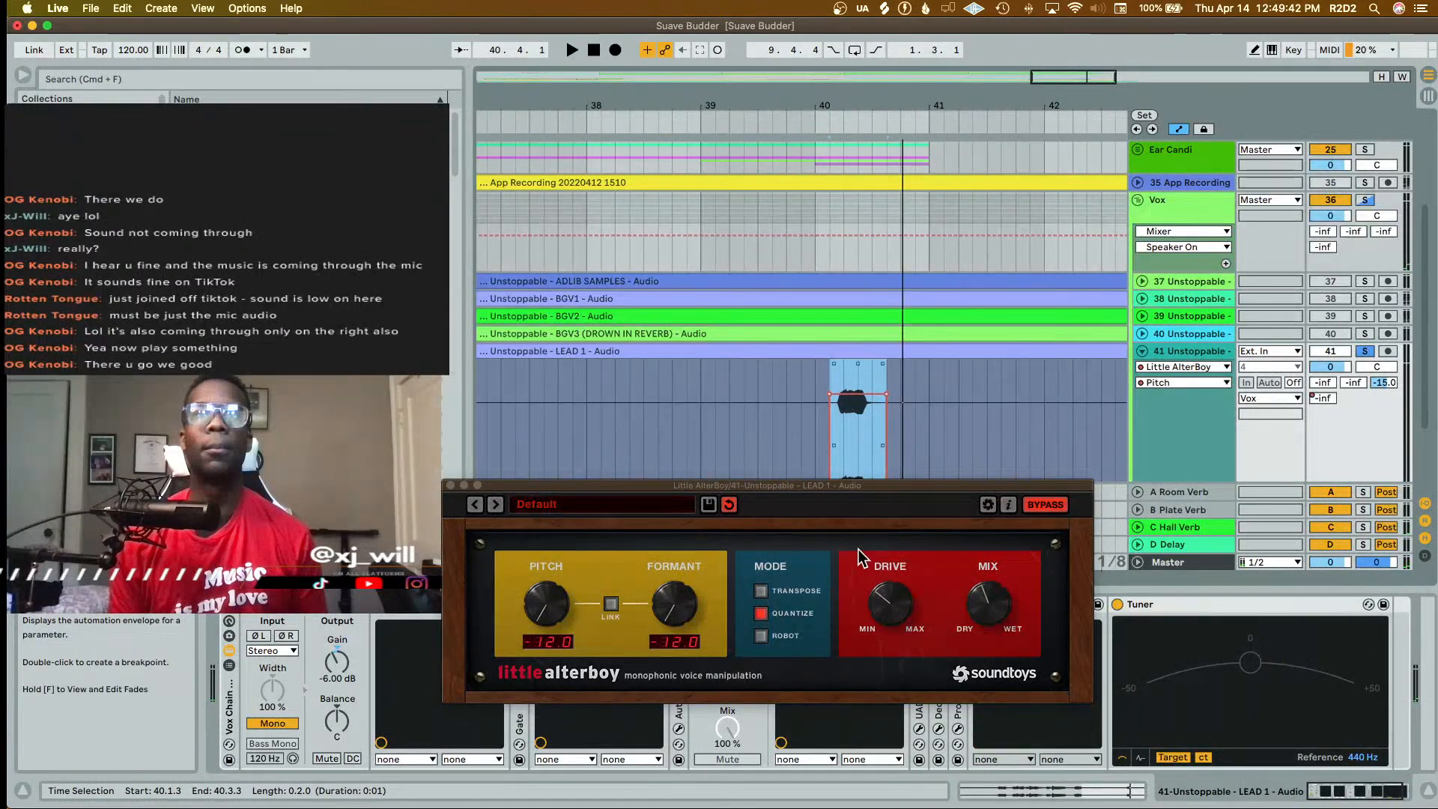
- Raise Little AlterBoy's Formant automation between 40.1.3 and 40.3.3 on LEAD 1 to about 2.7, auditioning the phrase
click(683, 599)
scroll(905, 347, down, 3)
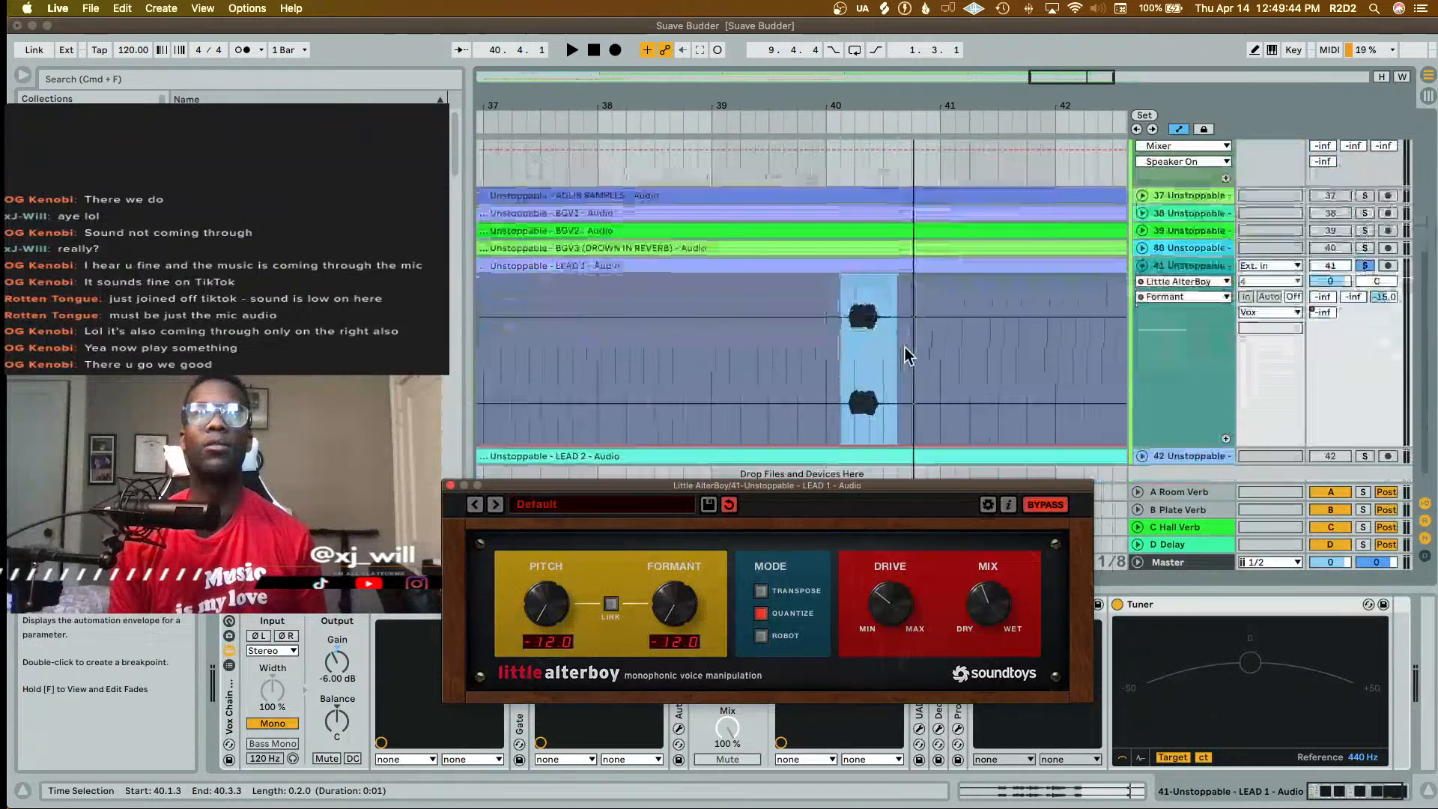
click(866, 438)
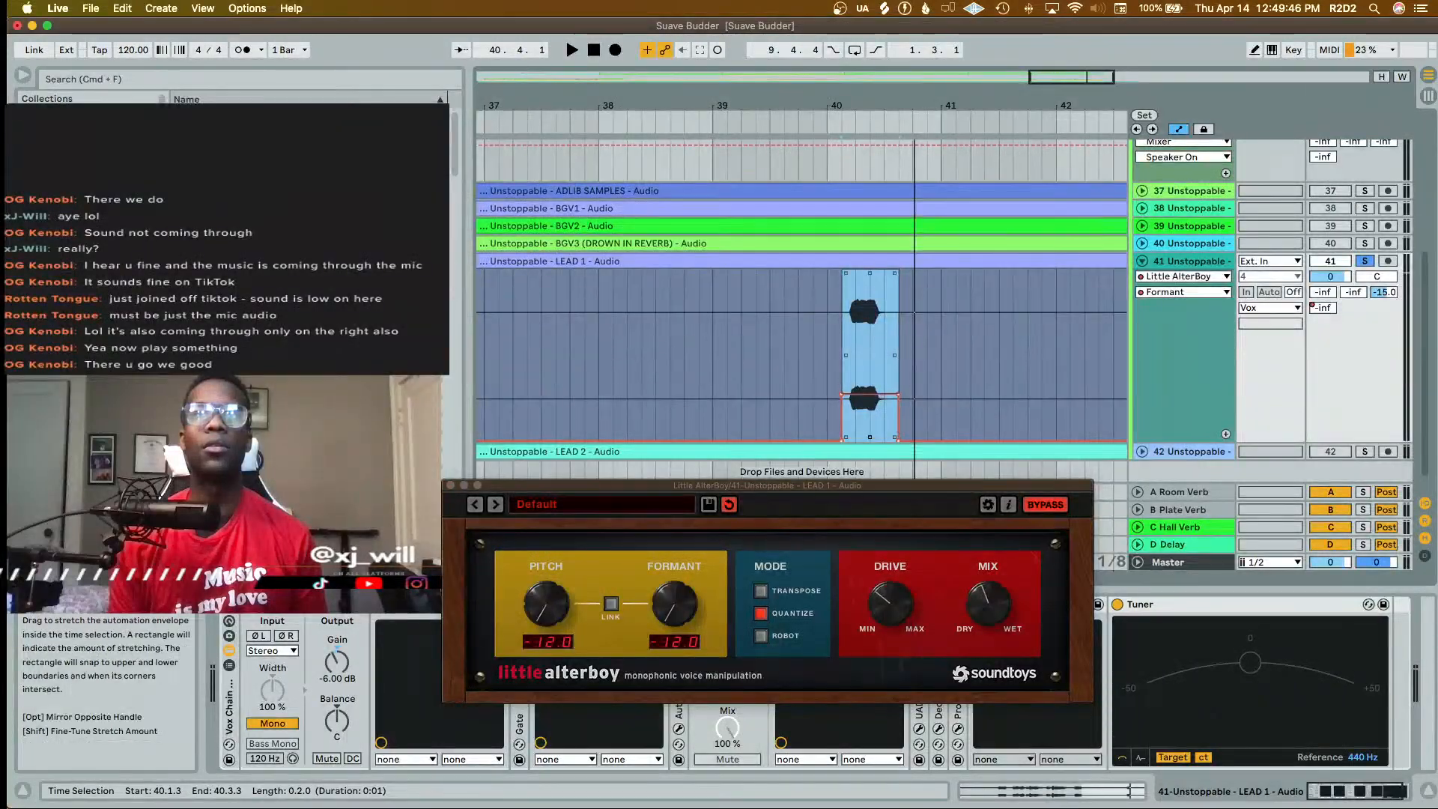
key(space)
key(space)
drag(868, 364, 869, 334)
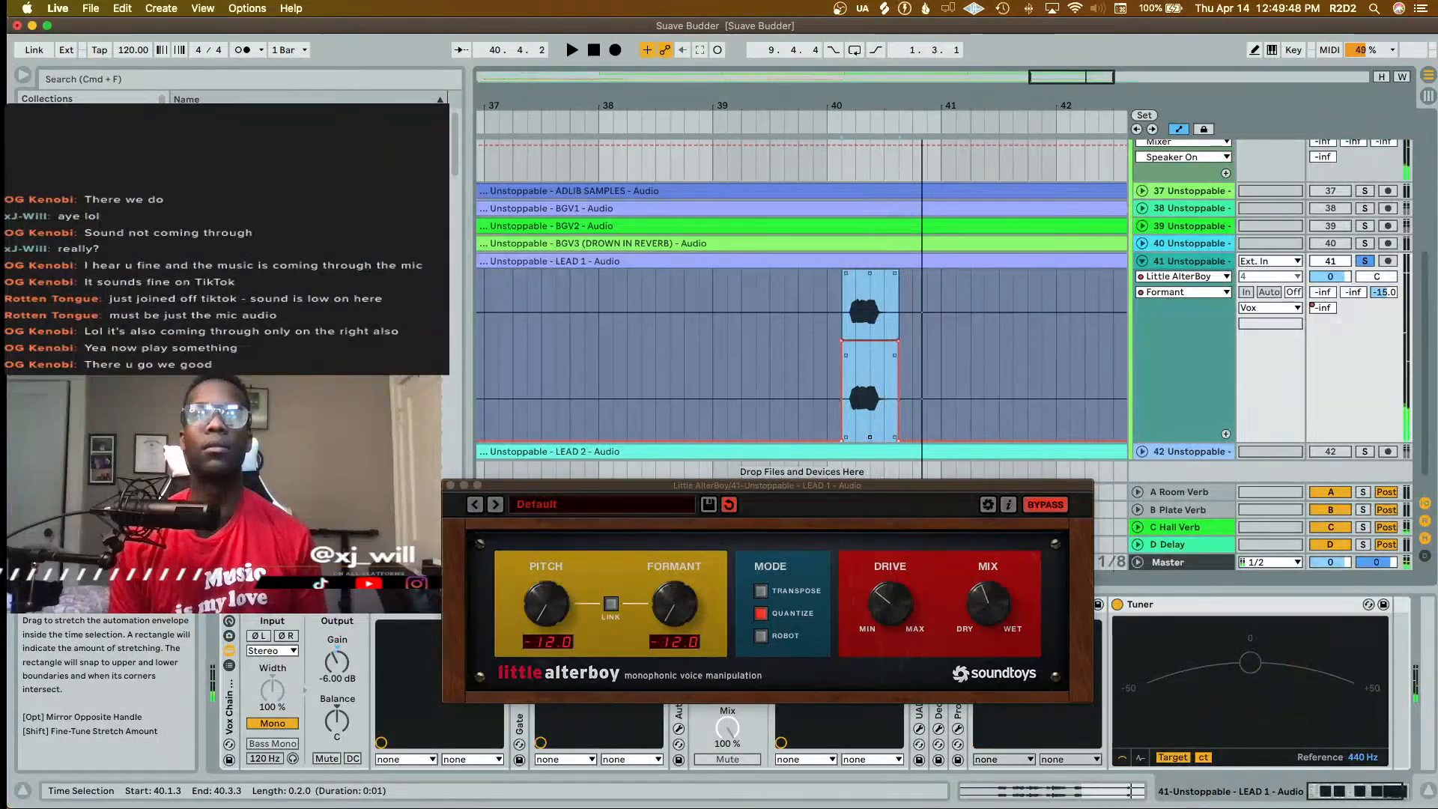
key(space)
key(space)
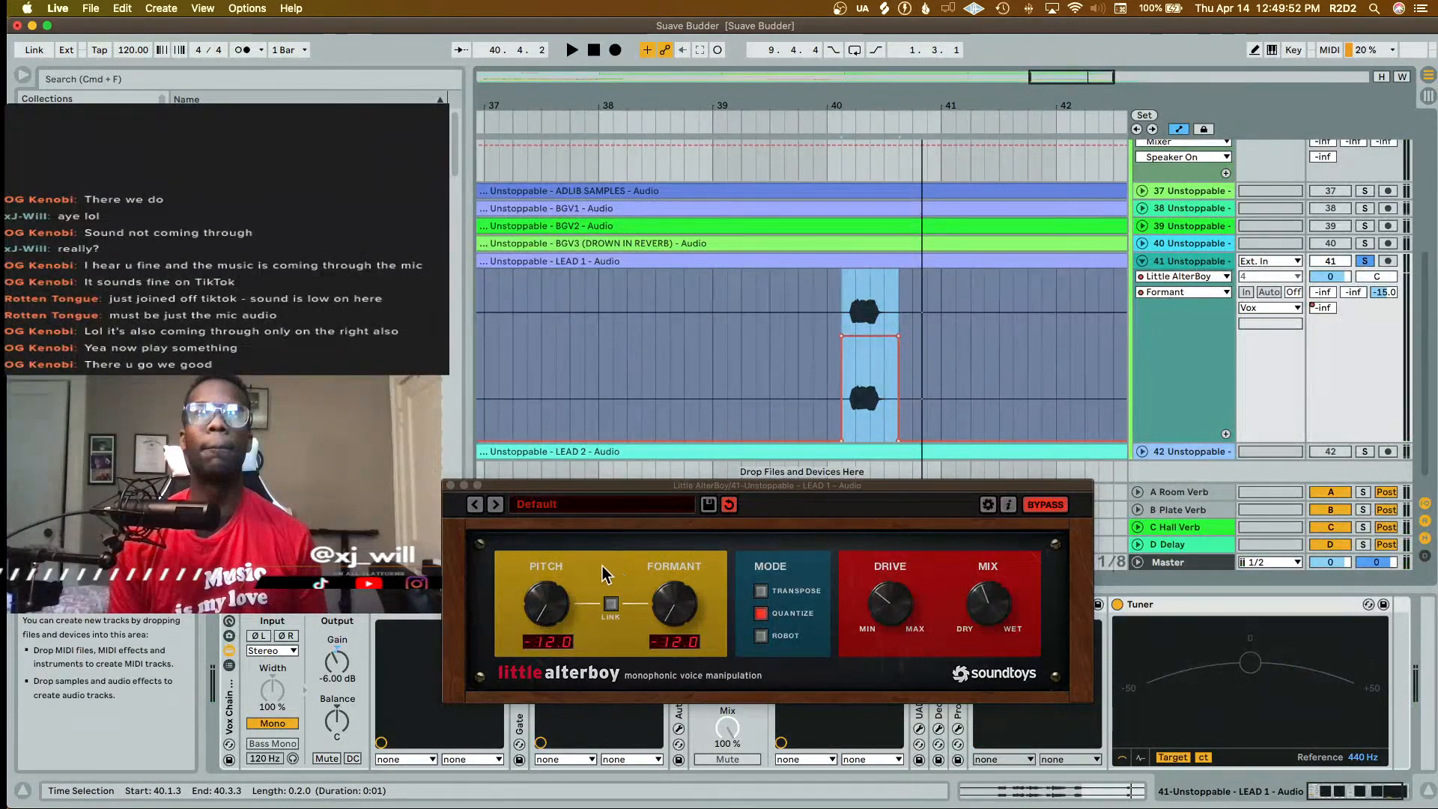
- Try a higher Pitch automation setting on LEAD 1's final phrase, audition it repeatedly, and undo the change
click(547, 614)
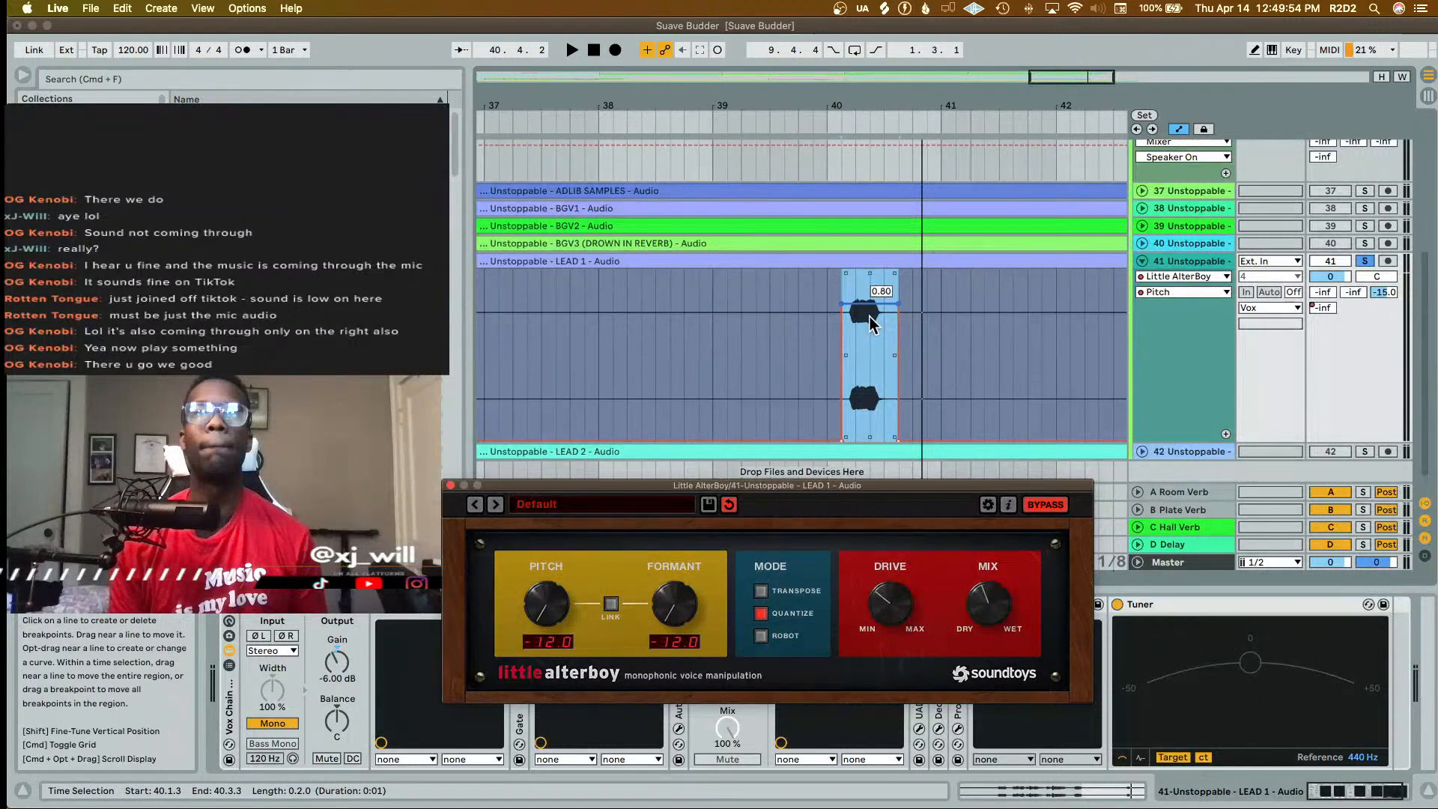
click(871, 323)
drag(871, 323, 849, 271)
key(space)
key(space)
key(space)
key(space)
key(space)
key(space)
key(super+z)
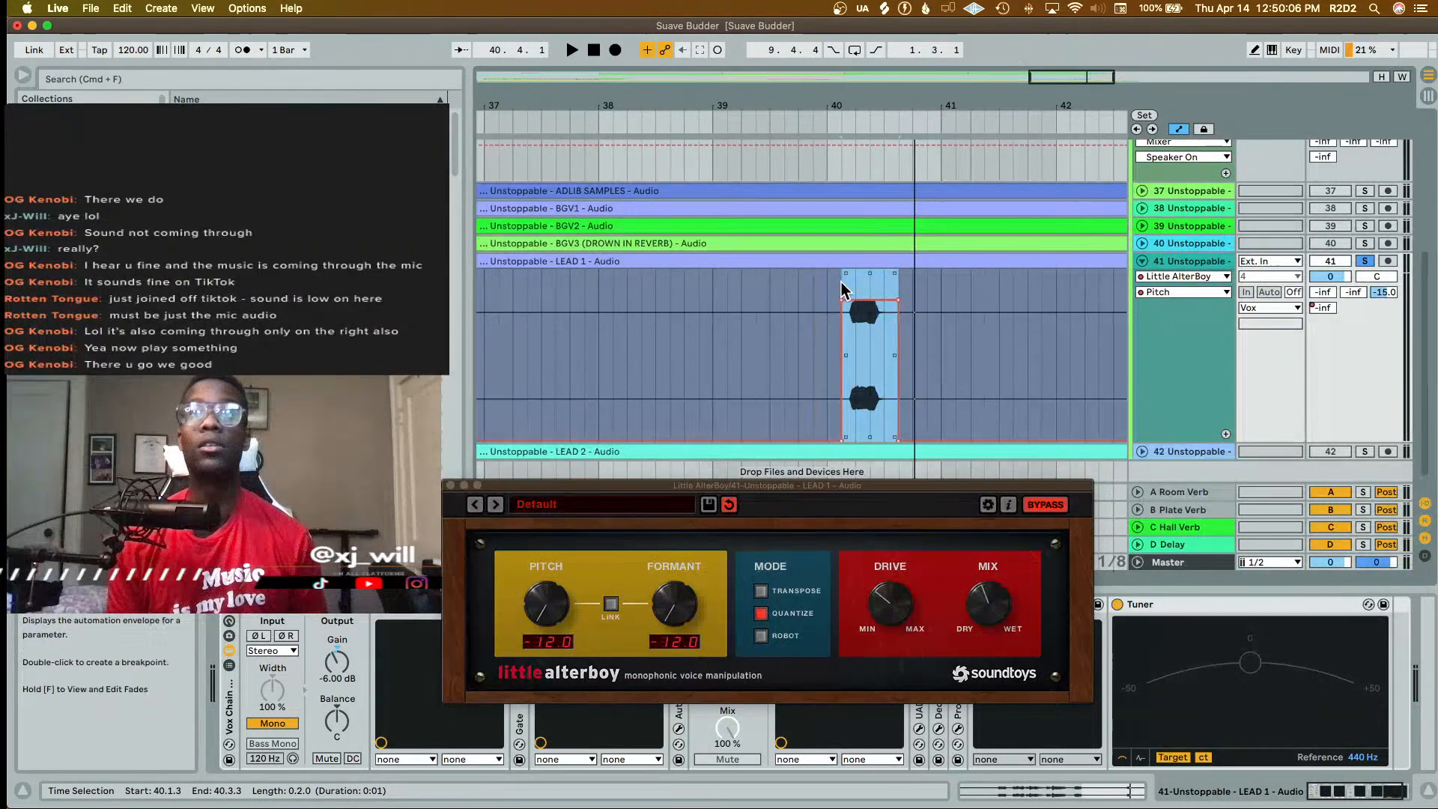
- Set the final phrase's Pitch automation to 1.00, play it, and close the Little AlterBoy window
drag(868, 320, 876, 291)
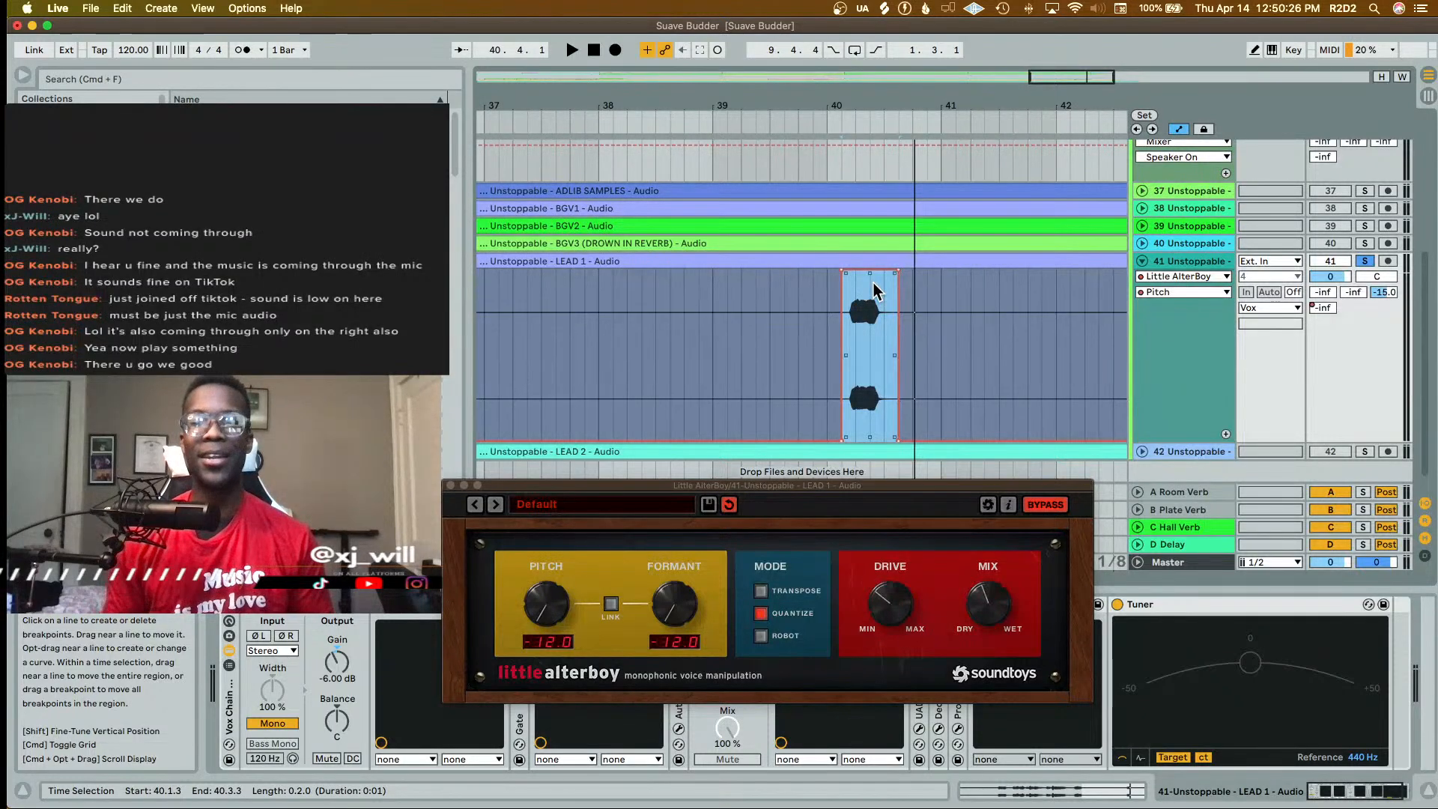
key(space)
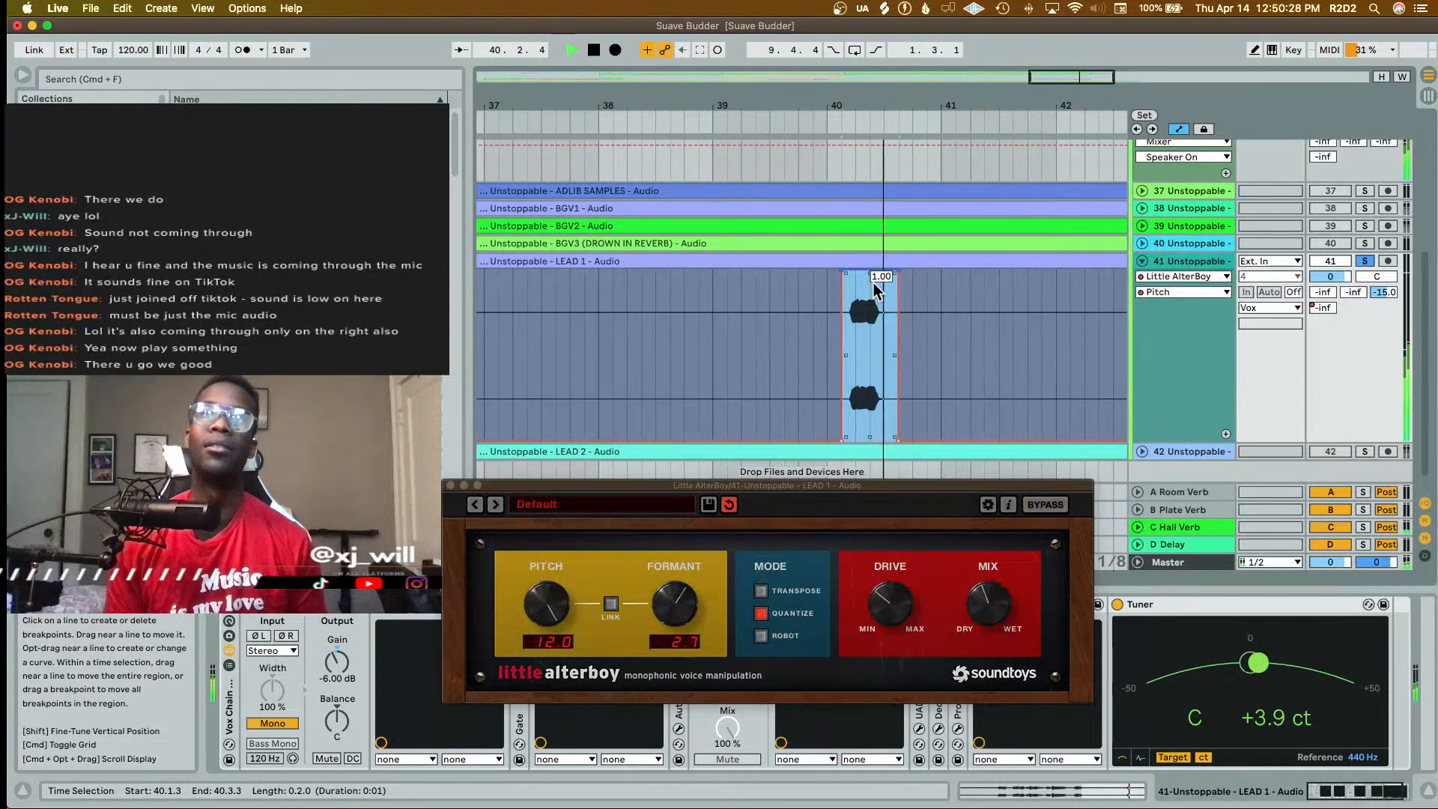
key(space)
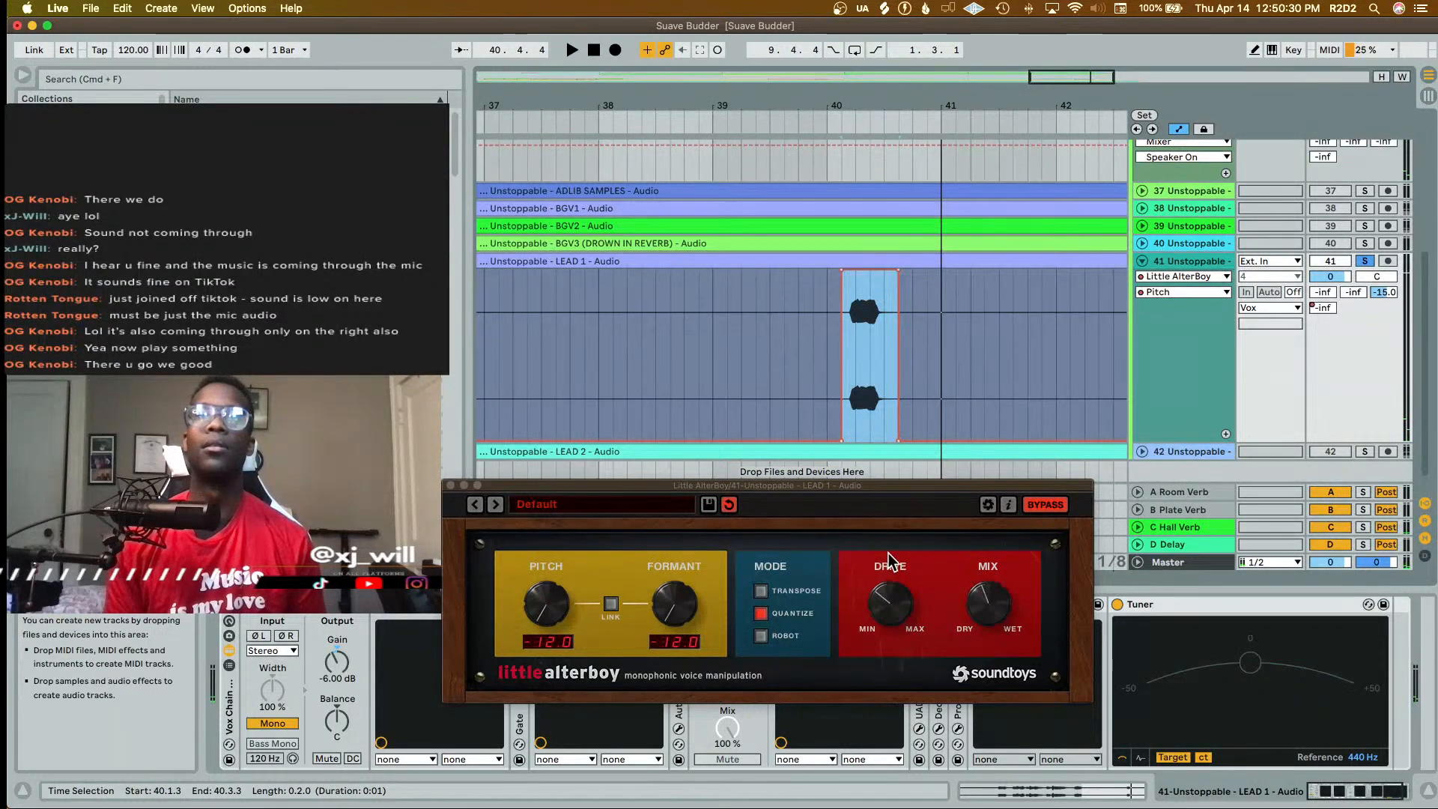
click(451, 486)
- Play LEAD 1 from 9.4.3 and unsolo the track to hear it in the full mix
click(779, 341)
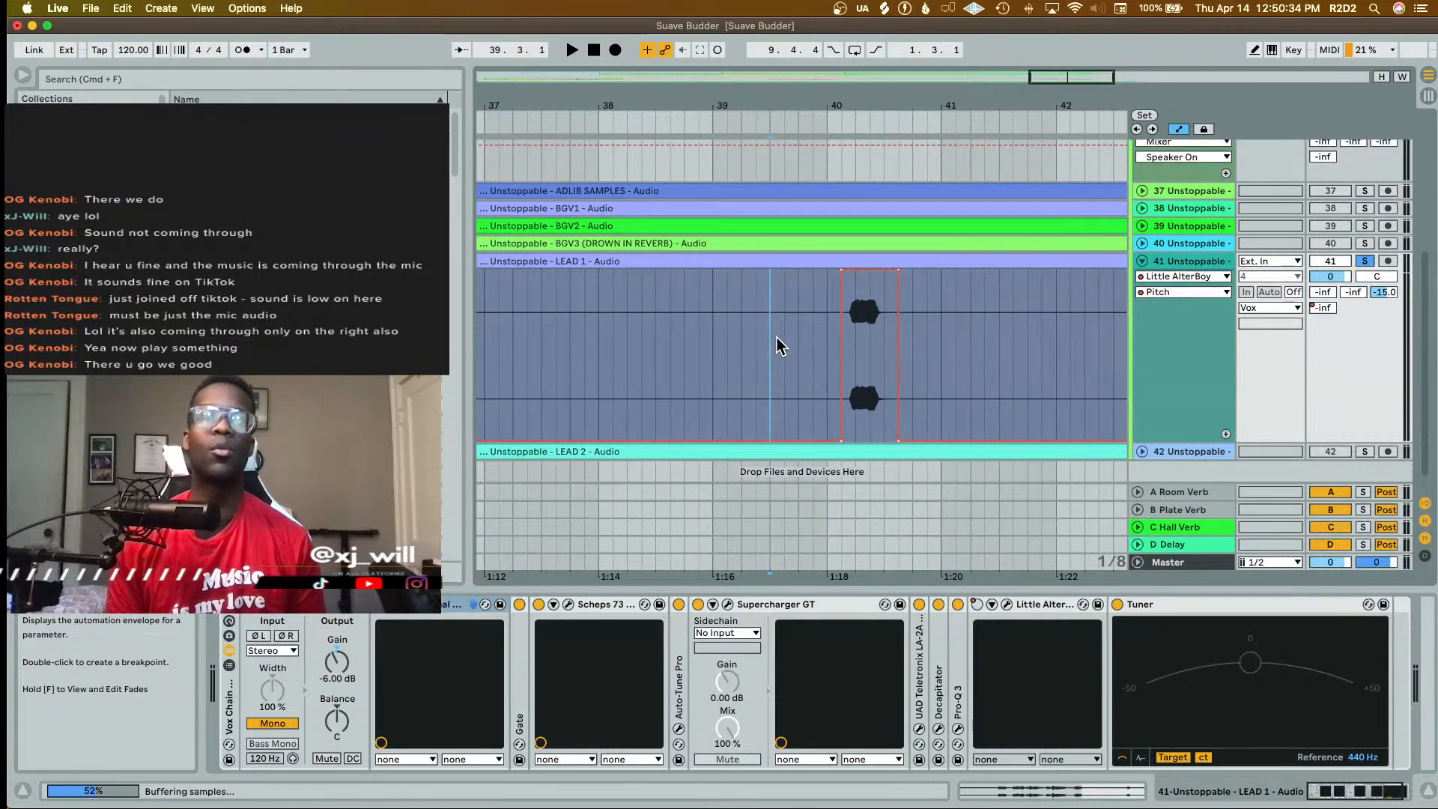
key(minus)
key(minus)
key(minus)
key(minus)
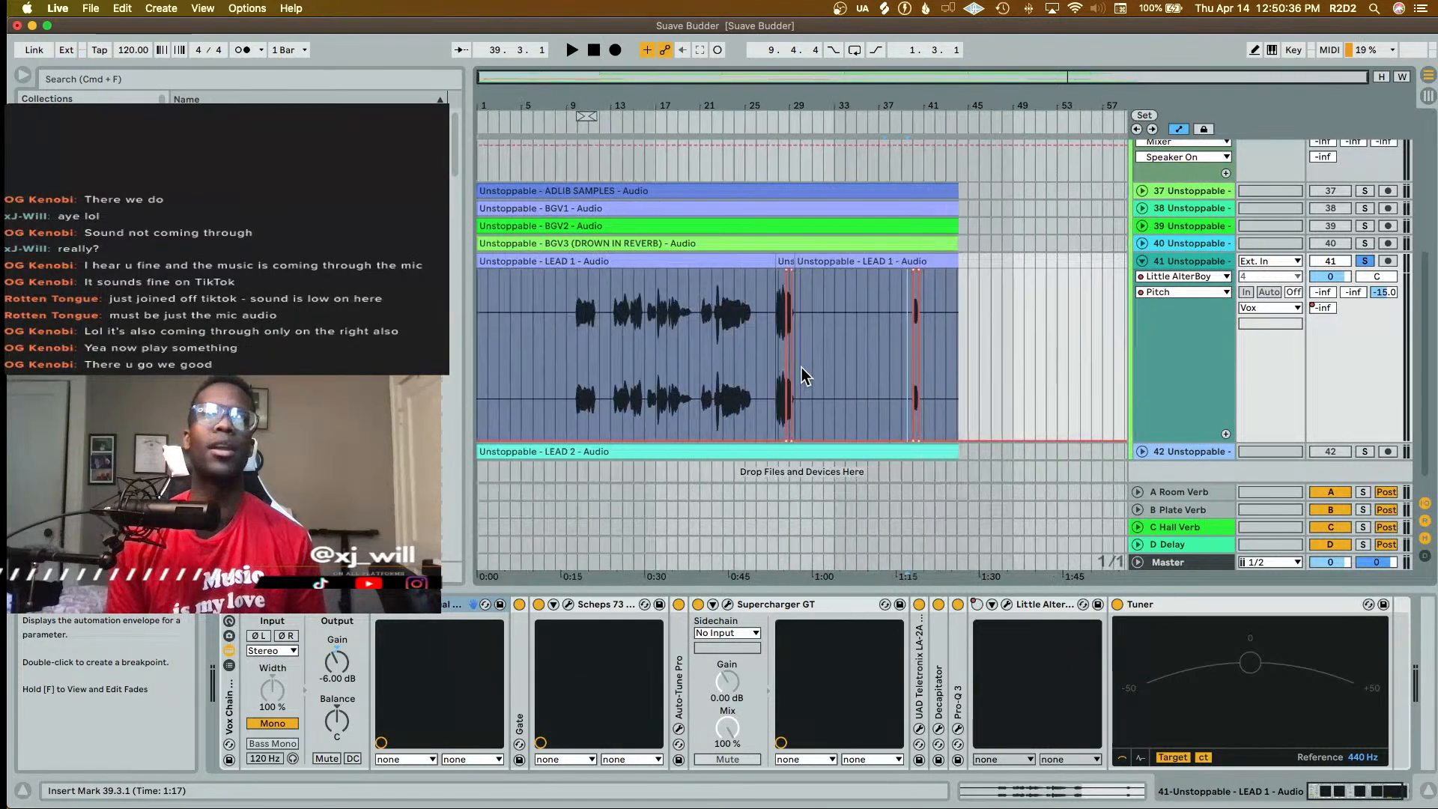
click(578, 352)
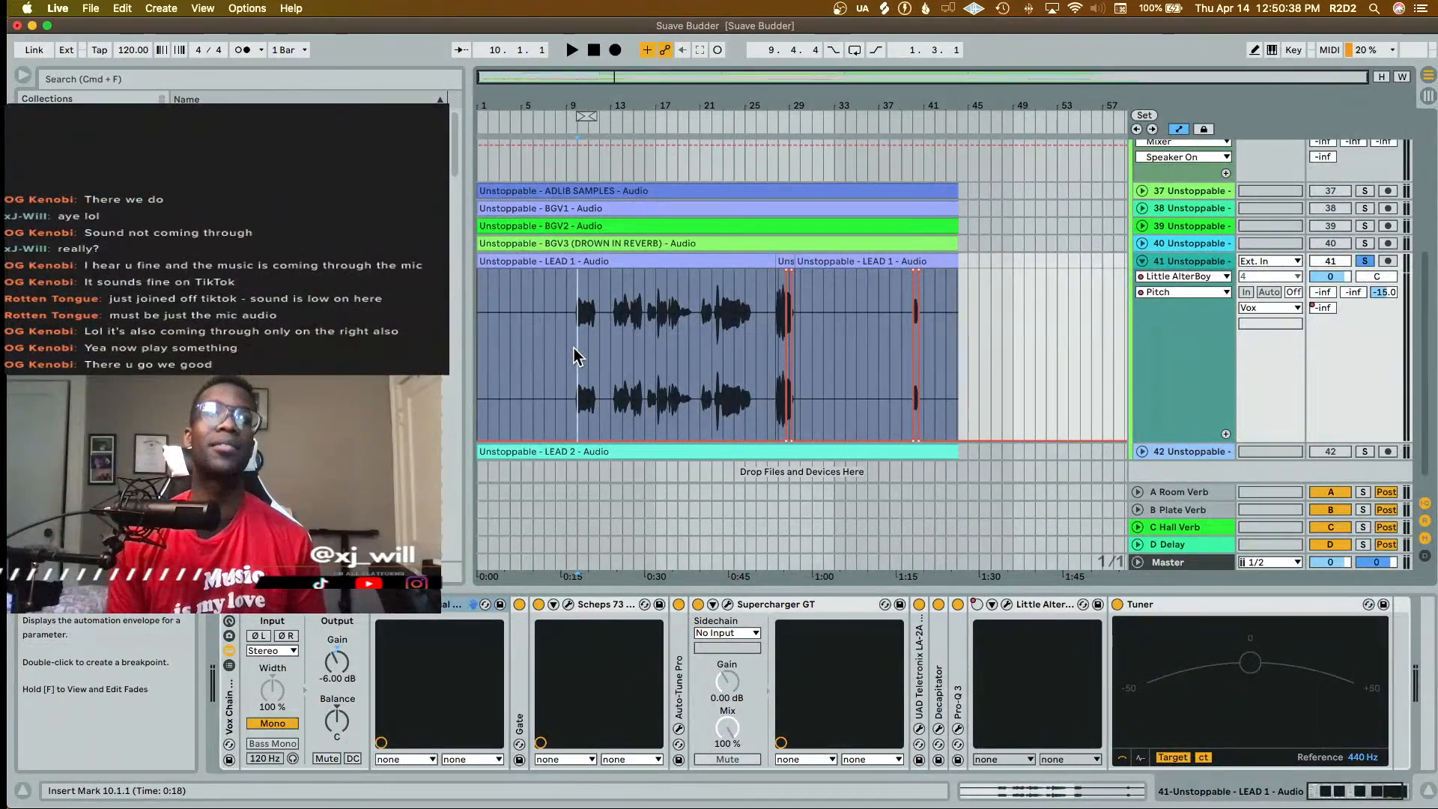
key(plus)
key(plus)
key(plus)
key(plus)
click(572, 343)
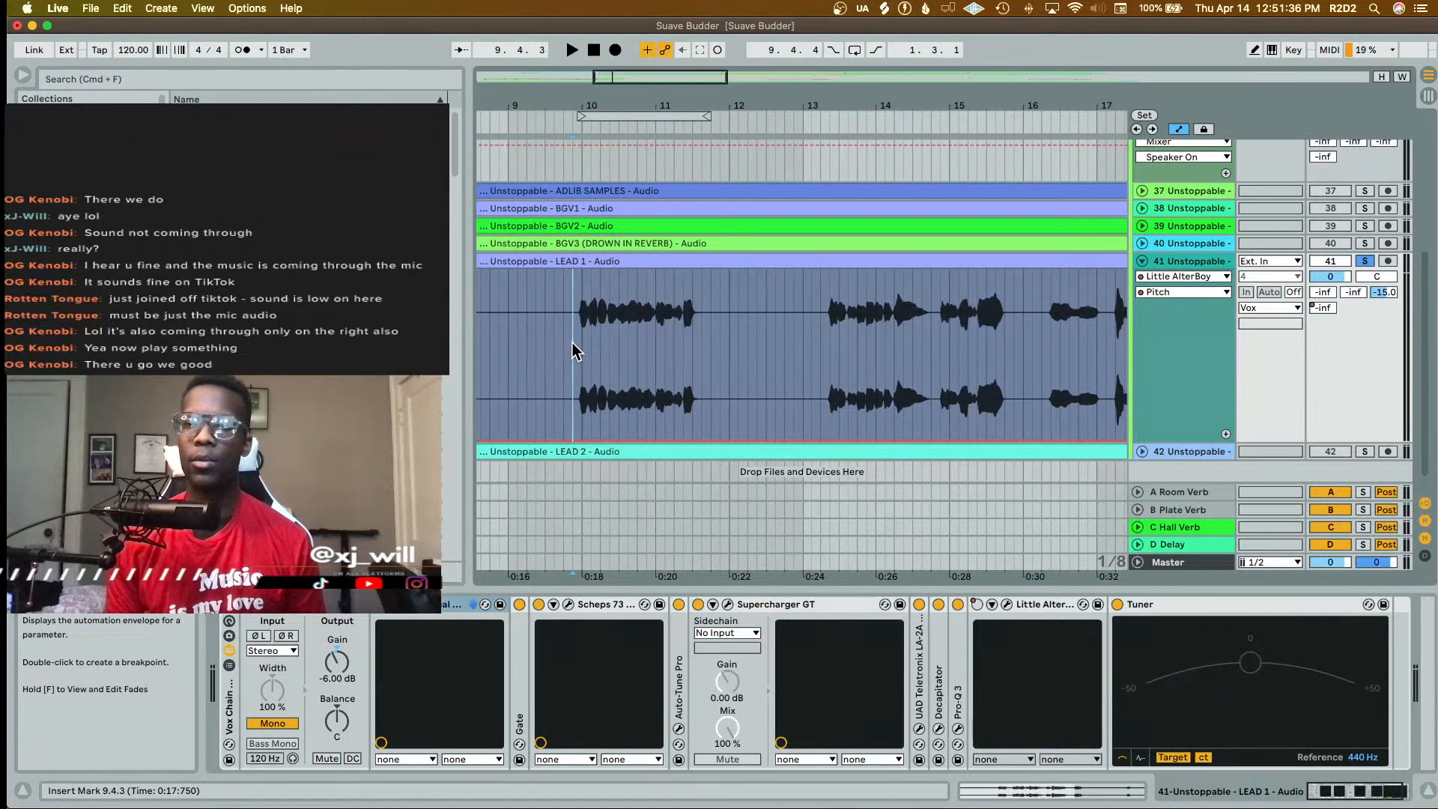
key(space)
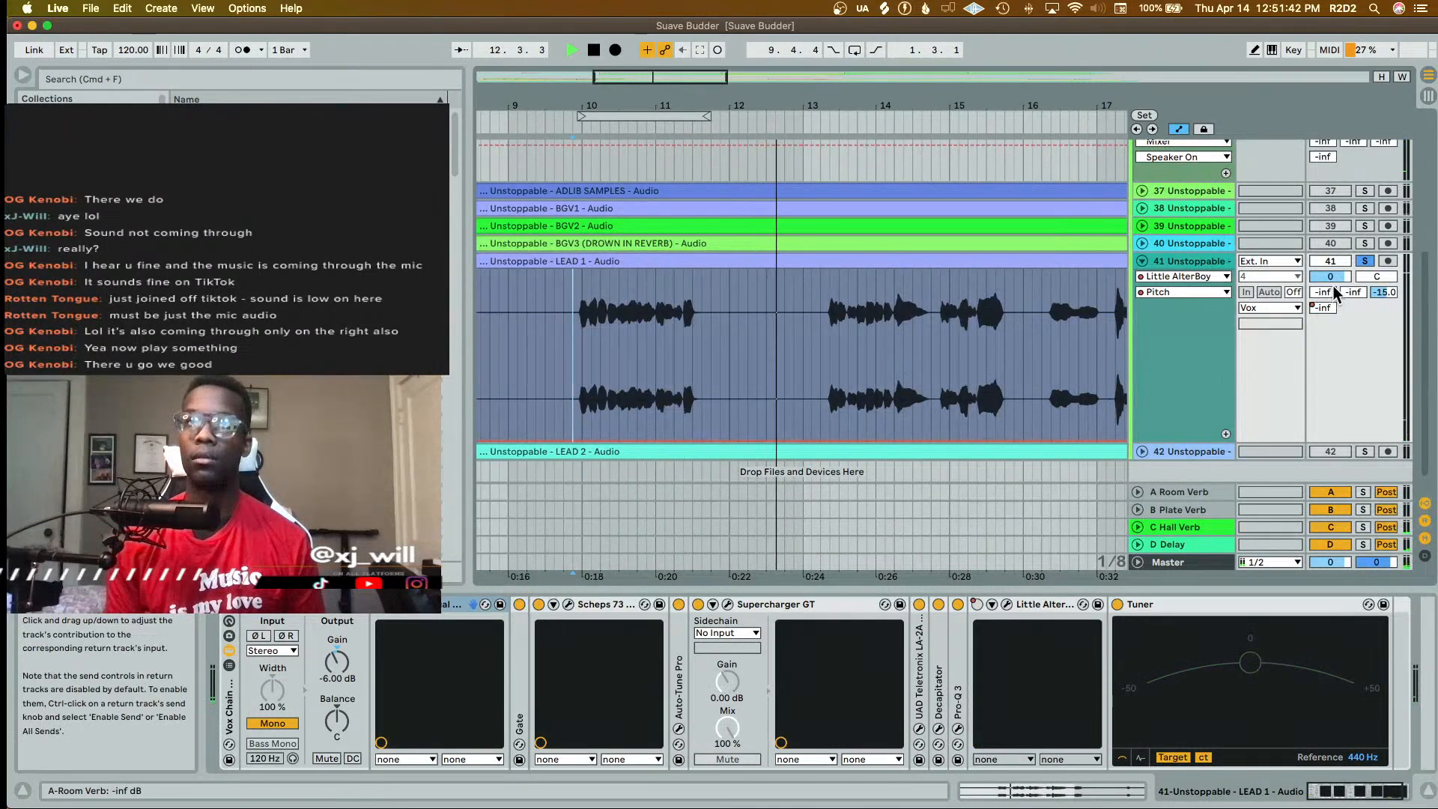
key(space)
click(1364, 261)
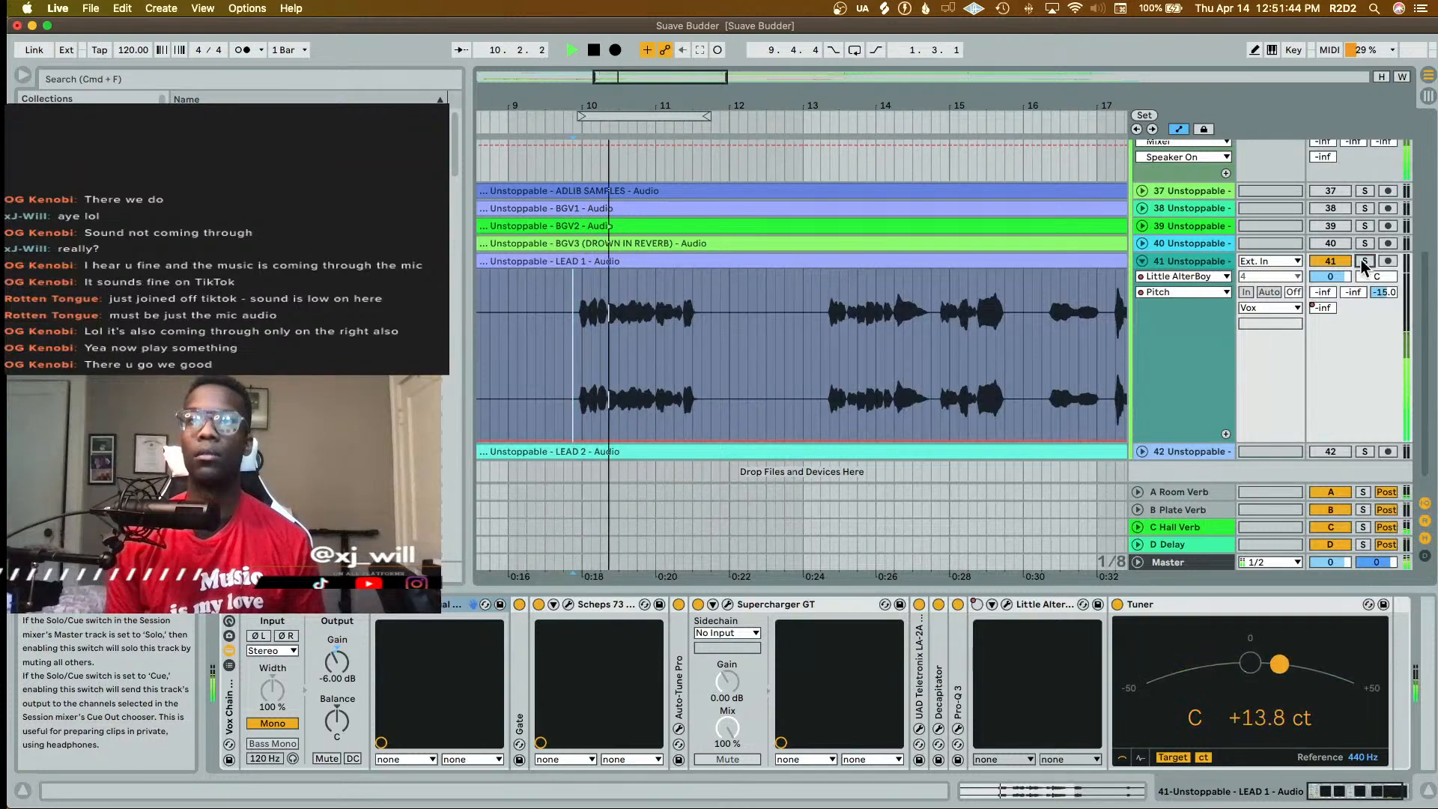
- Listen through LEAD 1's phrases in the full mix, following playback past the automated phrase near bar 28
scroll(844, 322, down, 6)
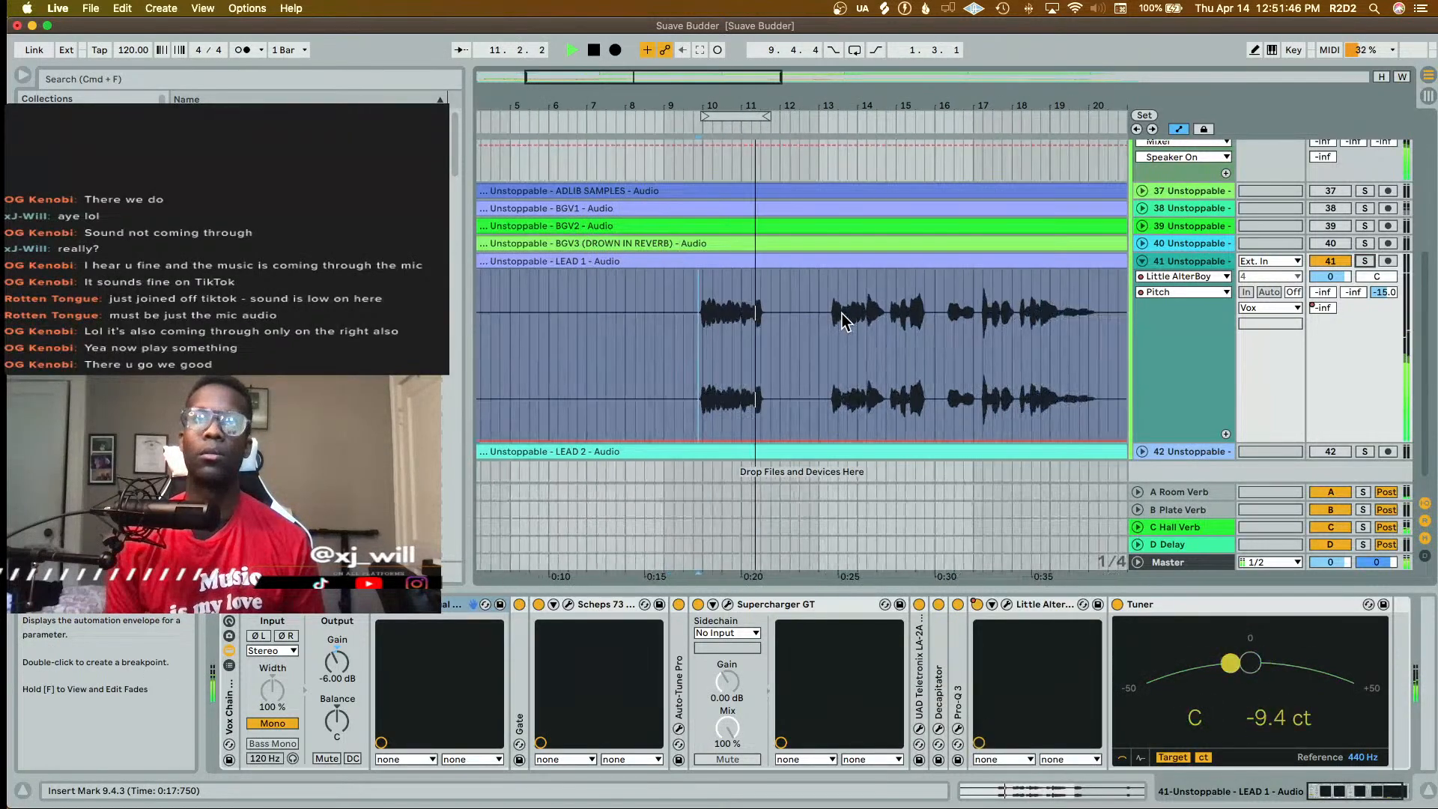
scroll(844, 322, down, 3)
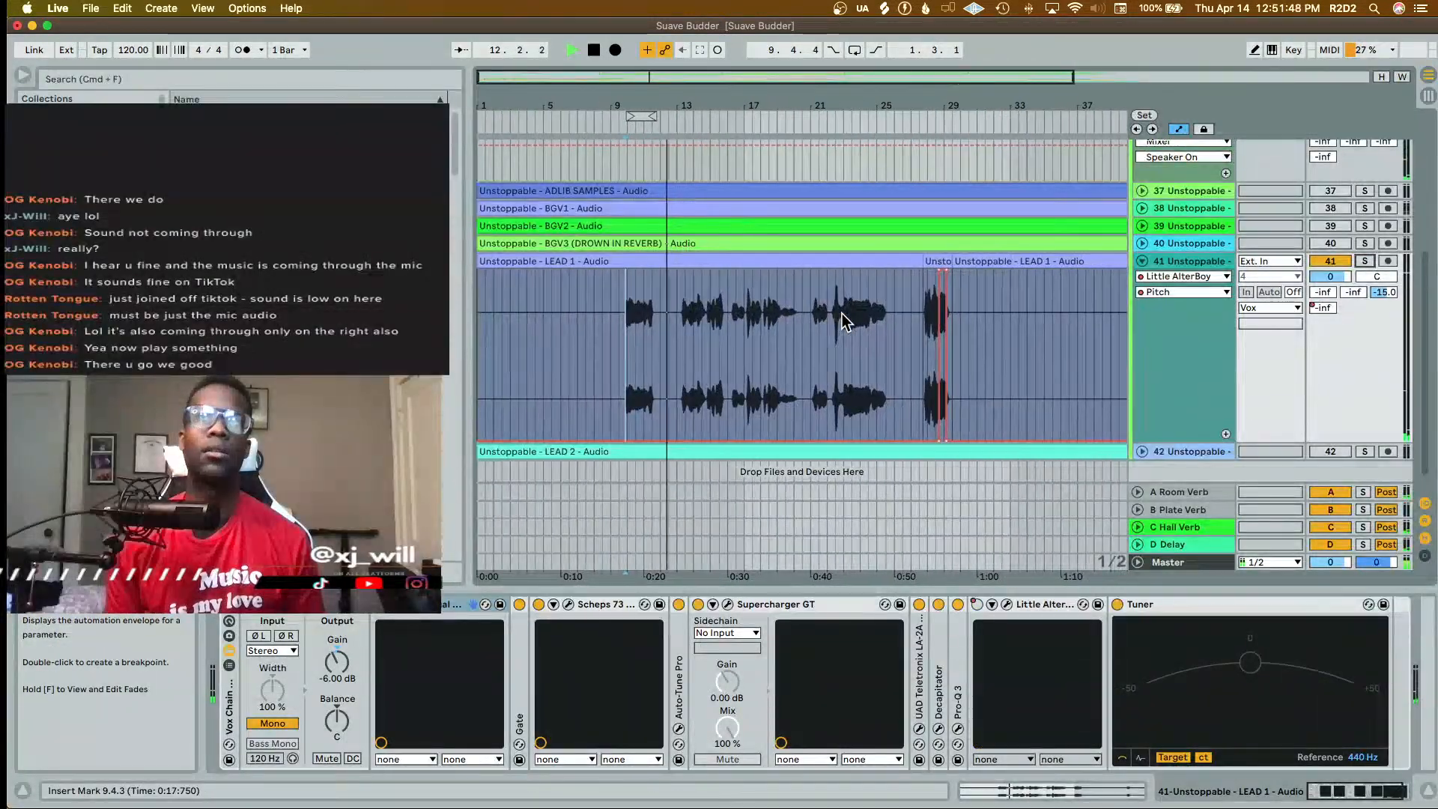
scroll(844, 322, up, 3)
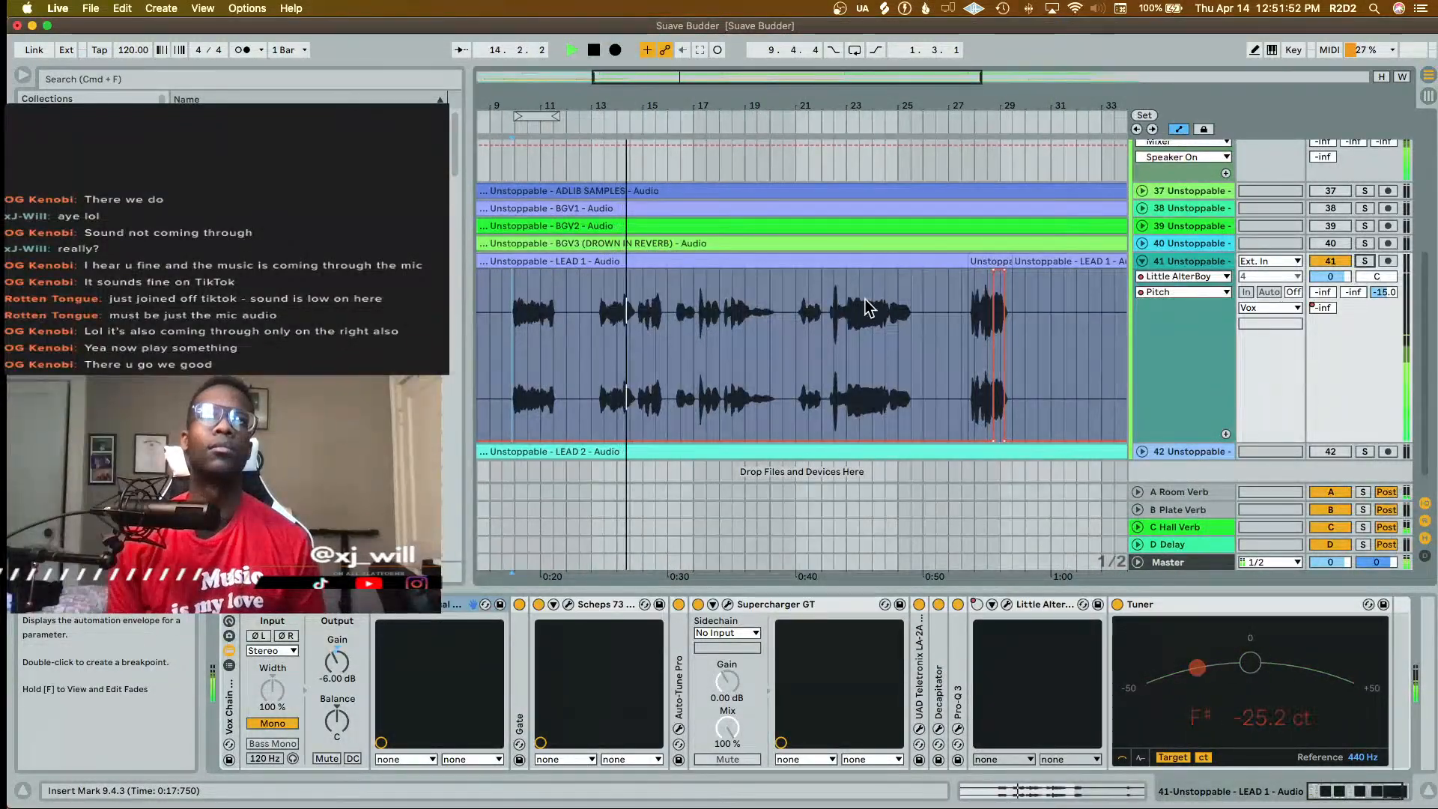
scroll(719, 279, left, 4)
scroll(719, 279, up, 1)
scroll(719, 280, up, 1)
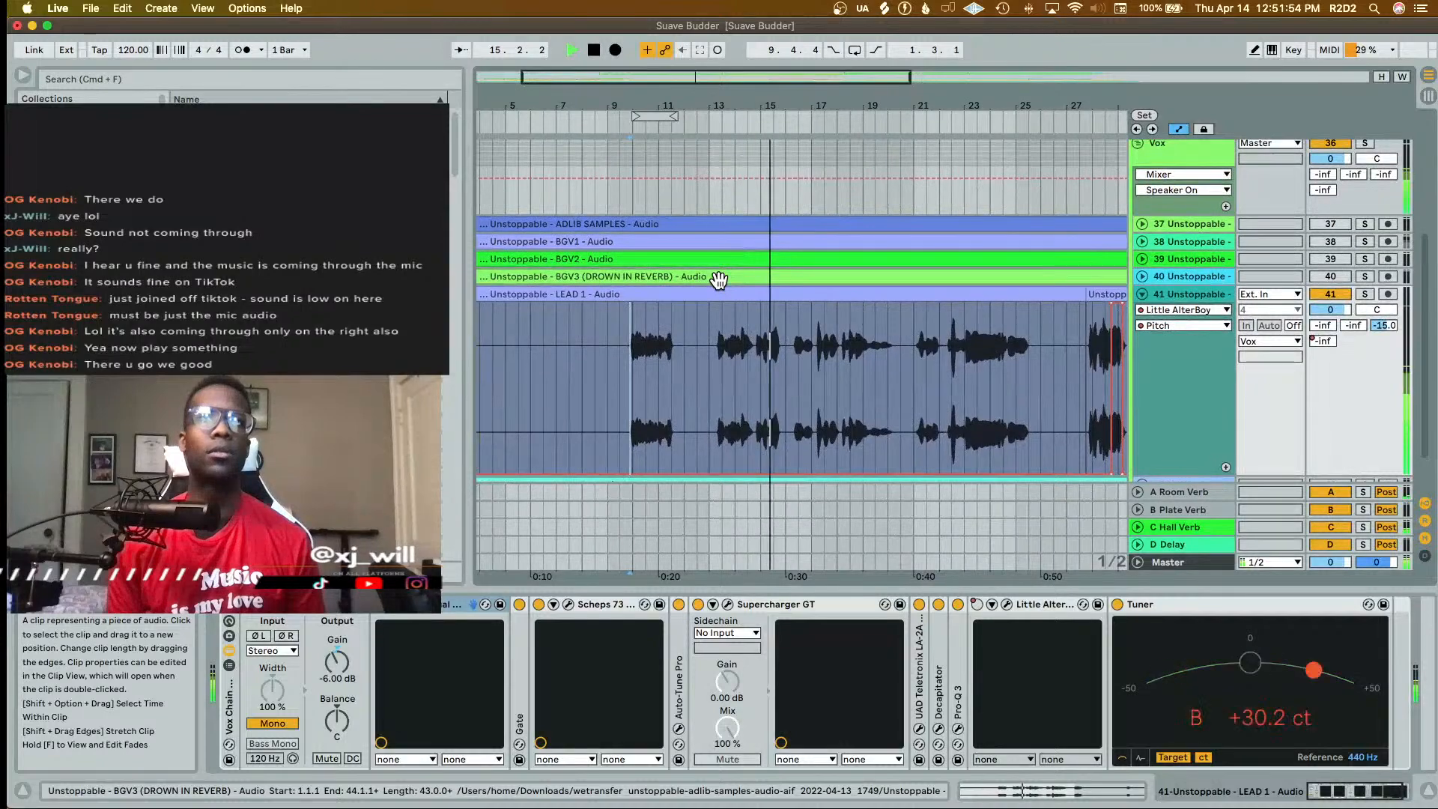
scroll(718, 280, left, 4)
scroll(719, 280, down, 2)
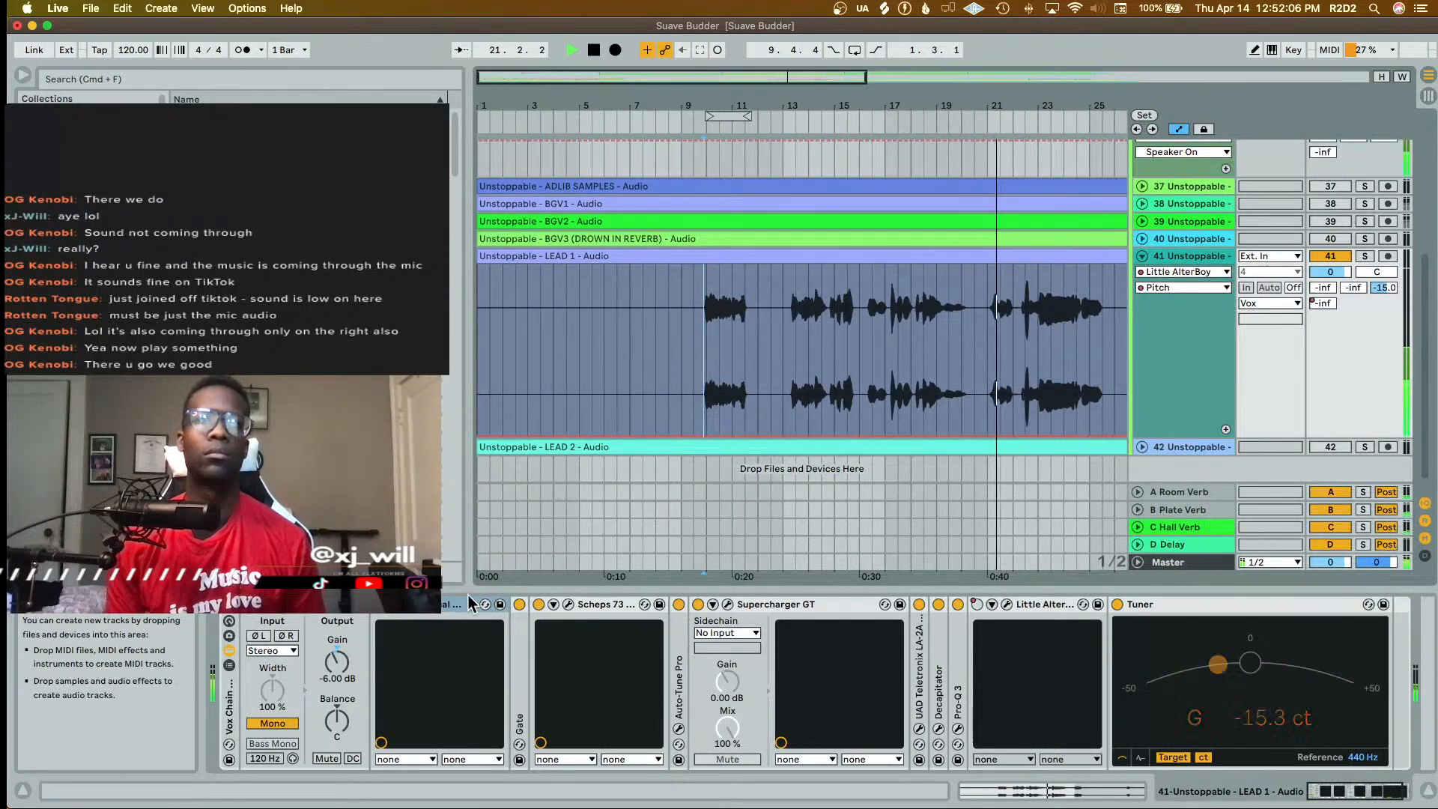
scroll(824, 357, down, 5)
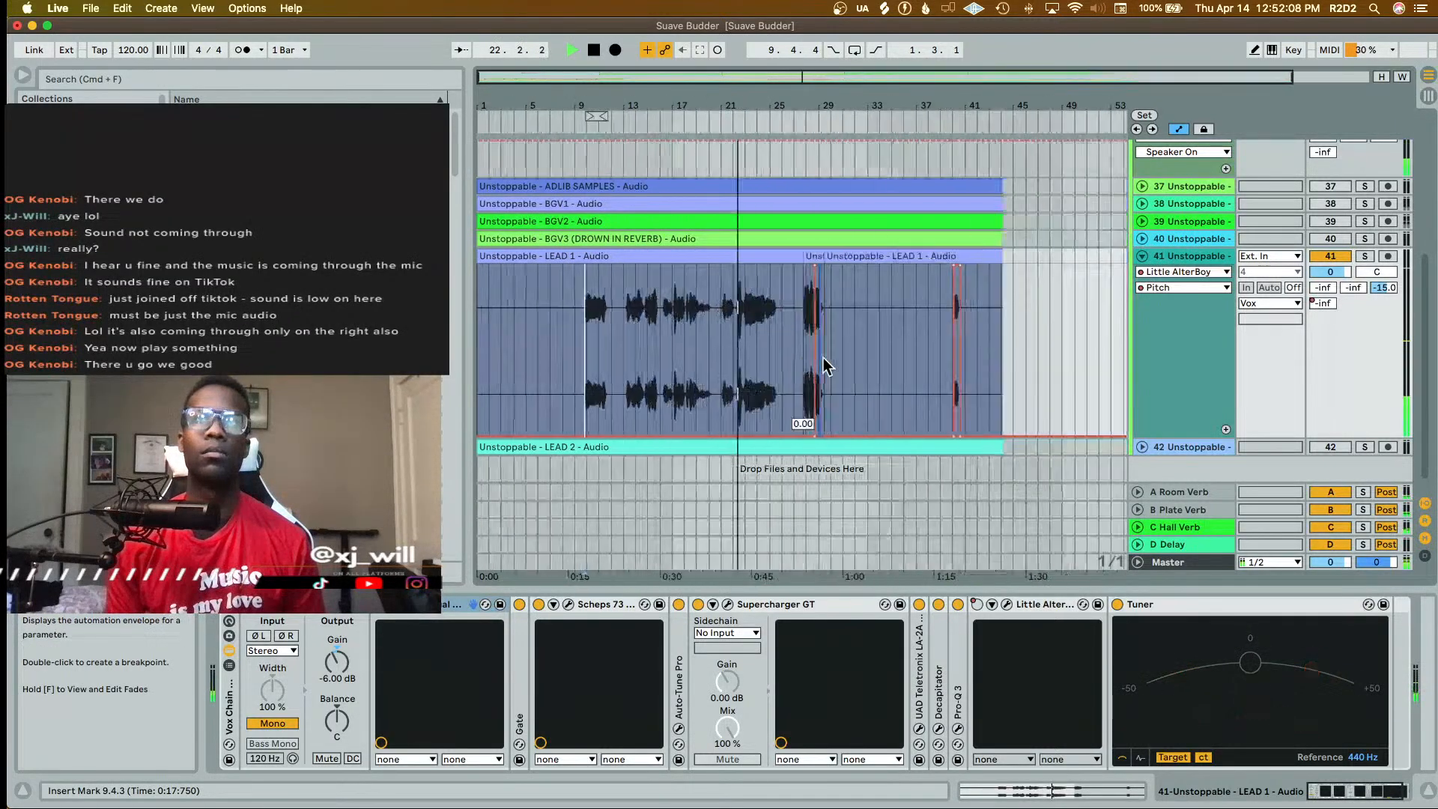
scroll(824, 358, up, 1)
scroll(823, 358, left, 6)
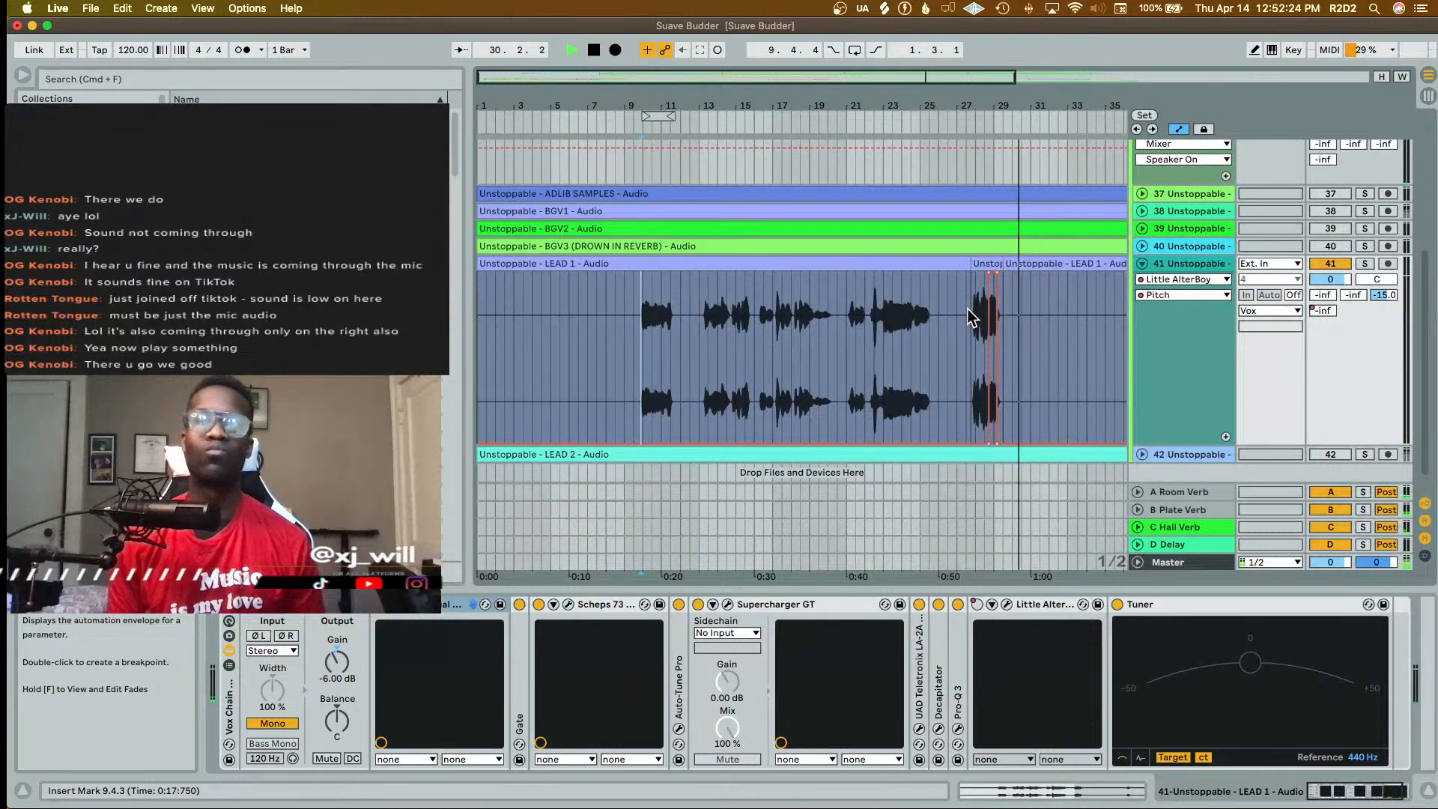
scroll(969, 315, up, 2)
scroll(968, 314, right, 1)
scroll(969, 313, up, 2)
scroll(969, 313, left, 1)
scroll(968, 313, down, 2)
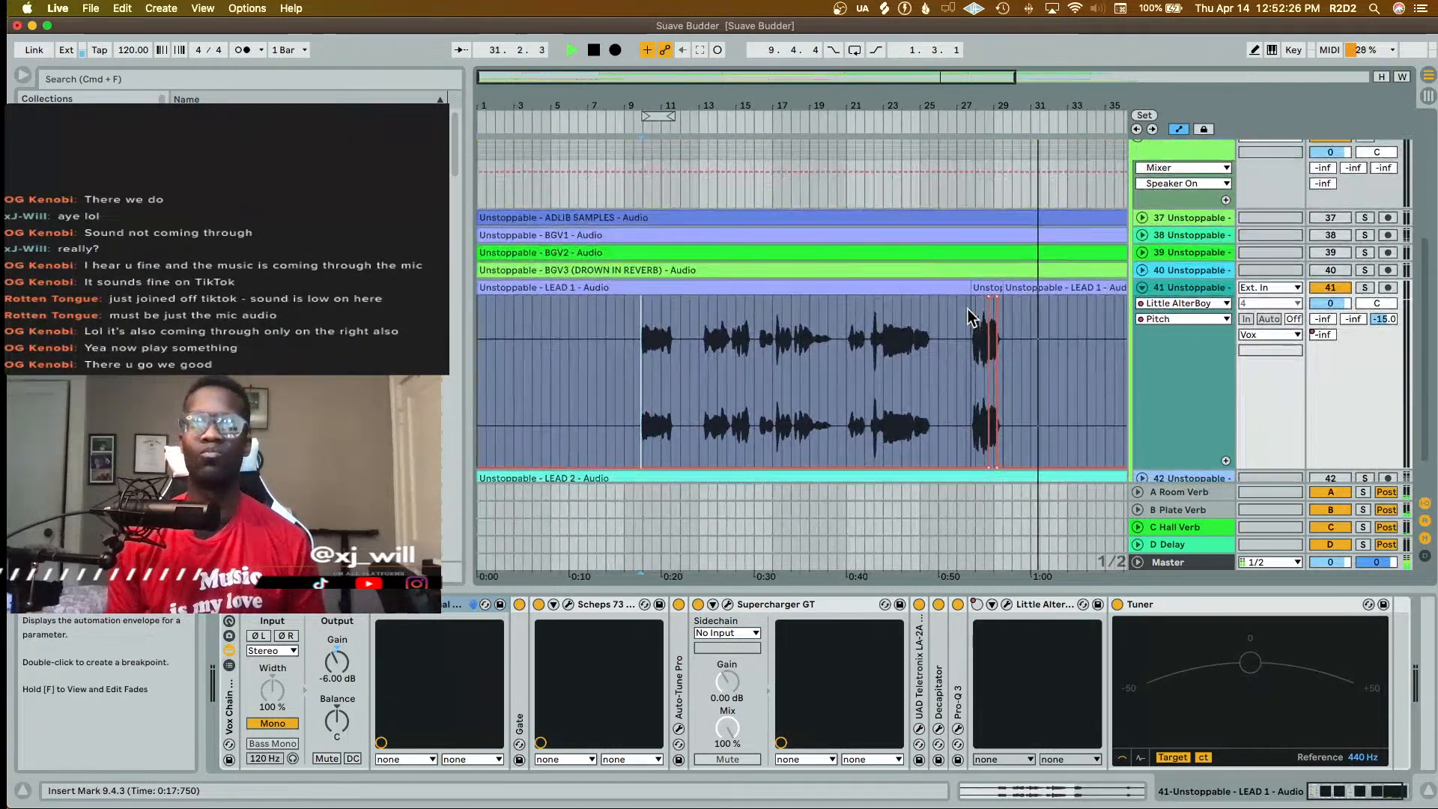
- Stop playback and hide the automation lanes in the arrangement
scroll(968, 313, down, 3)
scroll(969, 313, up, 1)
key(space)
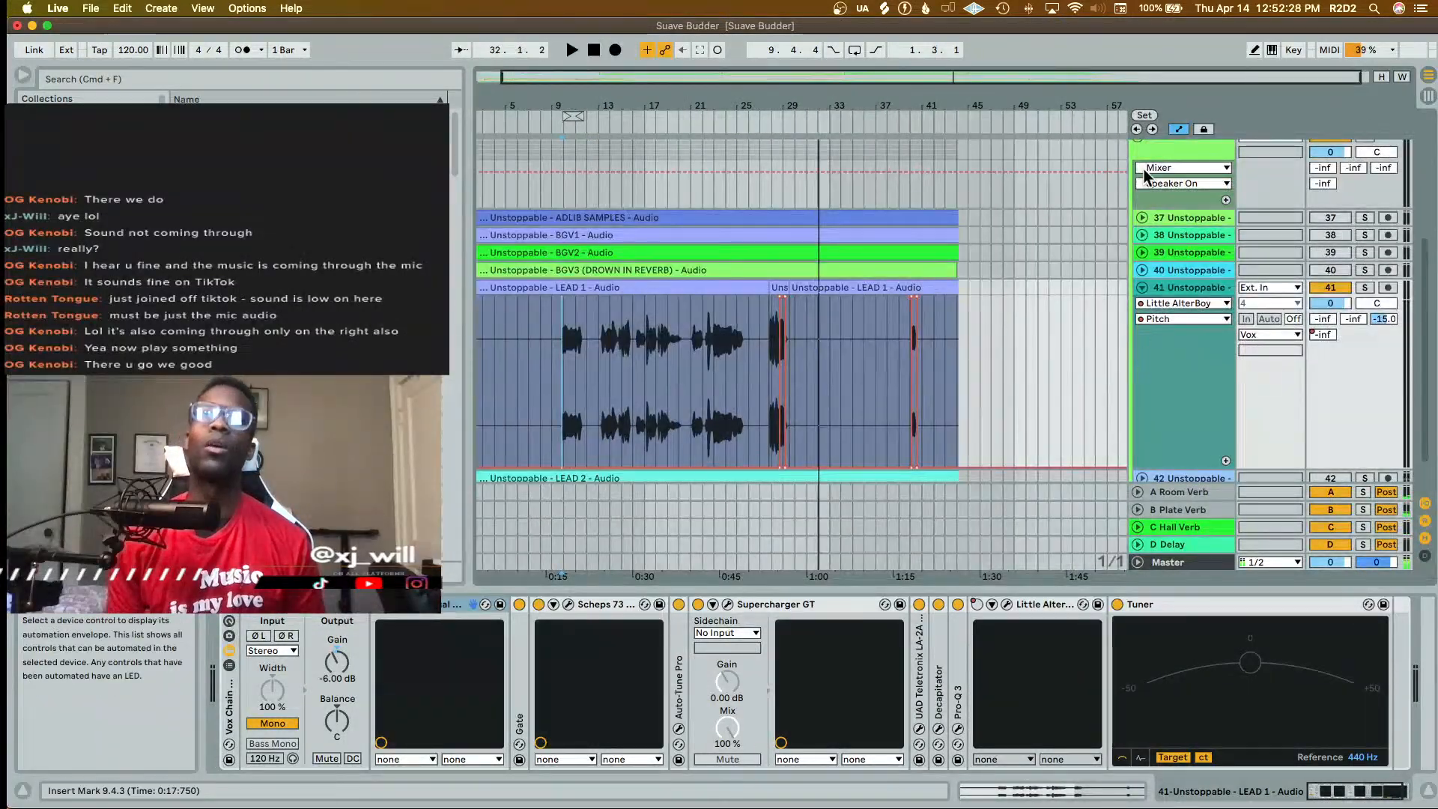
click(1177, 130)
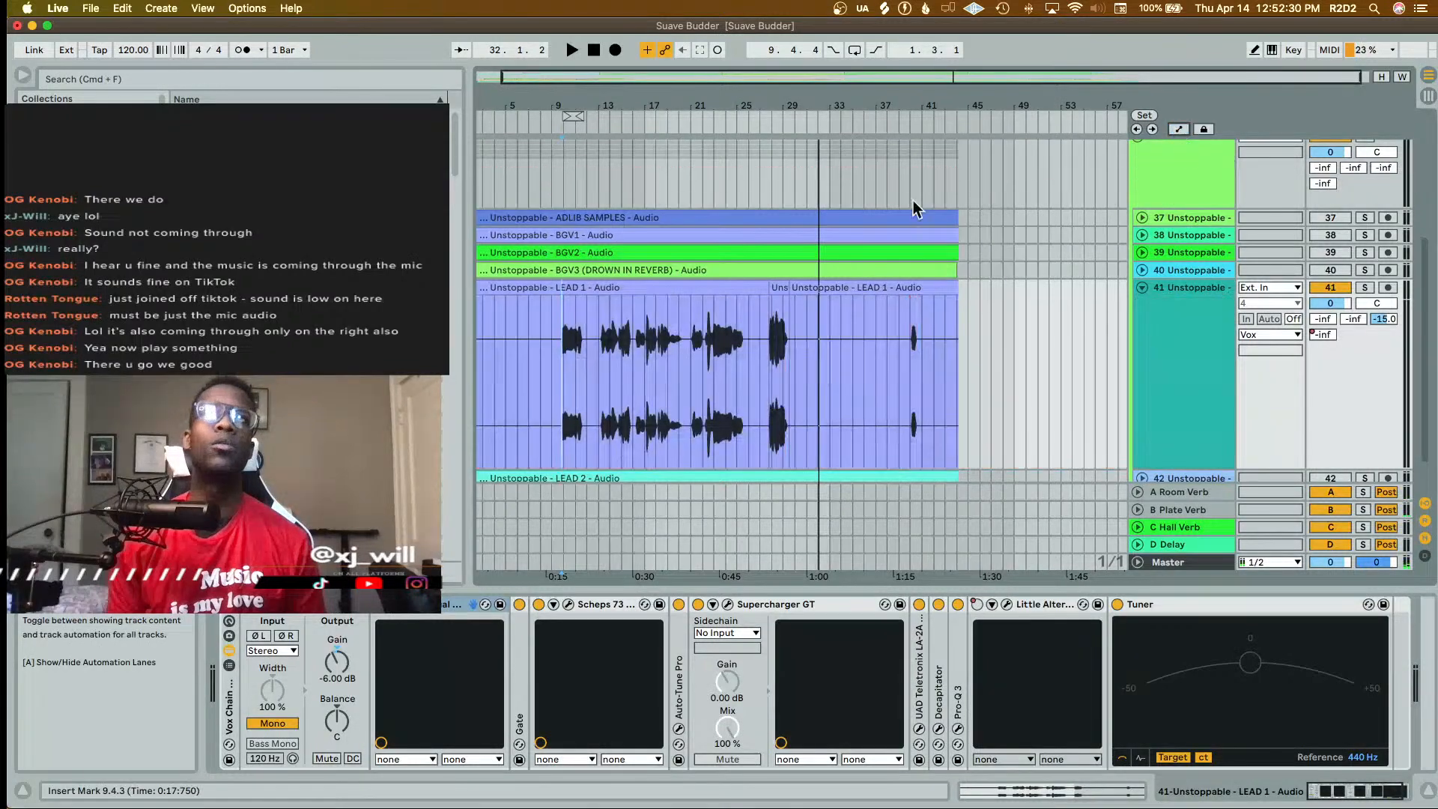
click(93, 9)
click(134, 153)
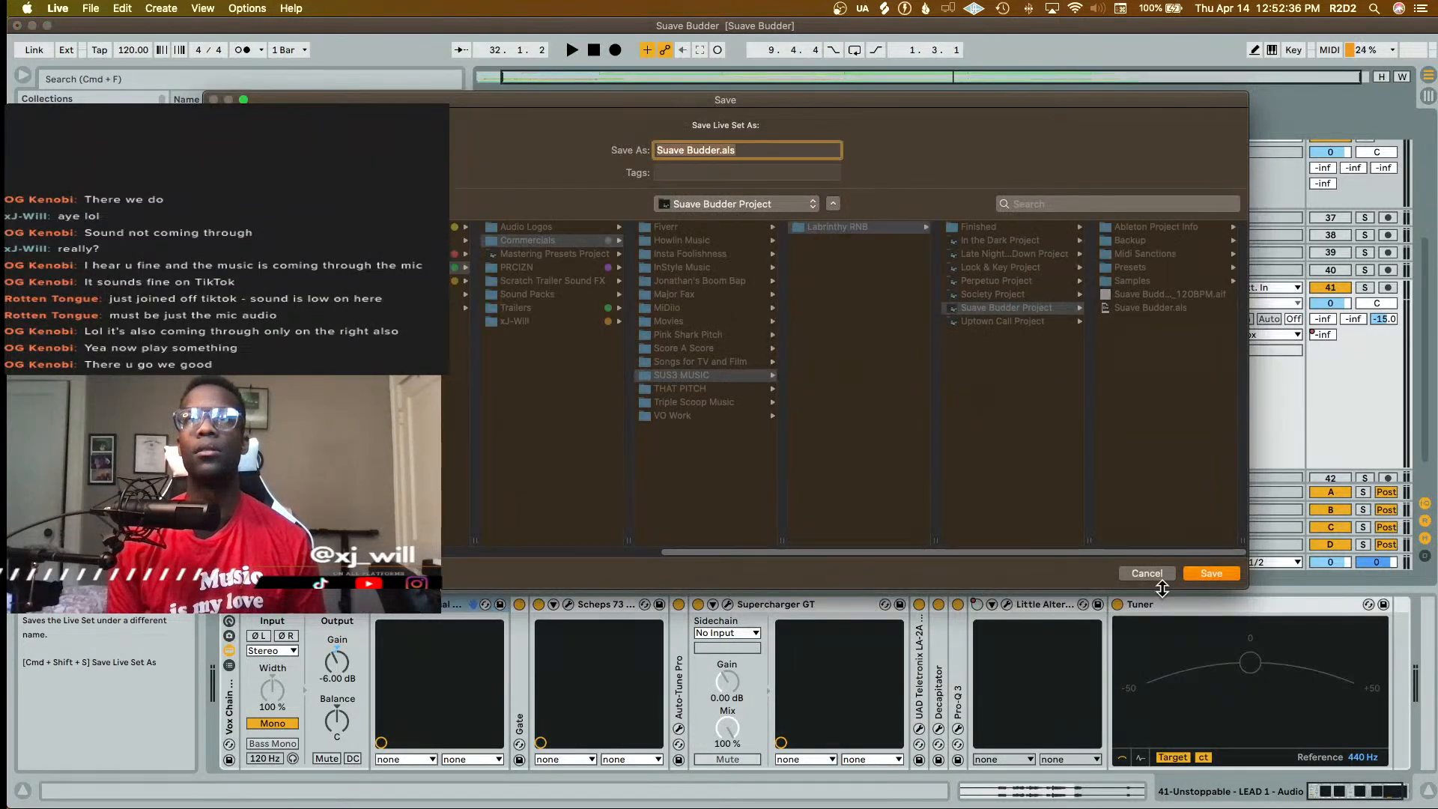
click(1158, 579)
- Collect all and save the set, copying files from elsewhere, other projects and the User Library, but not Factory Packs
click(93, 9)
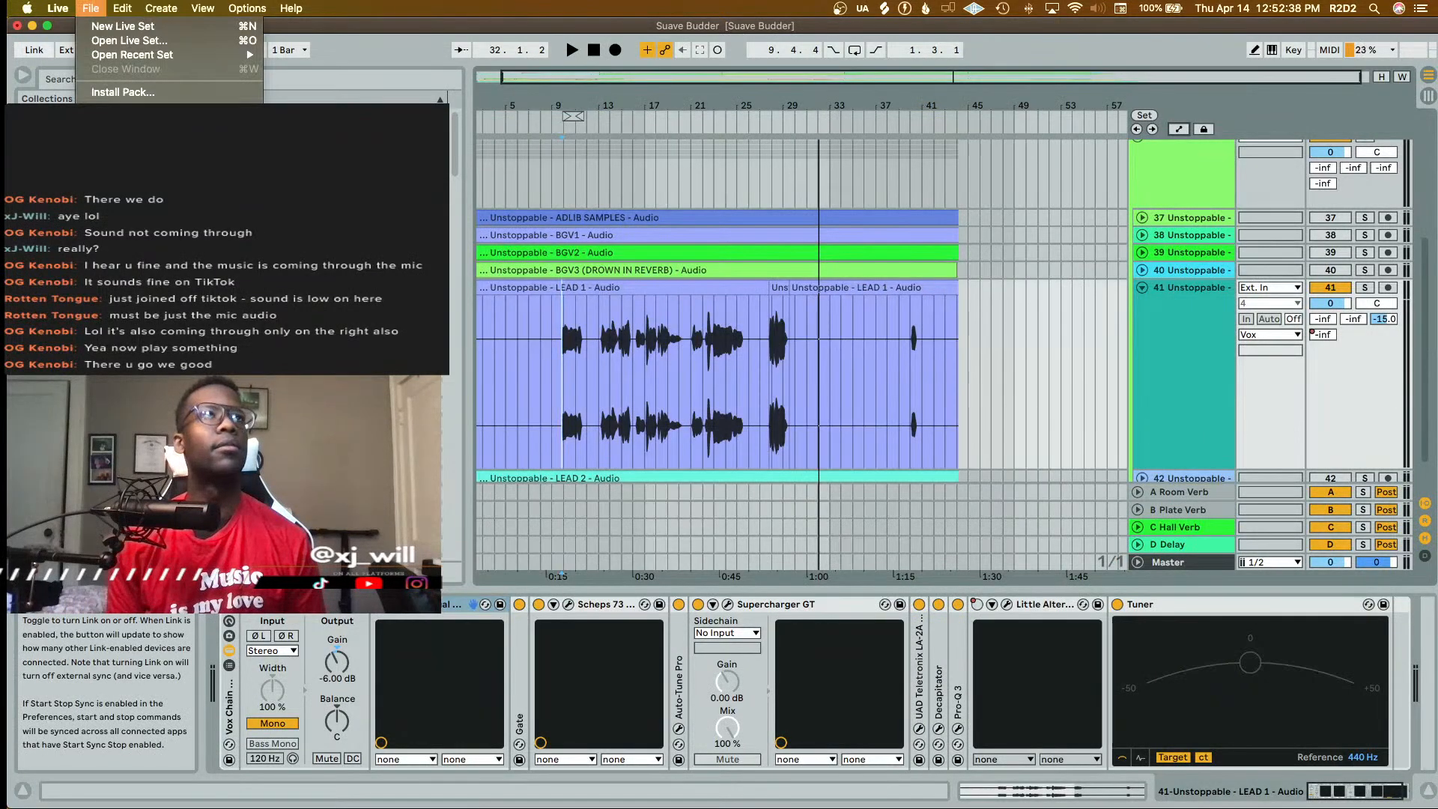
click(135, 181)
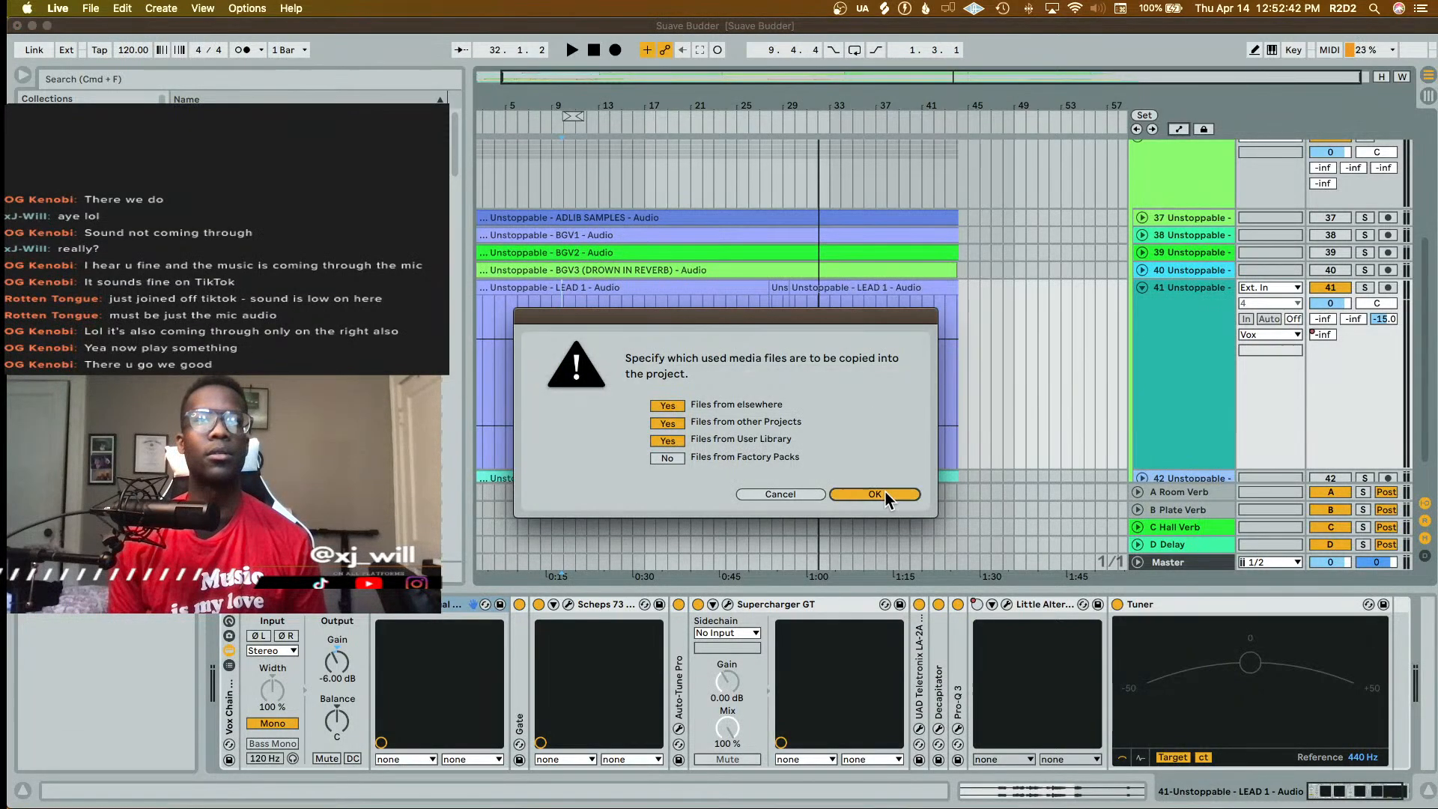
click(876, 495)
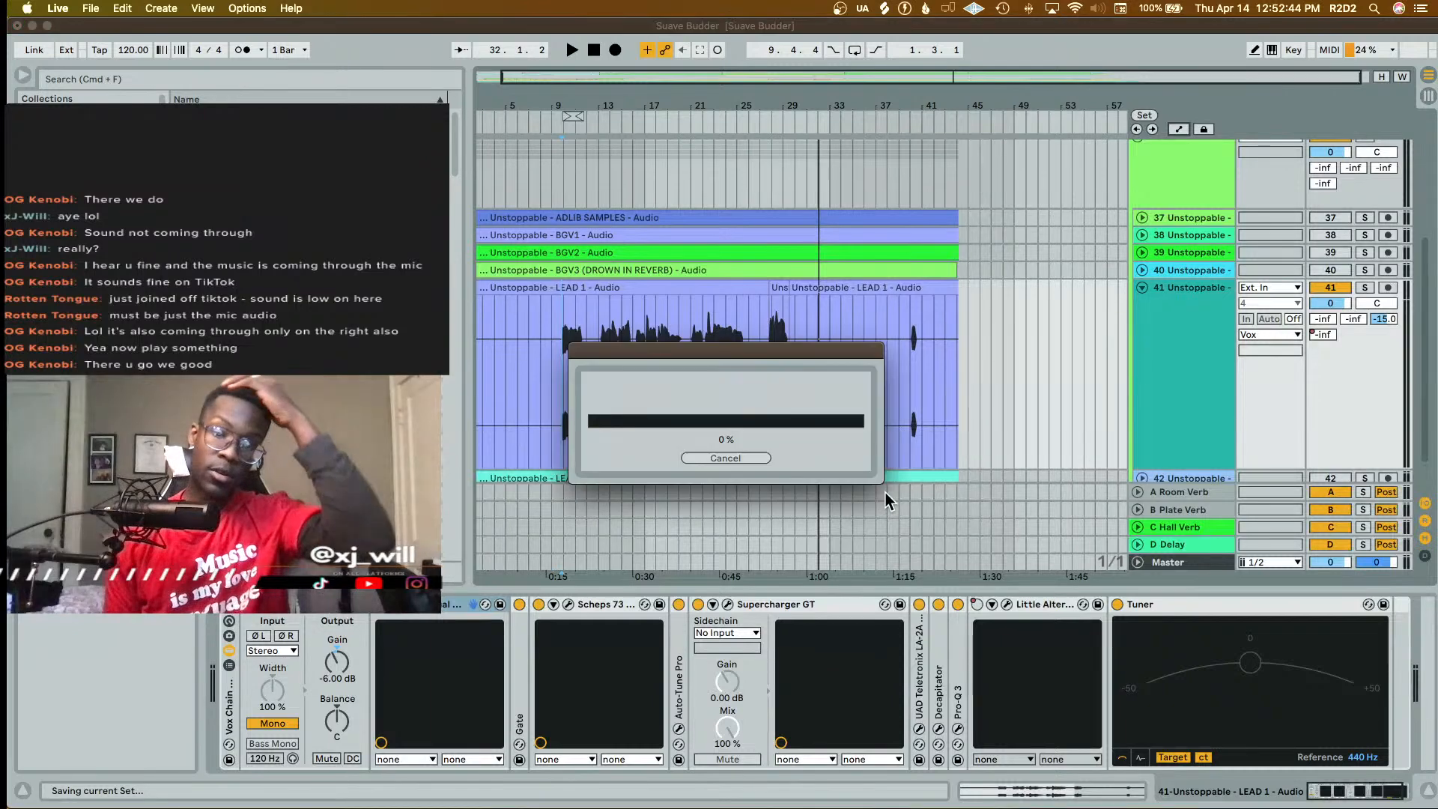
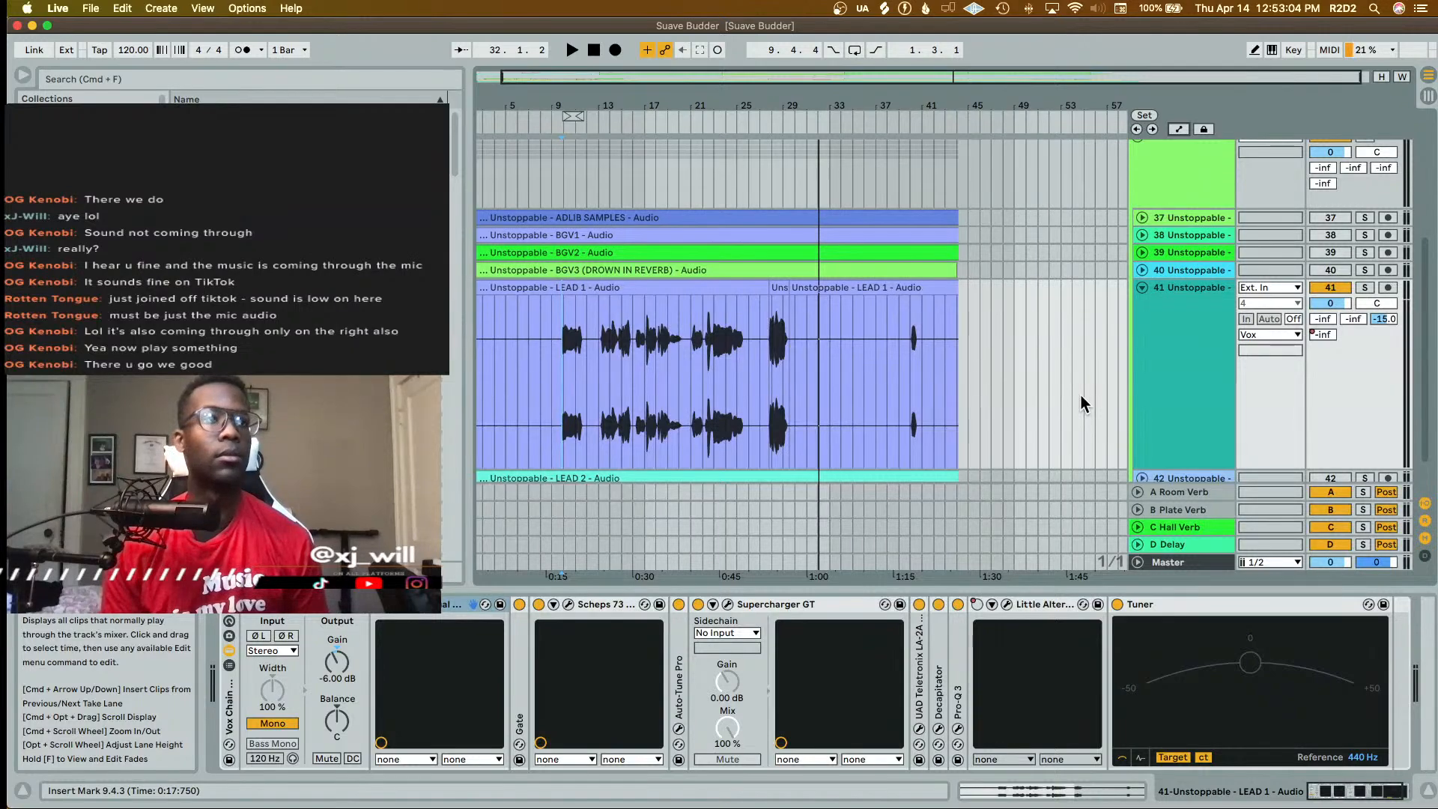
- Fold the LEAD 1 vocal track and freeze it
click(1142, 289)
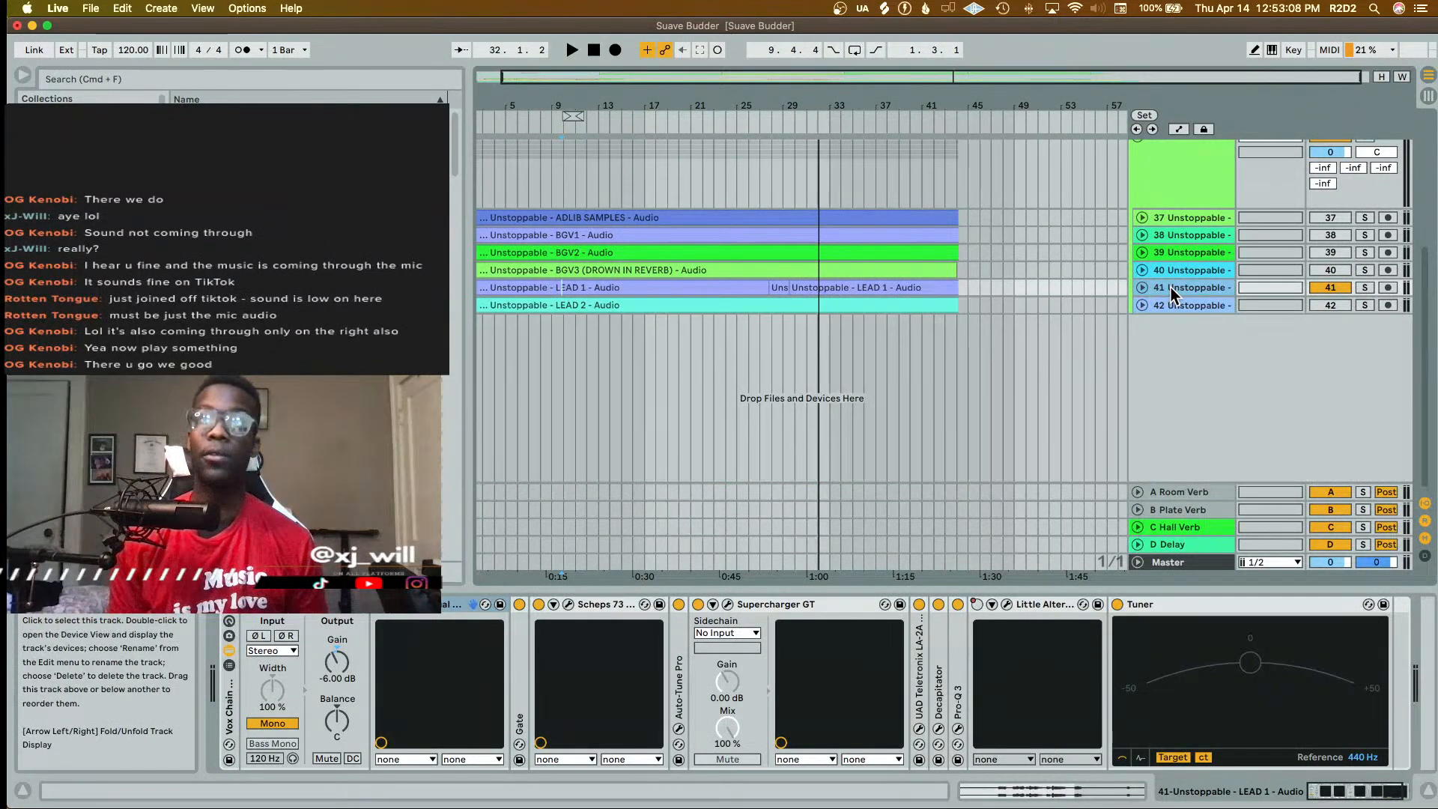
right_click(1171, 287)
click(1179, 311)
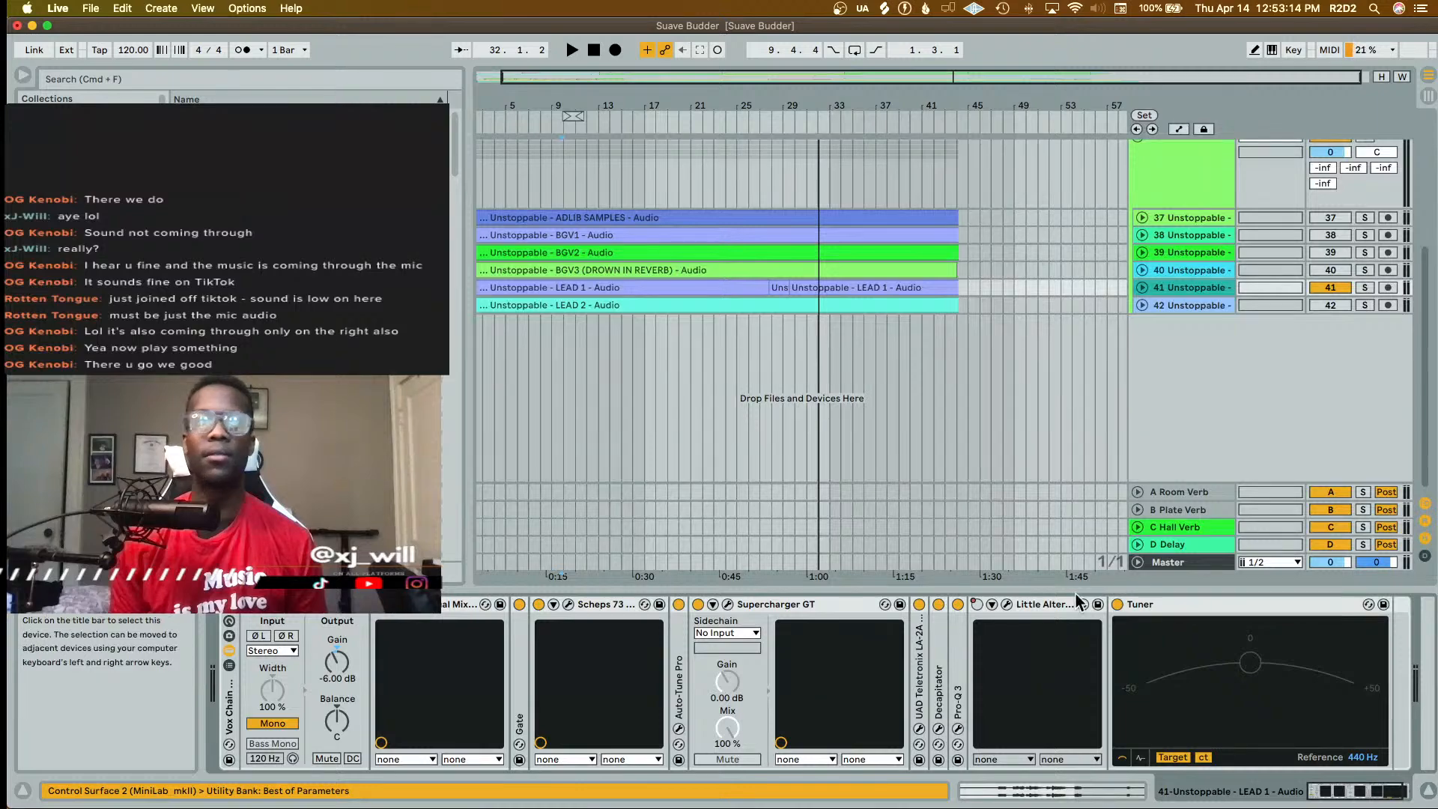
right_click(1179, 287)
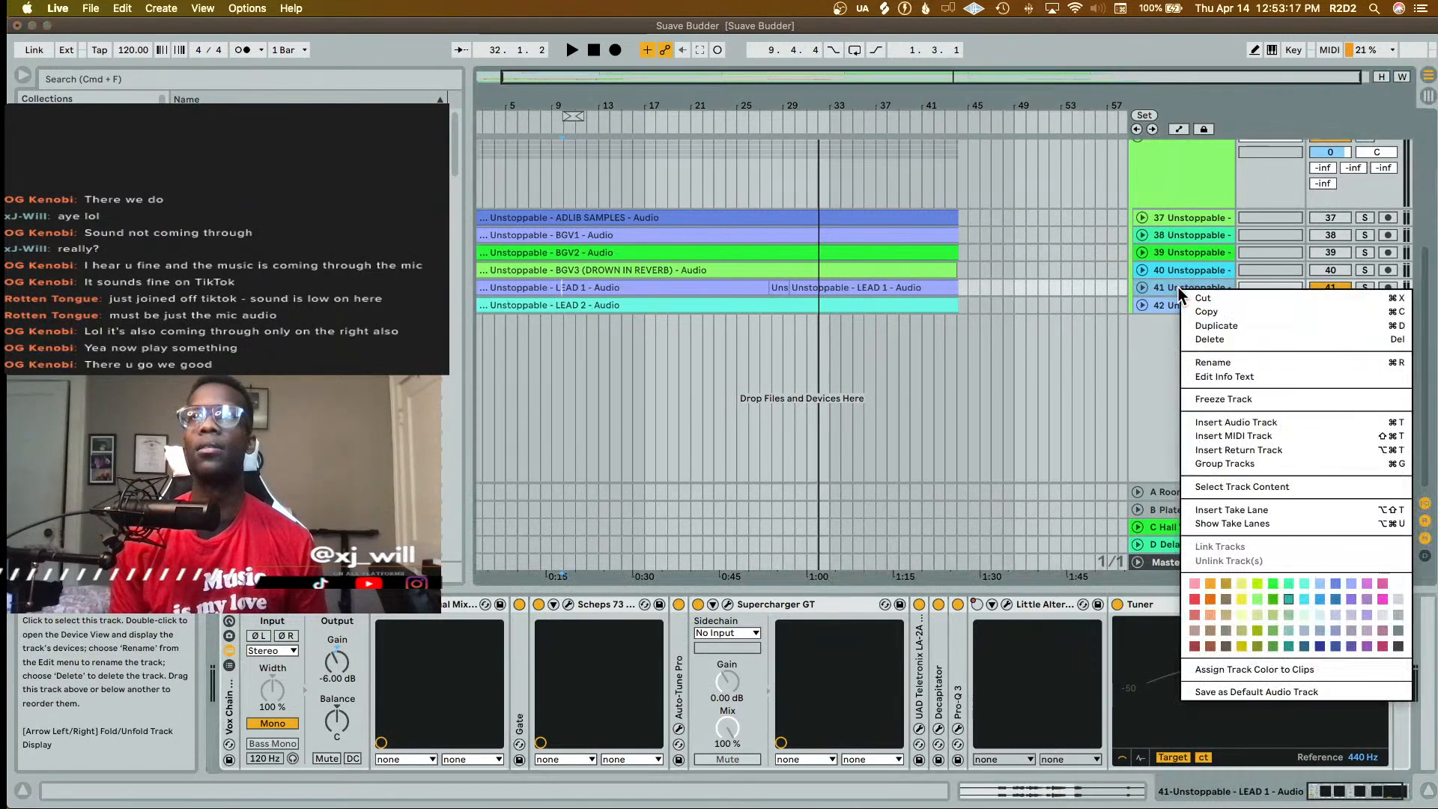
click(1227, 400)
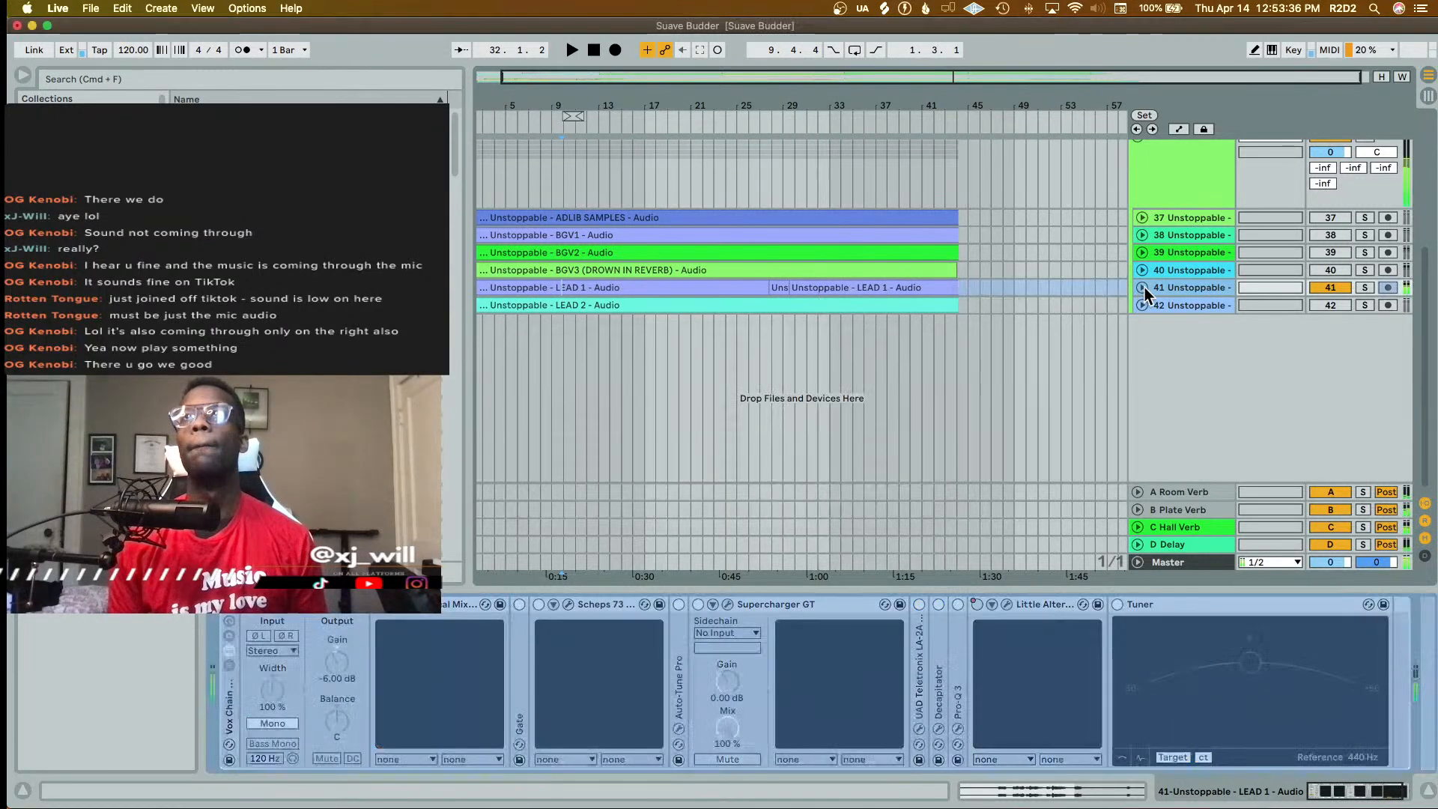
- Insert an audio track below the frozen LEAD 1 track and delete all its default effects except the Tuner
click(1139, 287)
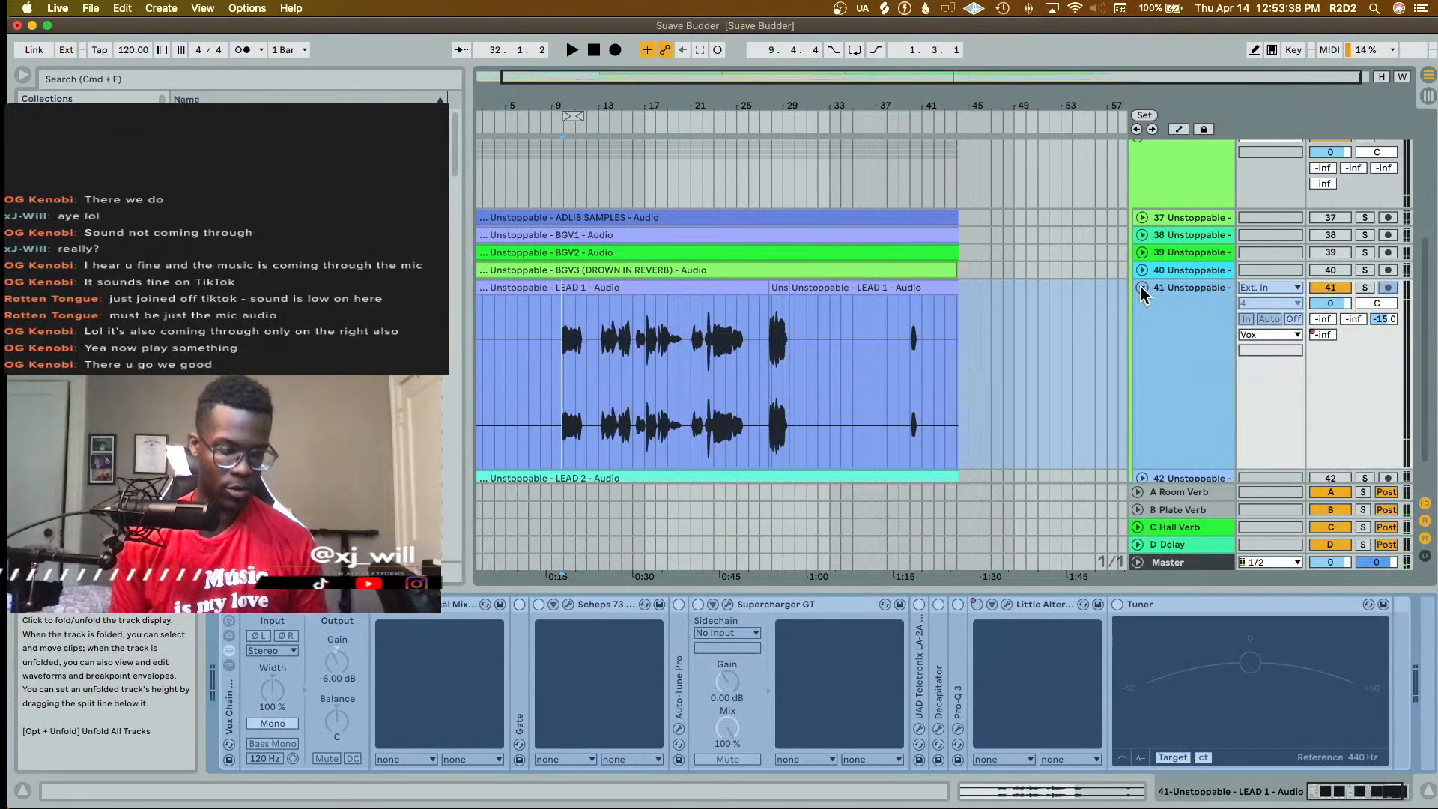
key(super+t)
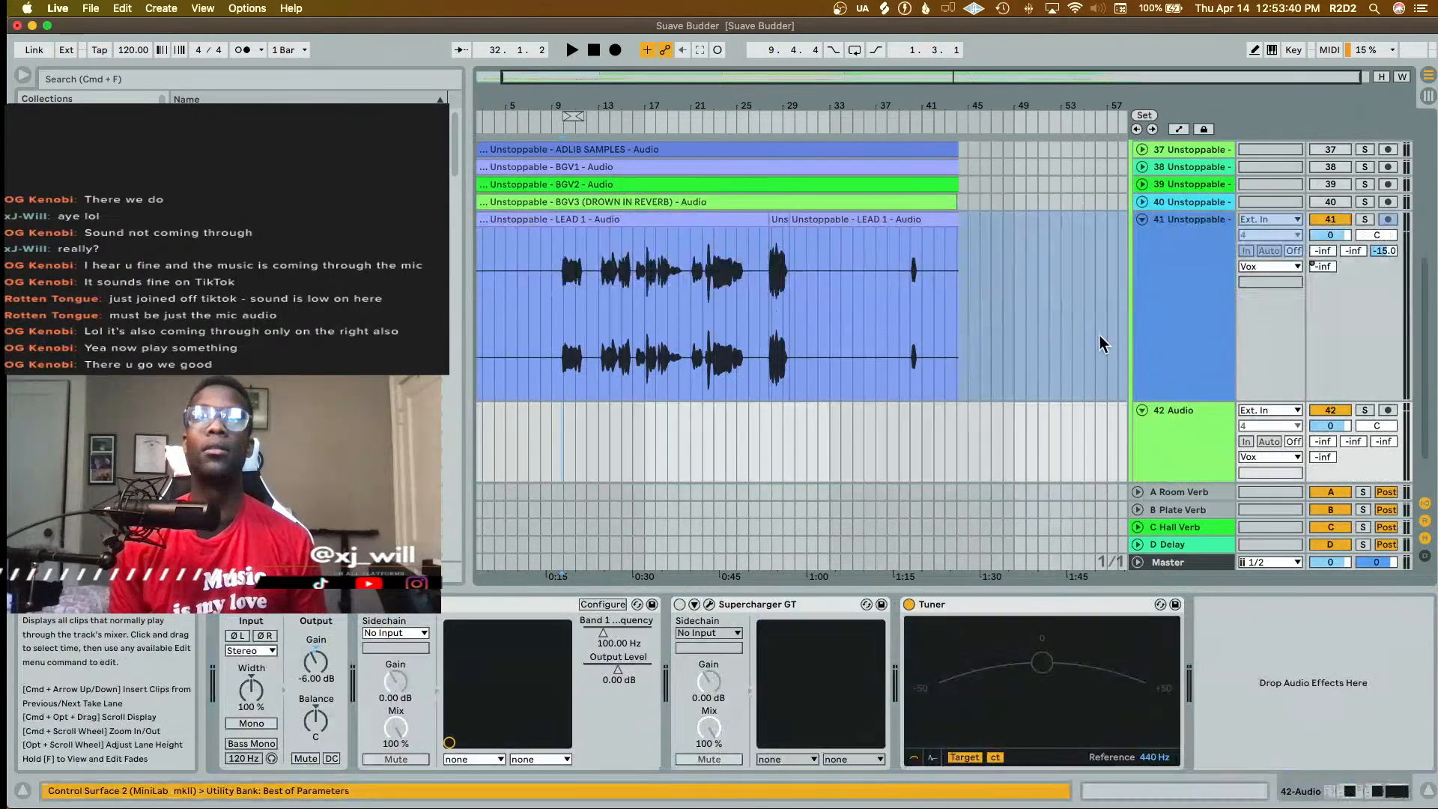
click(1025, 604)
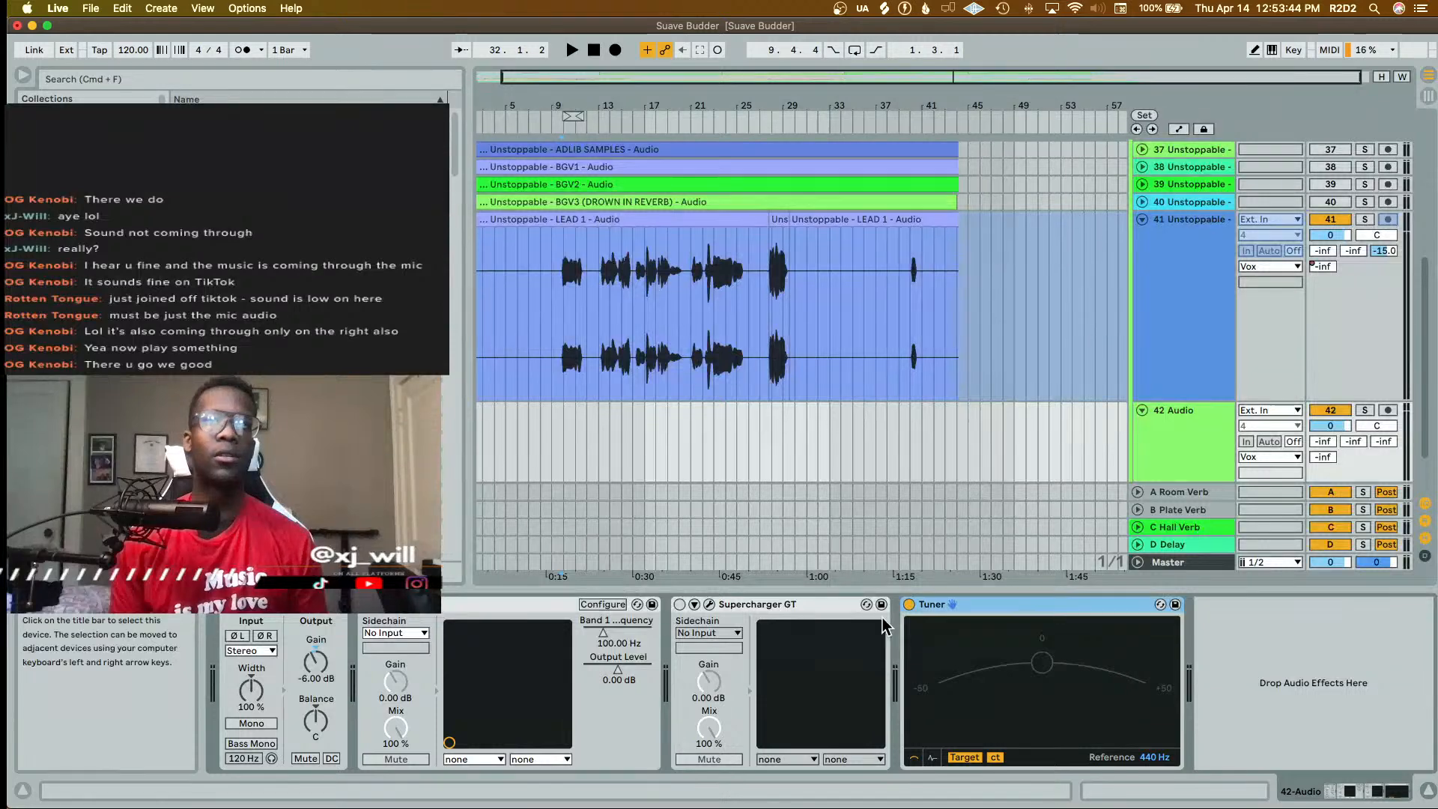
click(833, 609)
click(302, 610)
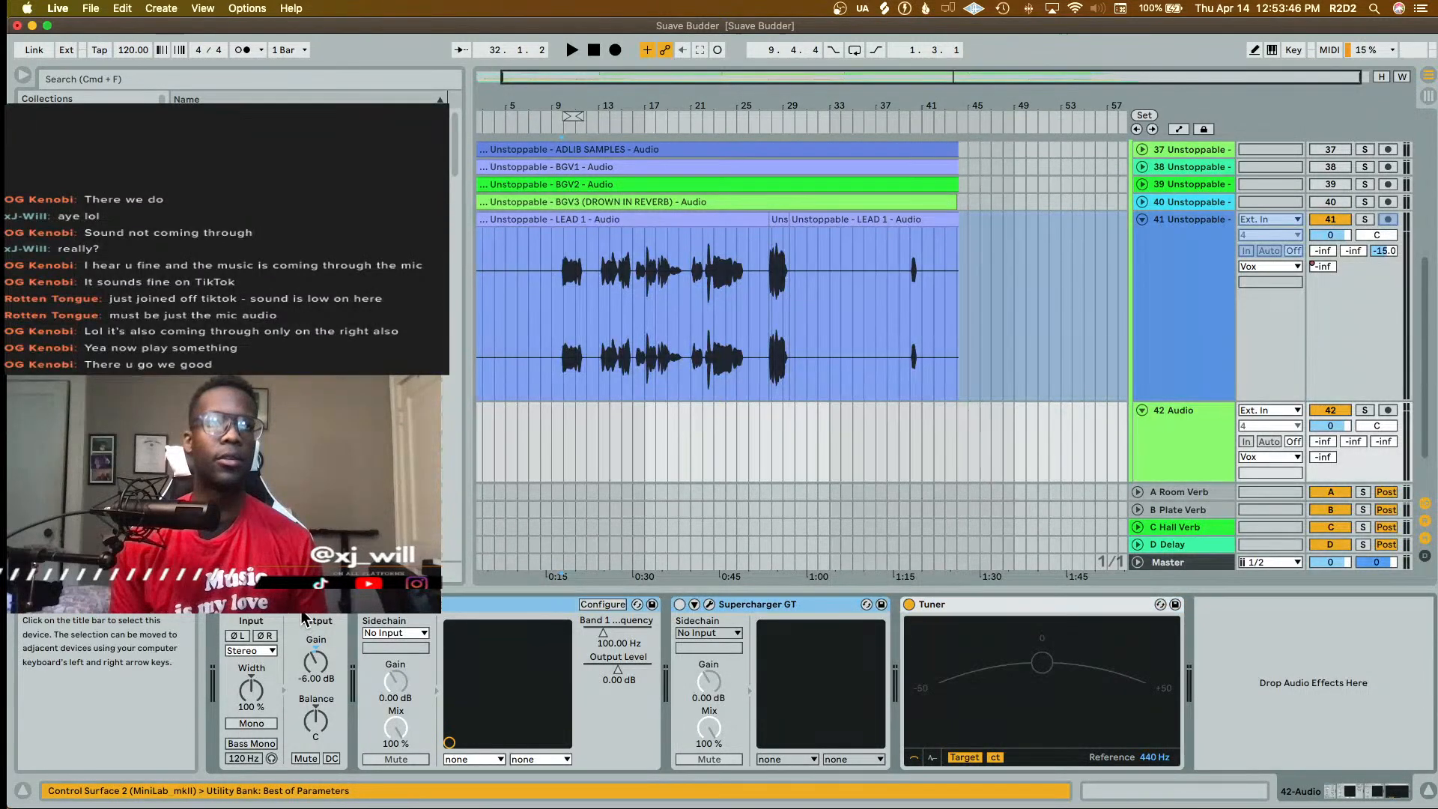
key(Delete)
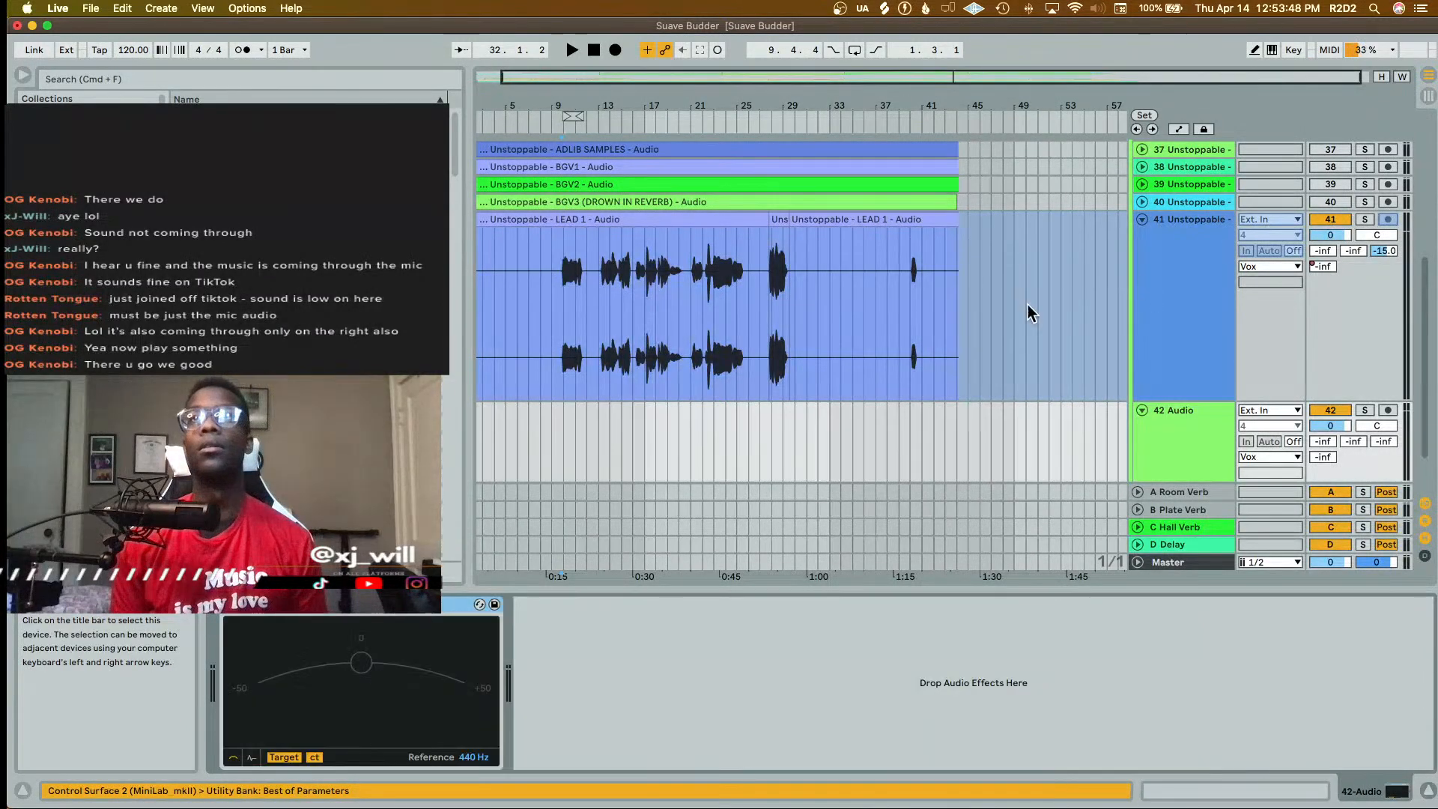
- Copy the frozen LEAD 1 clips onto the new audio track at the same position and reduce the LEAD 1 track's height
click(720, 219)
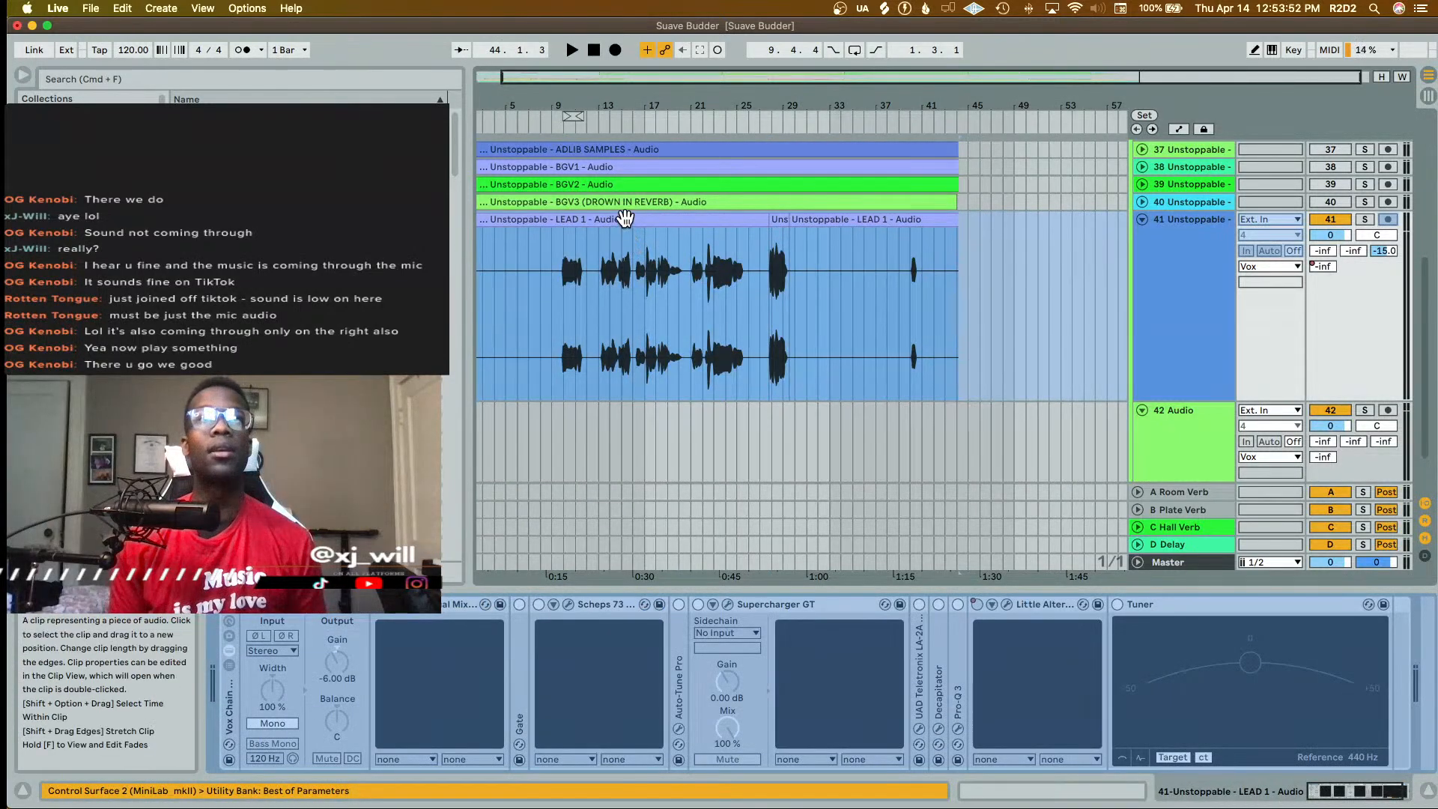
drag(629, 218, 626, 413)
scroll(710, 409, up, 5)
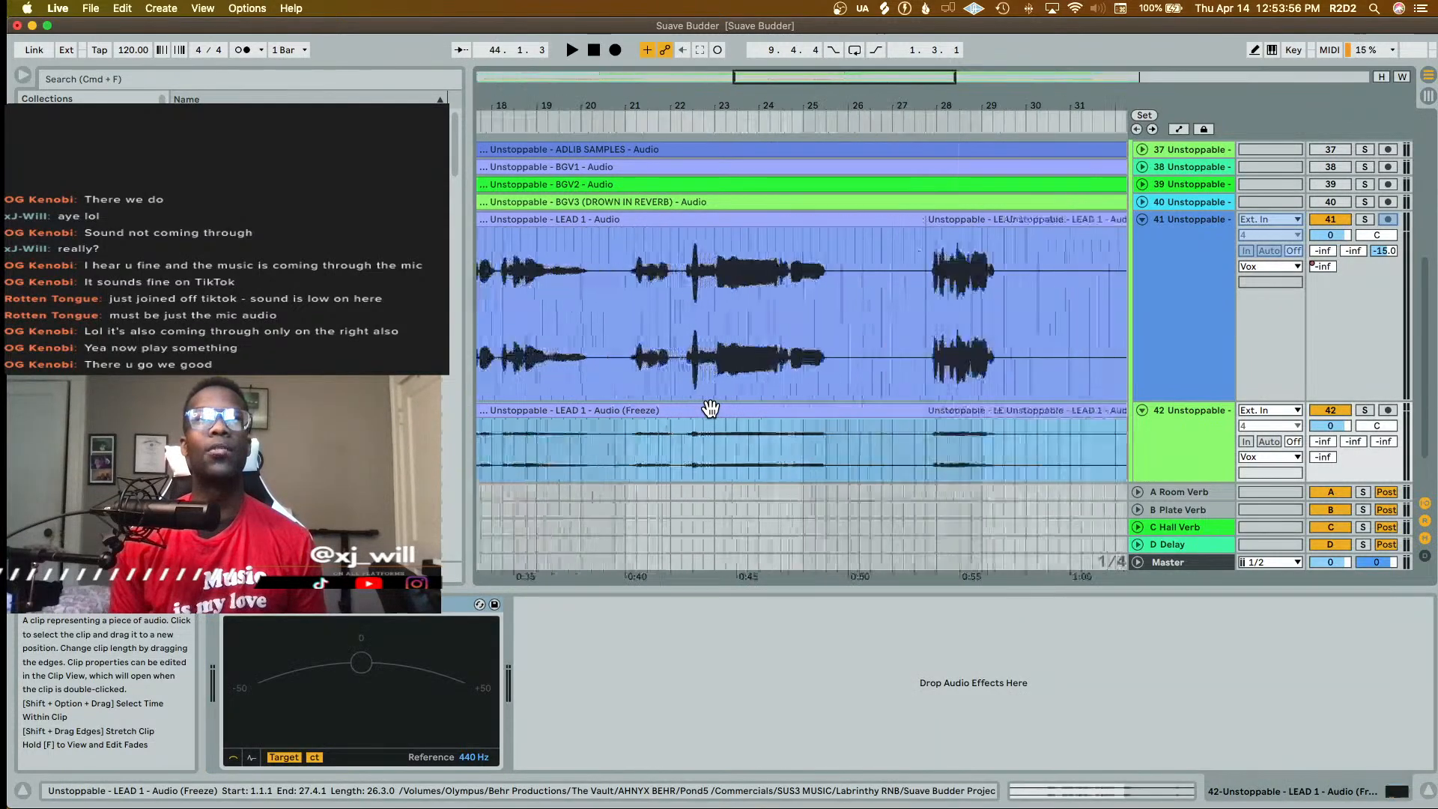
scroll(710, 409, down, 2)
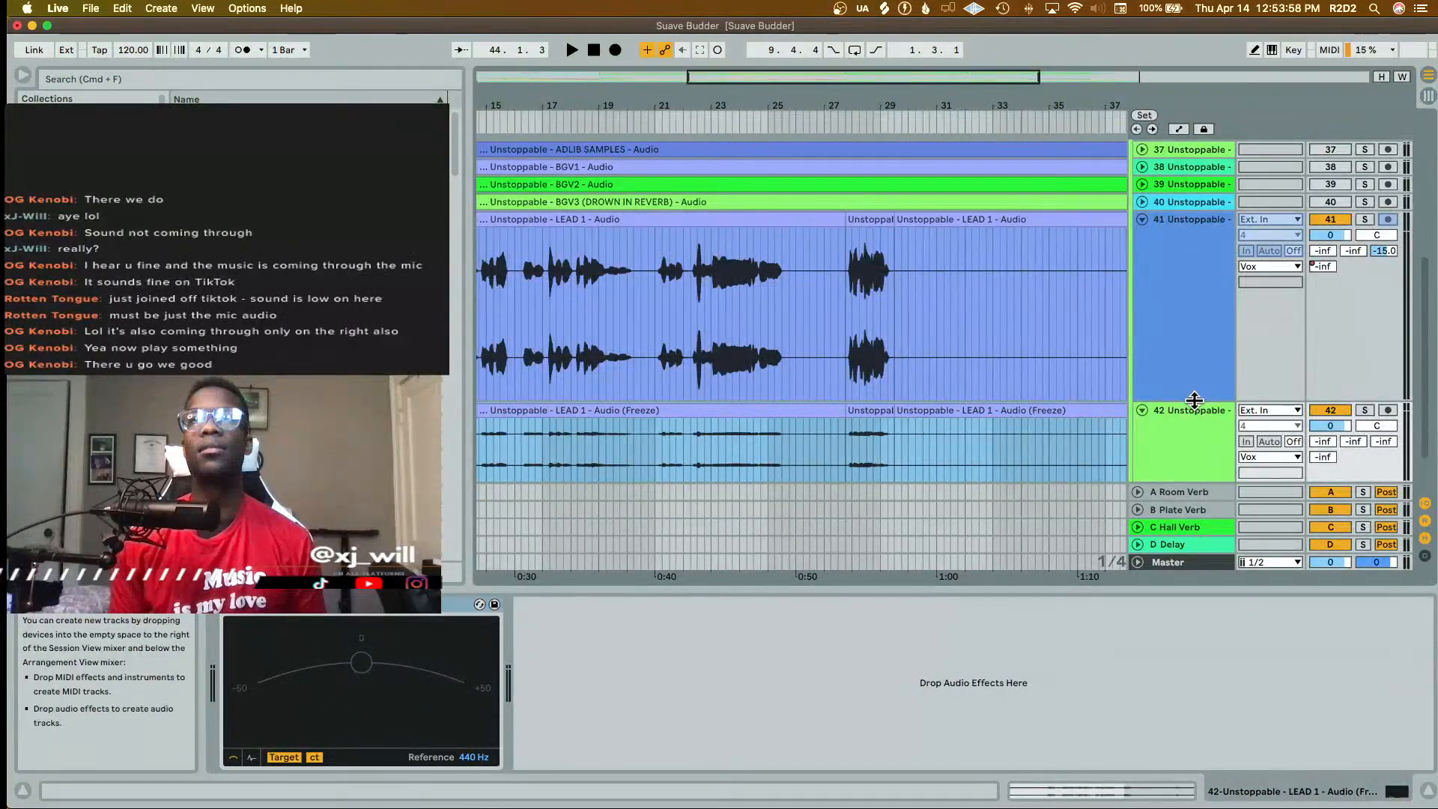
drag(1196, 402, 1182, 287)
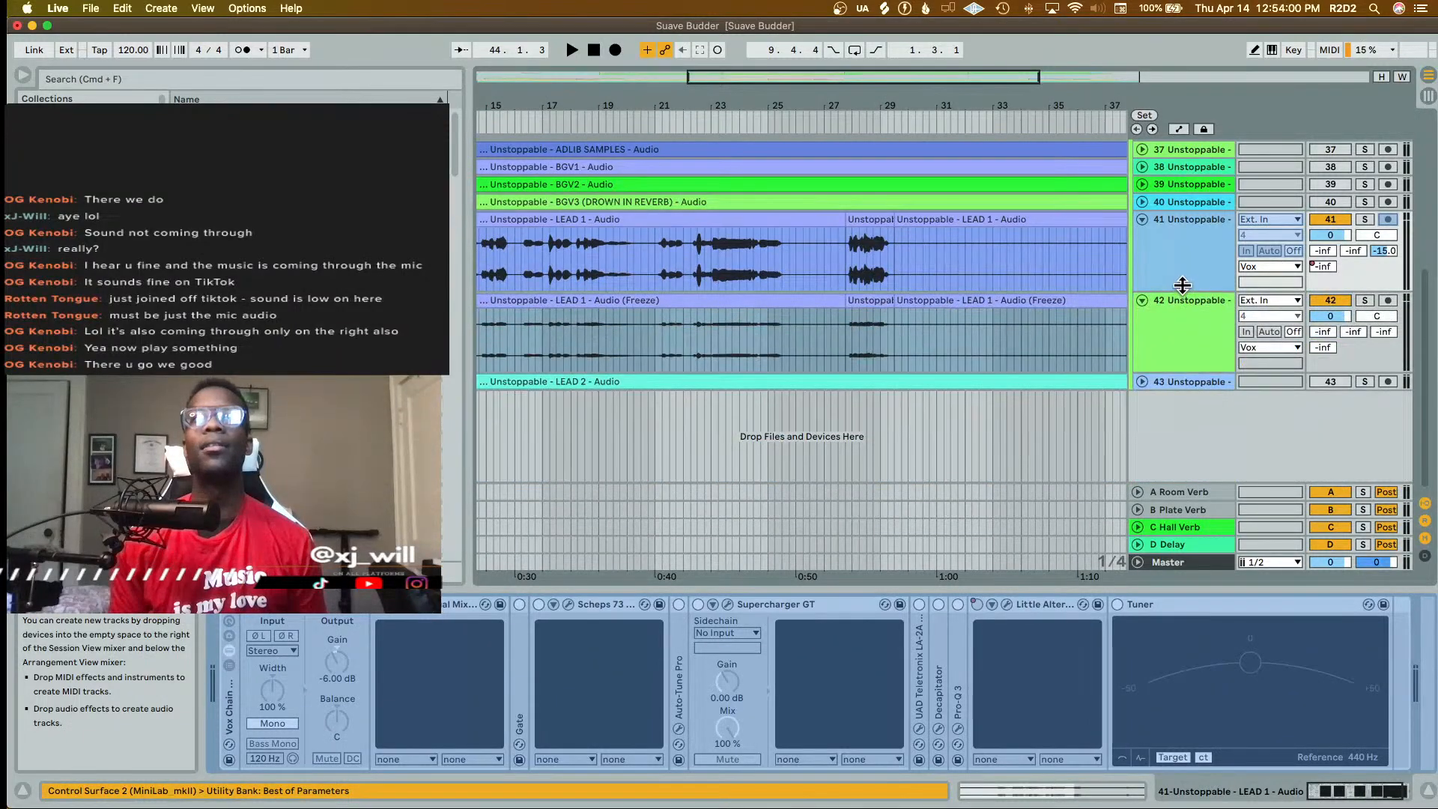
scroll(854, 312, left, 10)
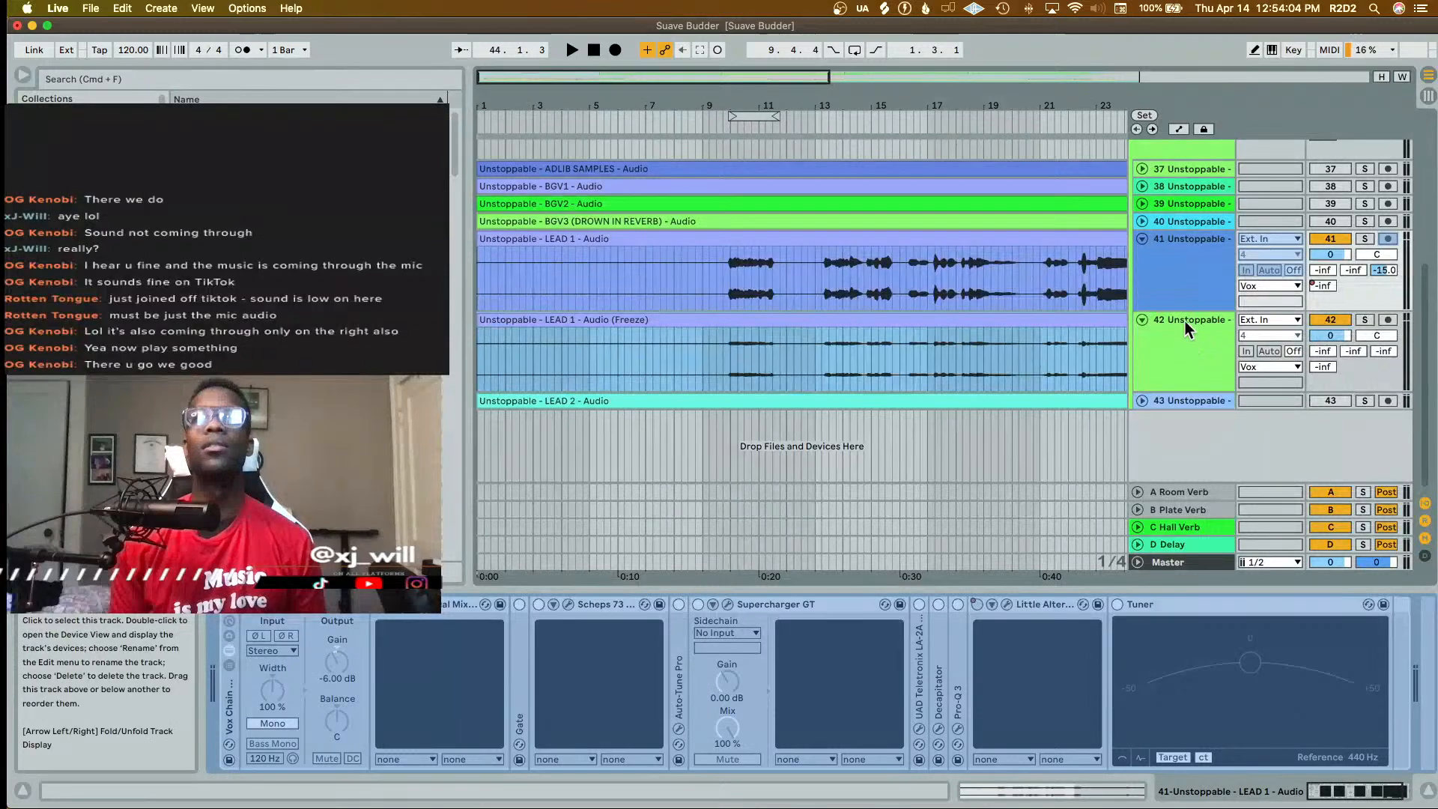
- Mute the original LEAD 1 track and audition the copied freeze clips from position 9.3.1
click(1153, 277)
click(1167, 342)
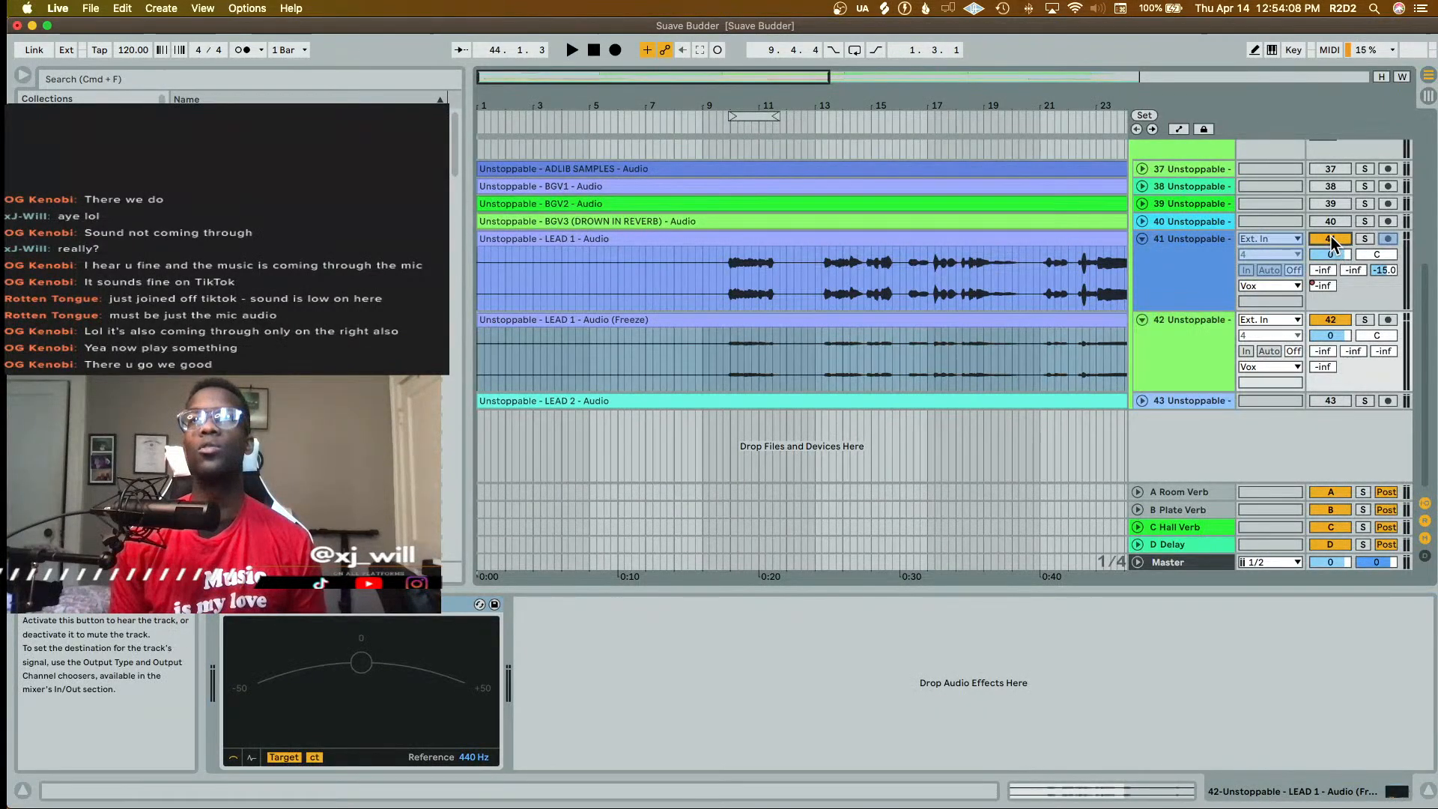
click(680, 363)
click(720, 366)
key(space)
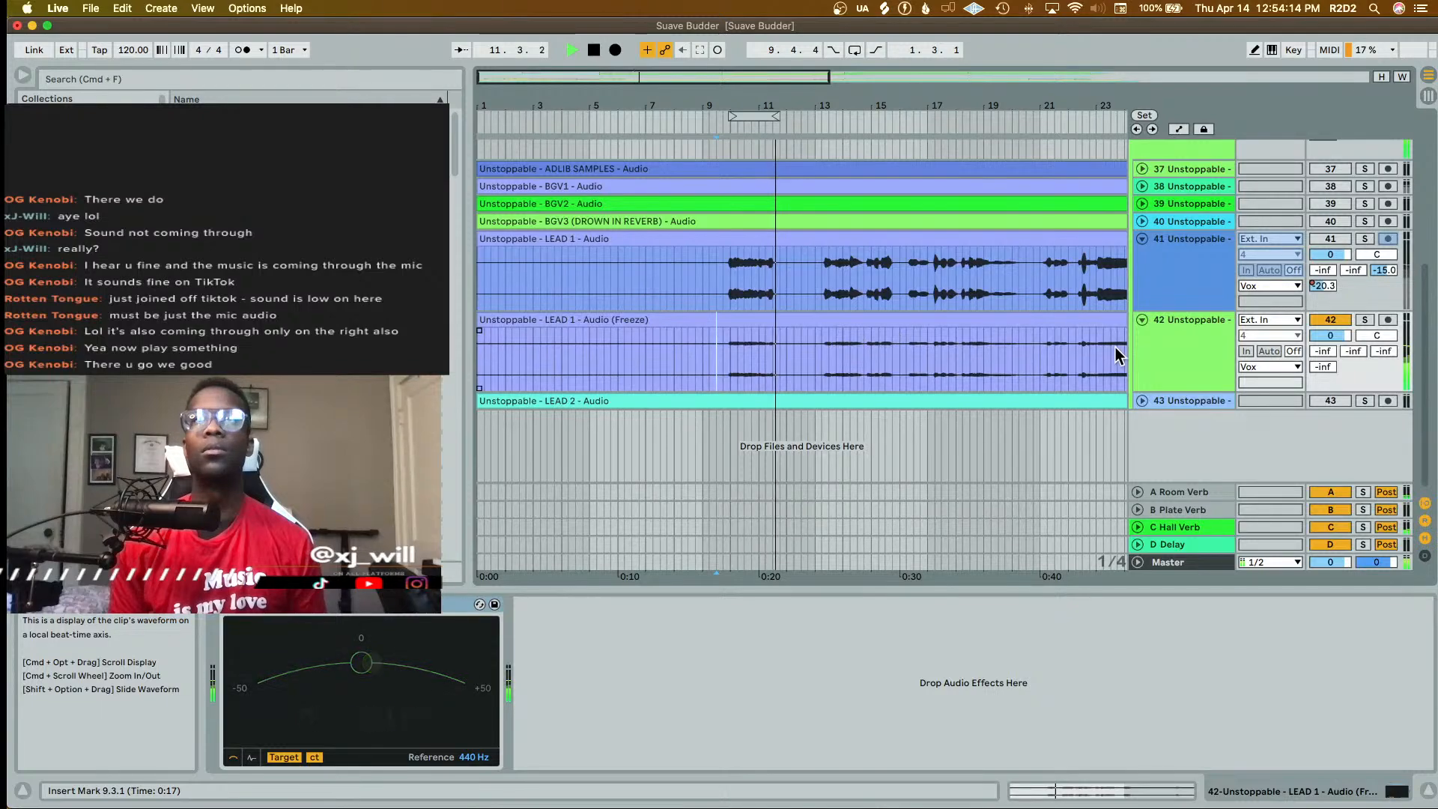
scroll(885, 320, up, 8)
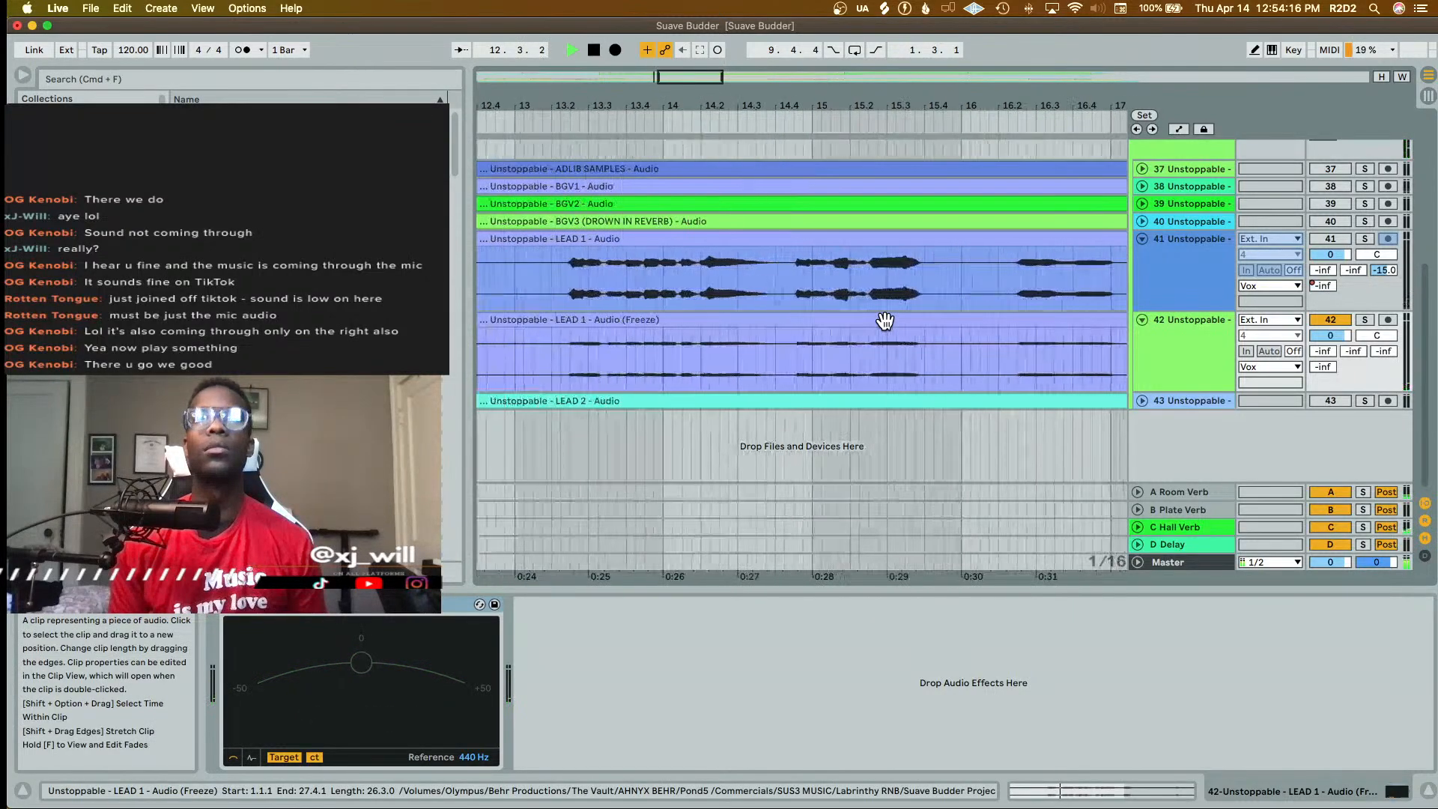
scroll(885, 321, down, 8)
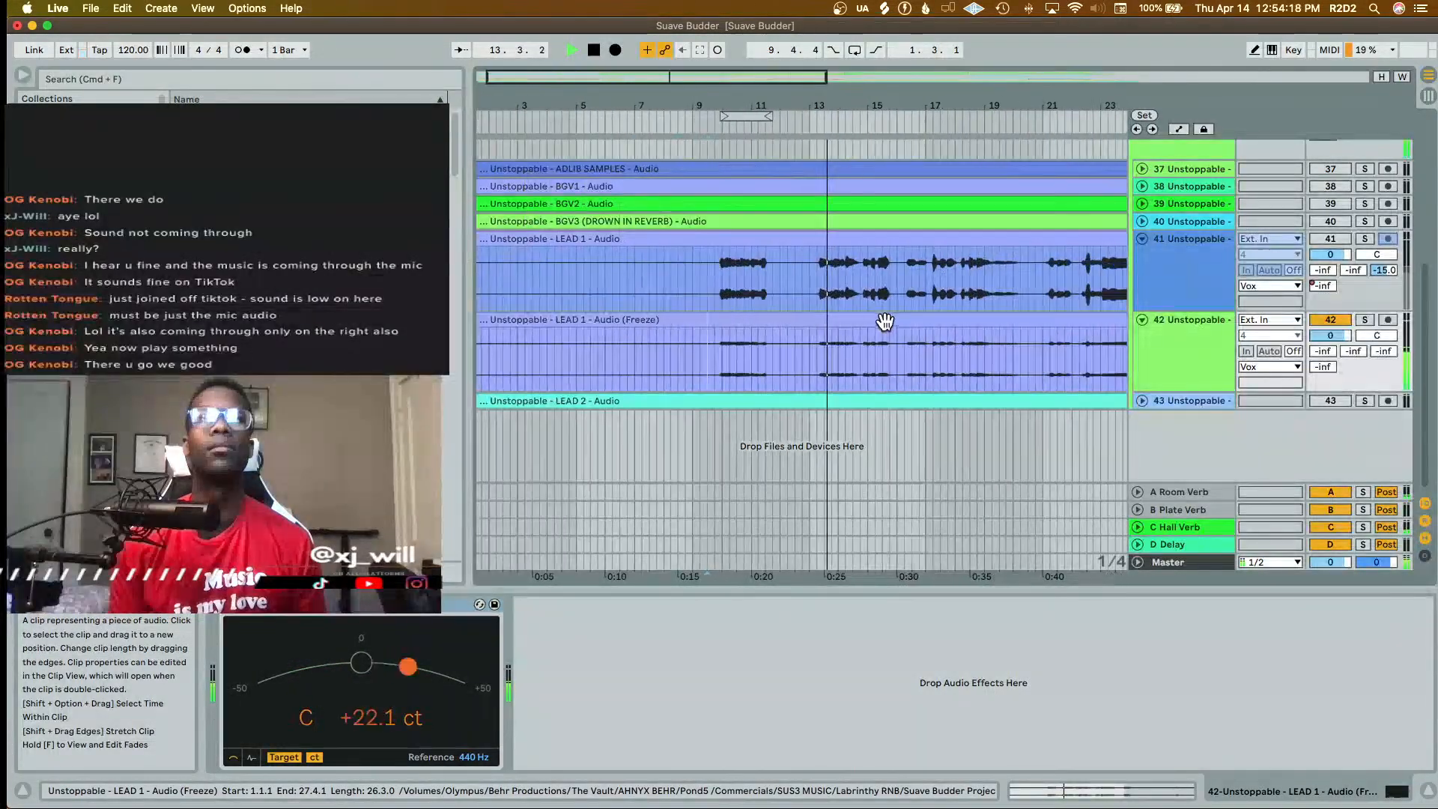
double_click(886, 321)
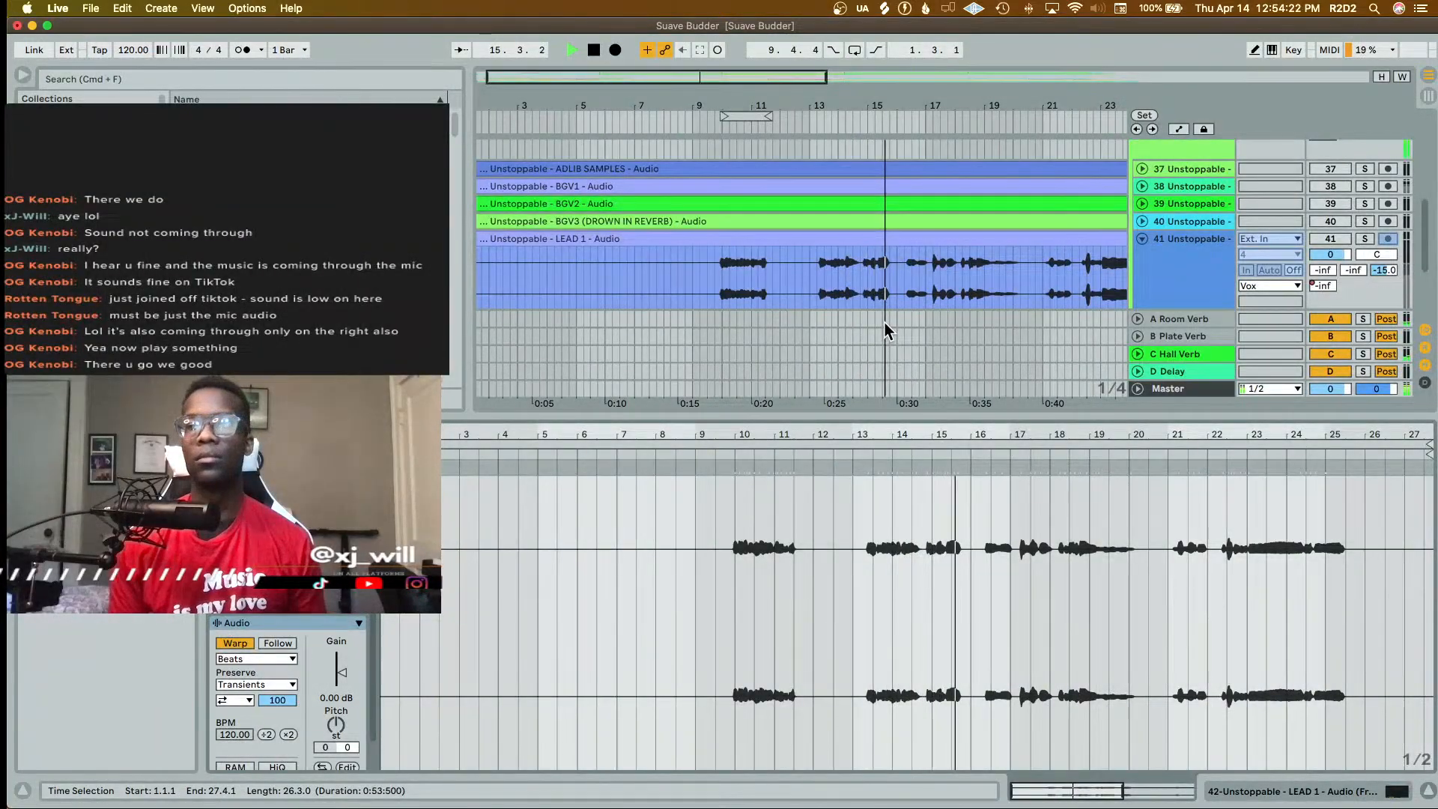
key(shift+Tab)
key(space)
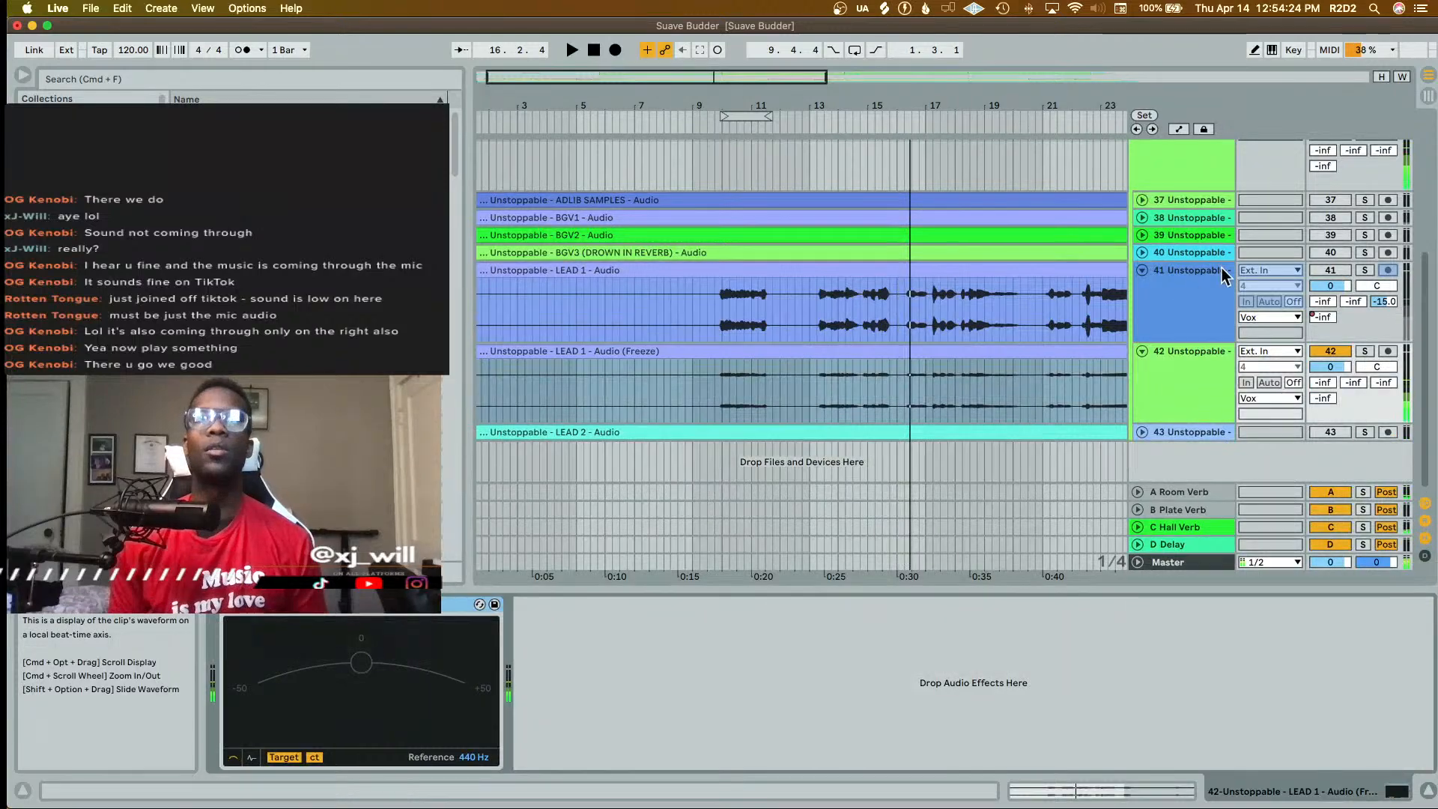
- Unfreeze the original LEAD 1 track and fold it
scroll(1014, 311, down, 6)
right_click(1163, 283)
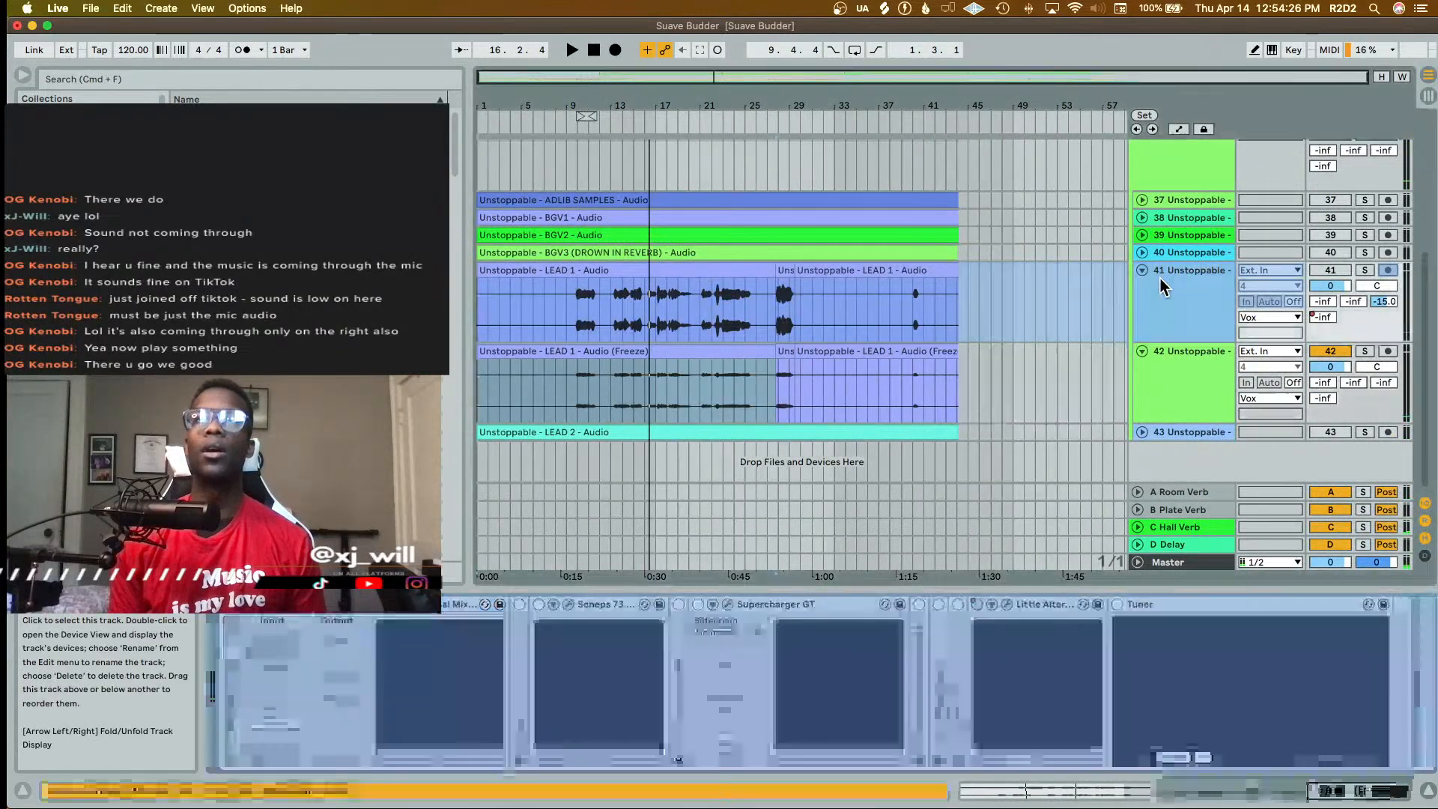
click(1207, 391)
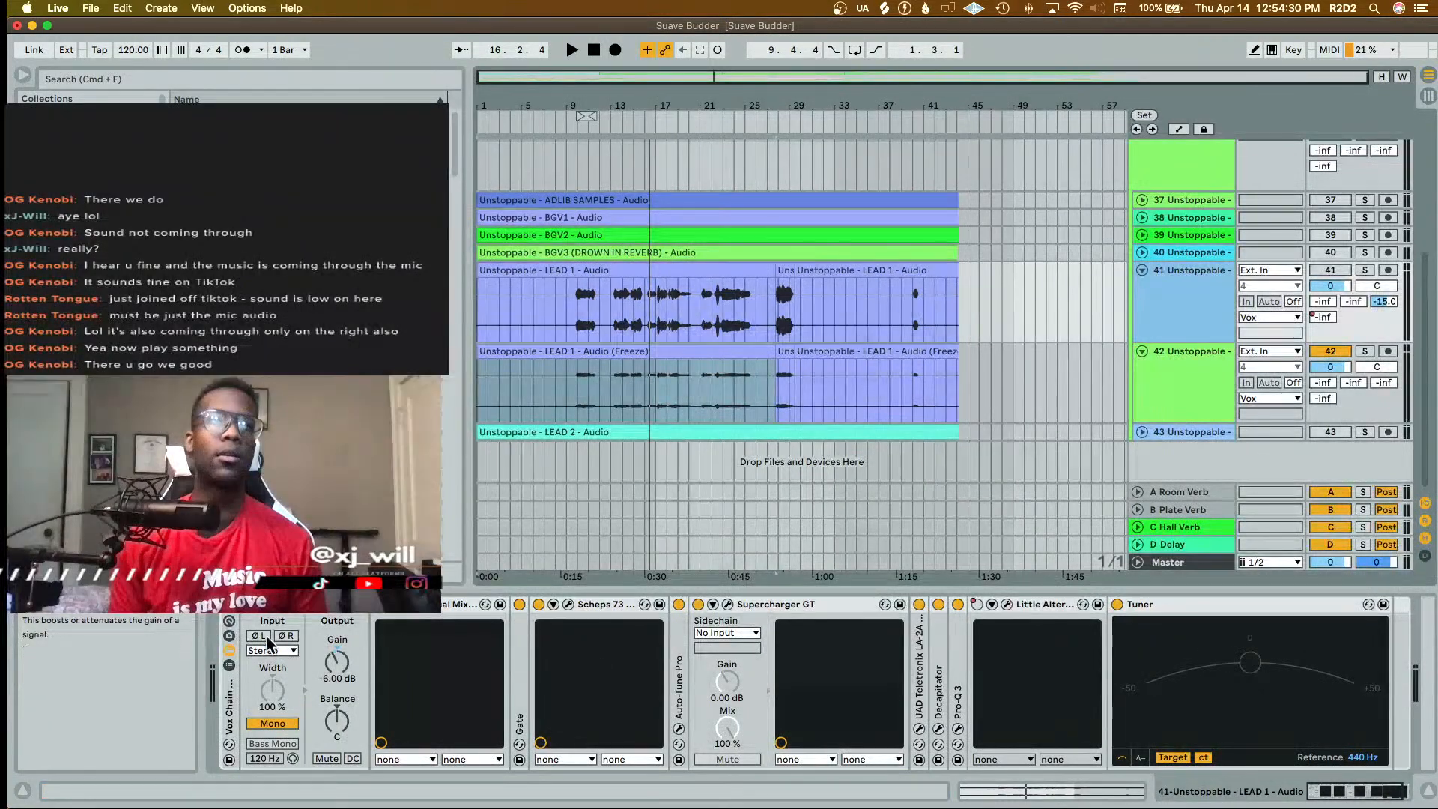
click(225, 704)
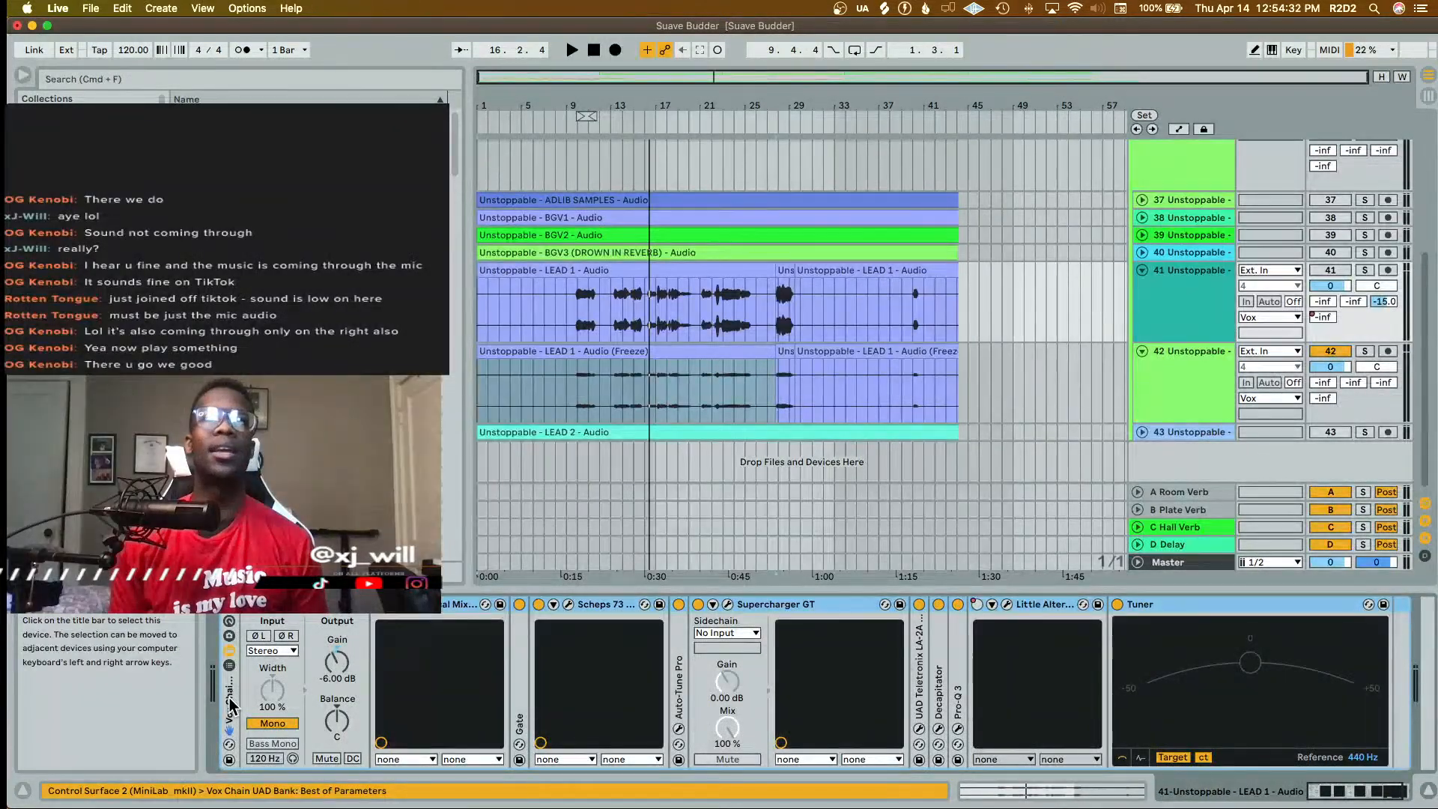
click(1142, 270)
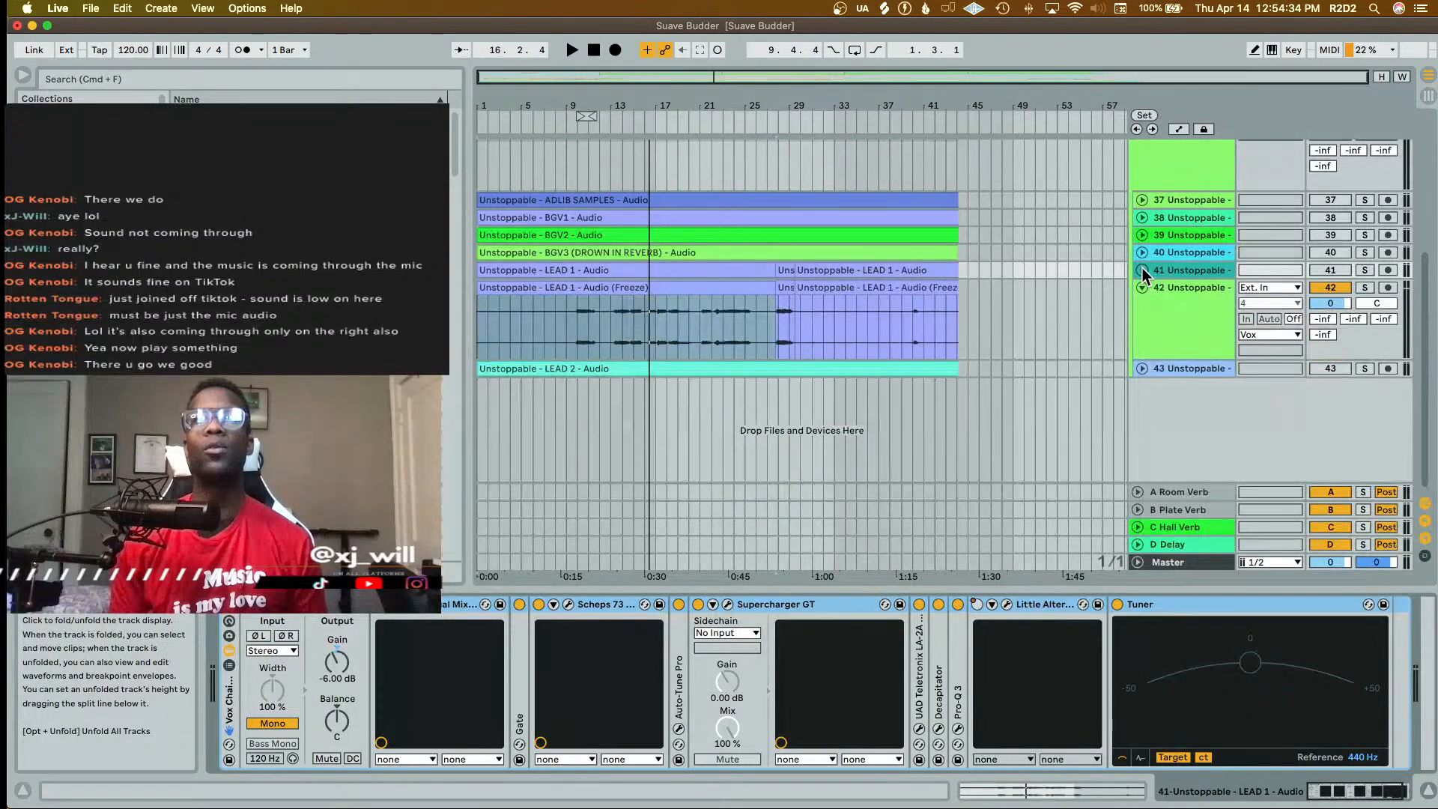
- Unfold the LEAD 2 track and select all the devices in its effect chain
click(1177, 368)
click(1142, 368)
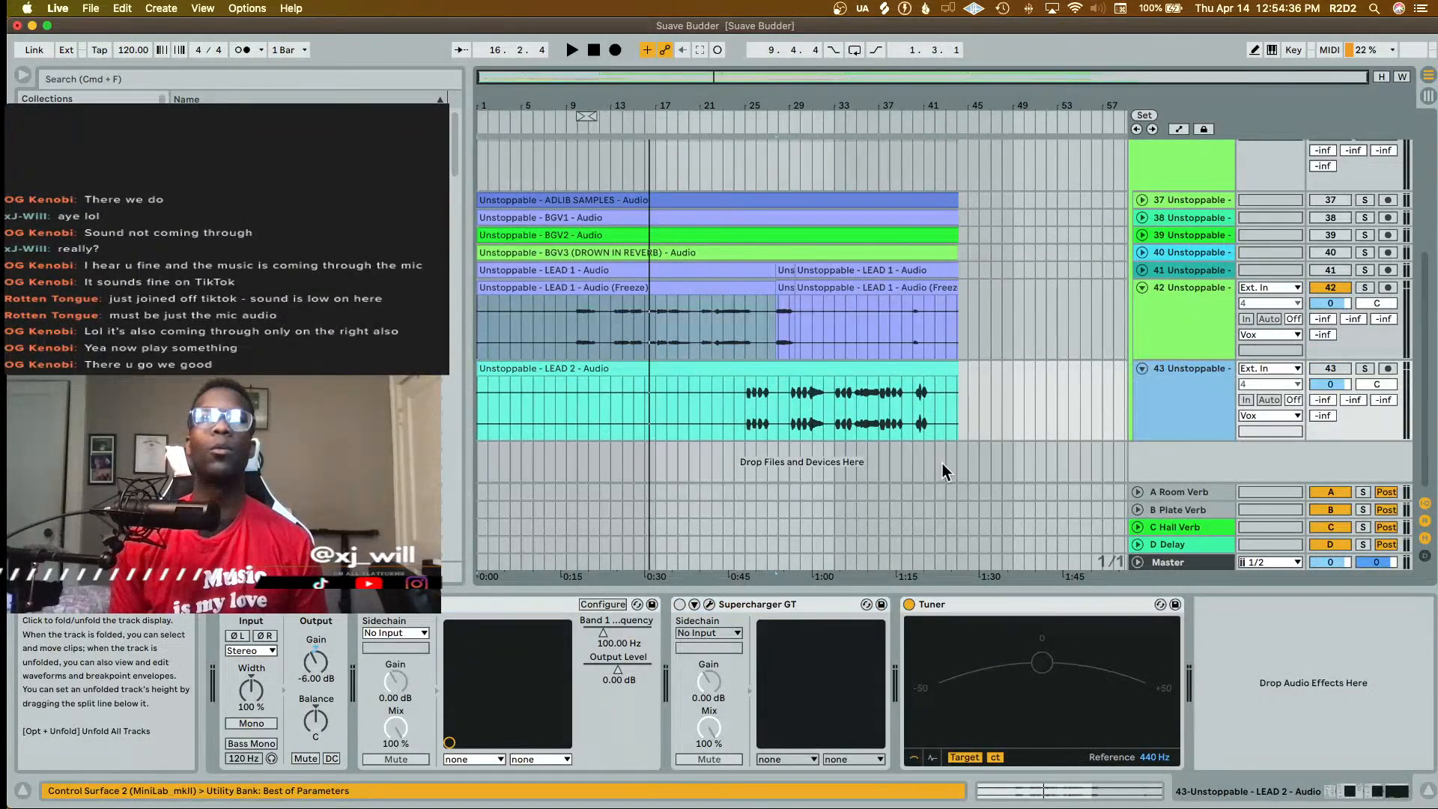
click(1020, 605)
shift+click(277, 607)
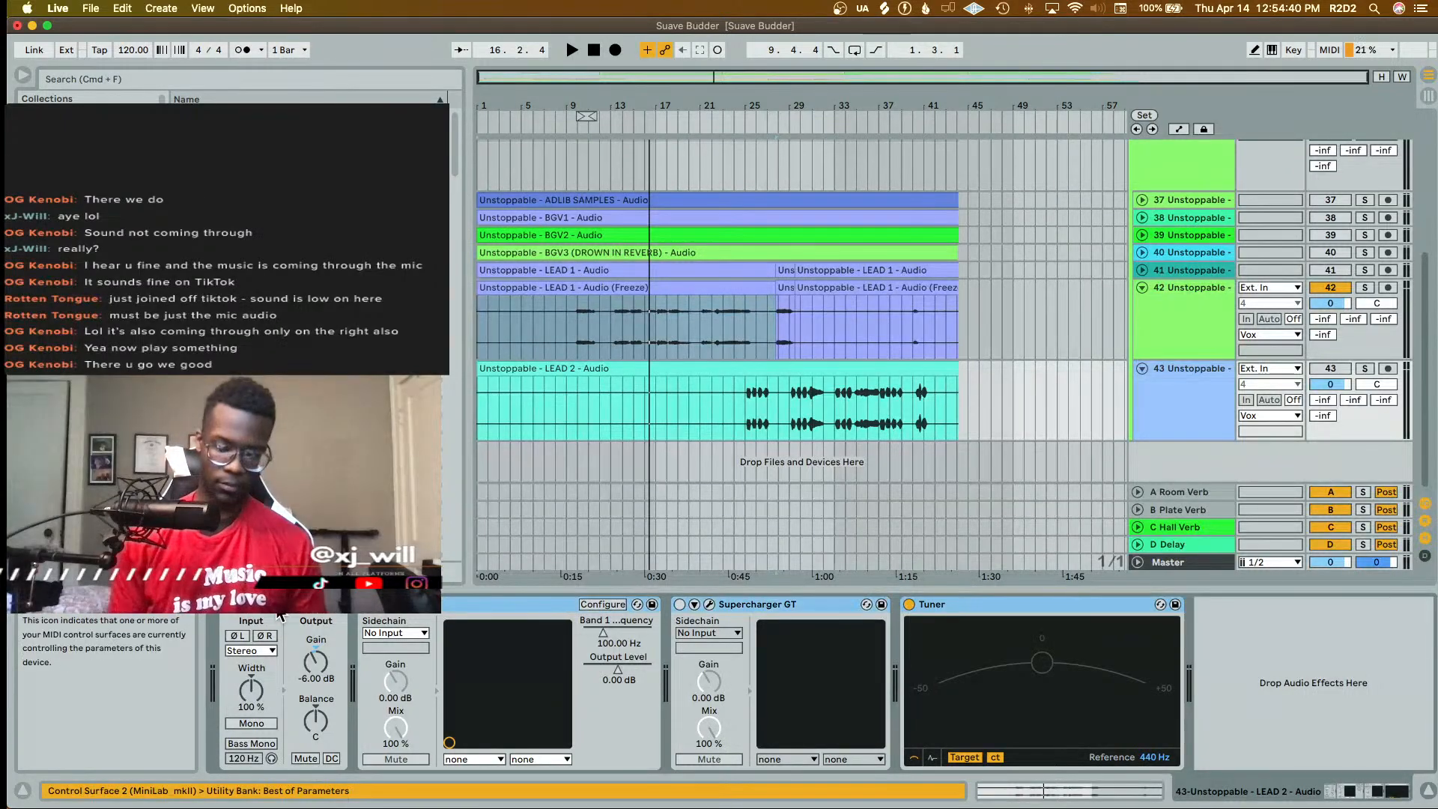
- Rename the audio track holding the LEAD 1 freeze clips as Vox
click(1181, 302)
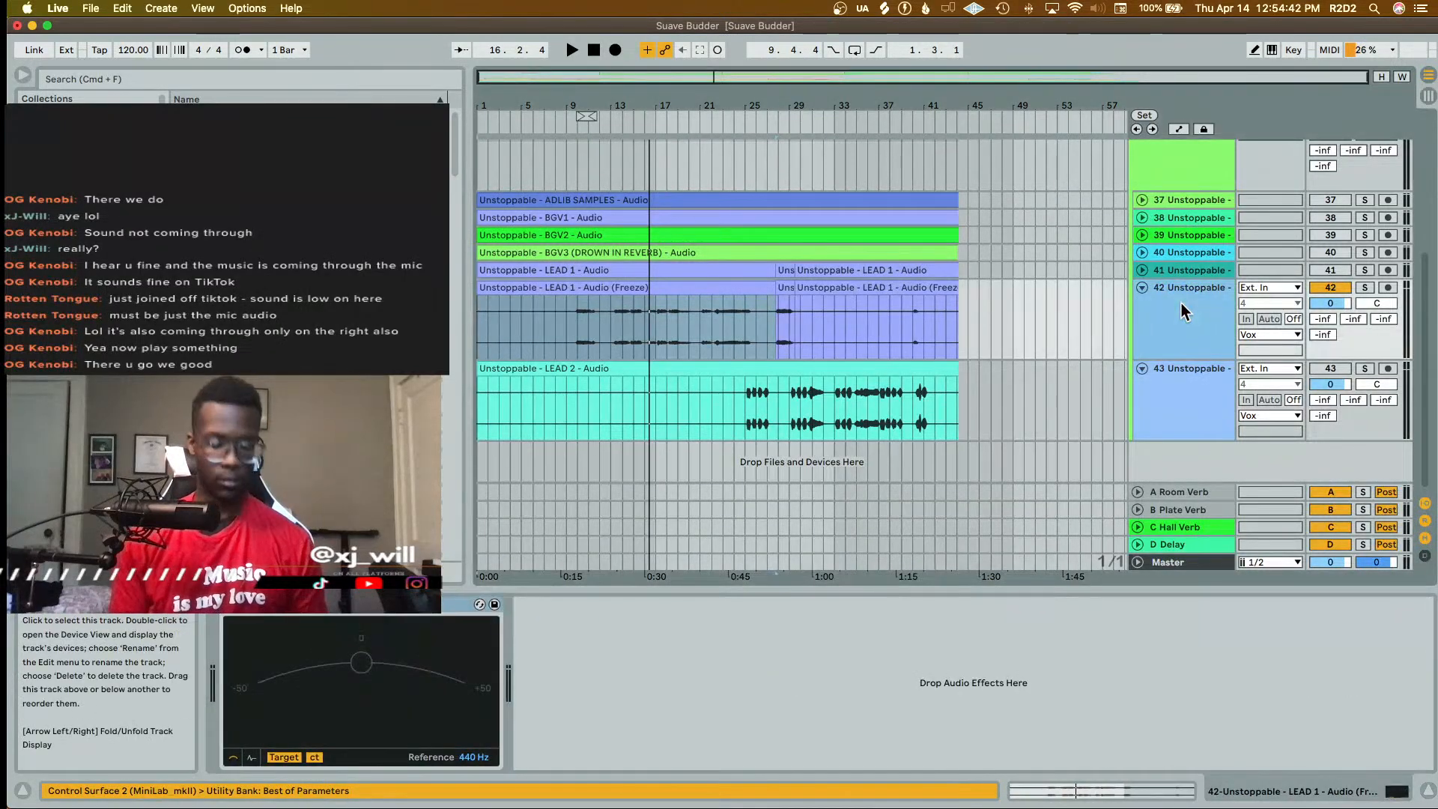
key(super+r)
text(Vox)
key(Return)
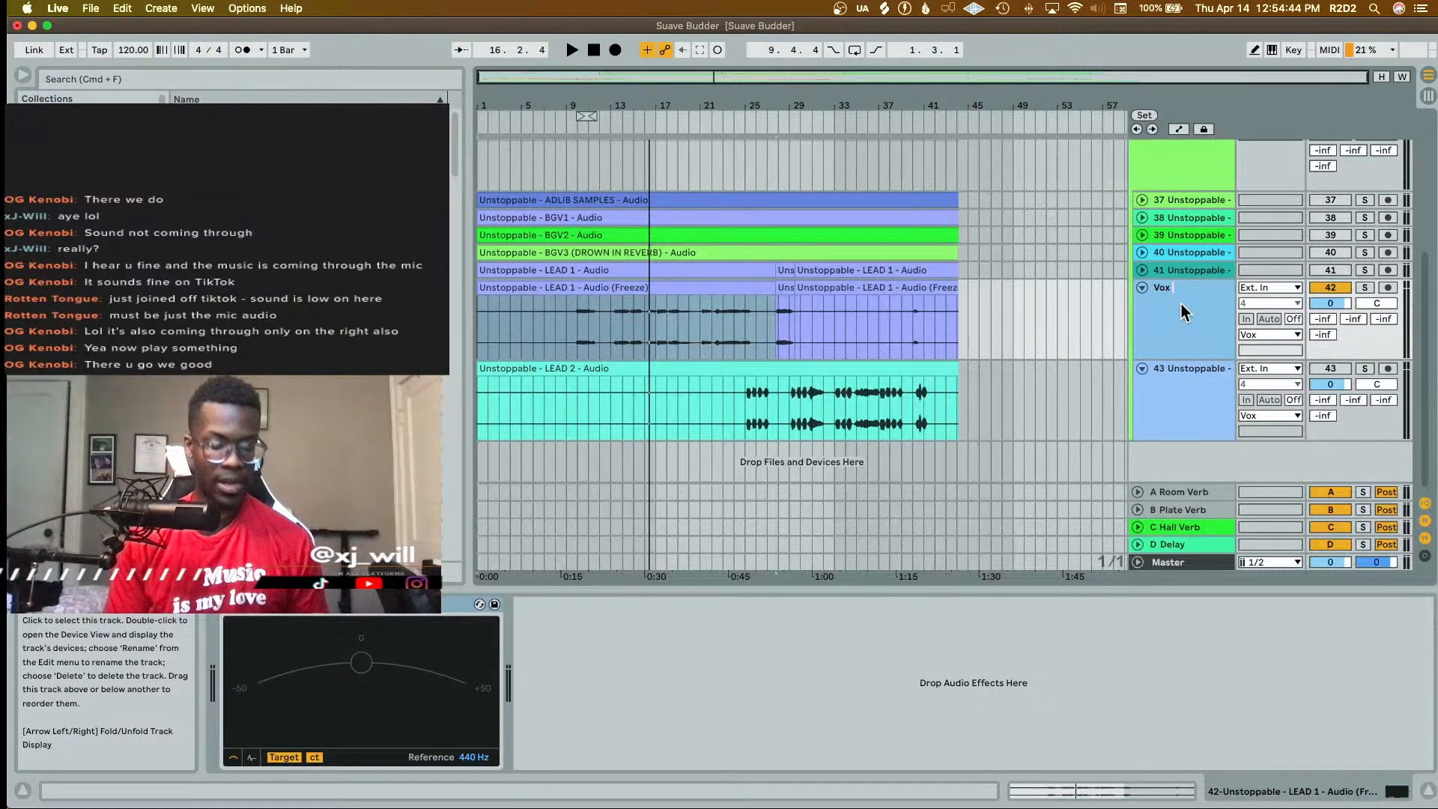
- Complete the name of the audio track holding the LEAD 1 freeze clips as Vox 1
text(1)
key(Return)
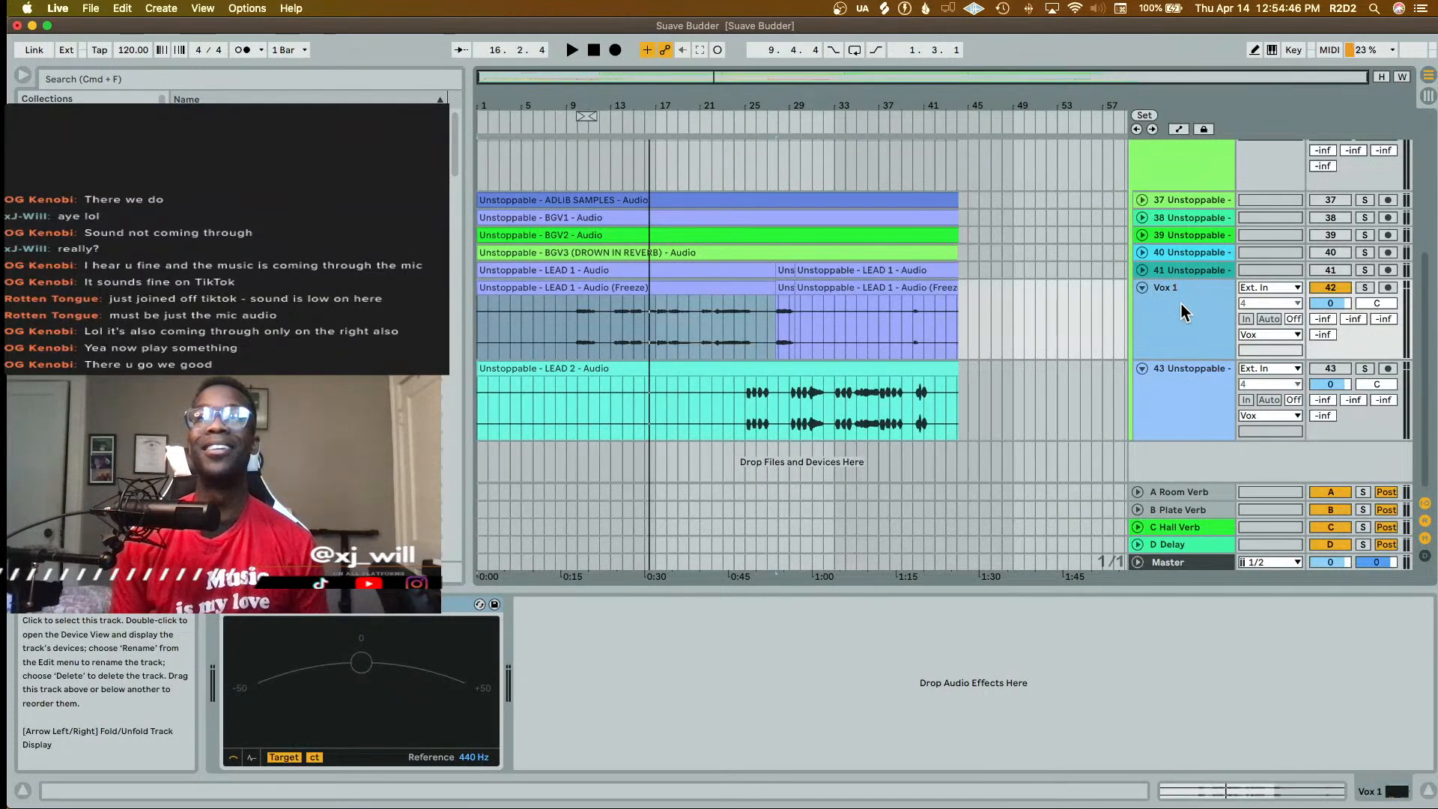
- Copy the vocal effect chain from the original LEAD 1 track onto the LEAD 2 track
click(1159, 270)
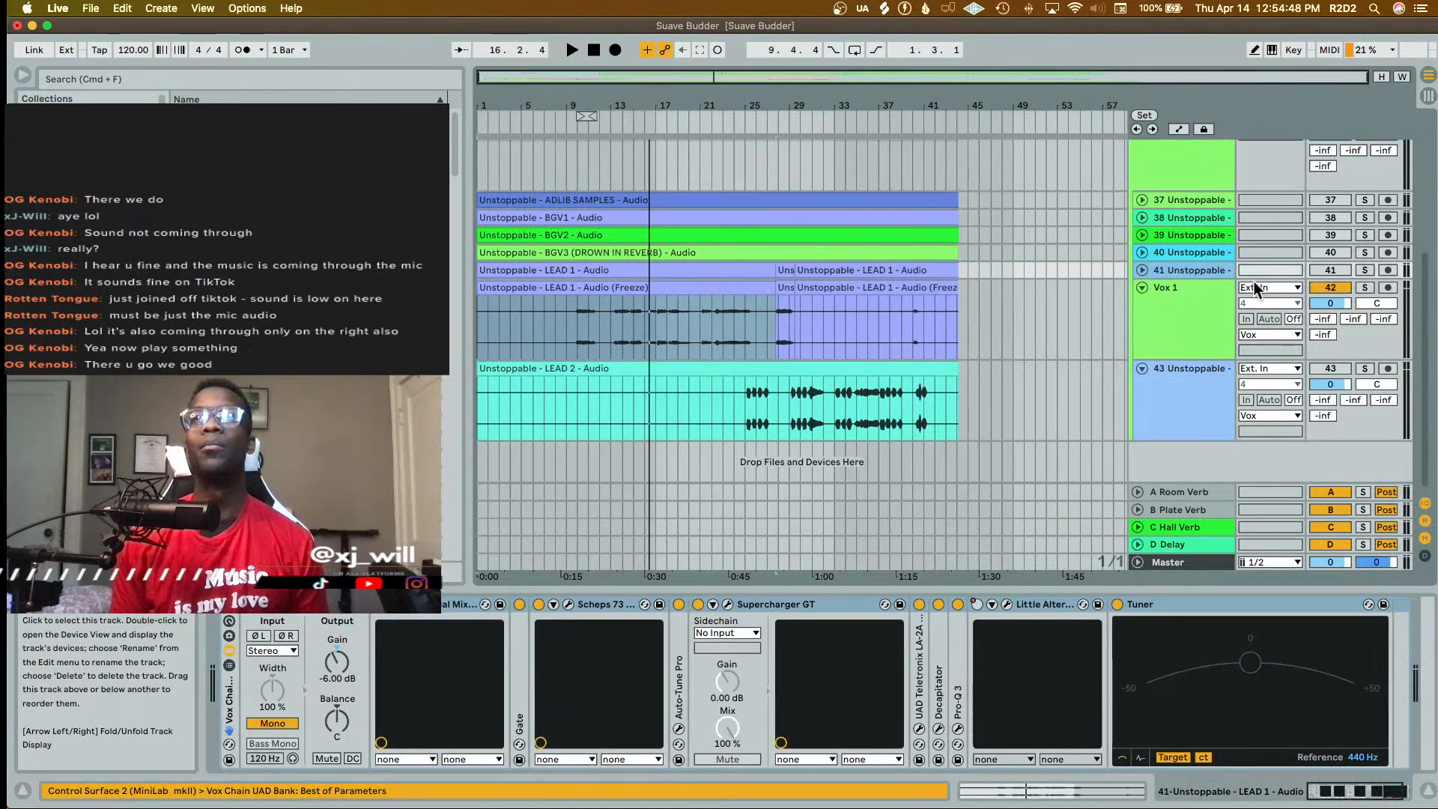
click(1305, 375)
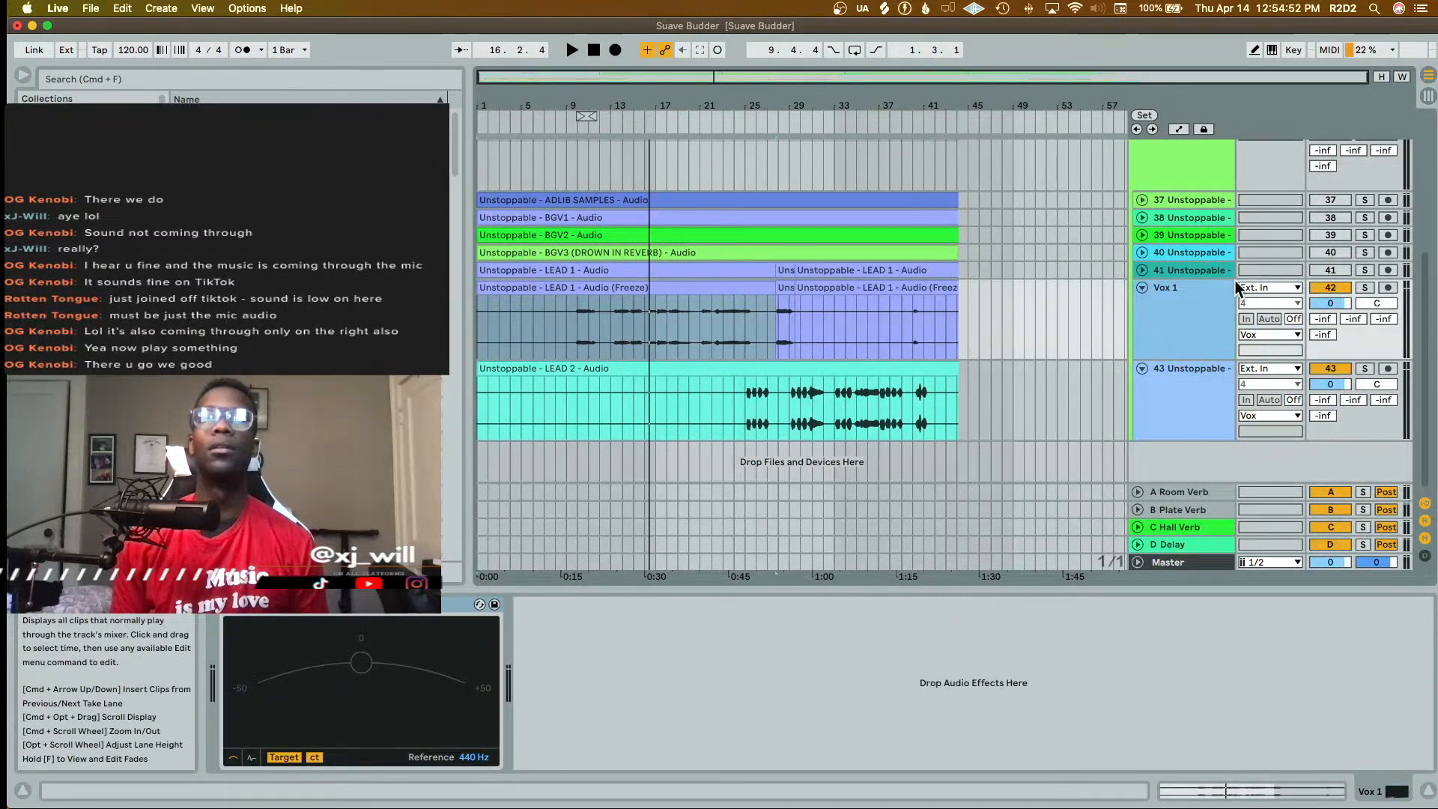
click(1206, 272)
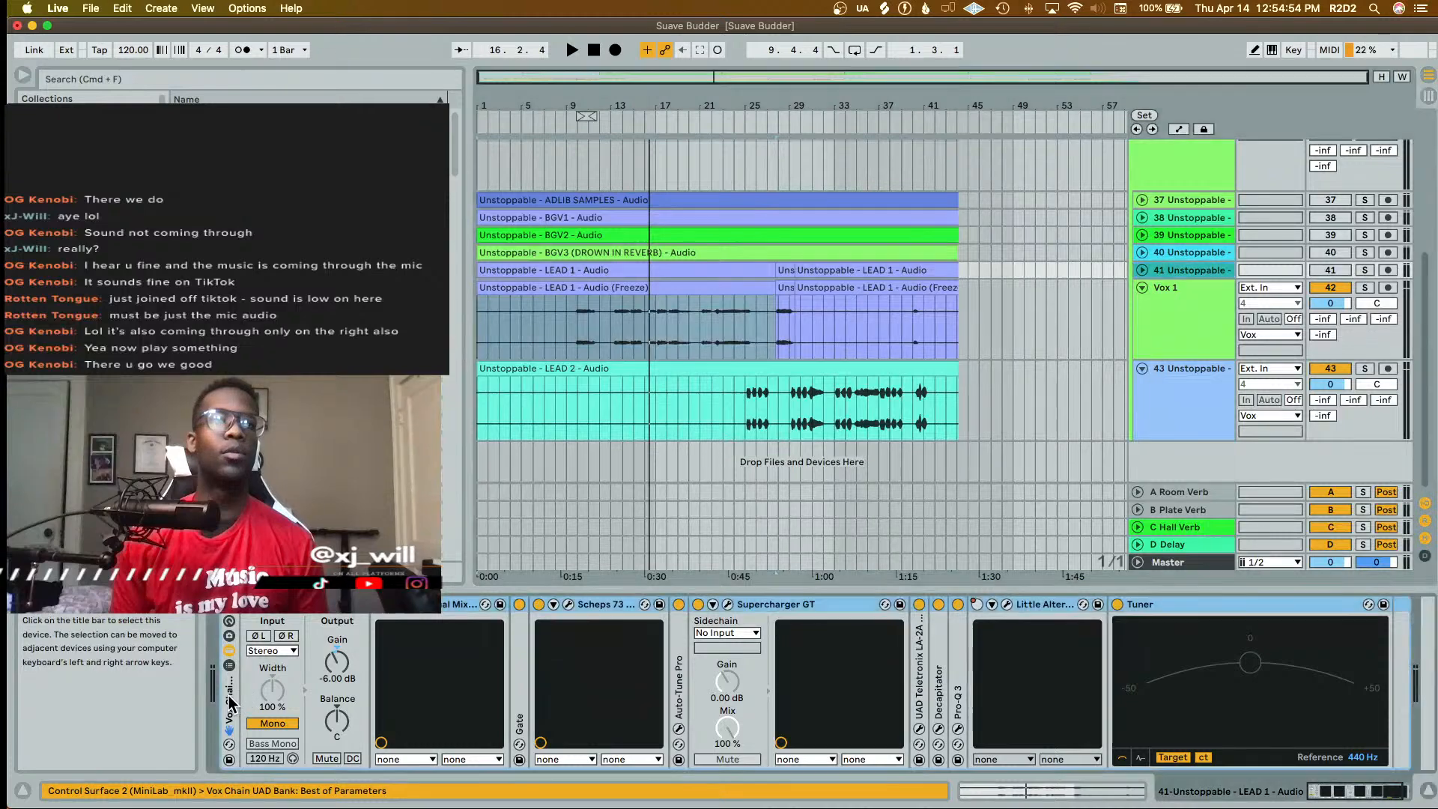
click(1172, 380)
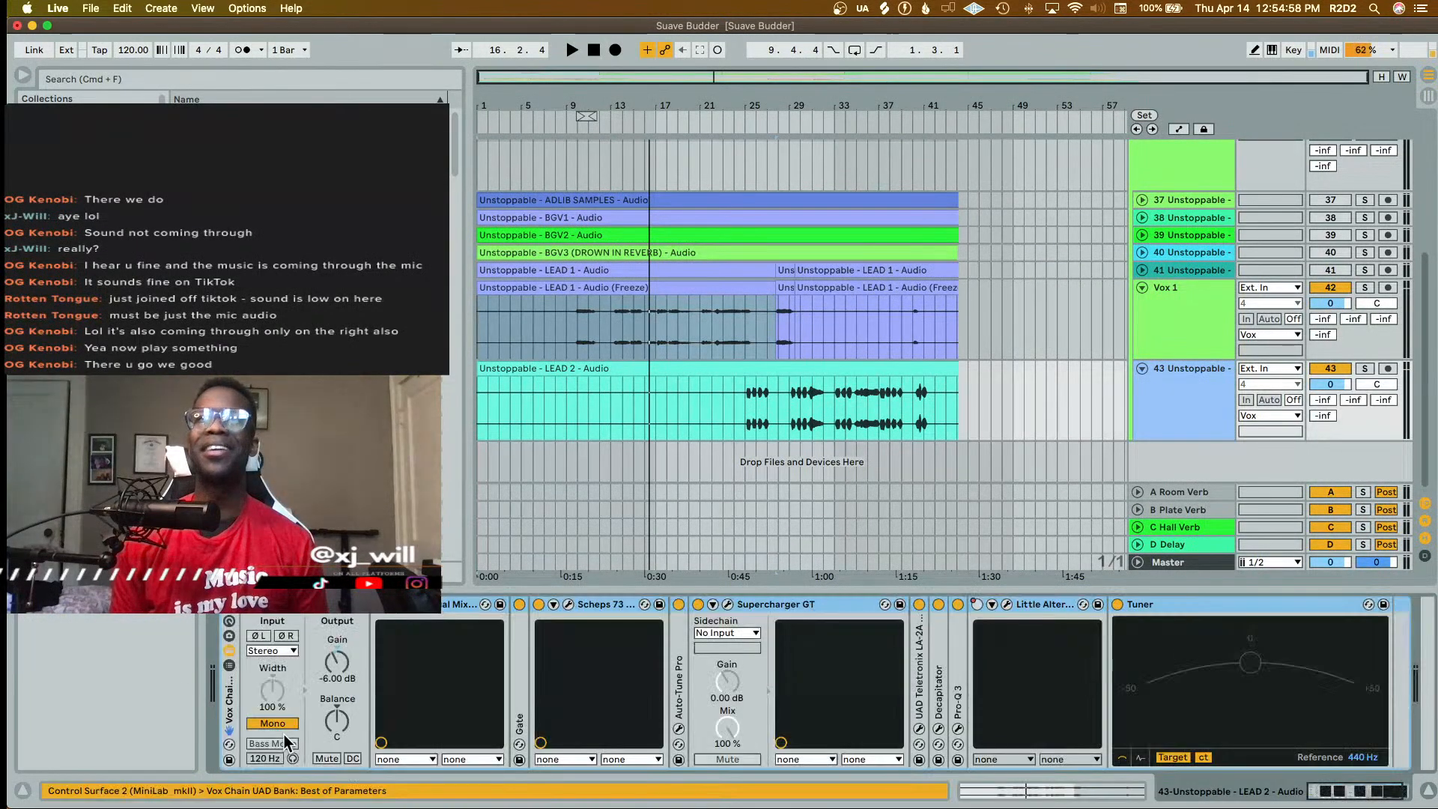
- Play LEAD 2 from 25.1.1 and try reverb and delay sends: Hall Verb at -11.2 dB, removed again, and Delay at -9.4 dB
click(745, 412)
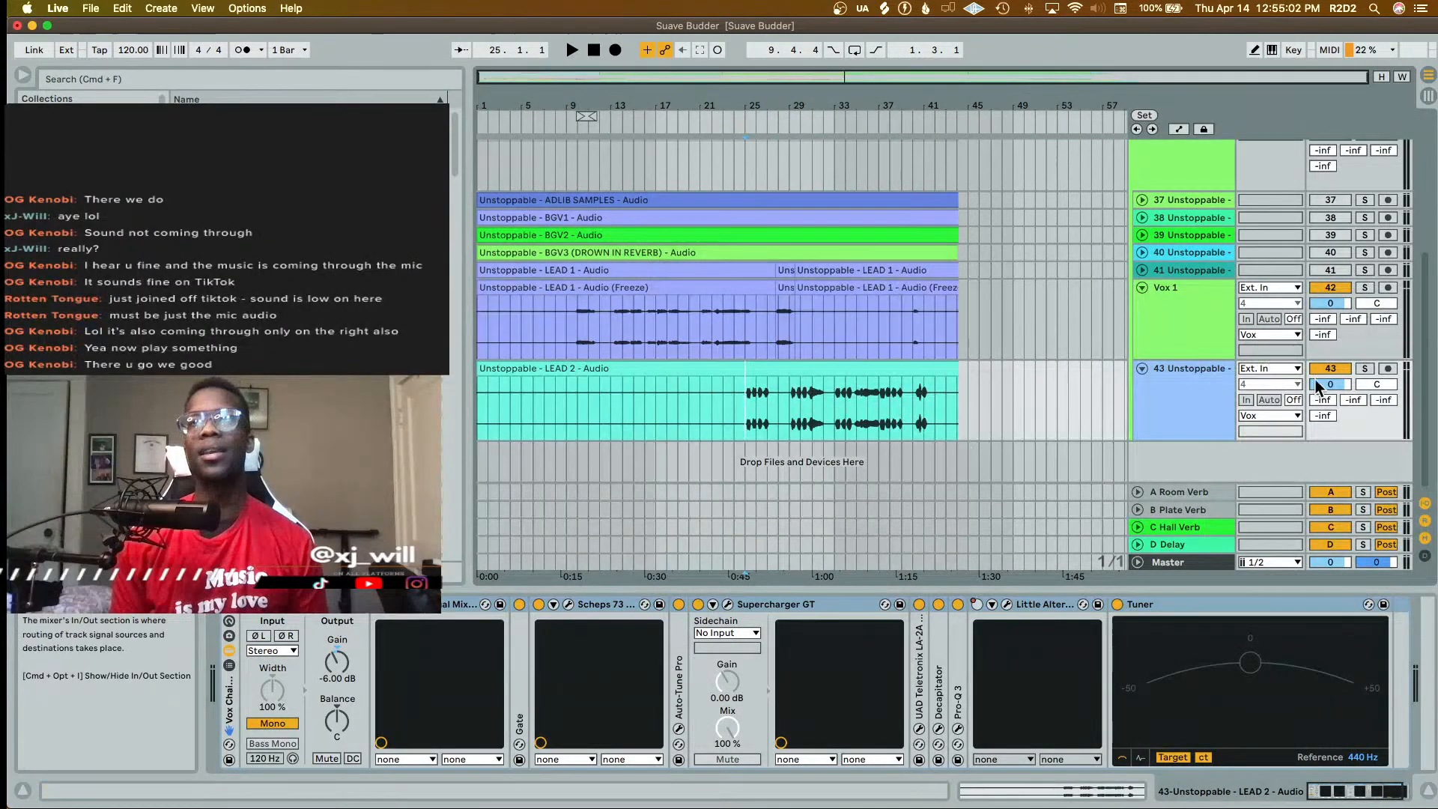
key(space)
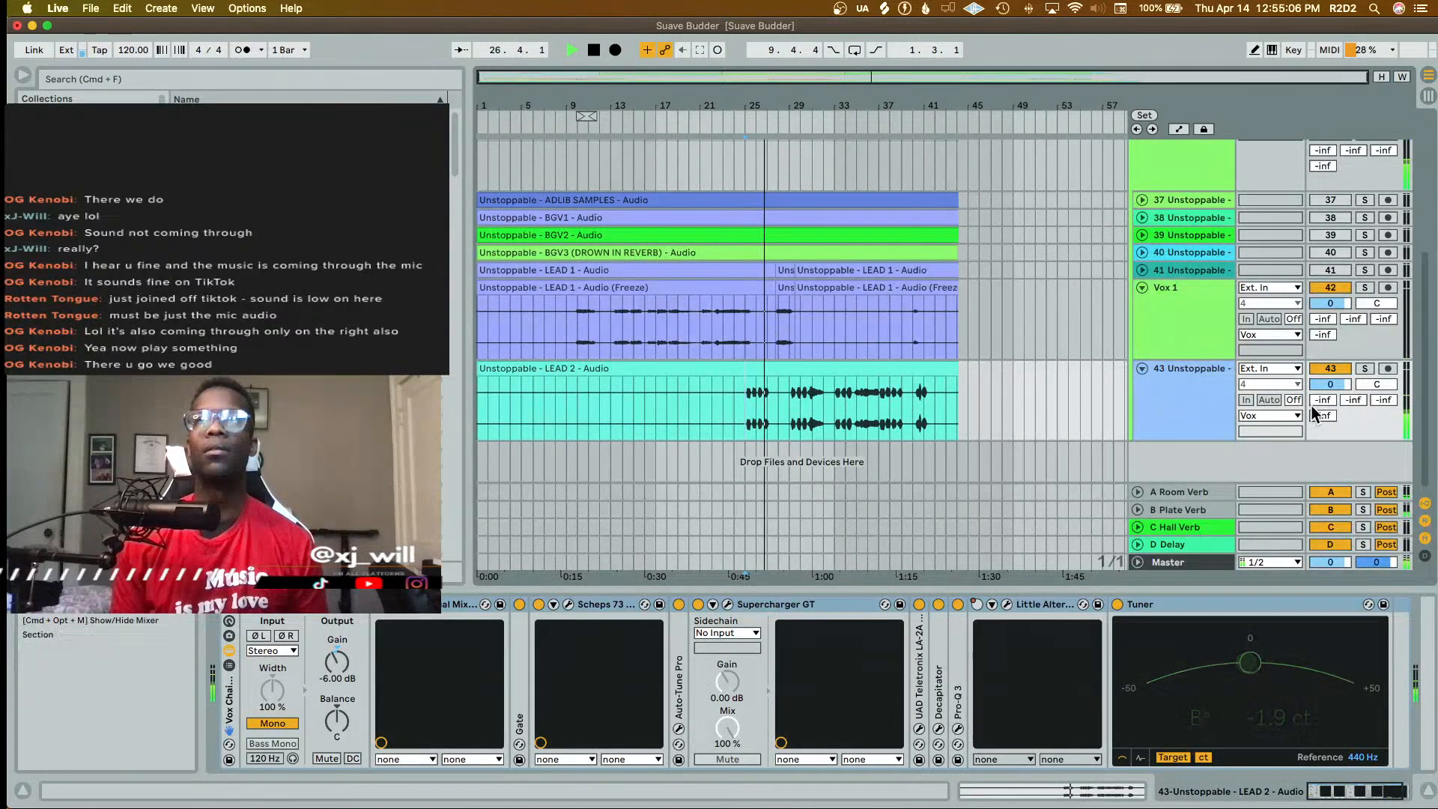
drag(1384, 400, 1383, 345)
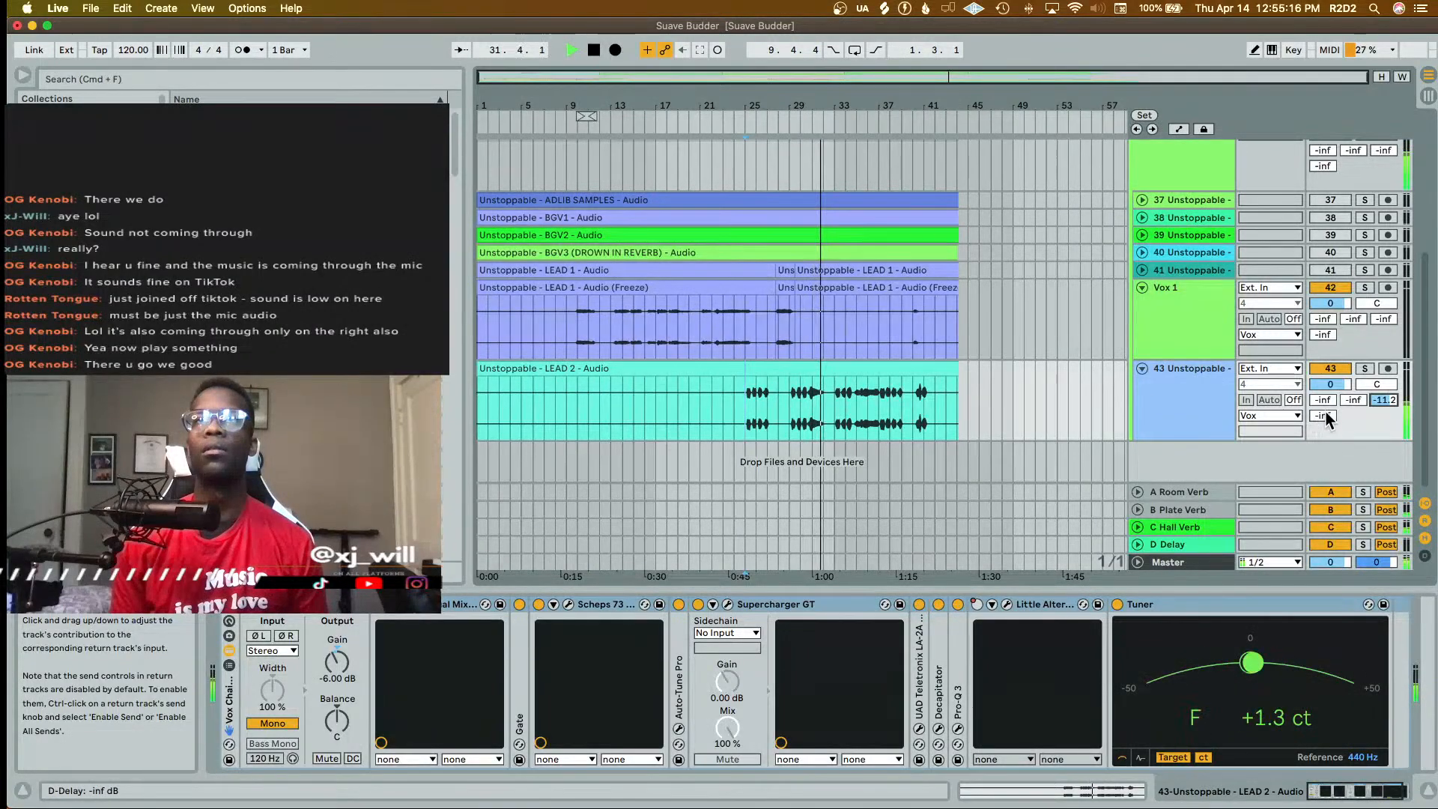
drag(1314, 416, 1314, 408)
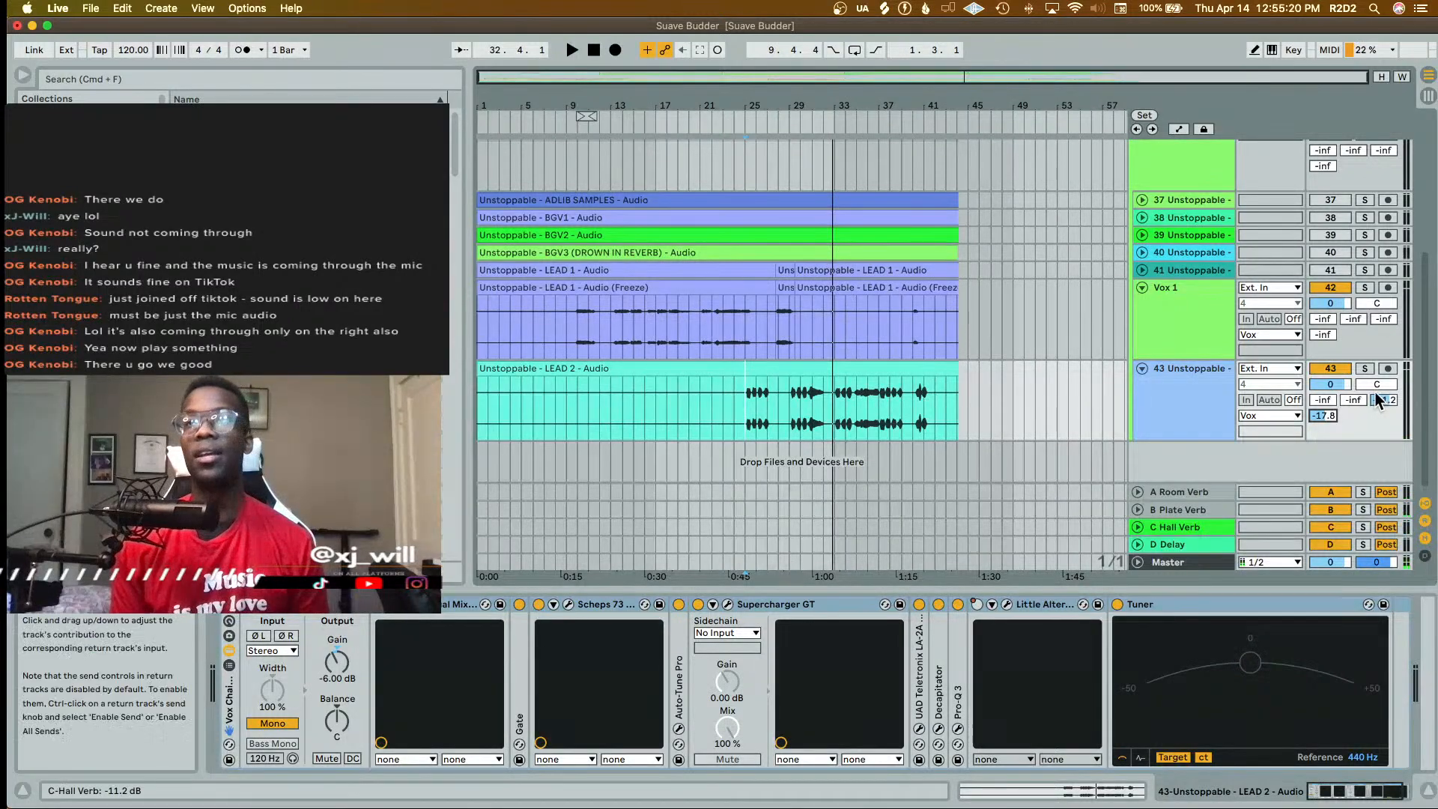
drag(1383, 399, 1321, 408)
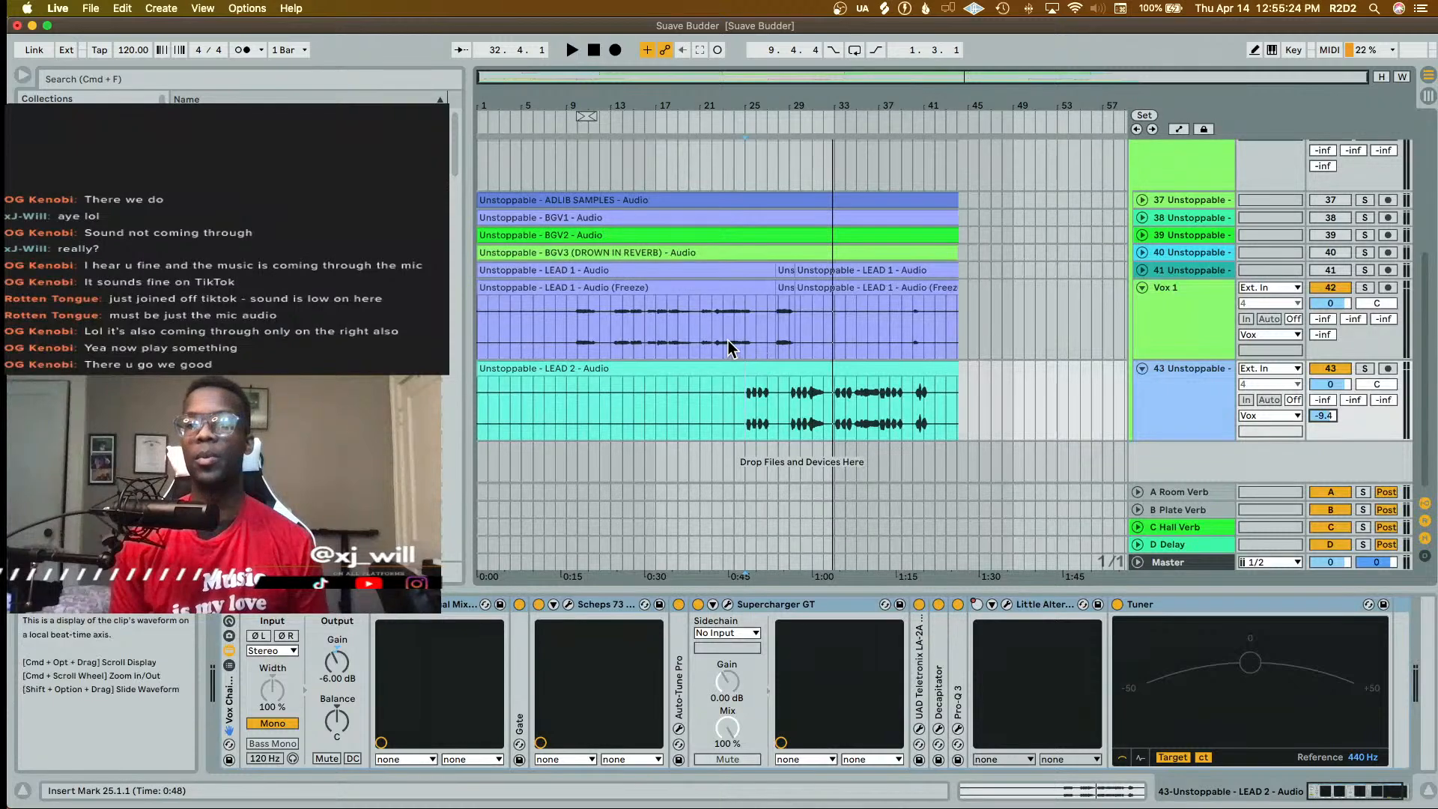
- Solo LEAD 2, reset its Delay send to -inf and audition the vocal from 25.1.1
click(743, 427)
key(space)
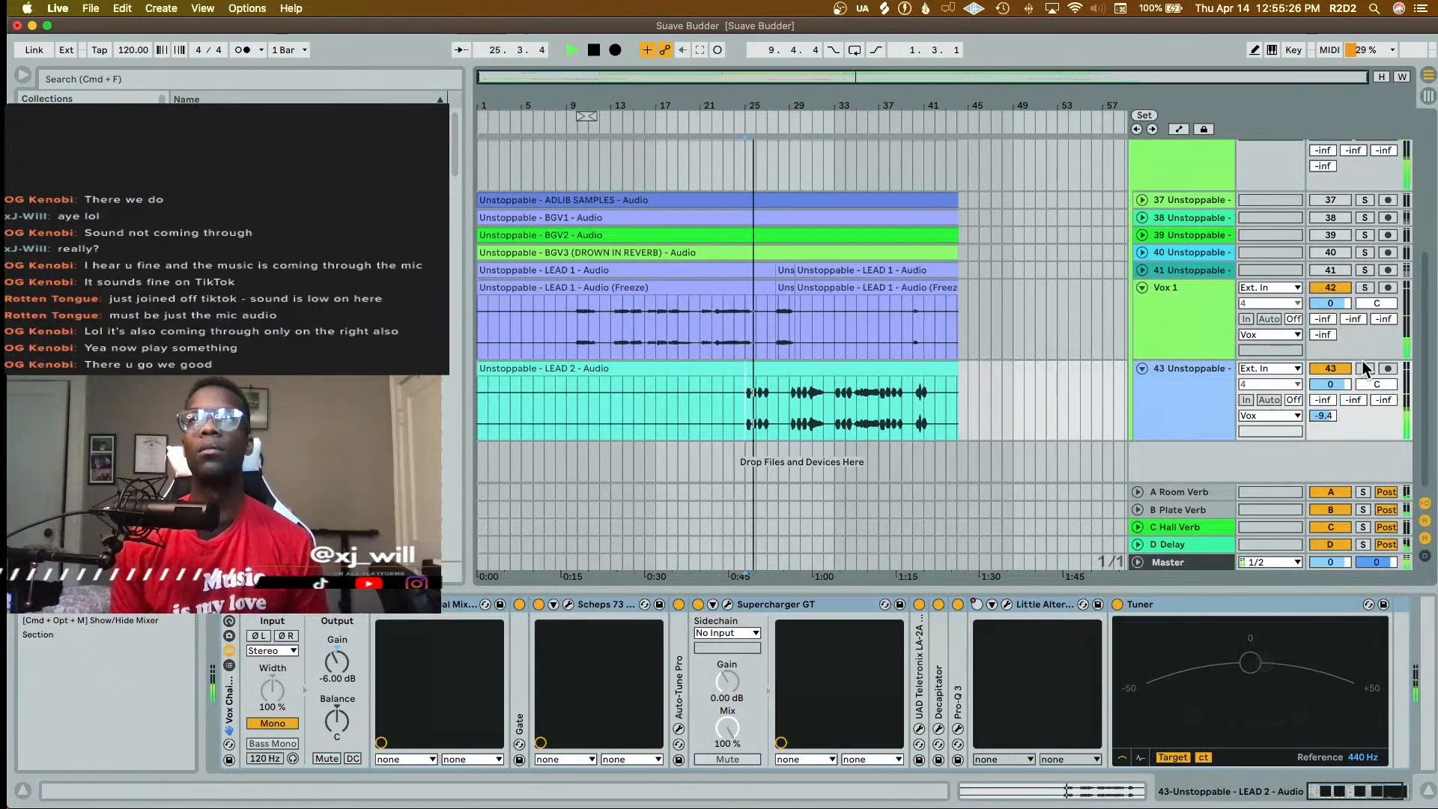
click(1364, 367)
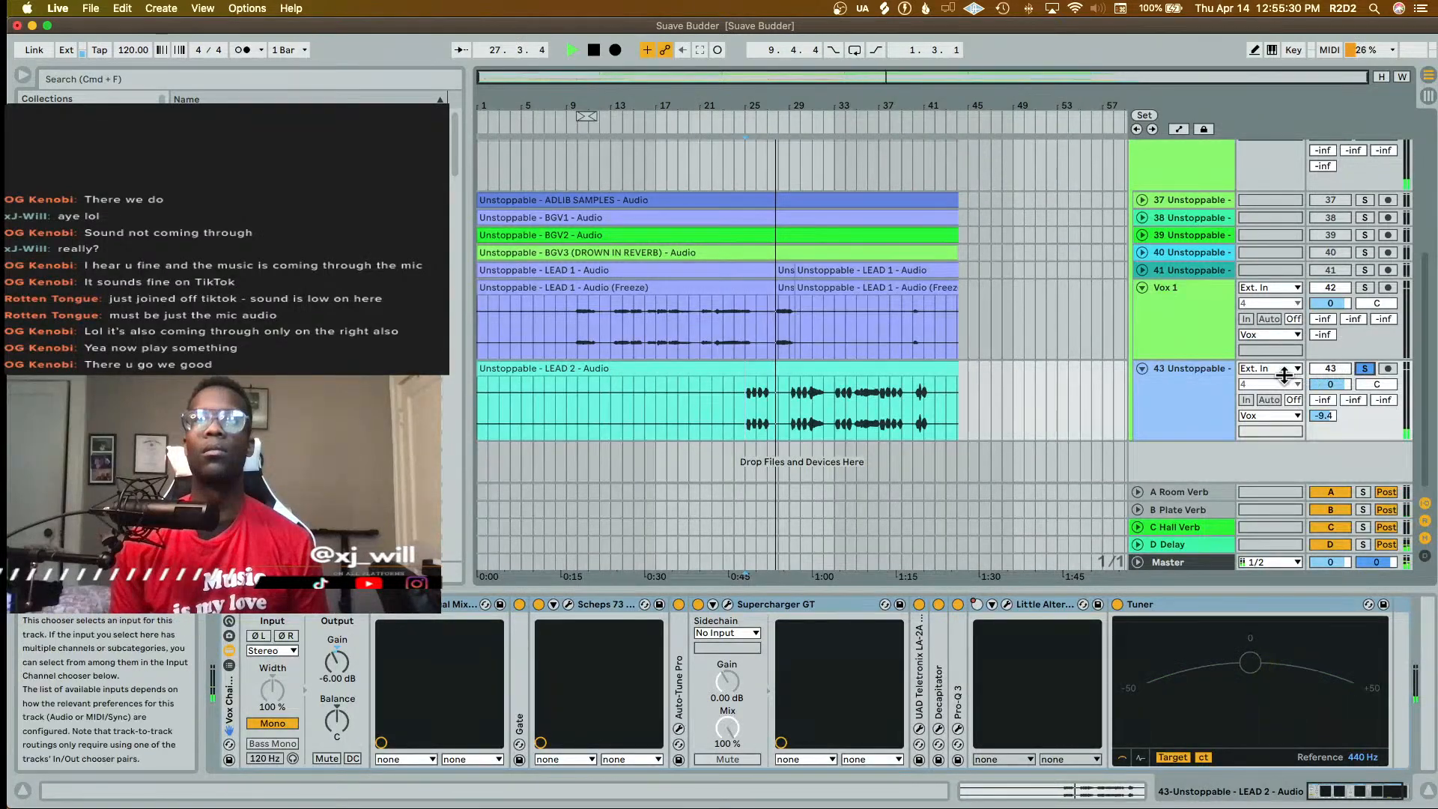
key(space)
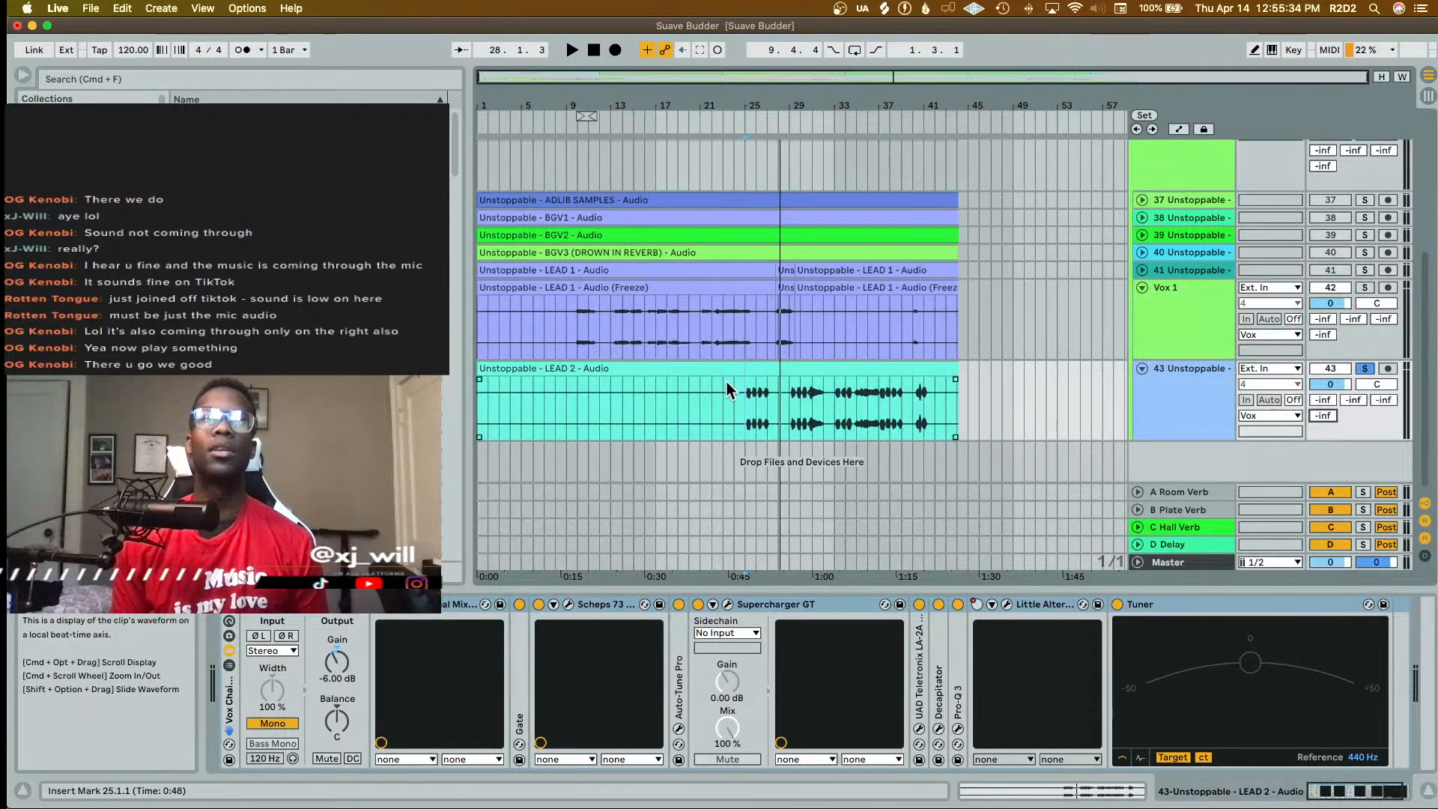
scroll(726, 380, up, 5)
key(space)
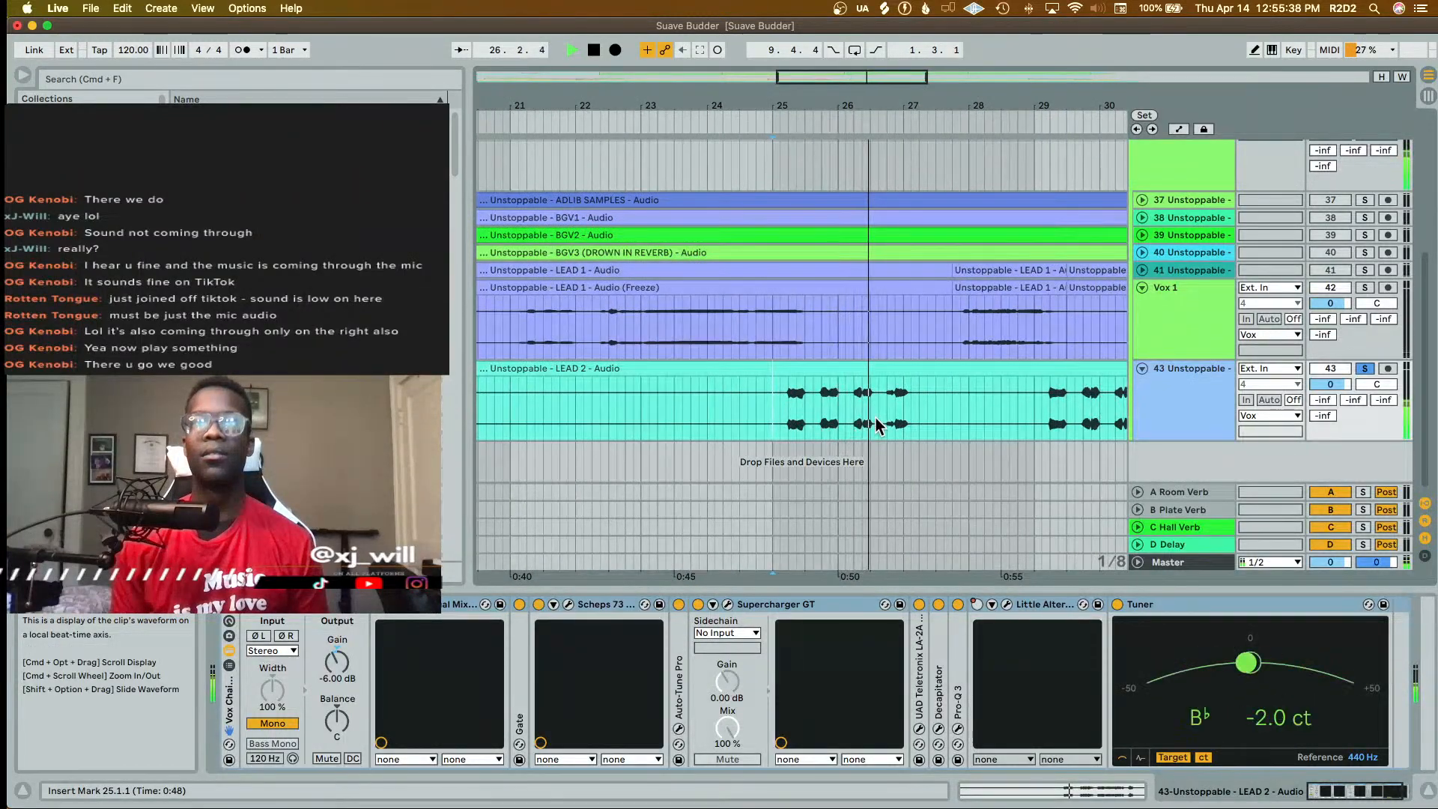
- Stop playback and show the D-Delay send automation lane on the LEAD 2 track
click(1329, 415)
key(space)
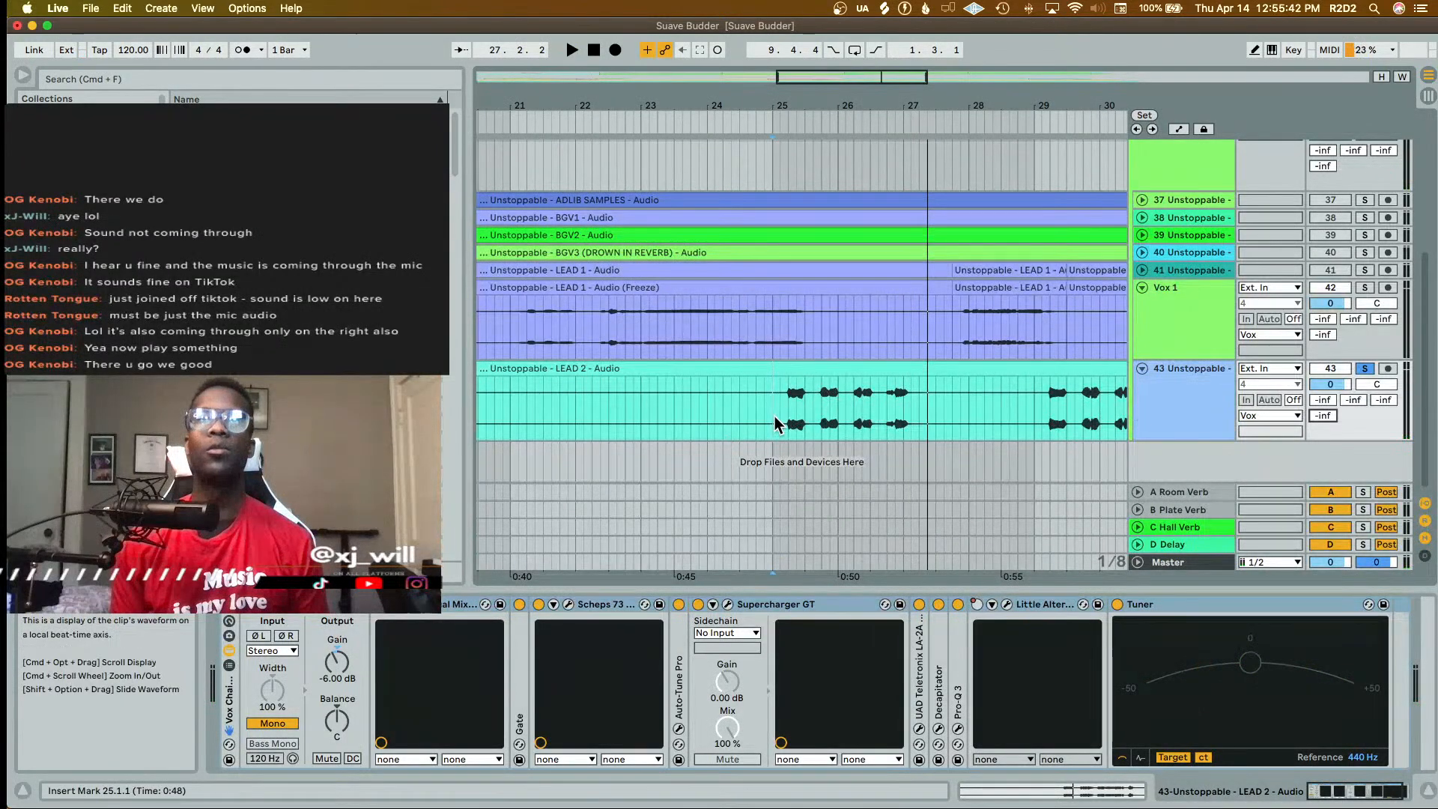
key(a)
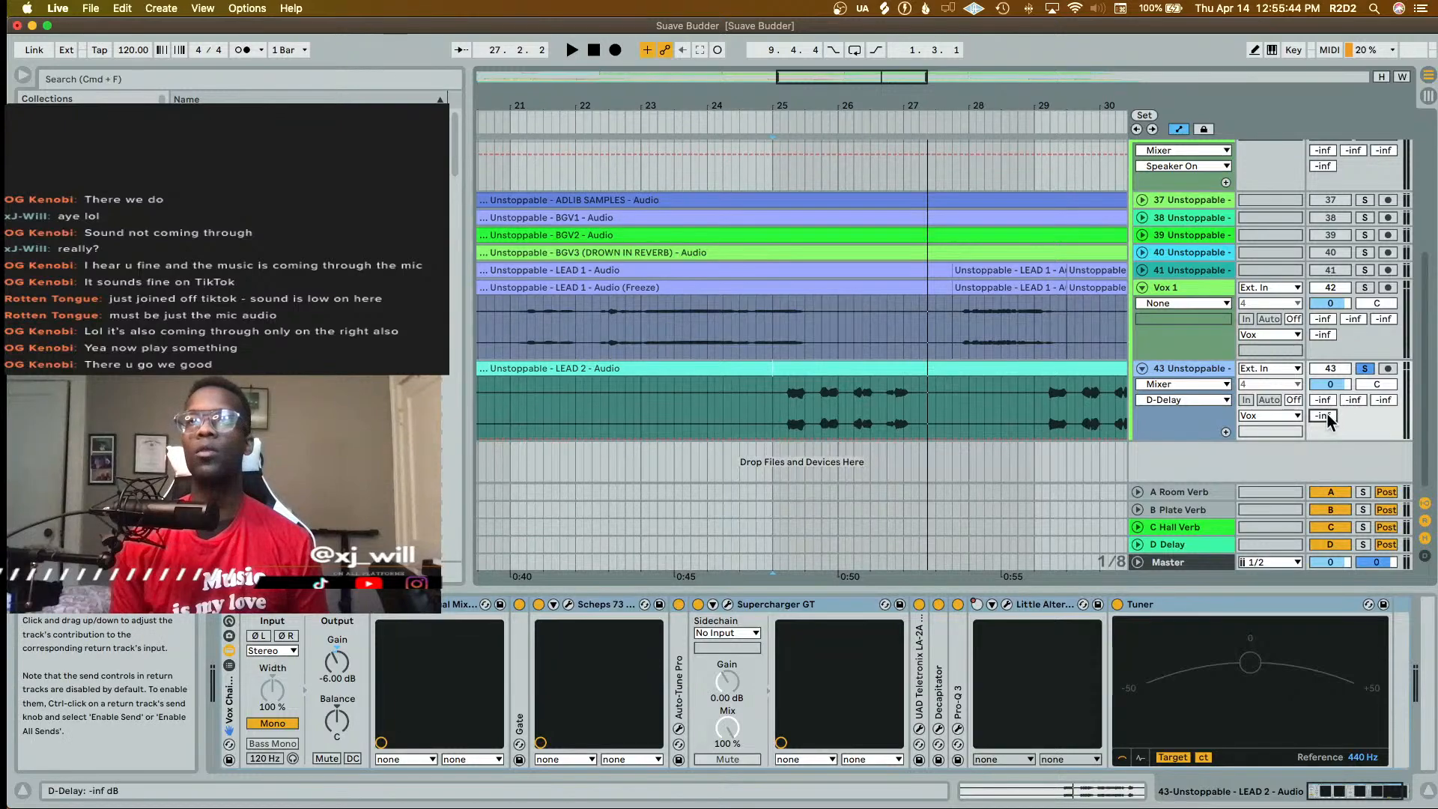
- Try raising LEAD 2's D-Delay send automation between 25.1.1 and 26.3.3 and audition the passage
drag(772, 407, 881, 418)
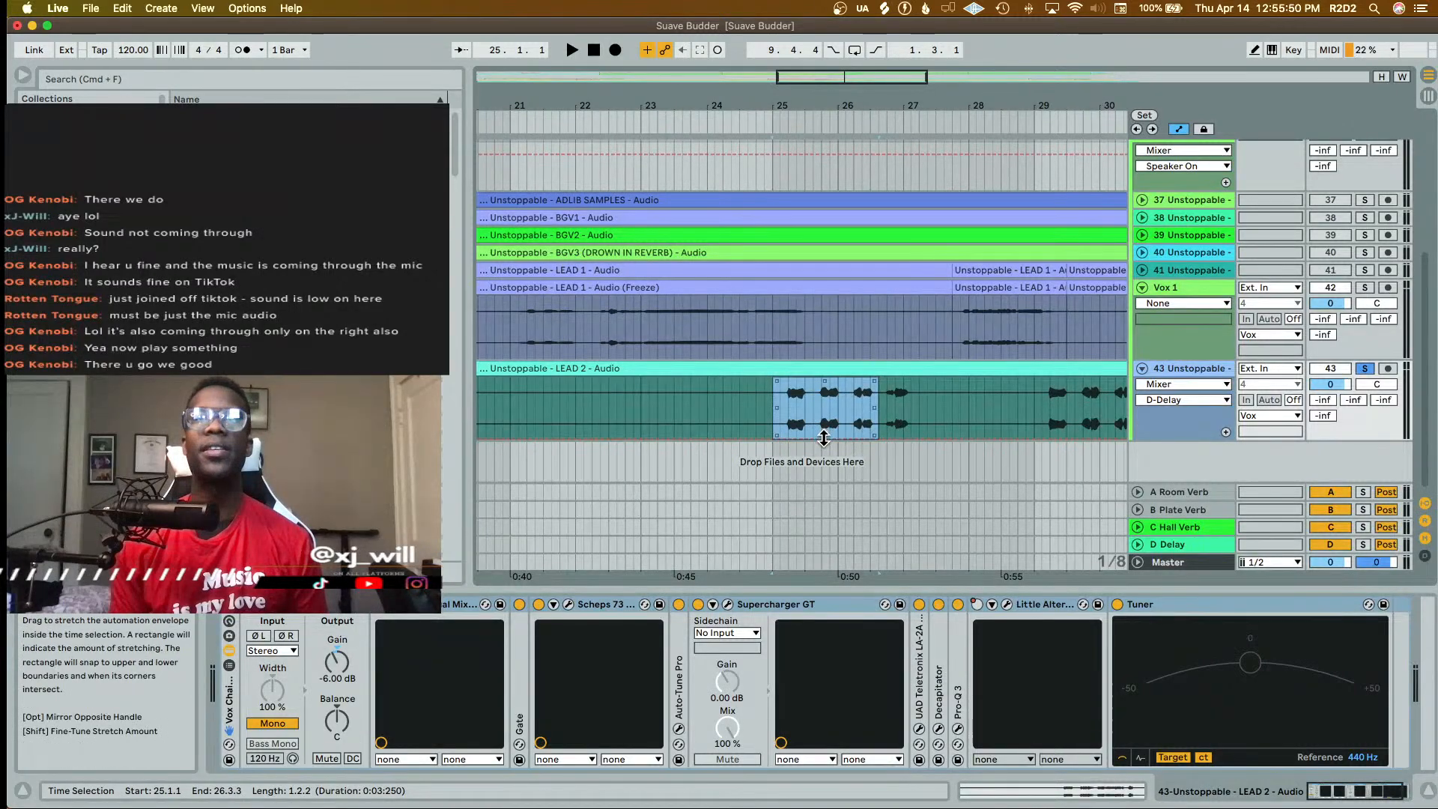
drag(824, 438, 824, 399)
key(space)
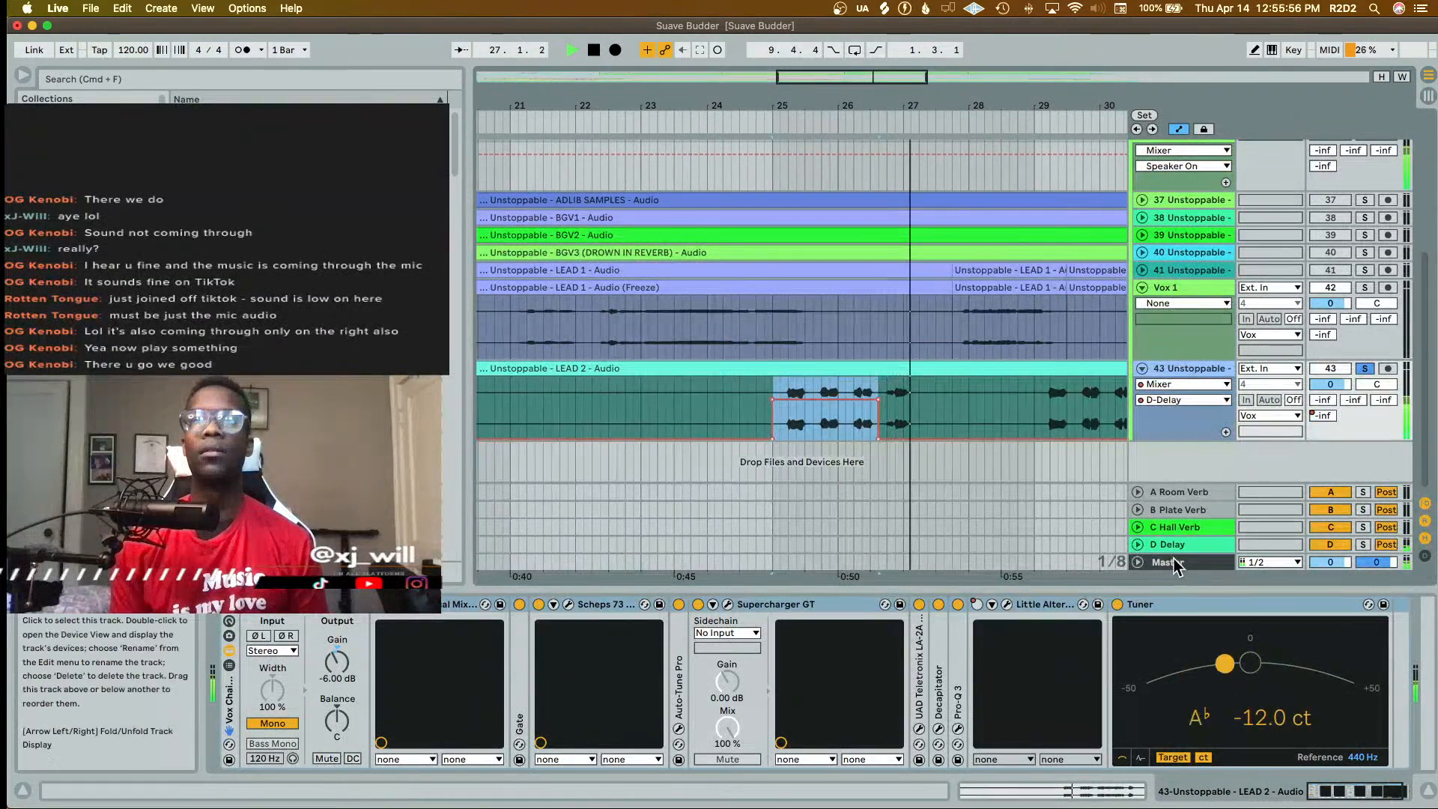
key(space)
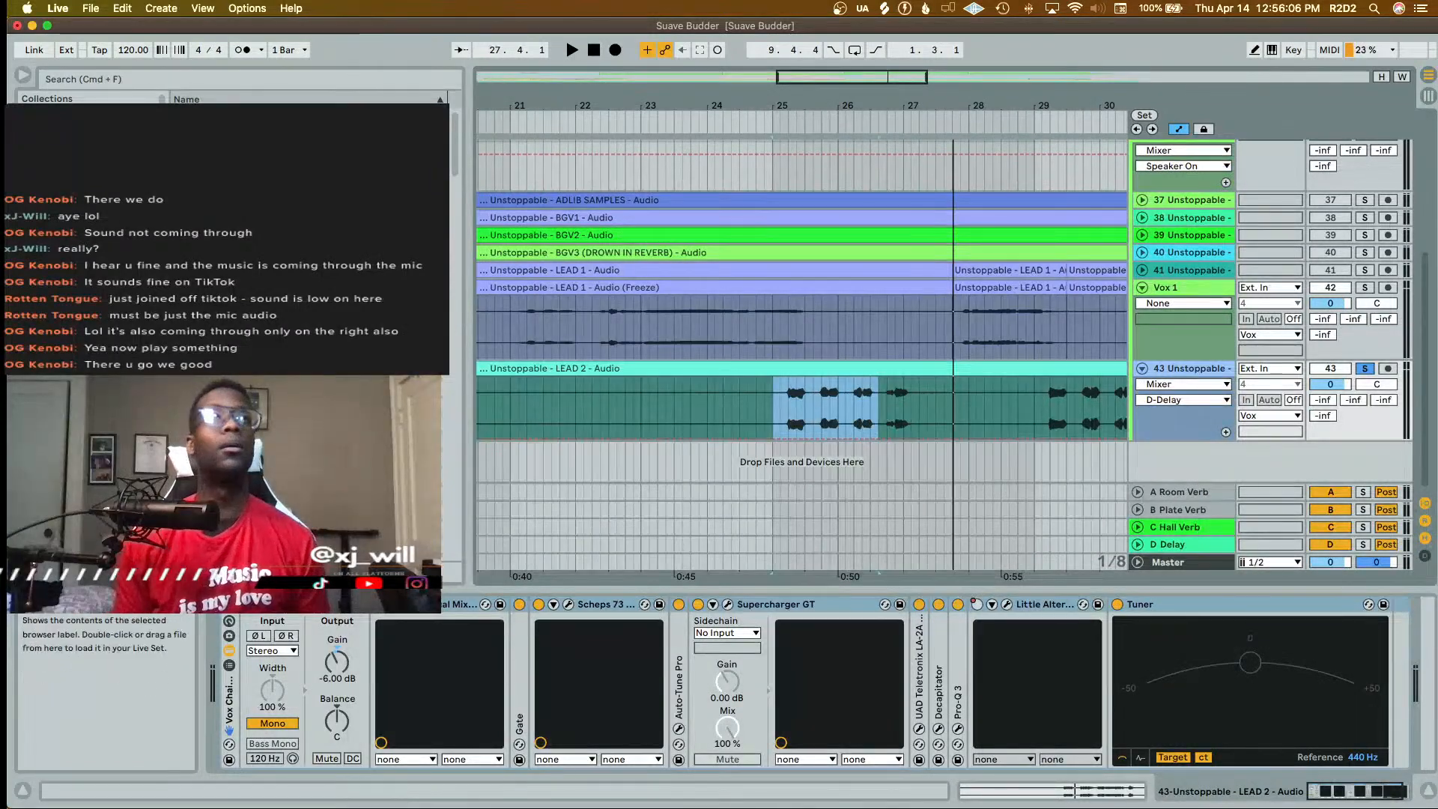
- Search the browser for echo
click(228, 83)
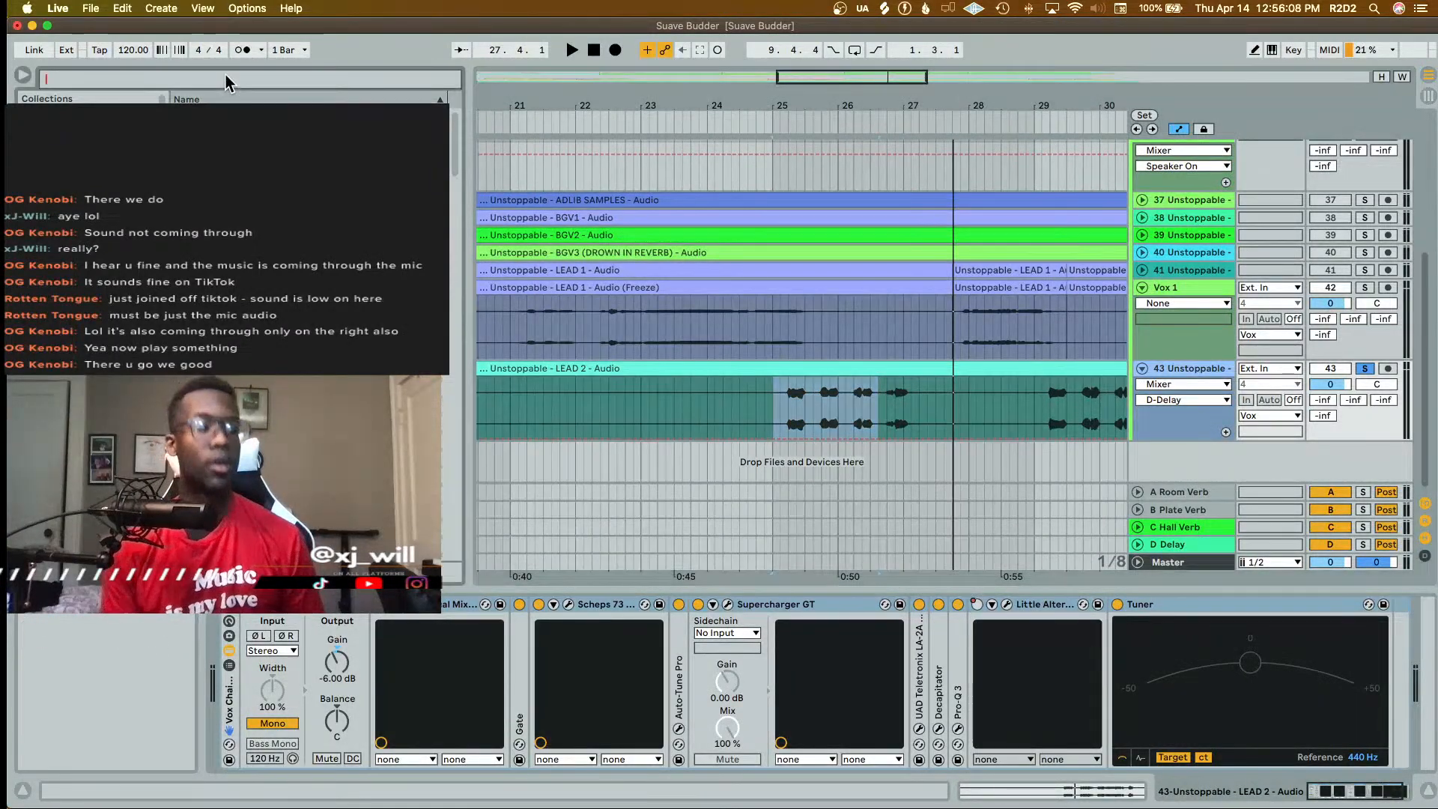
text(echo)
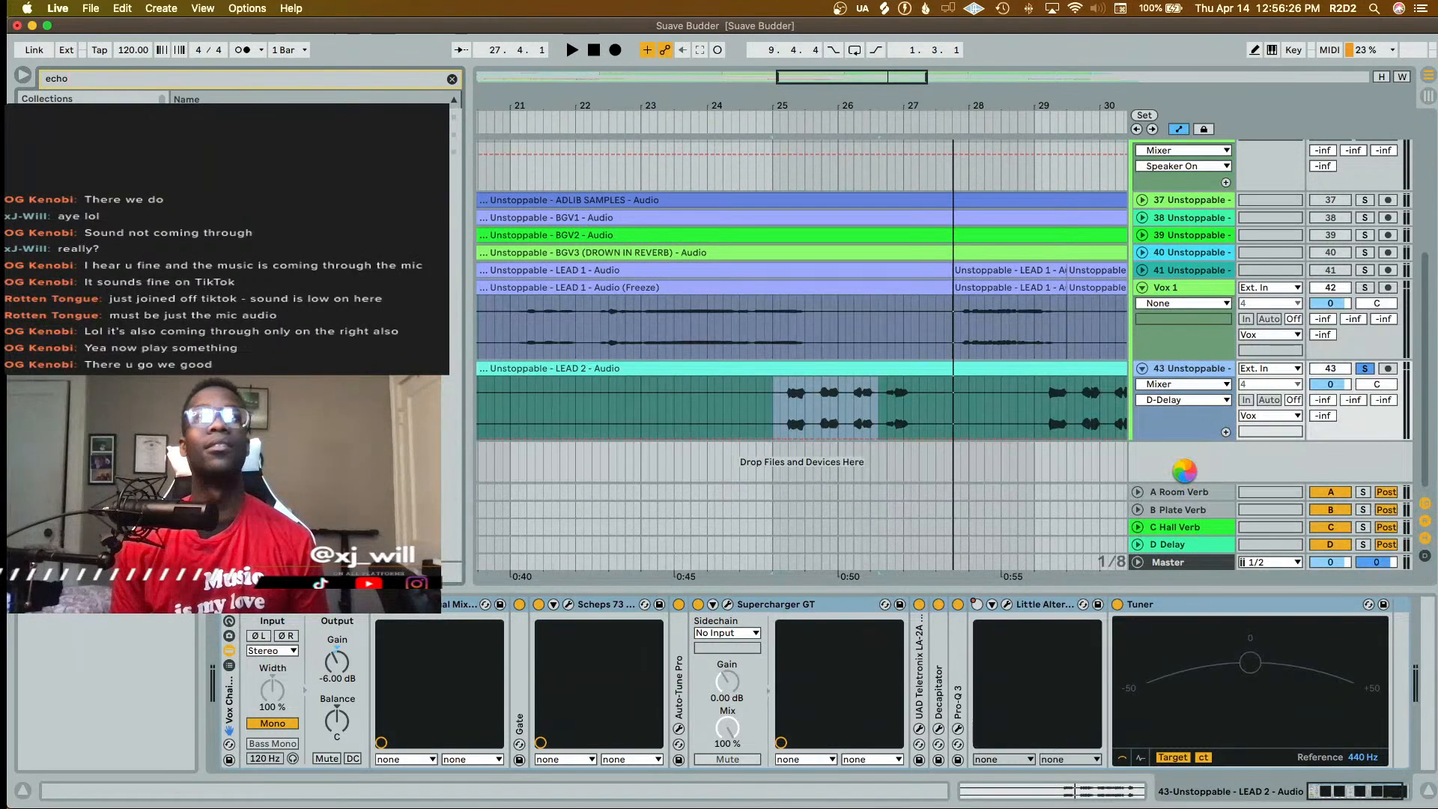
- Insert a new return track and name it Vocal Delay 2
right_click(1185, 476)
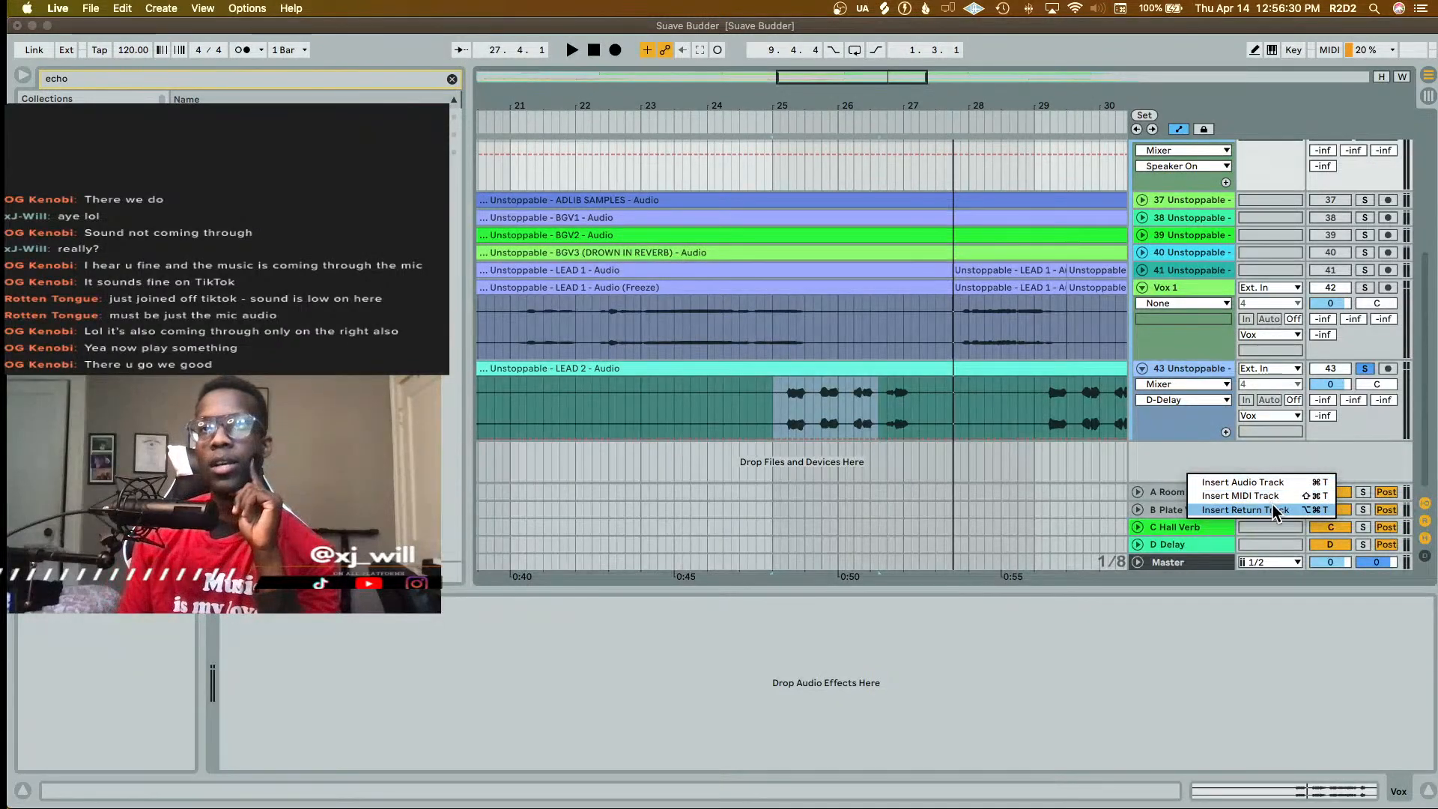
click(1245, 510)
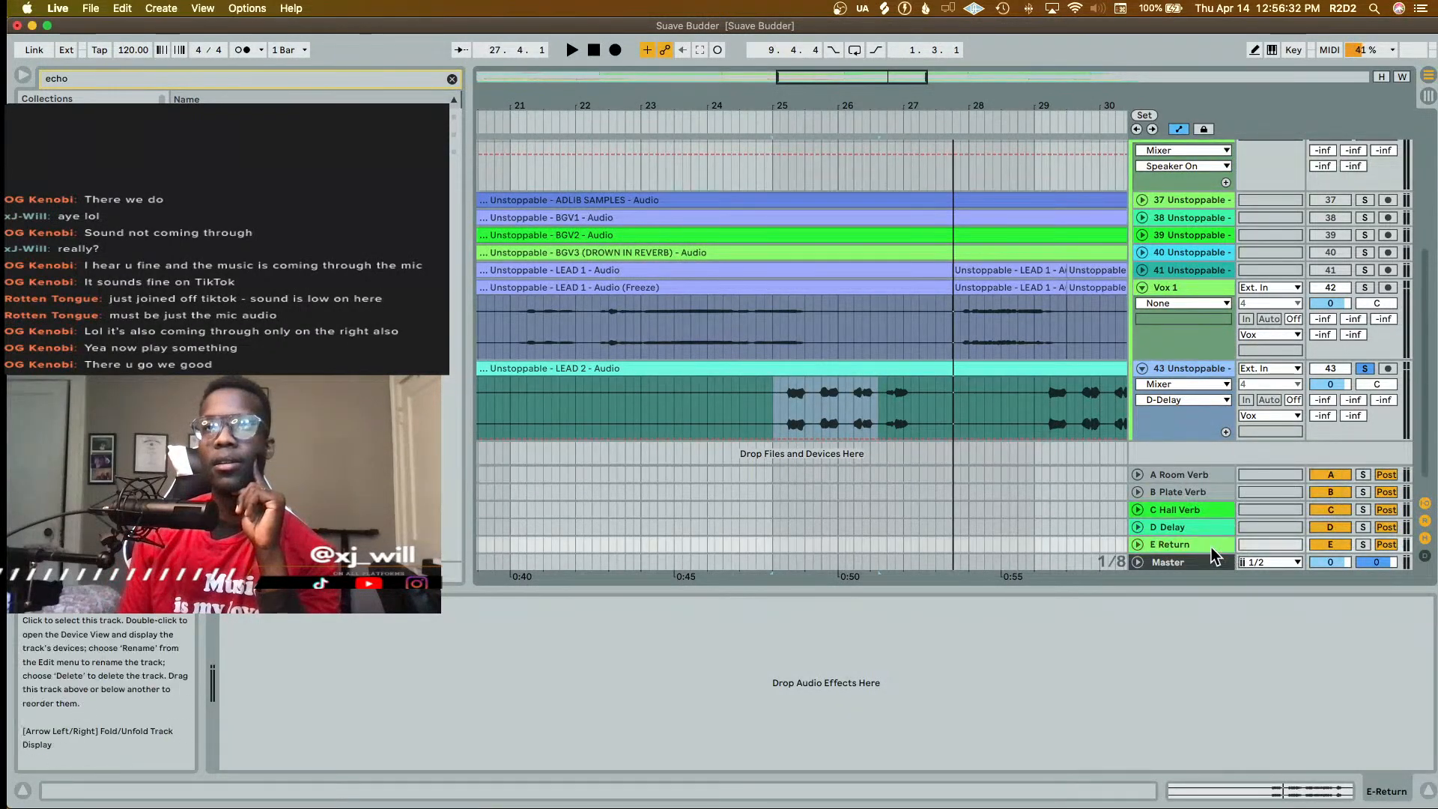
click(1199, 543)
key(super+r)
text(Vo)
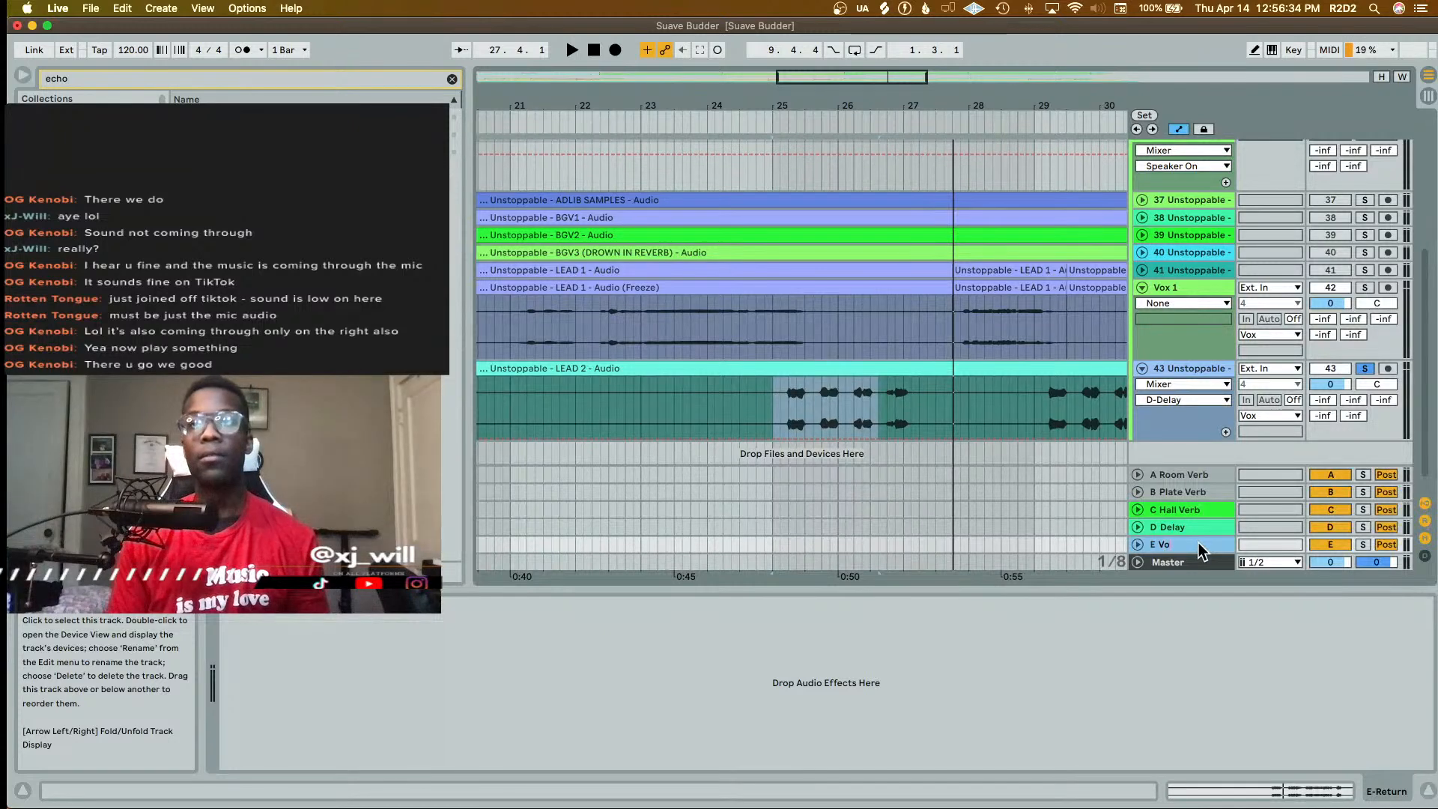
text(cal Delay)
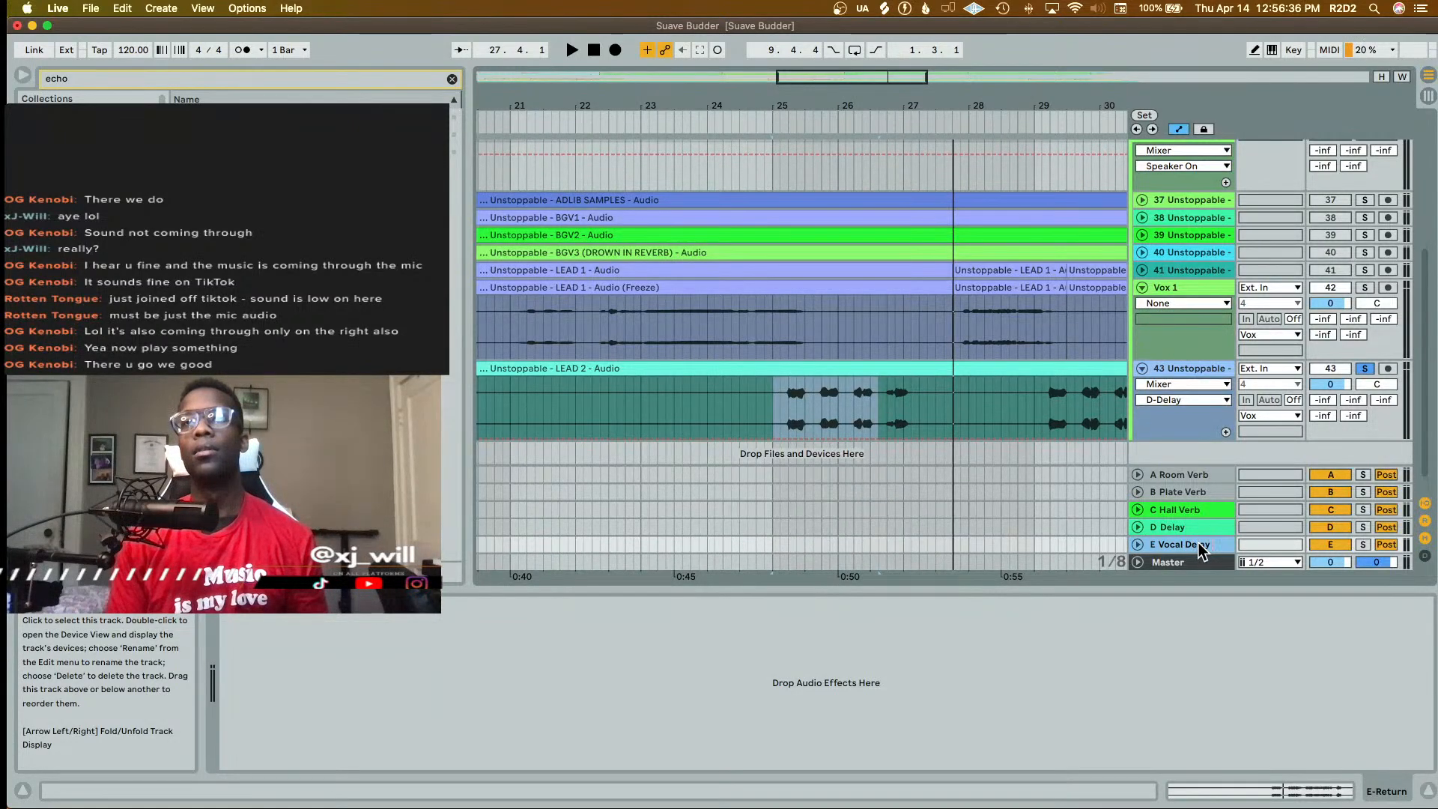
text( 2)
key(Return)
- Copy the EQ from the Delay return to Vocal Delay 2 and add EchoBoy after it
click(1199, 527)
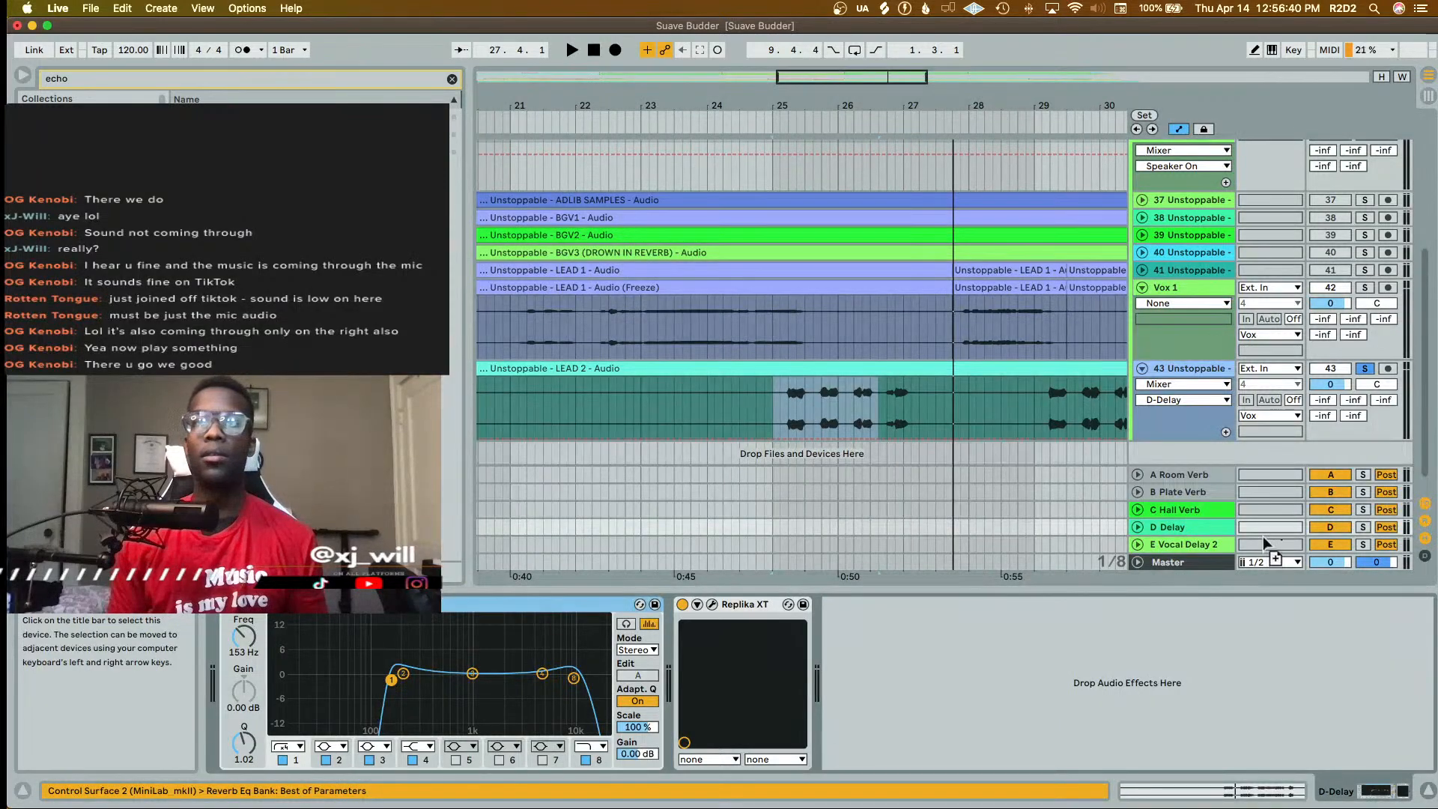
drag(1176, 548, 1160, 553)
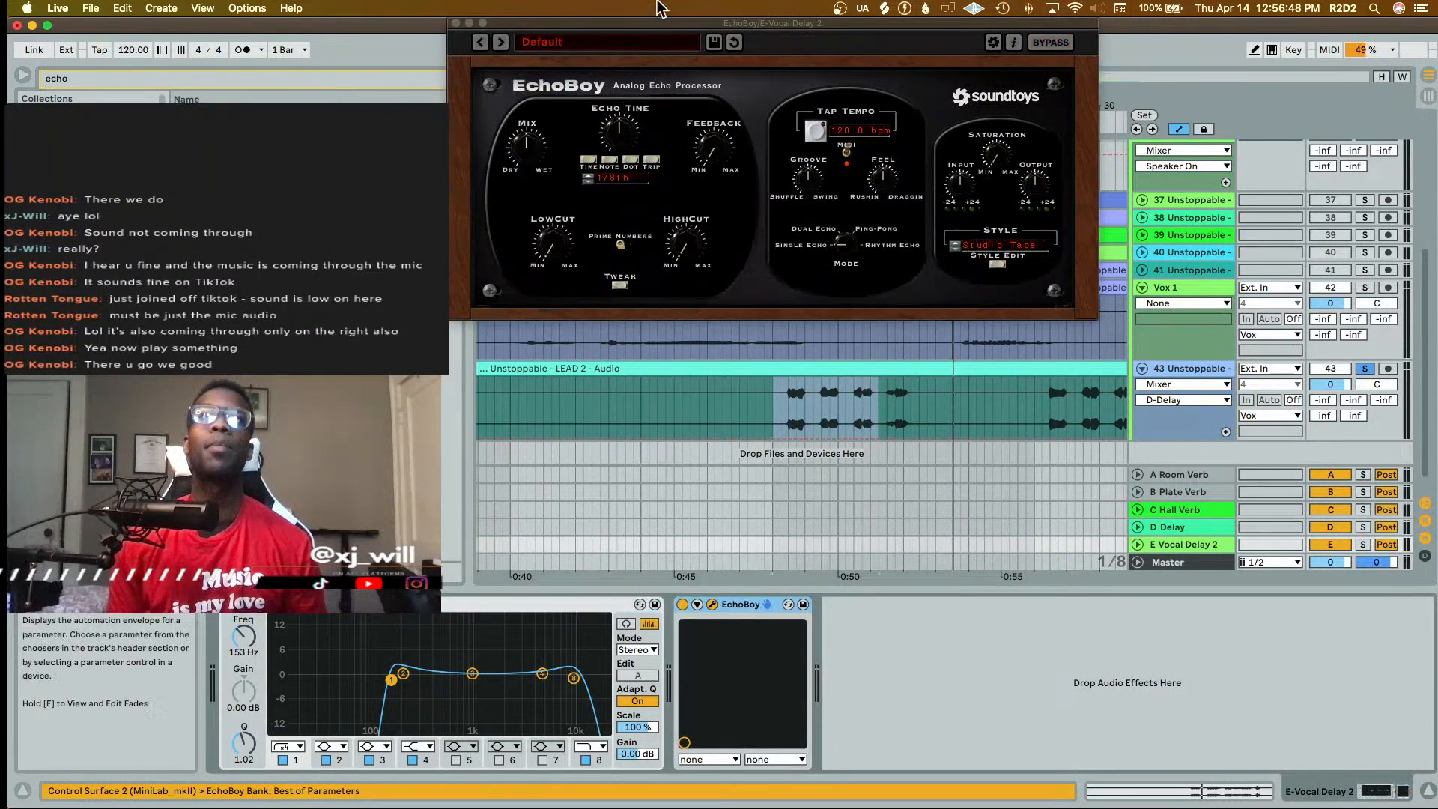
- Move the EchoBoy window clear of the arrangement and load its CleanPingPong preset from the Vocal category
drag(676, 28, 867, 471)
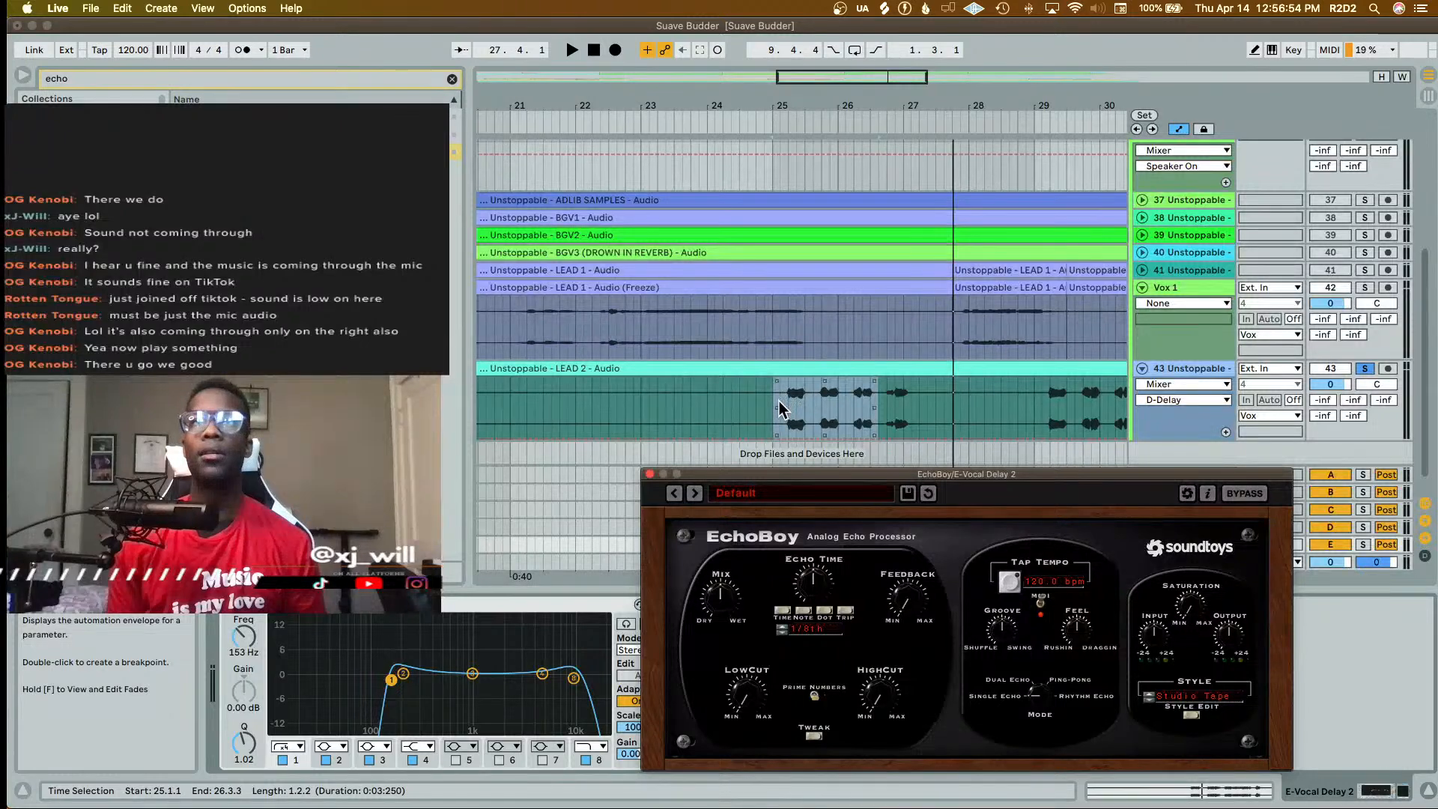
click(784, 495)
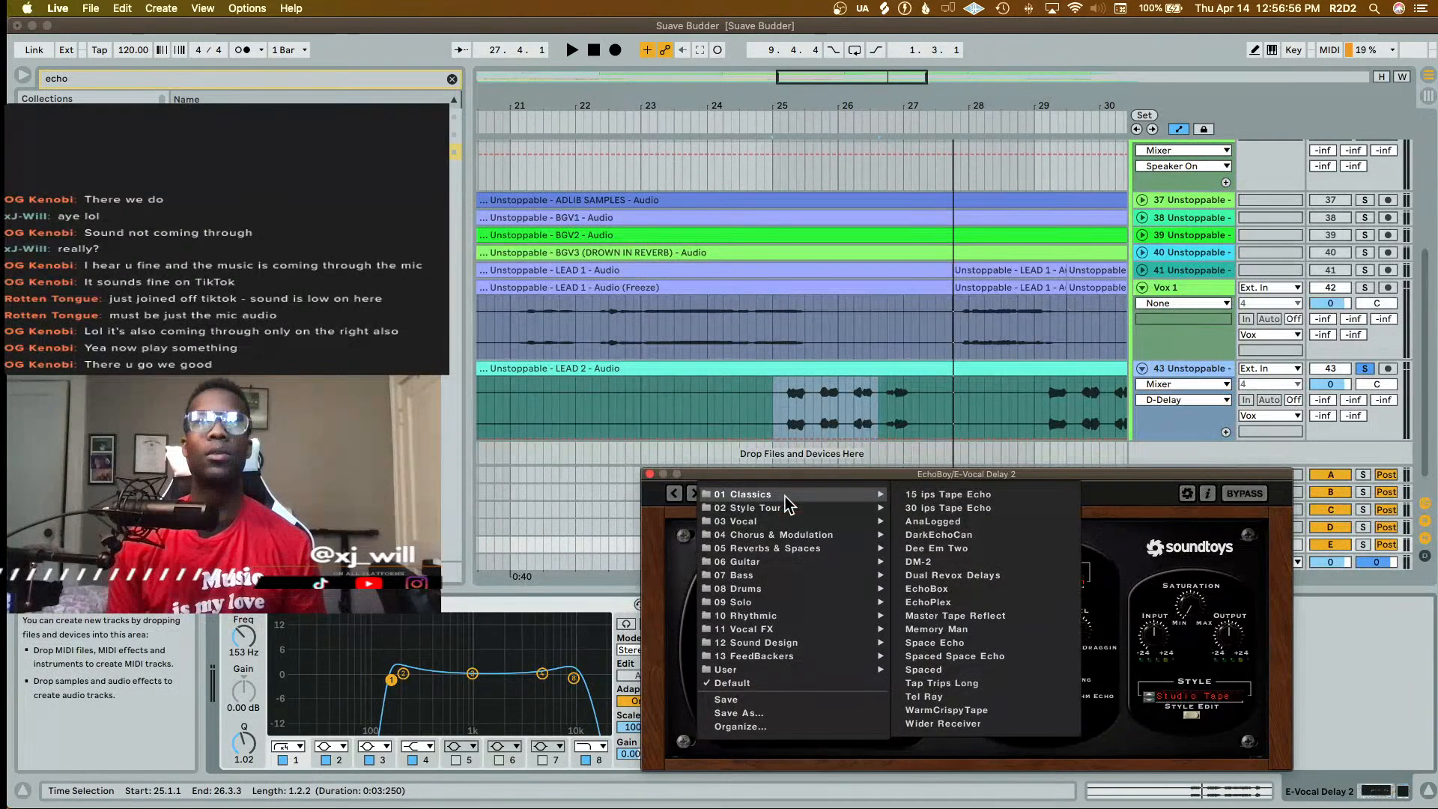
mouse_move(793, 524)
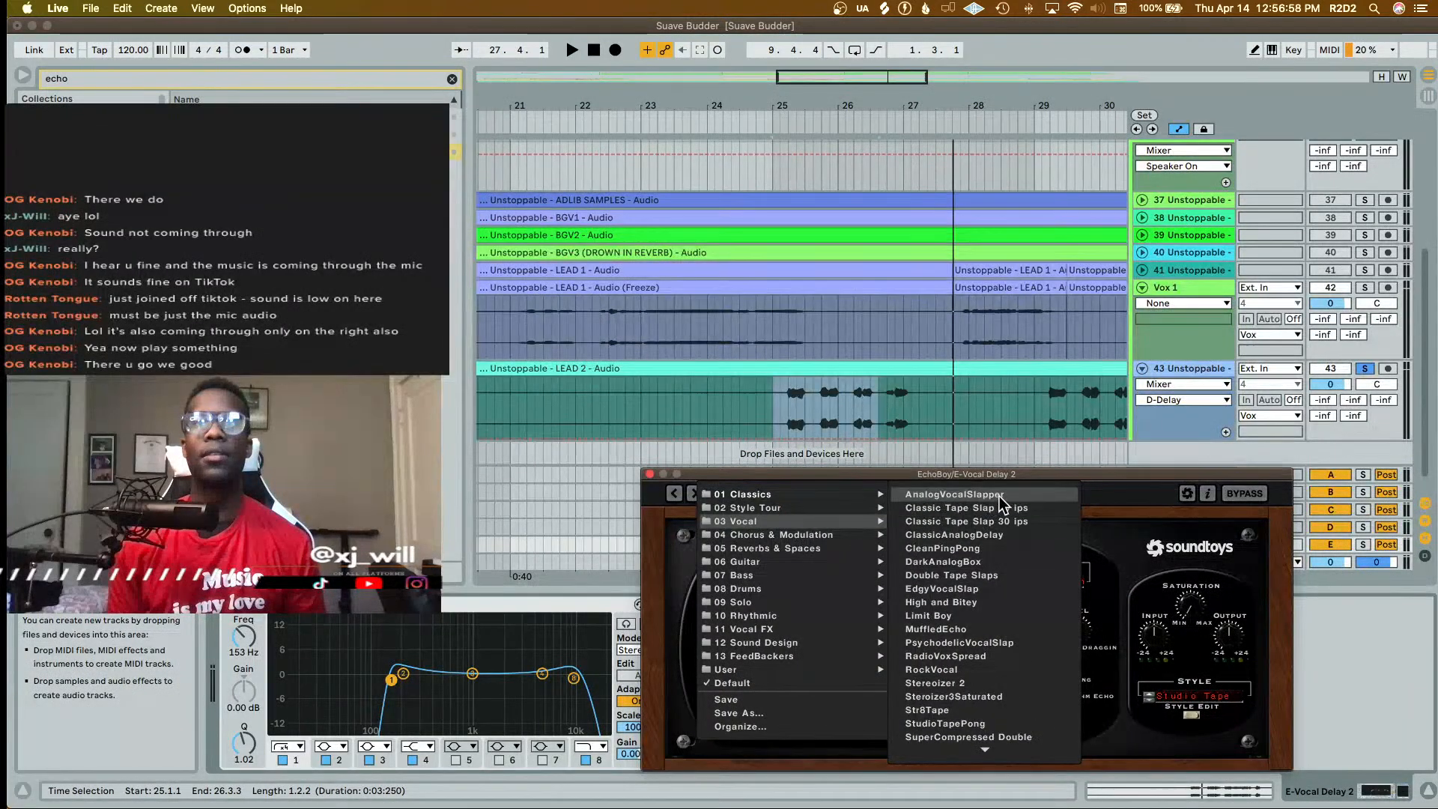
click(1009, 548)
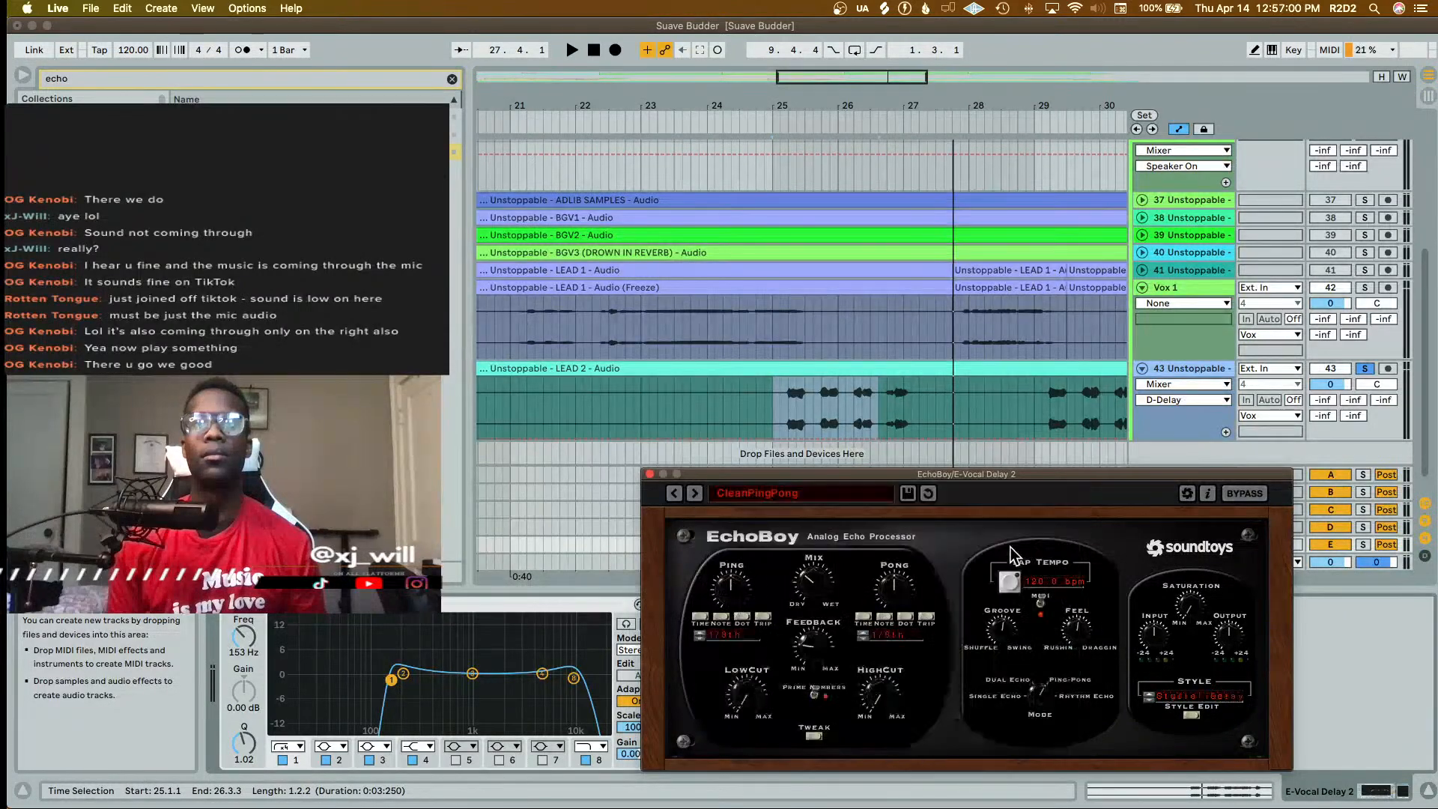
- Add a D-Delay send automation breakpoint of about -19.1 dB on LEAD 2 at 25.2.1 and audition from there
click(794, 407)
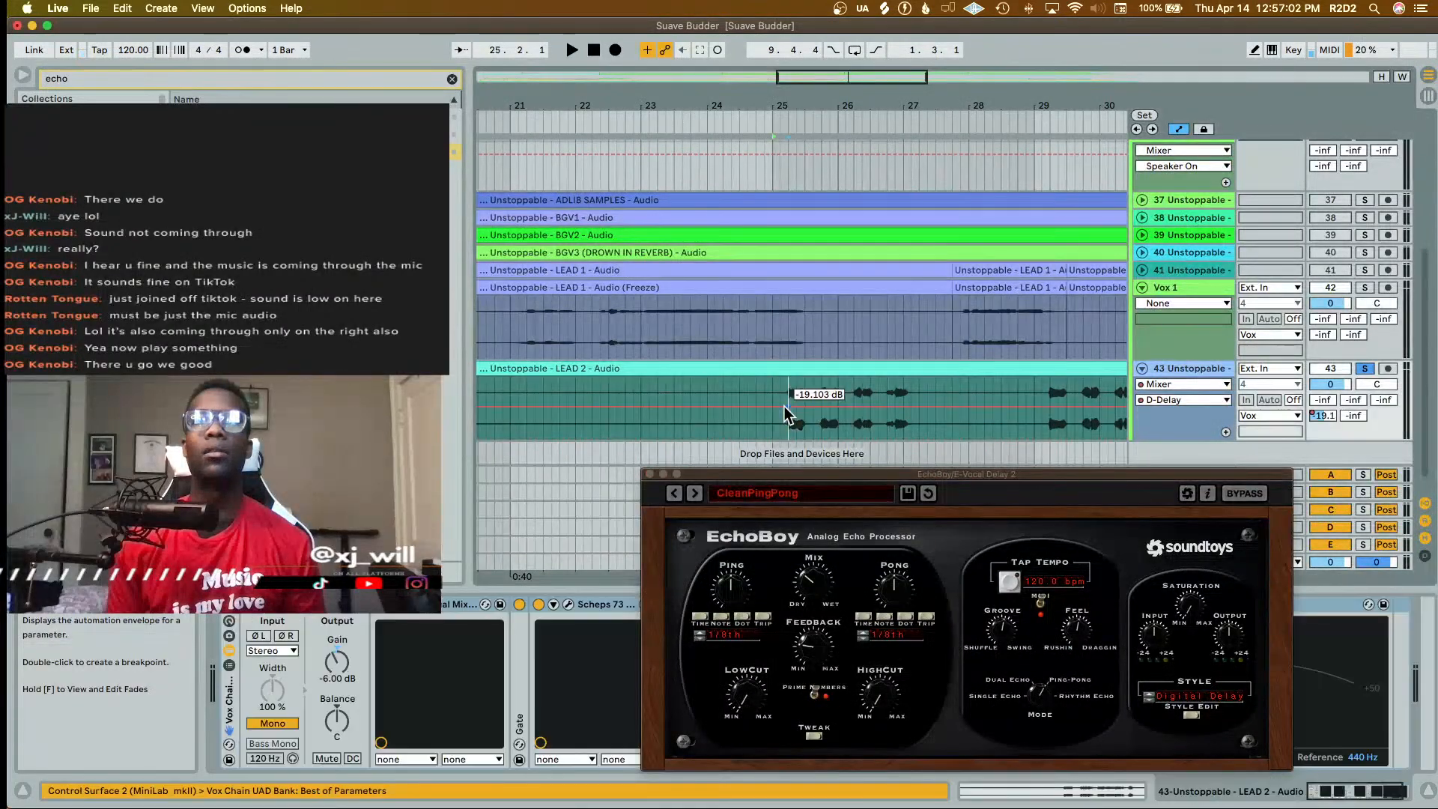
key(space)
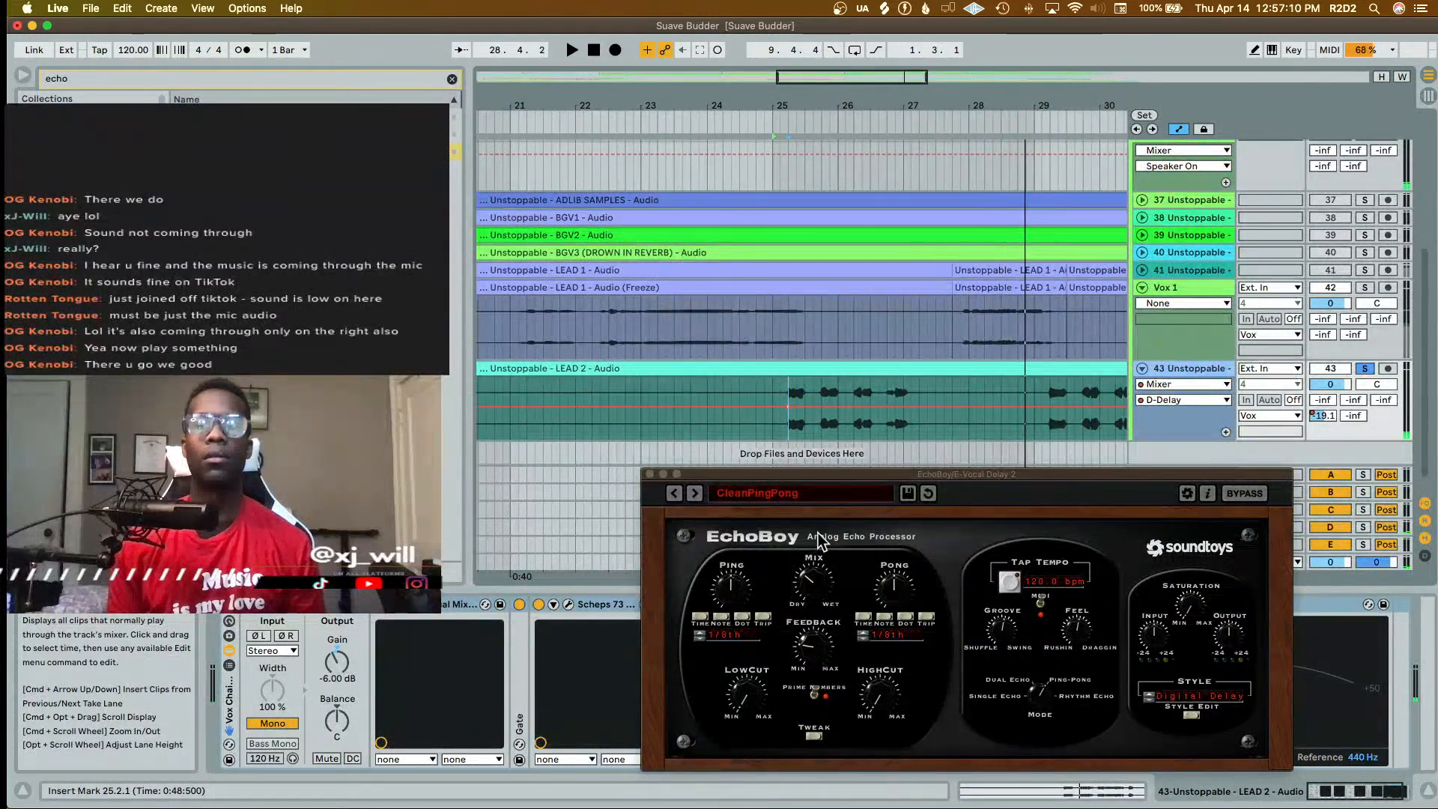
key(space)
- Load EchoBoy's EdgyVocalSlap preset from the Vocal category, adjust its feedback and mix, and audition LEAD 2 through it
click(769, 492)
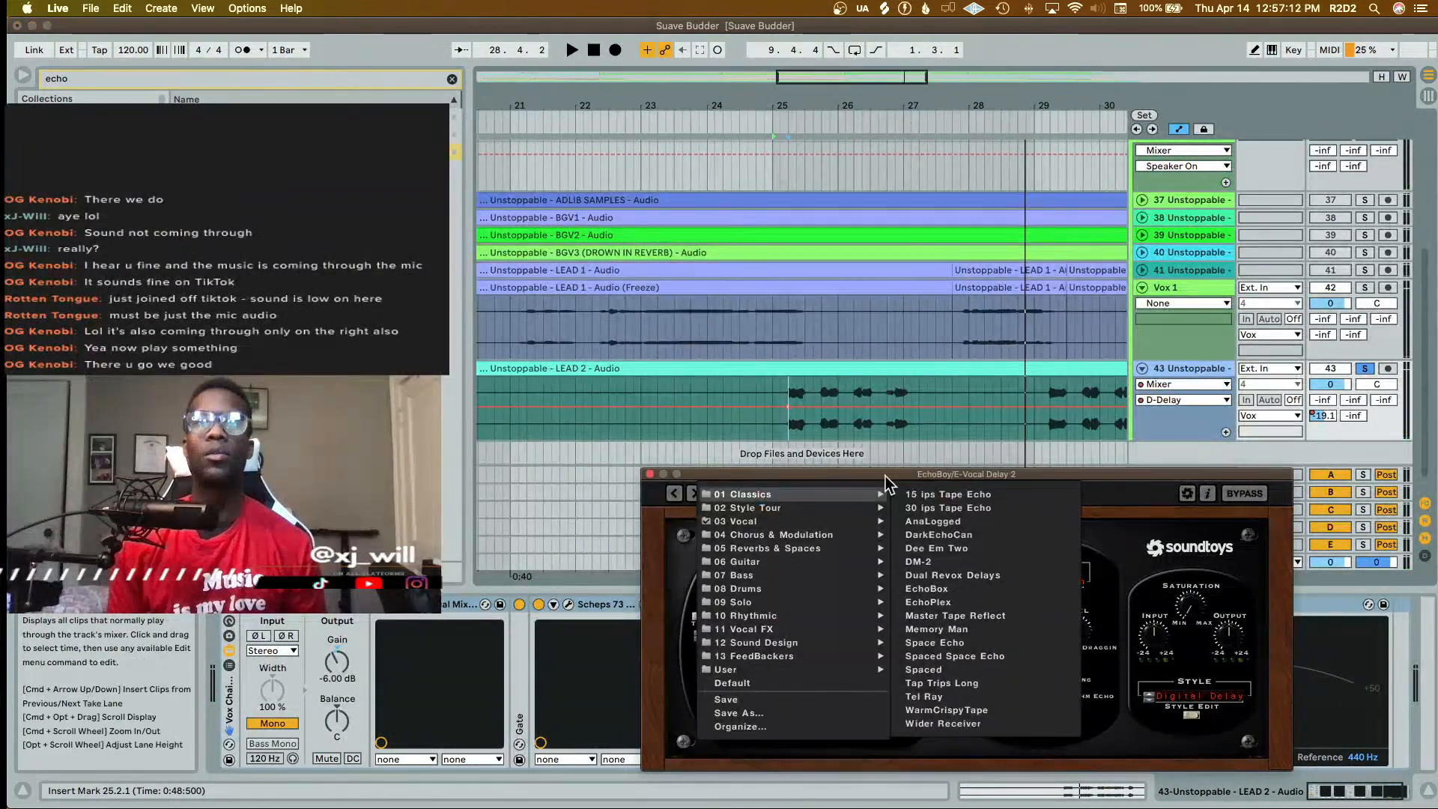
mouse_move(809, 519)
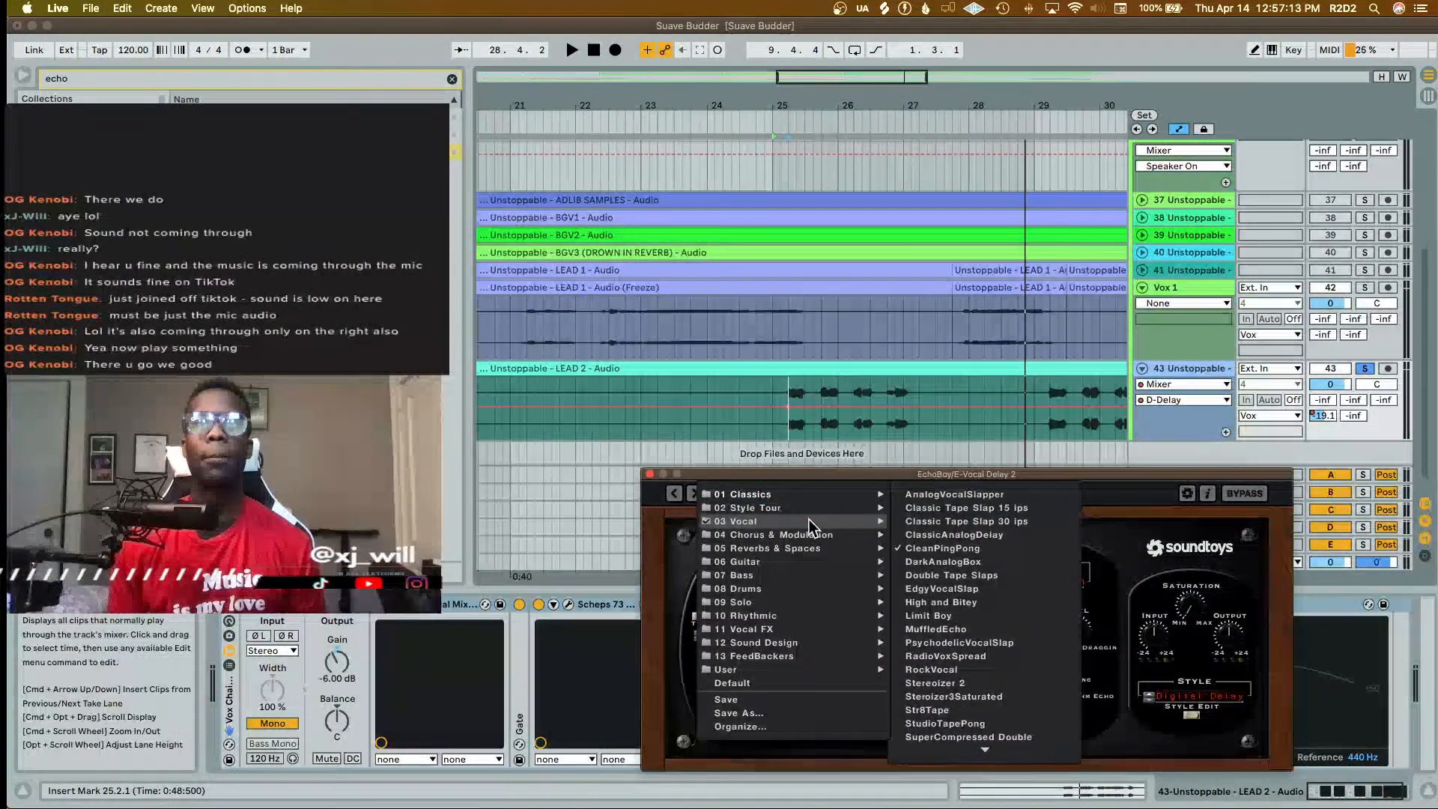
click(1013, 589)
key(space)
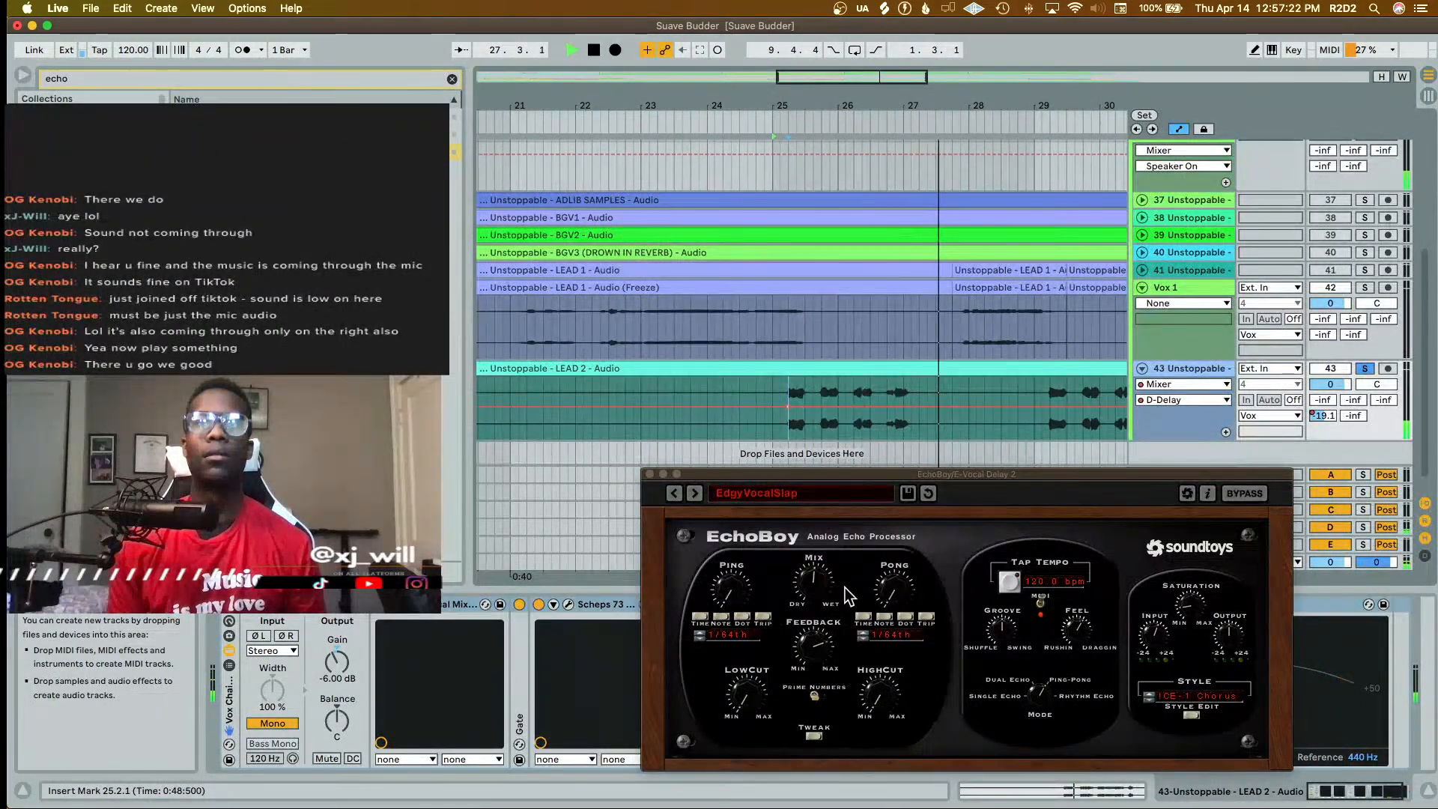
drag(836, 656, 820, 665)
key(space)
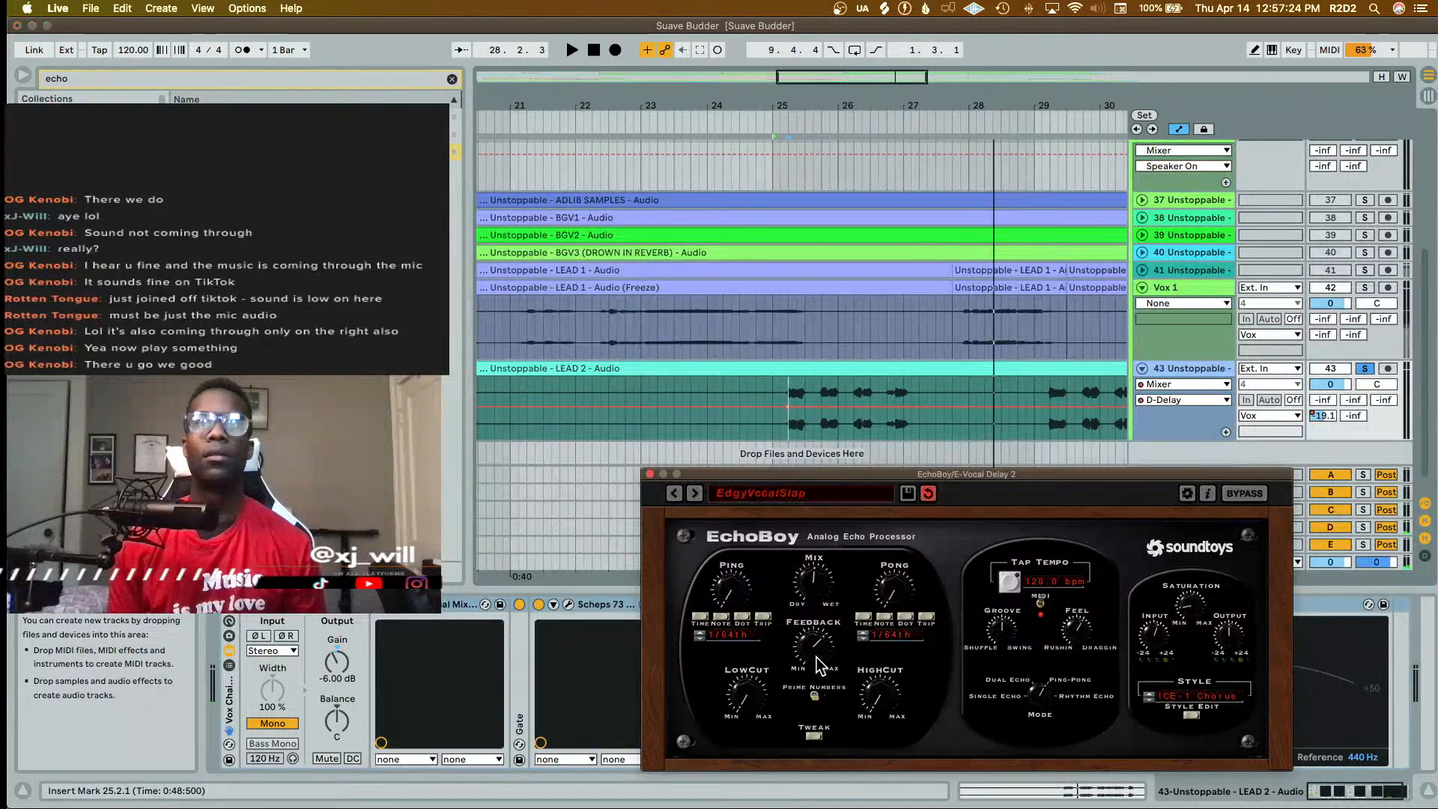
key(space)
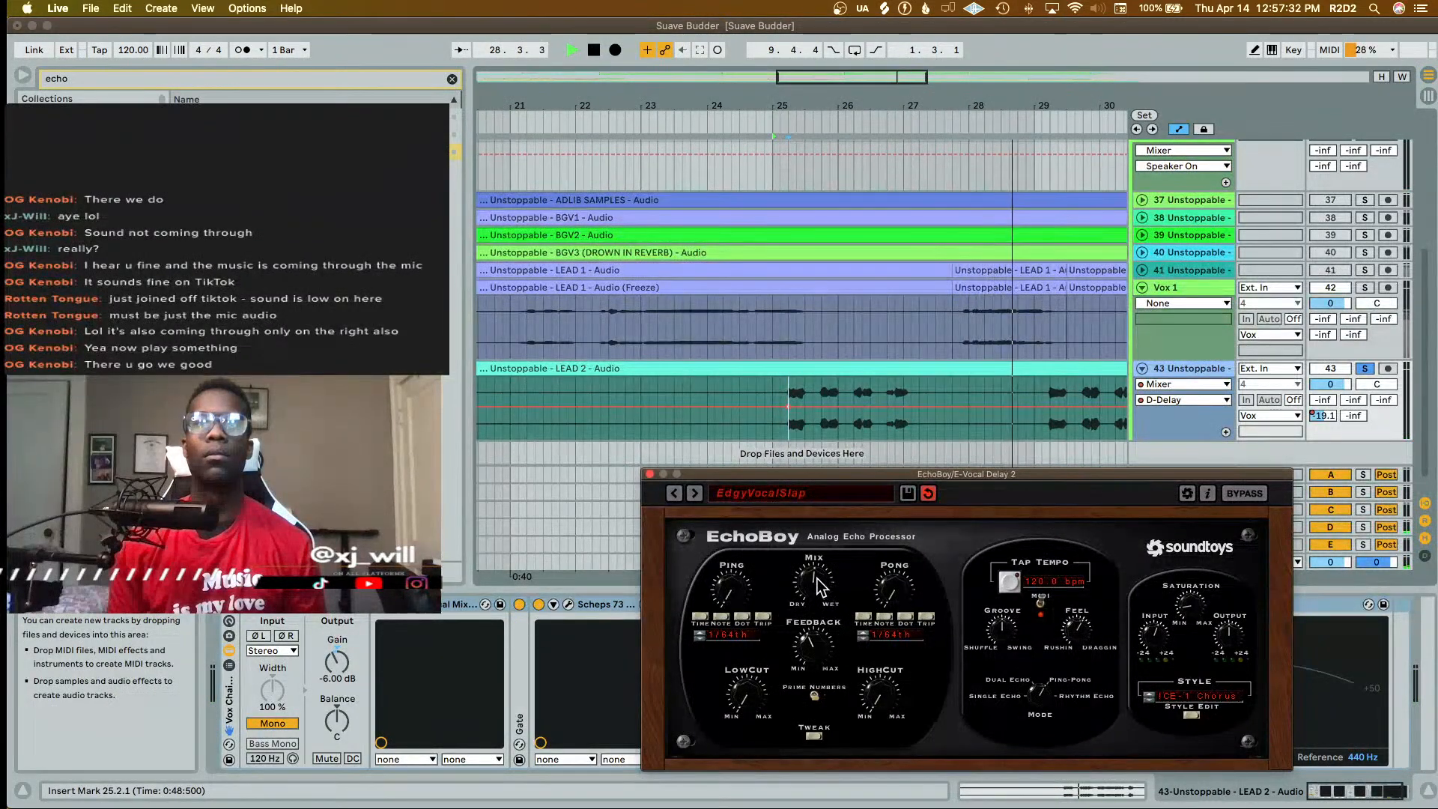
key(space)
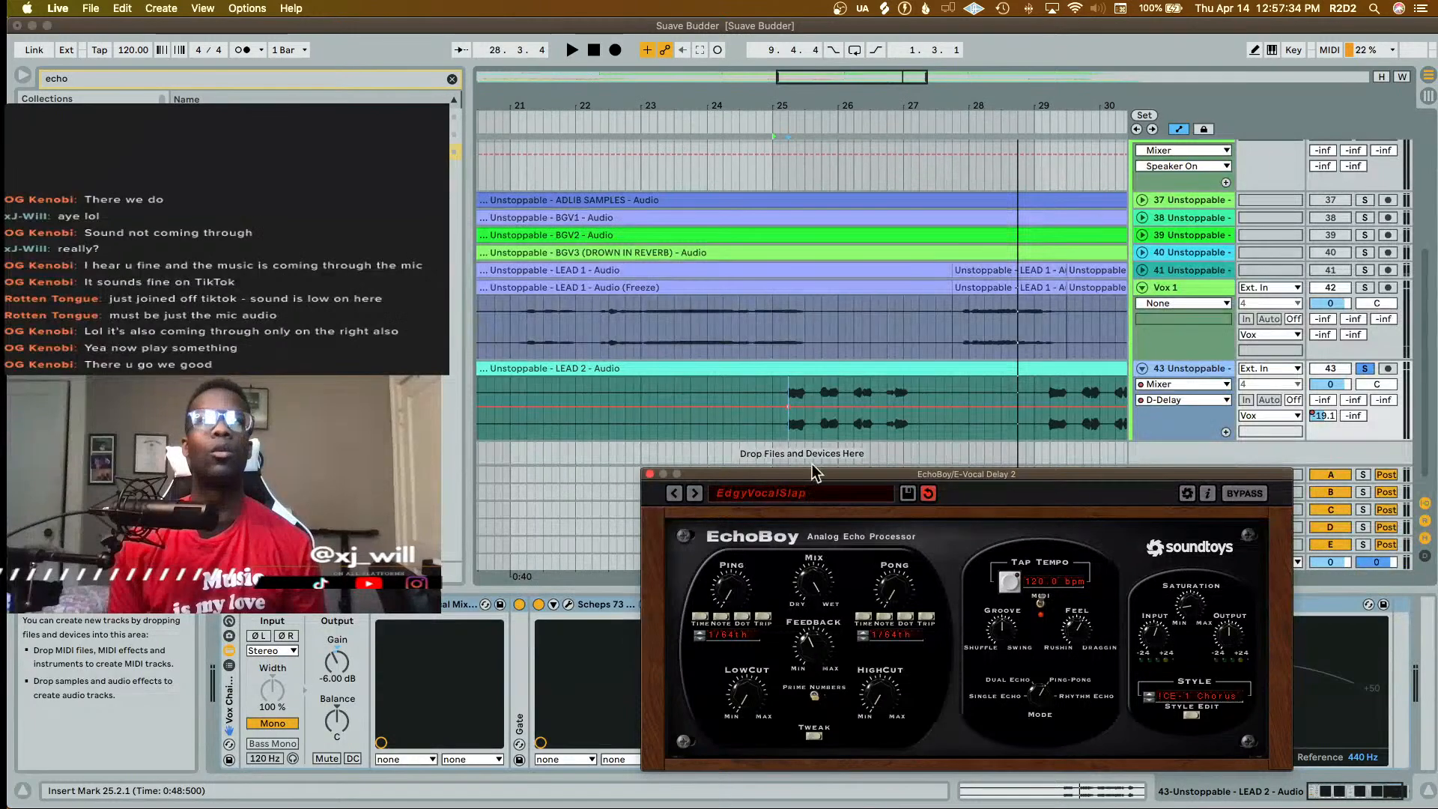
- Move the EchoBoy window clear of the LEAD 2 sends and delete that track's D-Delay send automation
drag(852, 469, 670, 240)
click(1192, 549)
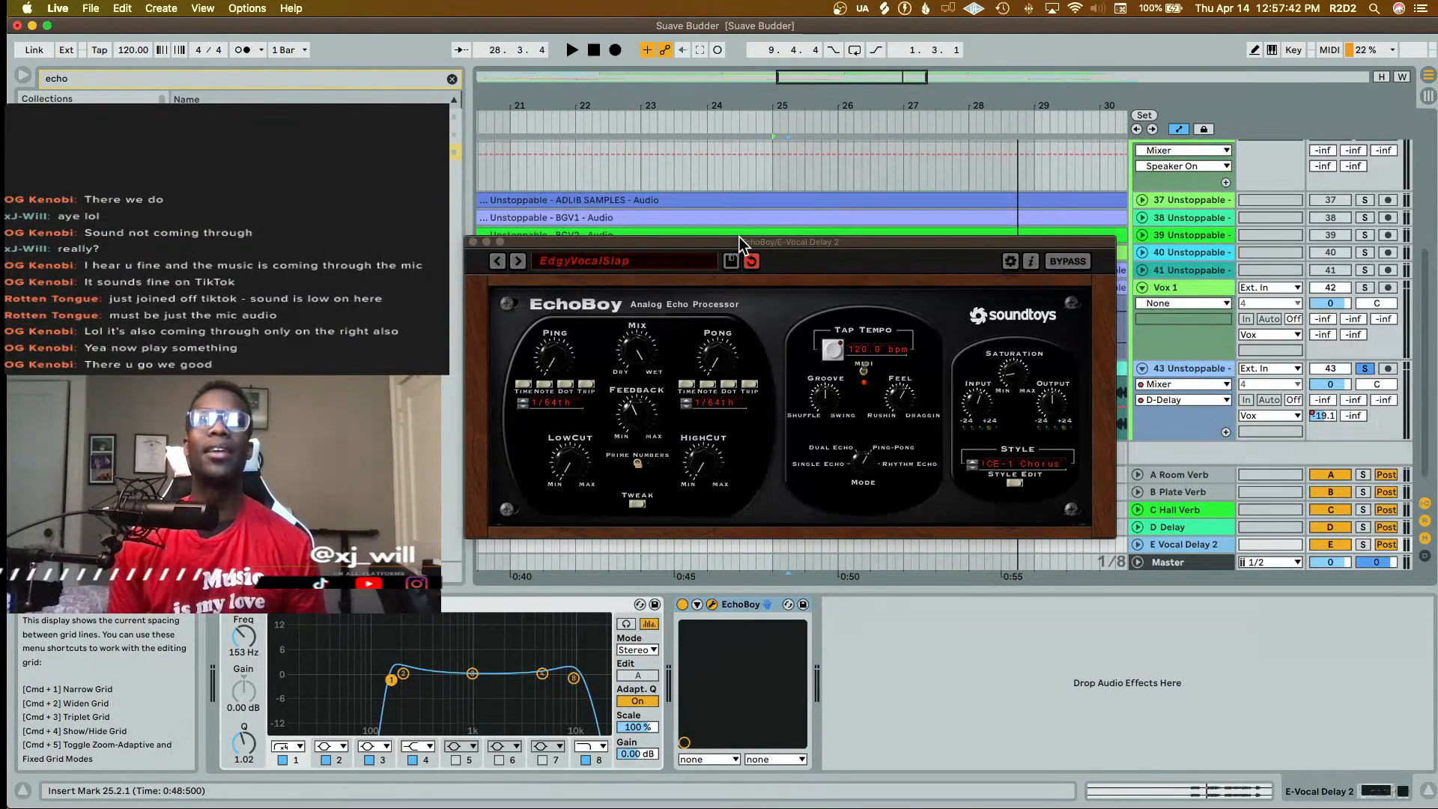
drag(739, 237, 859, 541)
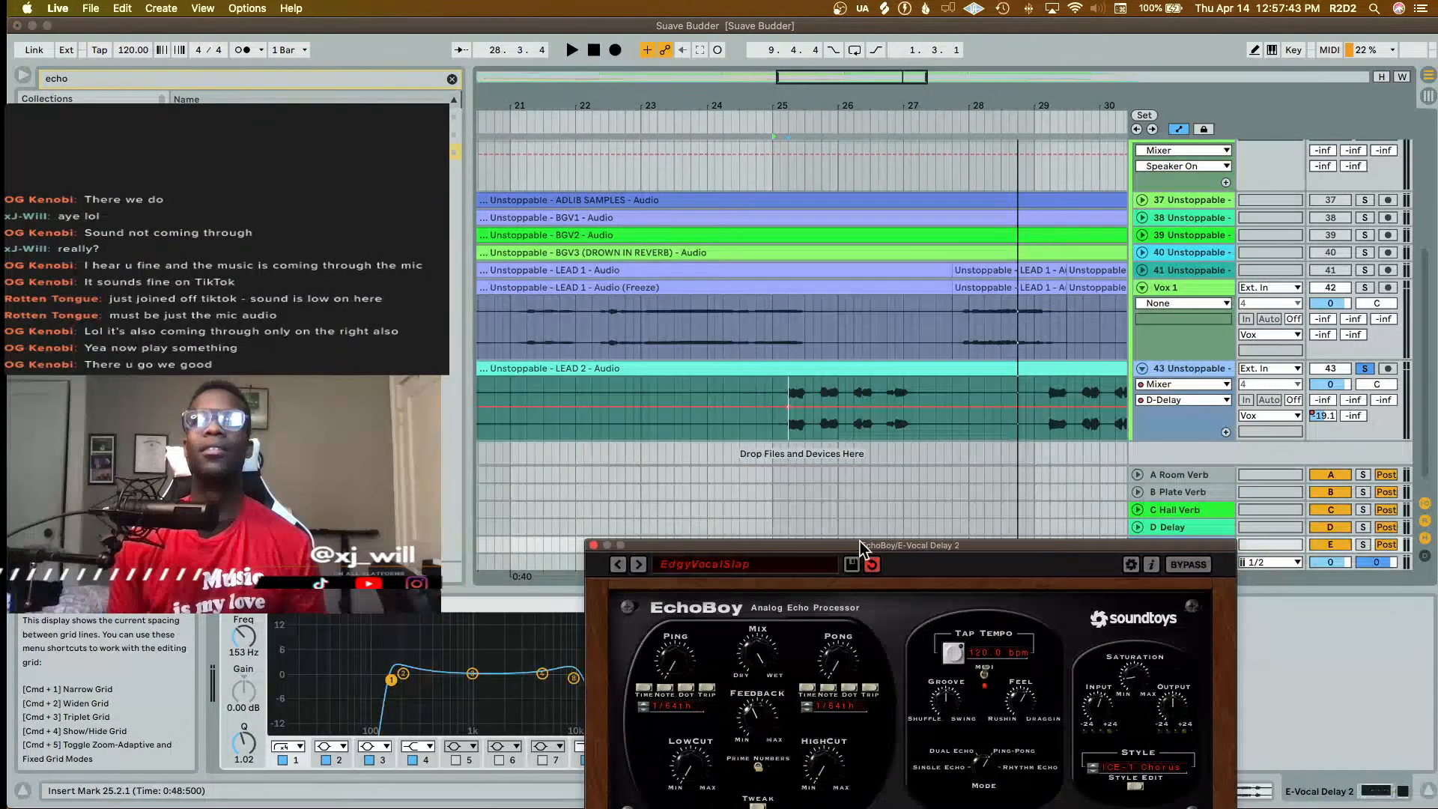
right_click(1320, 420)
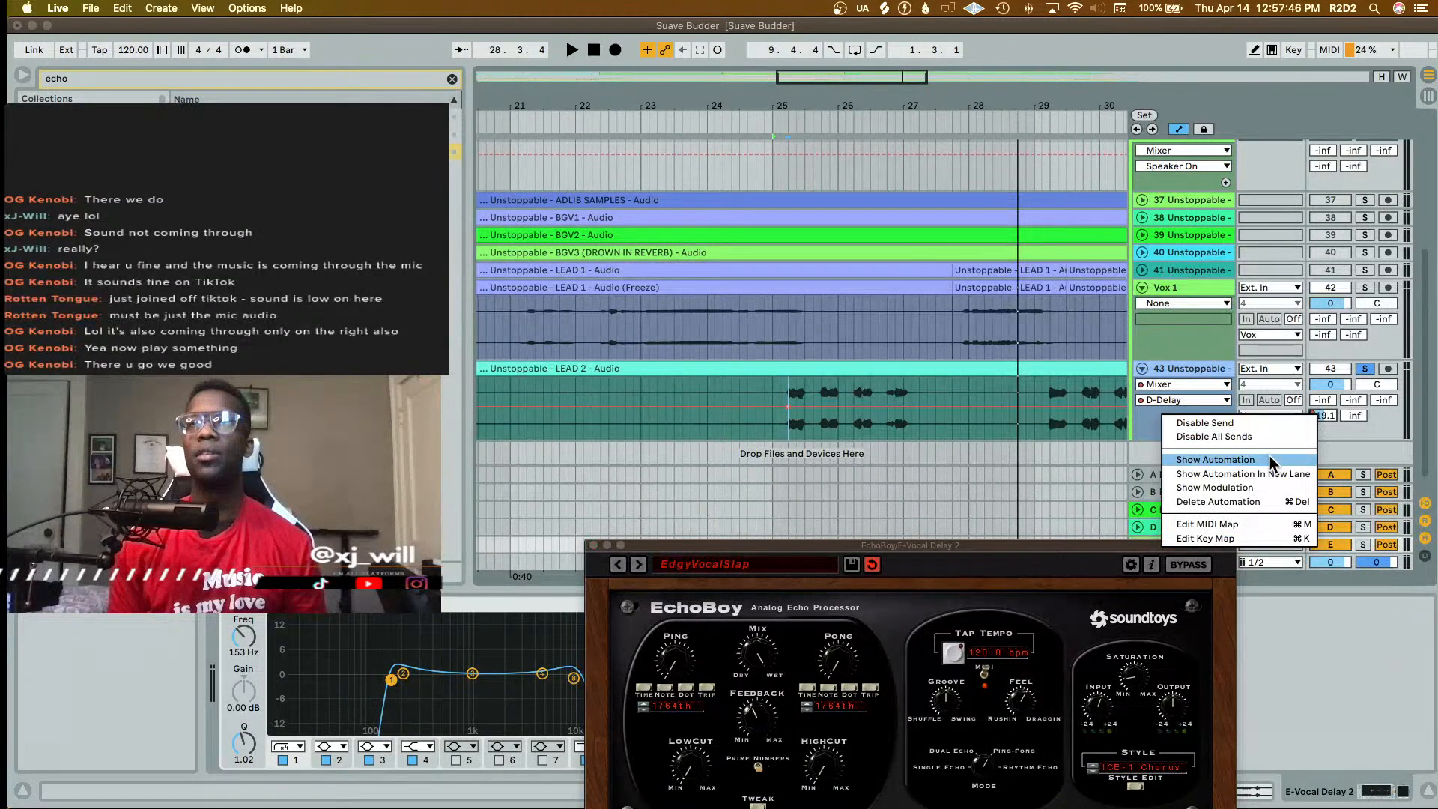
click(1250, 501)
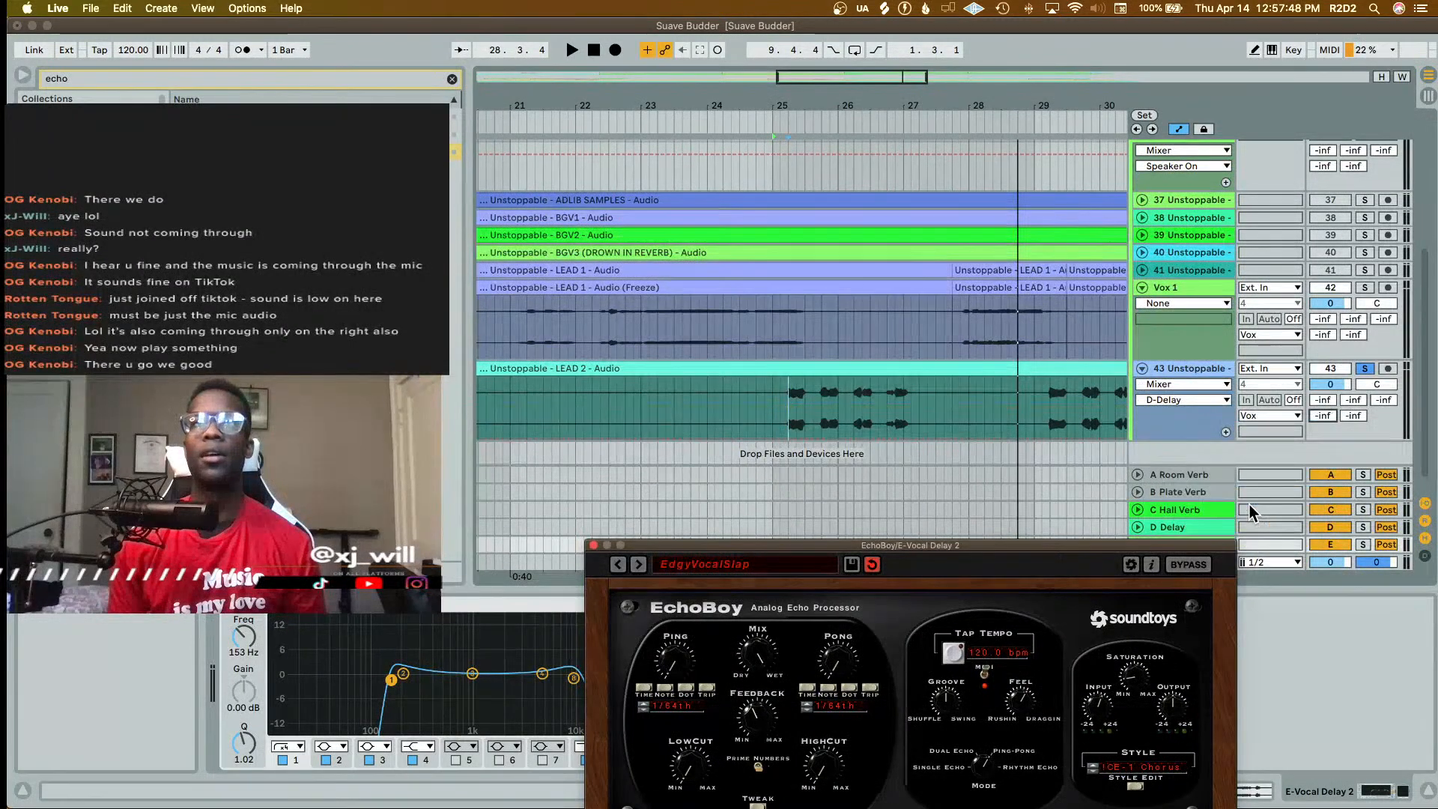
- Set the D-Delay send on LEAD 2 to -17.0 dB and audition the vocal
key(space)
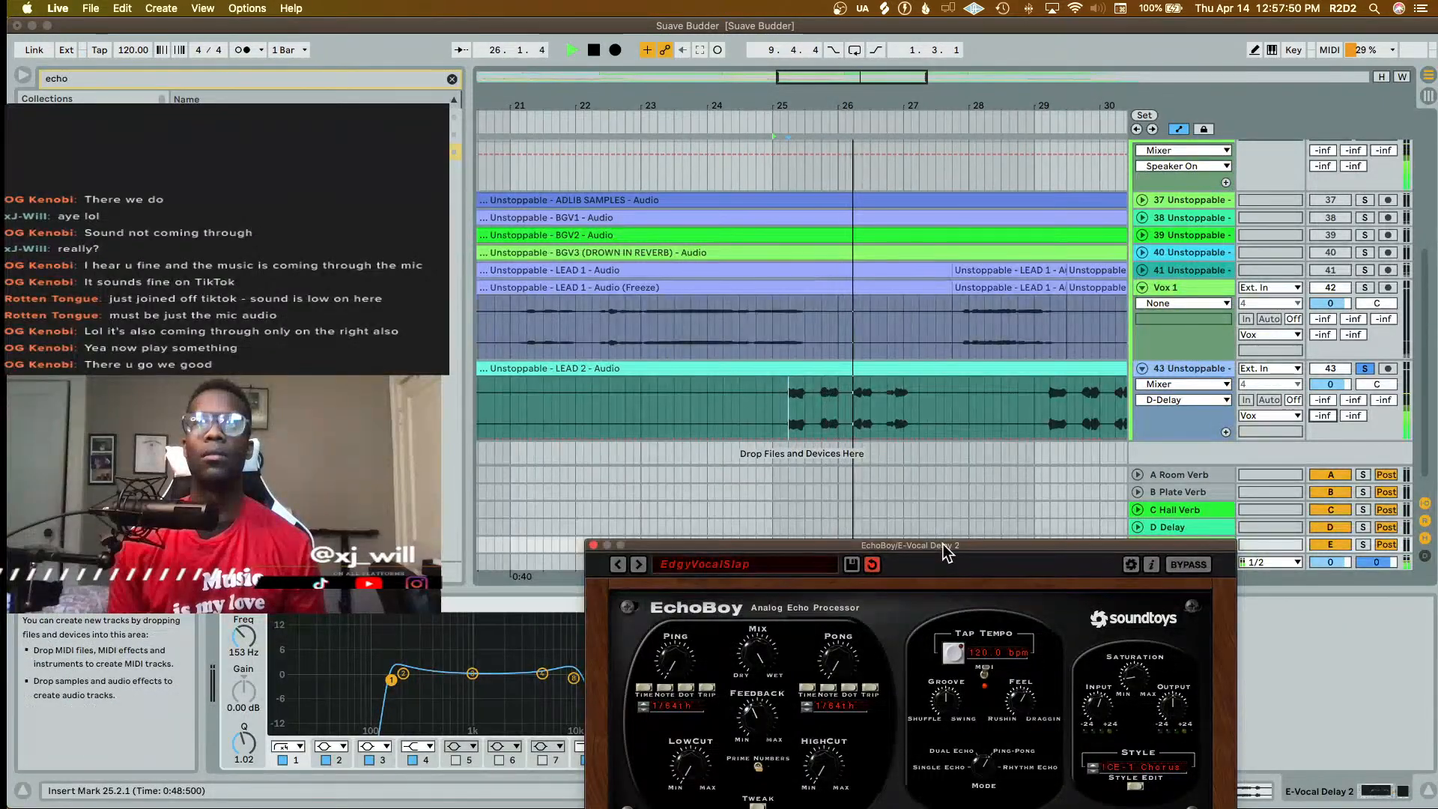
drag(1322, 415, 1322, 457)
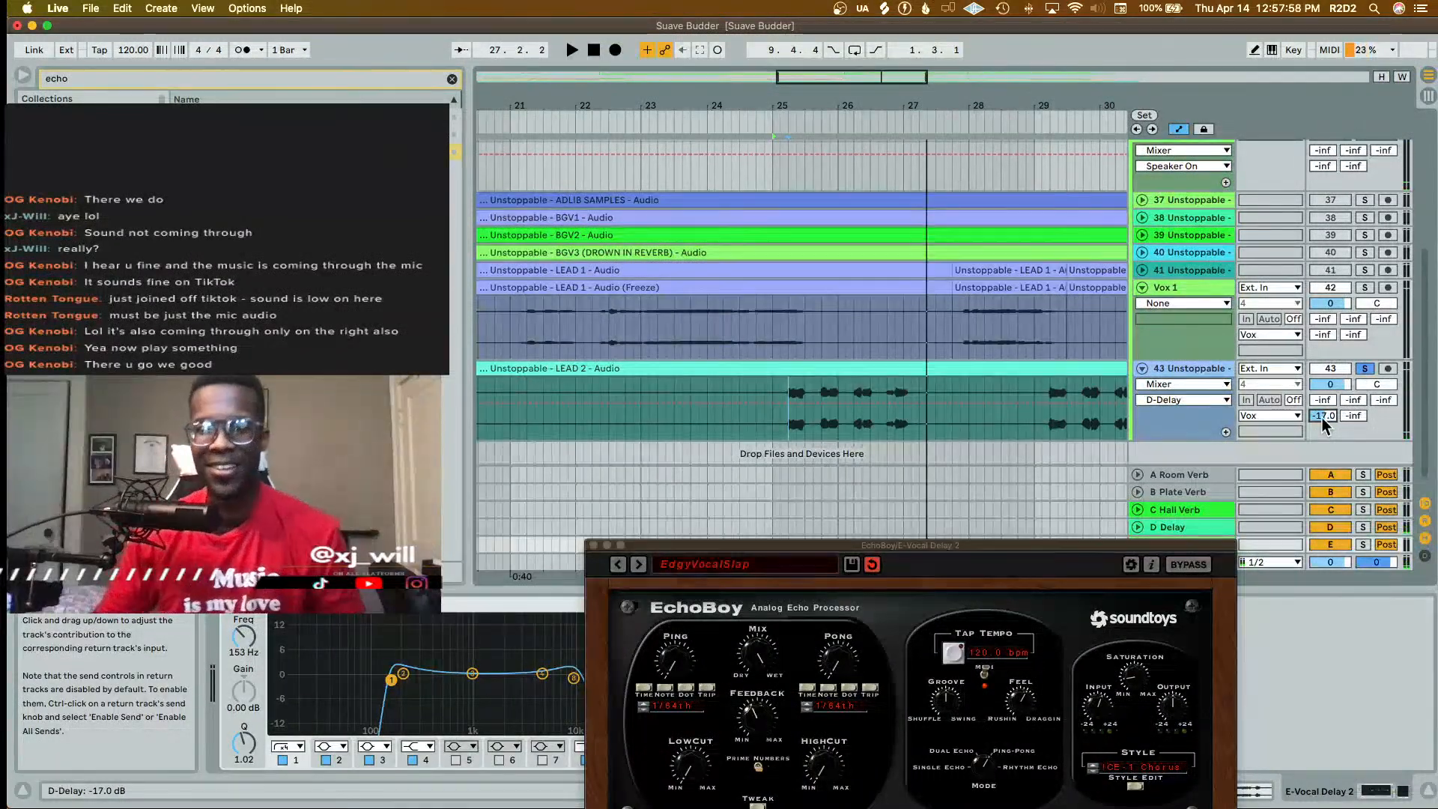
key(space)
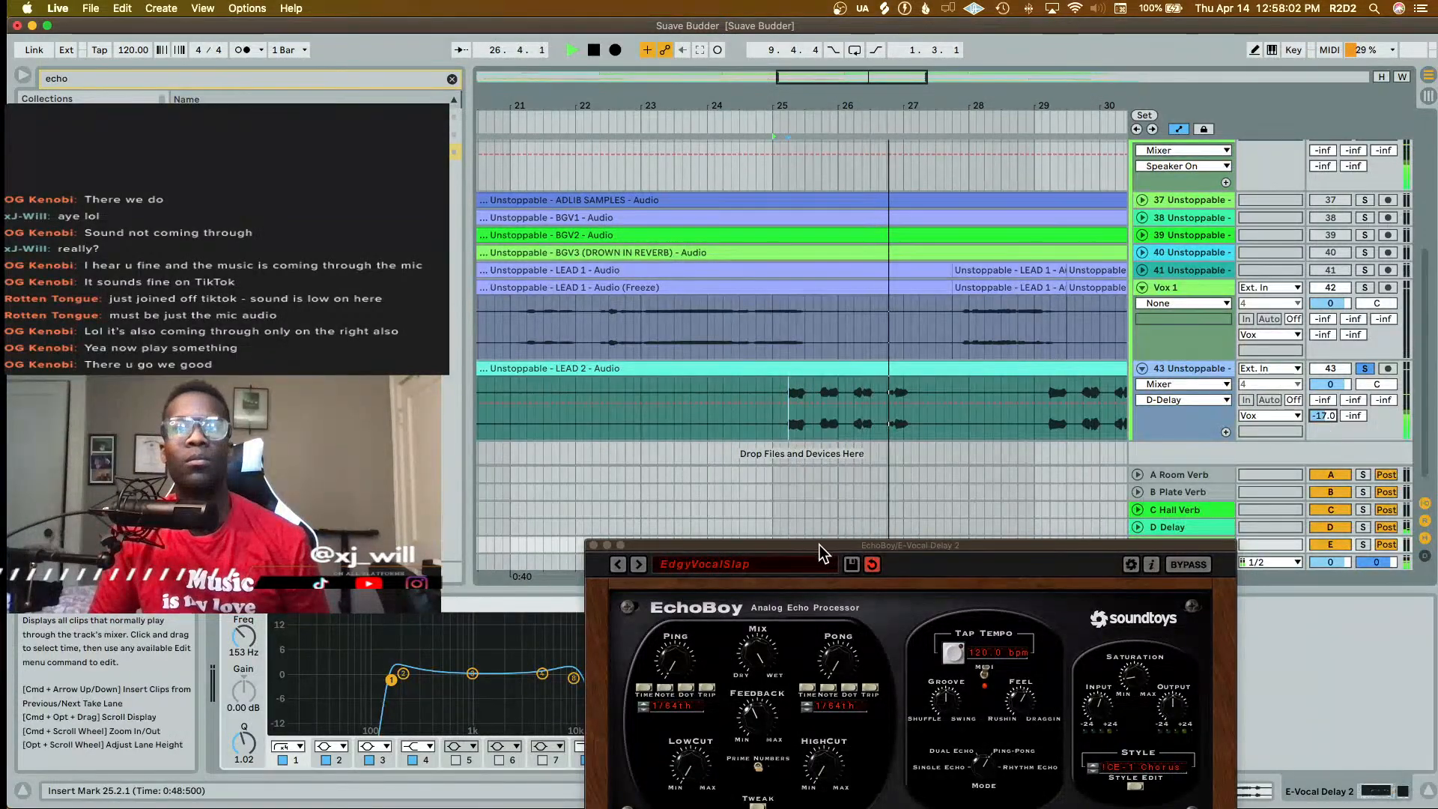
- Load EchoBoy's Vocal Doubler preset from the Vocal category, adjust its mix, and audition LEAD 2 with it
drag(819, 546, 784, 481)
key(space)
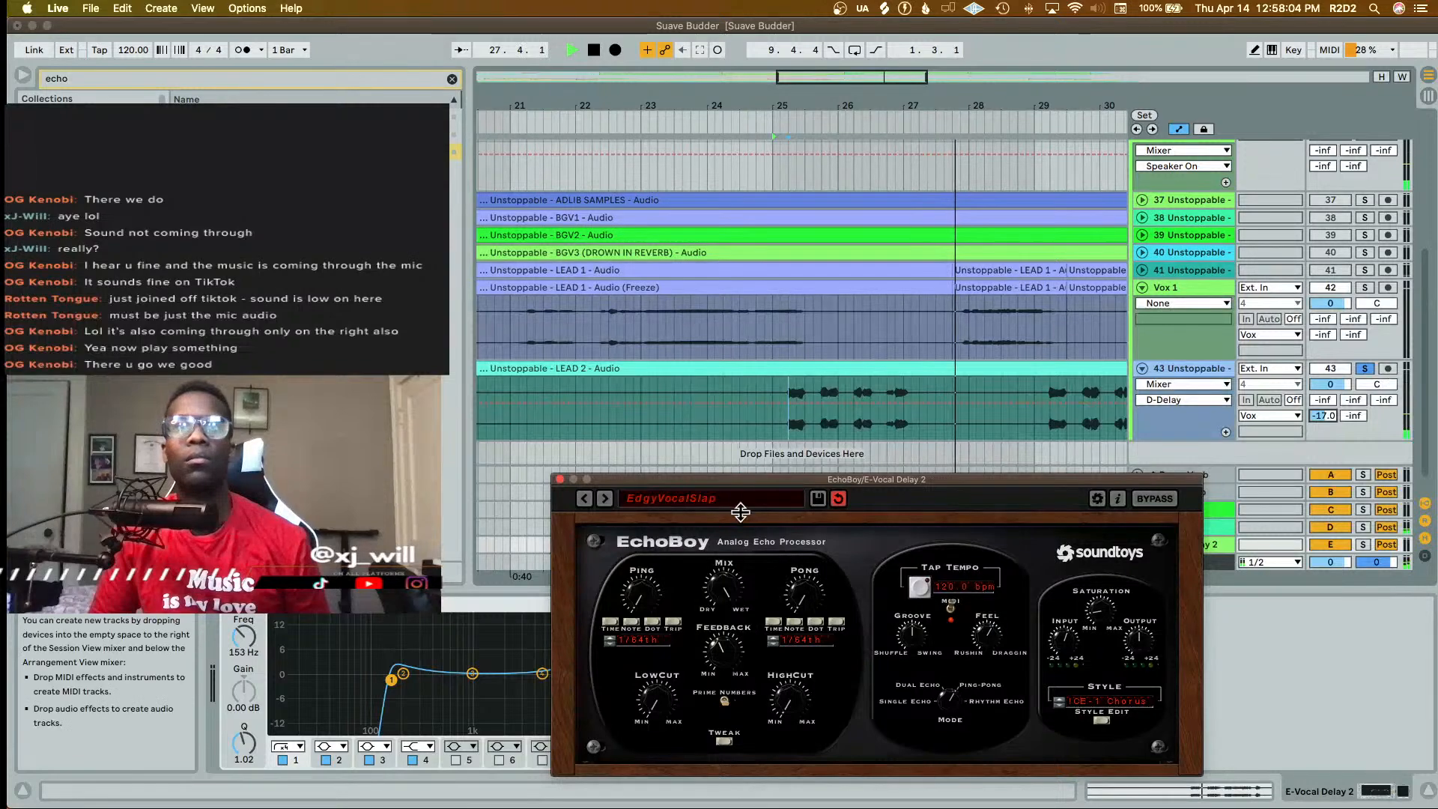
click(689, 500)
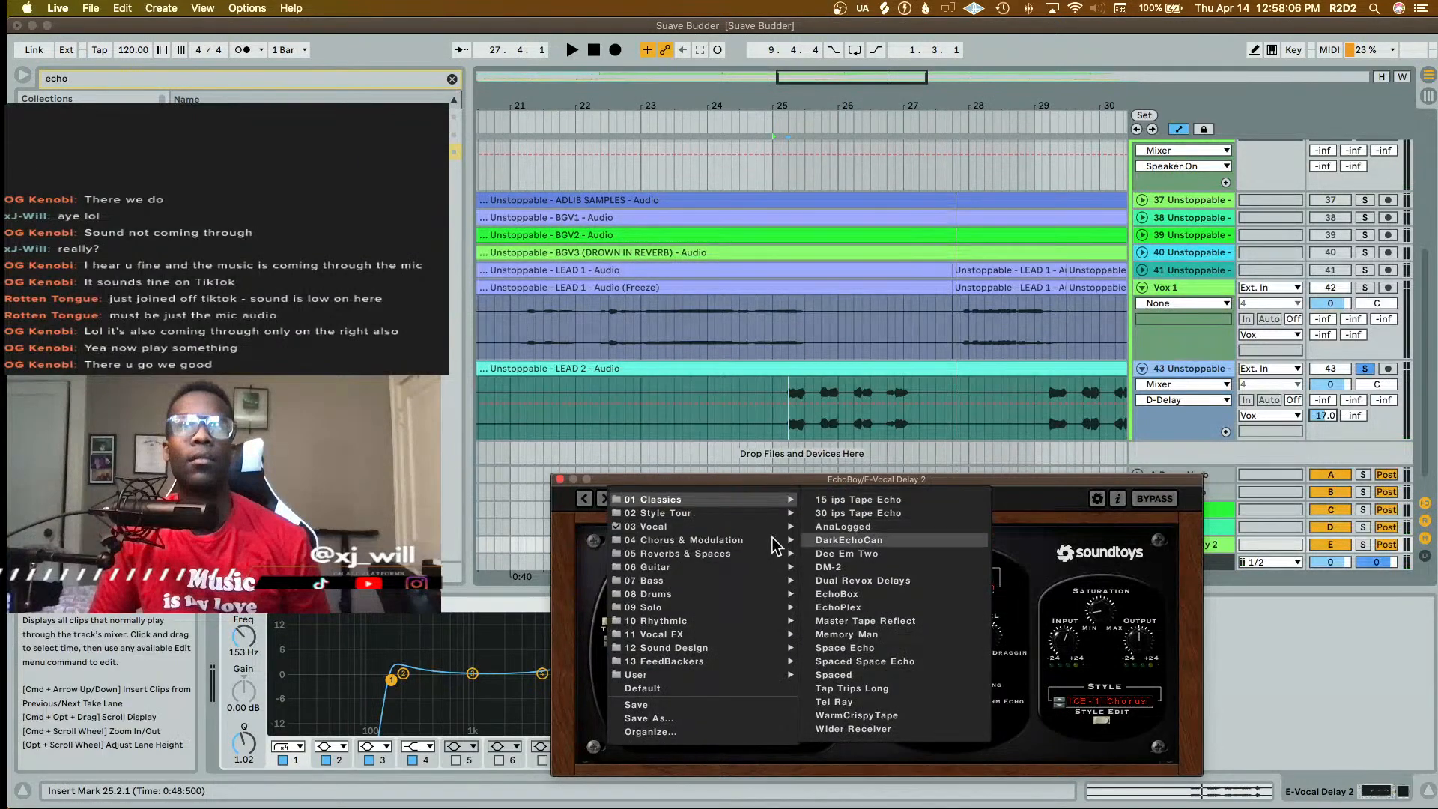
mouse_move(715, 532)
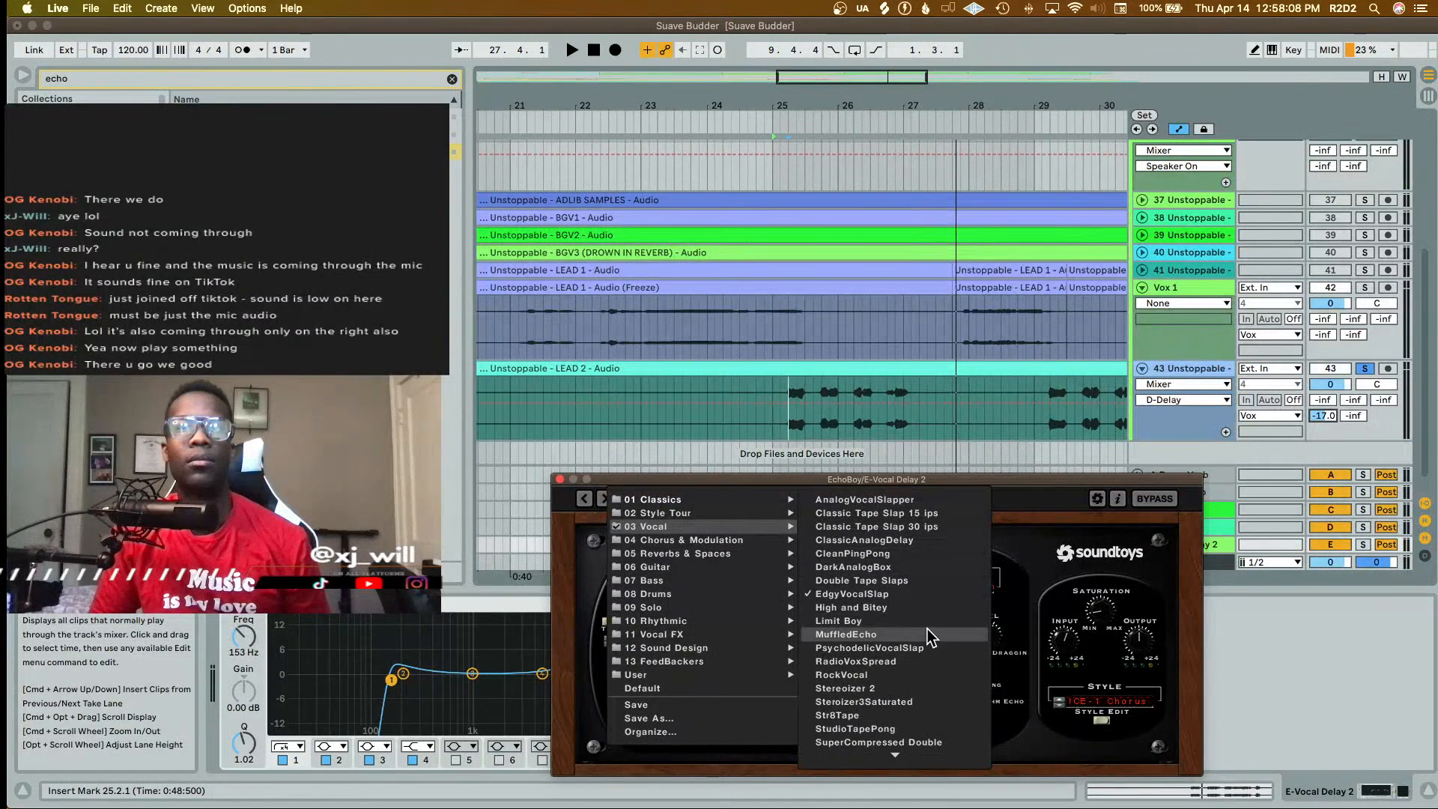
mouse_move(896, 754)
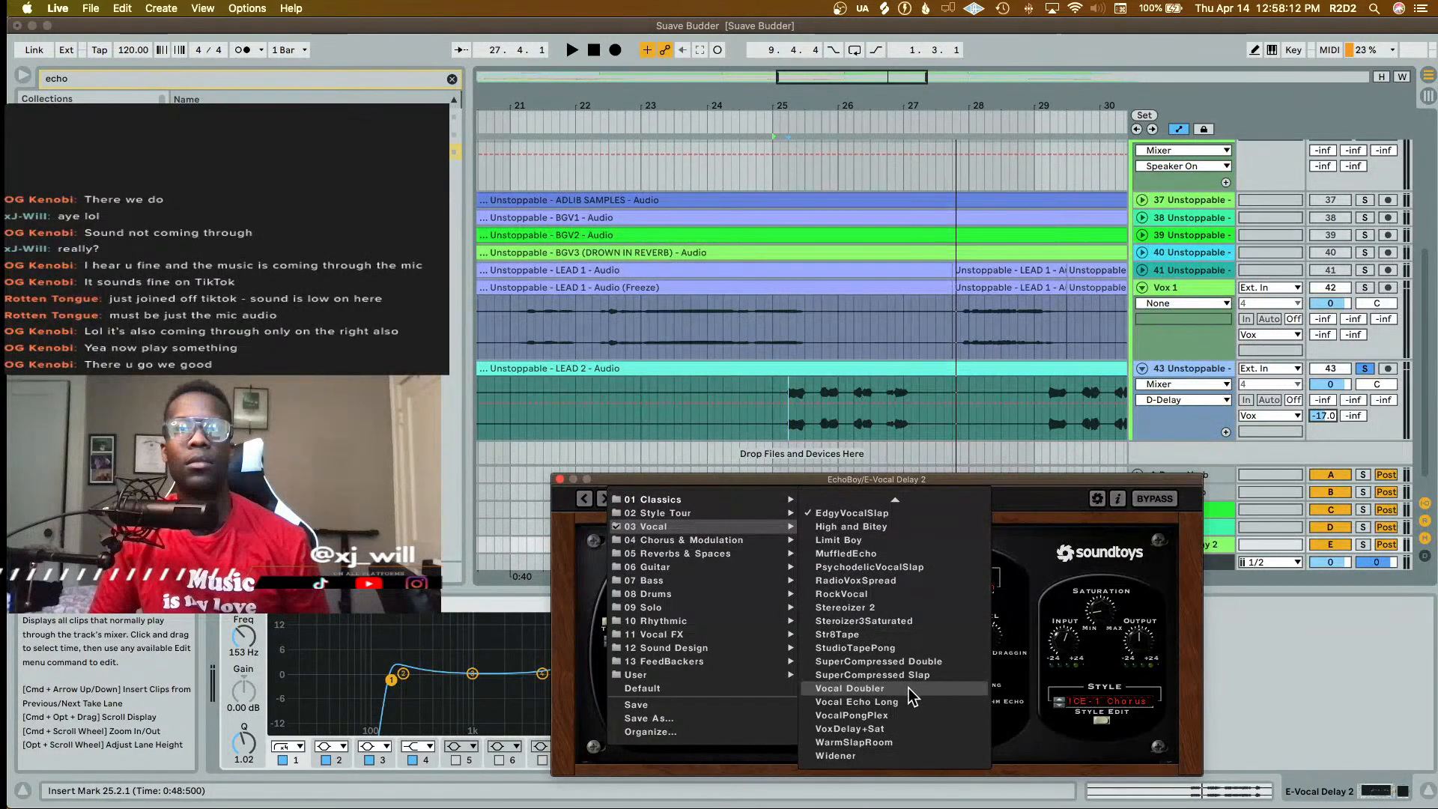
click(909, 687)
key(space)
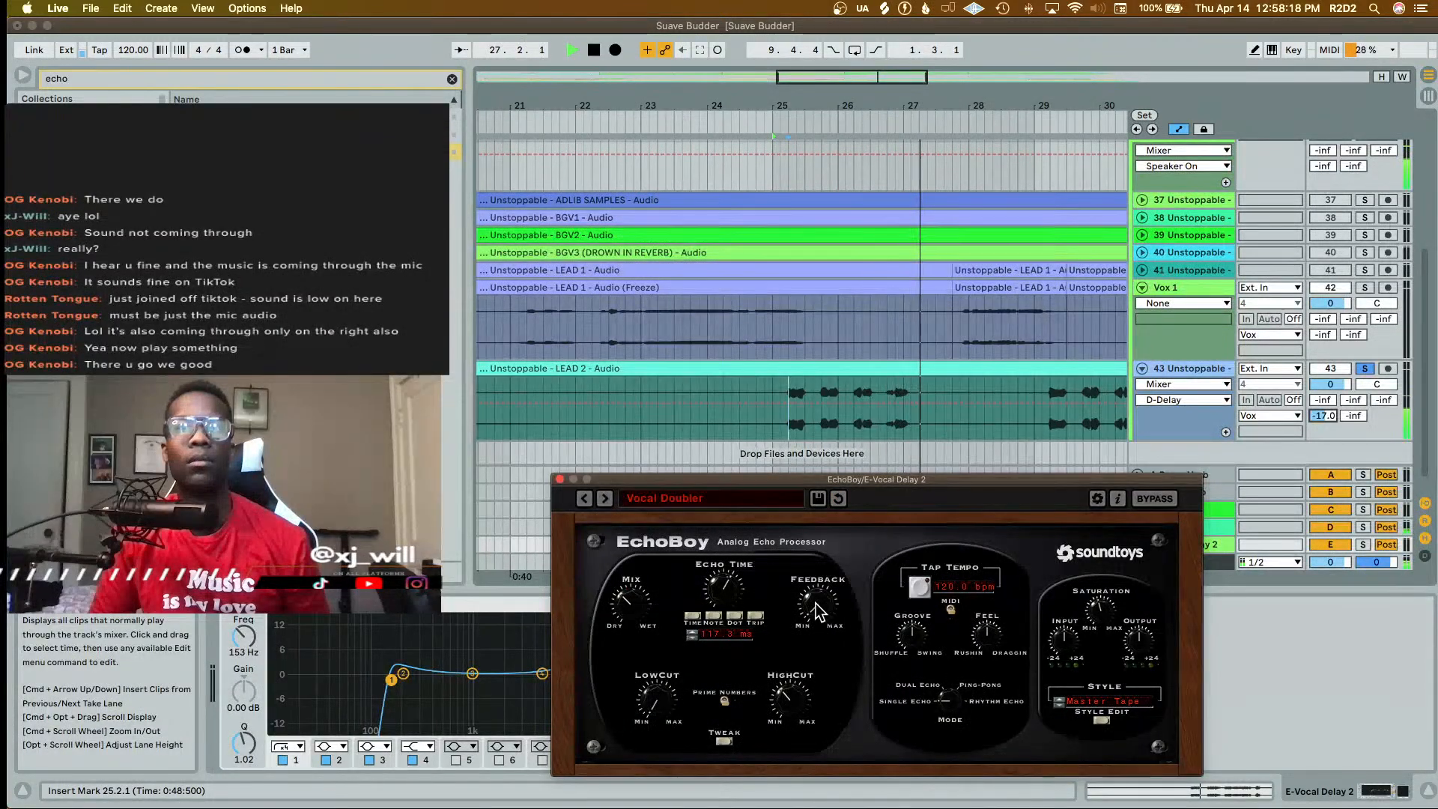
key(space)
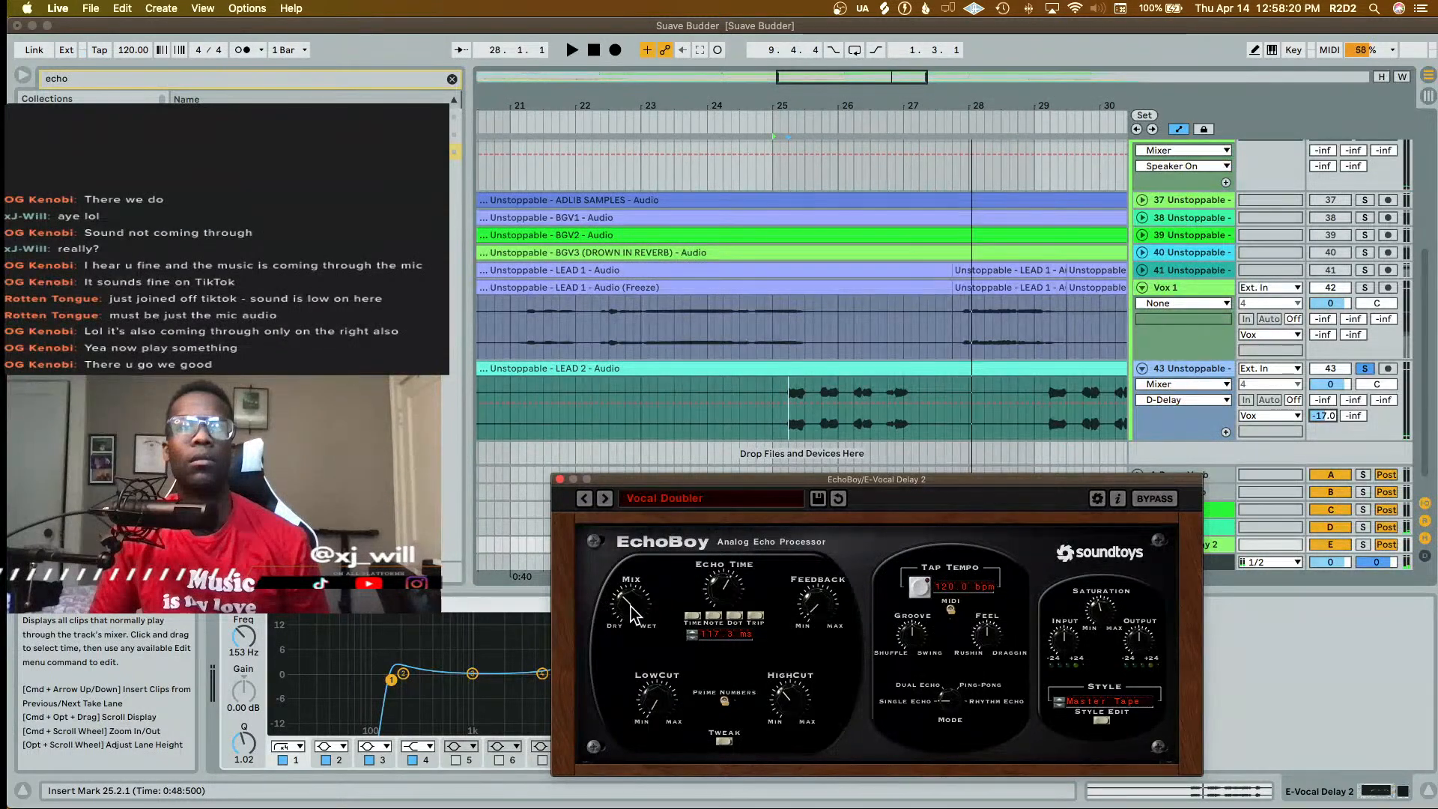
key(space)
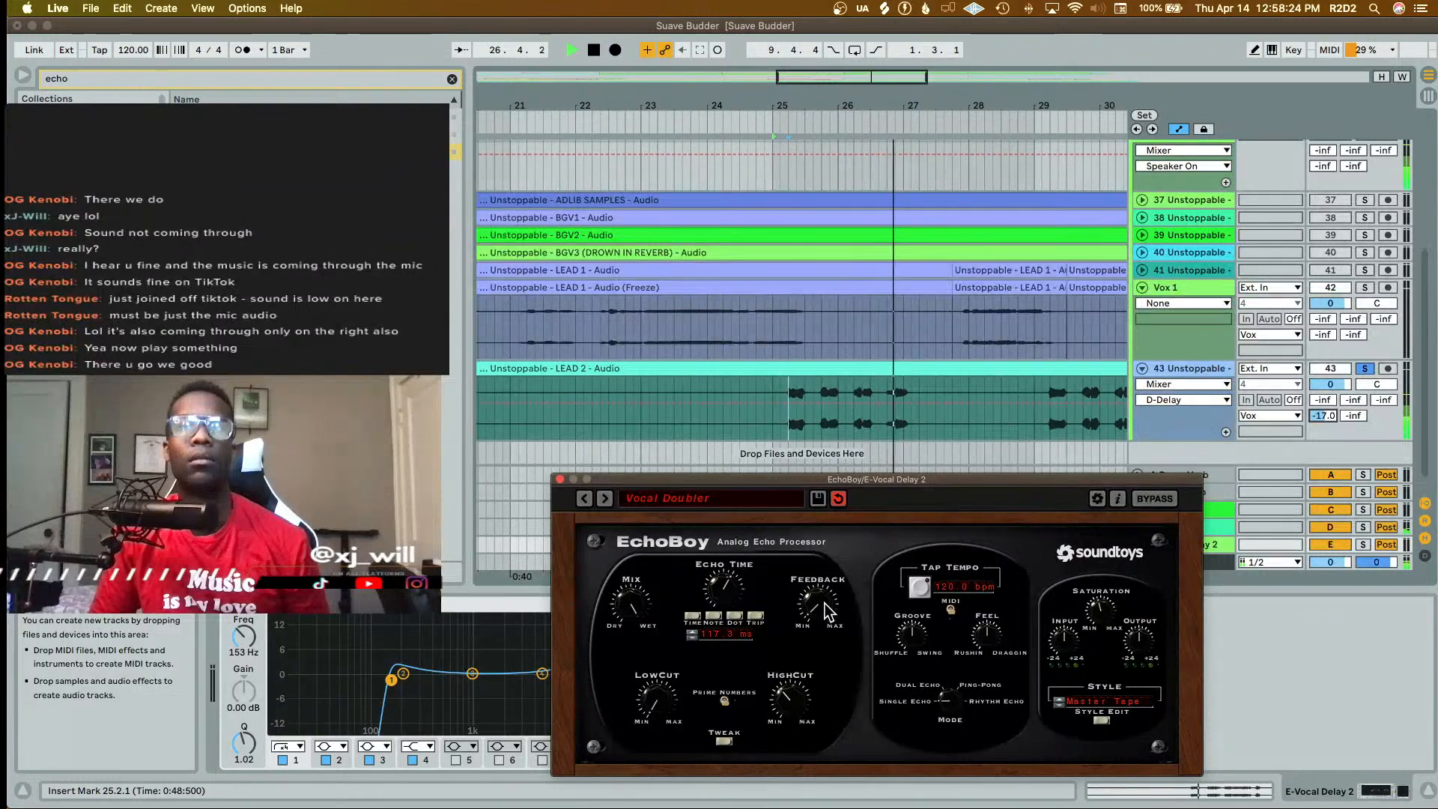
- Set the C-Hall Verb send on LEAD 2 to -20.3 dB and audition the vocal
key(space)
drag(1384, 401, 1383, 386)
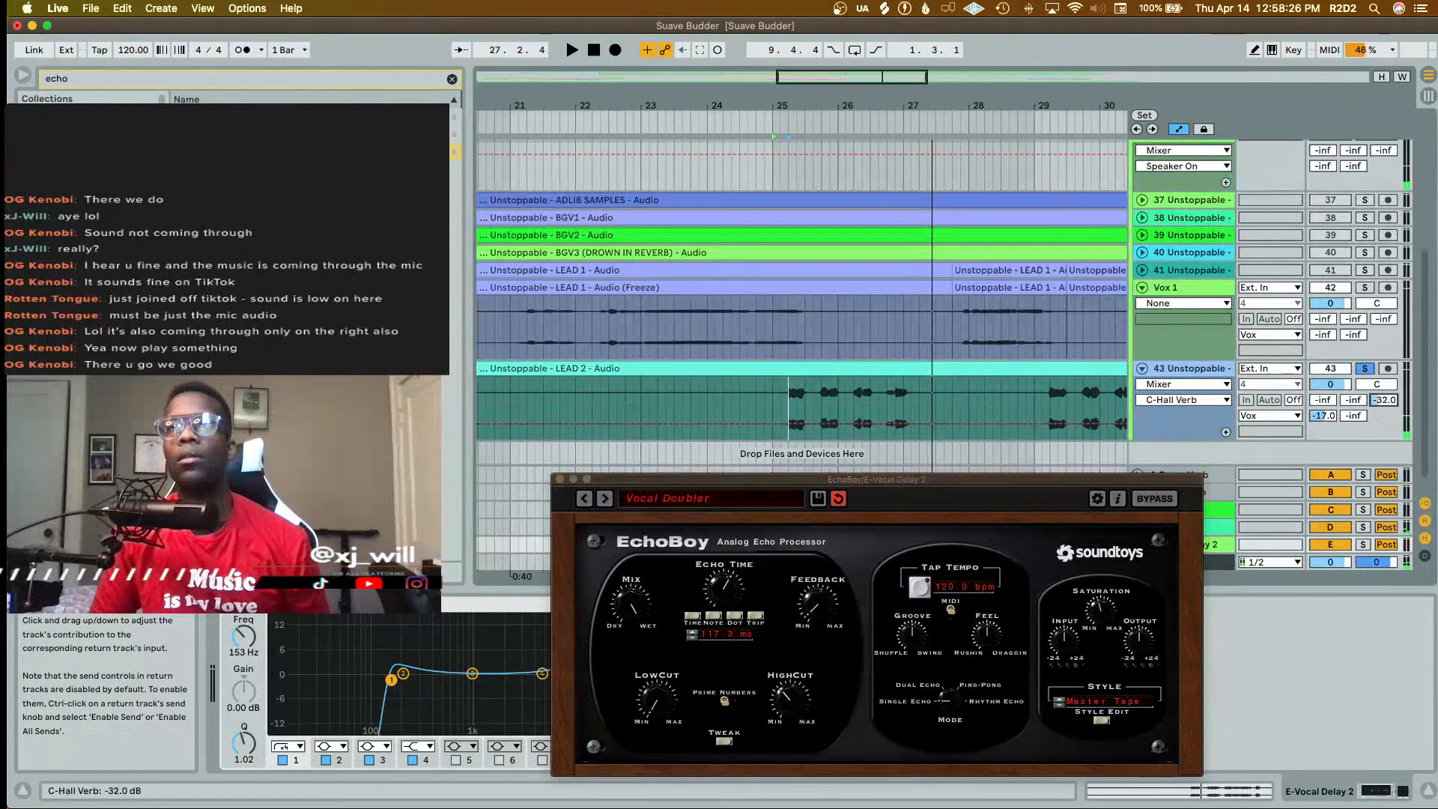
key(space)
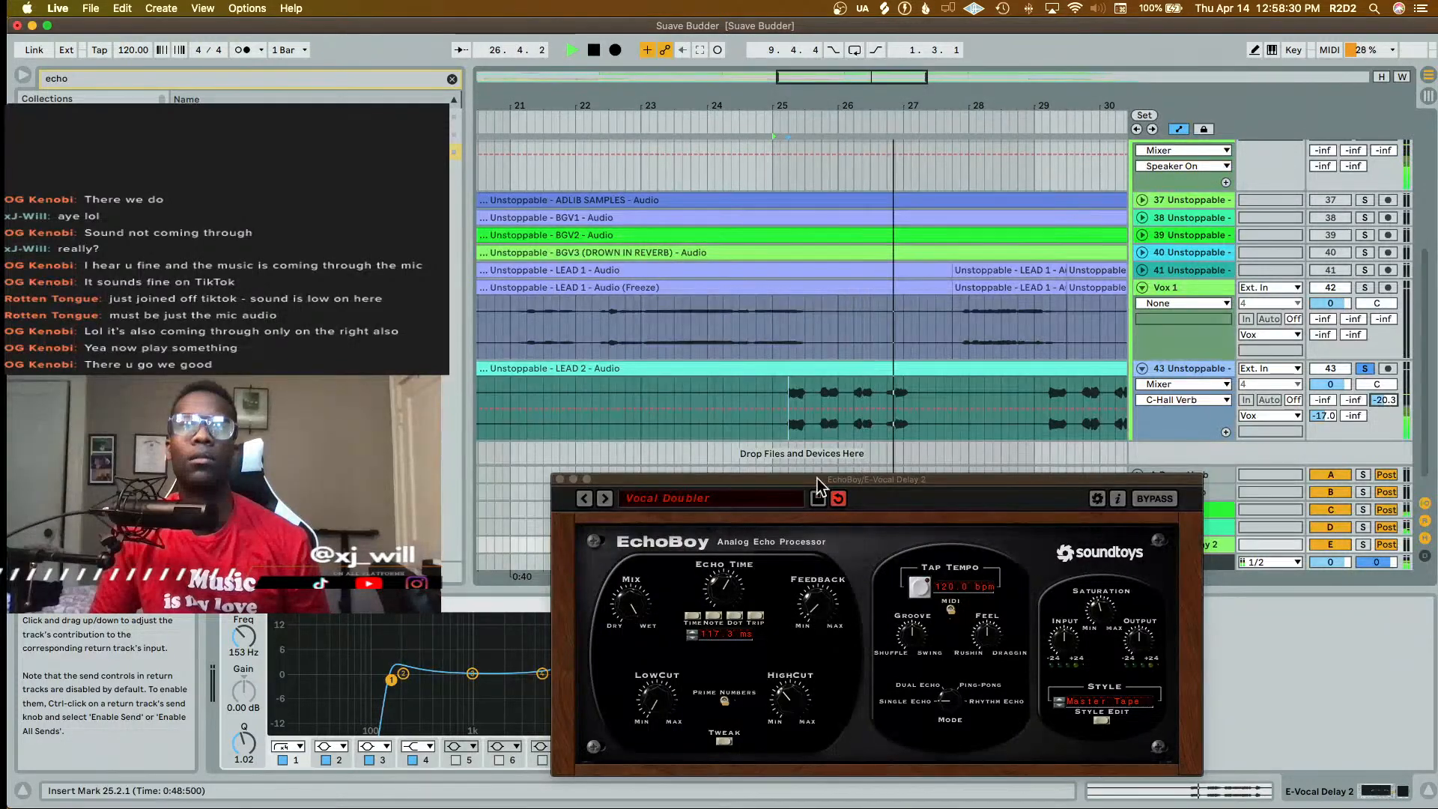
- Load EchoBoy's RadioVoxSpread preset from the Vocal category, adjust its feedback, and audition LEAD 2
click(755, 509)
mouse_move(757, 533)
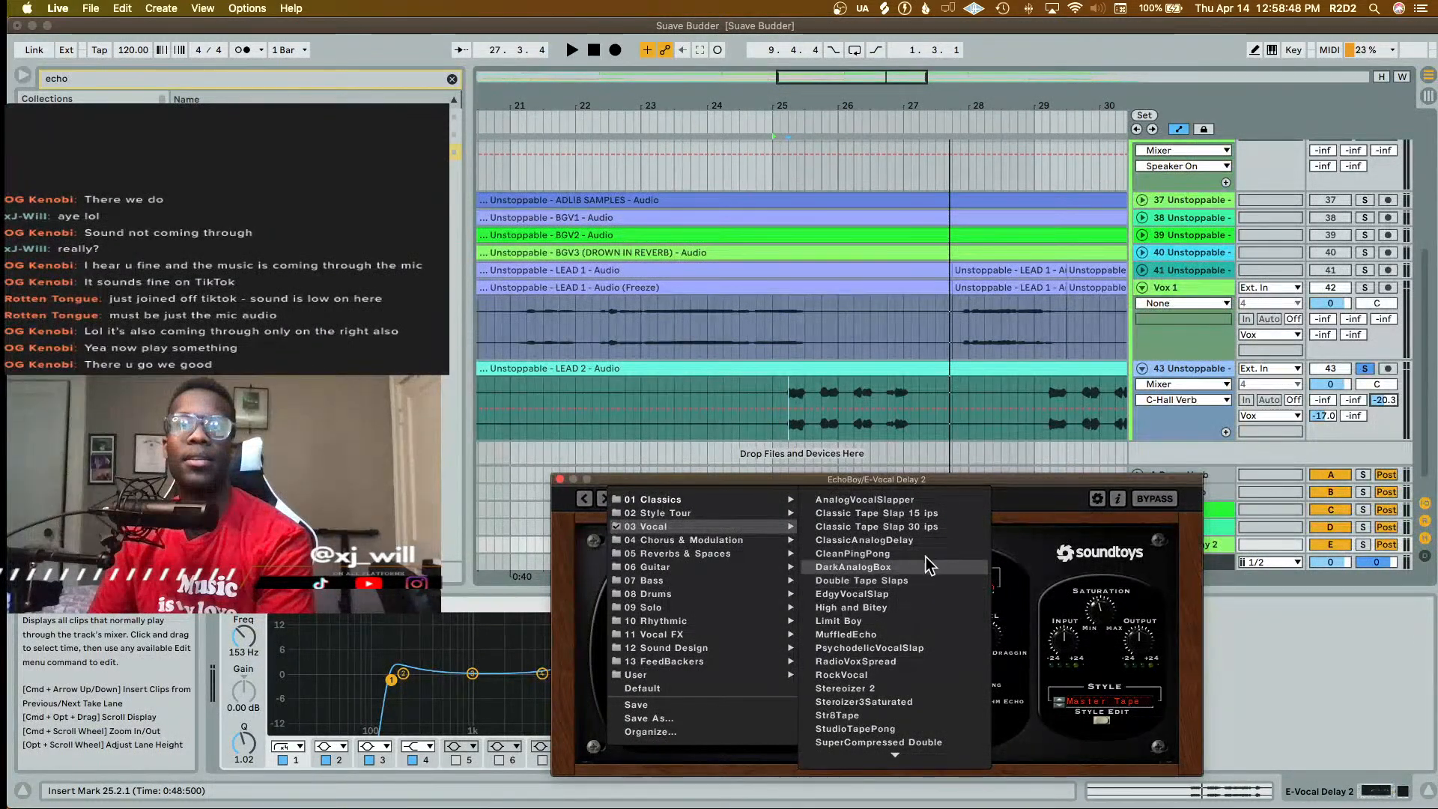
click(917, 662)
key(space)
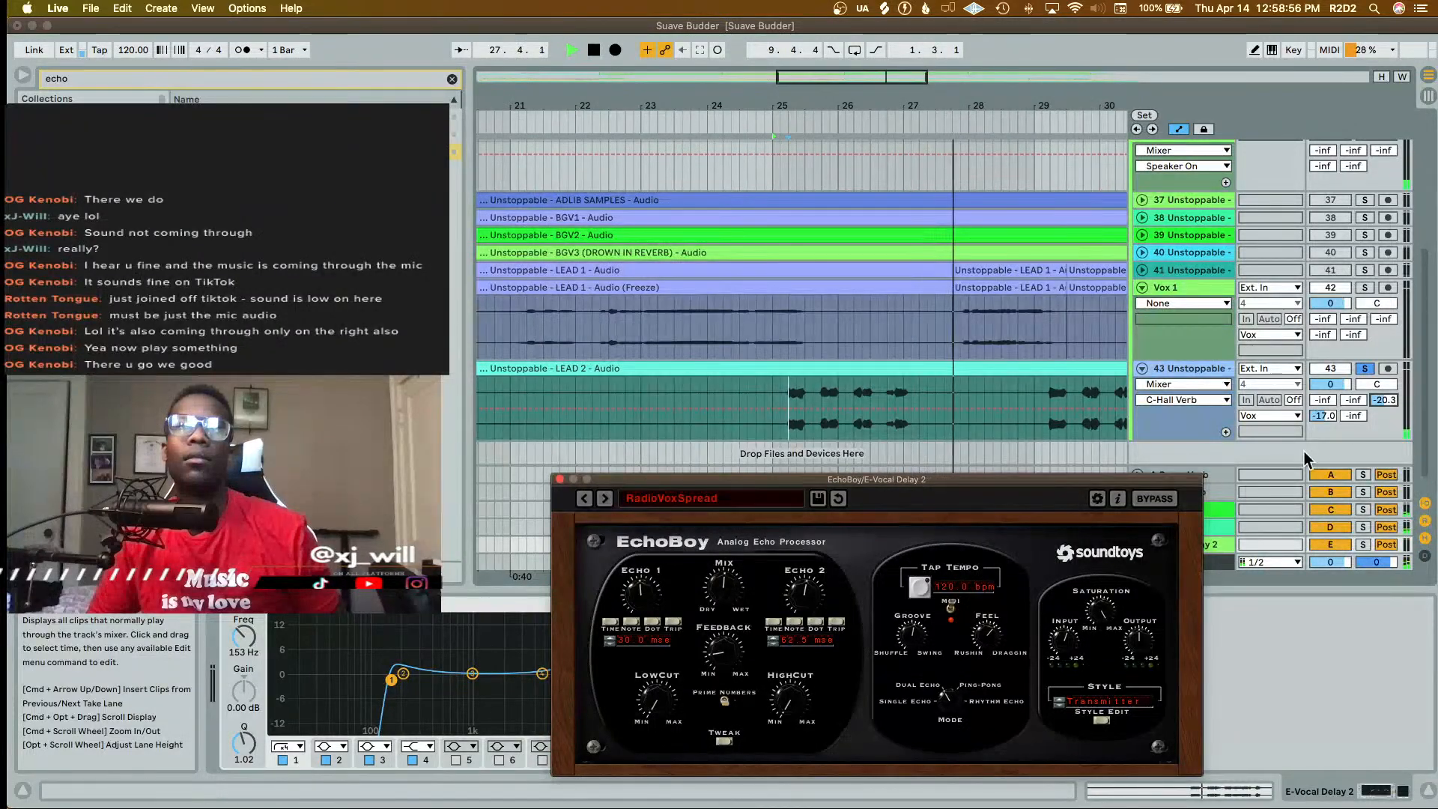
key(space)
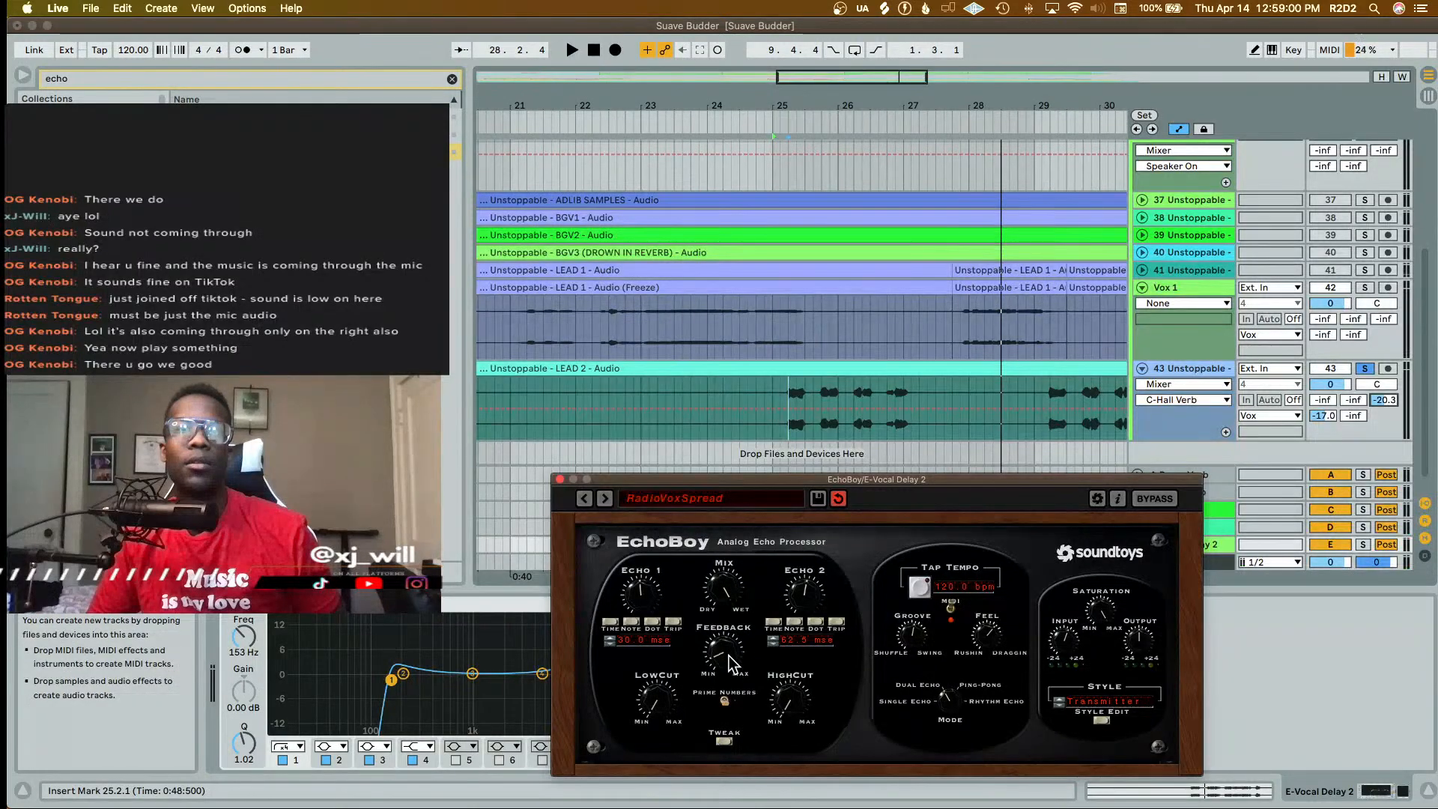
key(space)
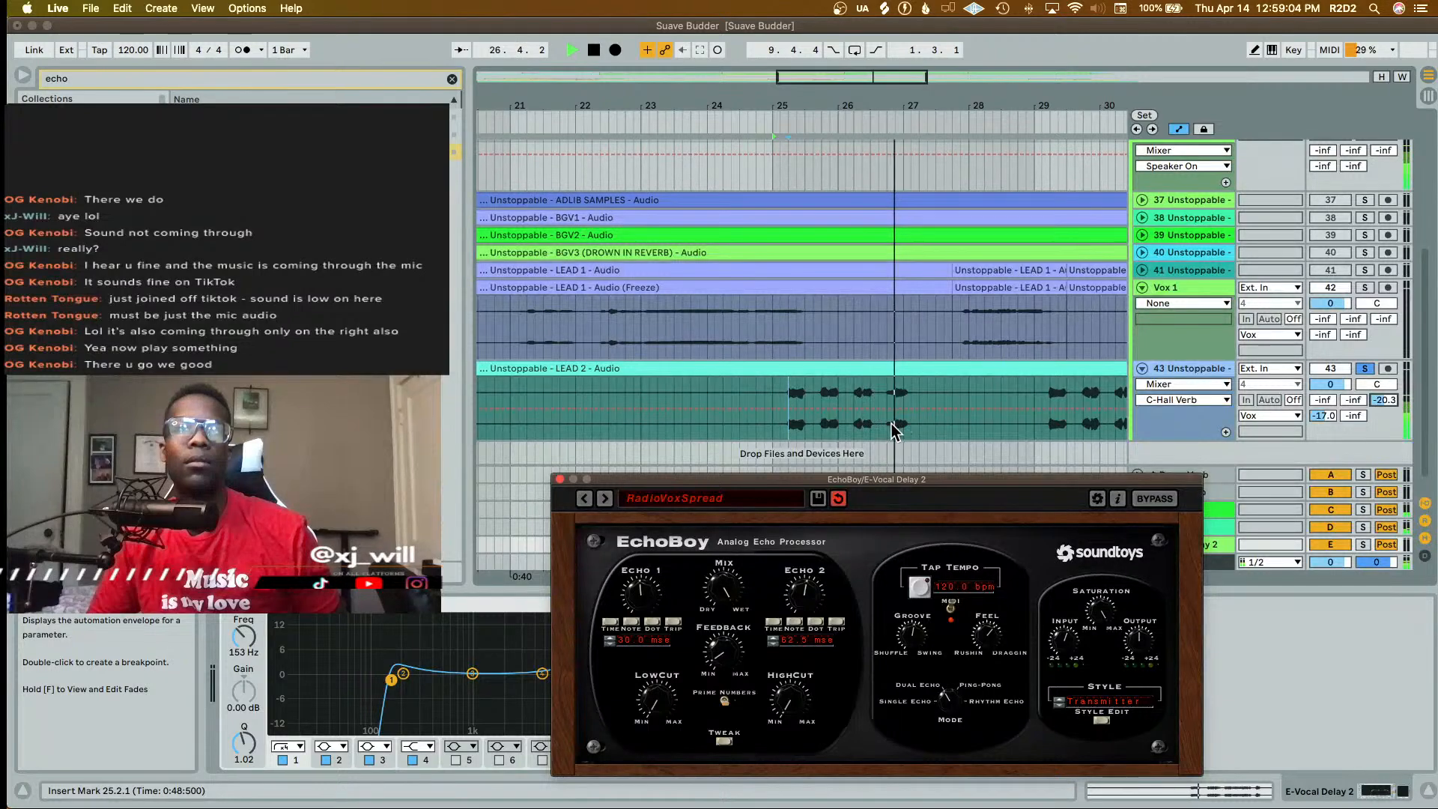
key(space)
- Drop the D-Delay send automation on LEAD 2 to -inf dB from 26.3.3 to about 27.3.1 and audition from 25.1.3
click(1328, 415)
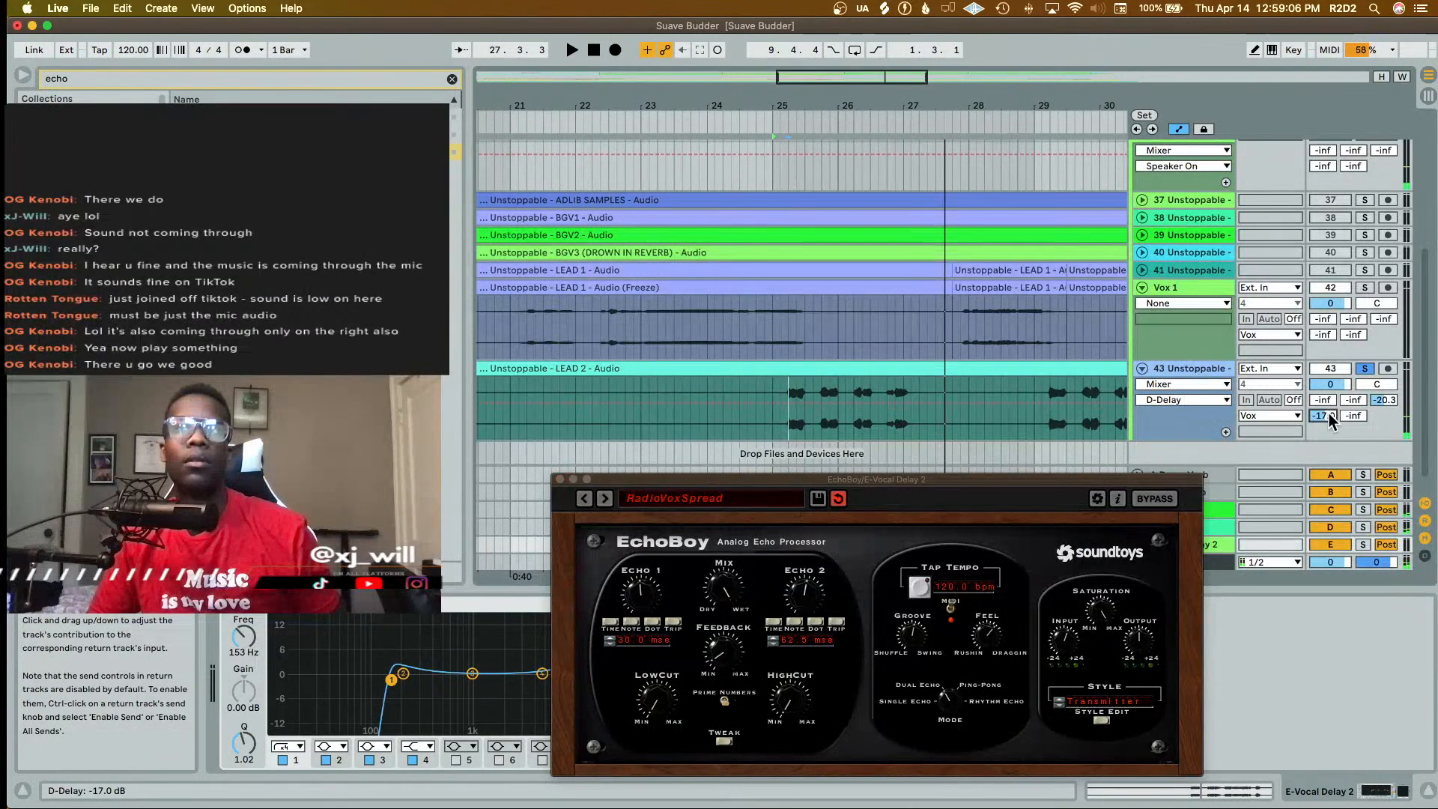
drag(878, 419, 911, 440)
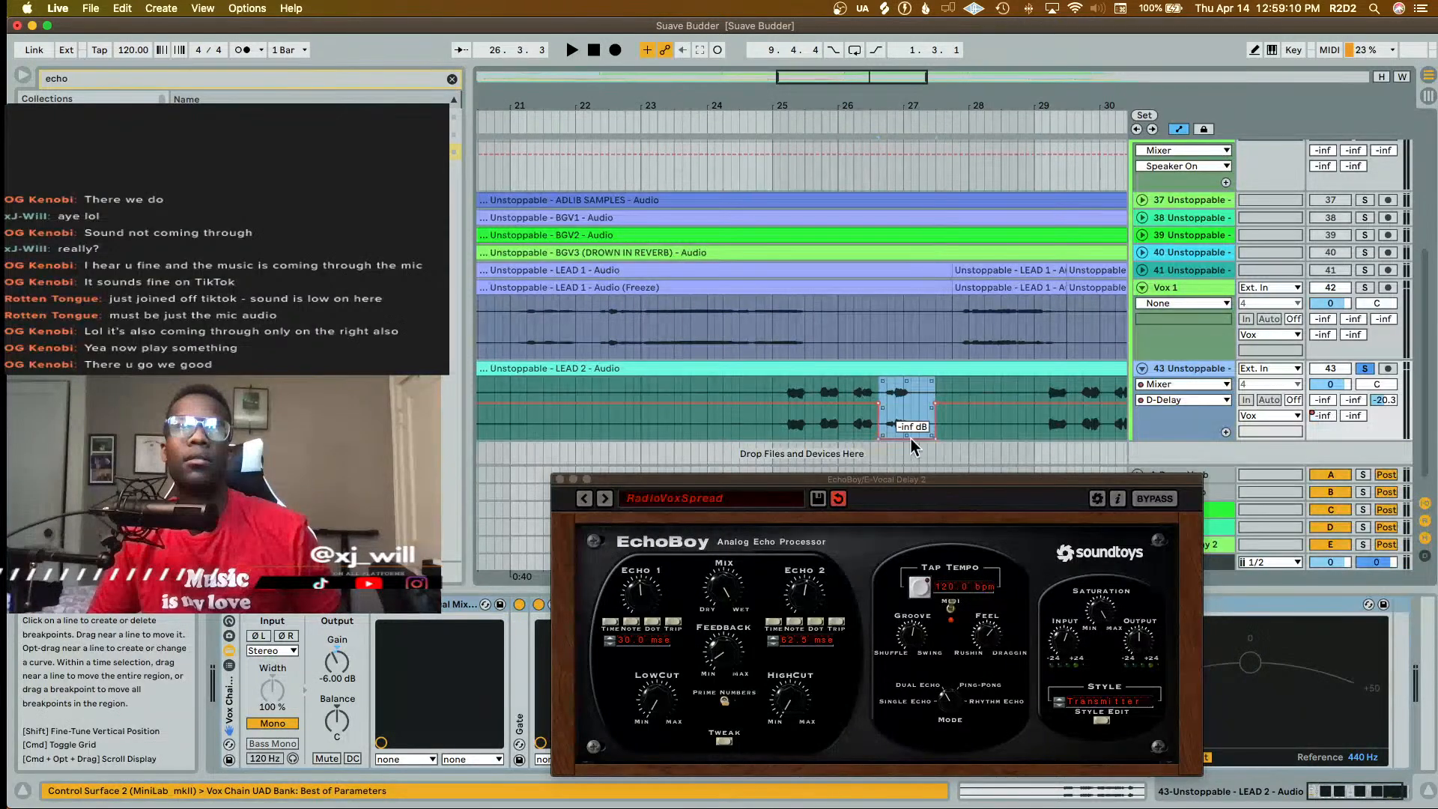
click(781, 431)
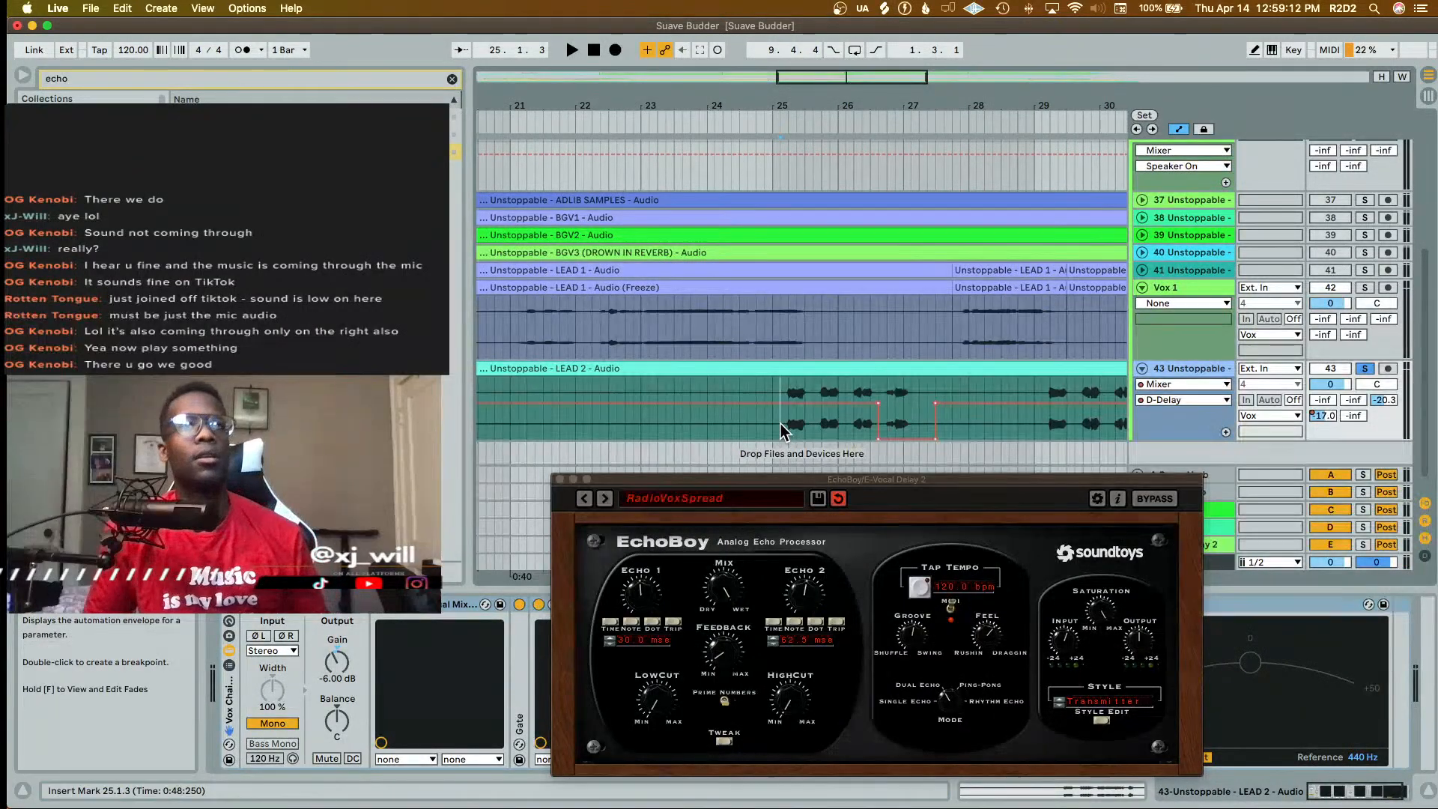
key(space)
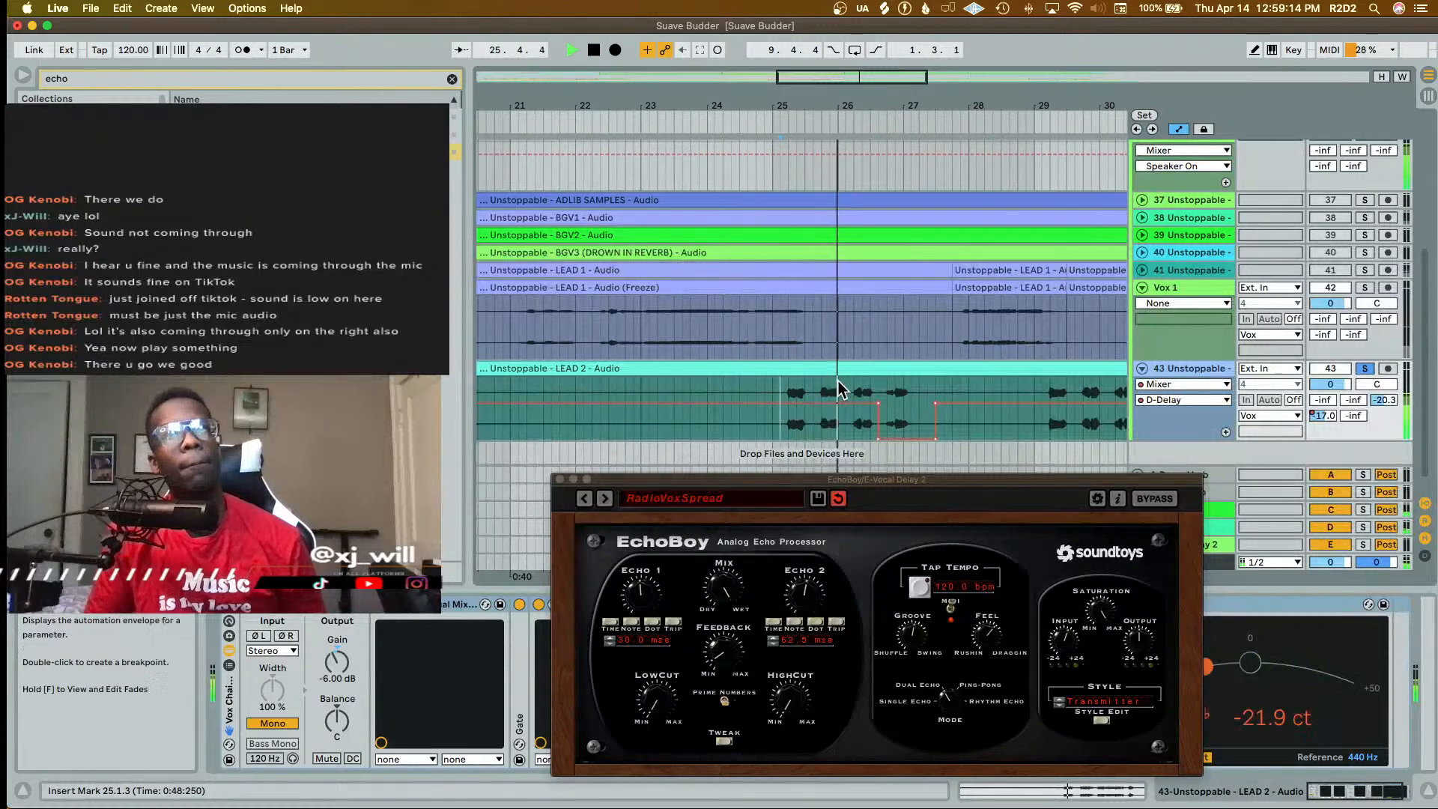
click(561, 479)
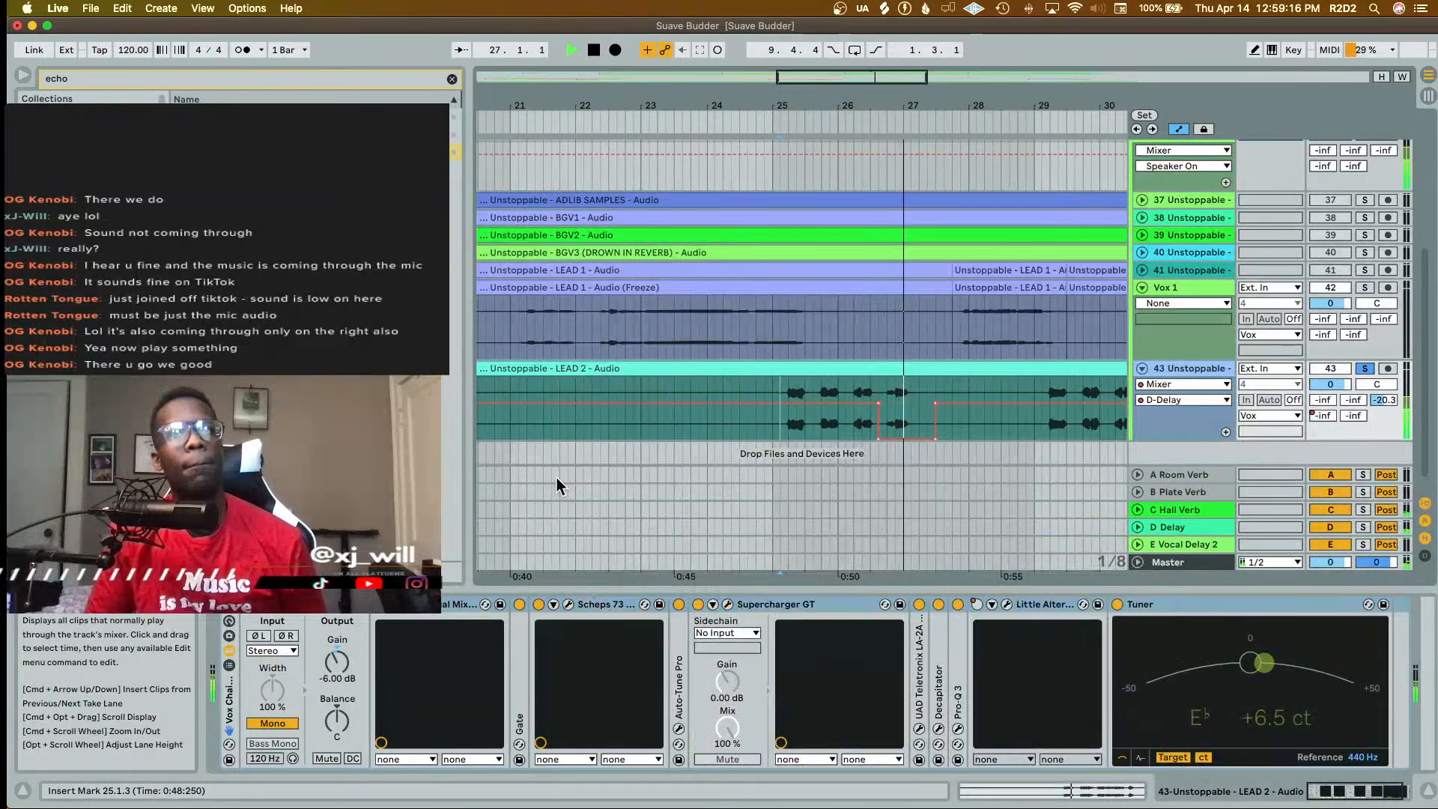
key(space)
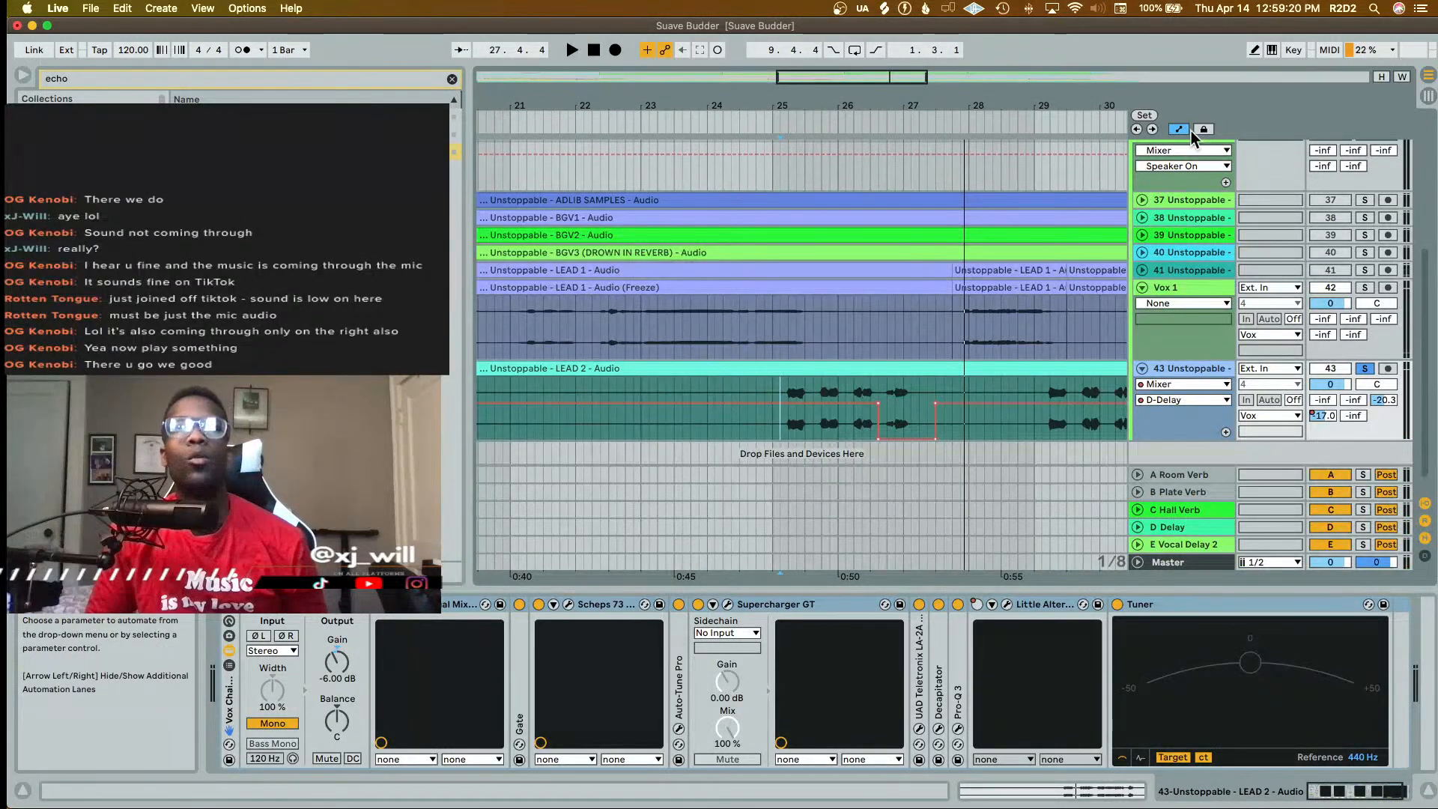
- Take LEAD 2 out of solo and audition it together with the rest of the mix
click(1366, 367)
key(space)
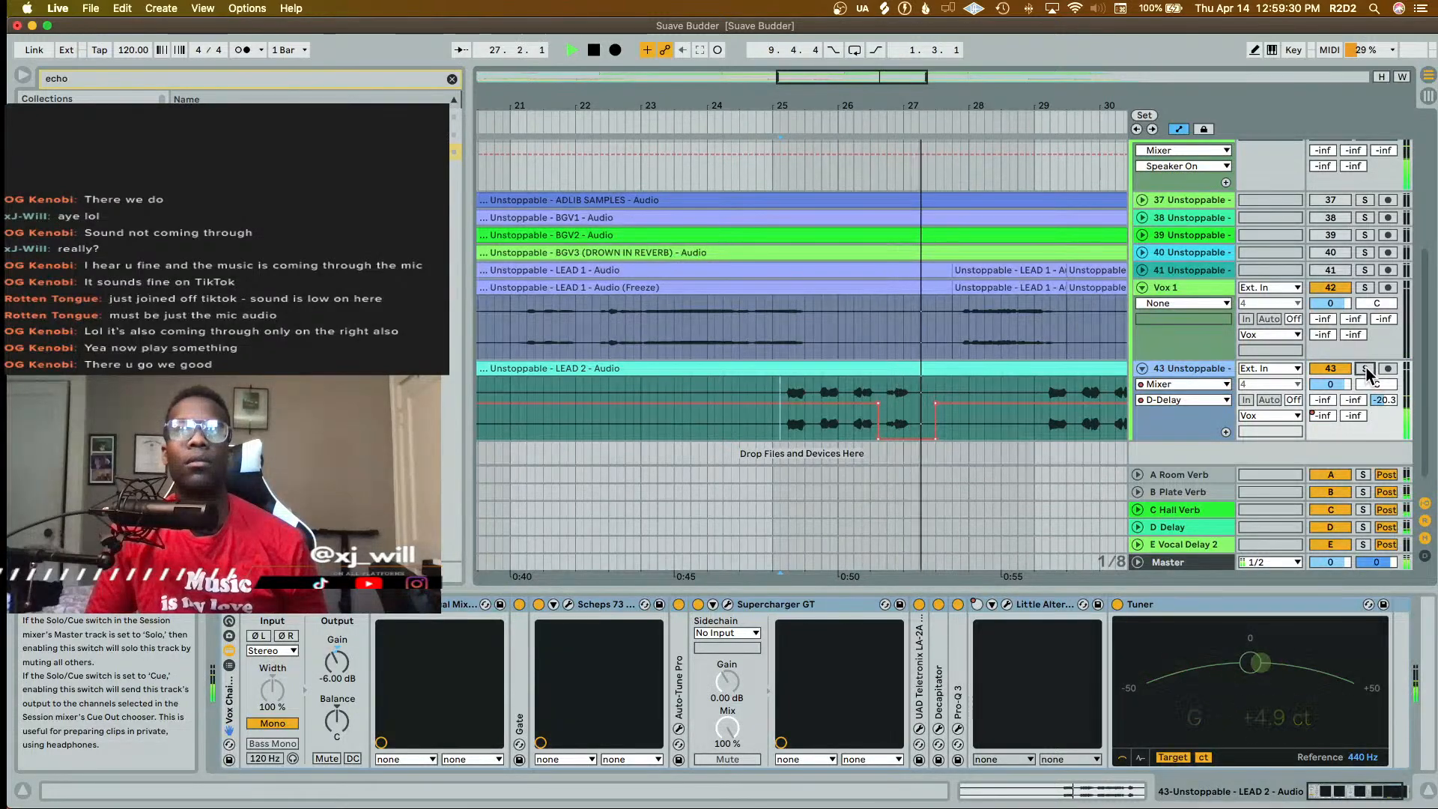
key(space)
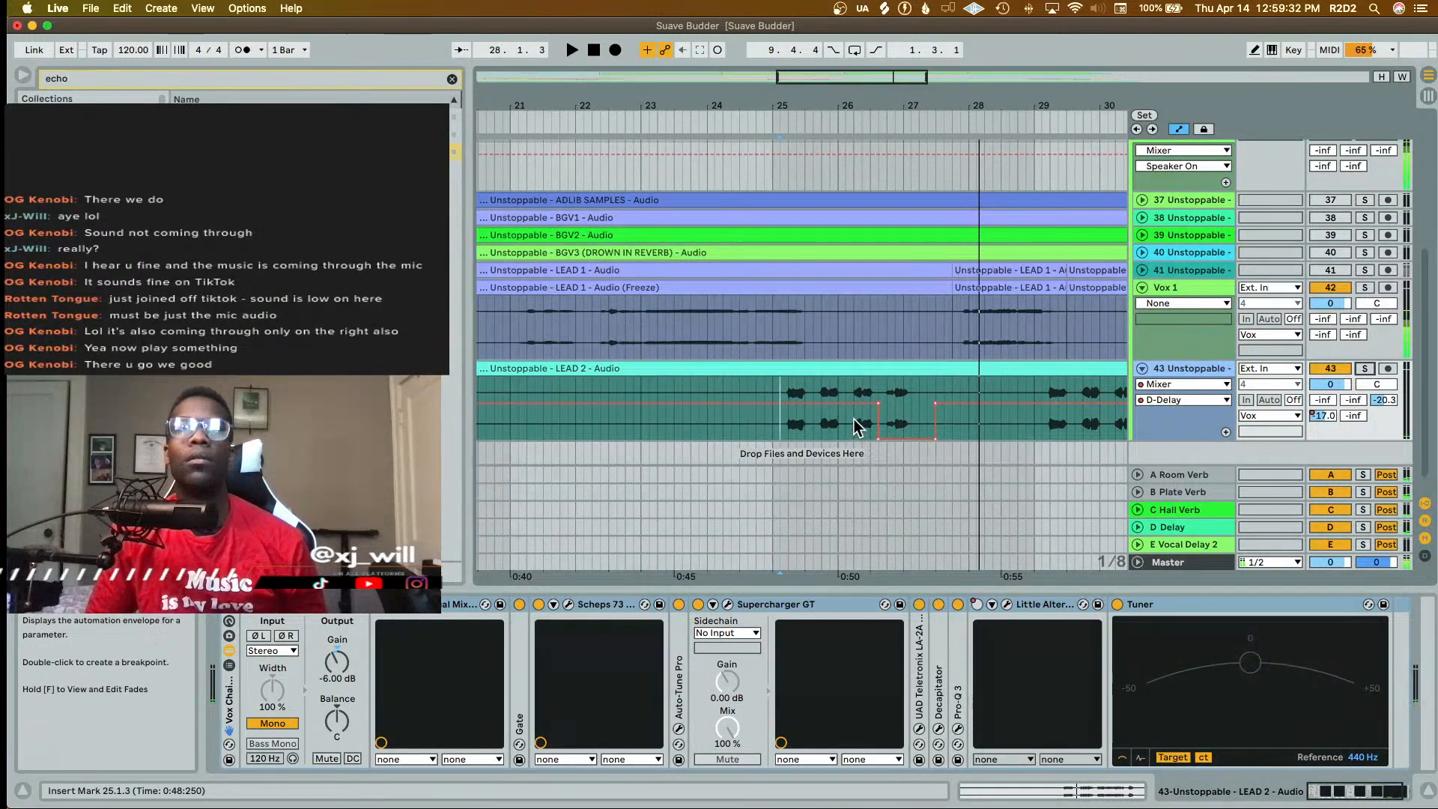
- Raise the D-Delay send automation on LEAD 2 ahead of the -inf dB section and audition the change
drag(852, 412, 859, 412)
key(space)
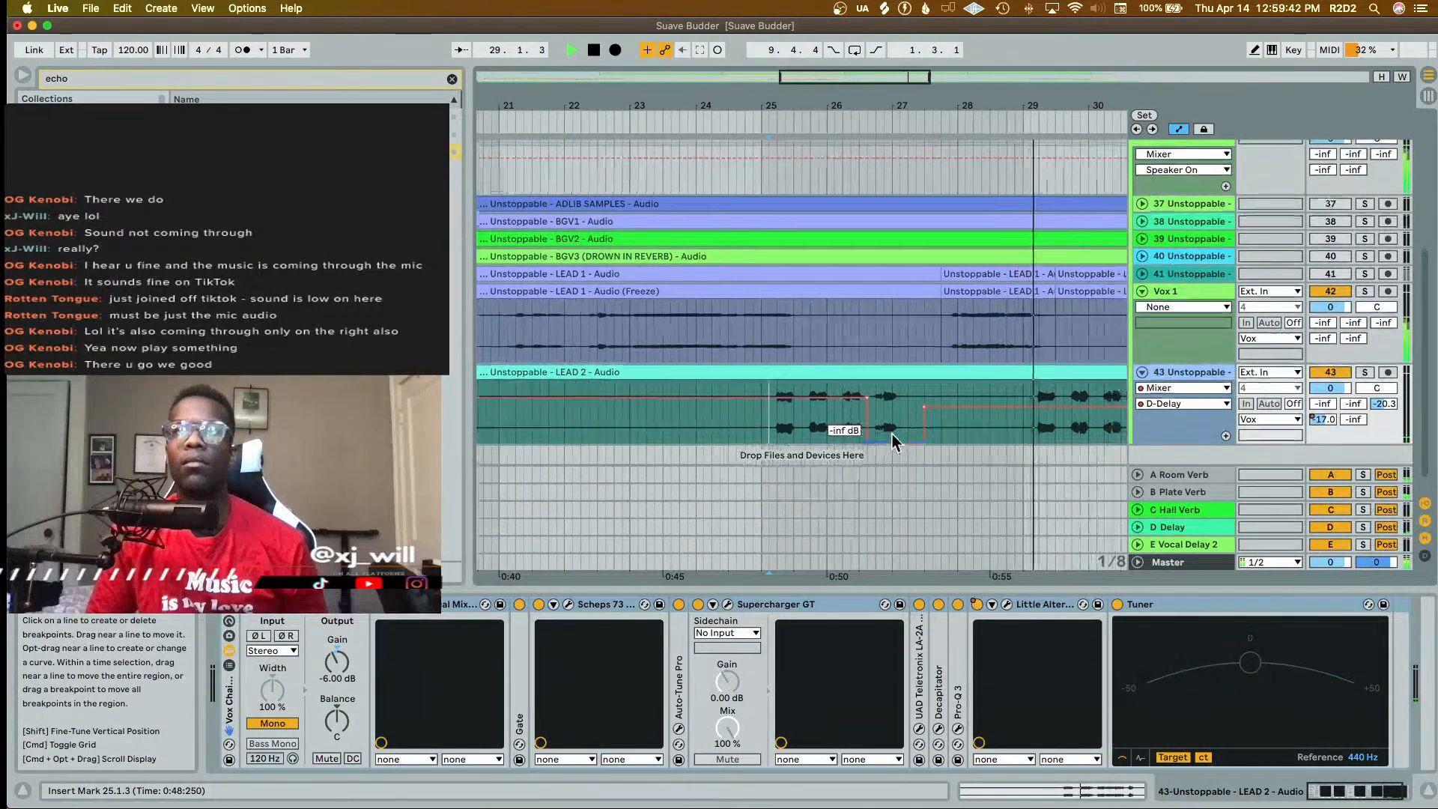
- Audition Vox 1 in solo from 27.4.1 and lower its B-Plate Verb send to -19.7 dB
key(space)
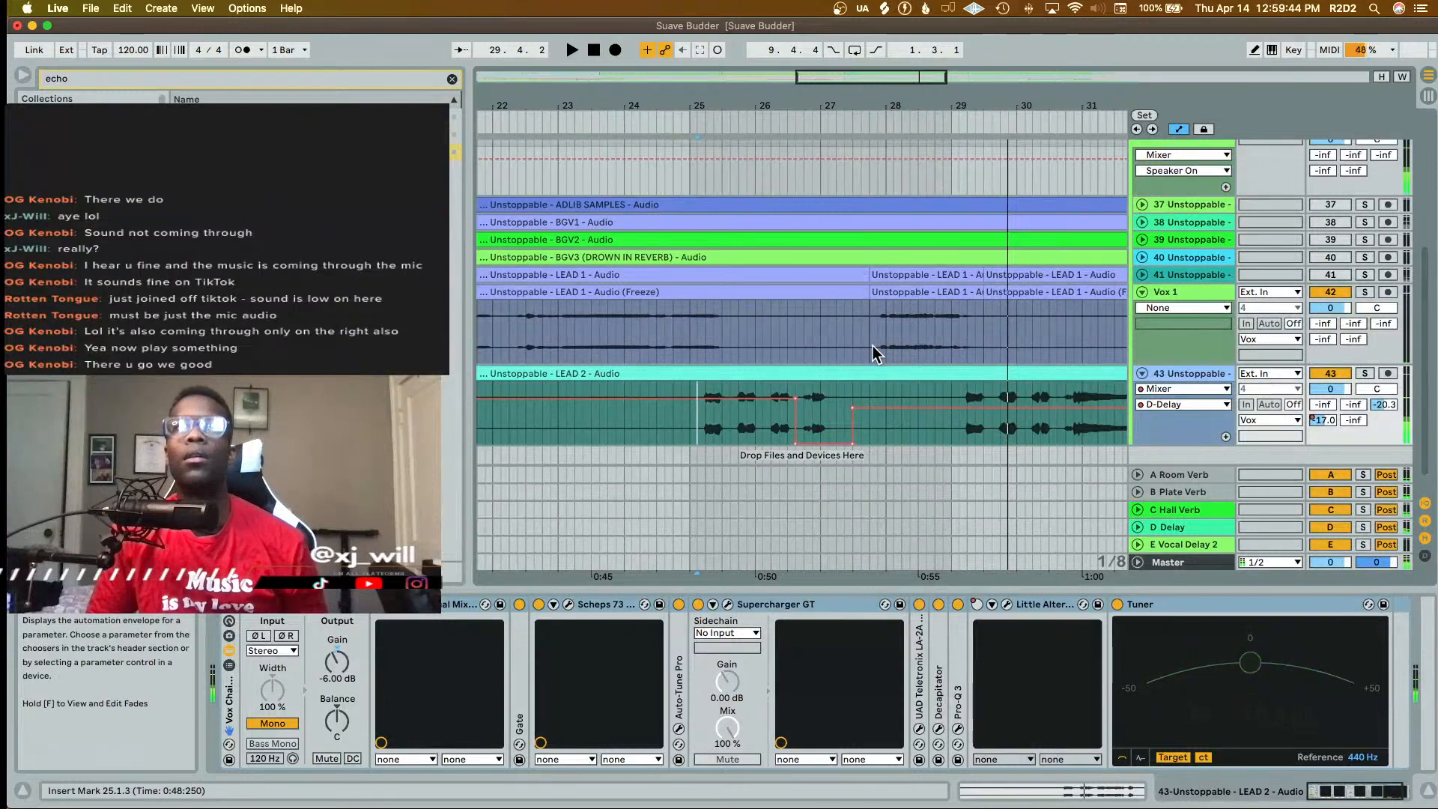
click(876, 344)
click(1364, 291)
key(space)
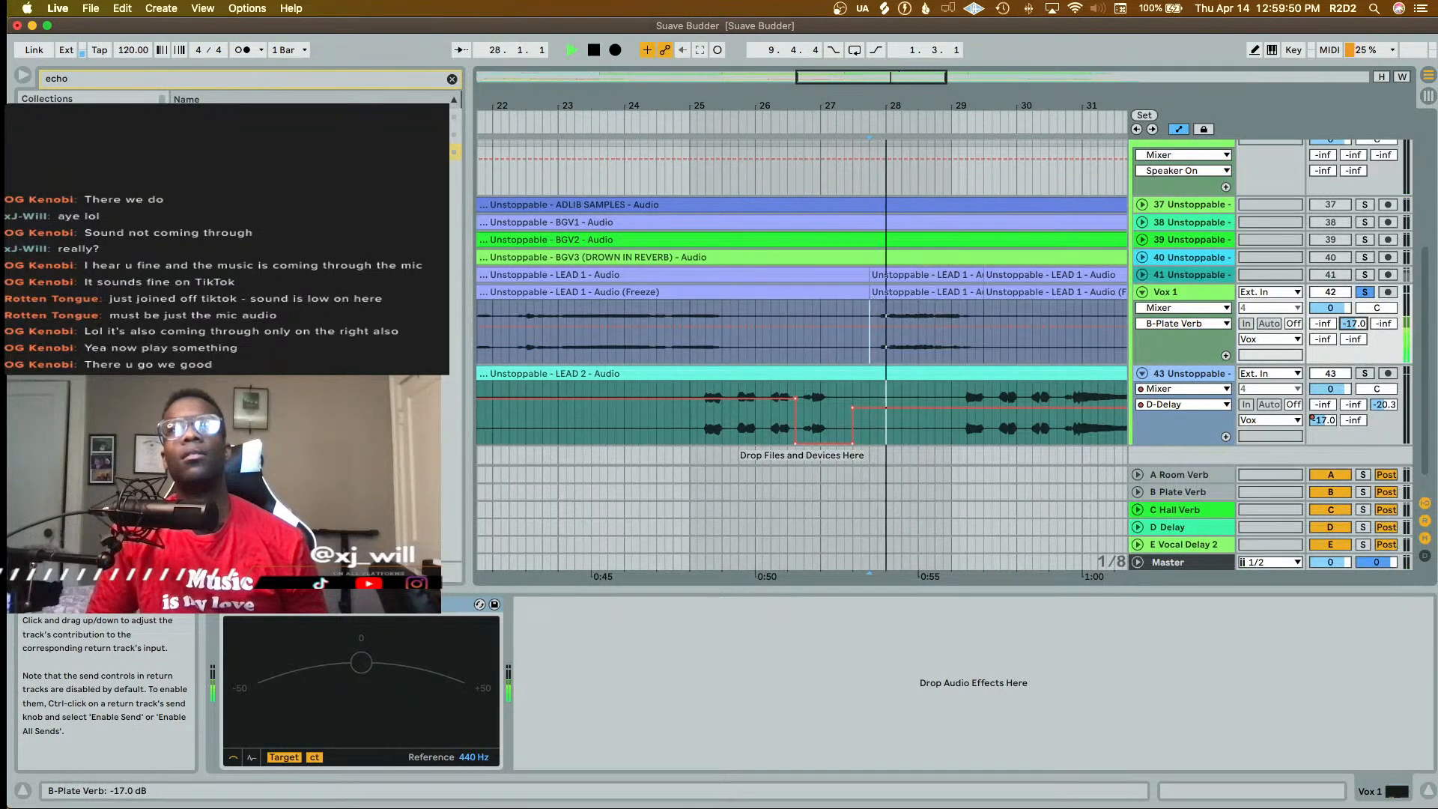
drag(1354, 324, 1354, 332)
key(space)
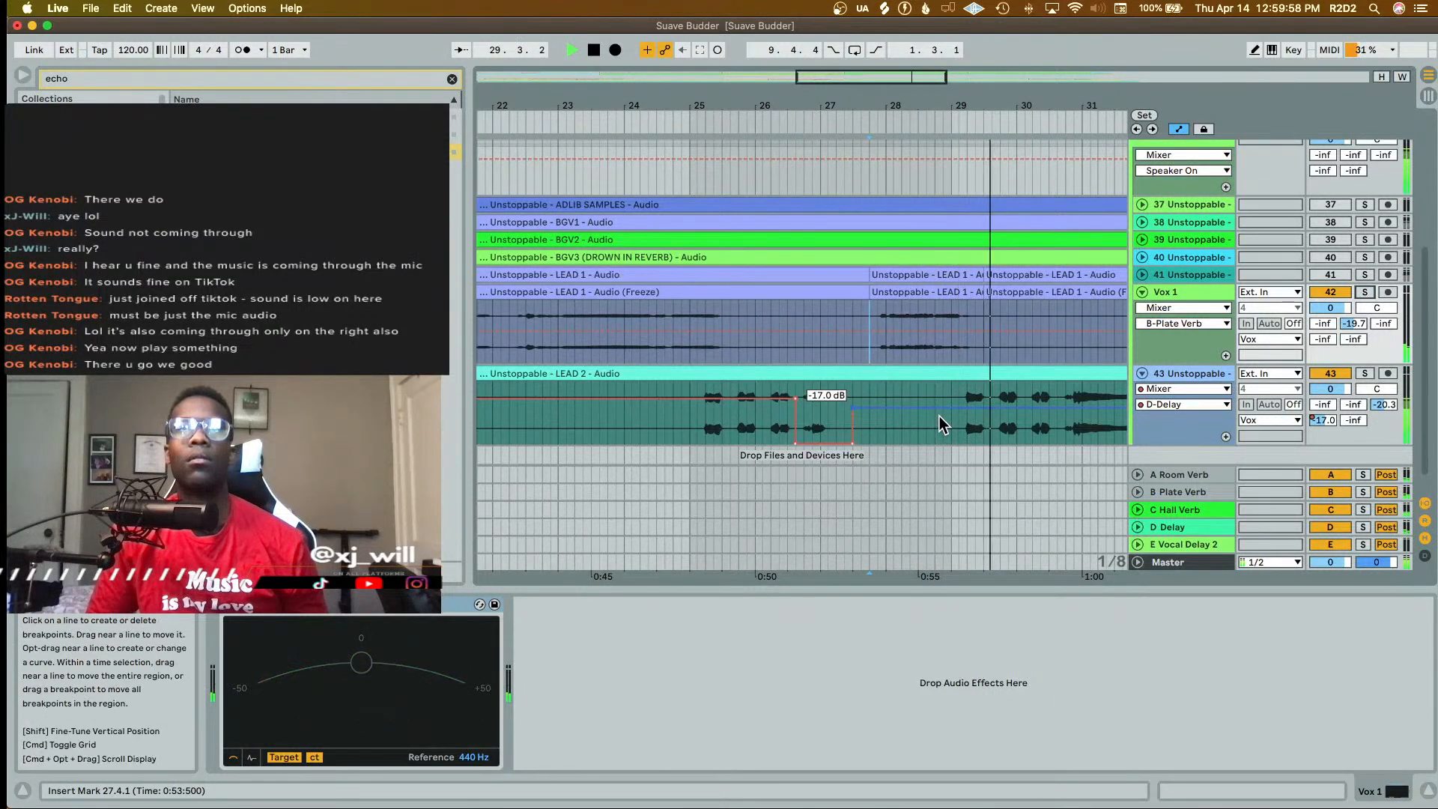
- Raise LEAD 2's D-Delay send automation after the -inf dB section to -12.0 dB and audition the following bars
click(852, 408)
drag(939, 408, 939, 408)
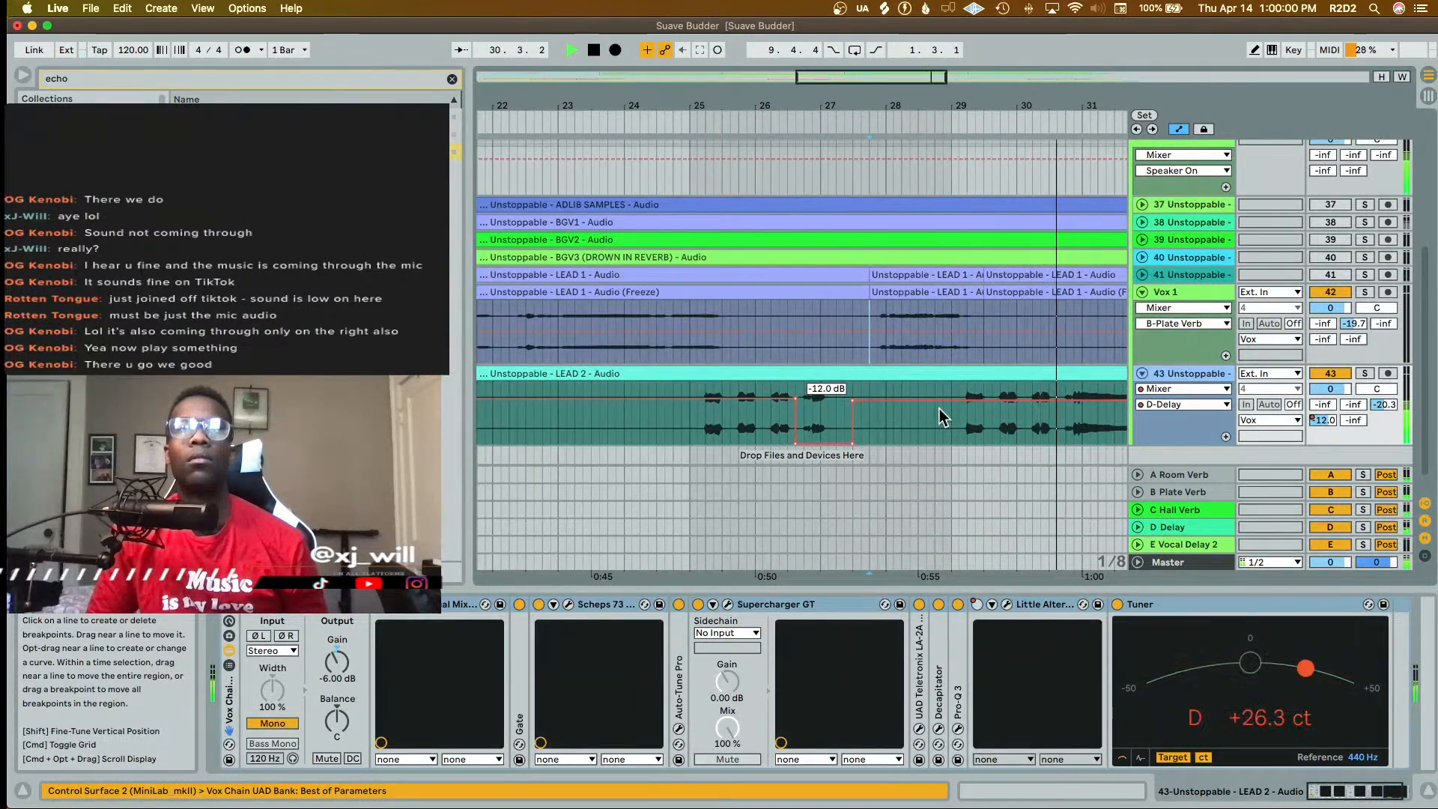
scroll(940, 417, right, 5)
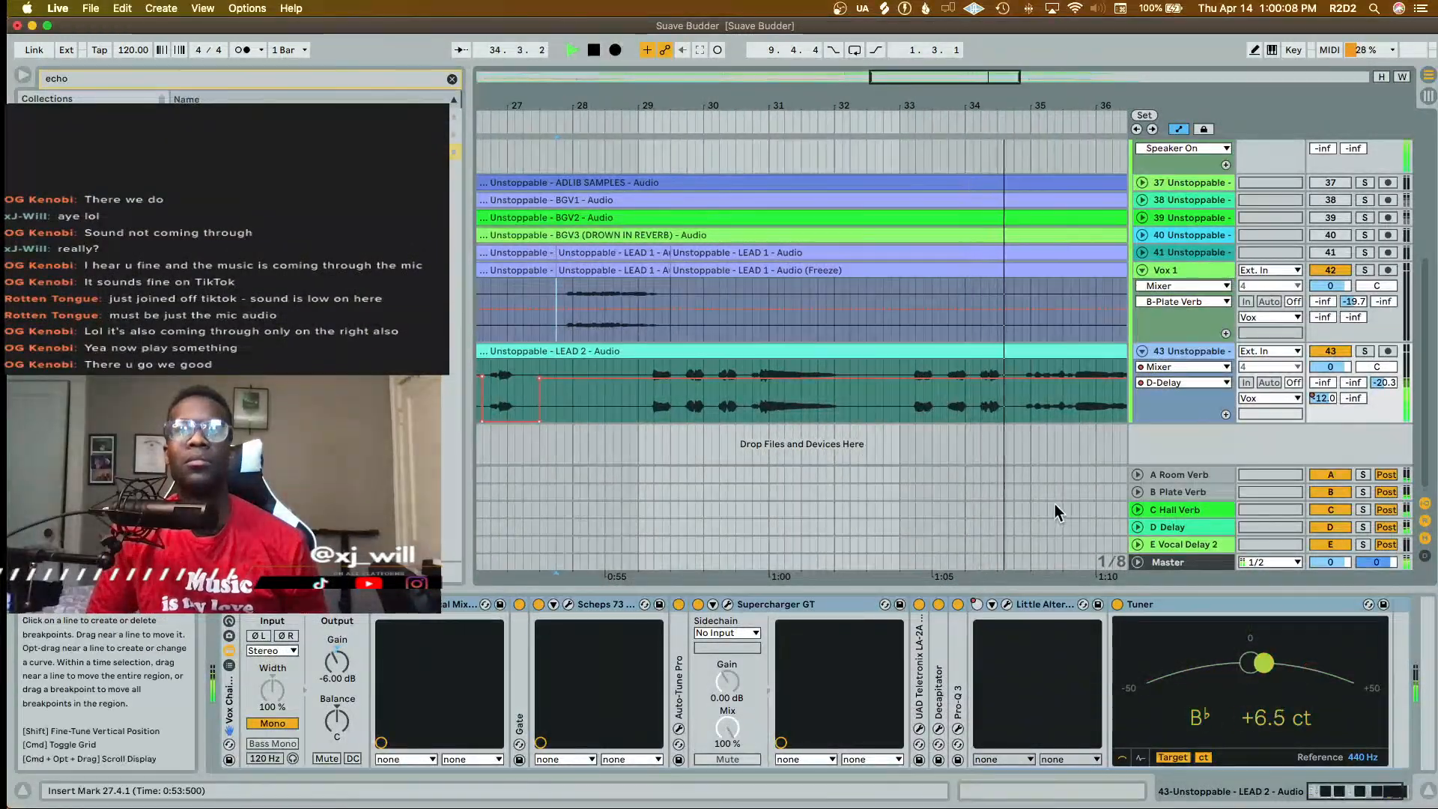
- Show Little AlterBoy's Device On automation on LEAD 2 and delete the whole envelope
scroll(1035, 445, down, 6)
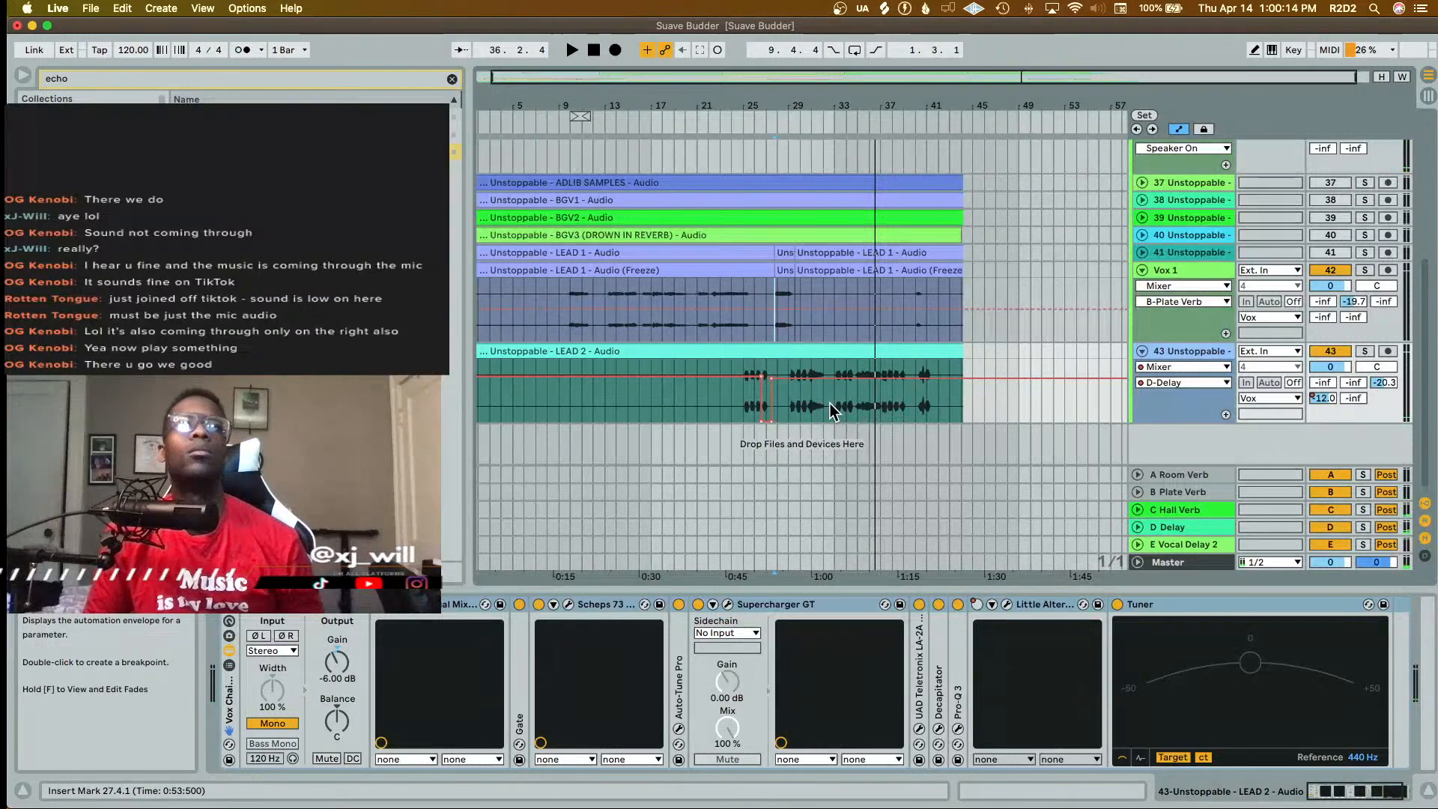
right_click(976, 608)
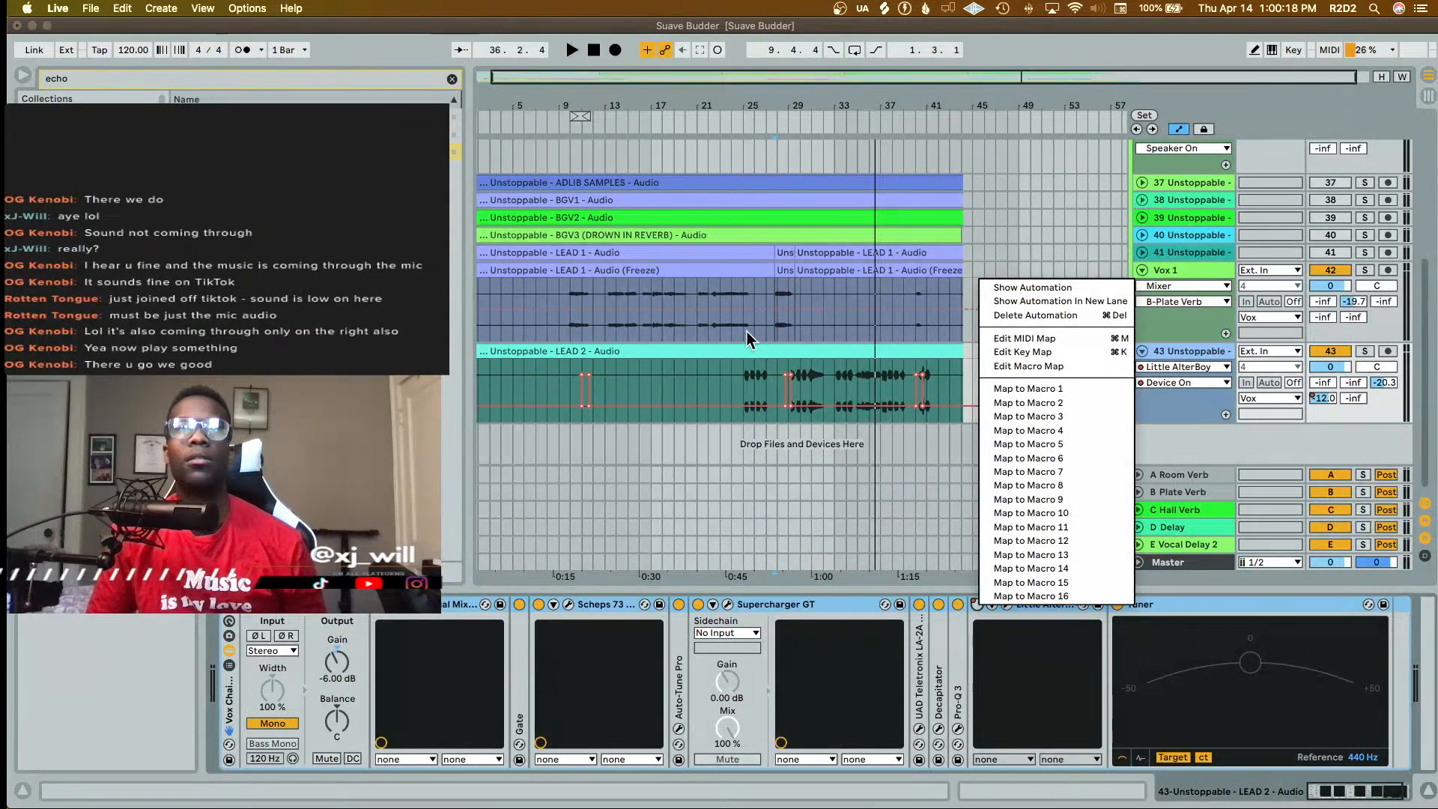
click(827, 370)
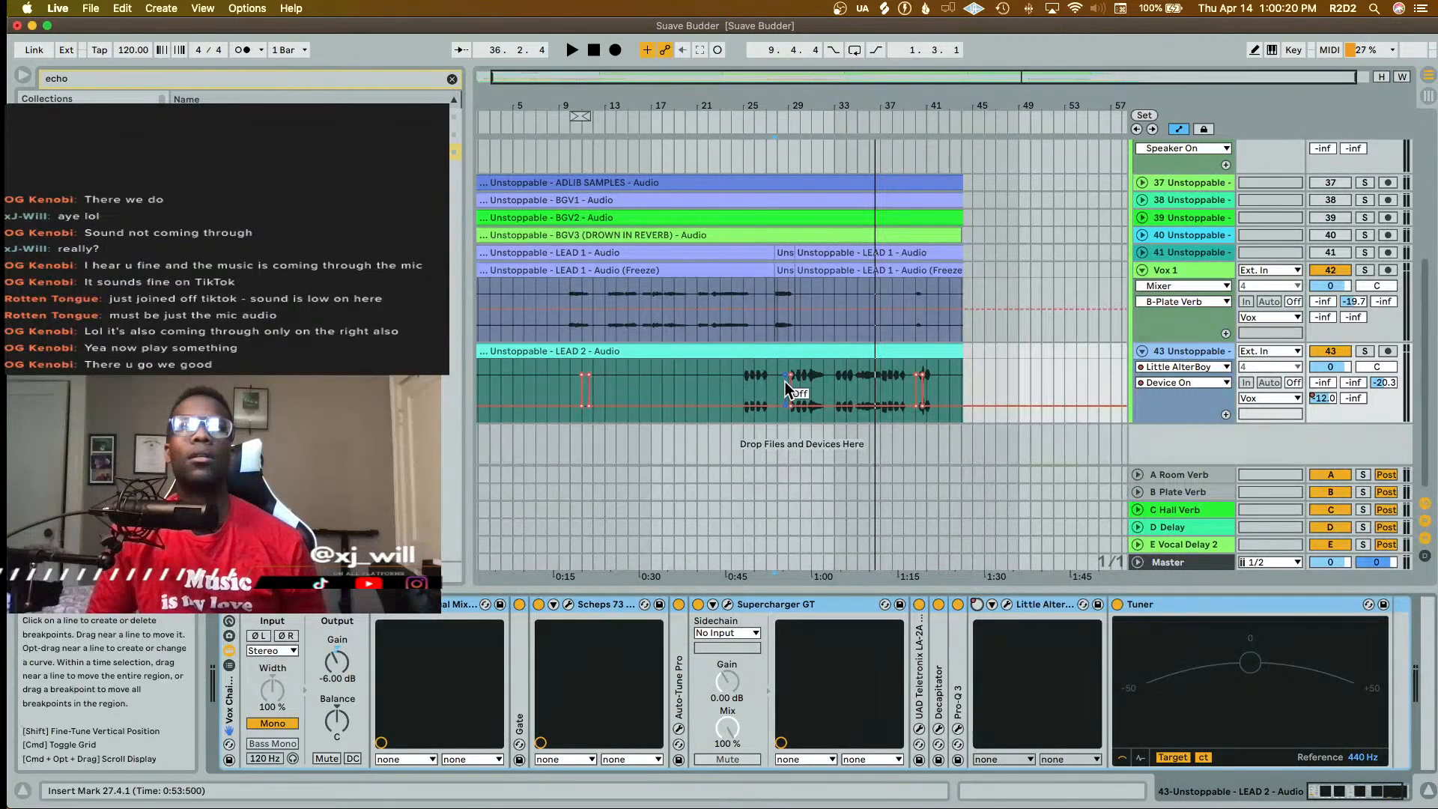
scroll(784, 381, up, 10)
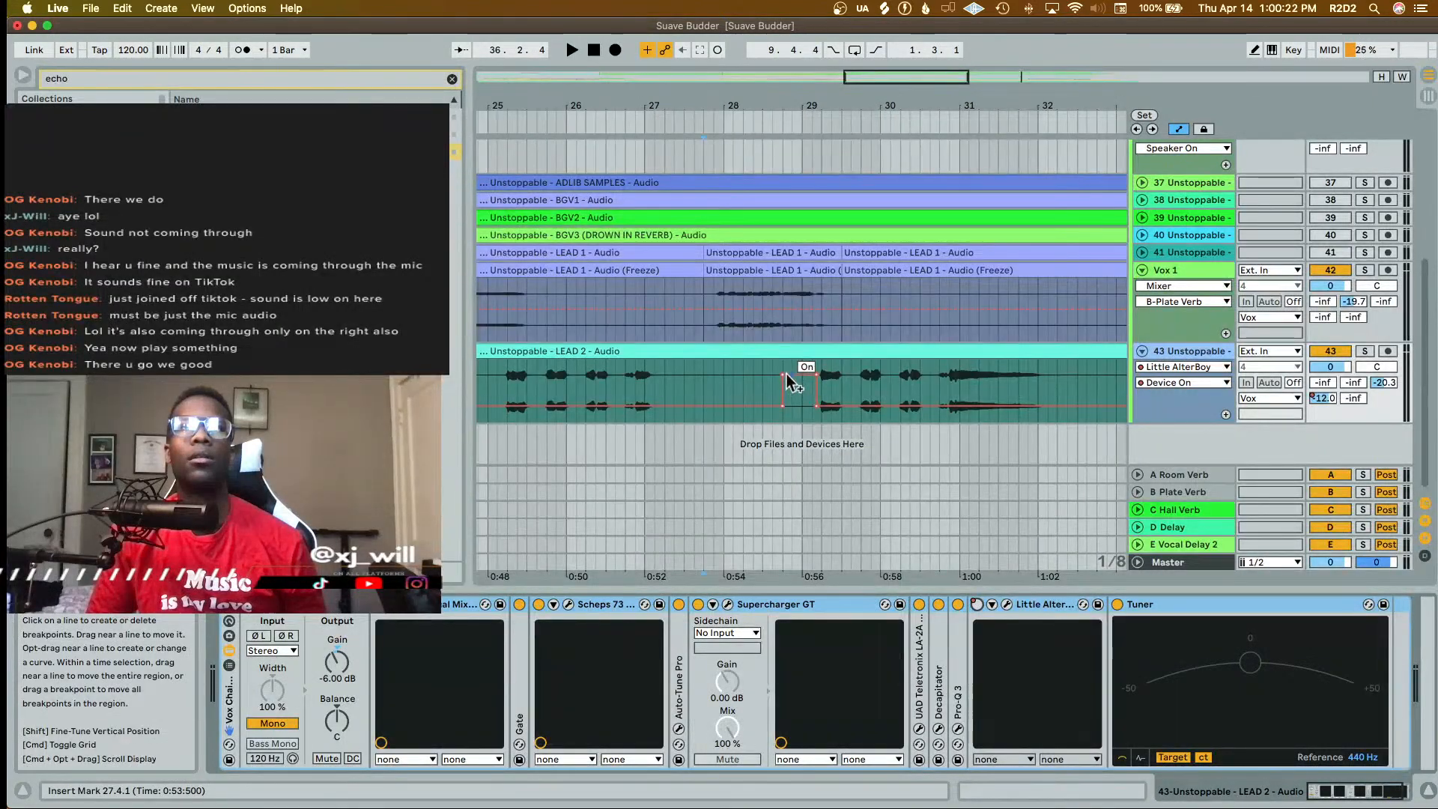
right_click(976, 606)
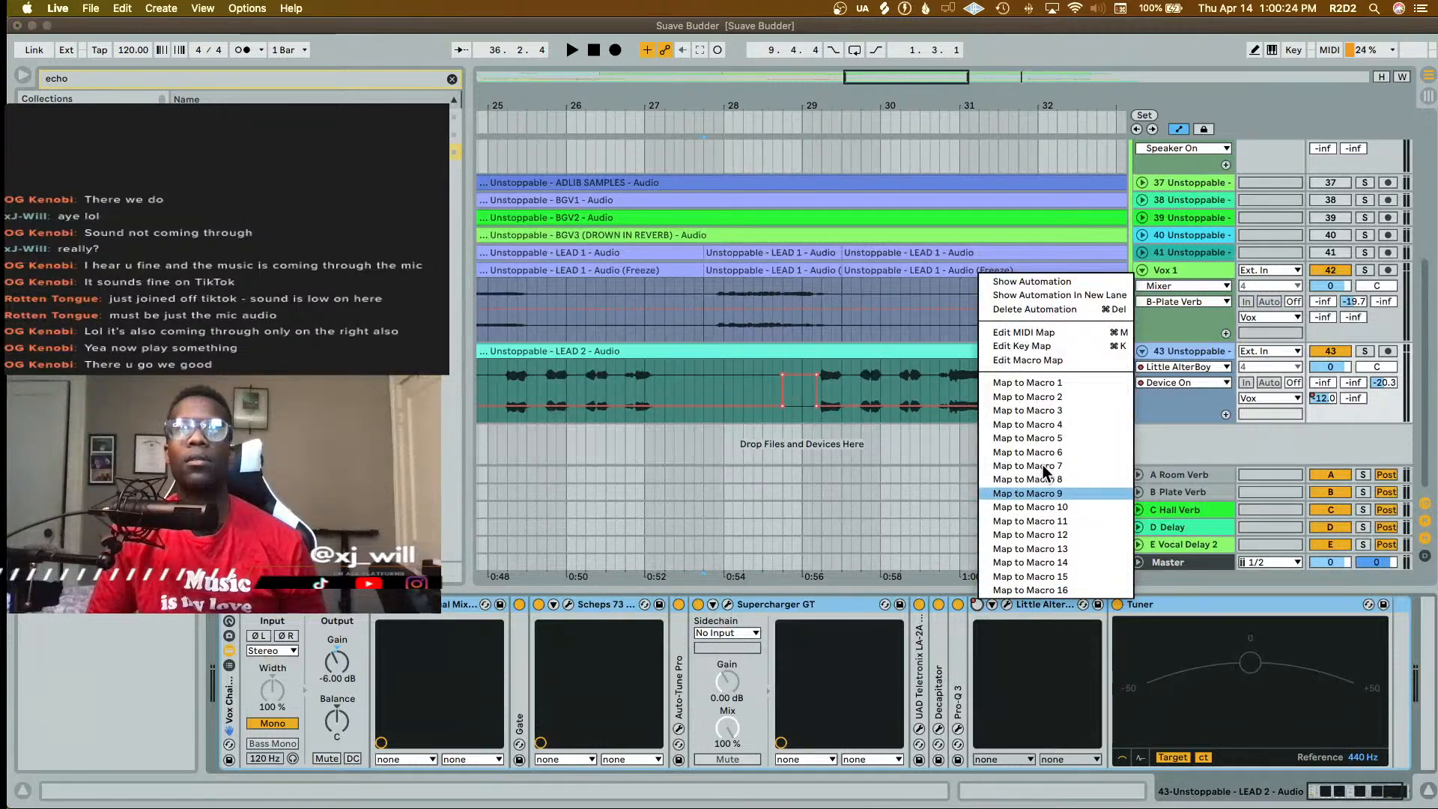
click(1048, 309)
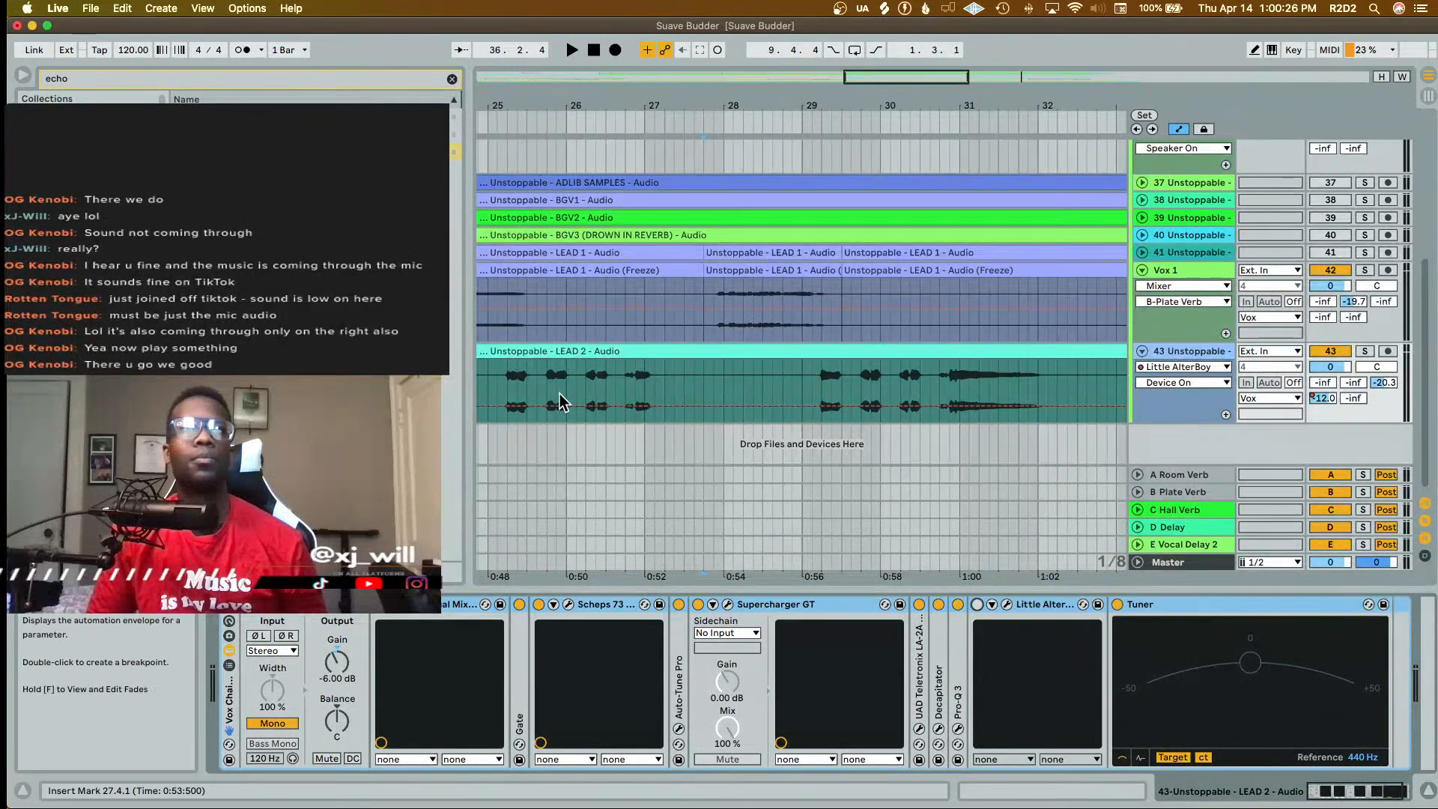
- Audition LEAD 2 in the mix from 25.2.1 and again from 29.2.1
key(space)
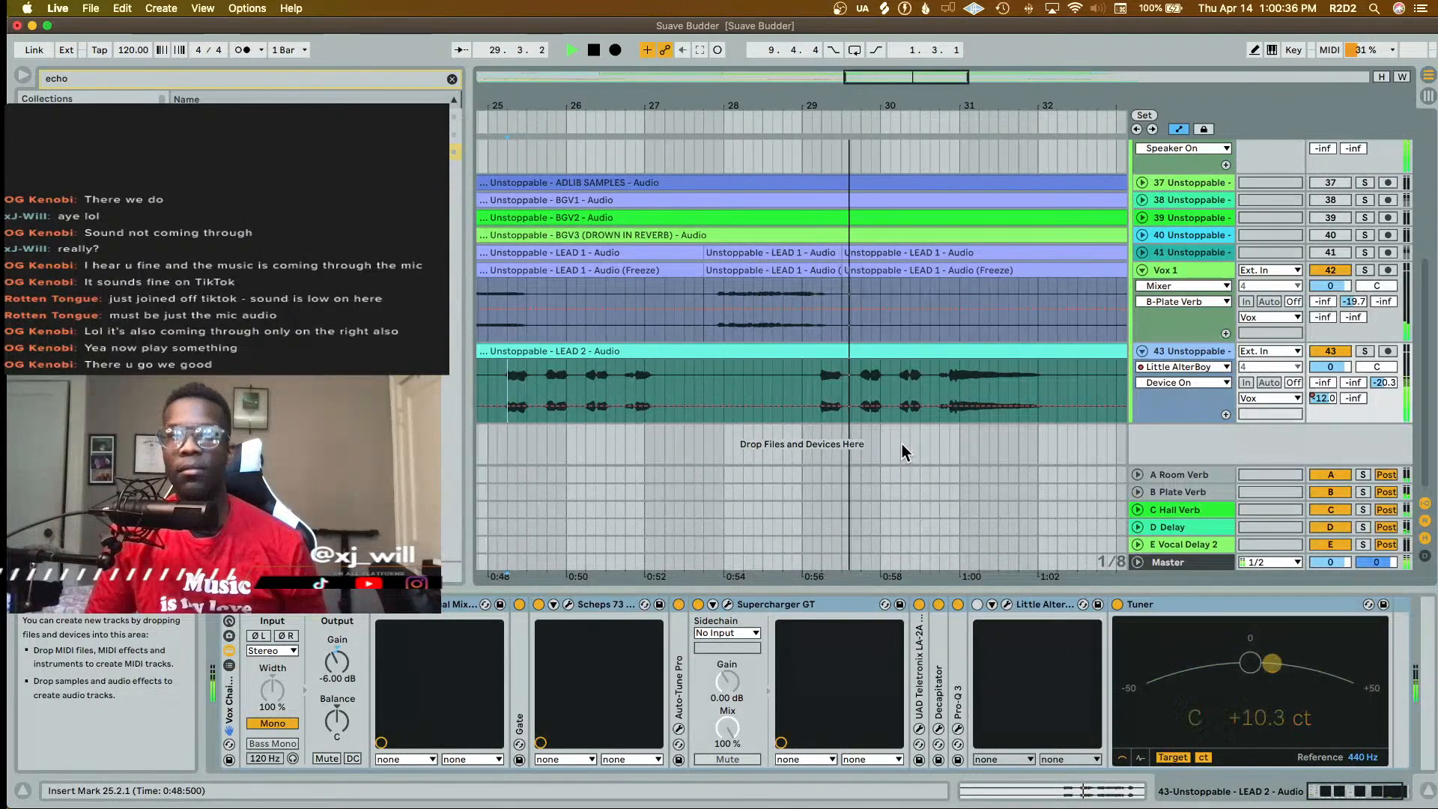
key(space)
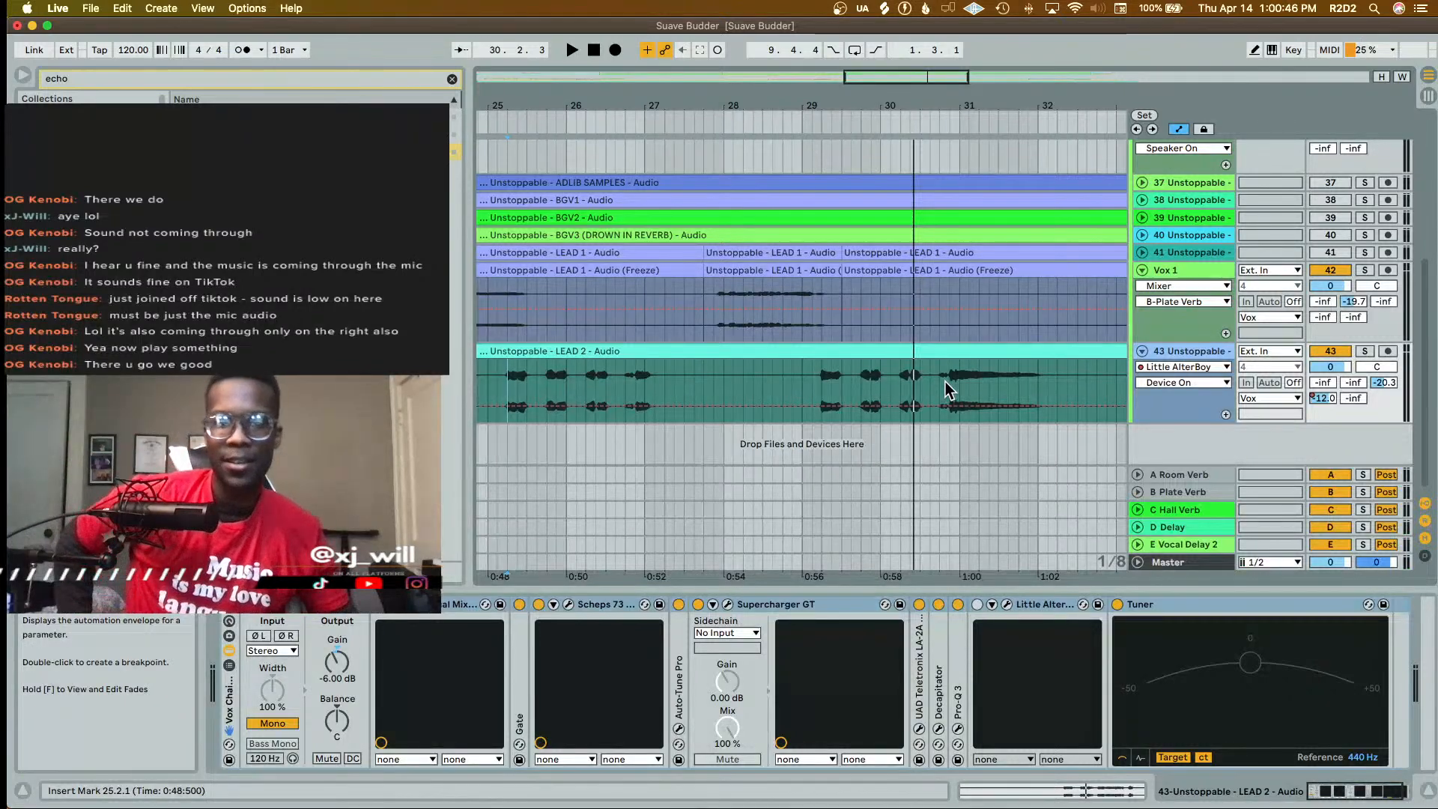
key(space)
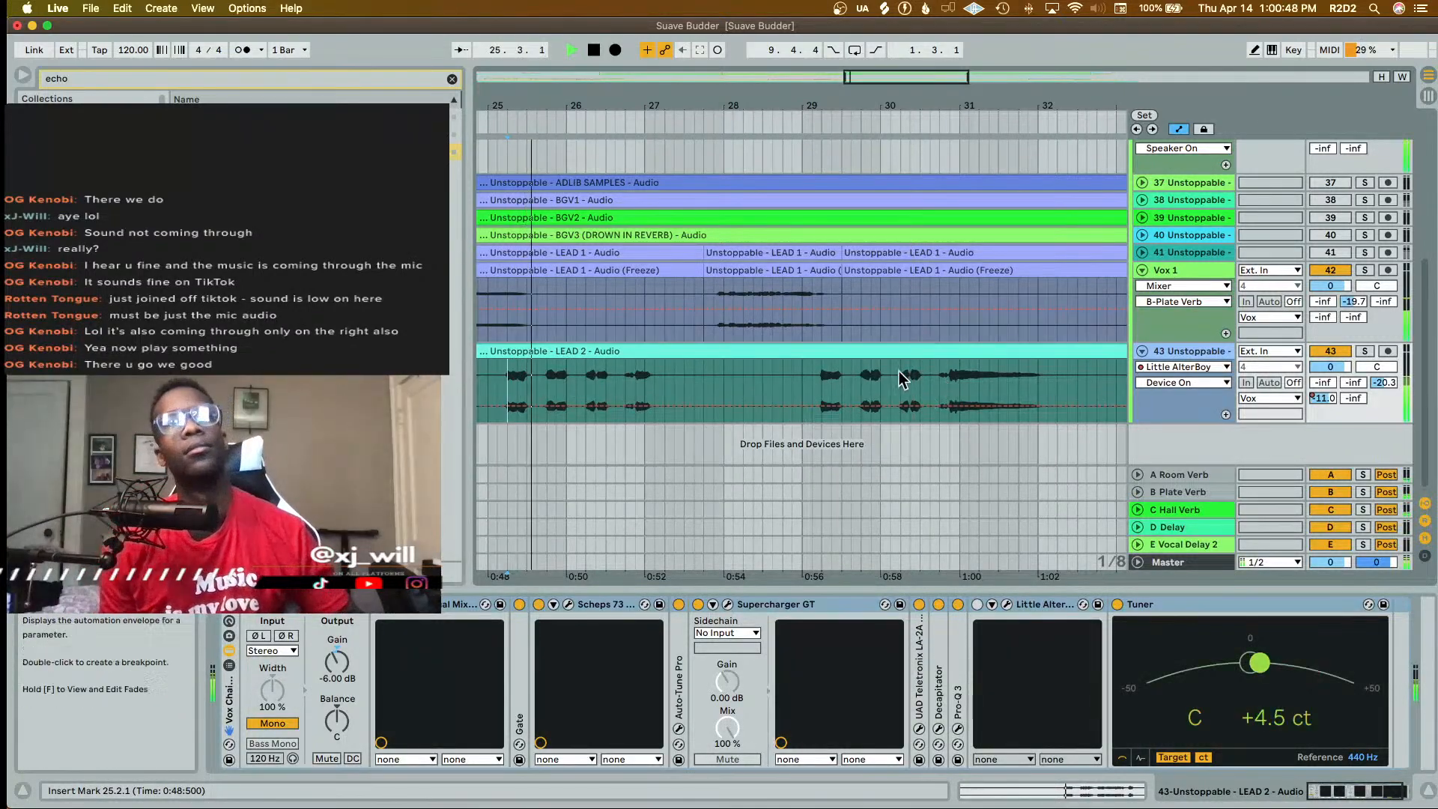
click(821, 384)
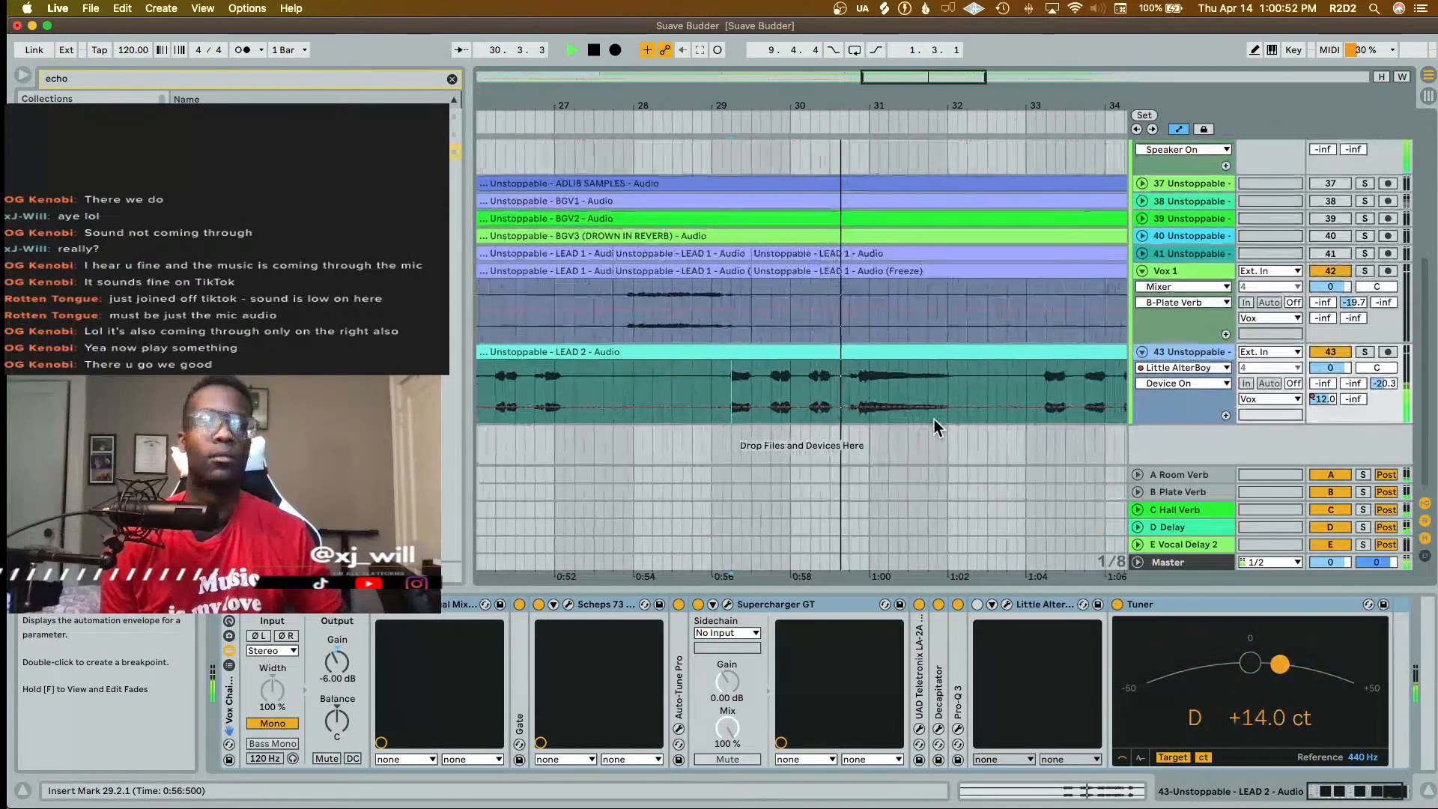
key(space)
- Open the Little AlterBoy plug-in on LEAD 2 and leave the device switched off
click(977, 604)
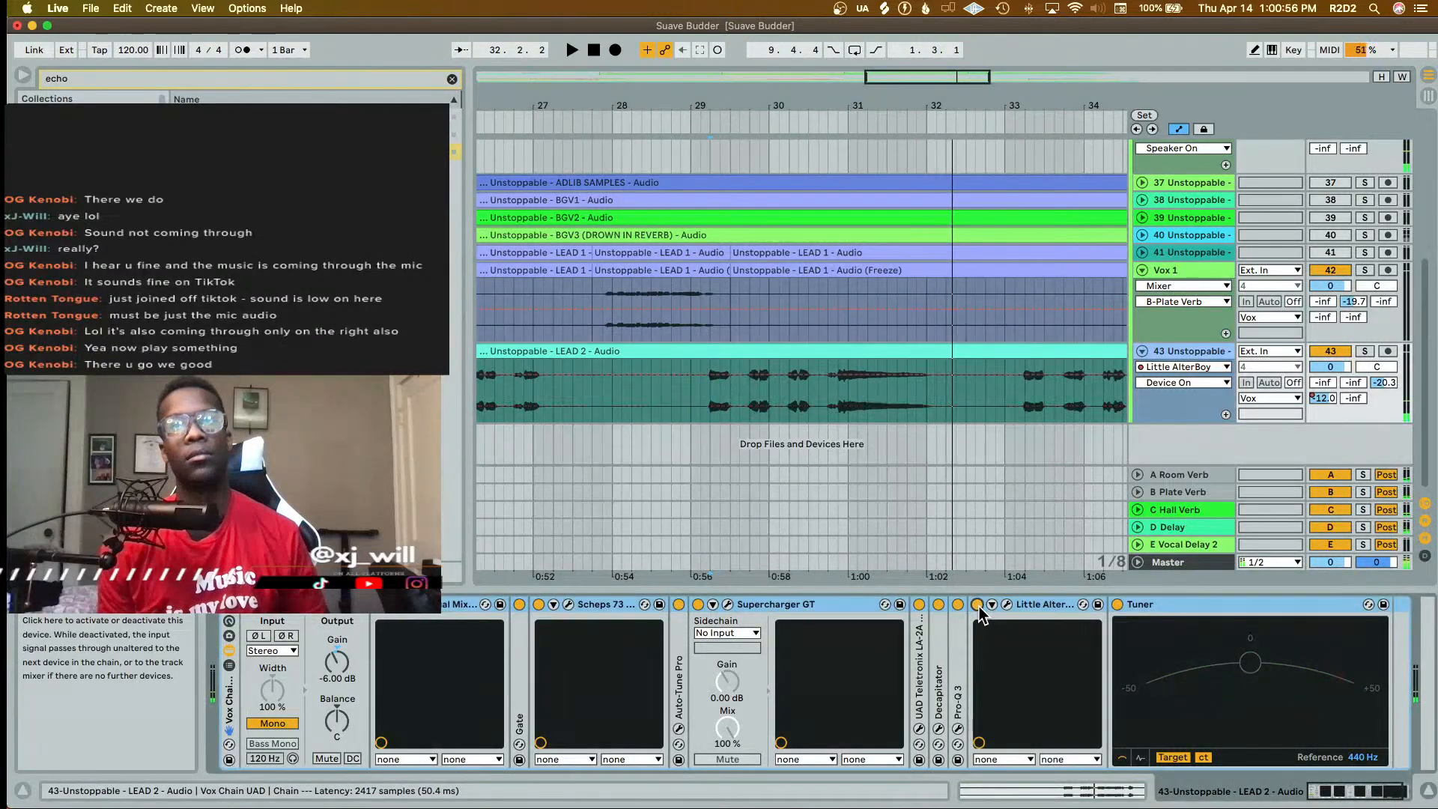
scroll(863, 453, up, 5)
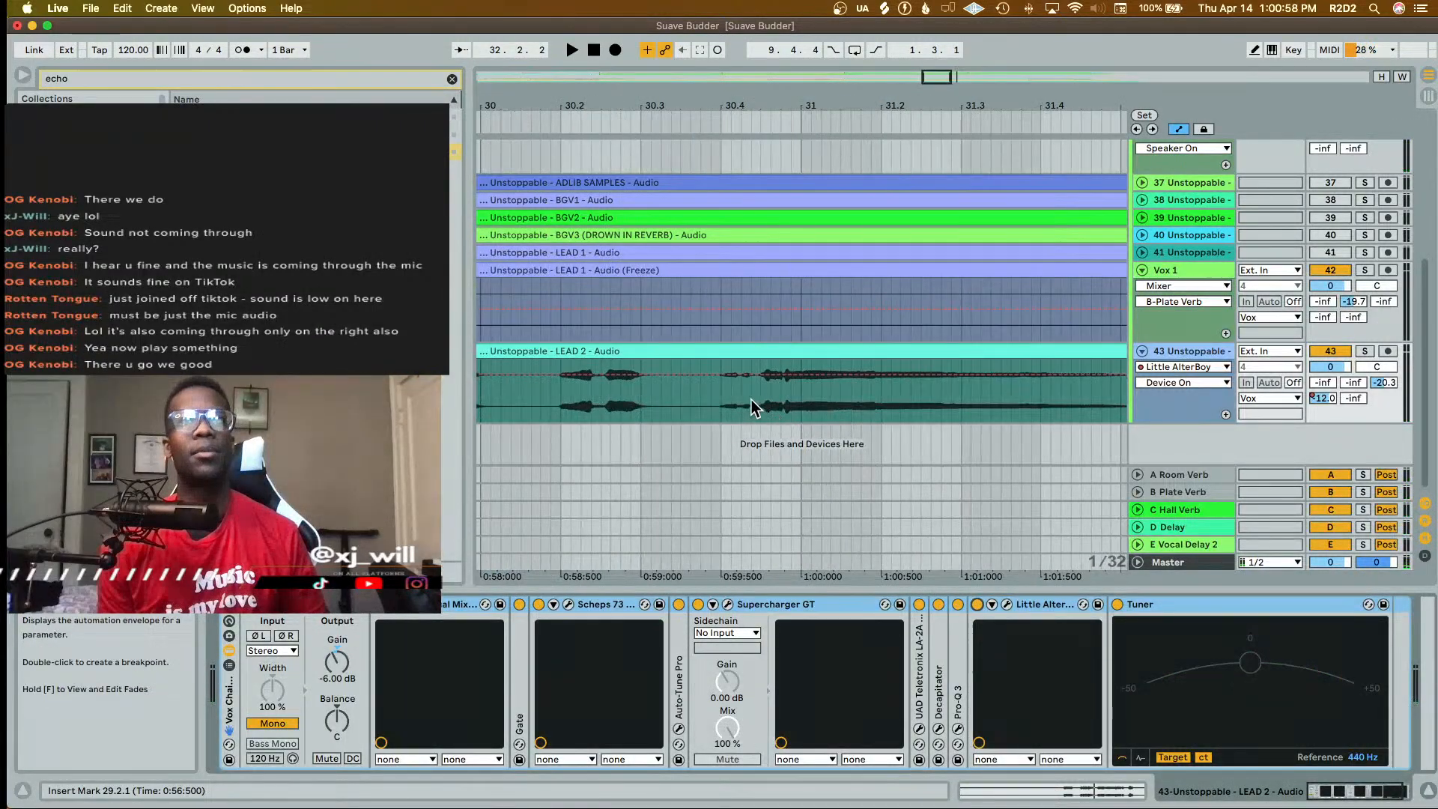
click(720, 399)
key(space)
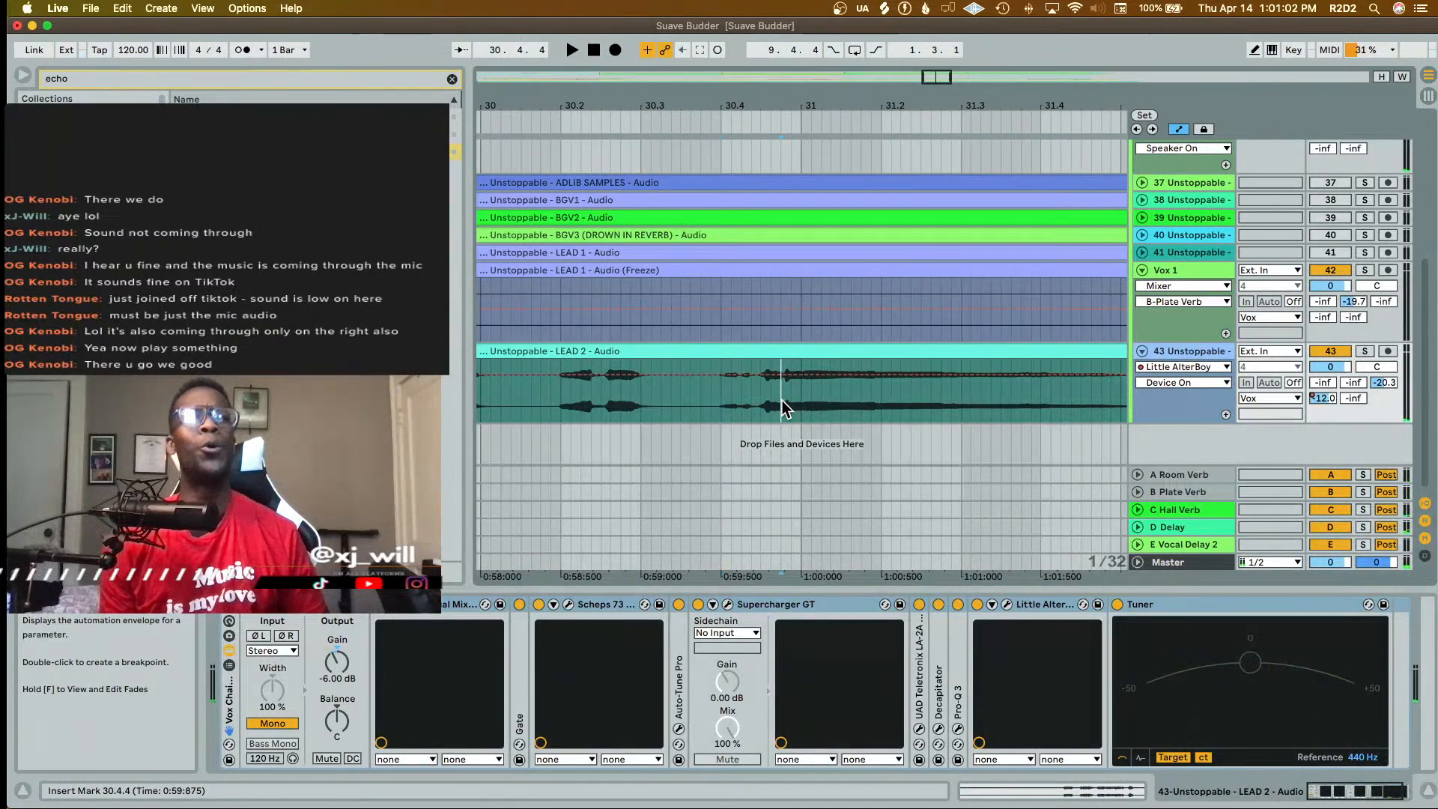
click(1007, 603)
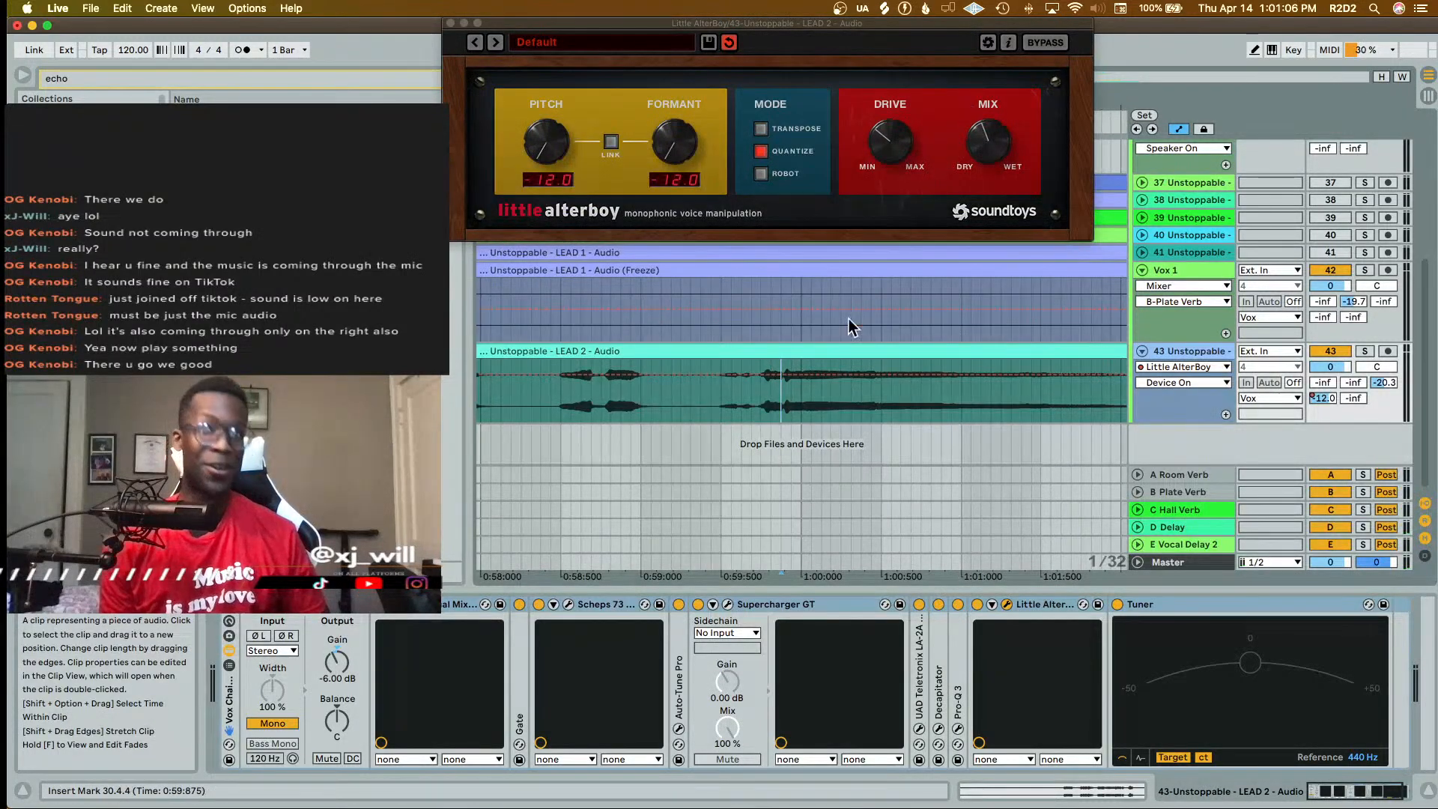
click(977, 604)
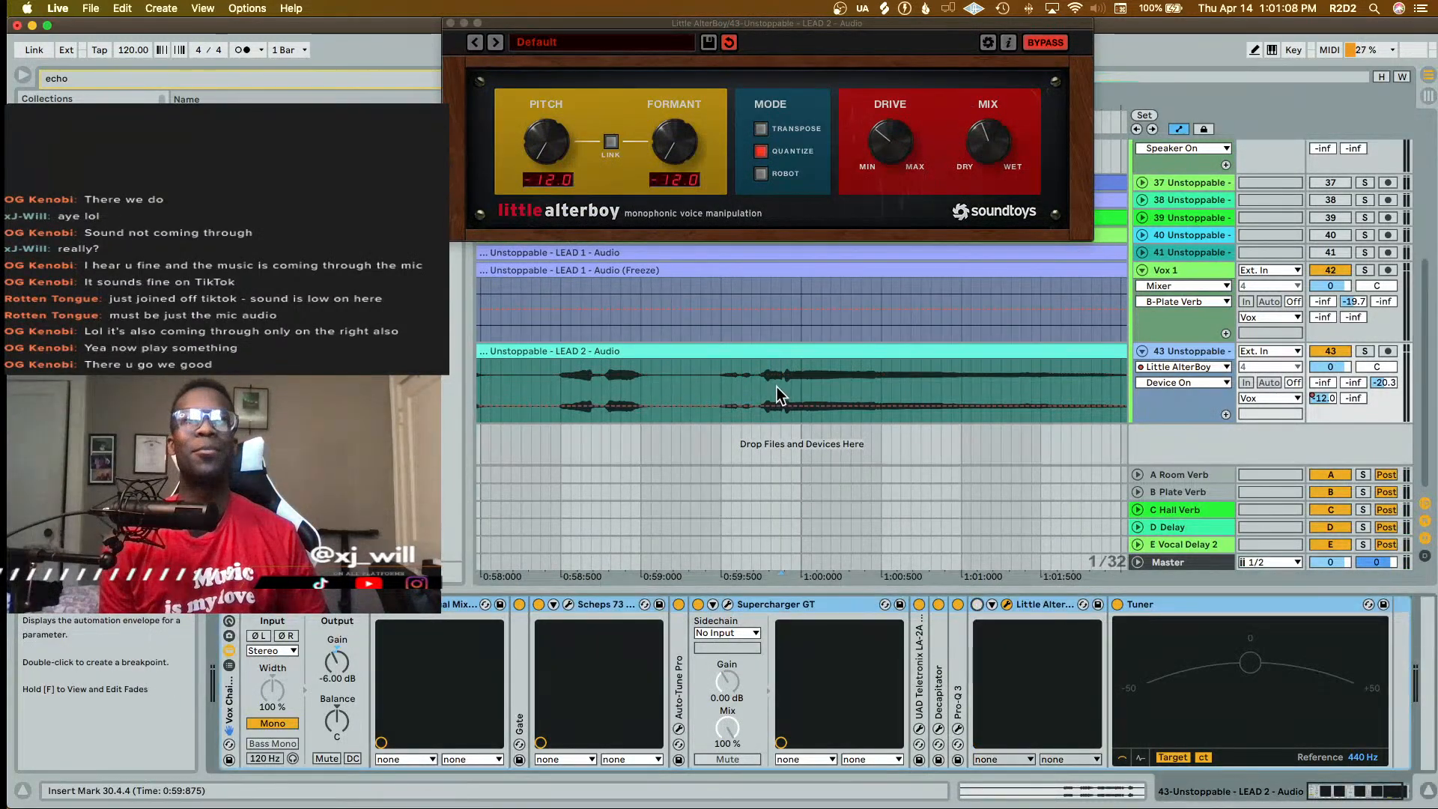
- Automate Little AlterBoy to switch on across LEAD 2's sustained note from 30.4.4 to 32.1.3, and audition it from 30.3.4
scroll(780, 387, down, 5)
click(912, 397)
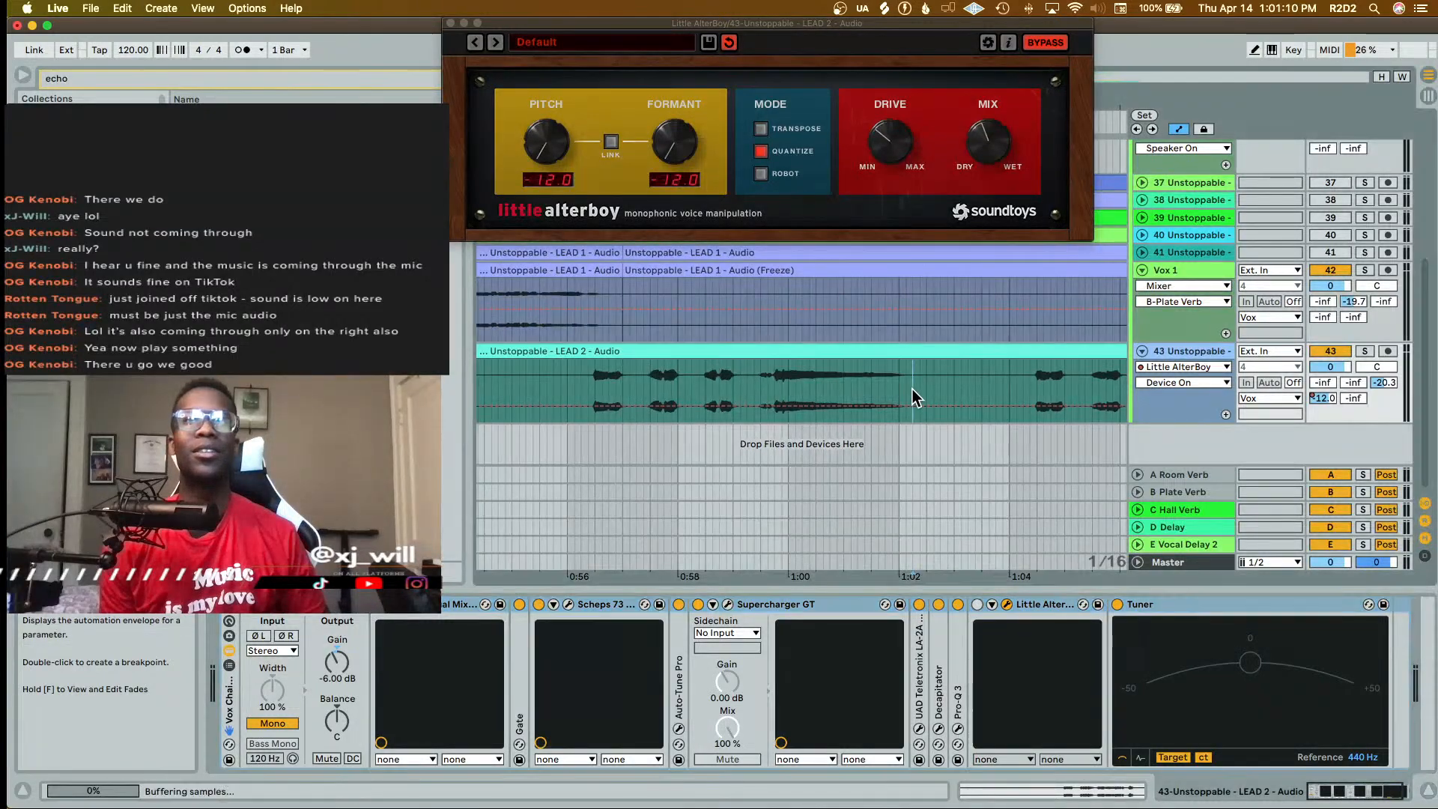
drag(785, 386, 780, 387)
scroll(779, 387, up, 5)
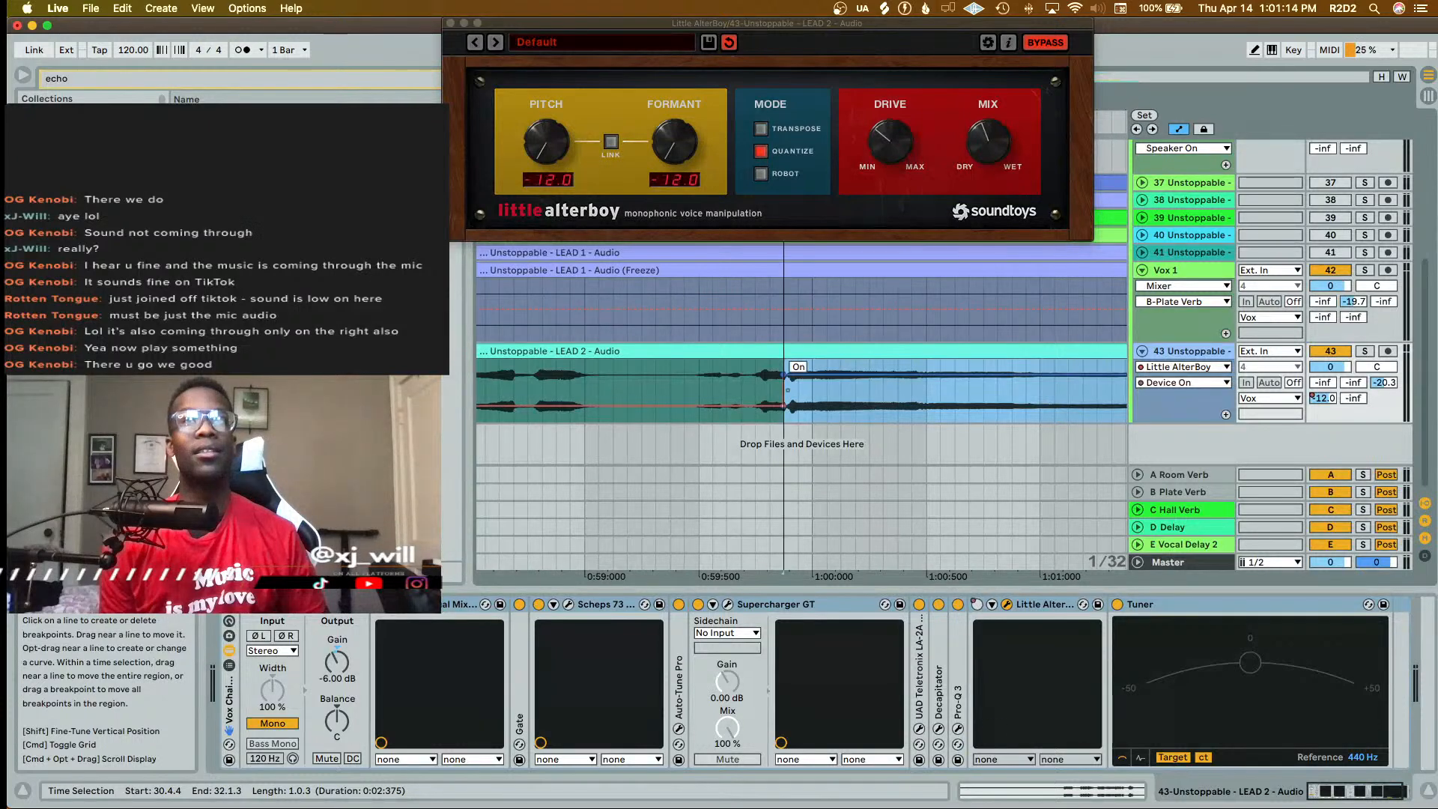
click(679, 370)
key(space)
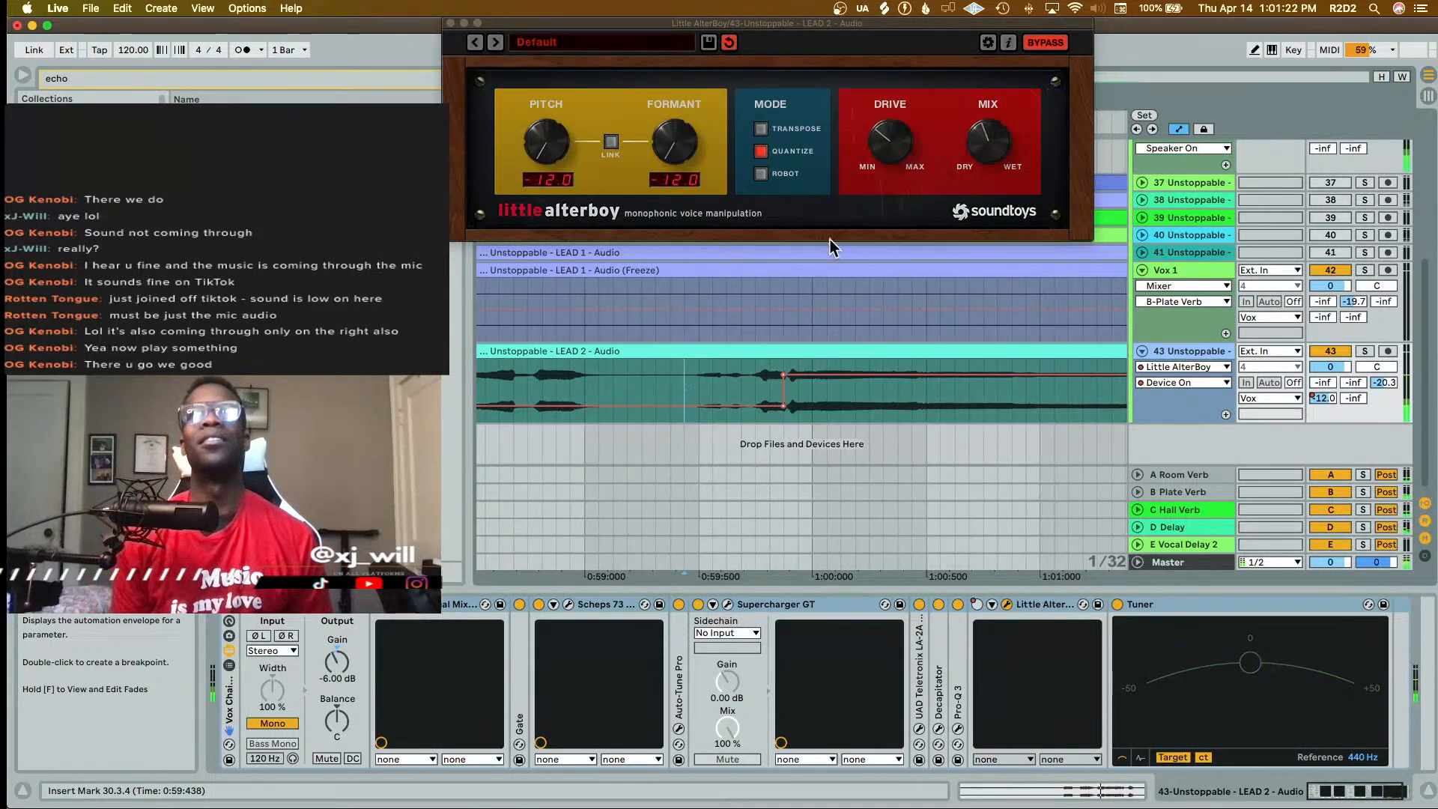
- Turn Little AlterBoy's Mix slightly further toward wet and audition LEAD 2 through the next phrase
click(991, 136)
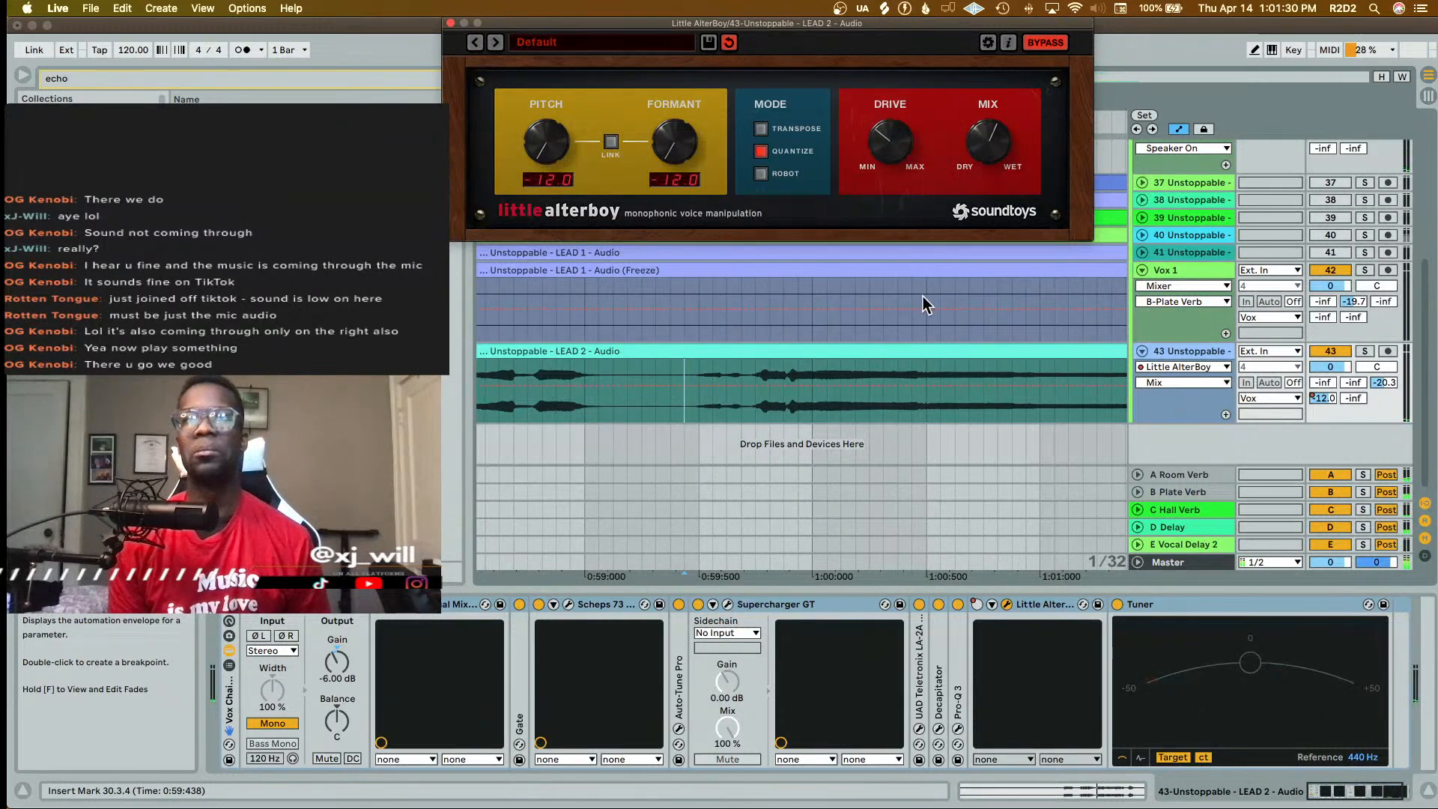
click(941, 411)
scroll(936, 434, down, 3)
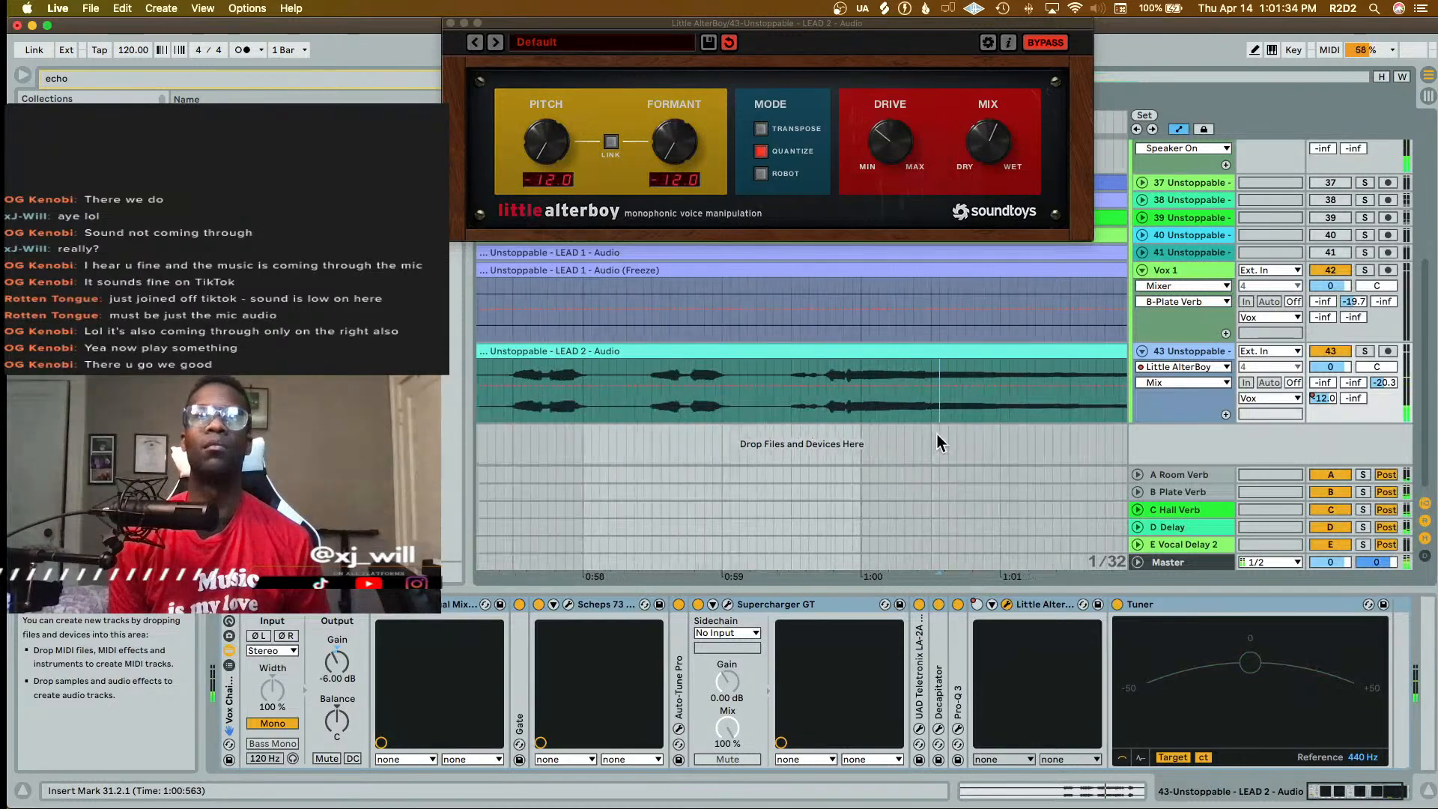
scroll(937, 434, down, 6)
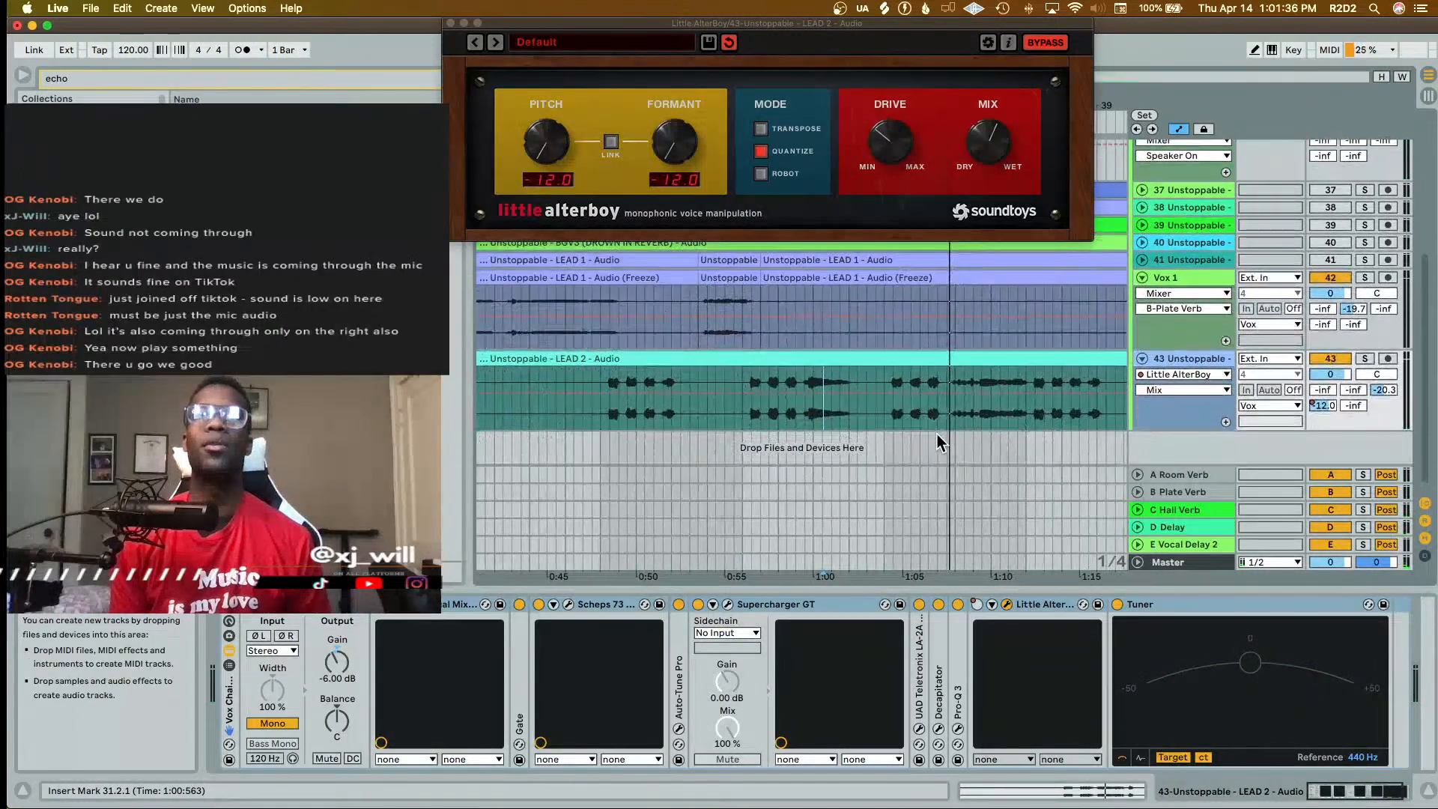
scroll(937, 434, right, 3)
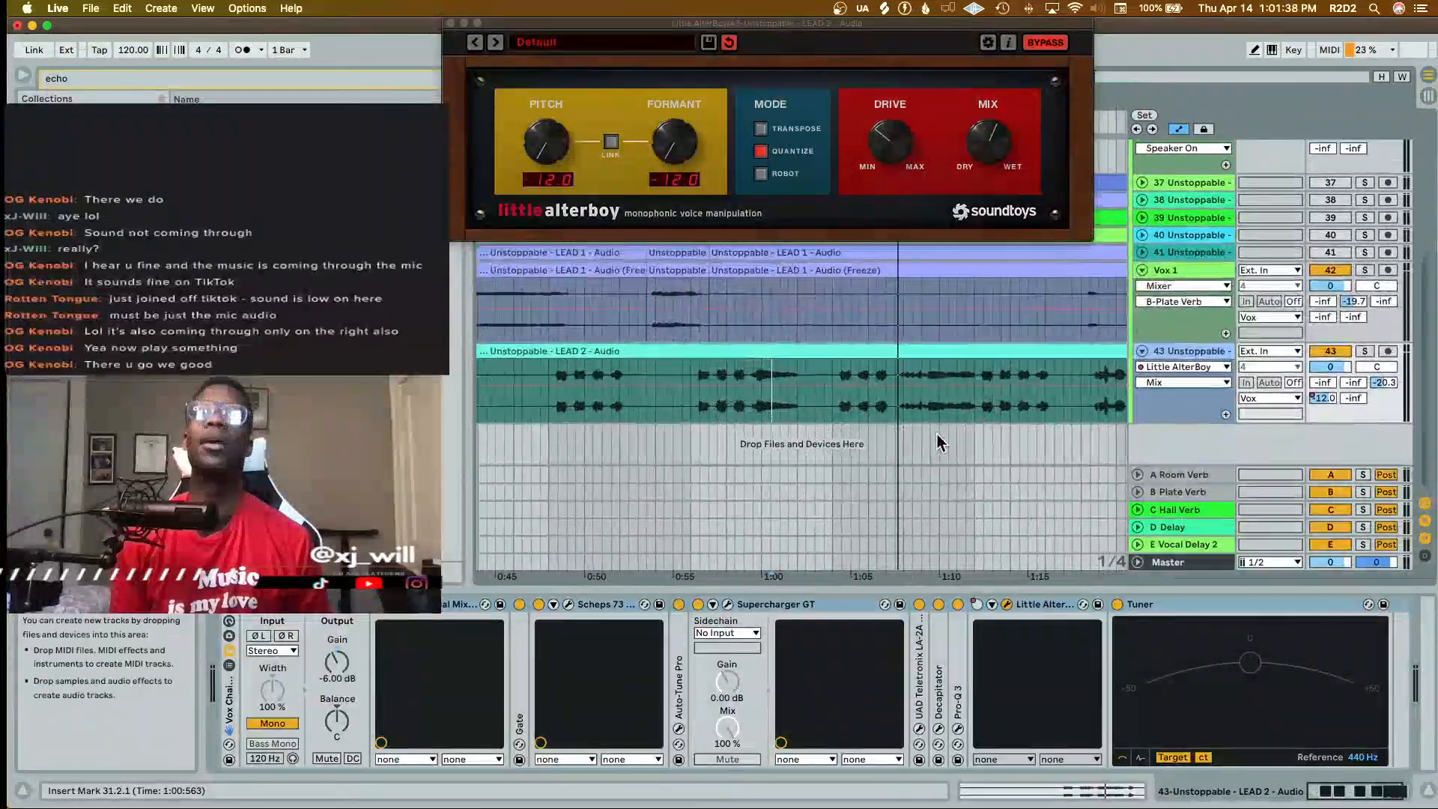
- Automate Little AlterBoy's Device On to on across the LEAD 2 phrase from 33.1.4 to 34.3.3
scroll(856, 421, up, 5)
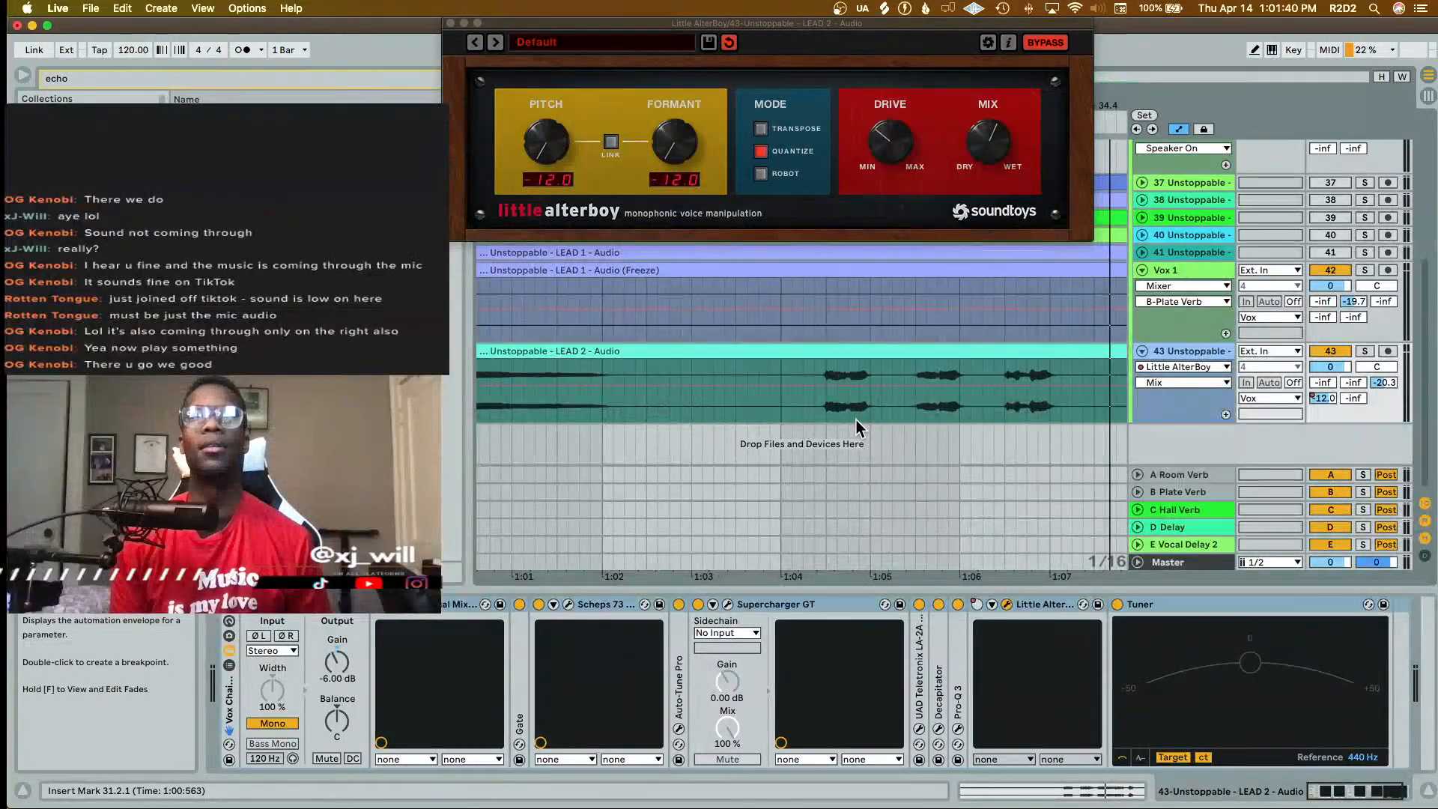
scroll(856, 420, right, 3)
click(753, 412)
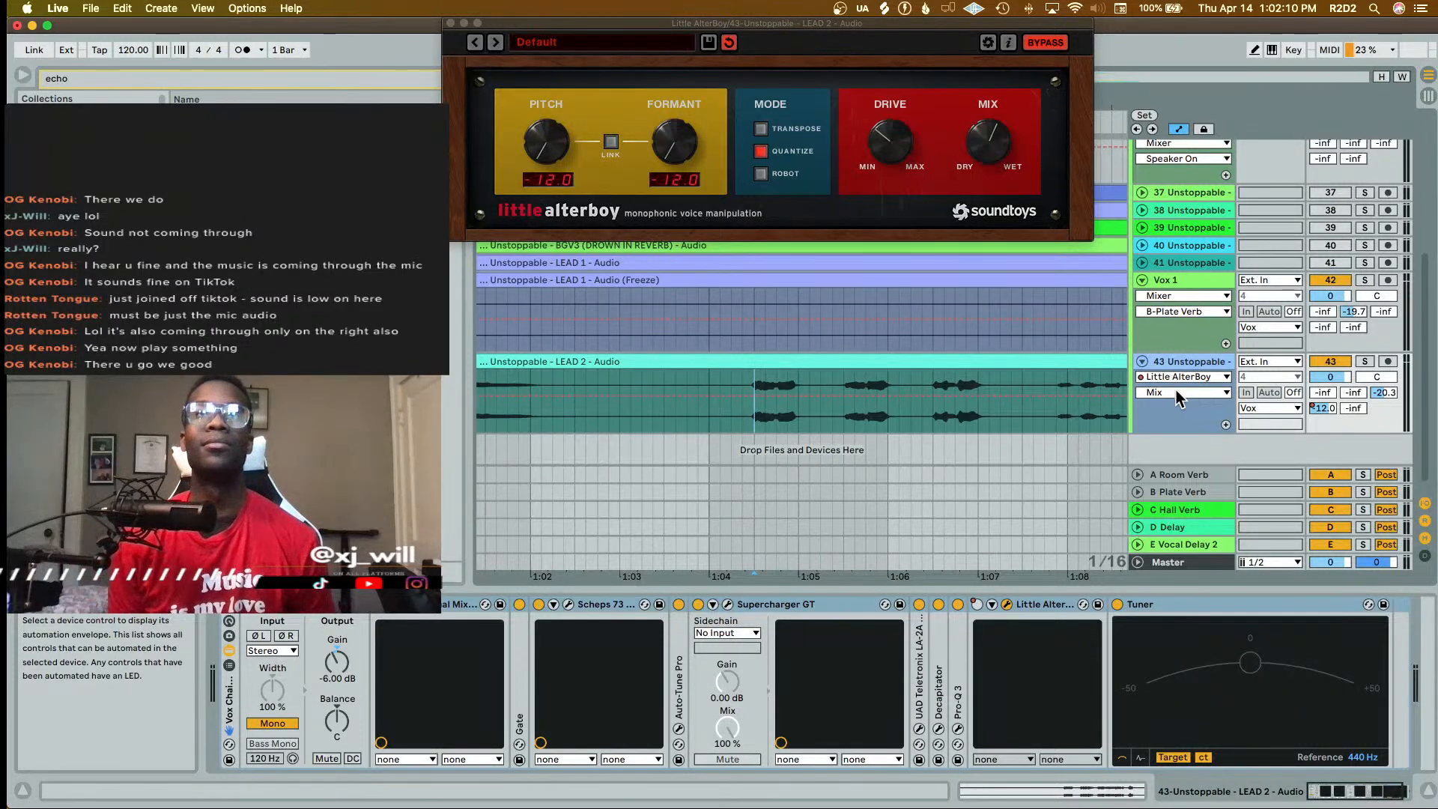
drag(738, 411, 991, 402)
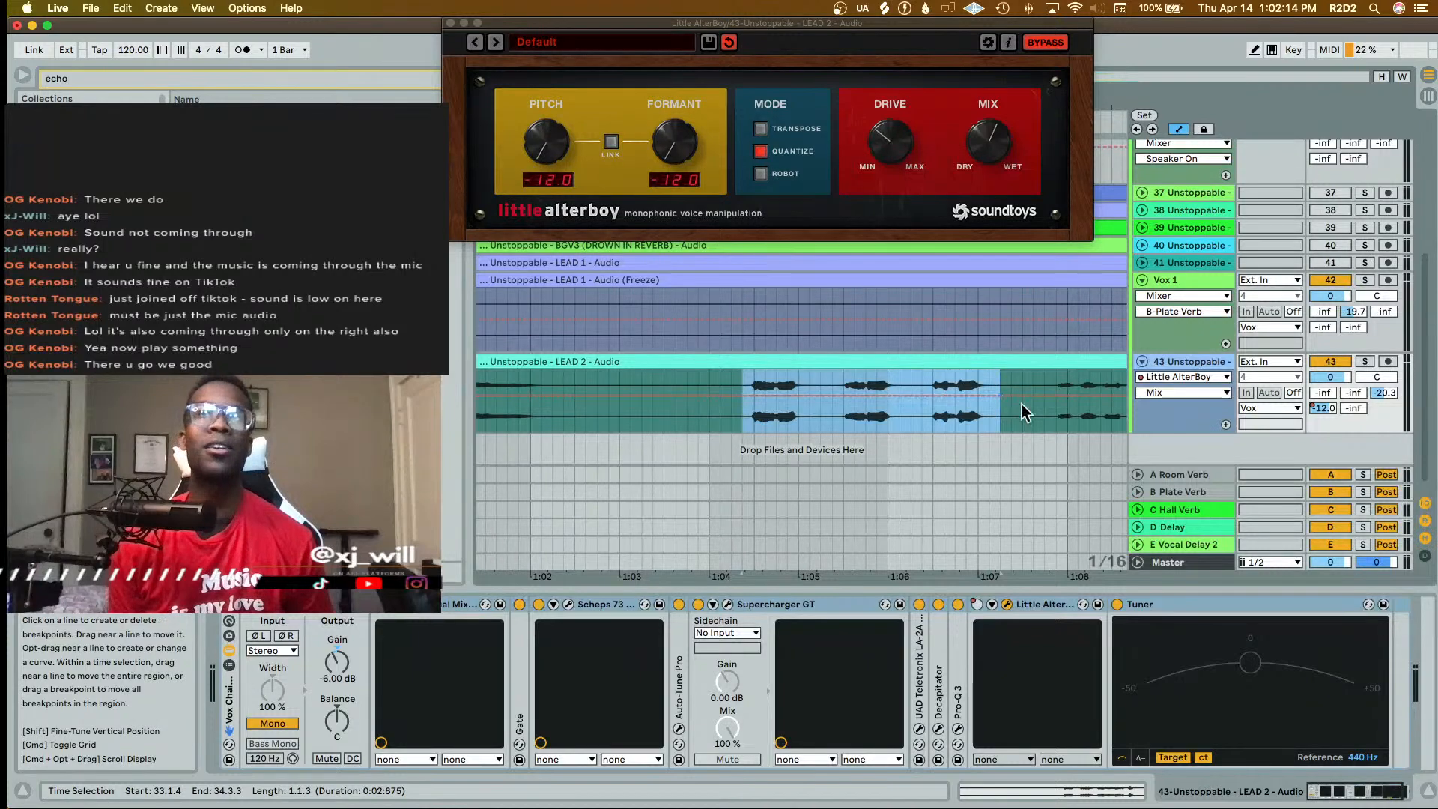
click(1173, 393)
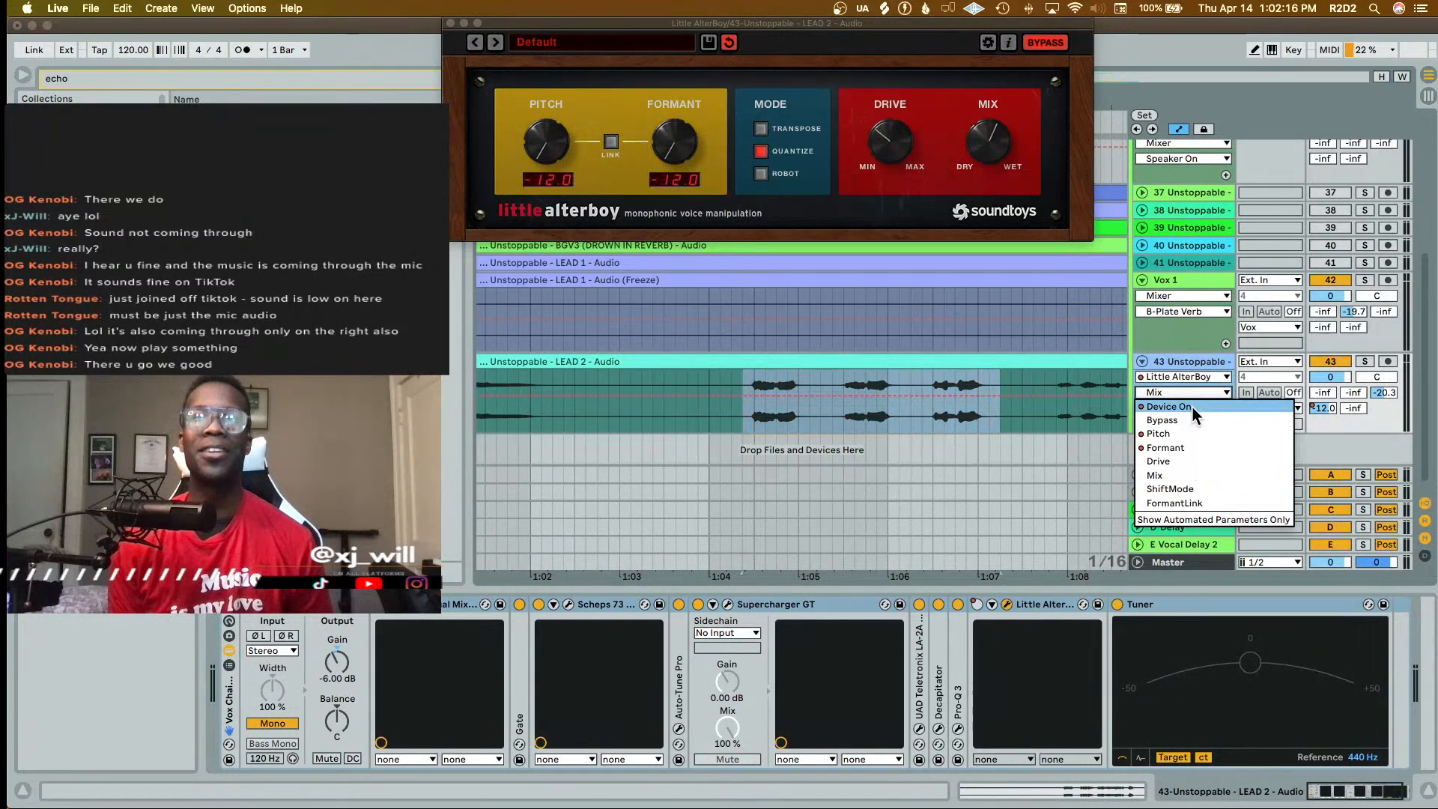
click(1192, 407)
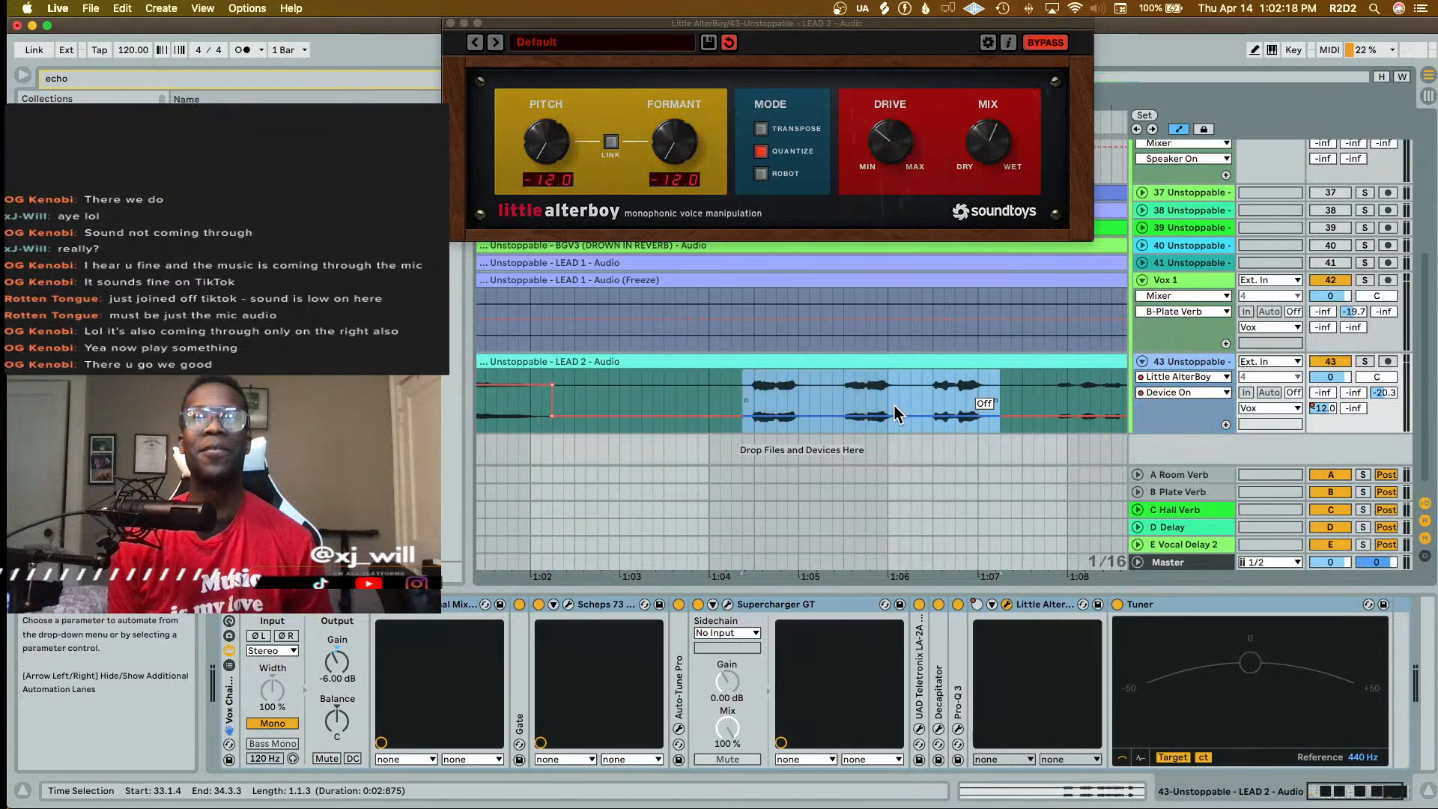
drag(894, 408, 892, 378)
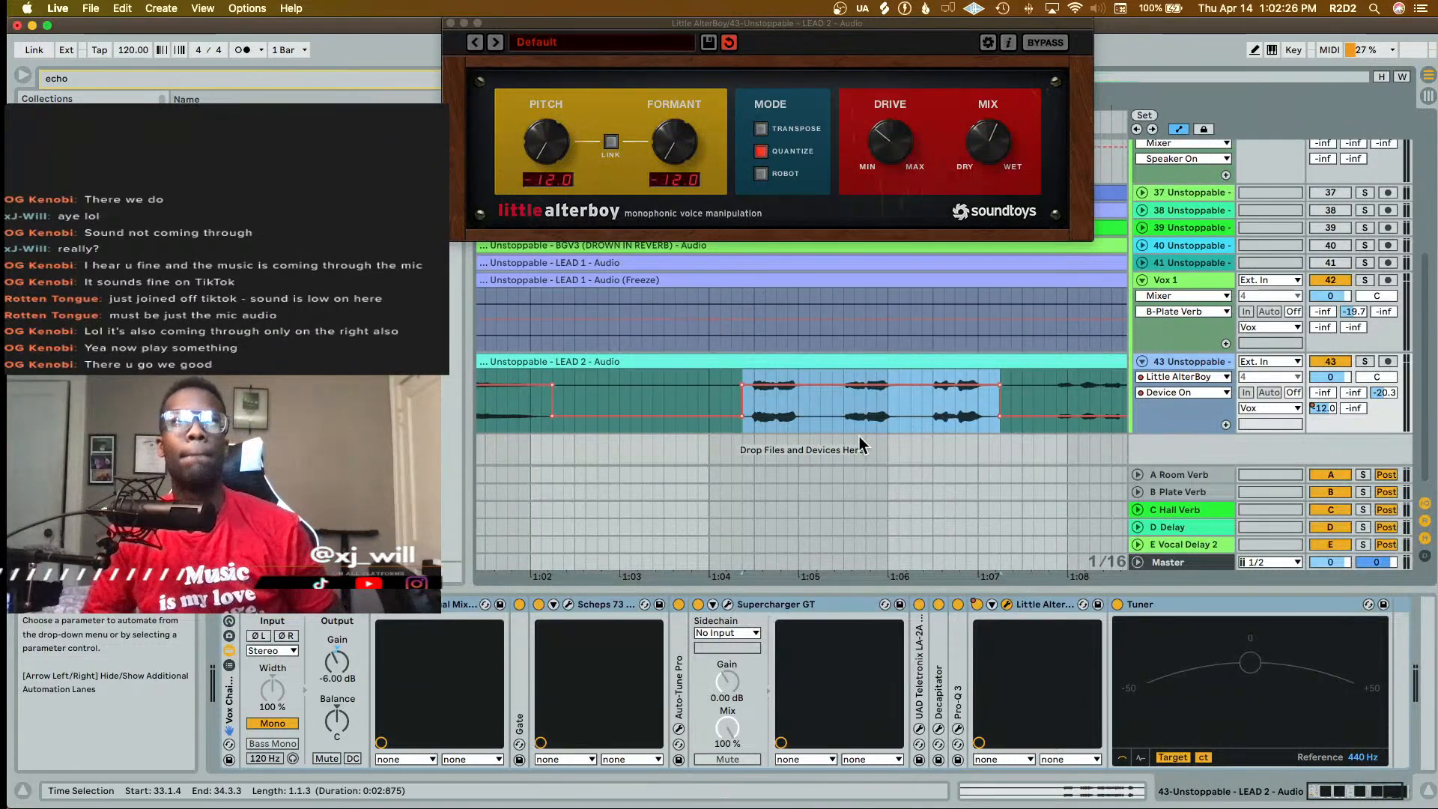
- Automate Little AlterBoy's Pitch and Formant up to 12.0 across the LEAD 2 phrase from 33.1.4 to 34.3.3, and audition the phrase
click(554, 144)
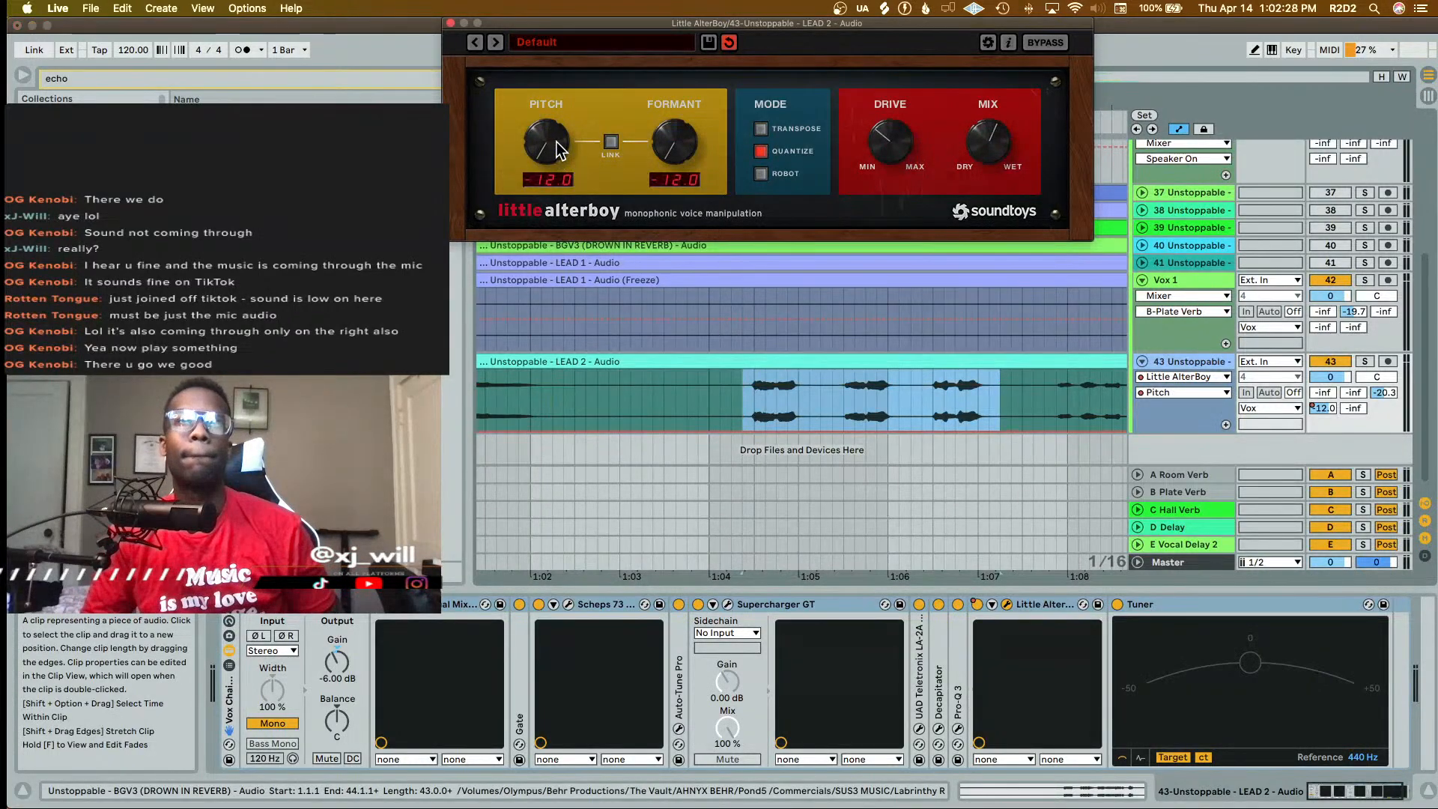
mouse_move(870, 427)
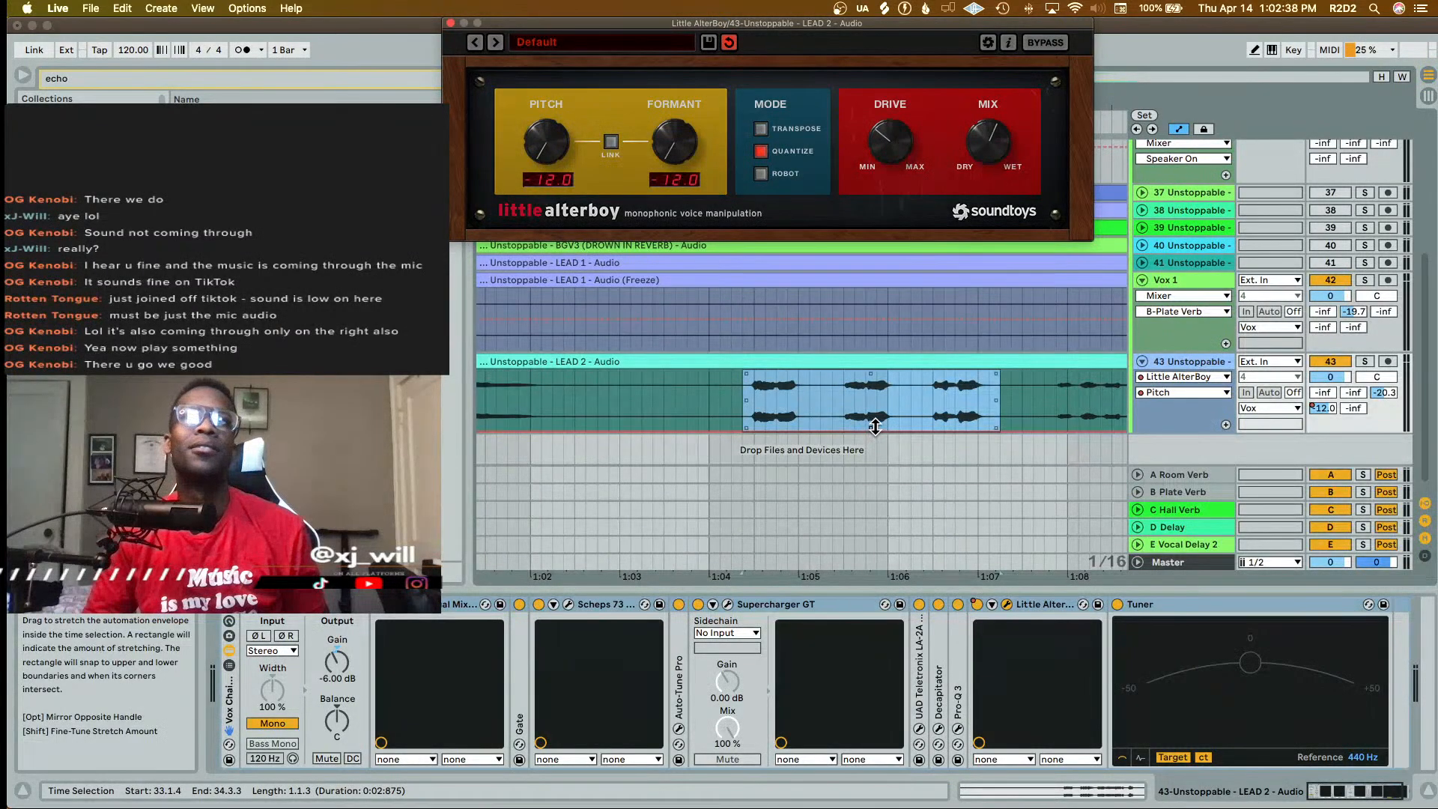
drag(874, 427, 875, 372)
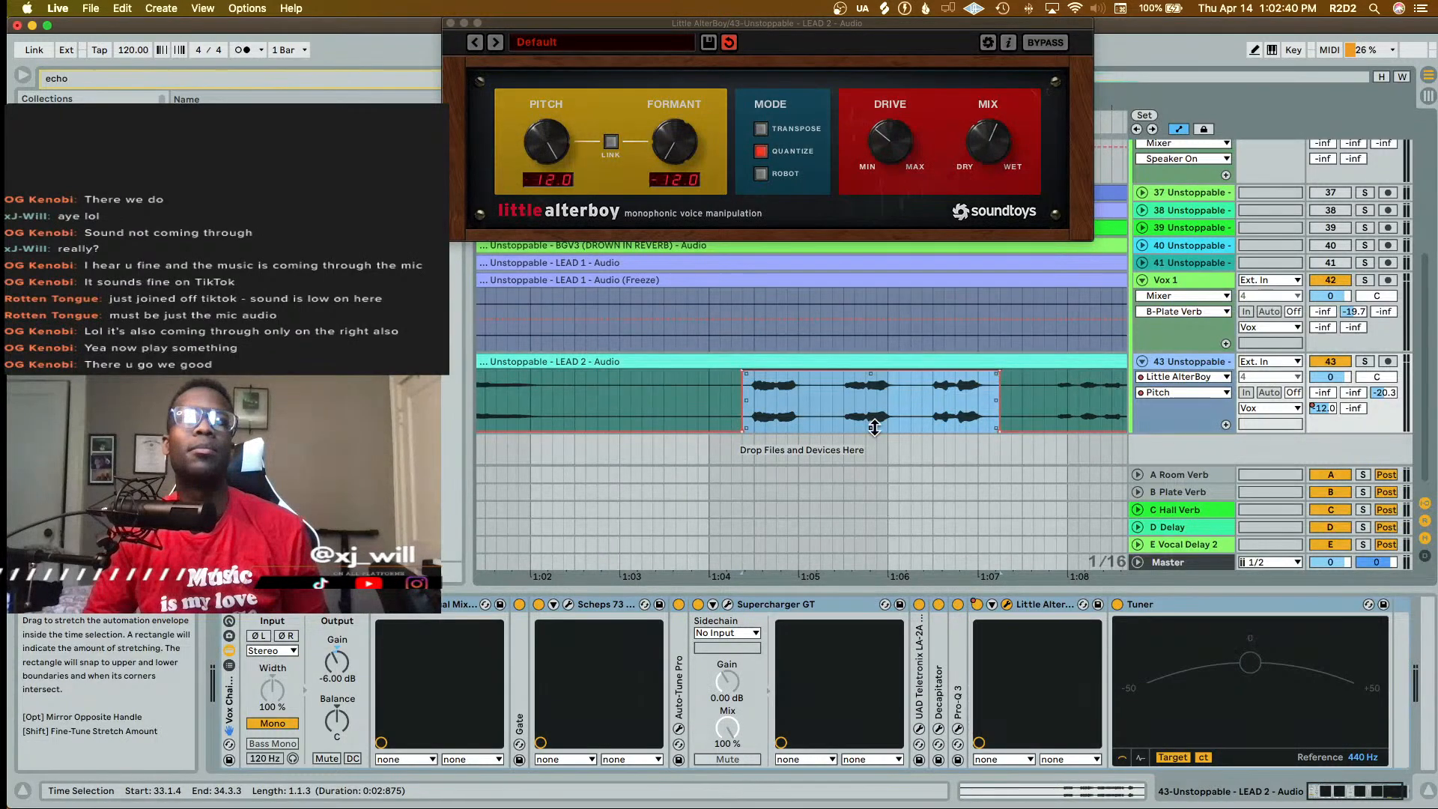
key(space)
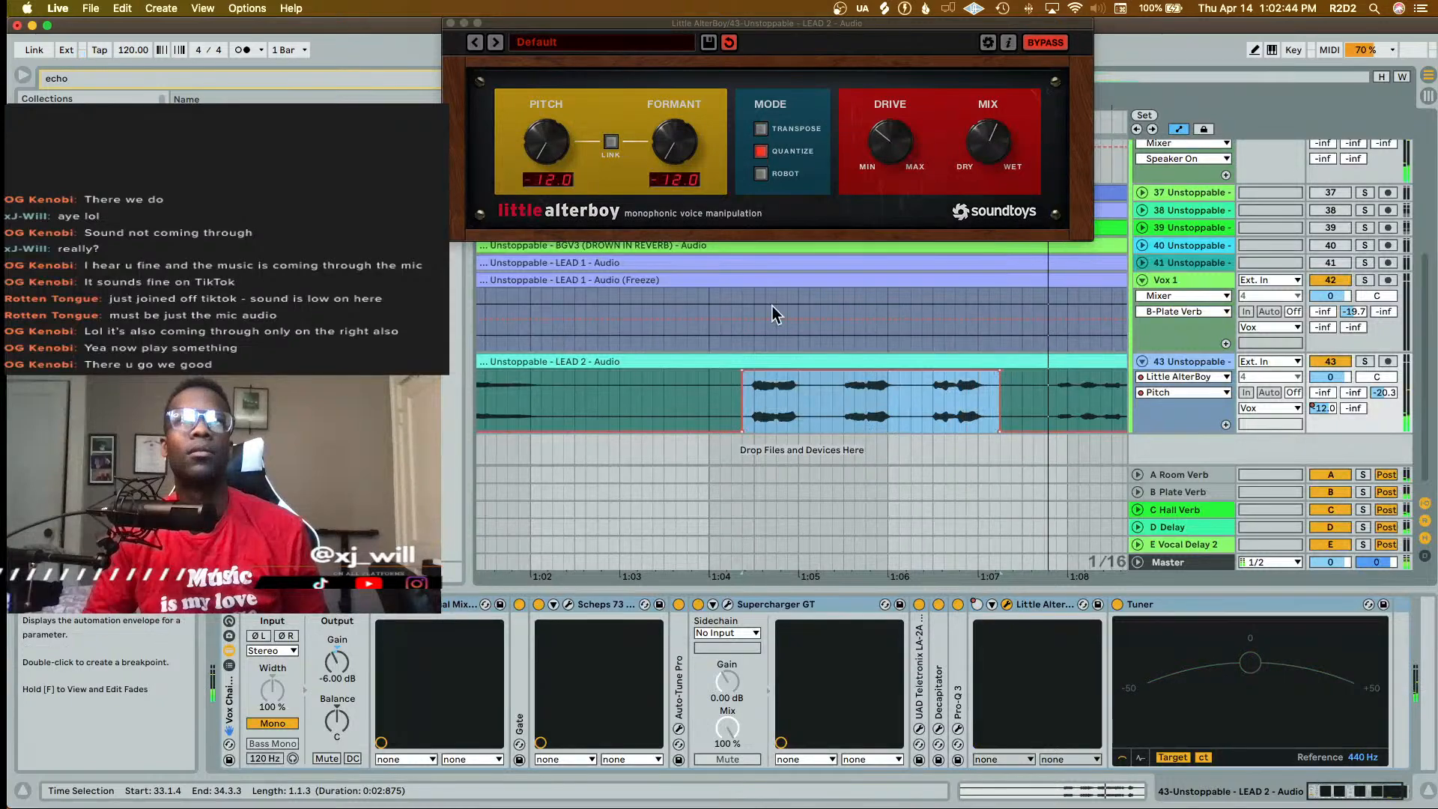
key(space)
click(675, 138)
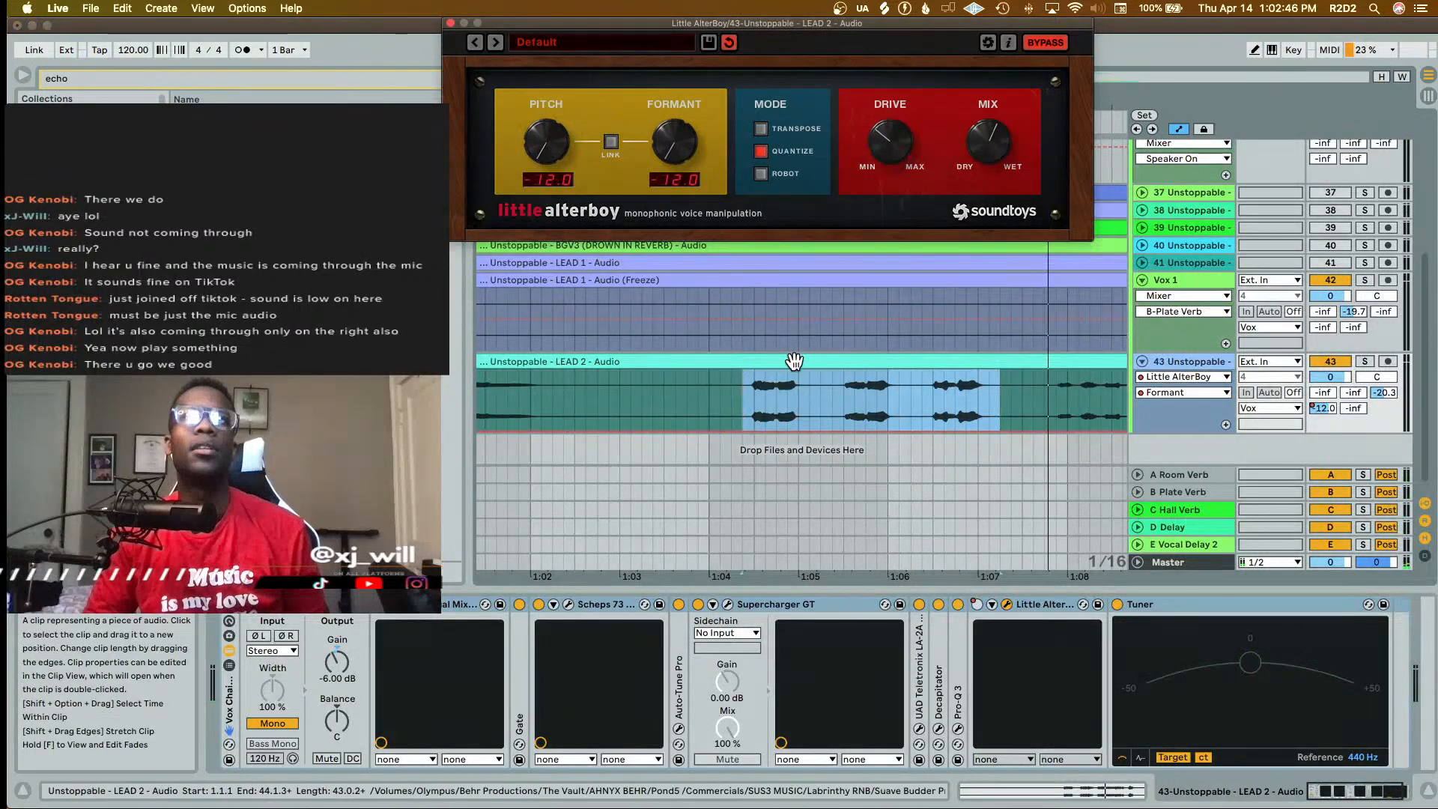
click(872, 424)
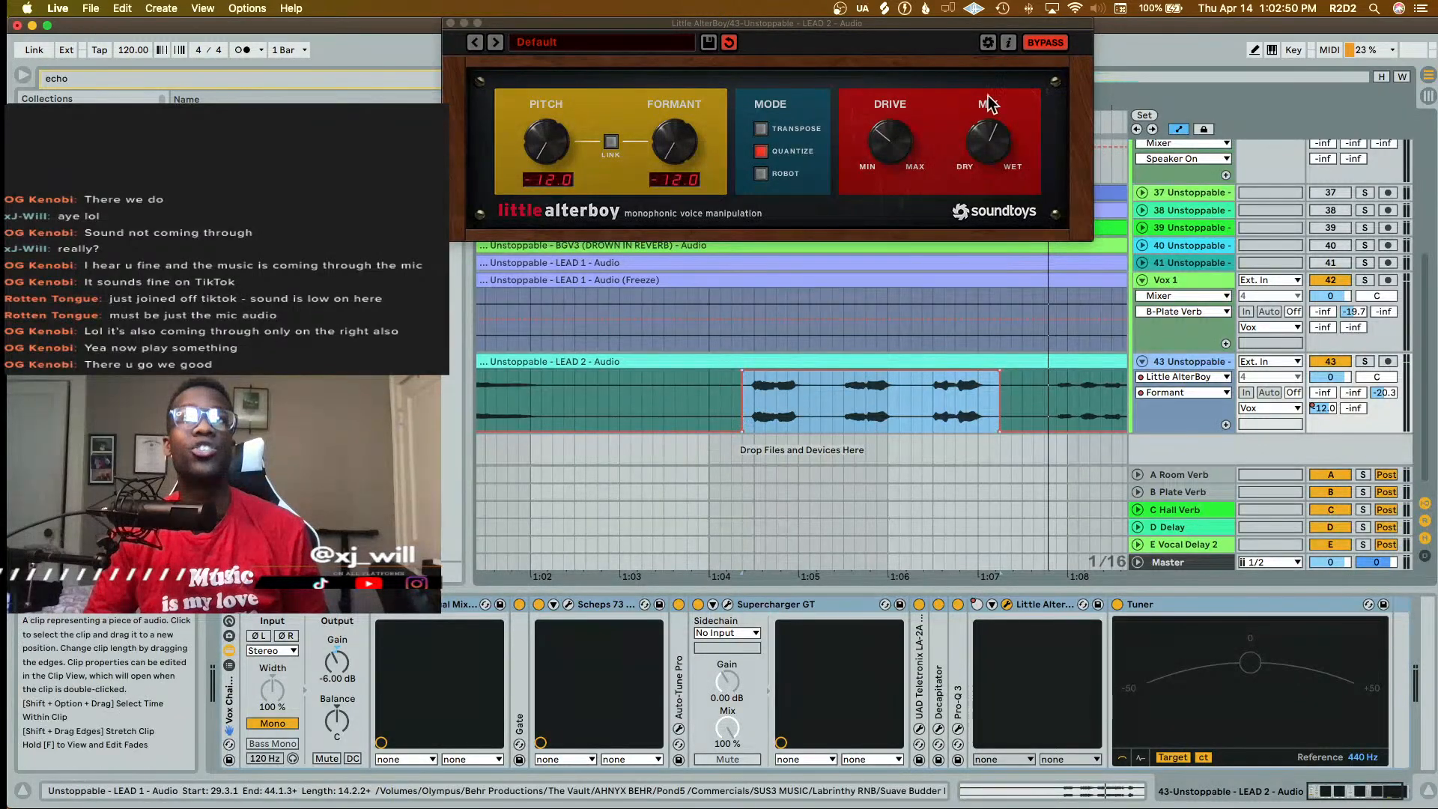
- Automate Little AlterBoy's Mix down to 0.39 and further toward dry across the LEAD 2 phrase from 33.1.4 to 34.3.3, auditioning the result
click(989, 141)
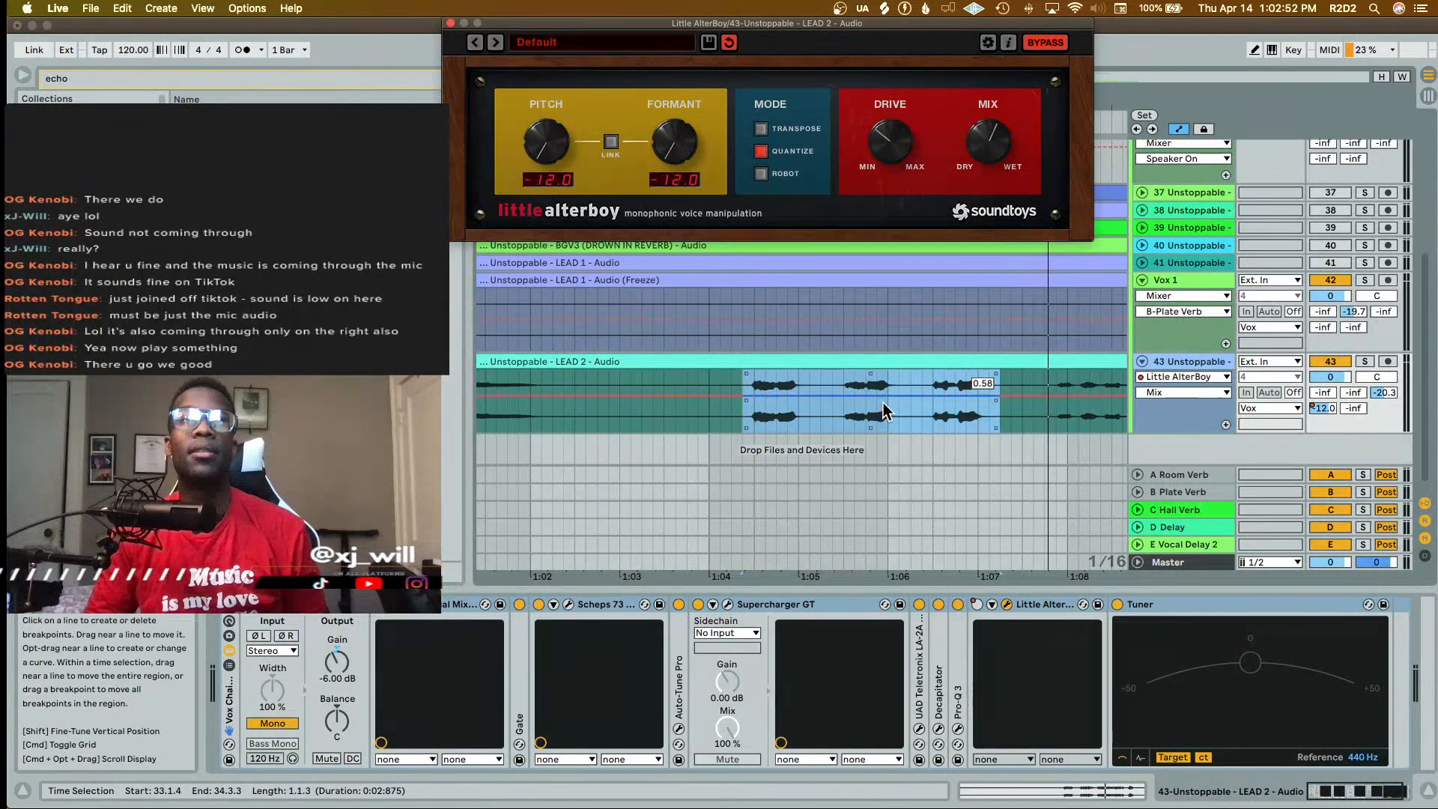
drag(883, 403, 884, 417)
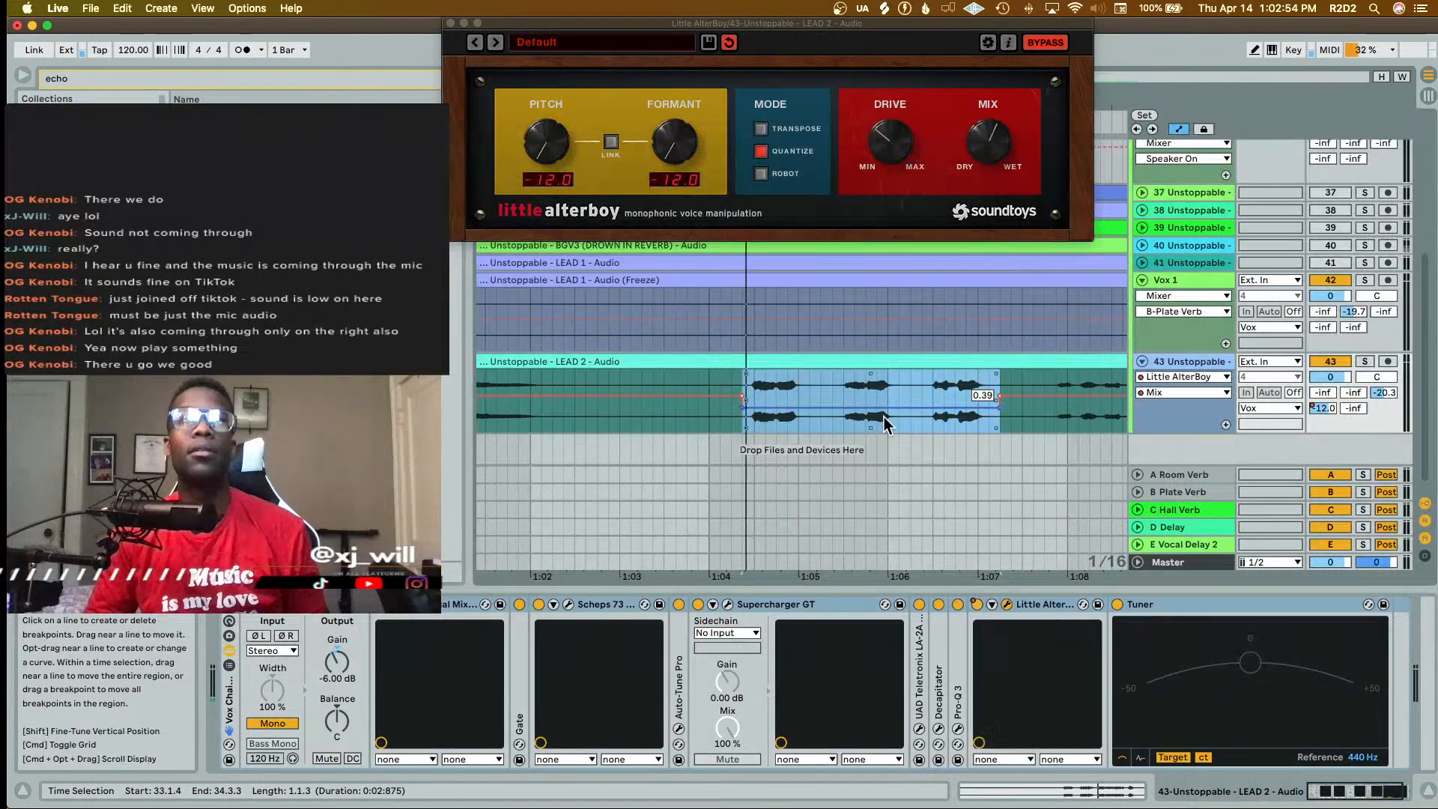
key(space)
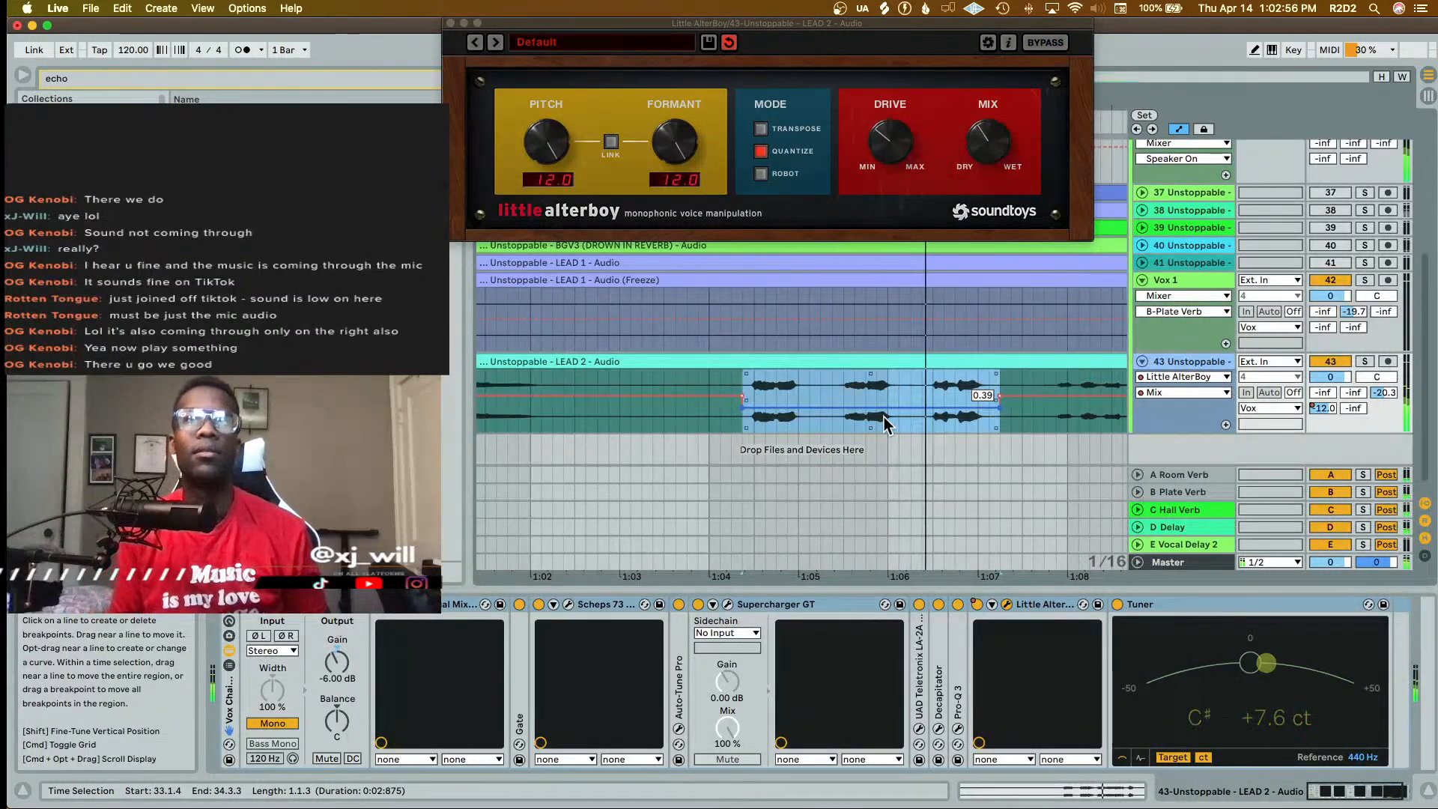
drag(884, 417, 883, 430)
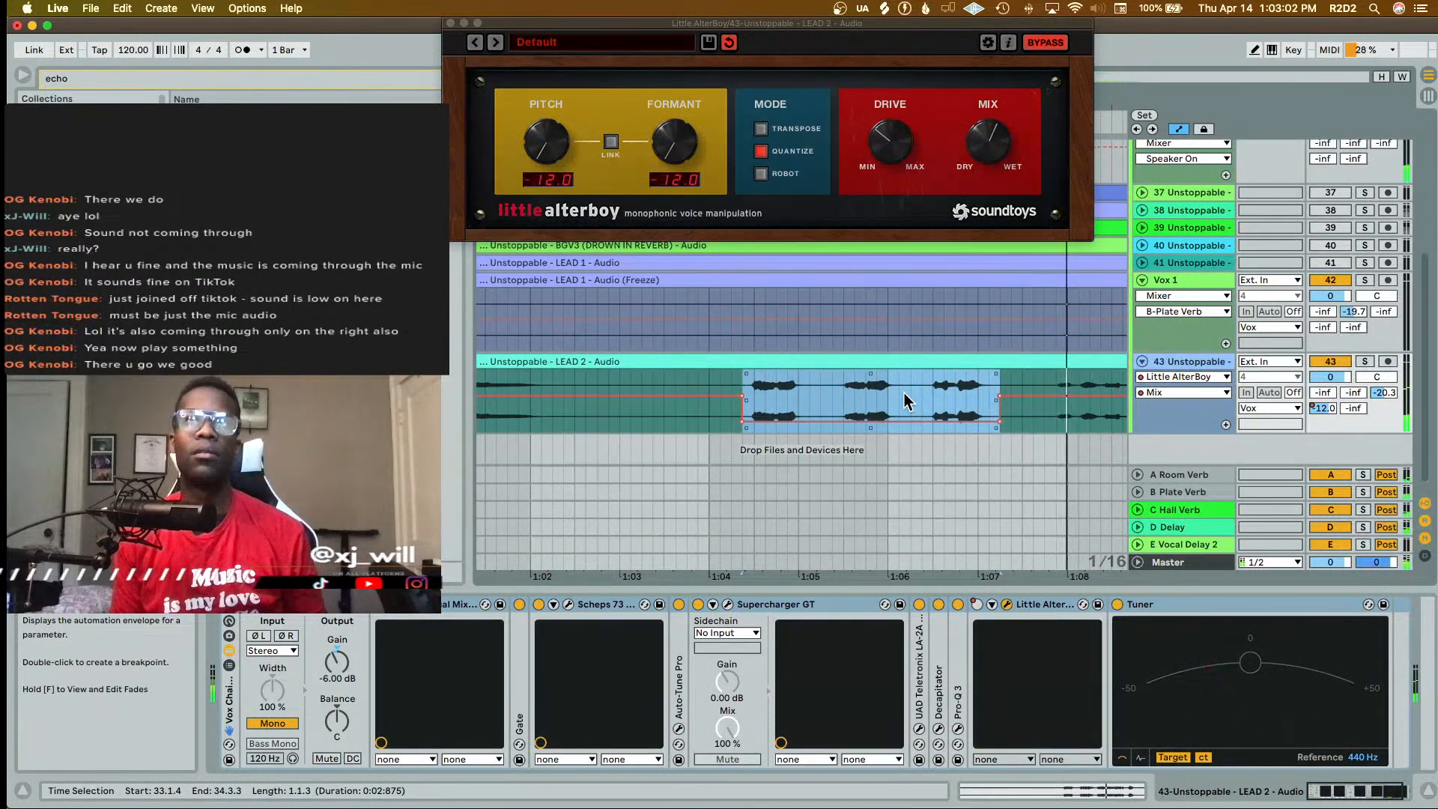
scroll(977, 393, down, 10)
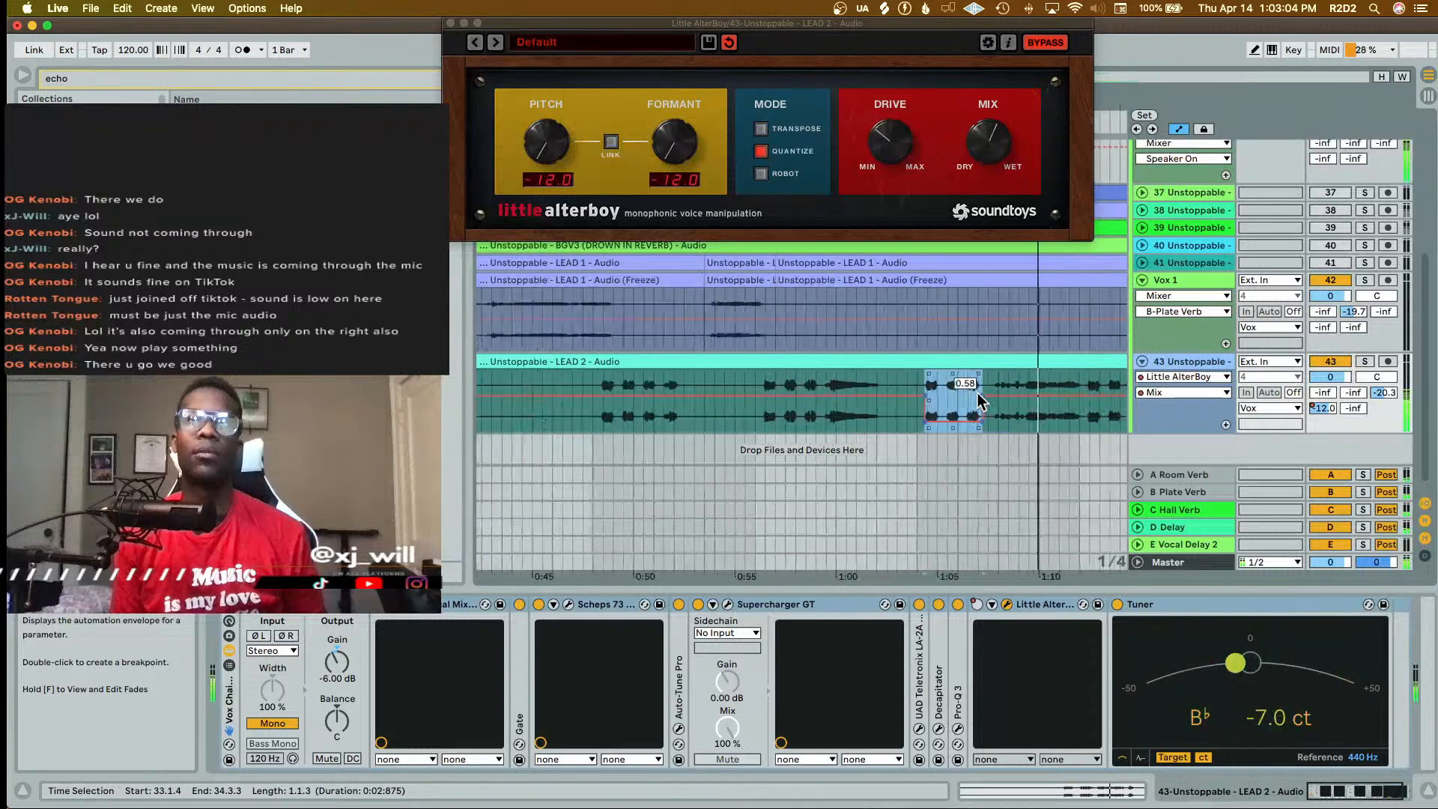
scroll(978, 392, down, 2)
scroll(978, 392, right, 5)
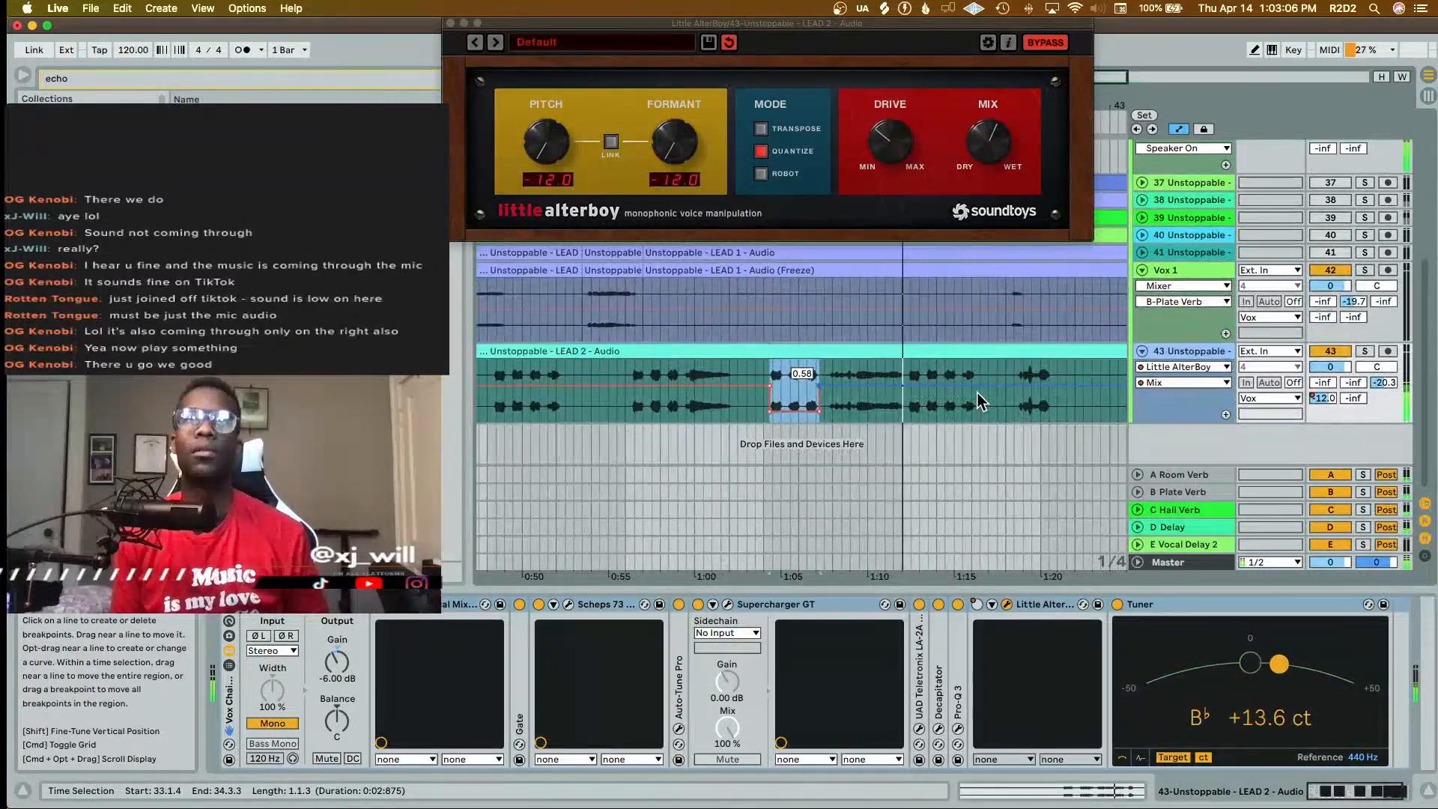
key(space)
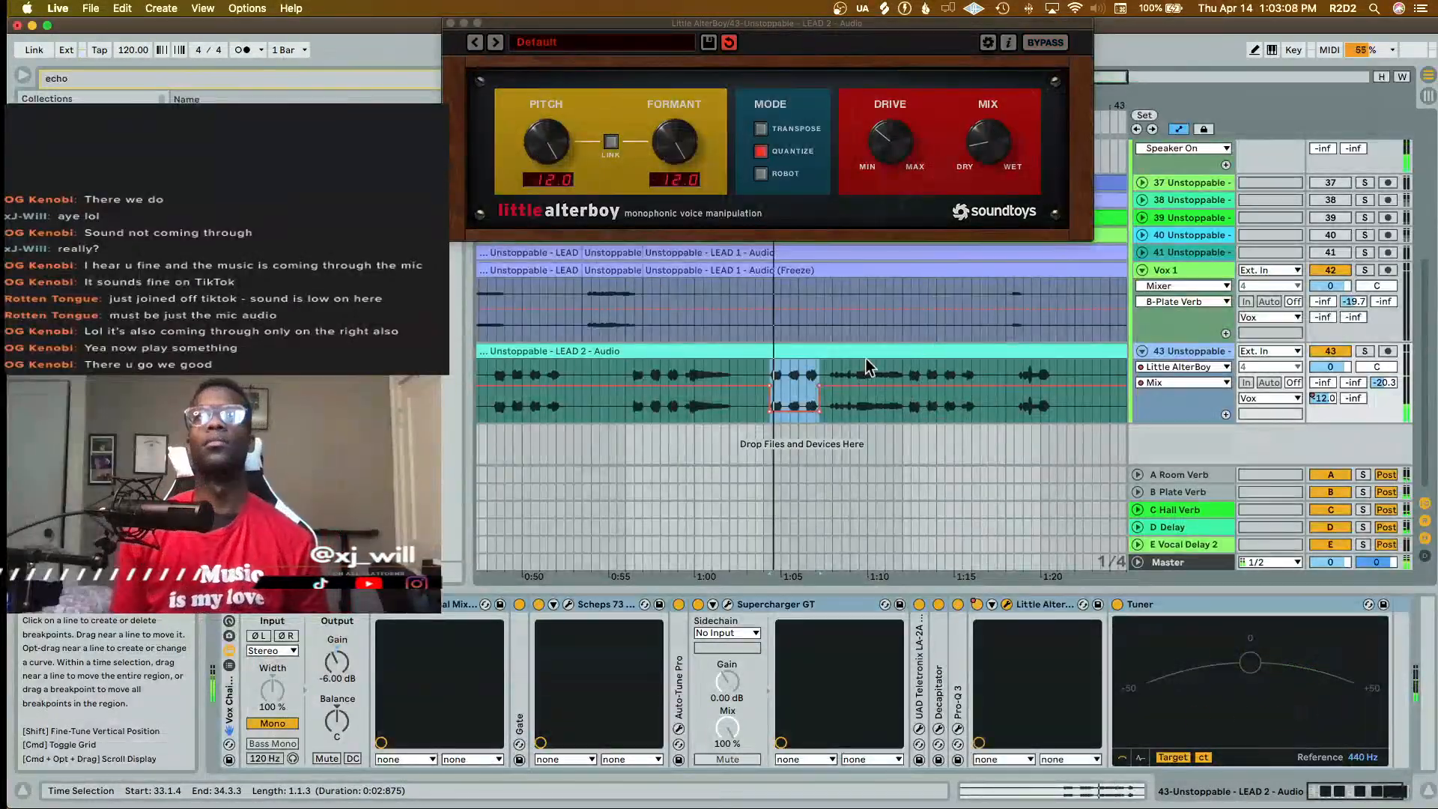
key(space)
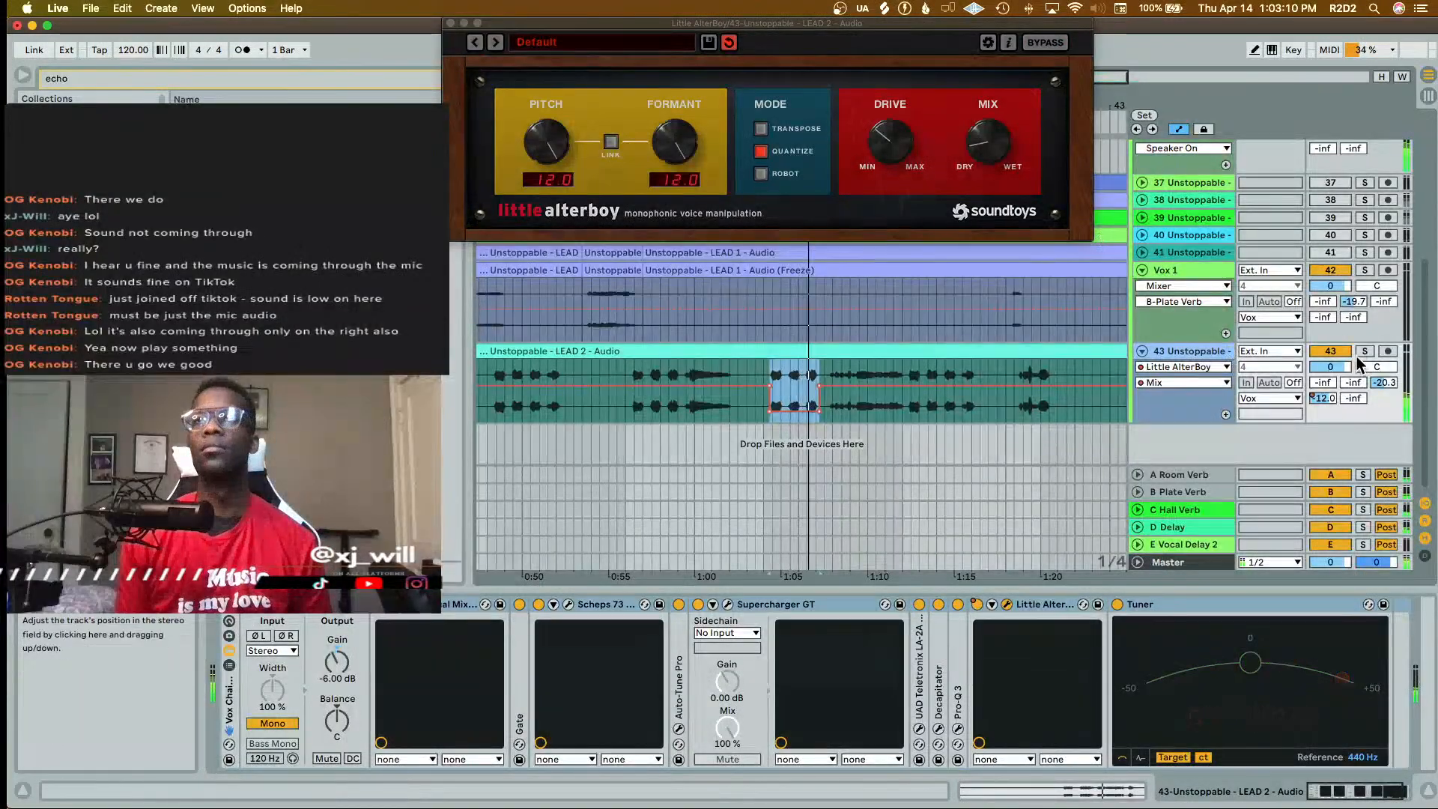
- Close Little AlterBoy, open Decapitator on LEAD 2, and audition the track from 25.2.1 with and without solo
click(450, 23)
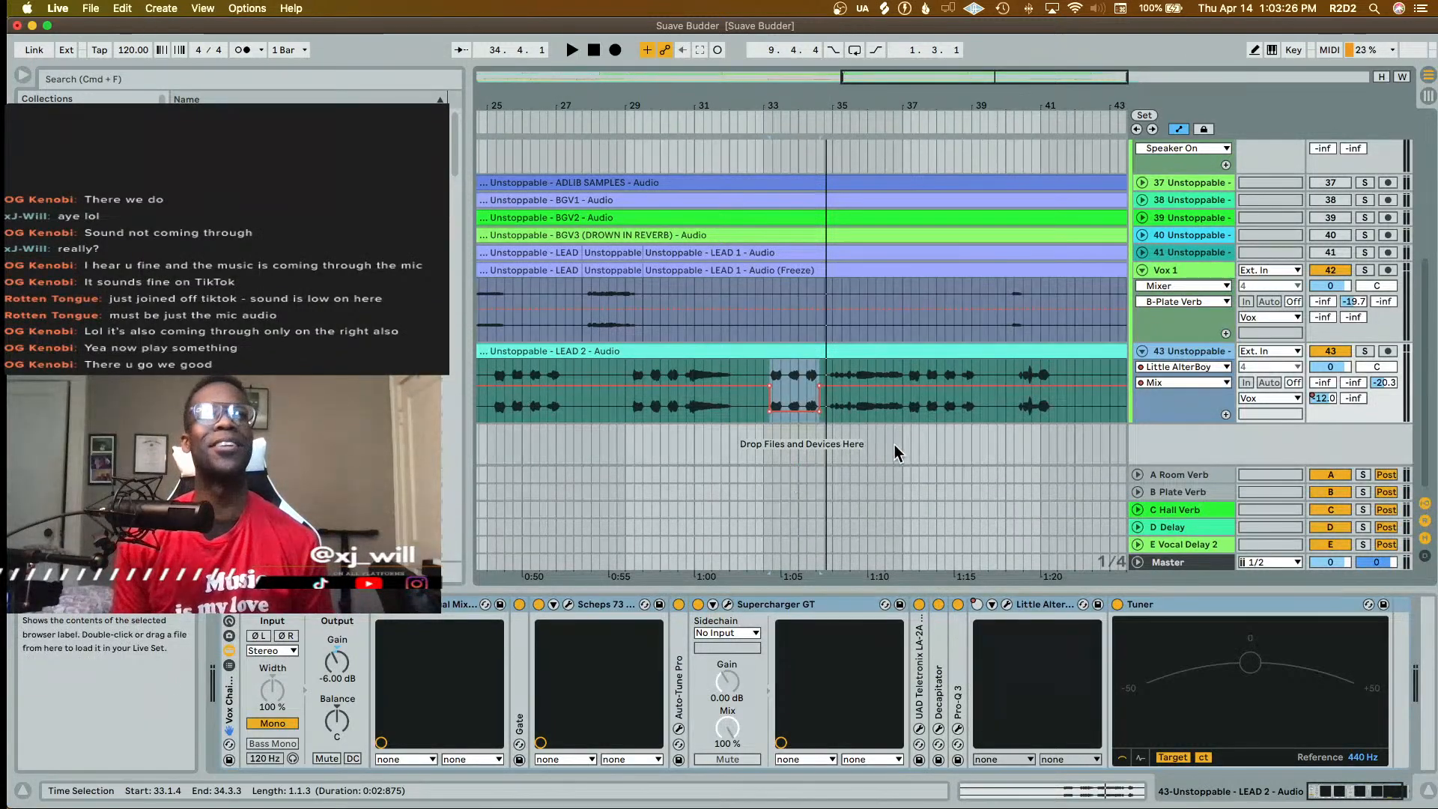
scroll(878, 446, left, 1)
scroll(869, 435, left, 2)
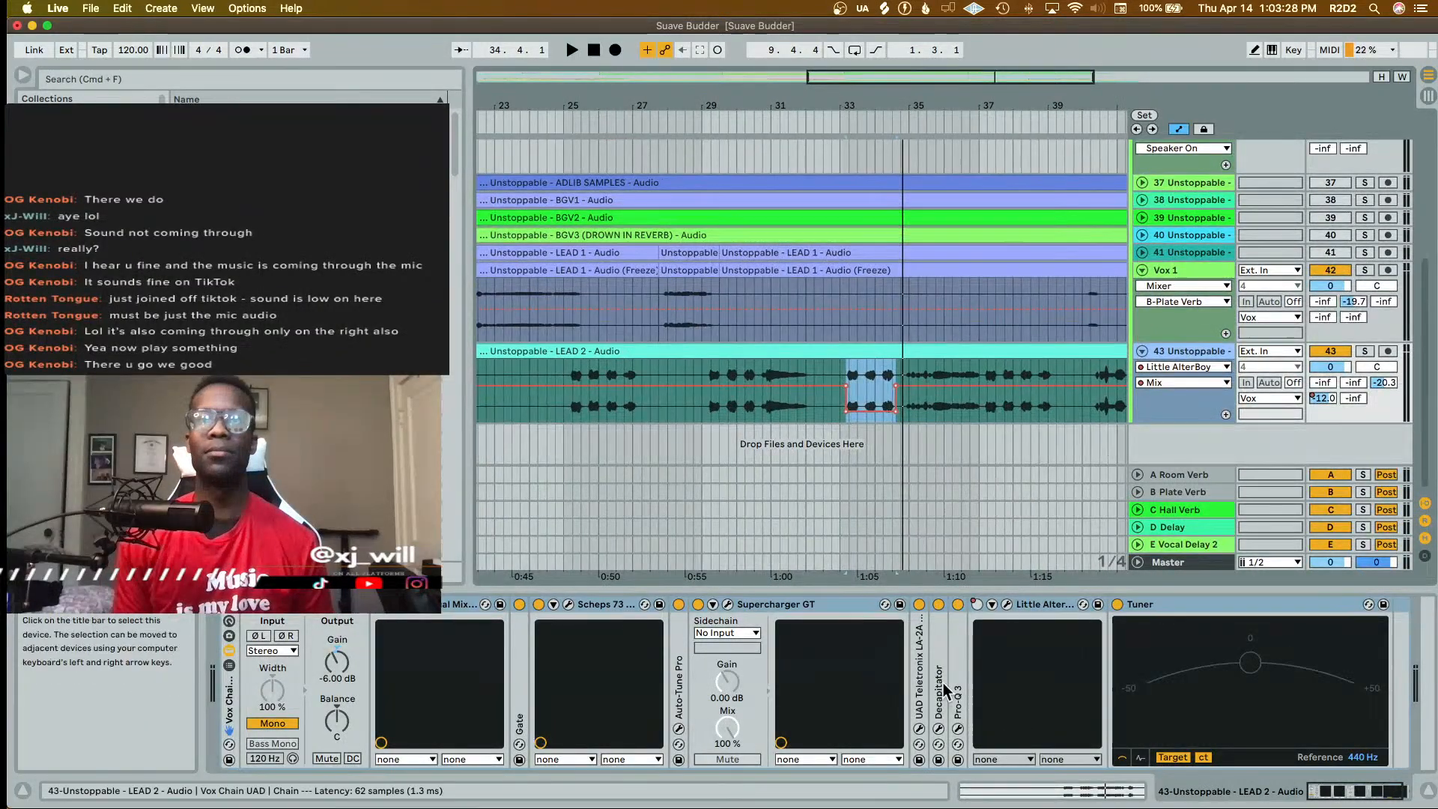
click(938, 729)
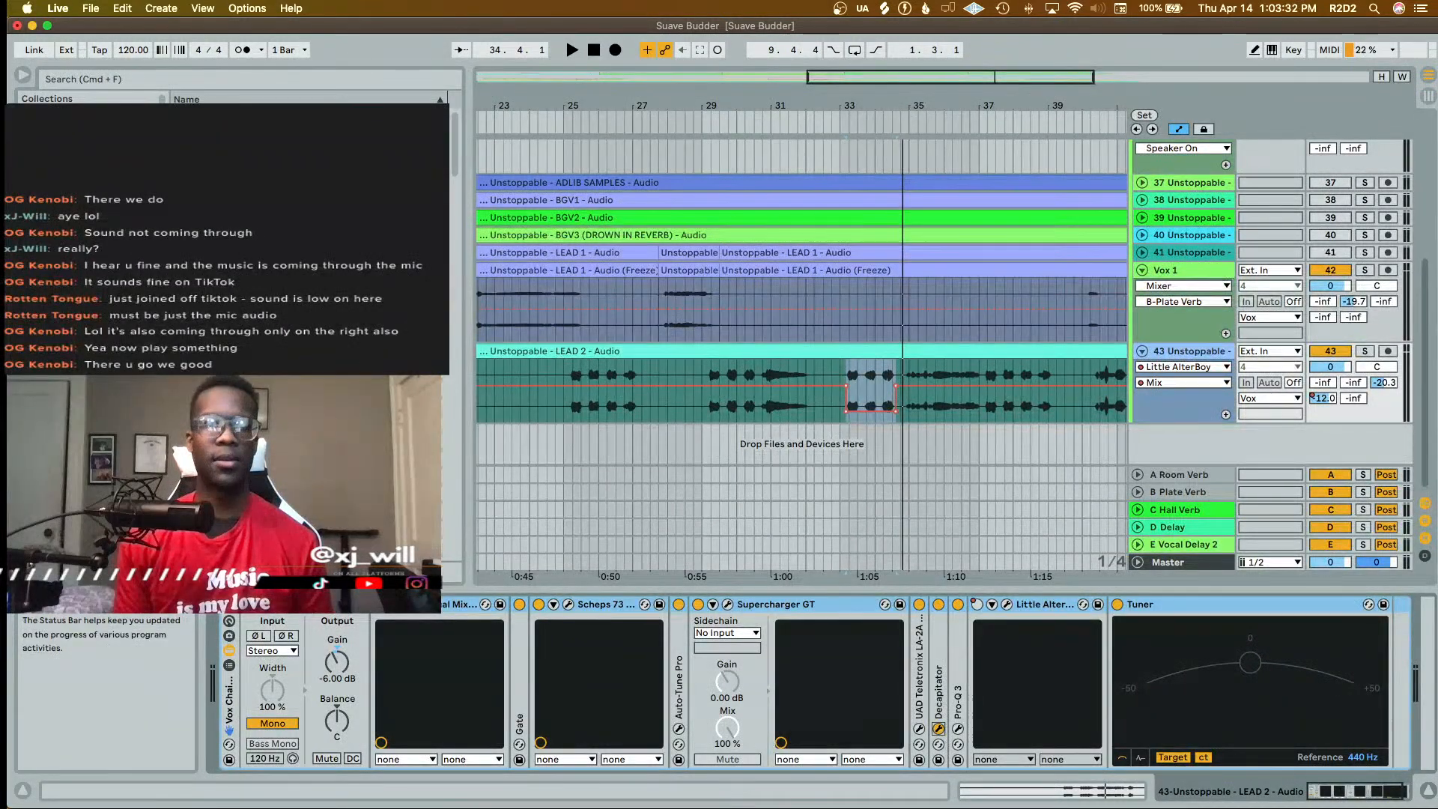
click(939, 808)
click(576, 412)
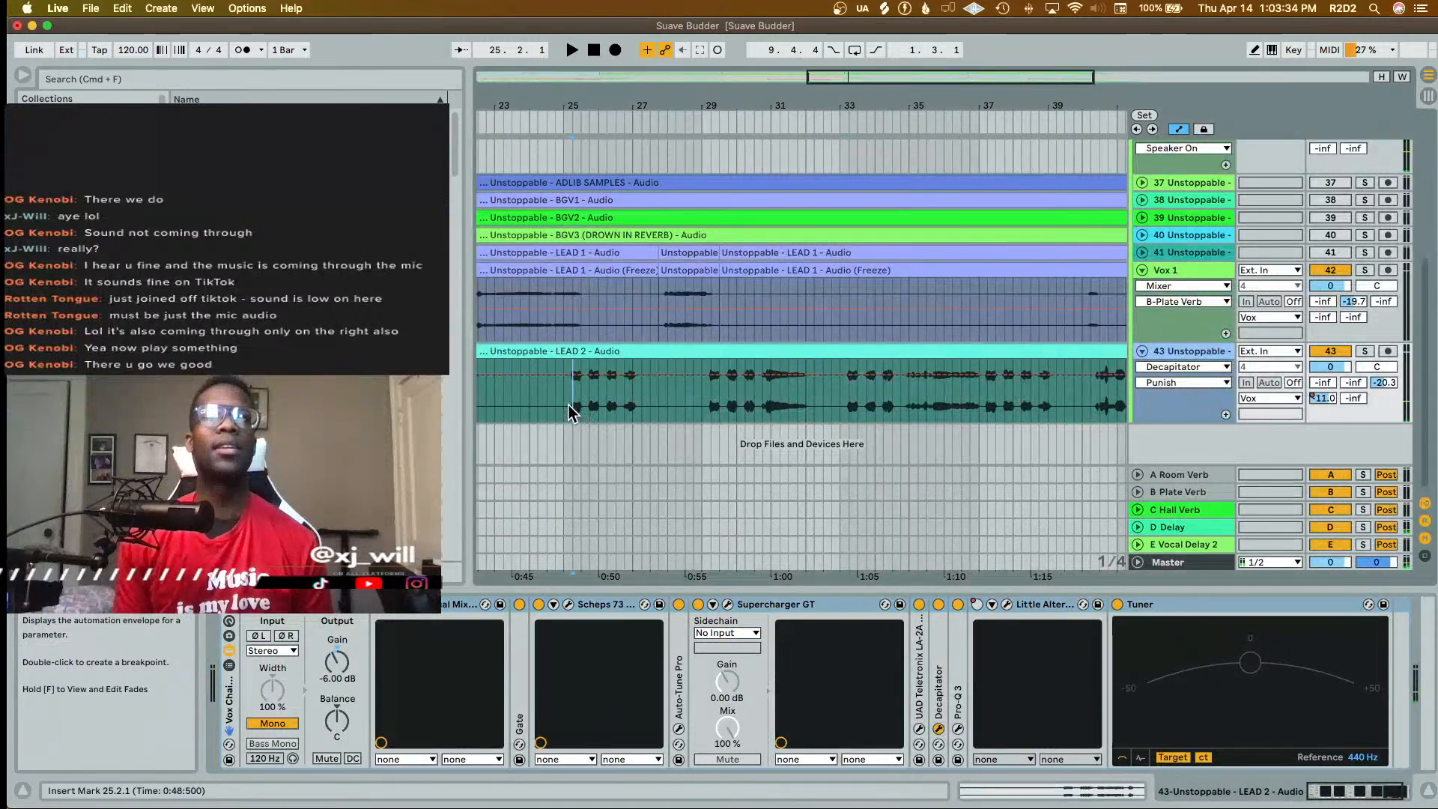
key(space)
click(1360, 350)
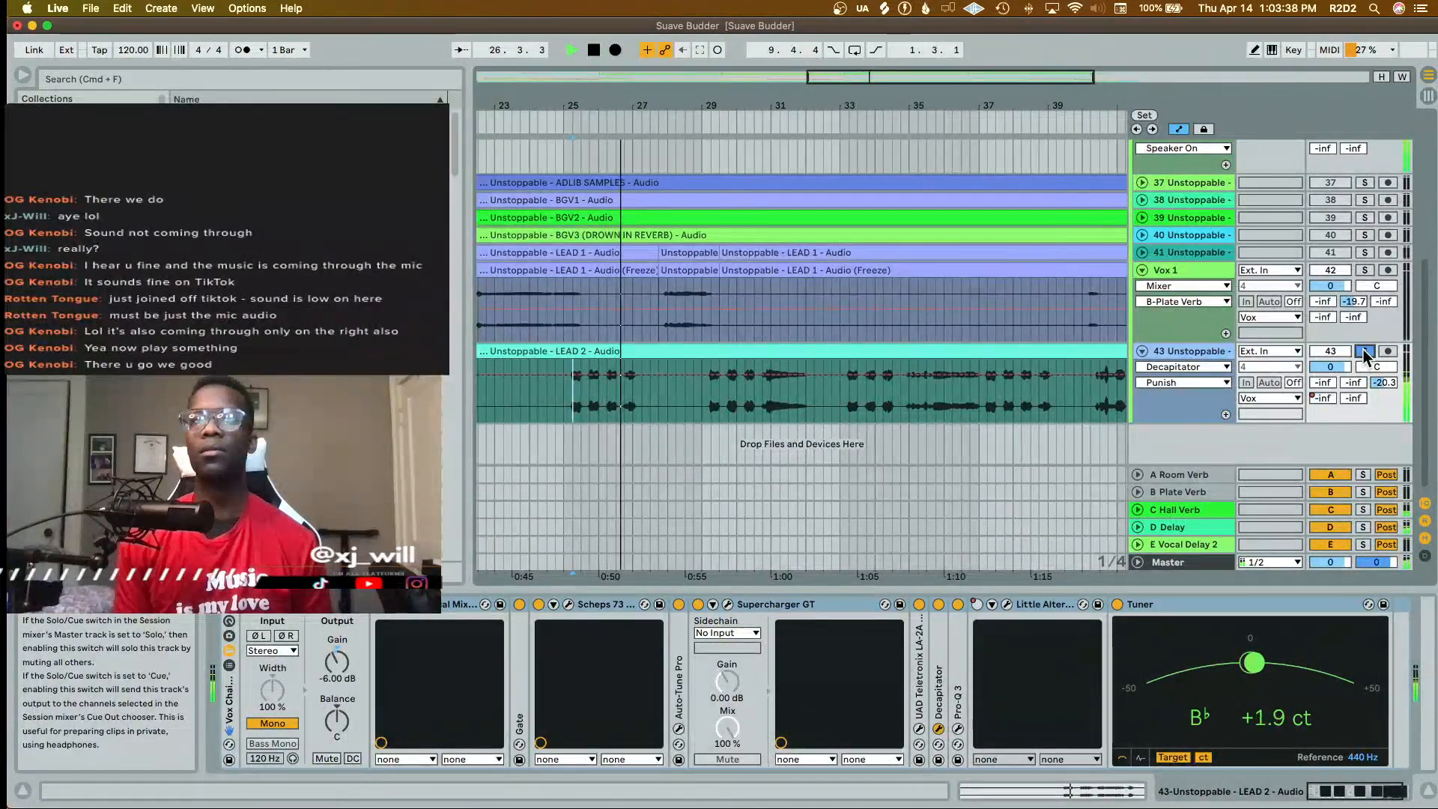
key(space)
click(1364, 351)
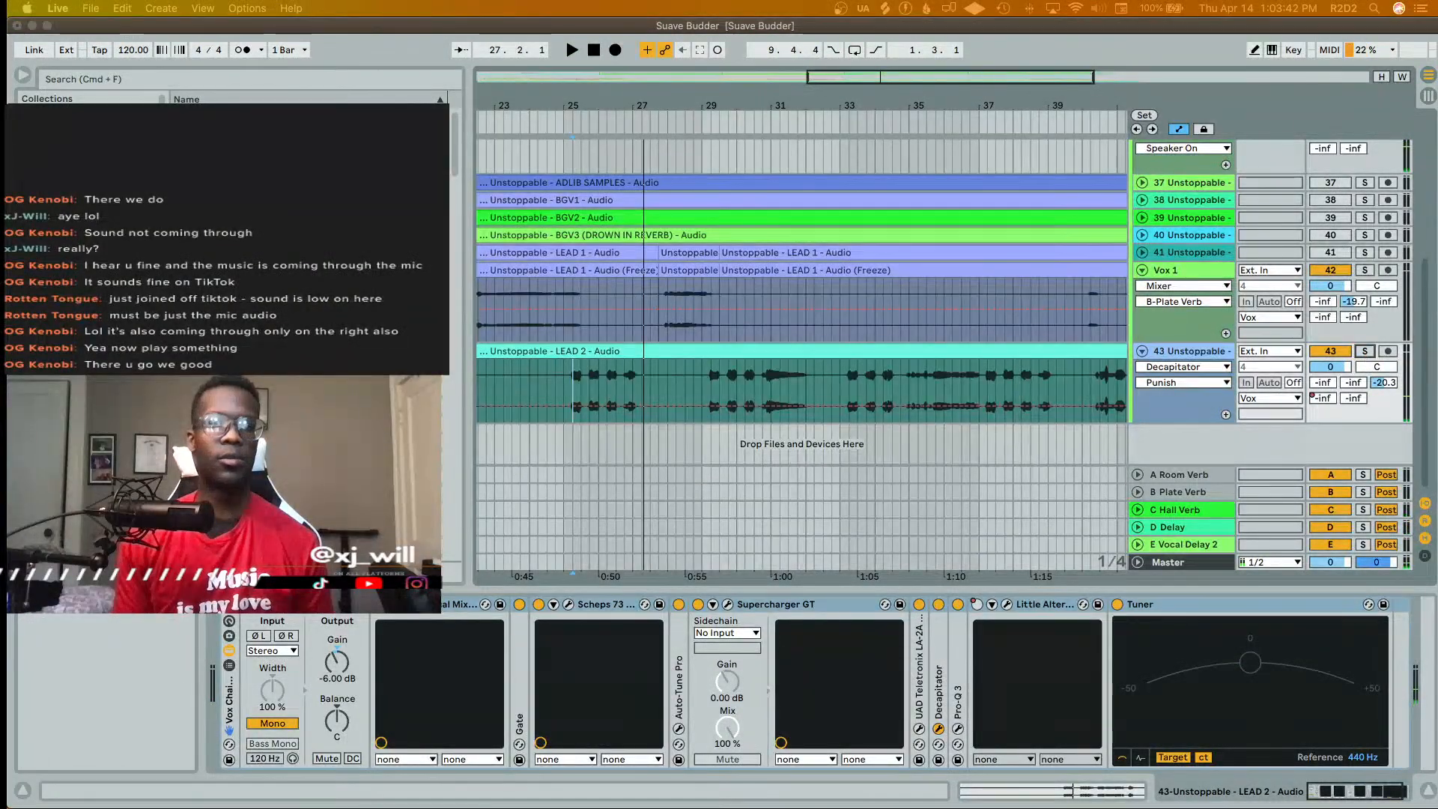
key(super+Tab)
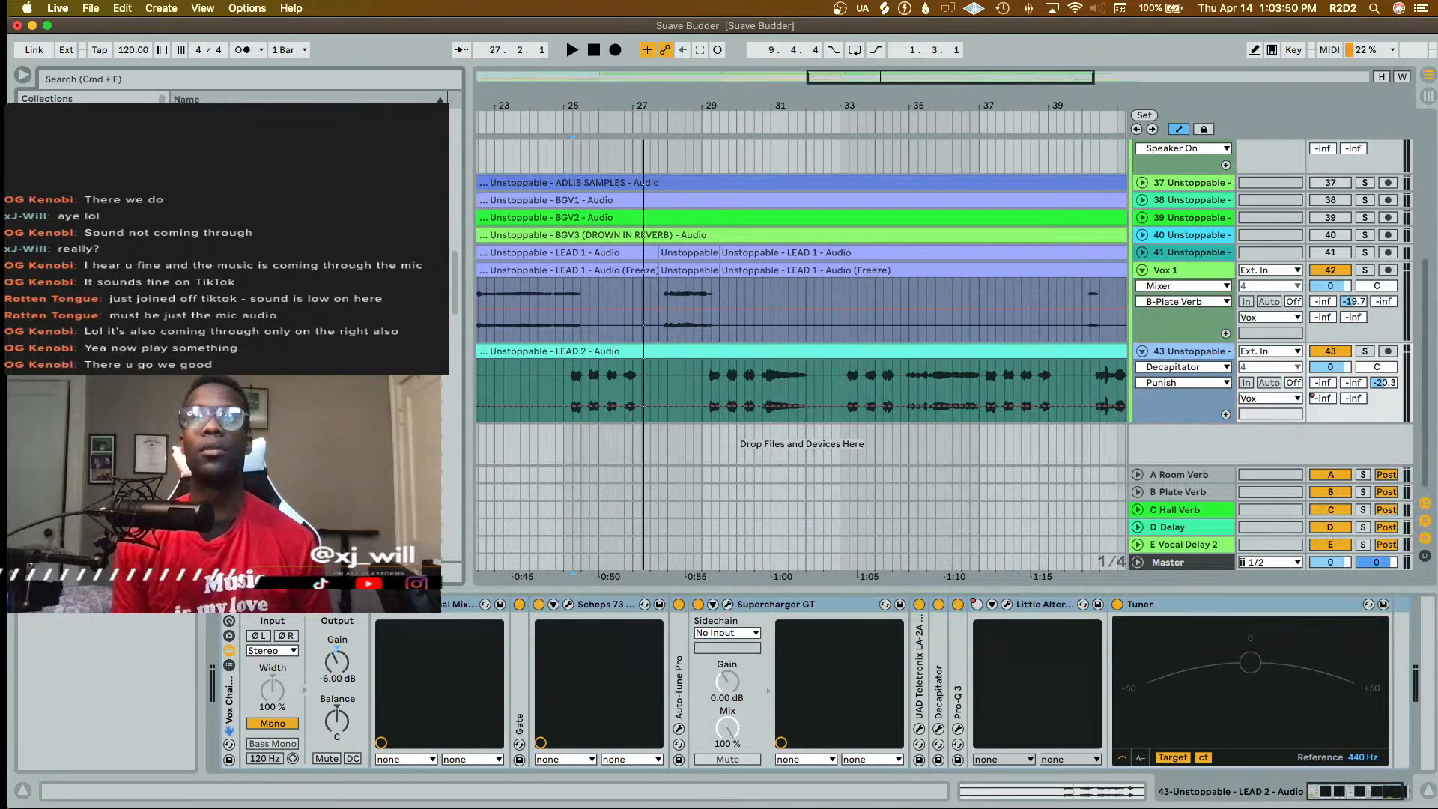
key(super+v)
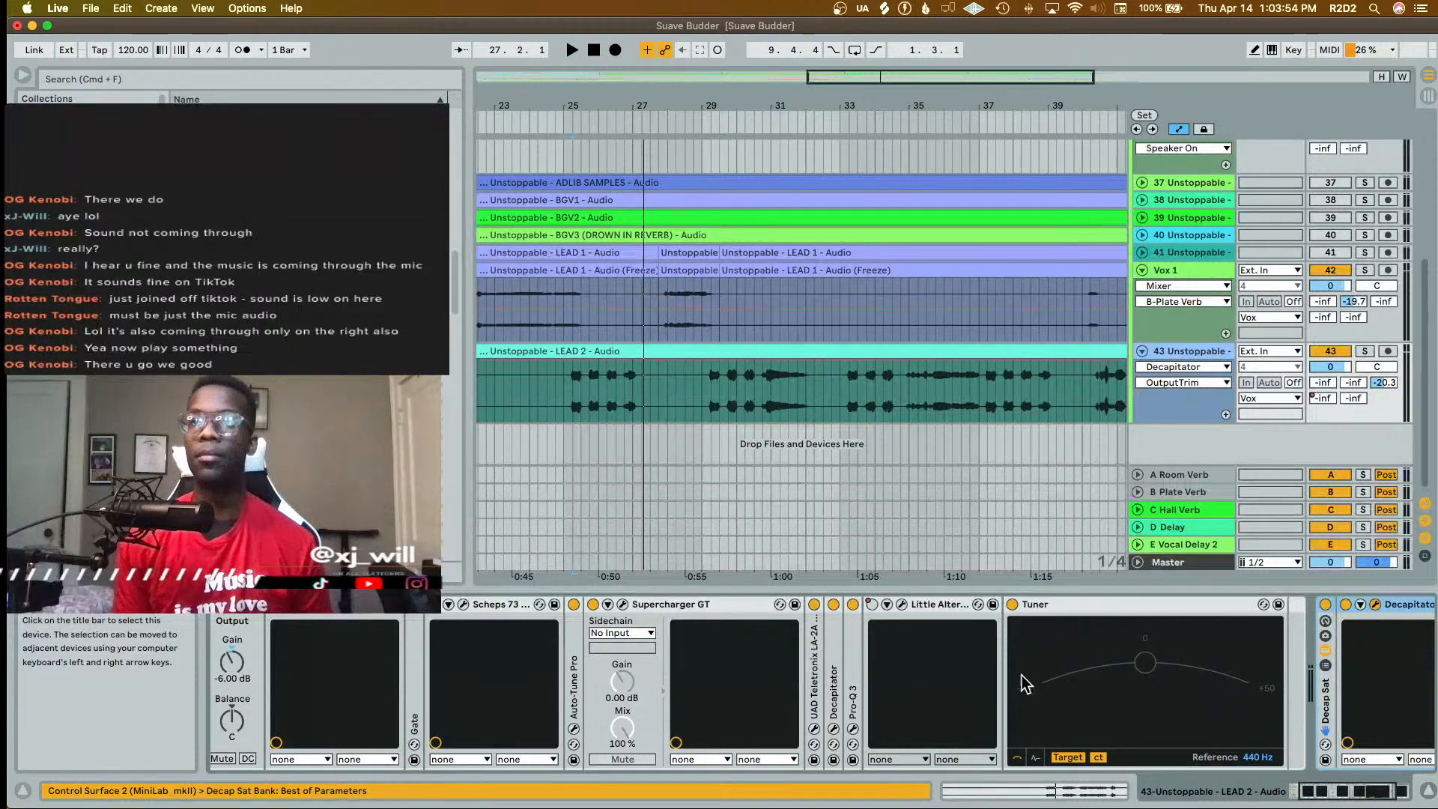
key(super+z)
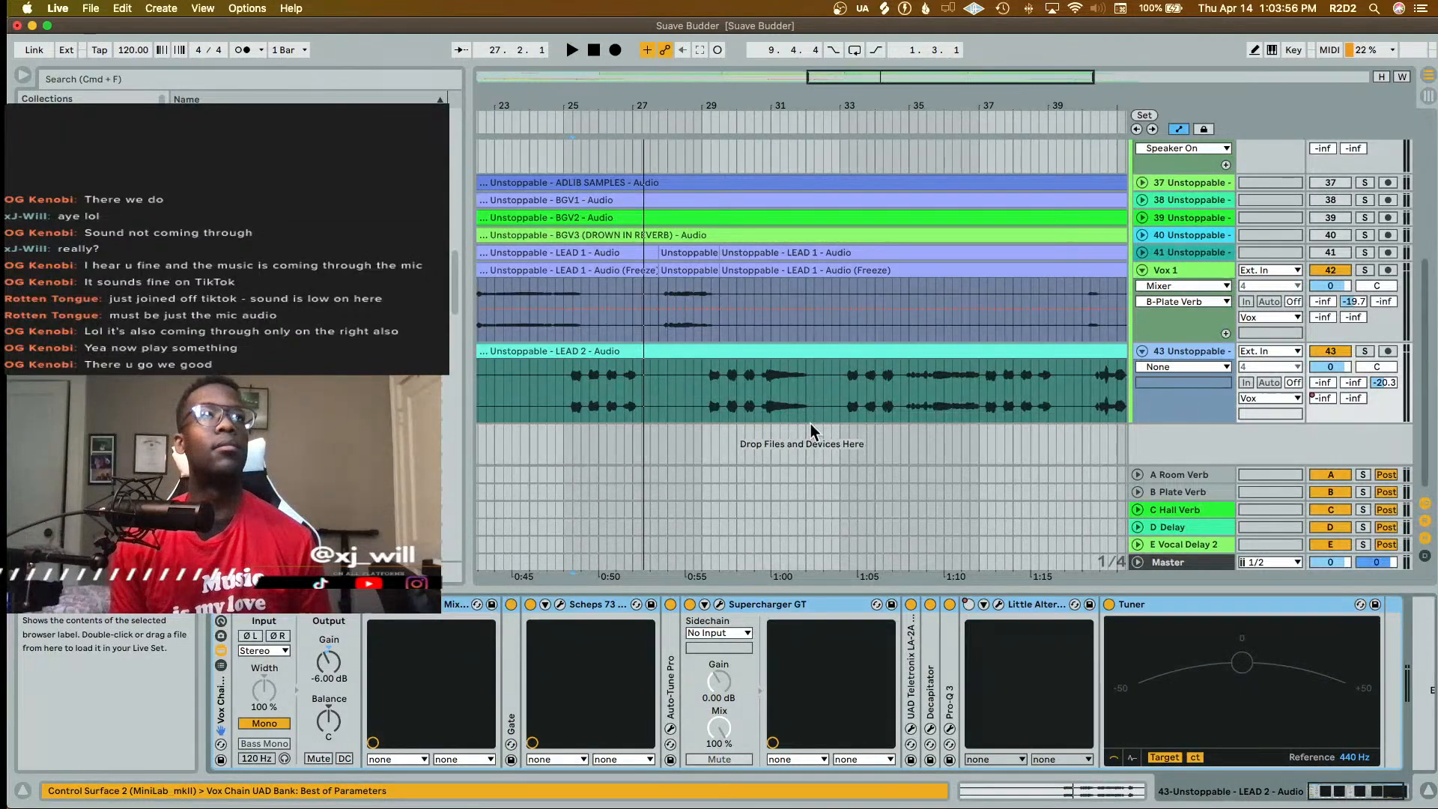
- Add the Driver plug-in at the end of LEAD 2's device chain and audition the soloed track from 25.2.1
click(1202, 354)
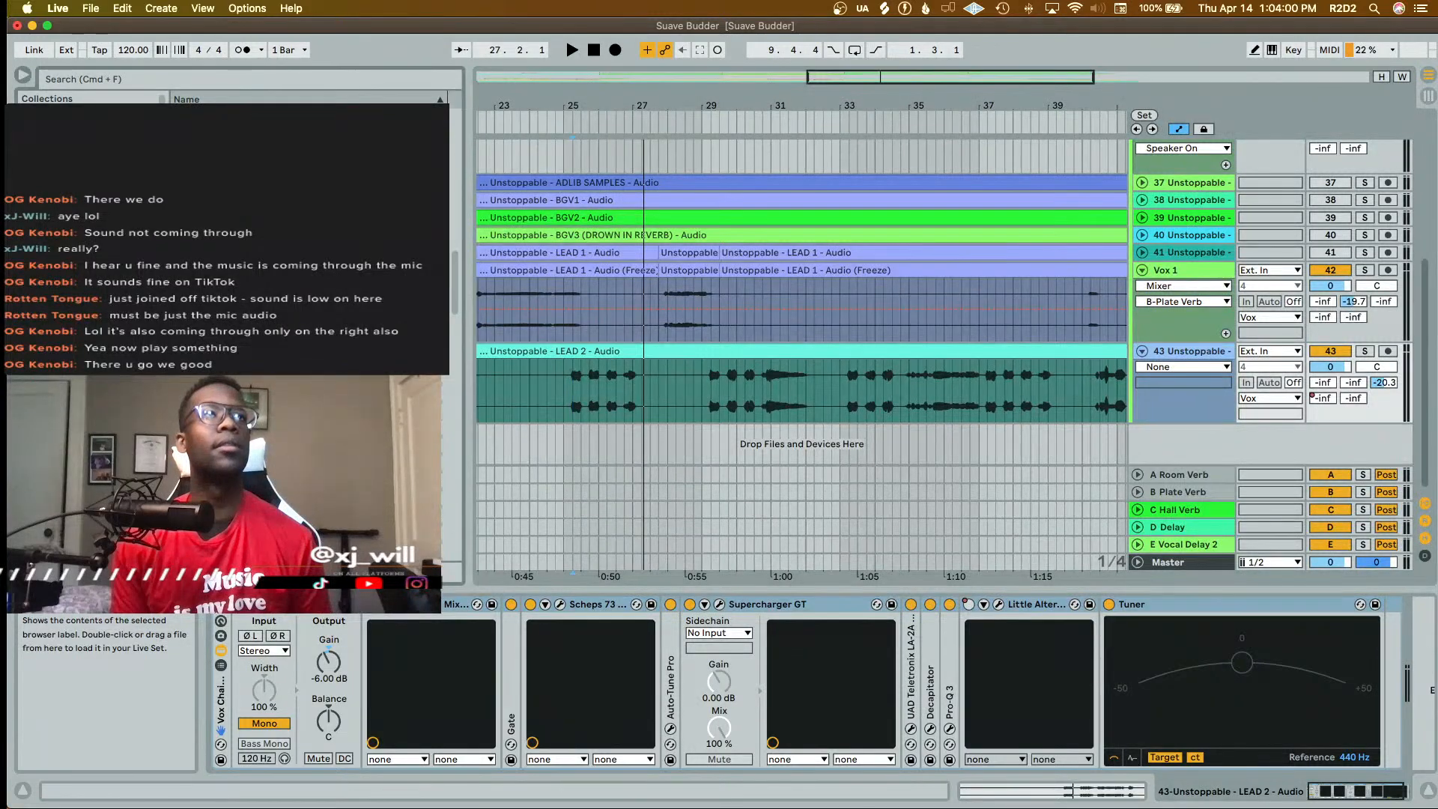
drag(300, 239, 1353, 649)
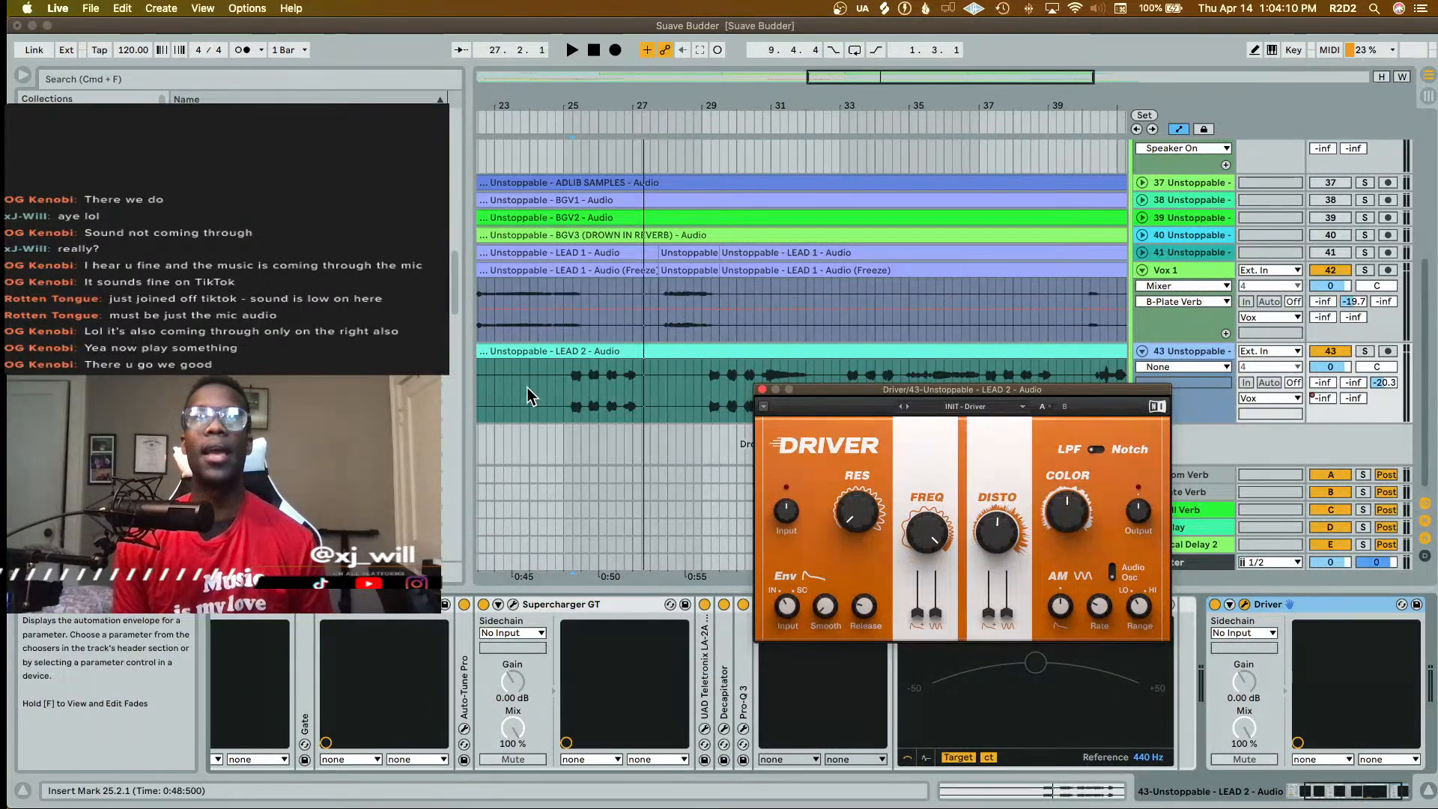
click(569, 402)
key(space)
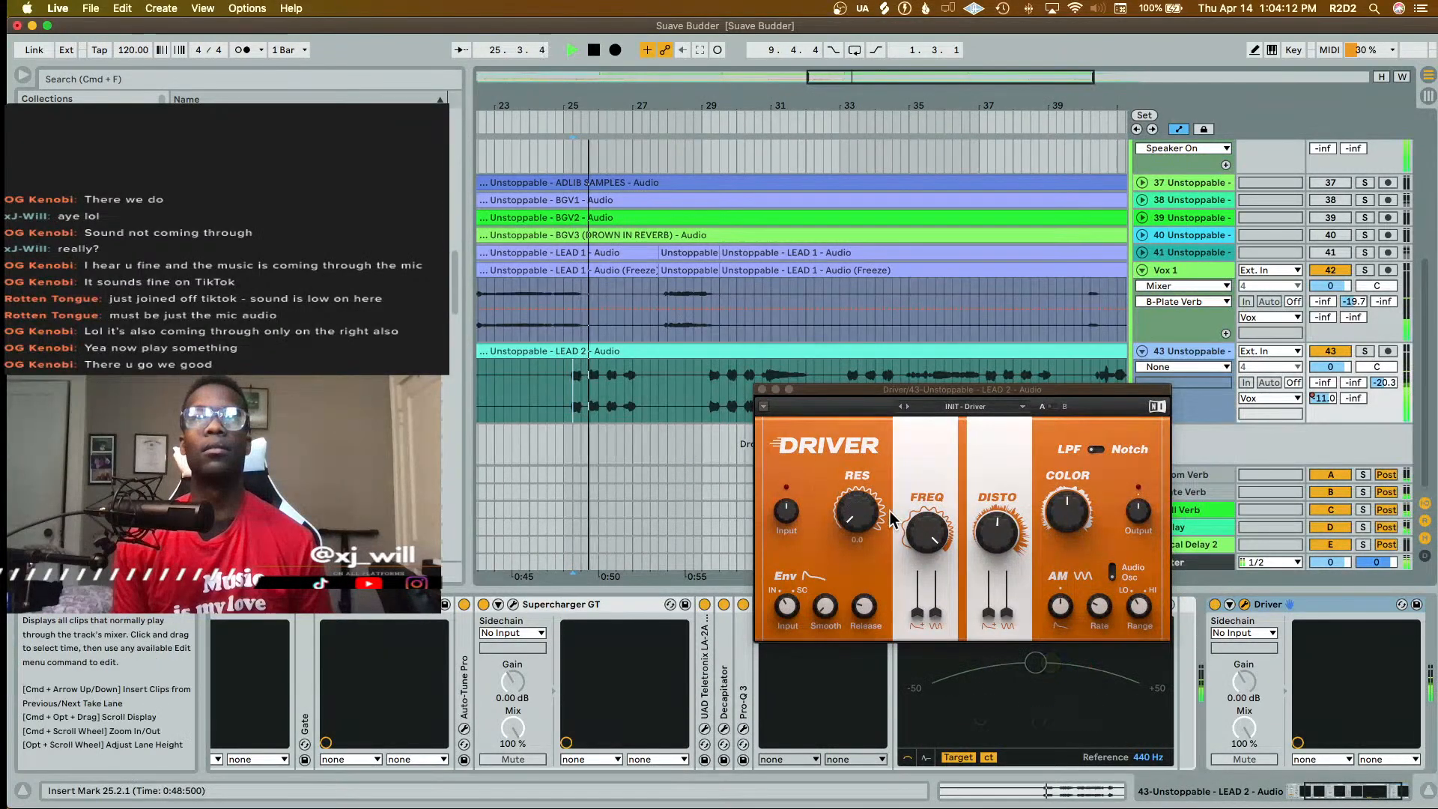
click(1365, 351)
key(space)
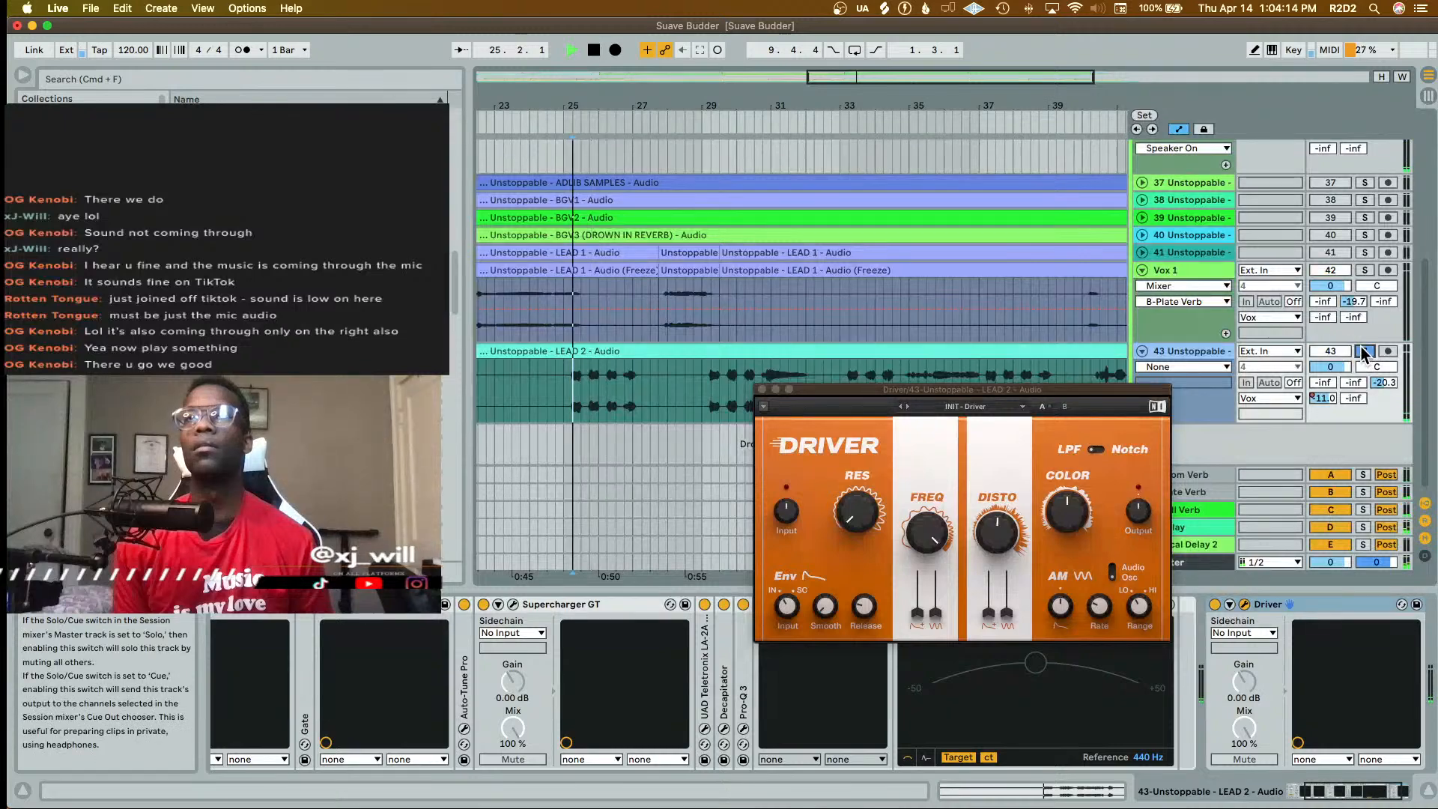
- Shape Driver's distortion while auditioning LEAD 2: DISTO to 10.0, RES to 2.6, Output to -5.4, and COLOR turned up
drag(996, 533, 996, 495)
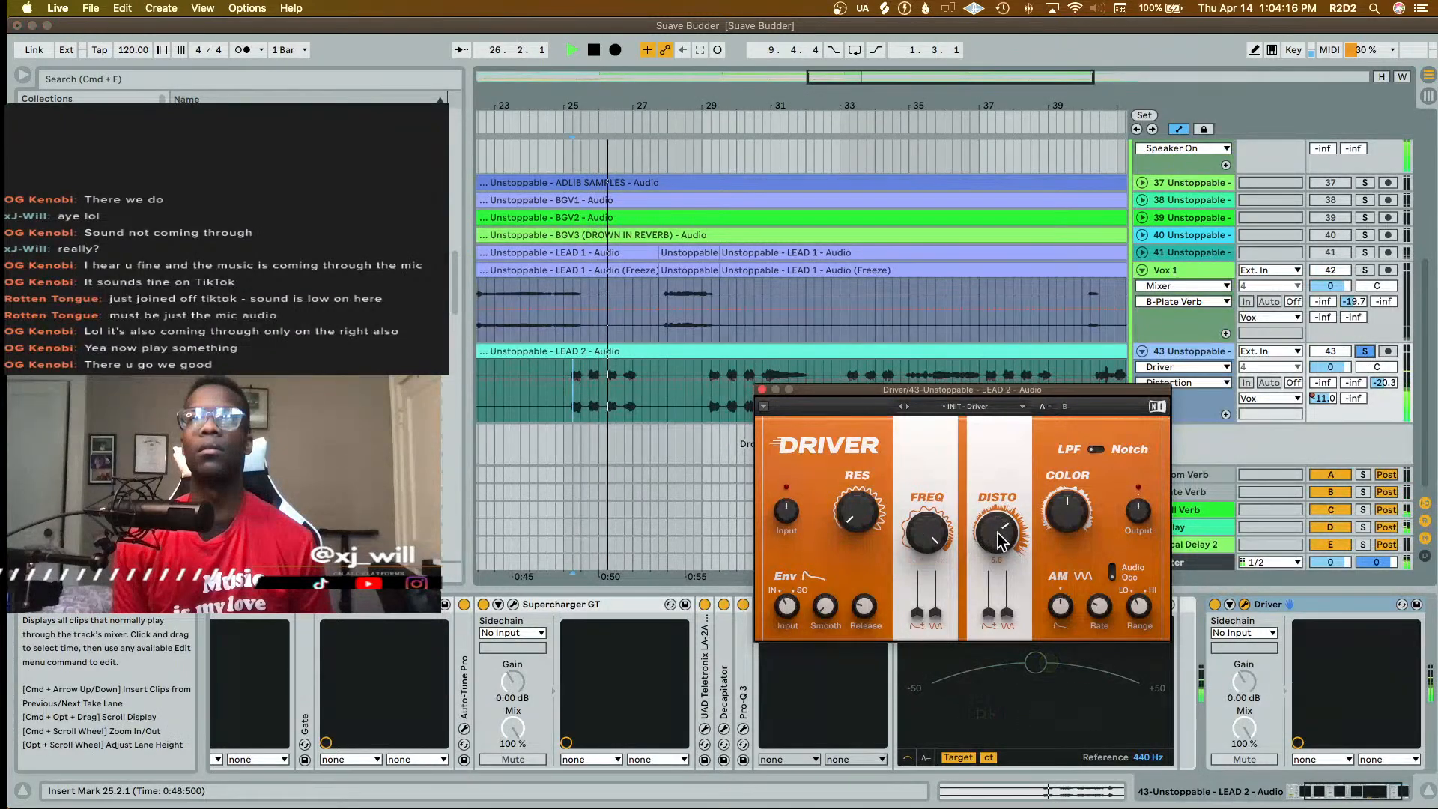
key(space)
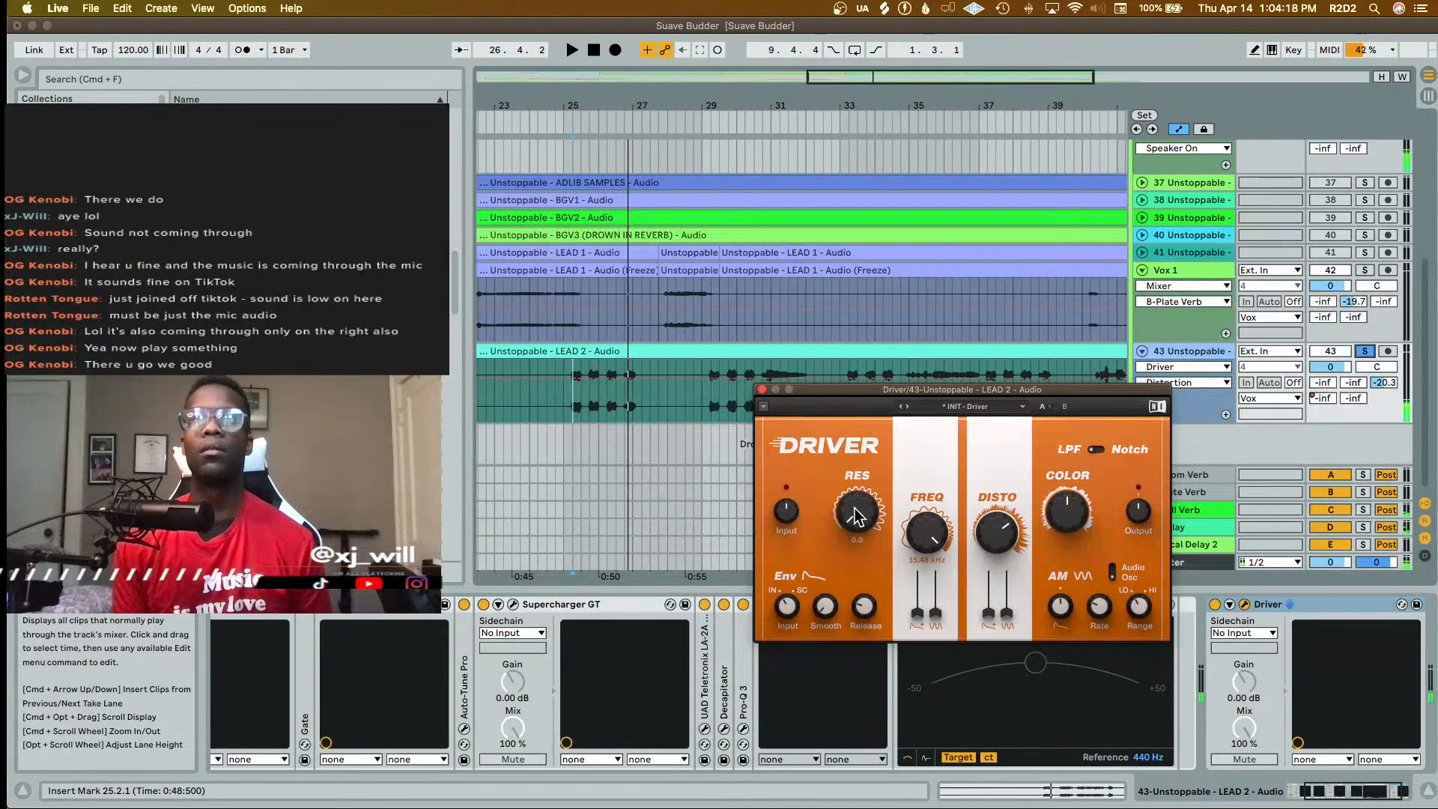
key(space)
mouse_move(854, 509)
mouse_down()
mouse_move(855, 483)
mouse_move(854, 501)
mouse_up()
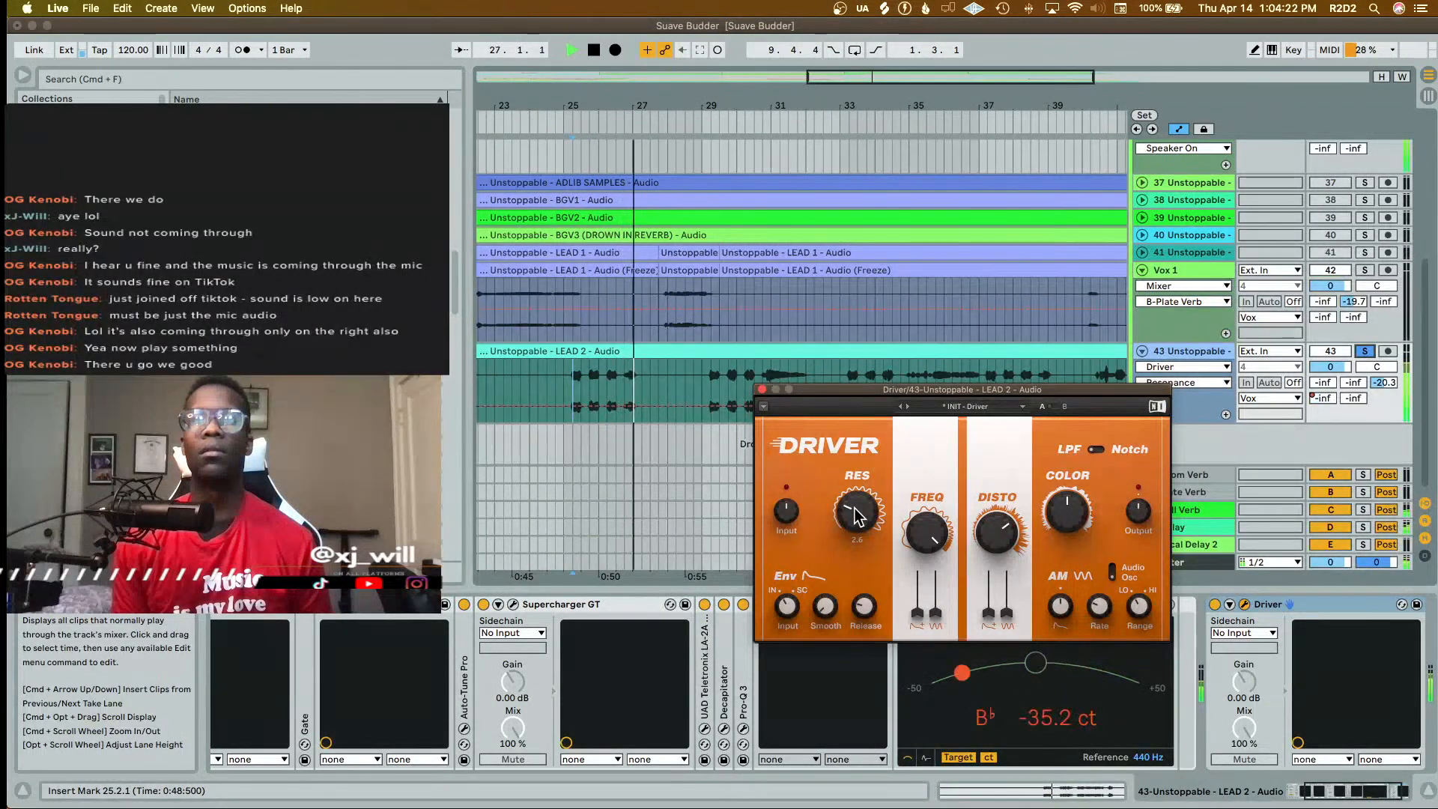
key(space)
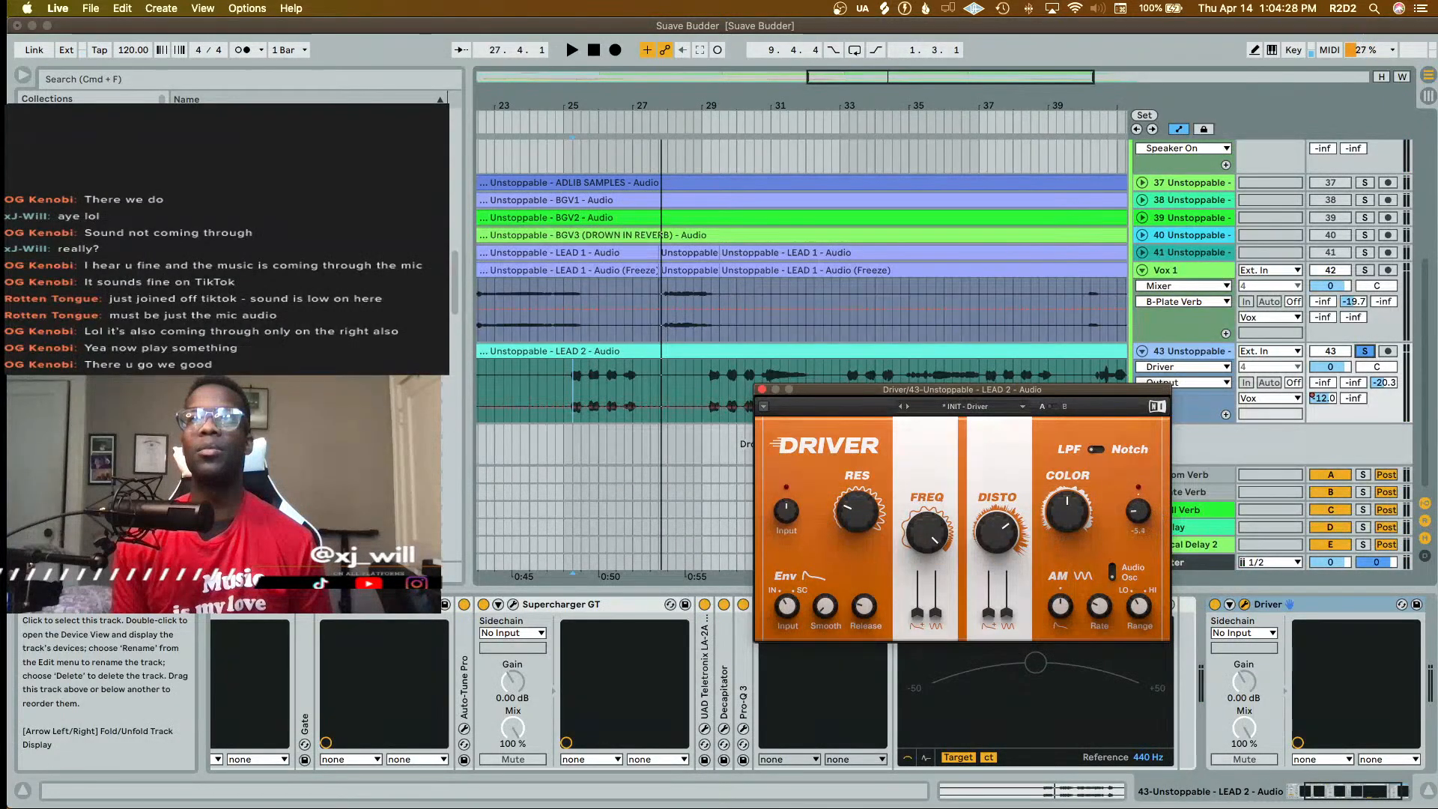
key(space)
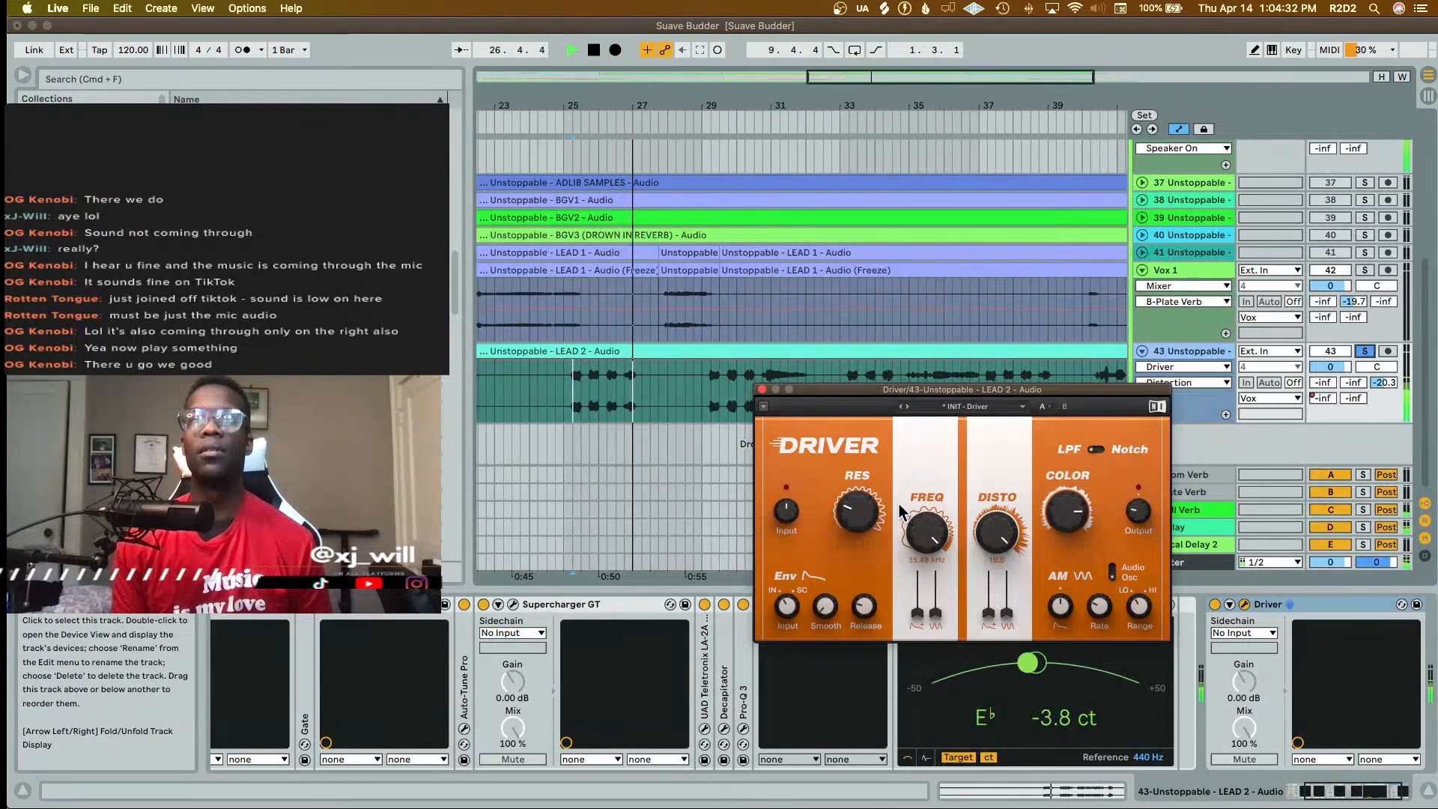
key(space)
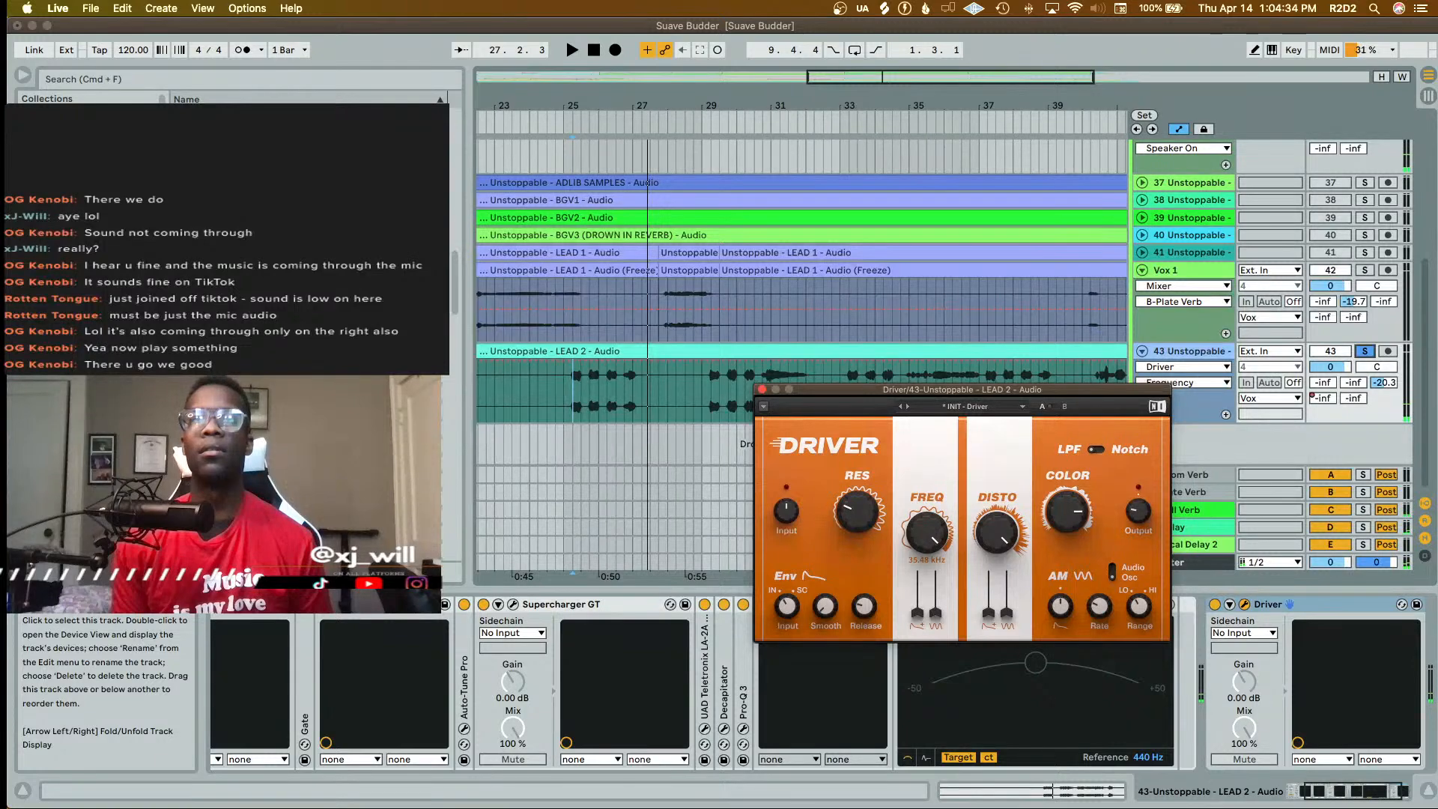
- Try Driver's FREQ at 7.57 kHz, return it to maximum, and raise RES further while auditioning LEAD 2
drag(927, 532, 927, 558)
key(space)
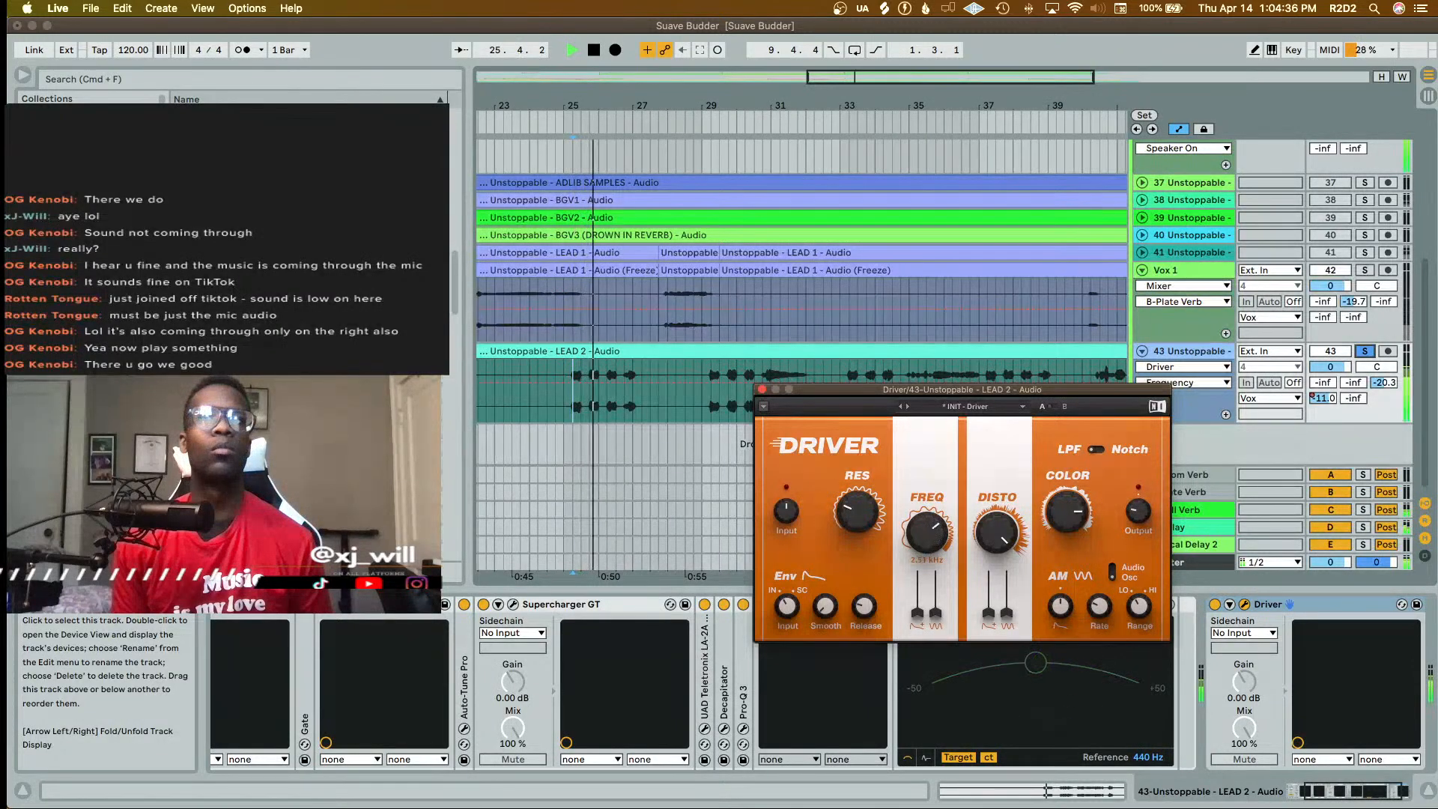
drag(927, 531, 851, 510)
key(space)
key(space)
key(space)
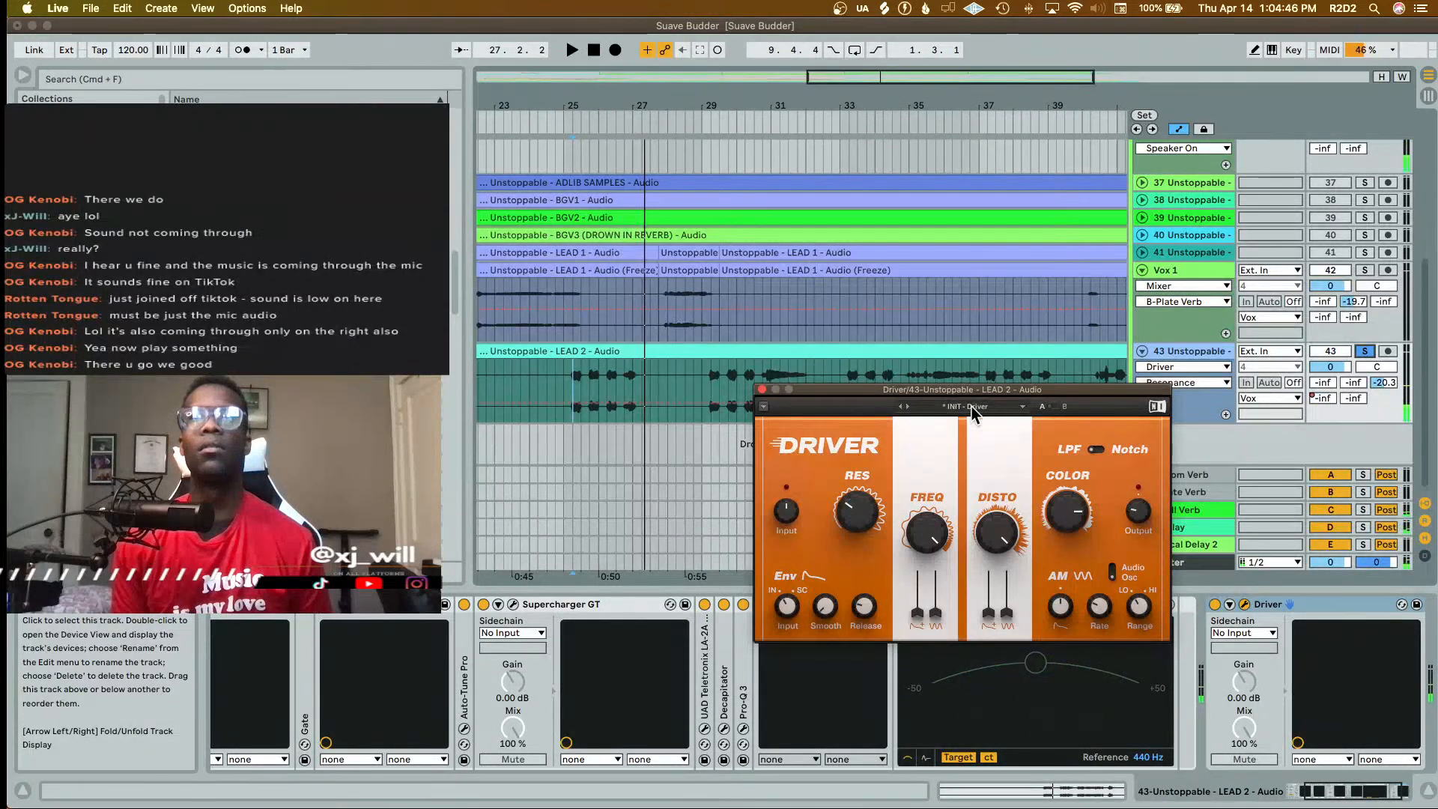
- Try Driver's Asthma preset and audition the soloed LEAD 2 track from 25.2.1
click(907, 406)
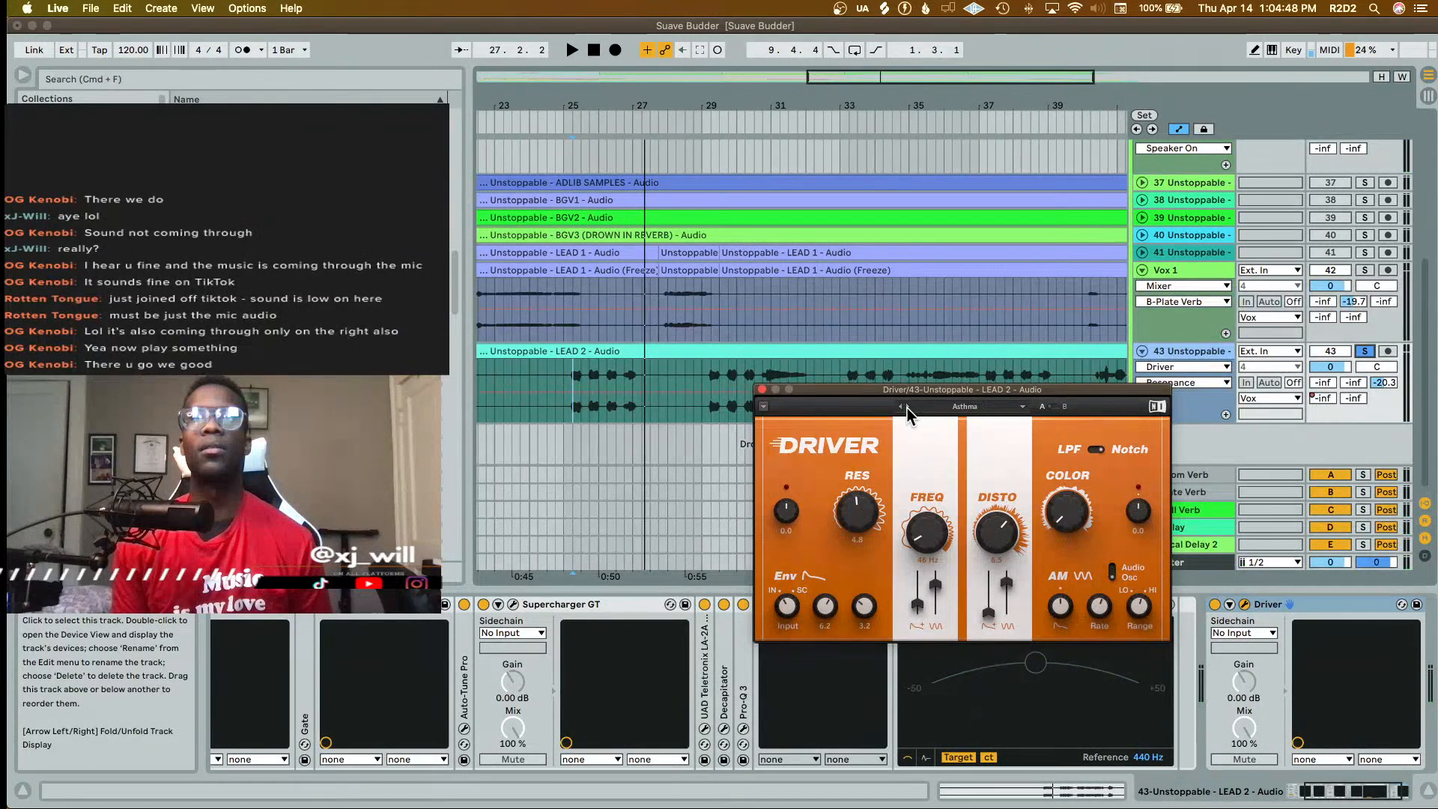
key(space)
key(space)
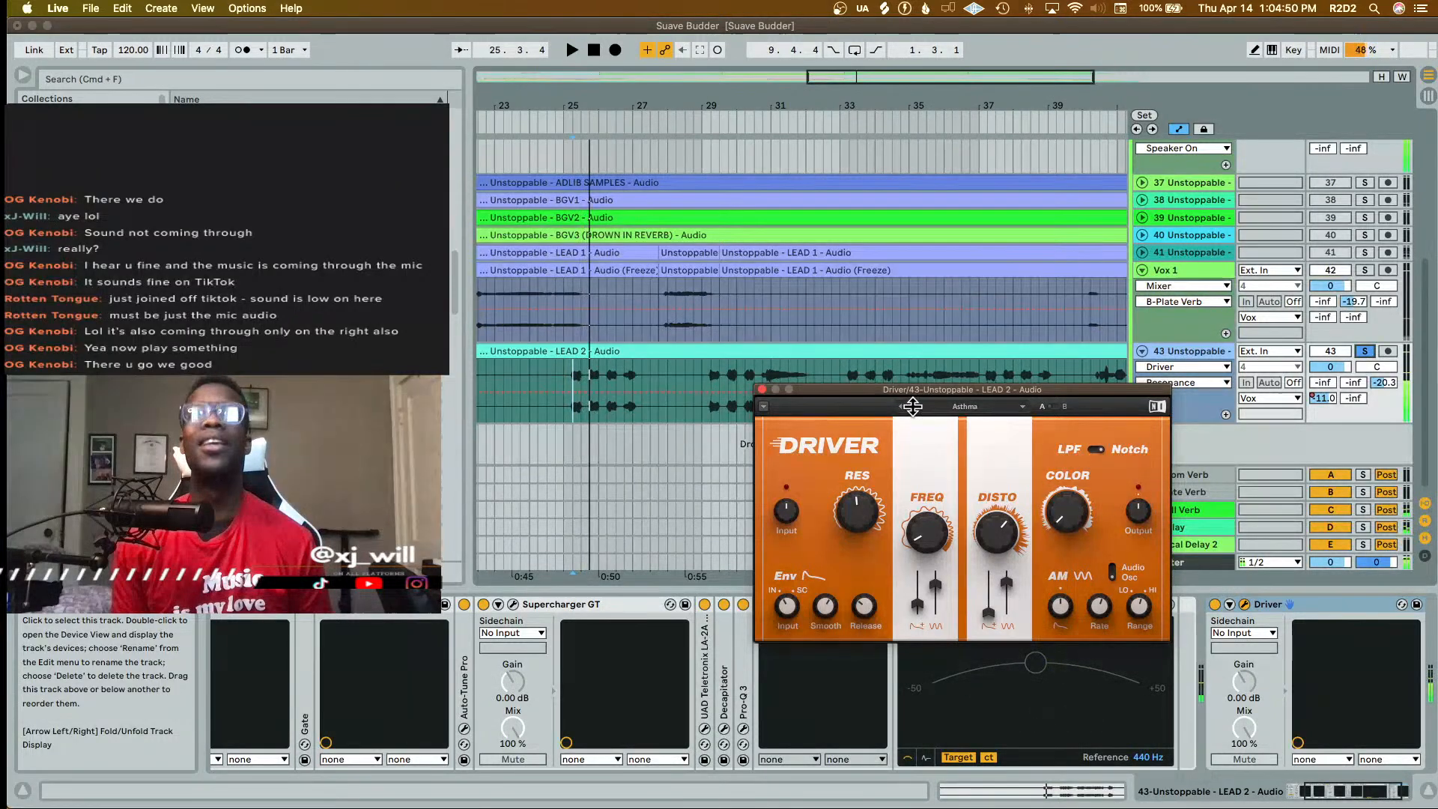
click(911, 406)
click(852, 409)
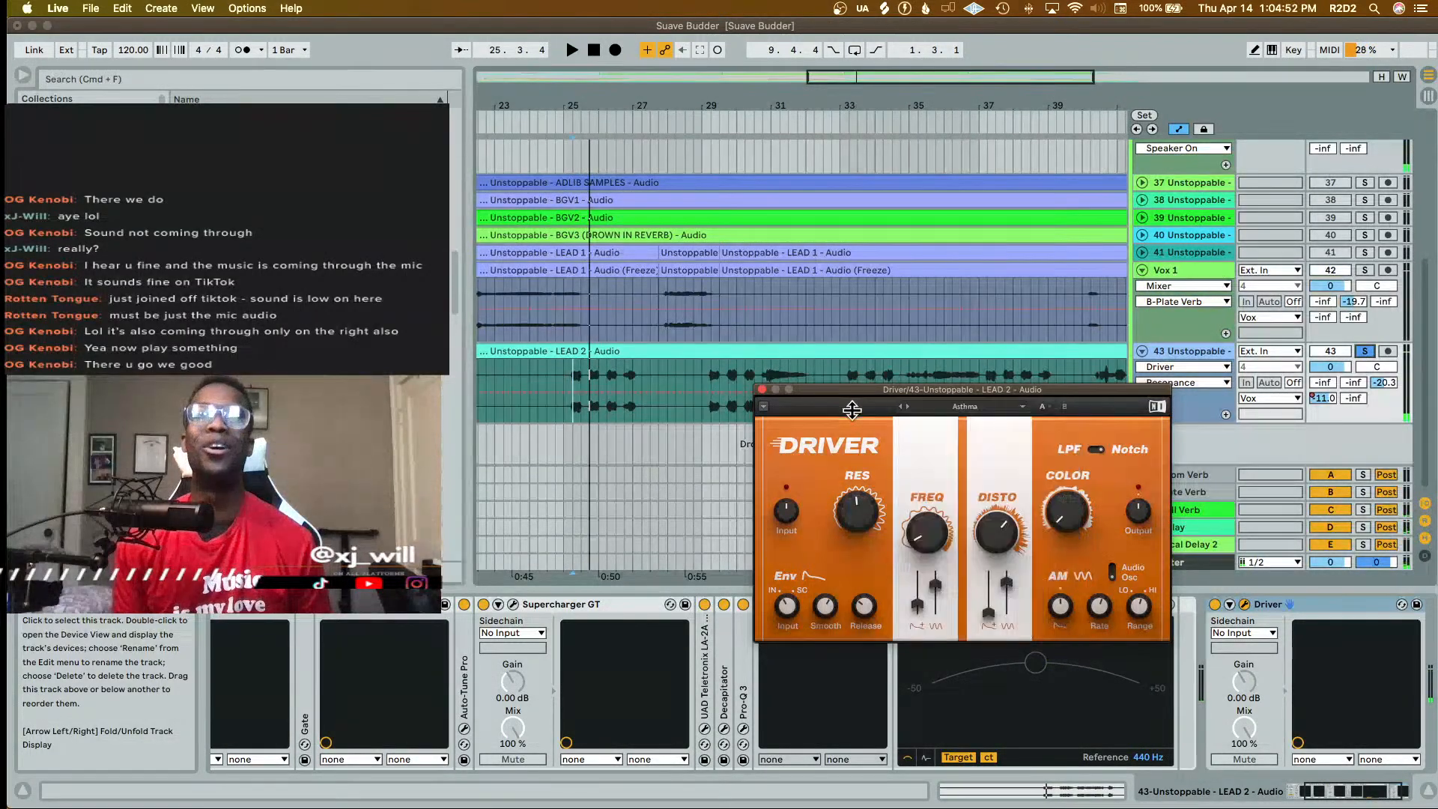
- Advance Driver's preset through Audioburn to Beast and Bass, audition LEAD 2 with it, and close the plug-in window
click(907, 405)
key(space)
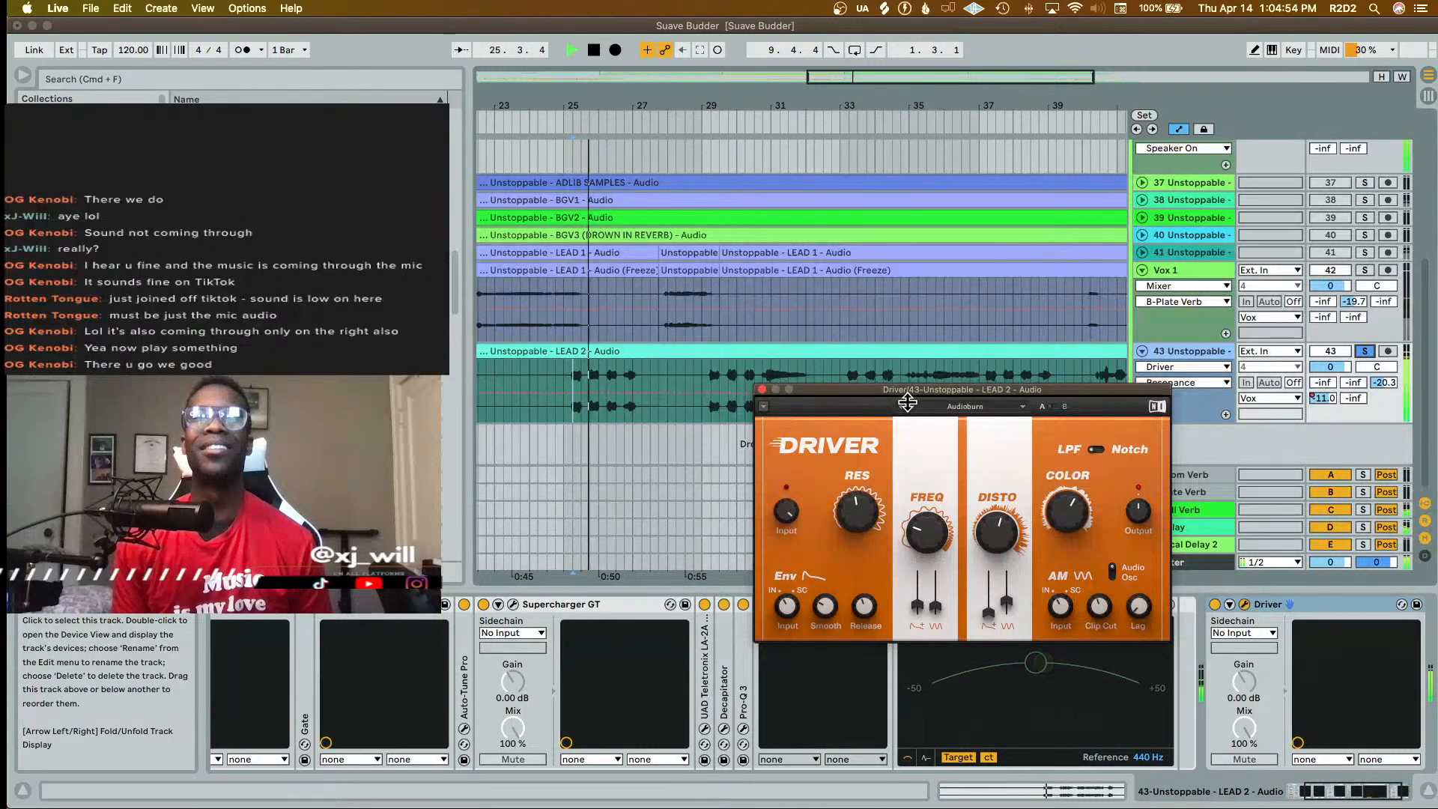
click(907, 404)
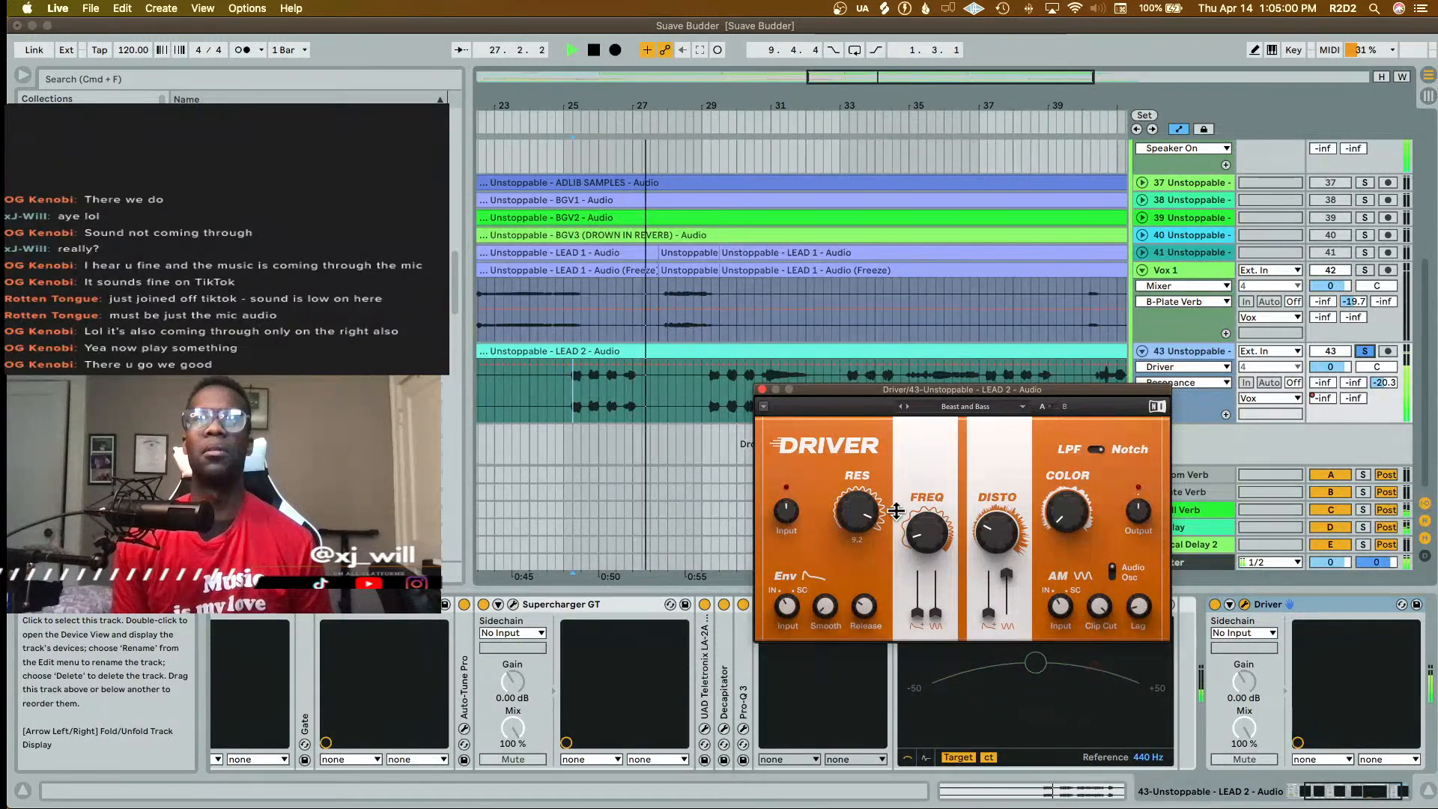
key(space)
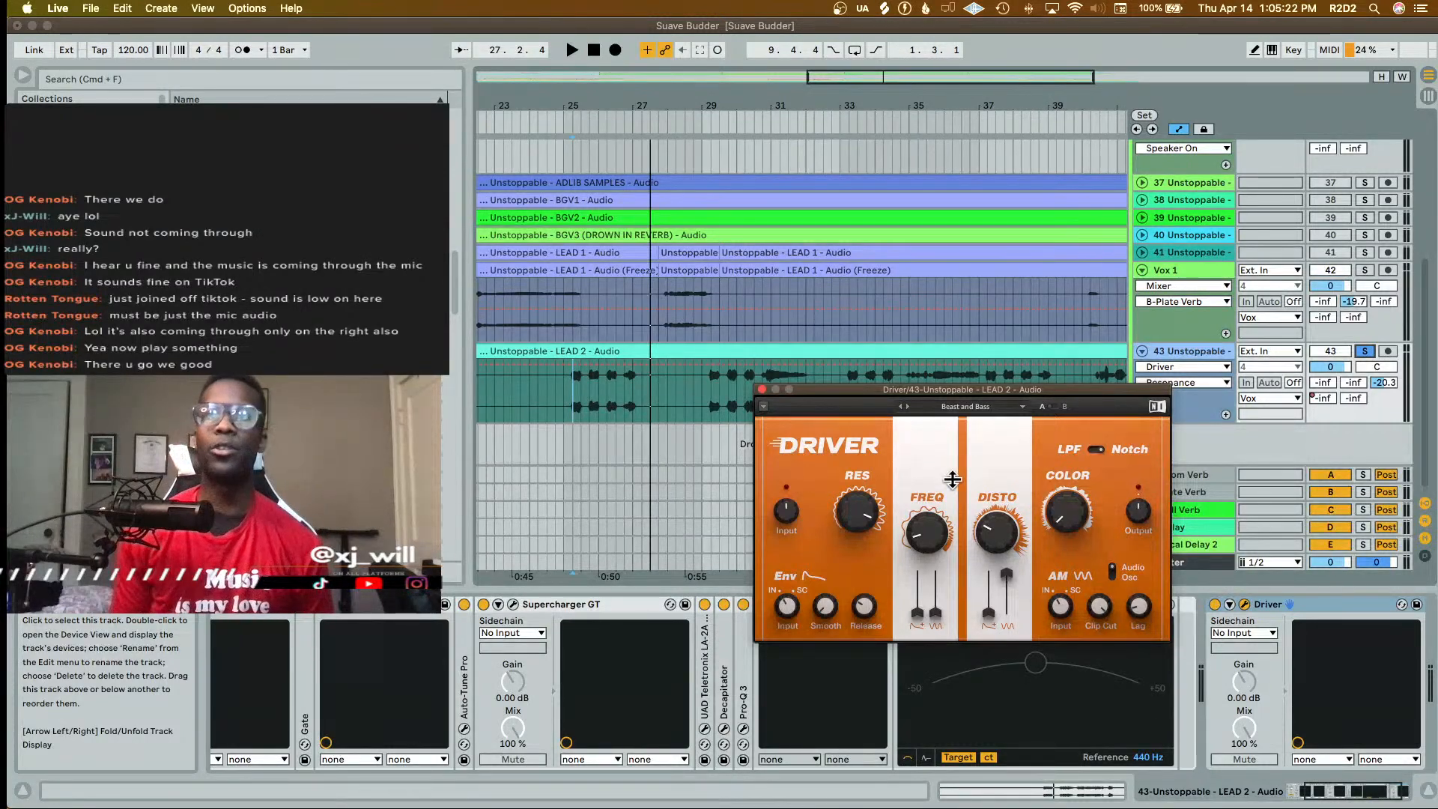
key(space)
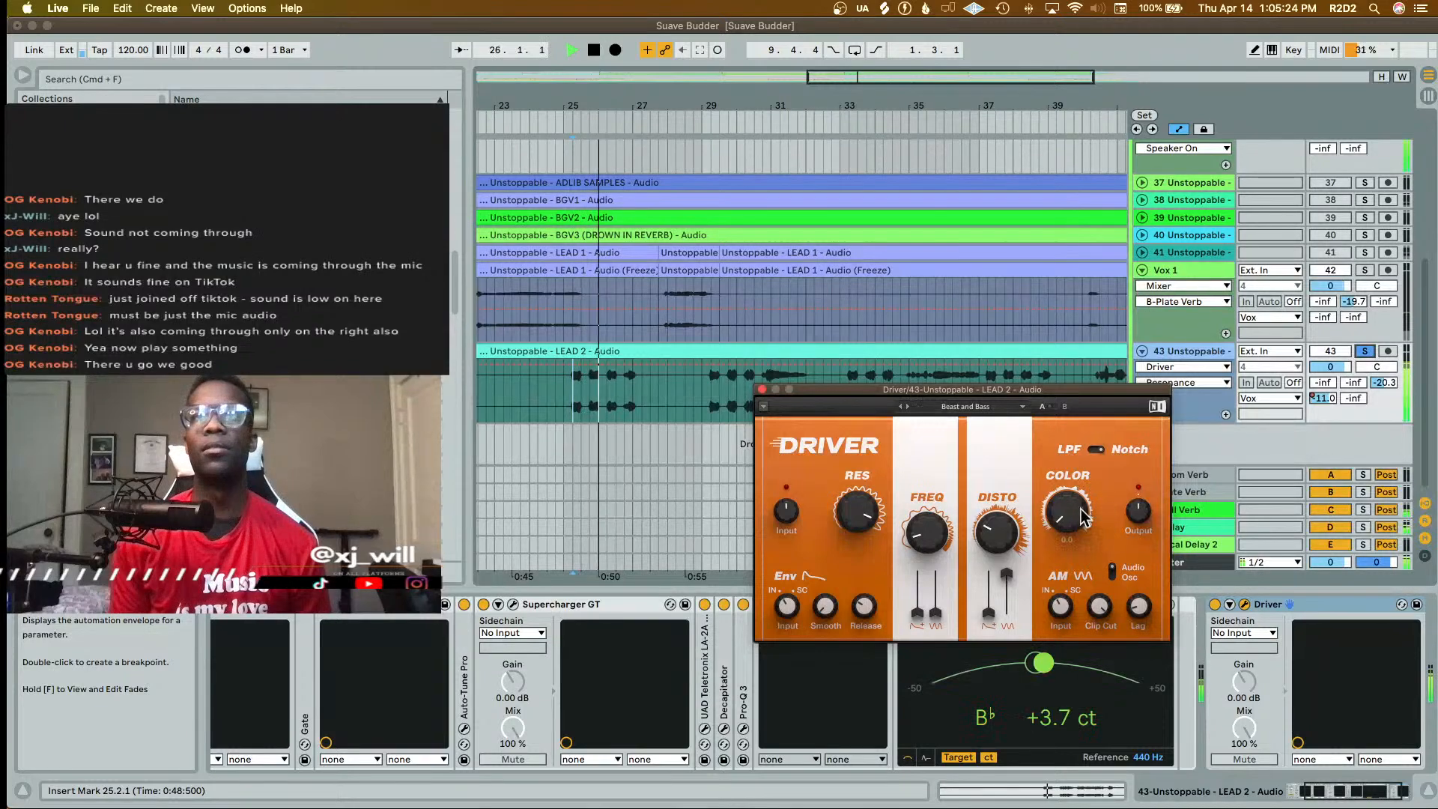
key(space)
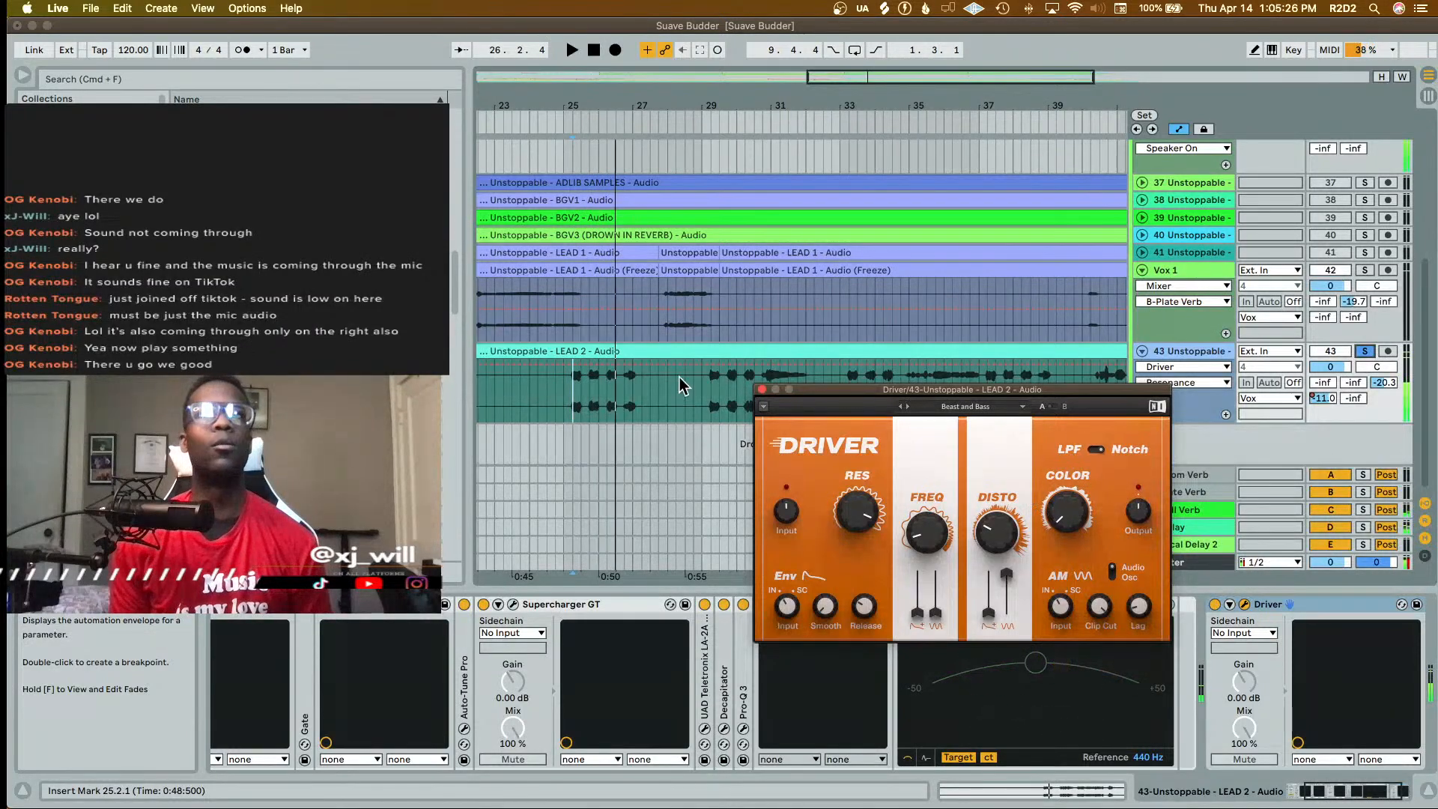
click(762, 389)
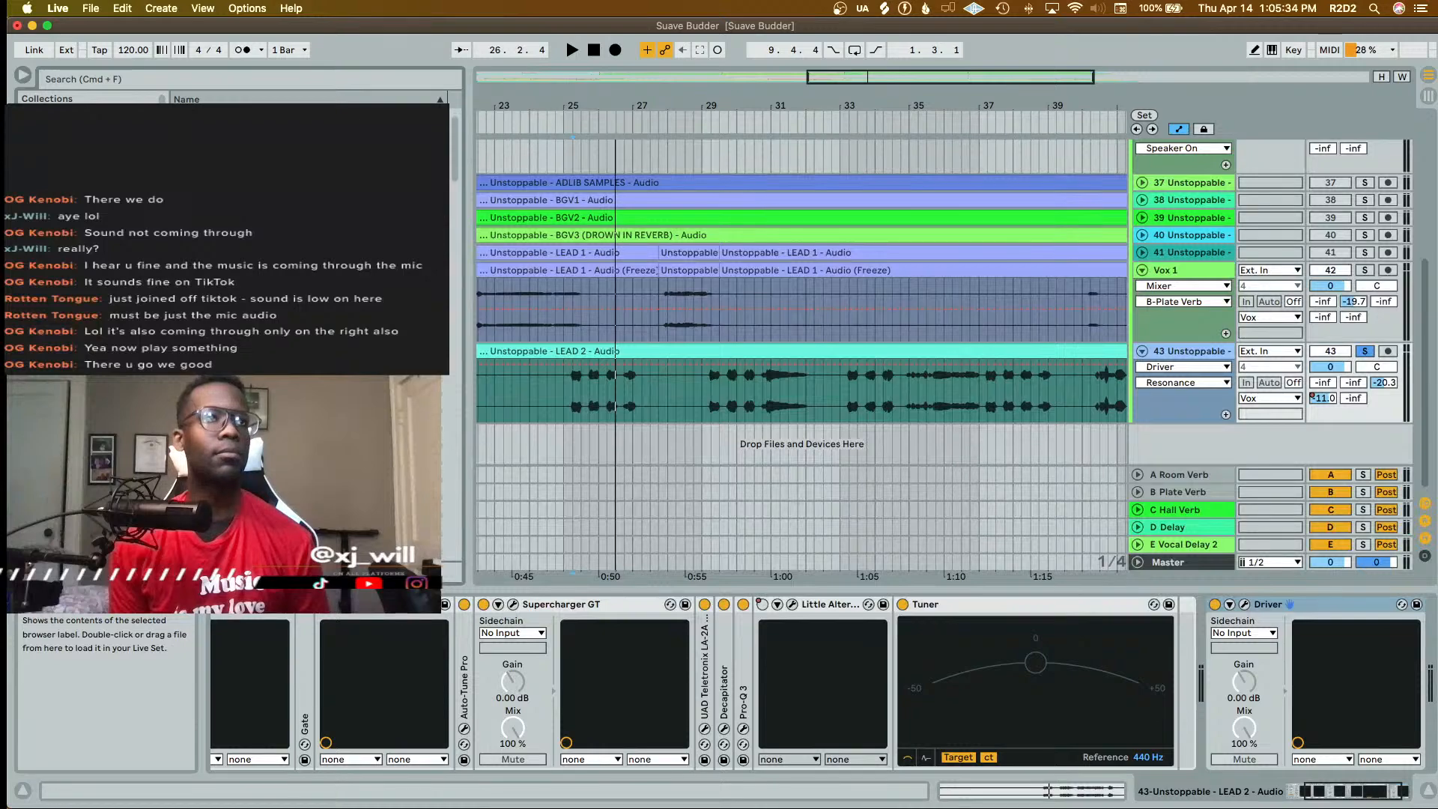
- Insert the DryWet Knob rack before Driver on LEAD 2, show its Dry and Whet chains, and move Driver into the rack
drag(1312, 604, 1310, 678)
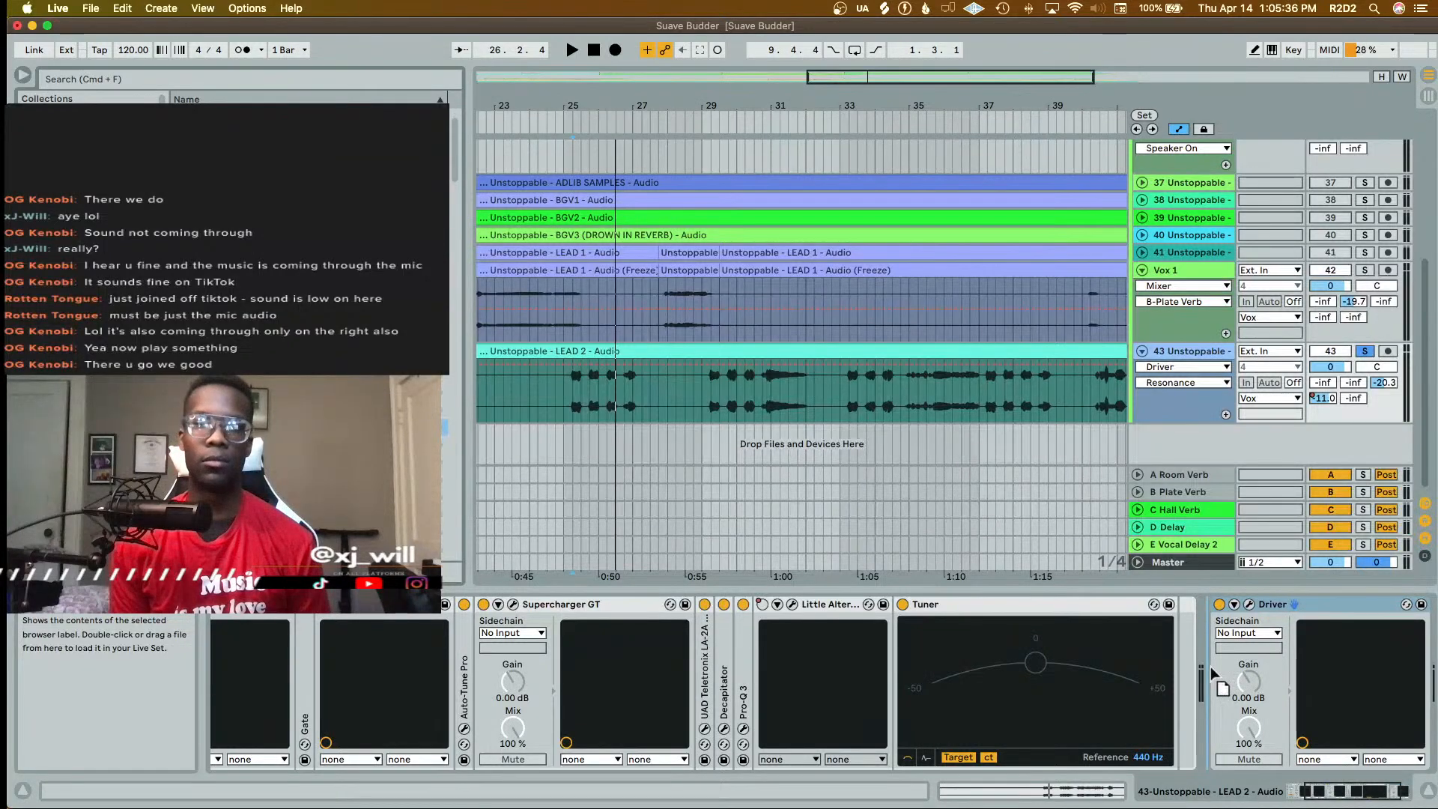
drag(1210, 666, 1209, 667)
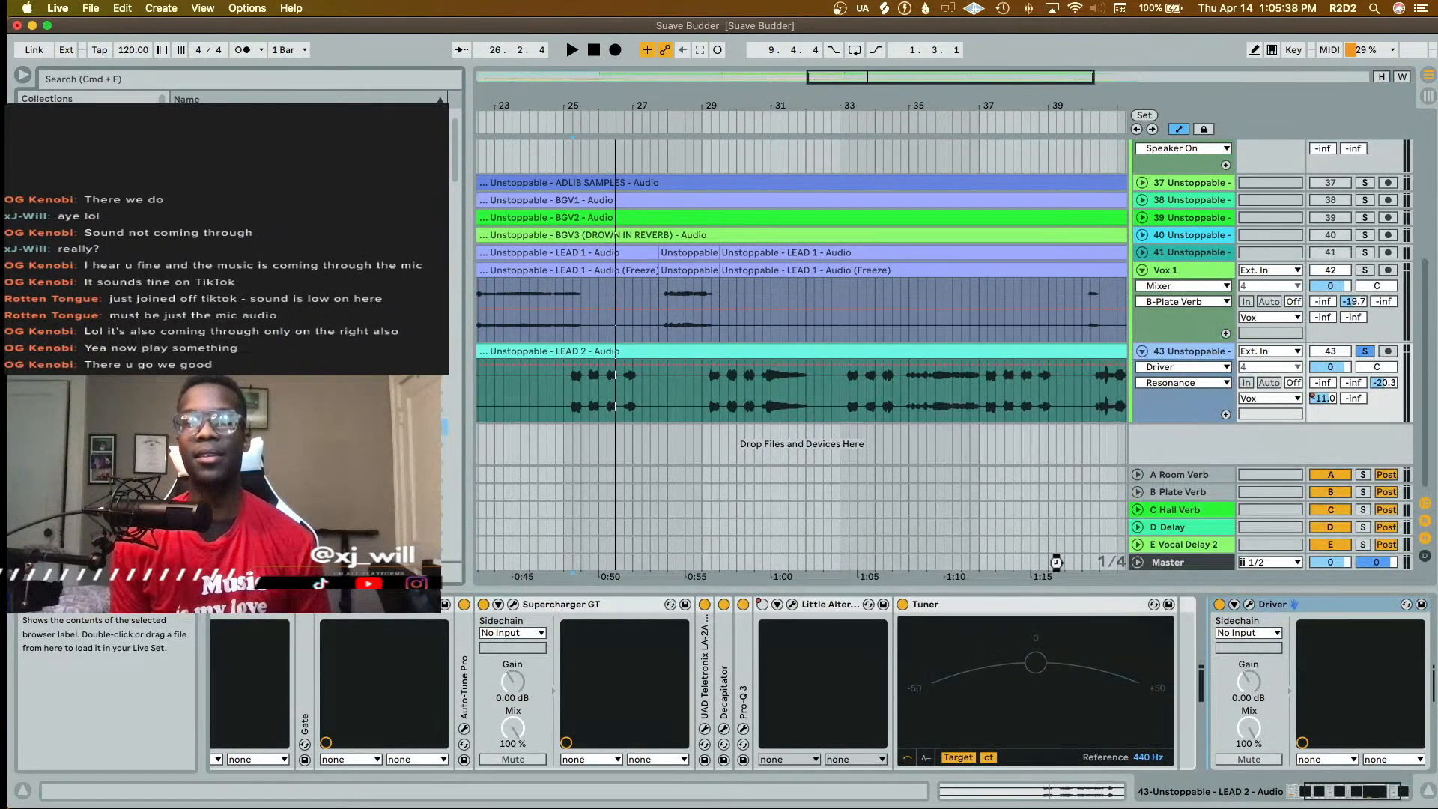
scroll(728, 515, right, 5)
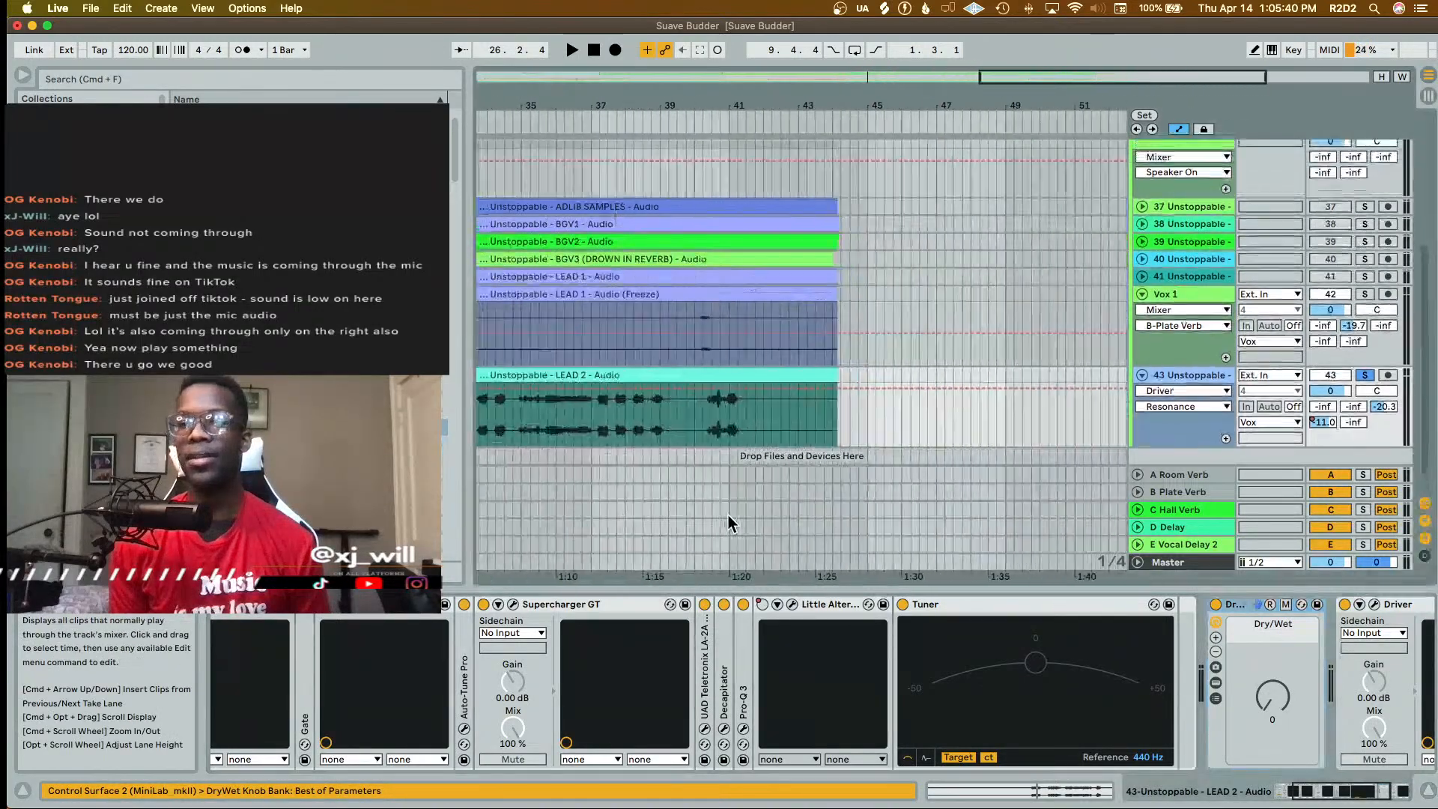
scroll(728, 514, left, 5)
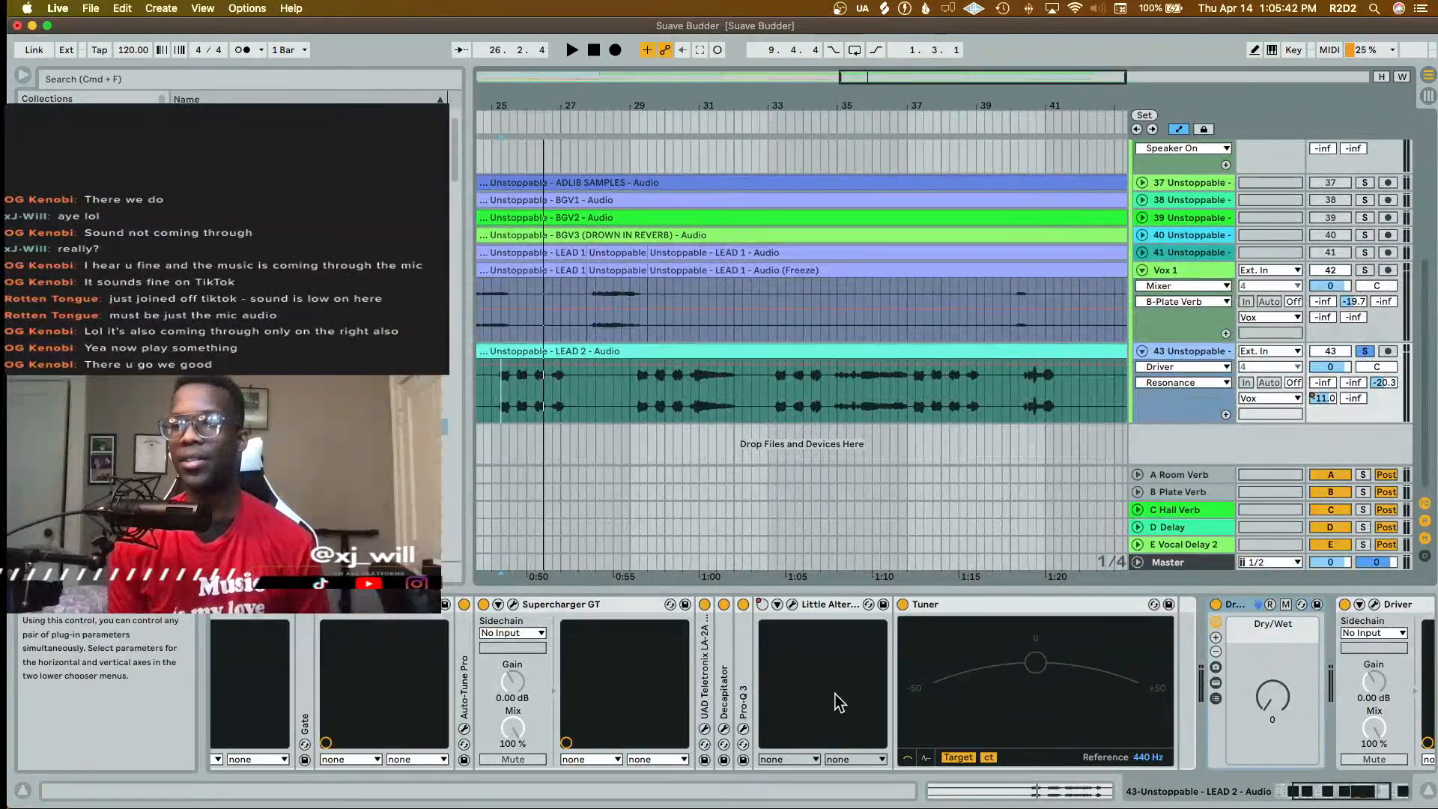
scroll(839, 703, right, 3)
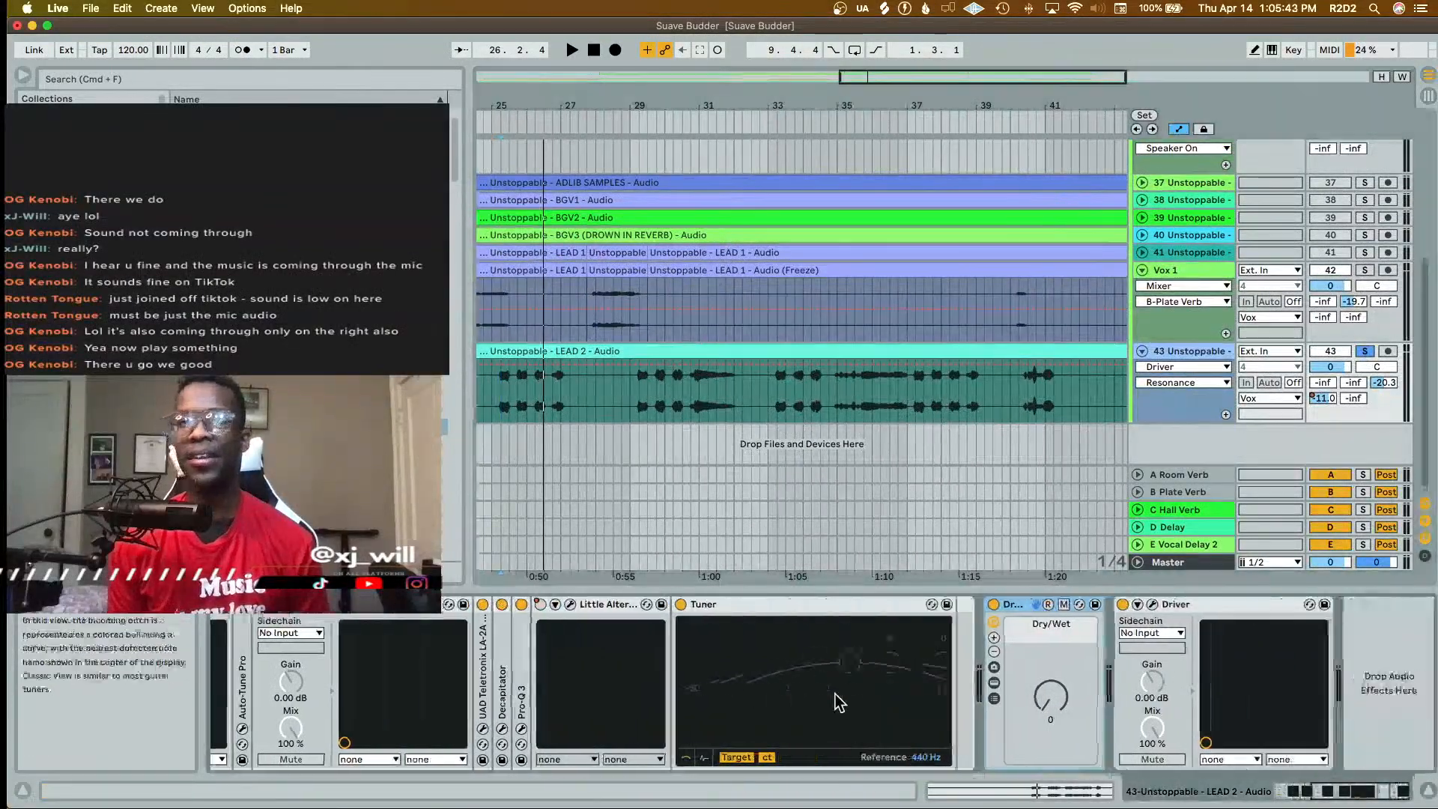
click(994, 682)
click(1024, 609)
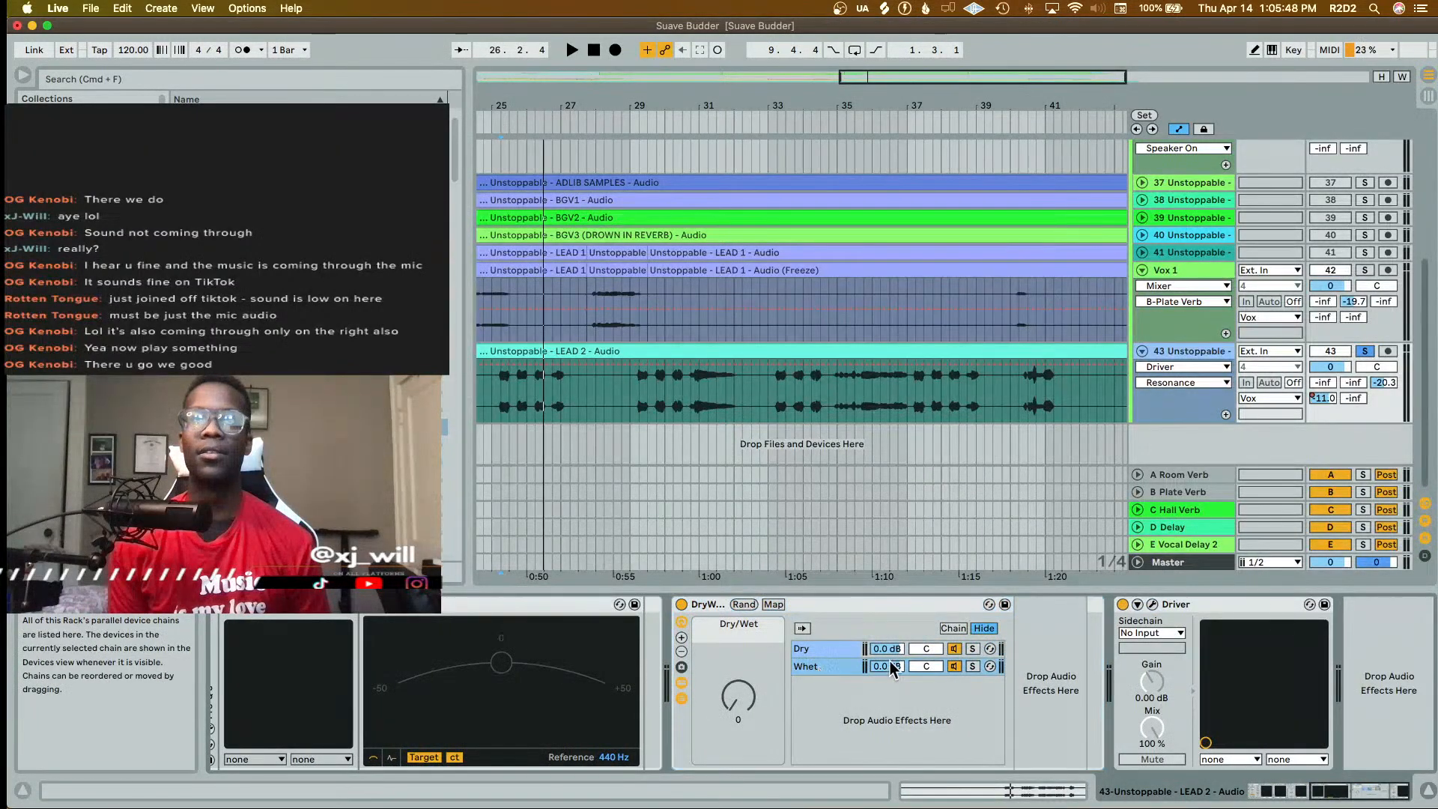
drag(1251, 605, 1018, 721)
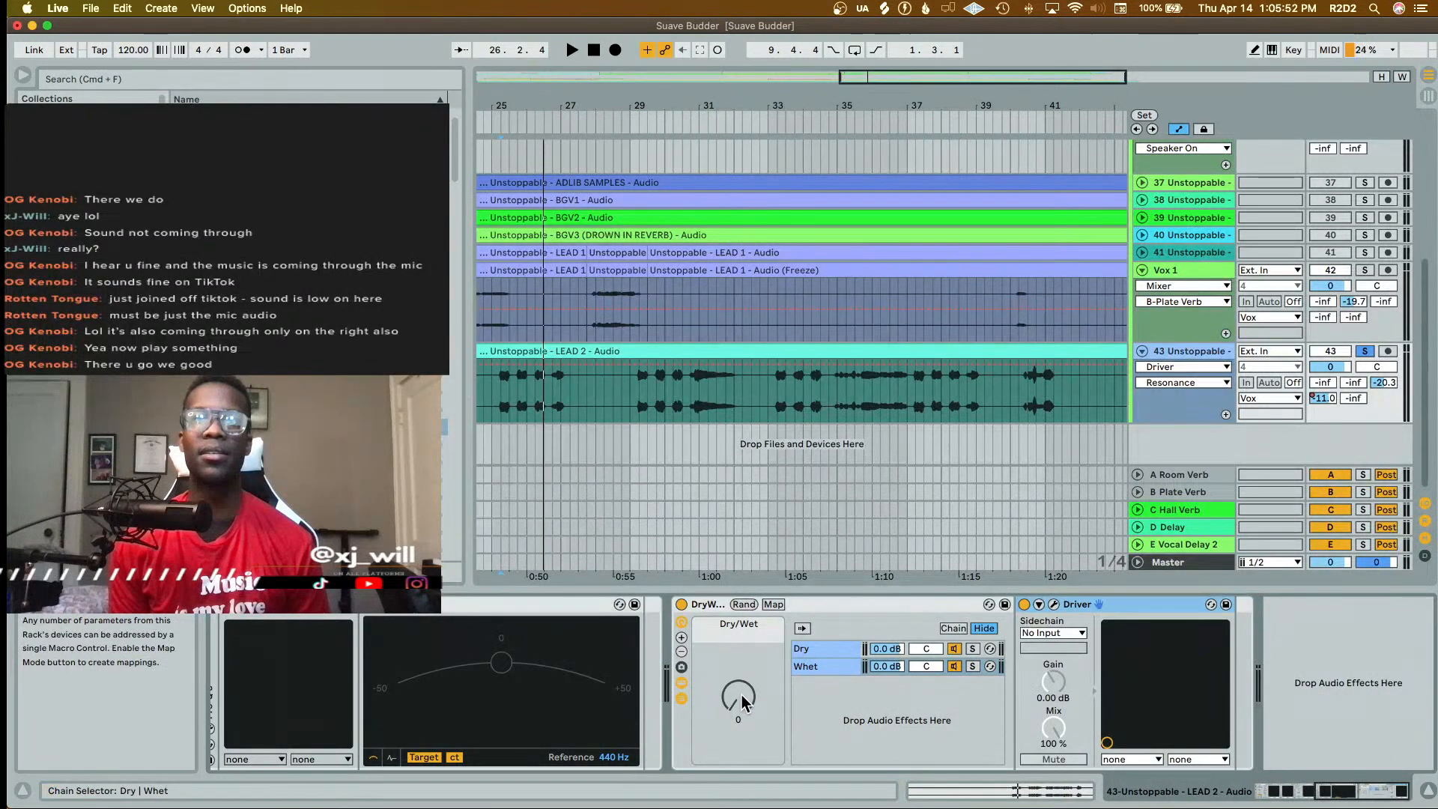
- Set the DryWet Knob rack's Dry/Wet macro to 12 while auditioning LEAD 2 from 25.2.1
key(space)
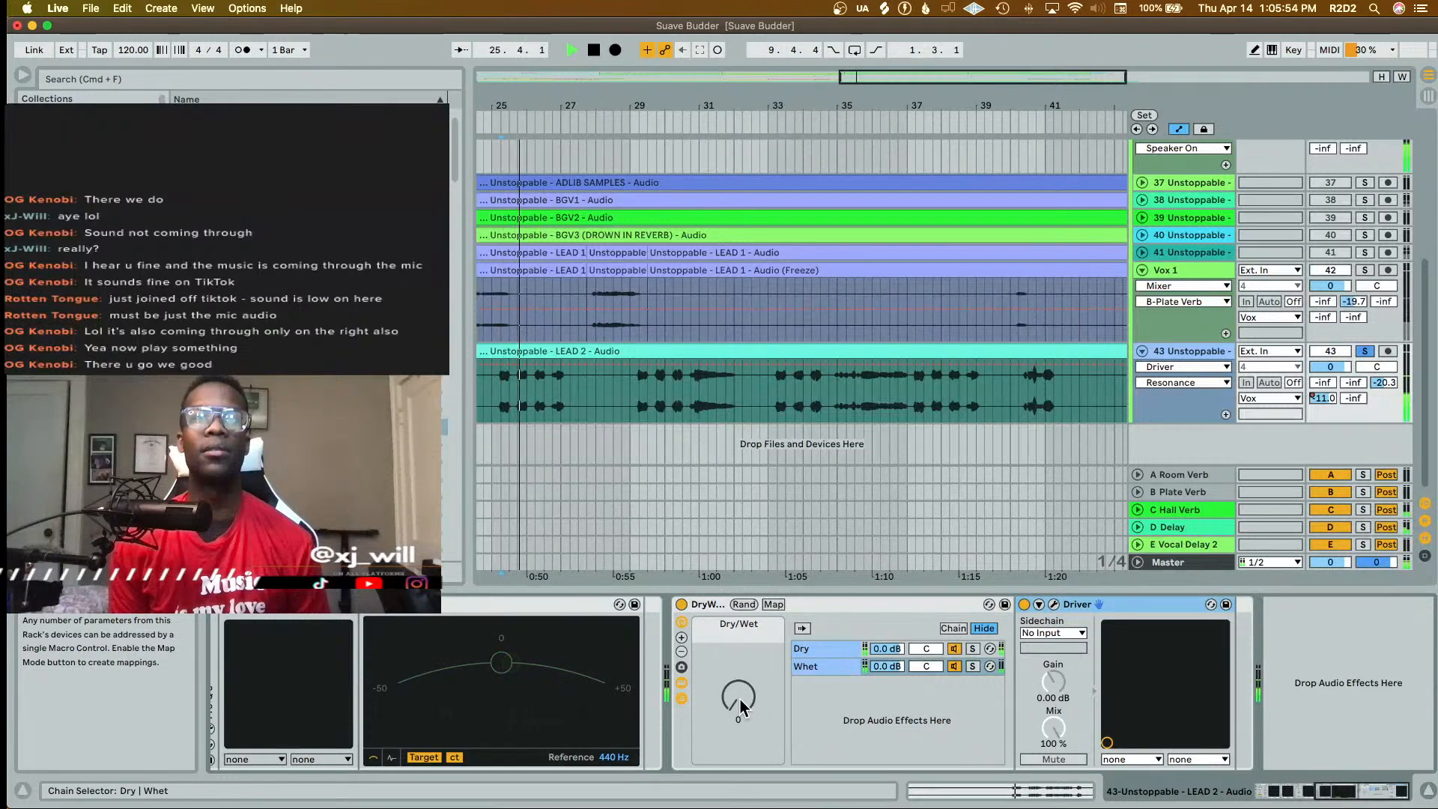
mouse_move(740, 697)
mouse_down()
mouse_move(740, 684)
mouse_move(738, 709)
mouse_up()
key(space)
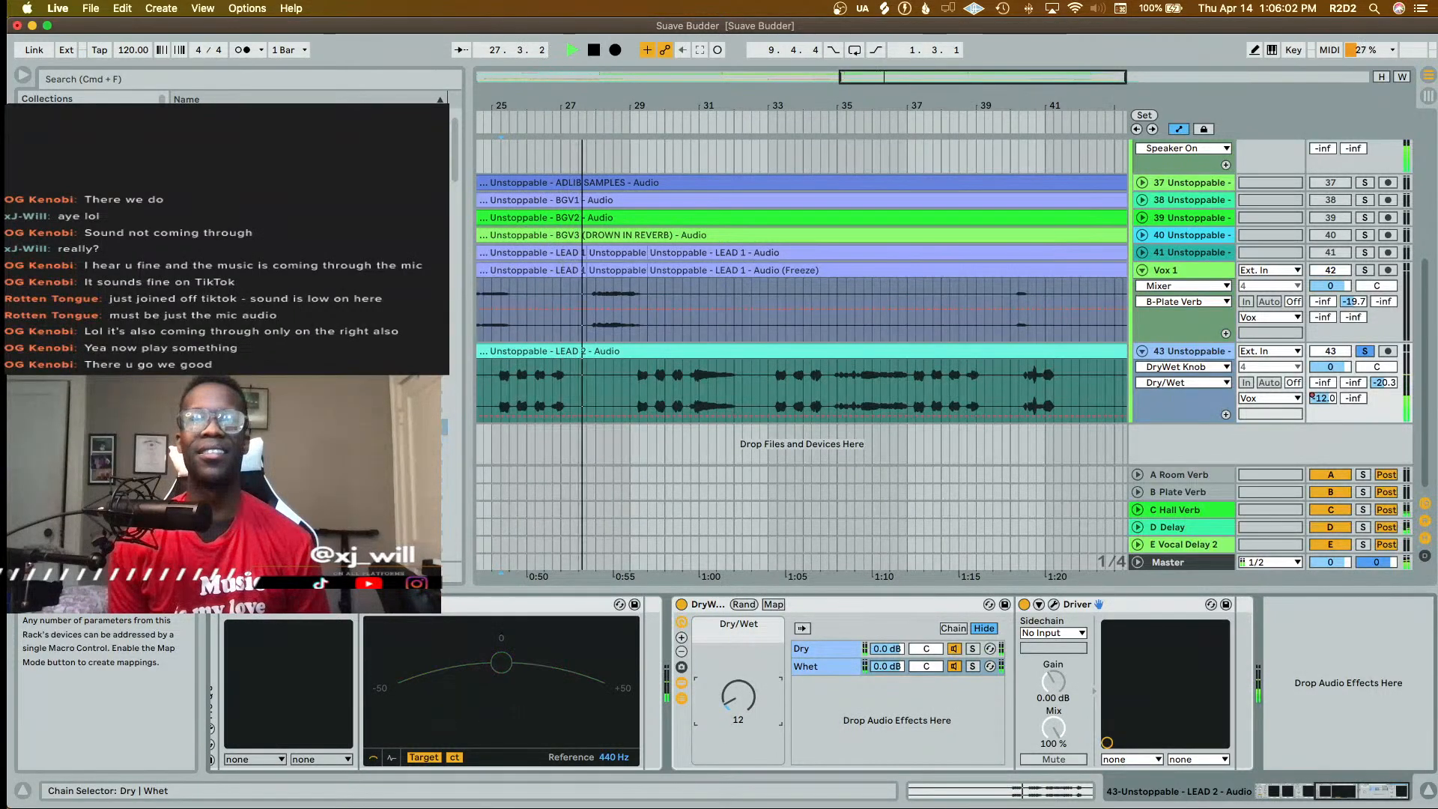
key(space)
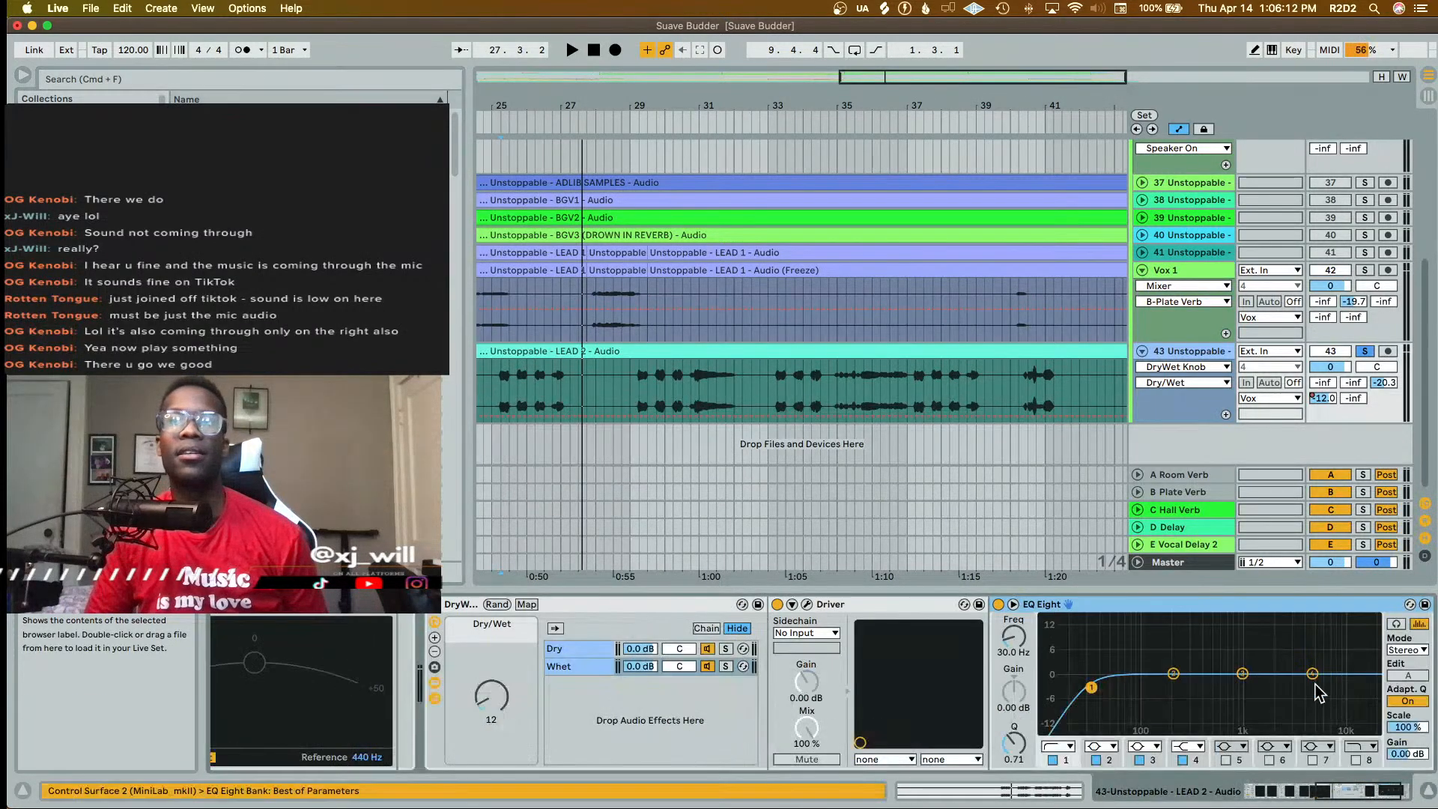
- Set the low cut of an EQ Eight added after Driver to 288 Hz, and play LEAD 2 unsoloed in the full mix
drag(1015, 636, 1016, 621)
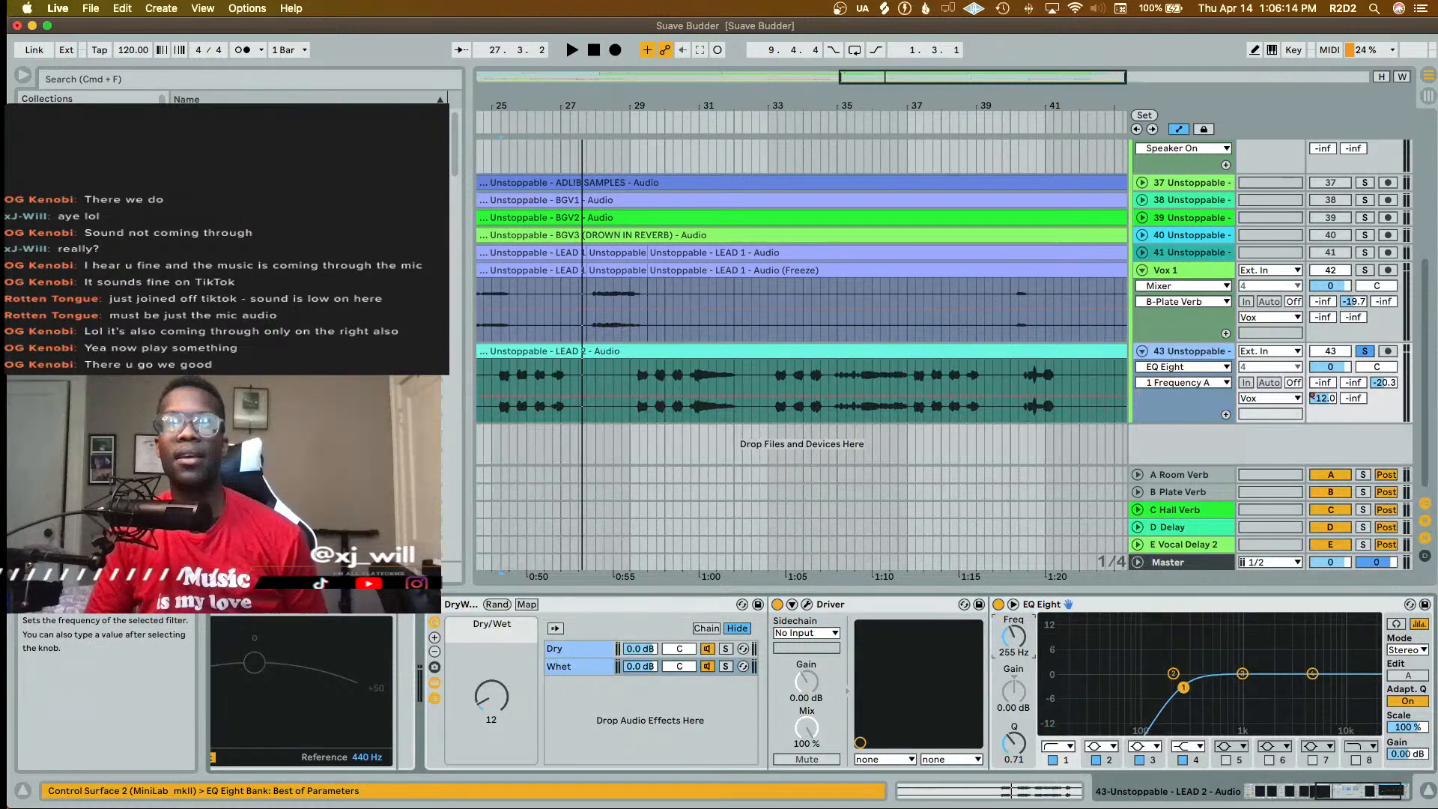
key(space)
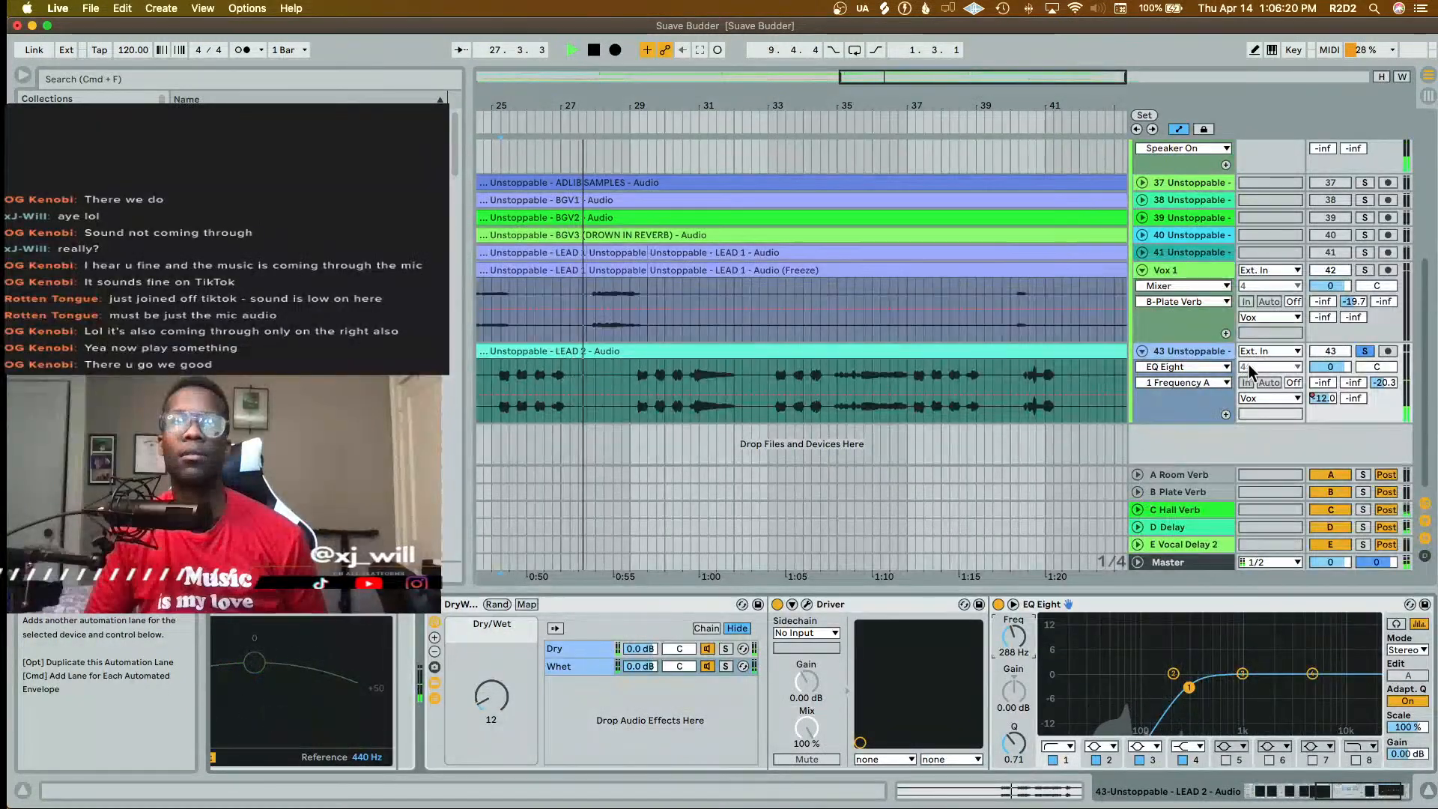
click(1365, 350)
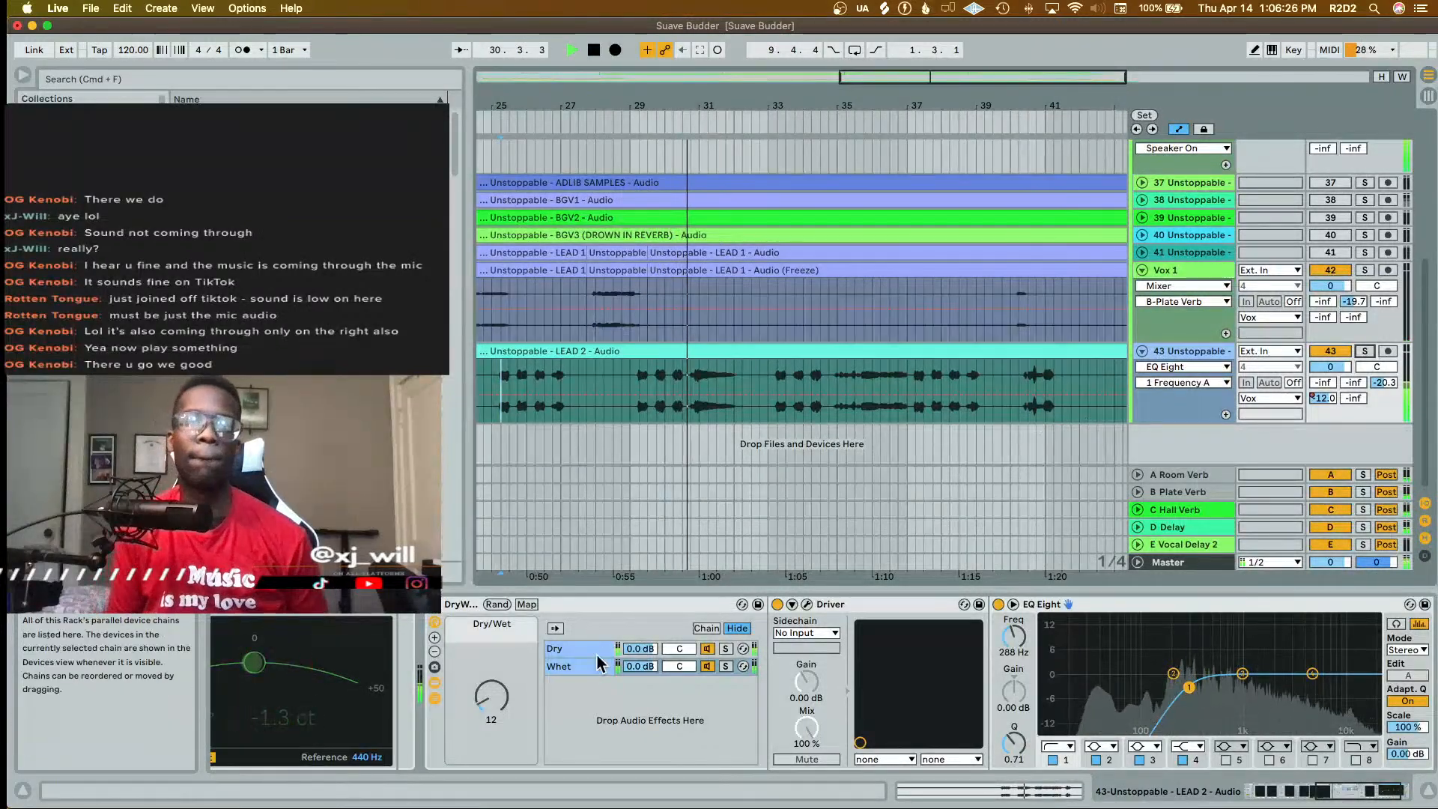
- Raise the rack's Dry/Wet macro to 16 and audition the LEAD 2 phrase from 30.4.1 in the full mix
drag(512, 685, 492, 698)
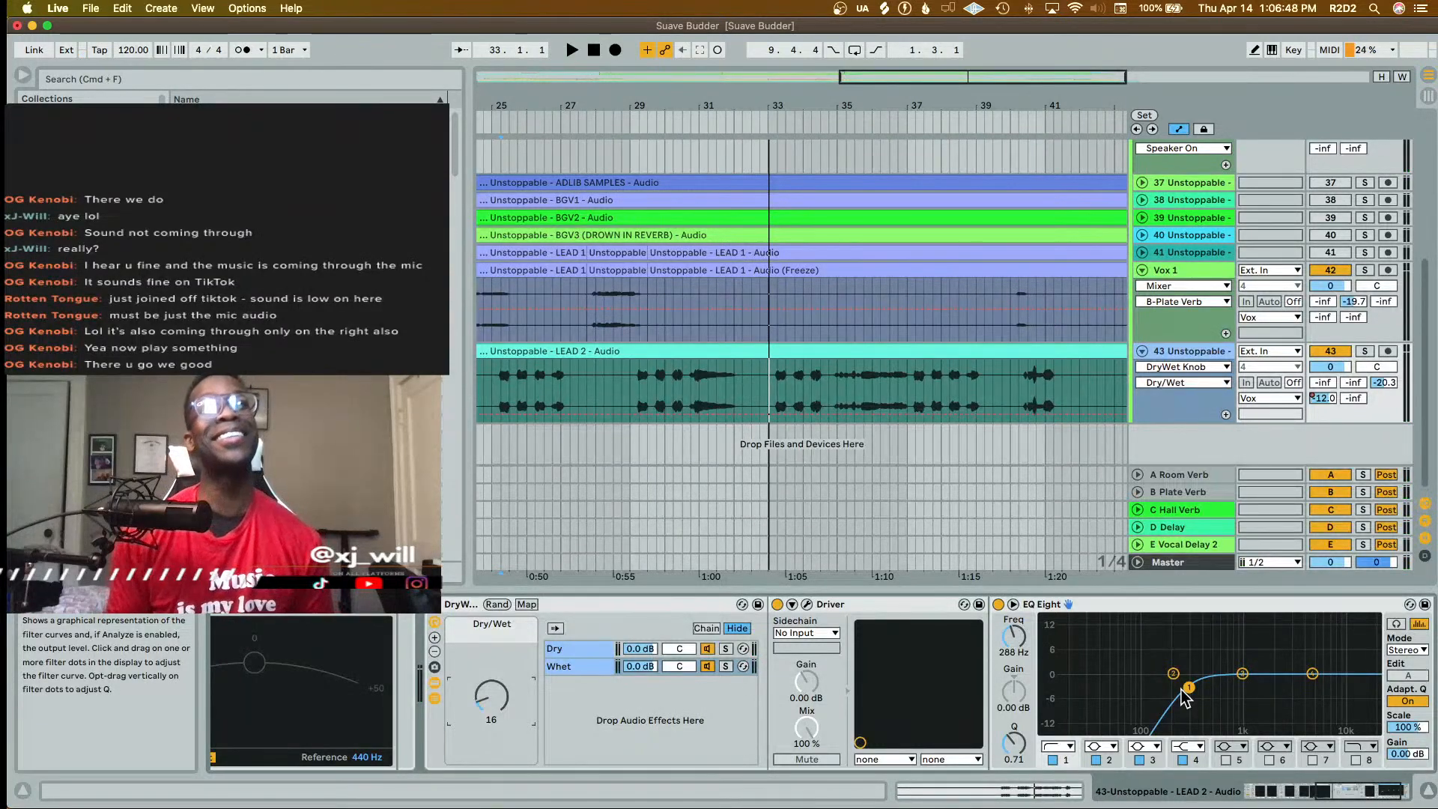
click(692, 388)
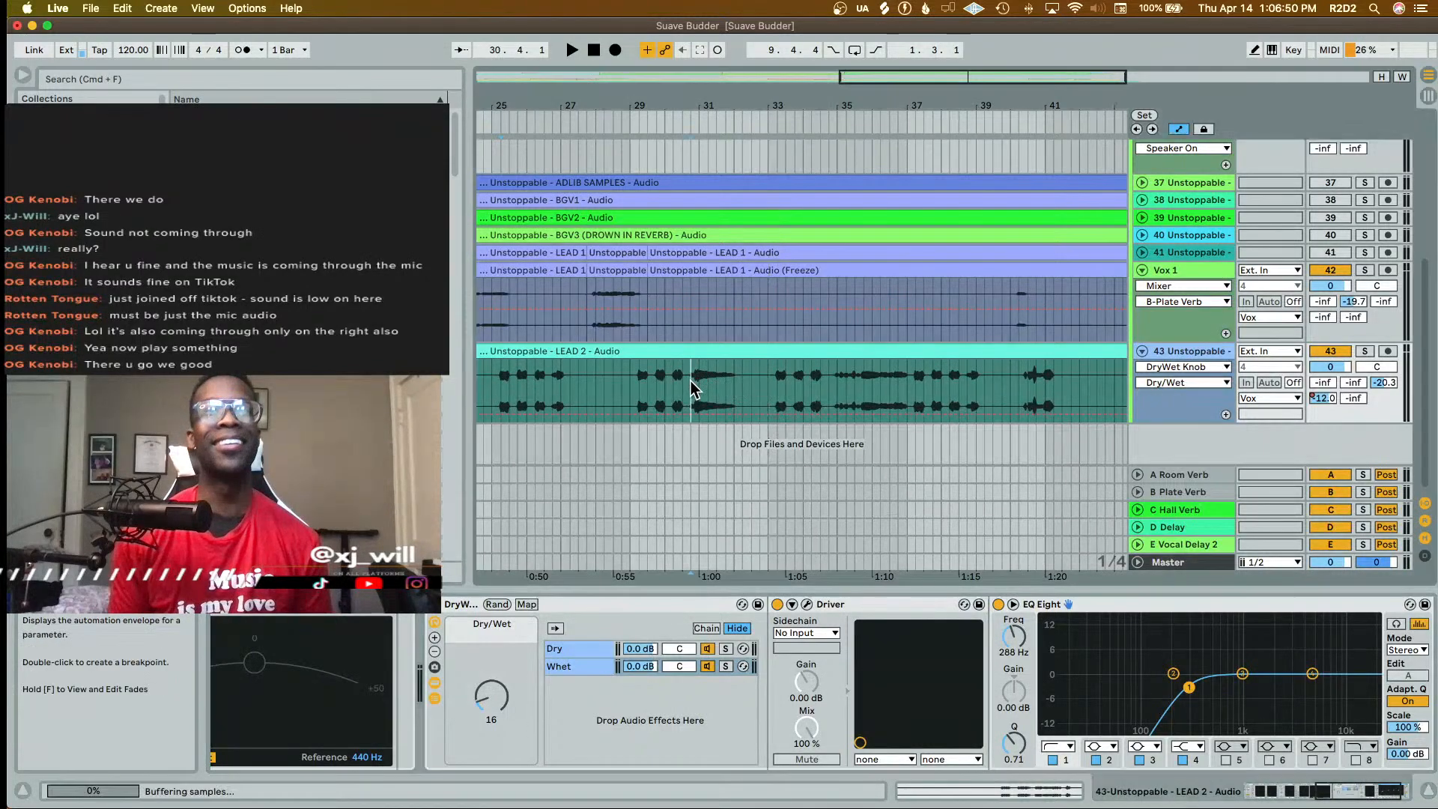
key(space)
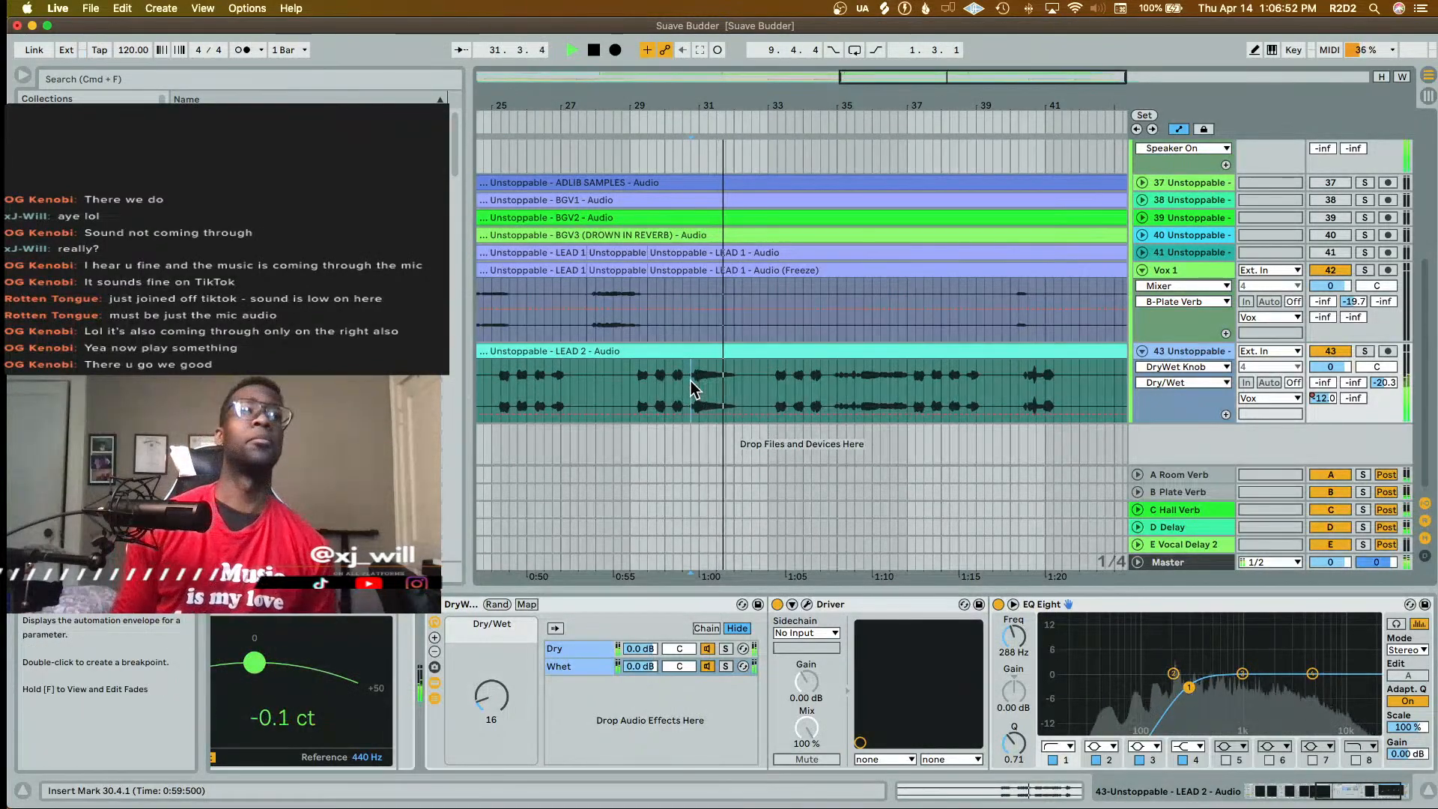
key(space)
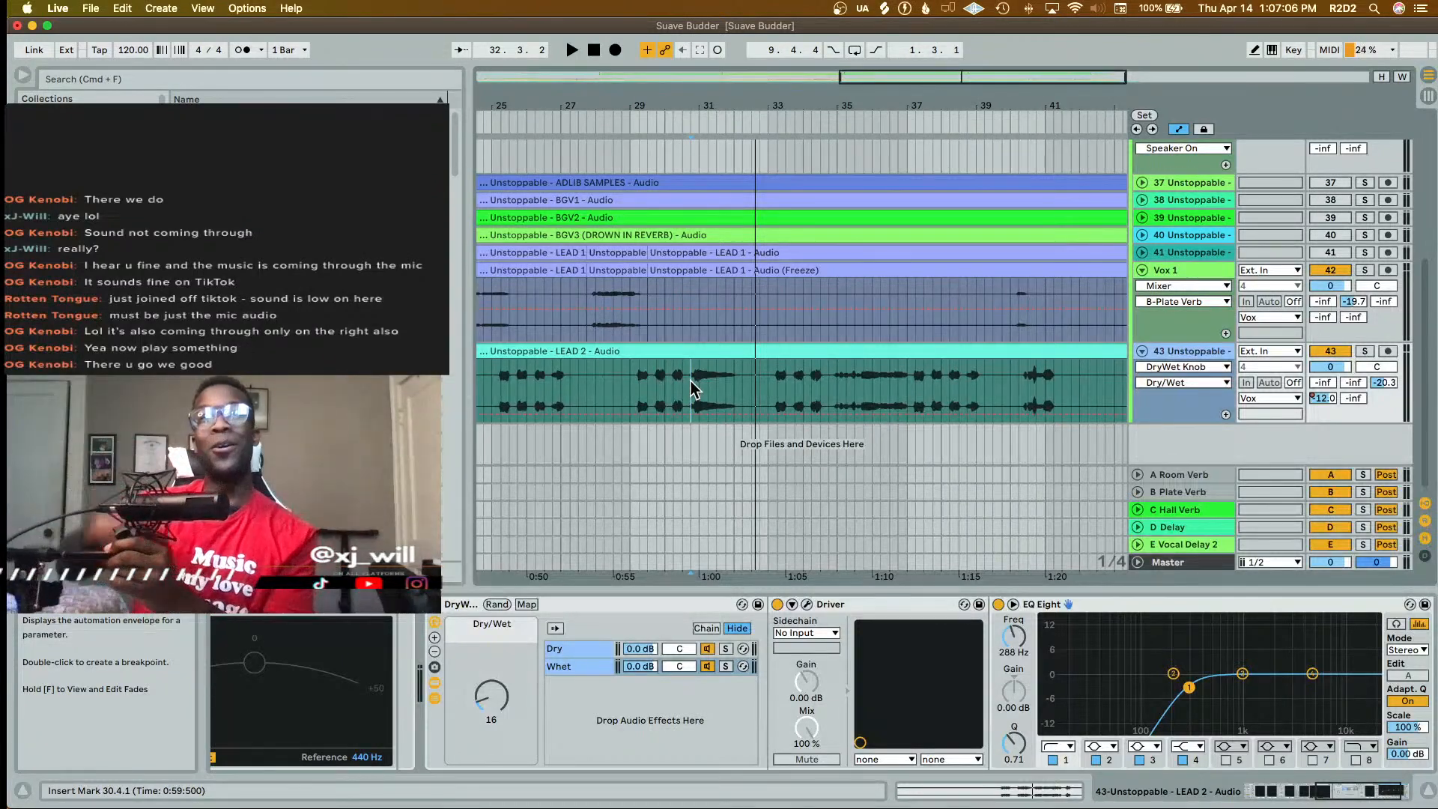
key(space)
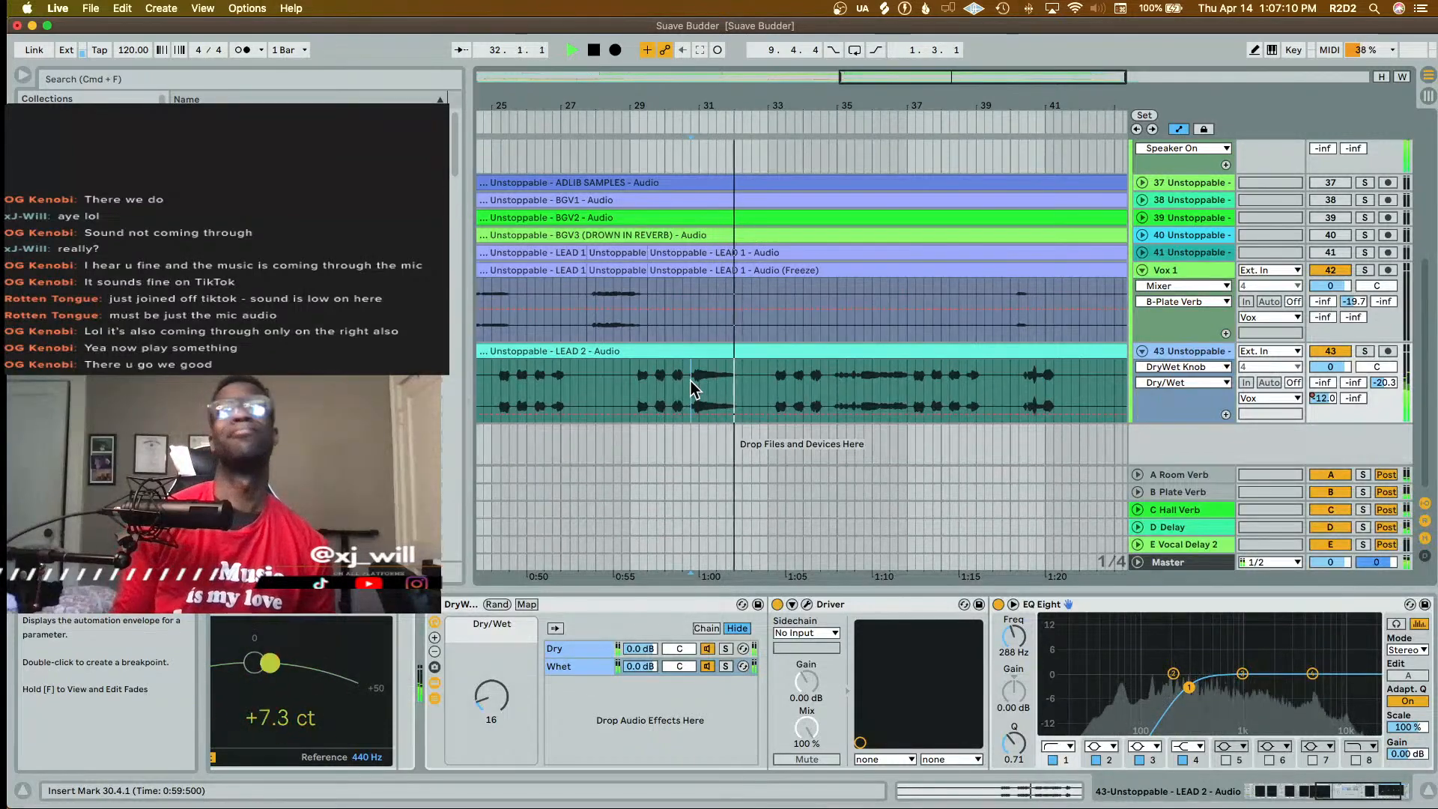
key(space)
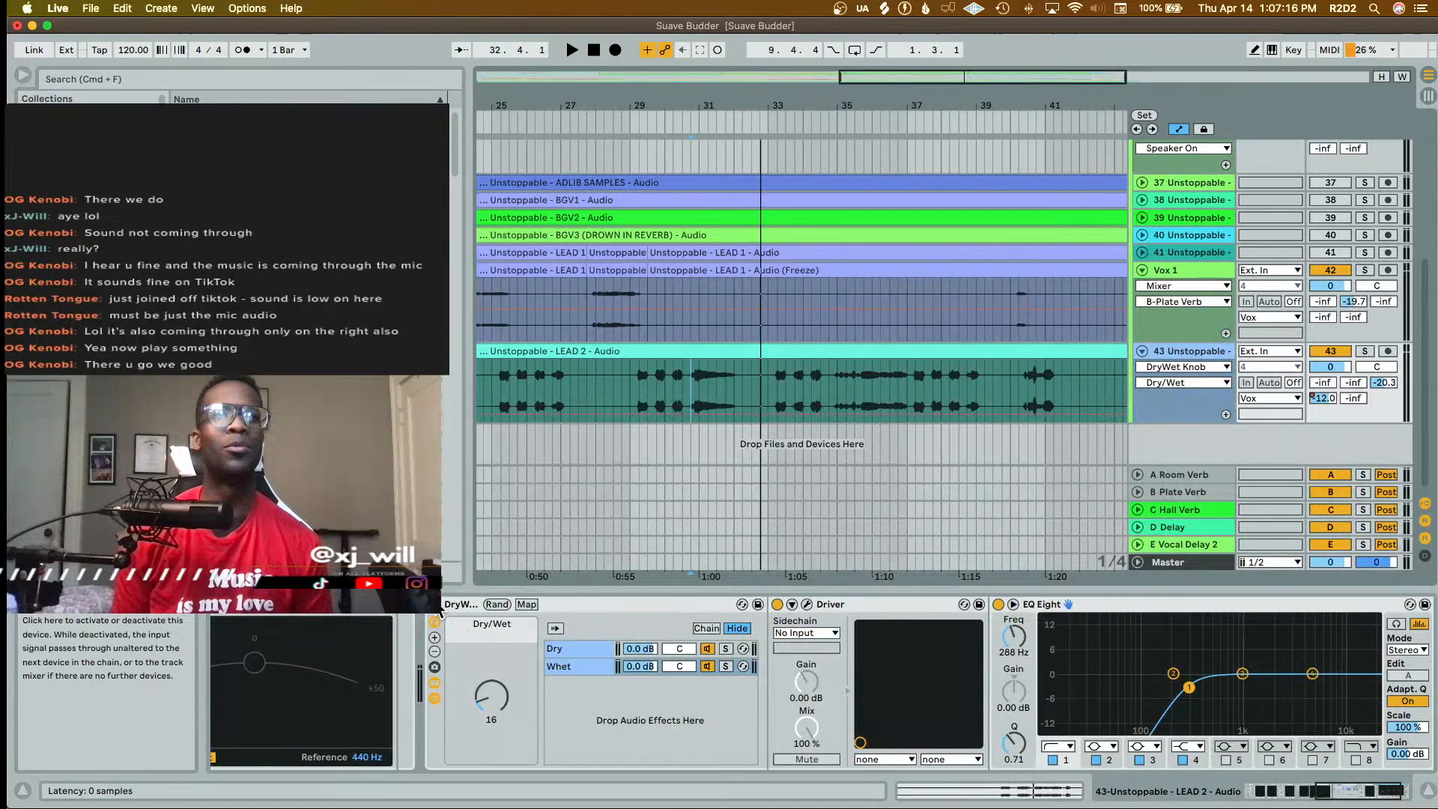
- Compare LEAD 2 with the DryWet Knob rack bypassed, and automate the rack's Device On for only the long phrase starting at 30.4.1
click(435, 620)
key(space)
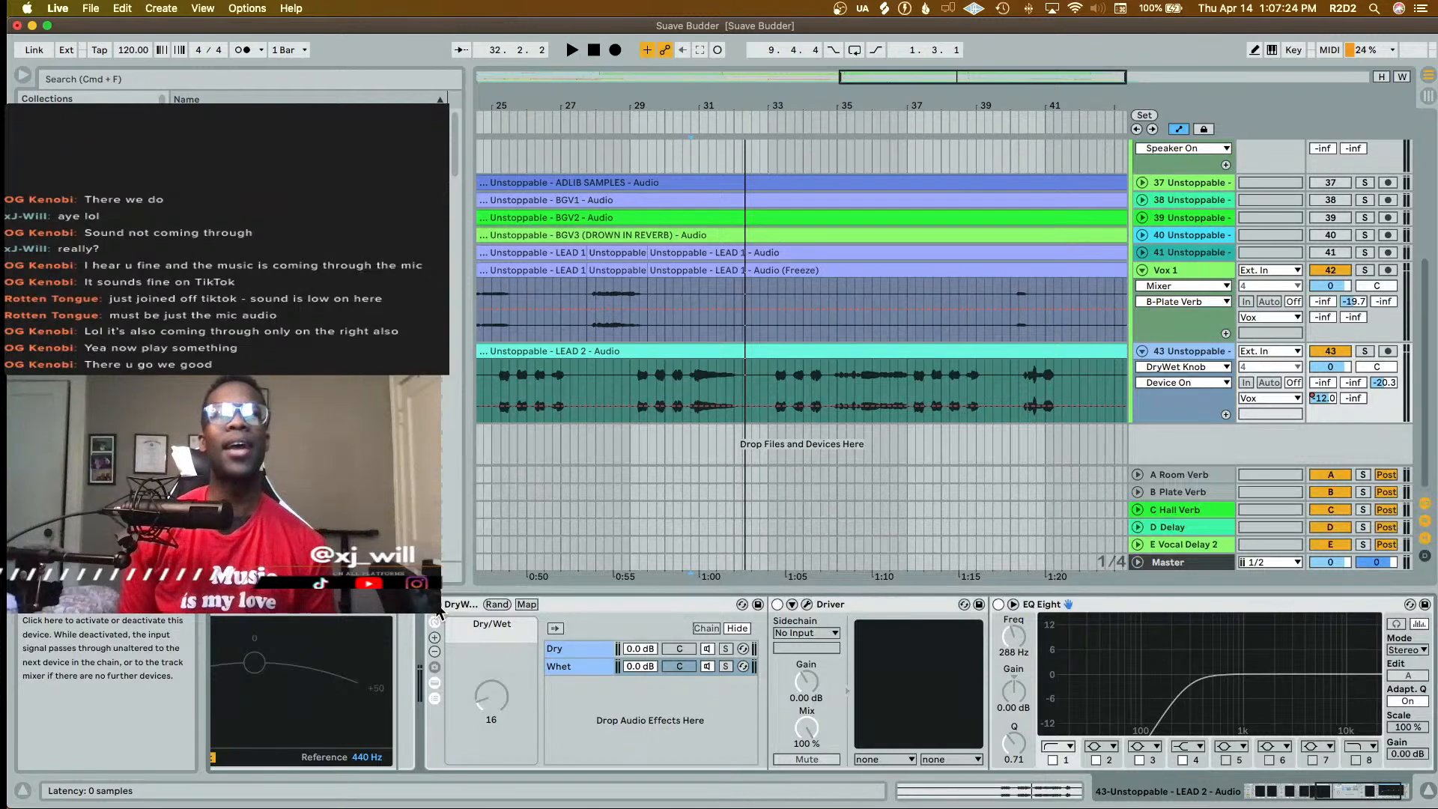
click(436, 620)
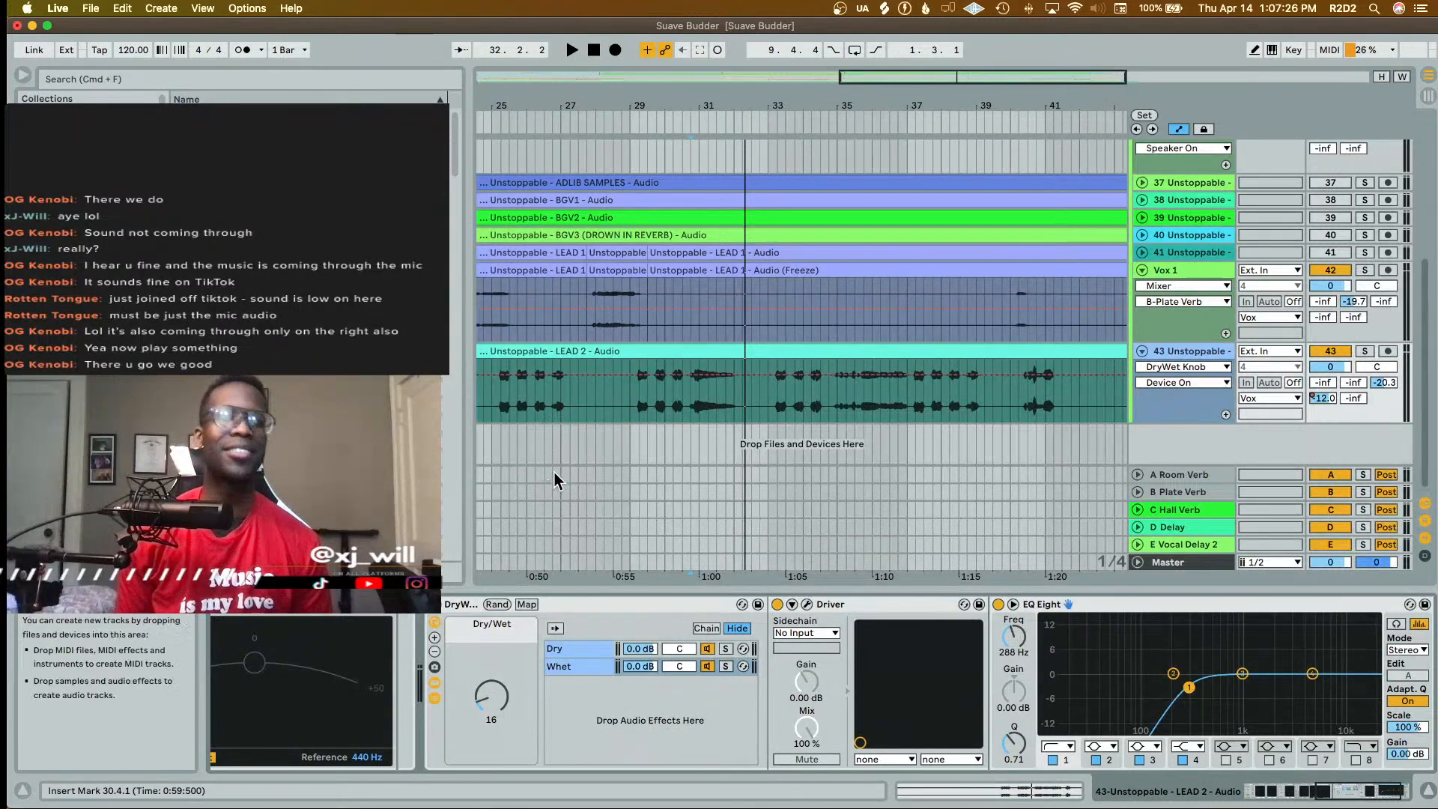
click(436, 620)
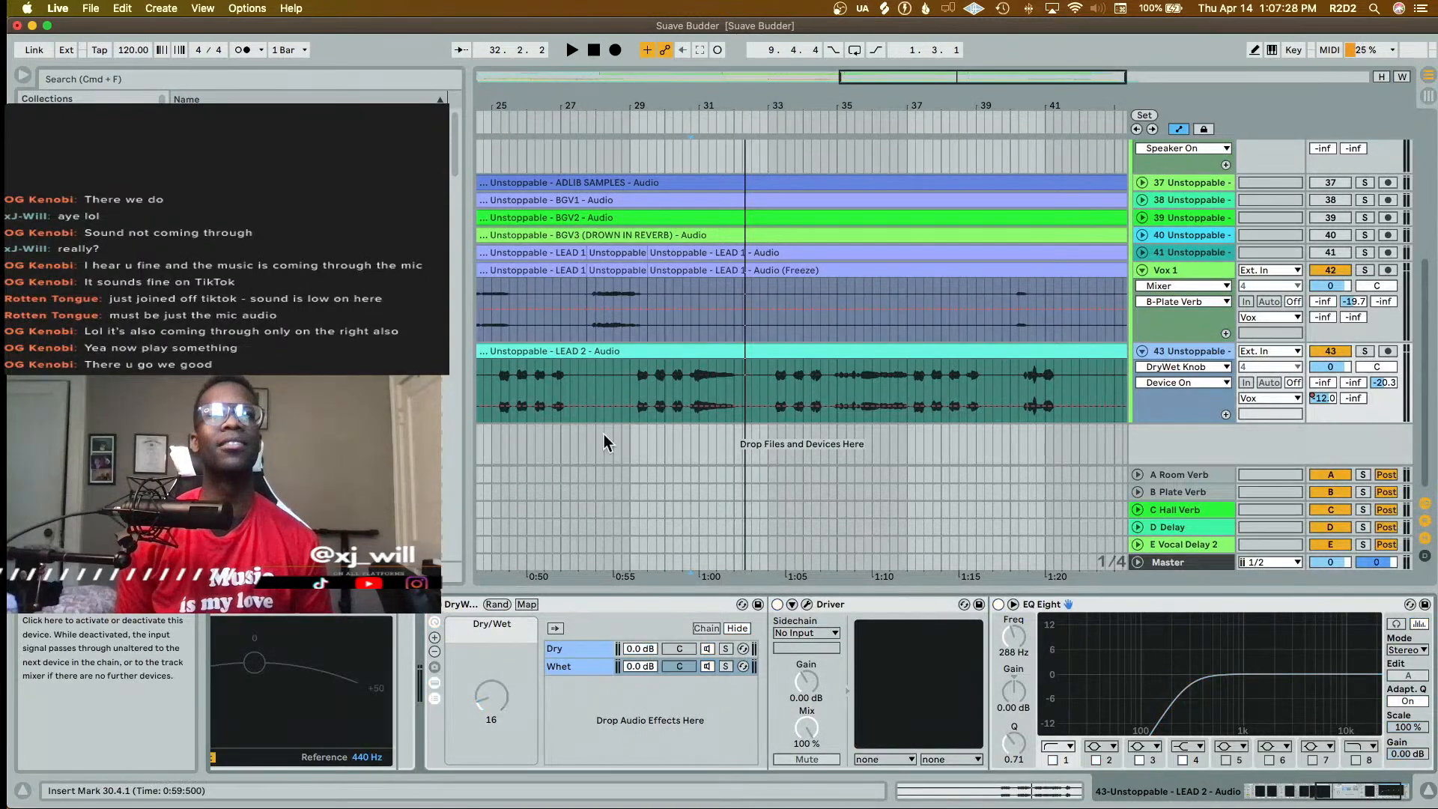
drag(690, 401, 717, 374)
- Automate the DryWet Knob rack's Device On to on from 25.1.1 to 26.4.1 on LEAD 2, and play back from 22.4.1
click(501, 392)
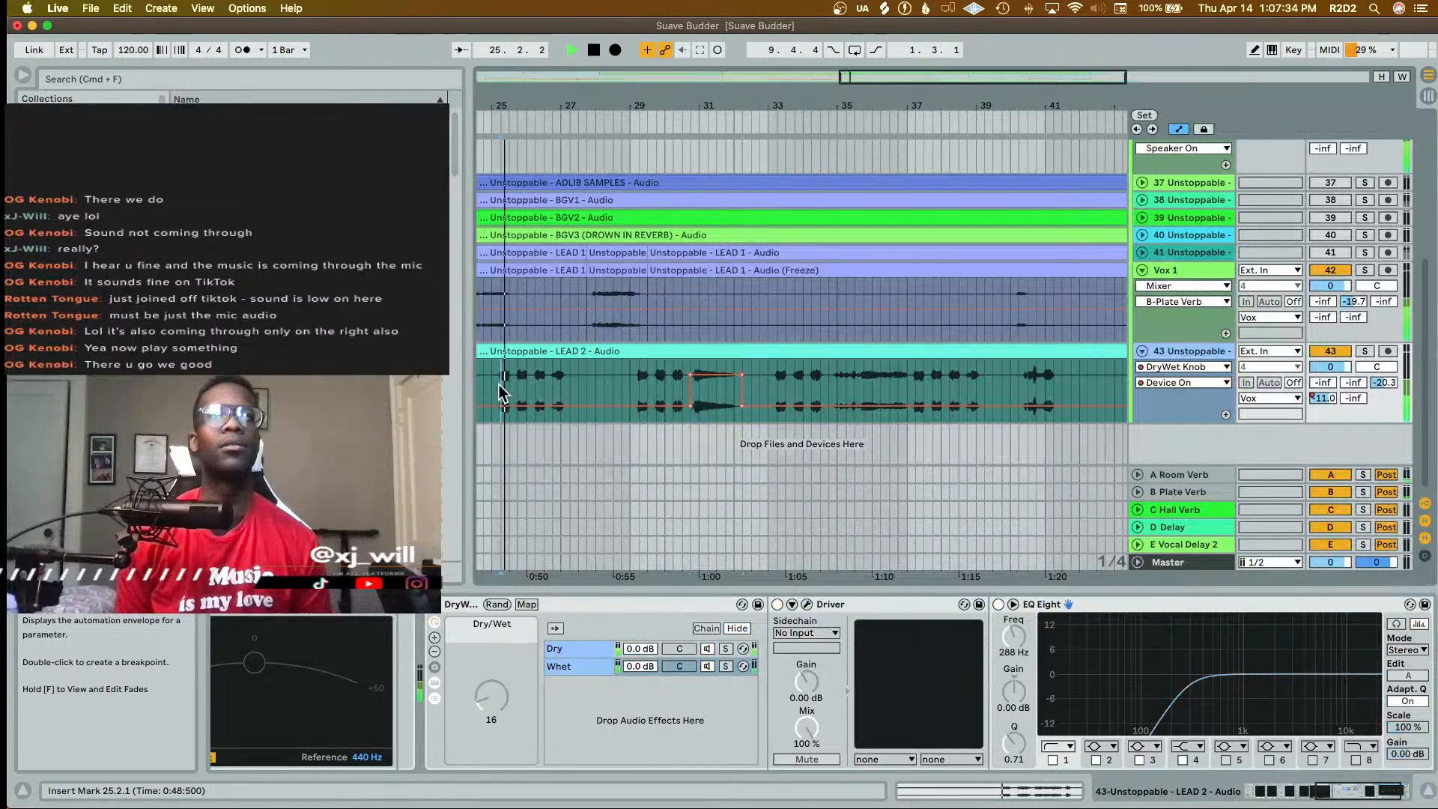
key(space)
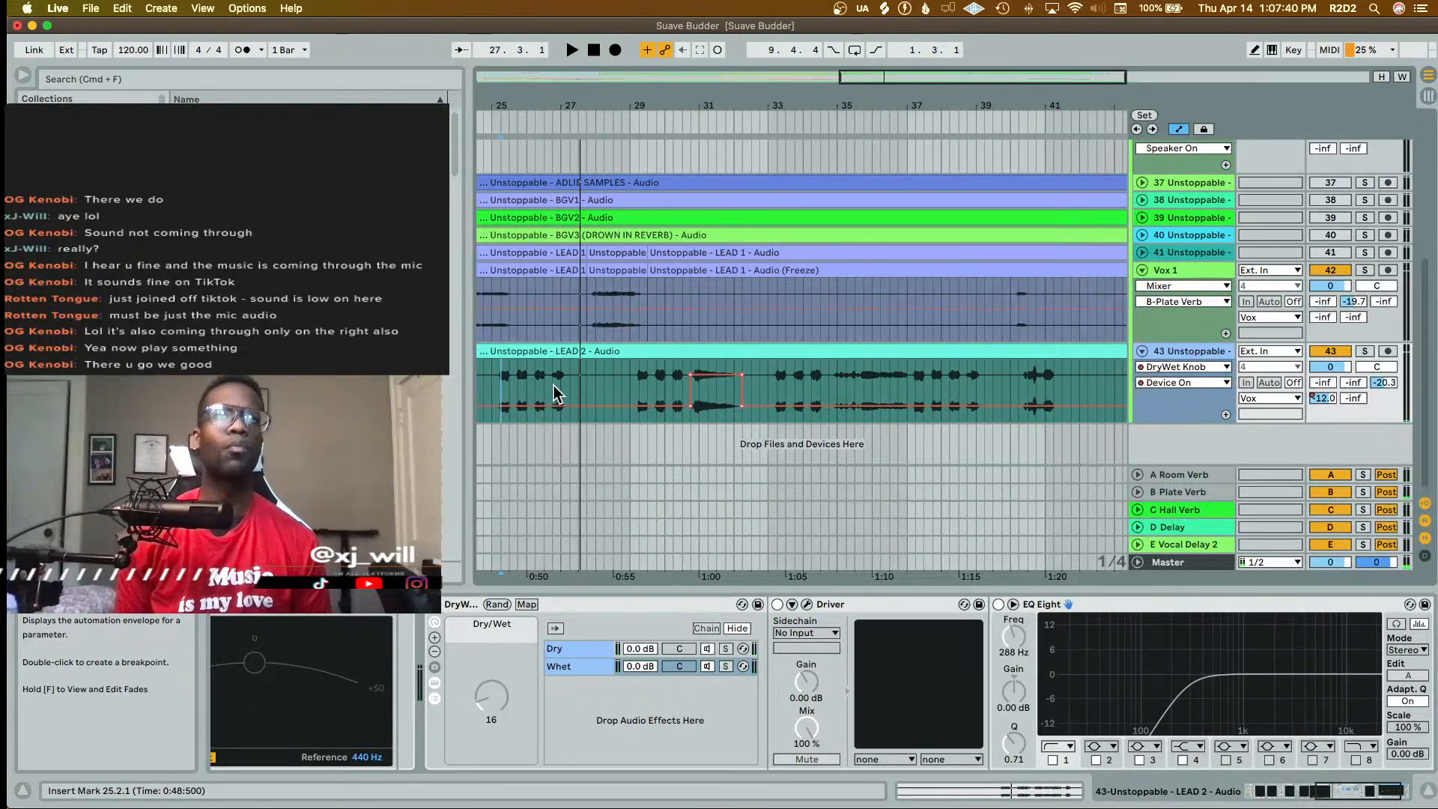
drag(499, 399, 558, 405)
scroll(554, 406, left, 4)
scroll(554, 407, right, 2)
scroll(554, 406, down, 1)
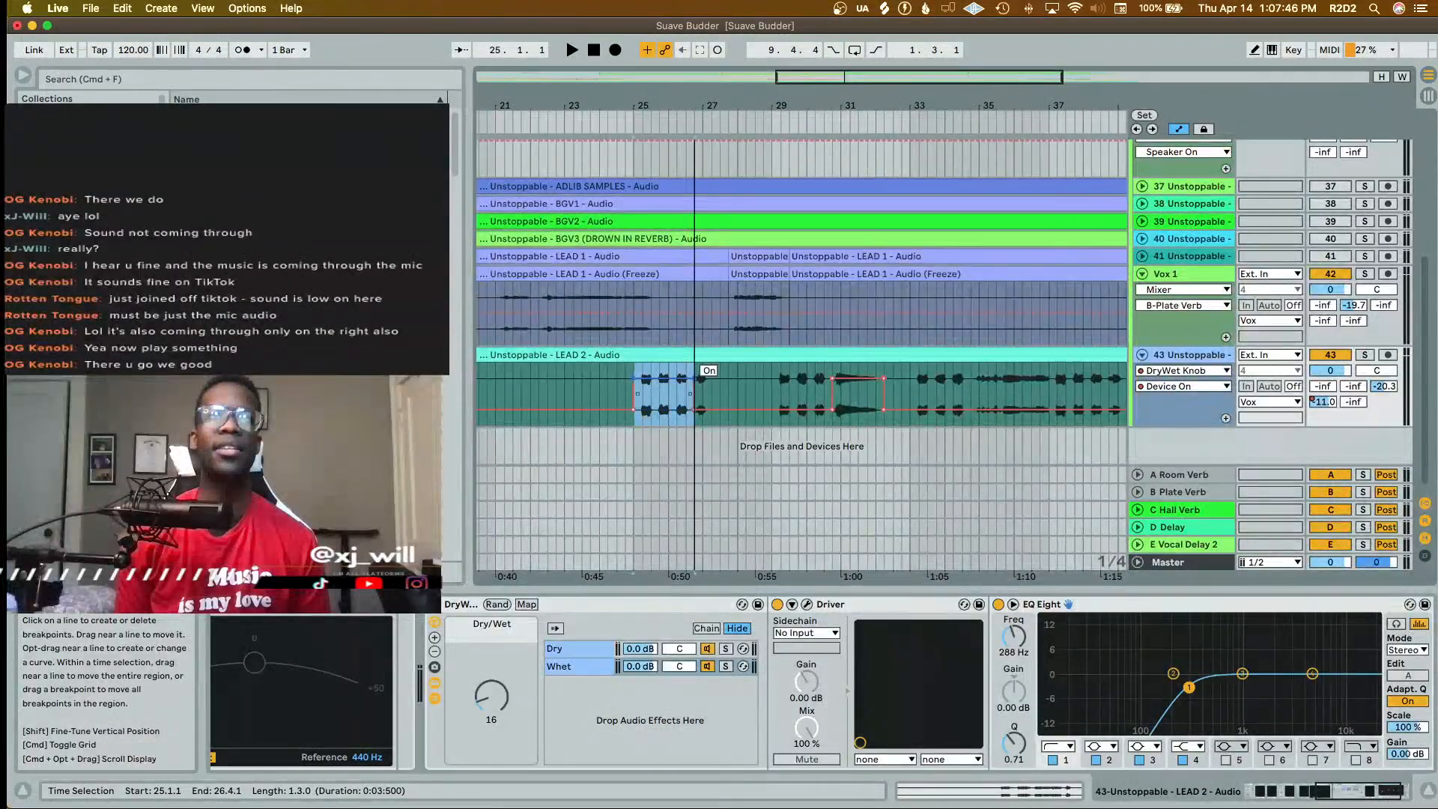
drag(668, 408, 668, 378)
click(555, 397)
key(space)
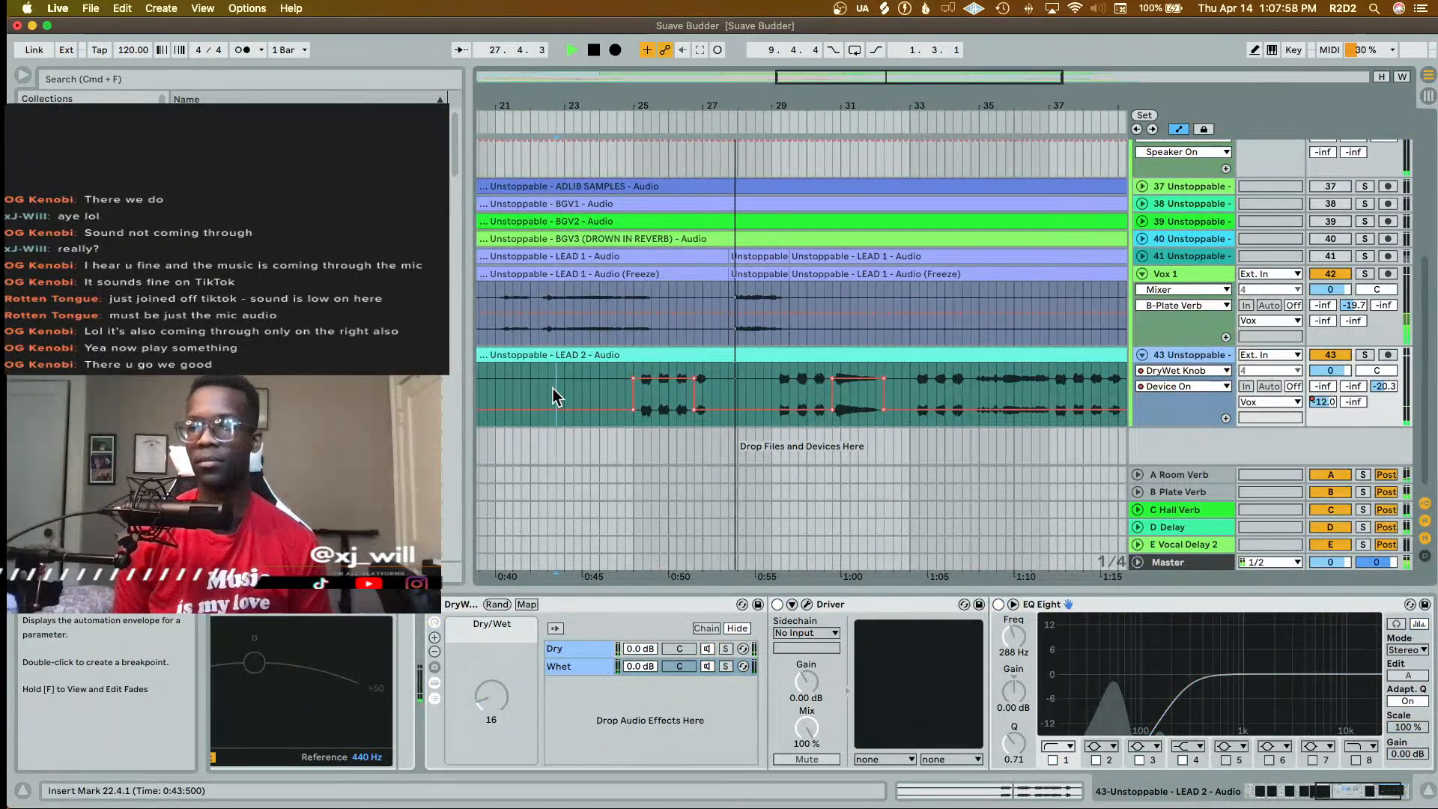
- Replay the LEAD 2 phrase from 25.1.3 in the full mix
key(space)
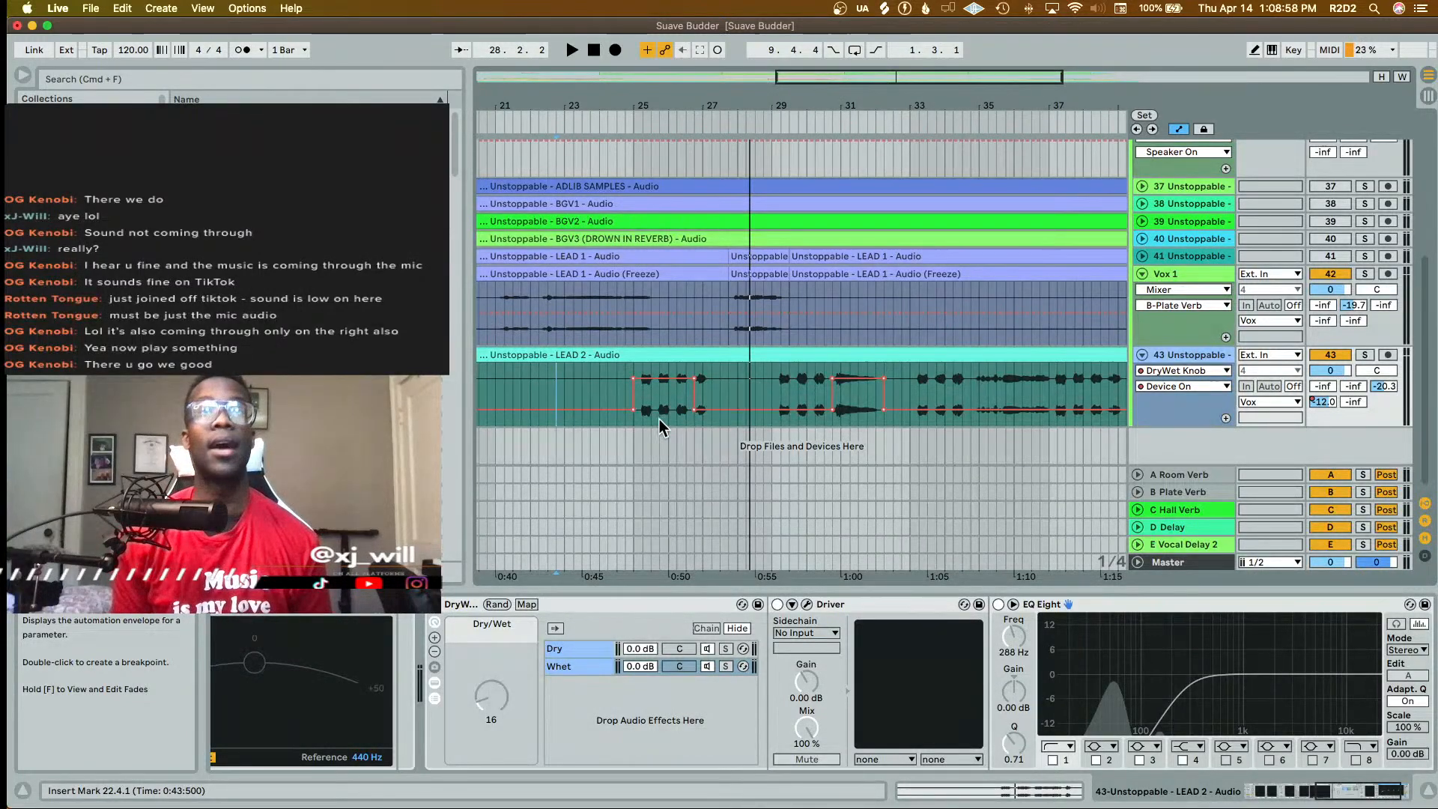
scroll(656, 412, up, 5)
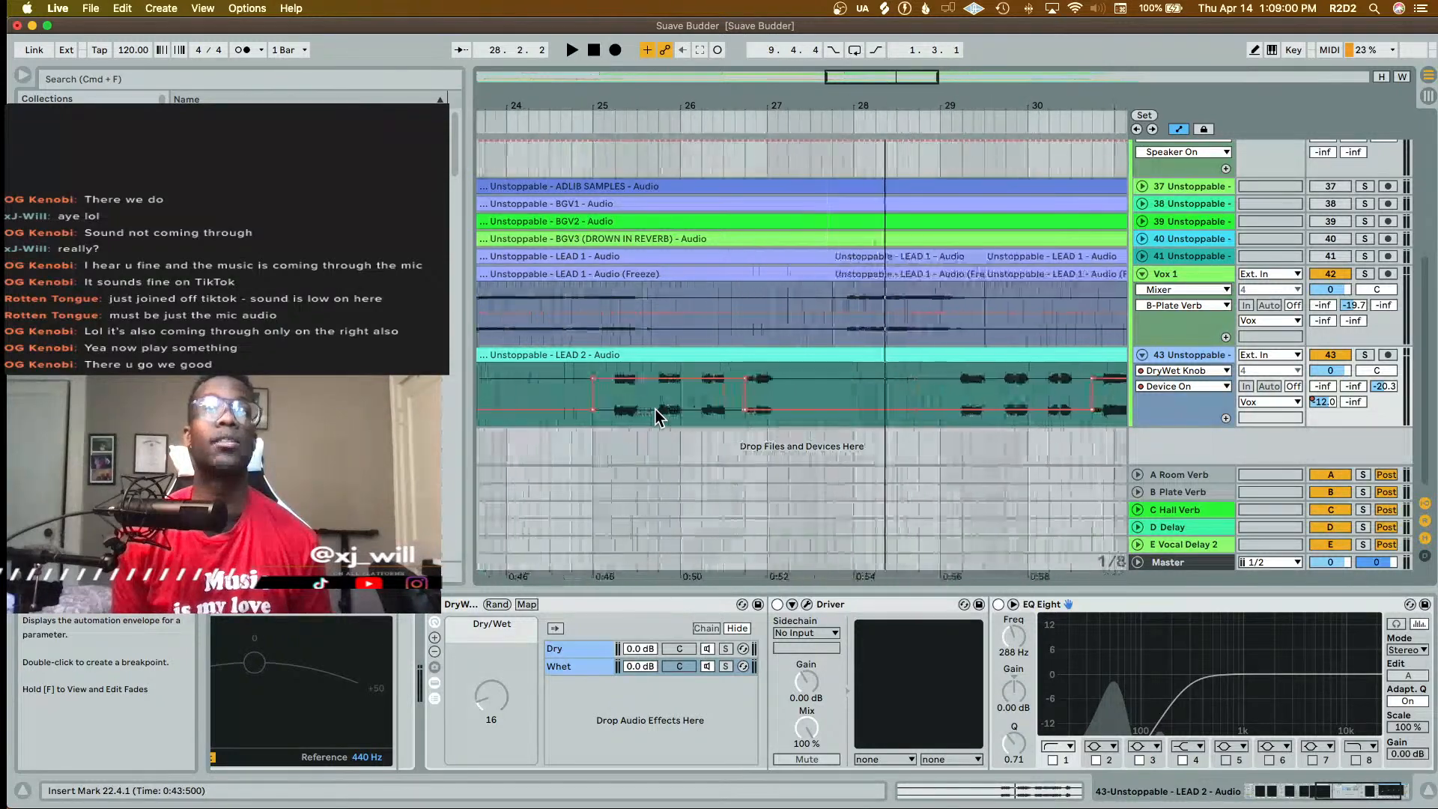
click(604, 407)
key(space)
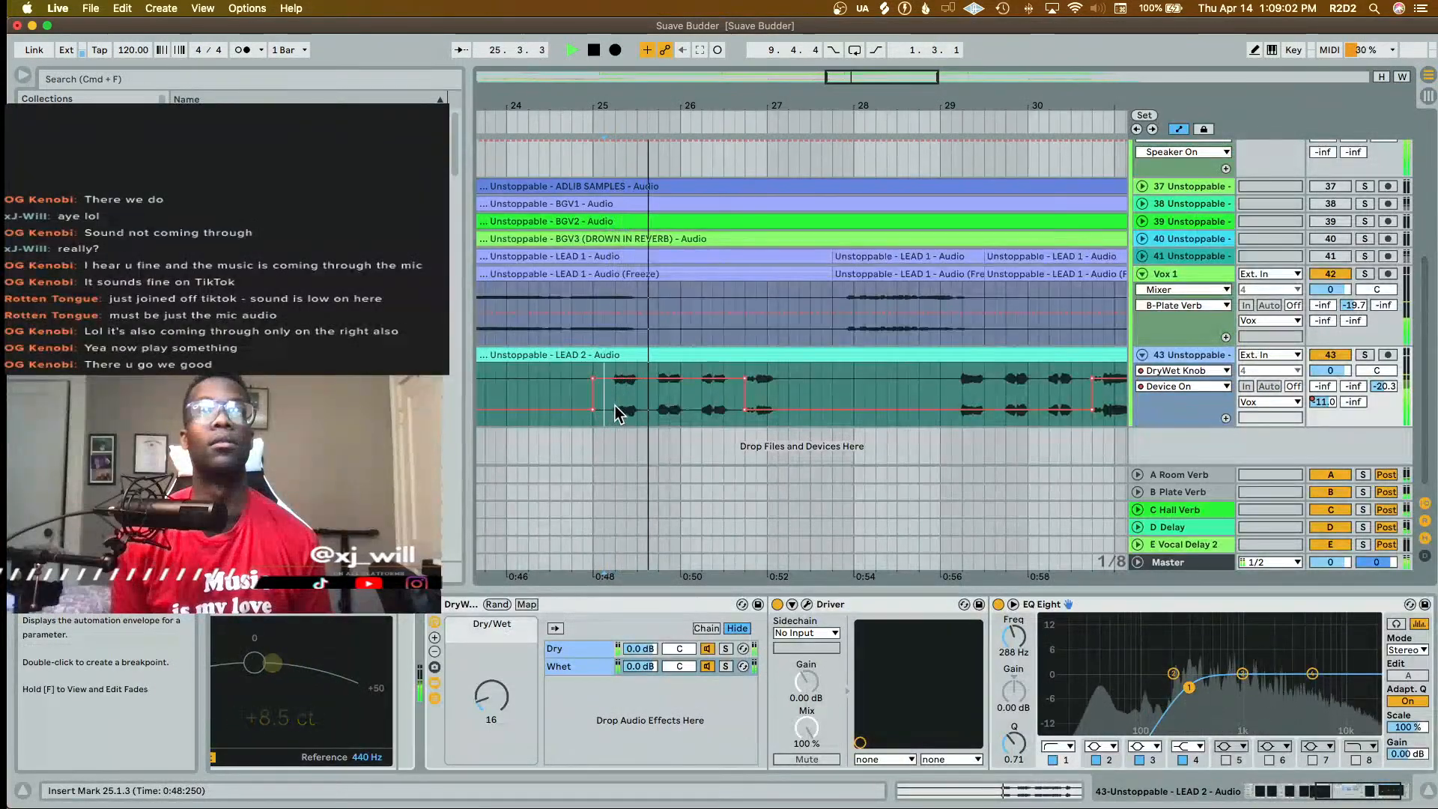
- Automate the DryWet Knob rack's Dry/Wet macro to 8 from 25.2.1 to 26.4.1 on LEAD 2
click(496, 698)
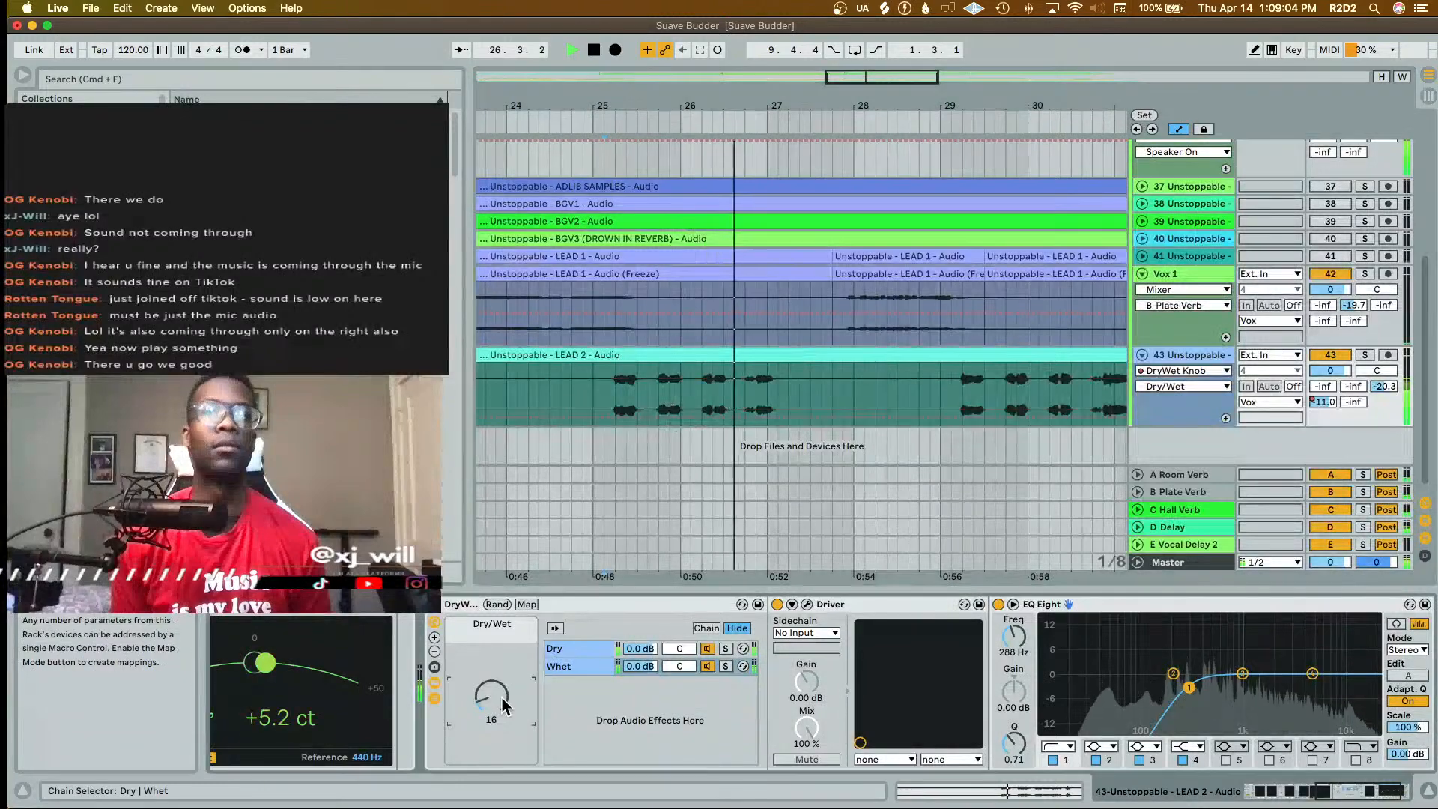
key(space)
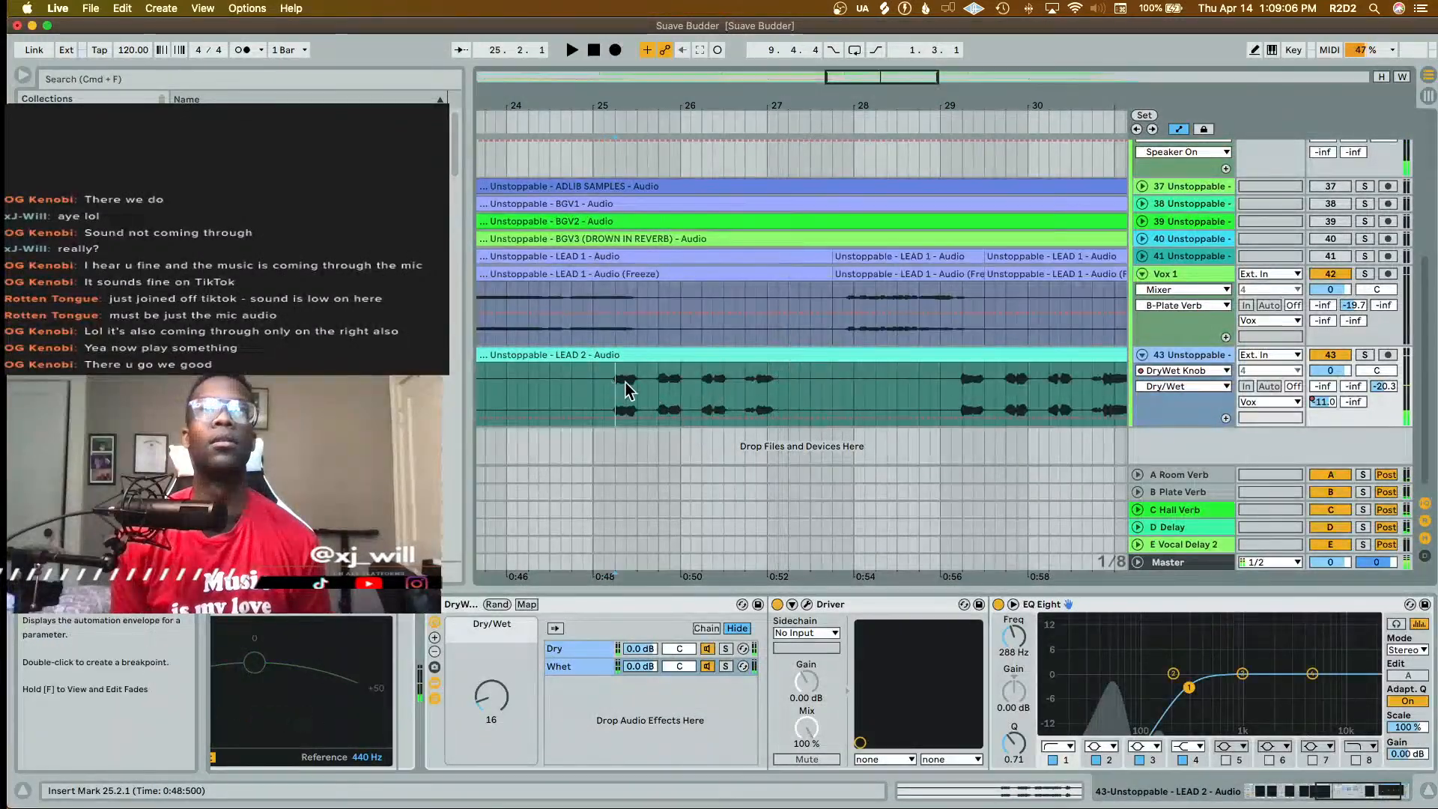
drag(626, 389, 746, 391)
mouse_move(679, 423)
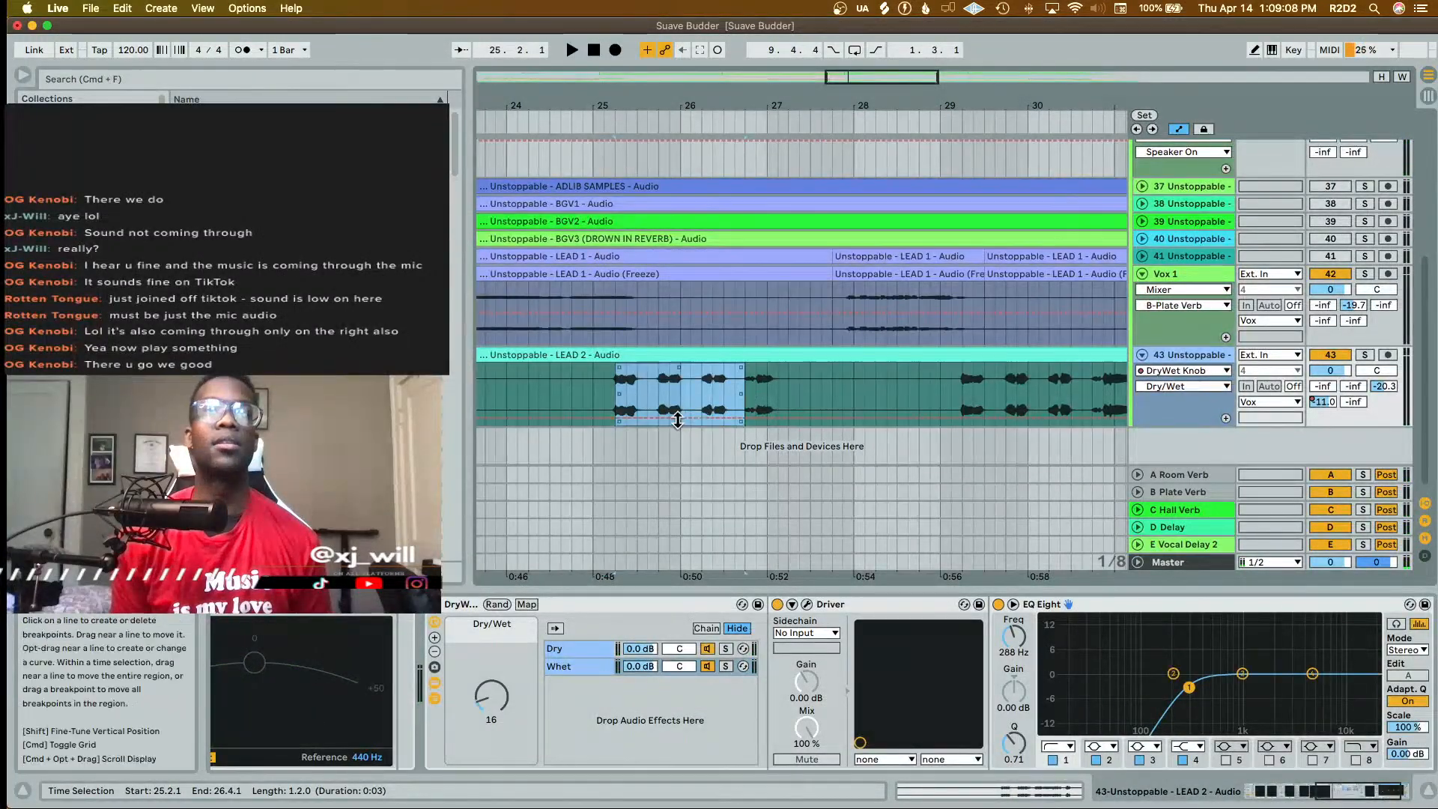
drag(679, 423, 679, 427)
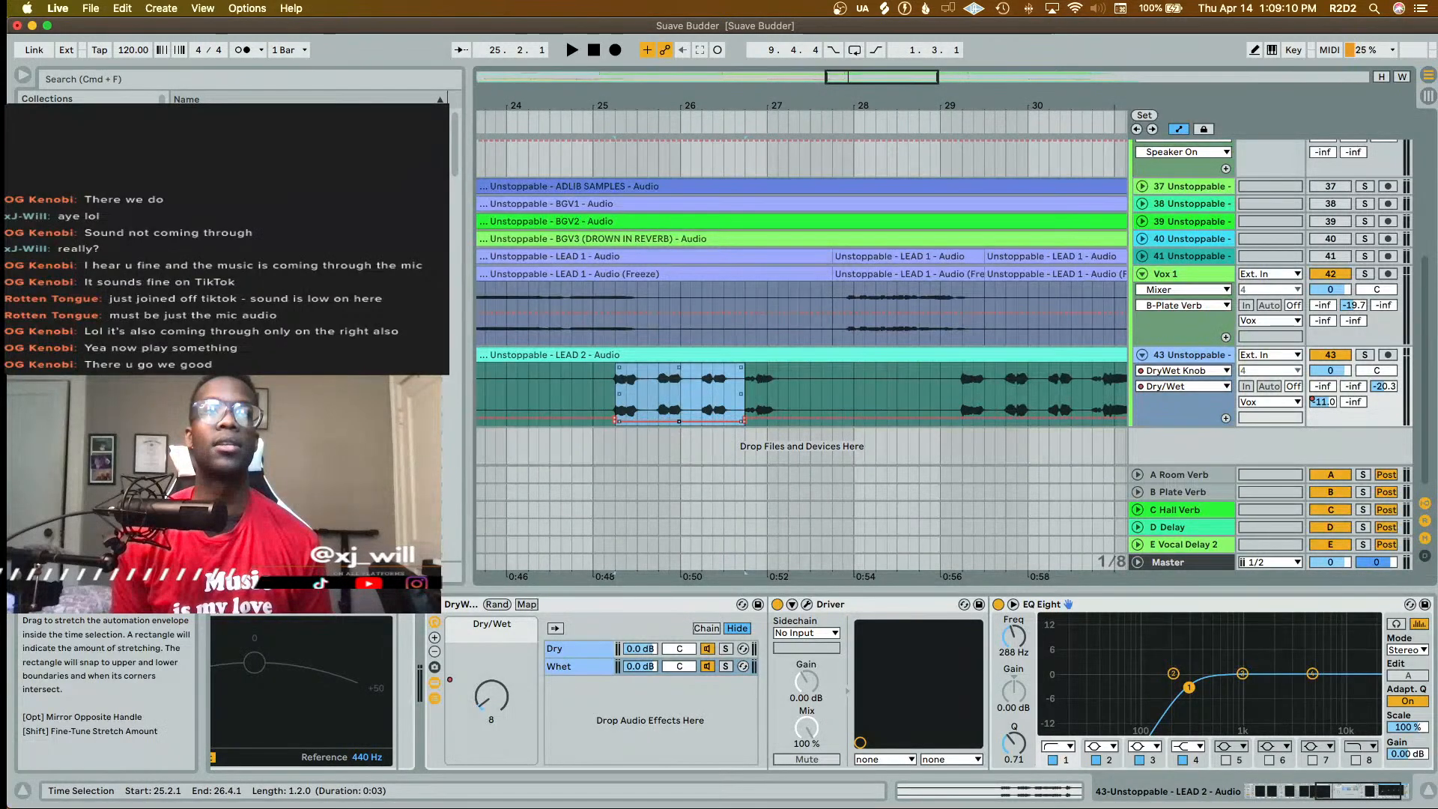
- Play the mix from 25.2.1 to bar 35 to check the distortion level and the following LEAD 2 phrases
key(space)
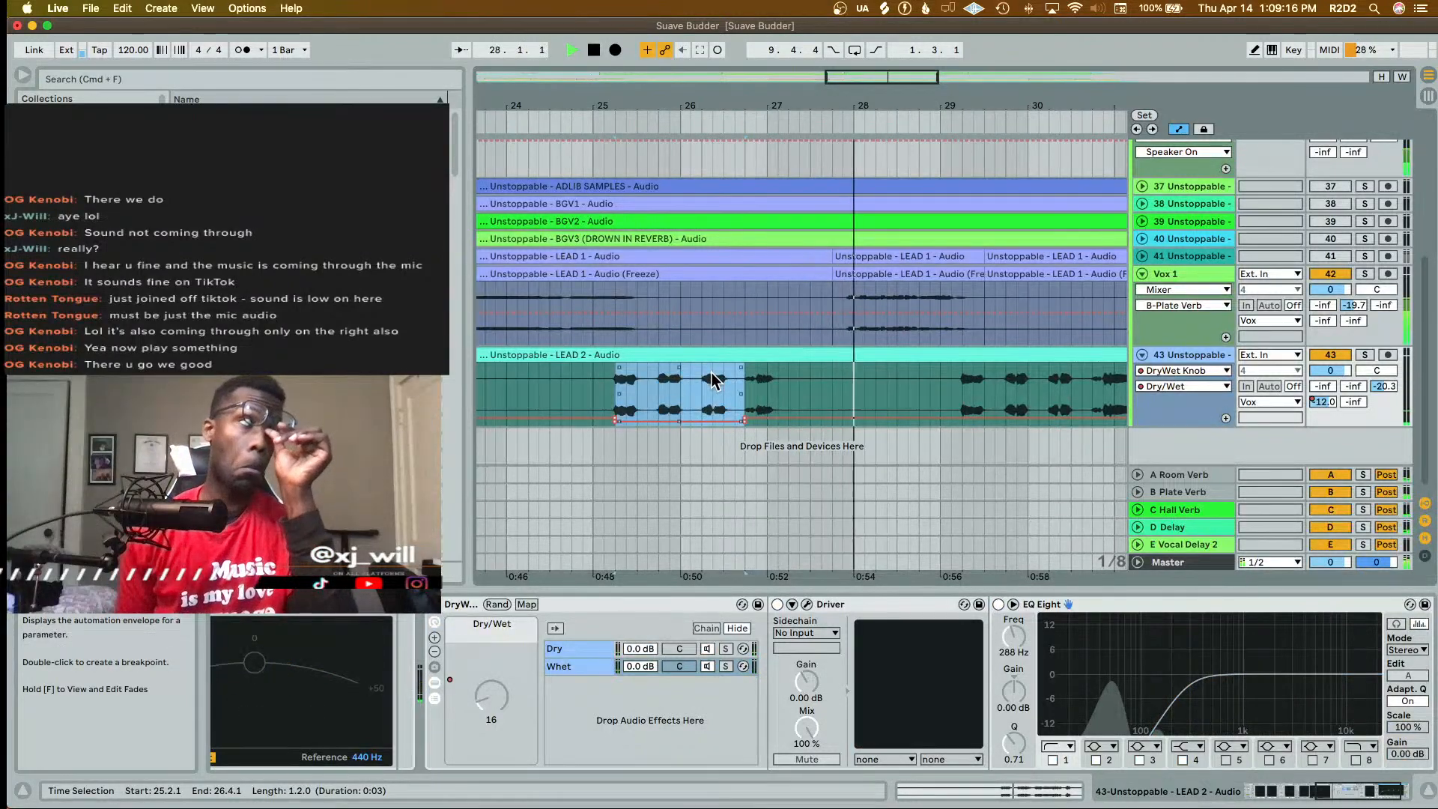
scroll(774, 286, down, 4)
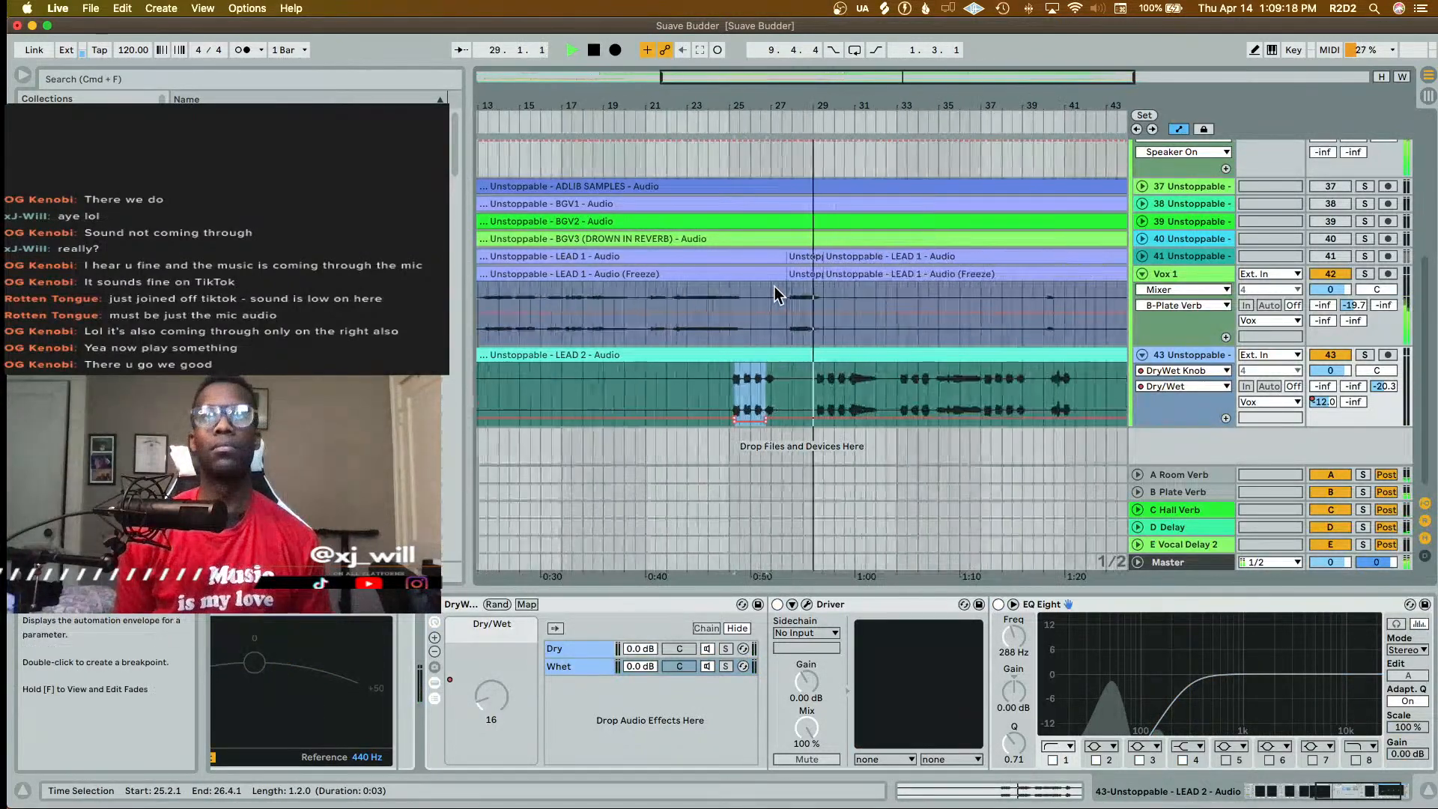
scroll(775, 286, up, 3)
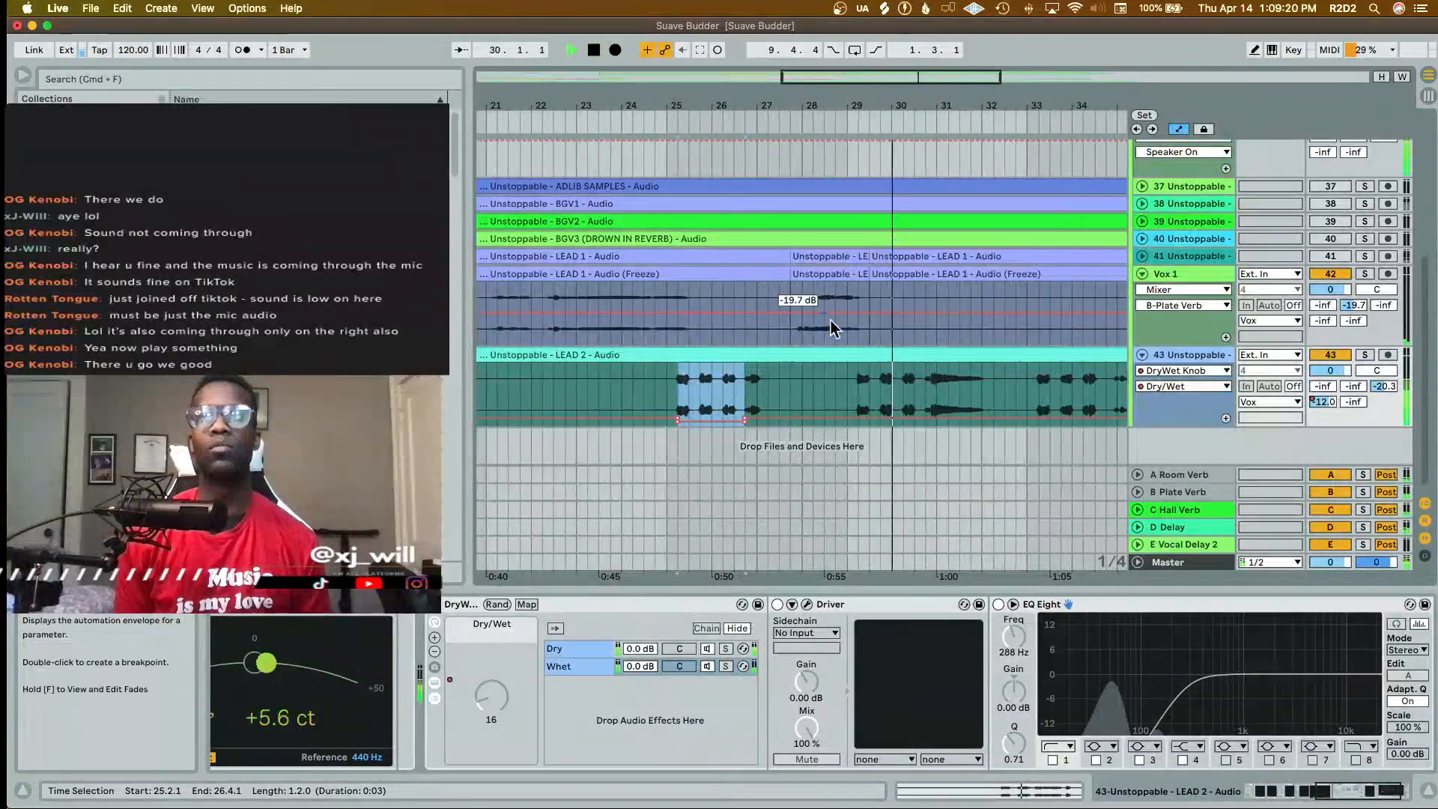
scroll(846, 334, right, 2)
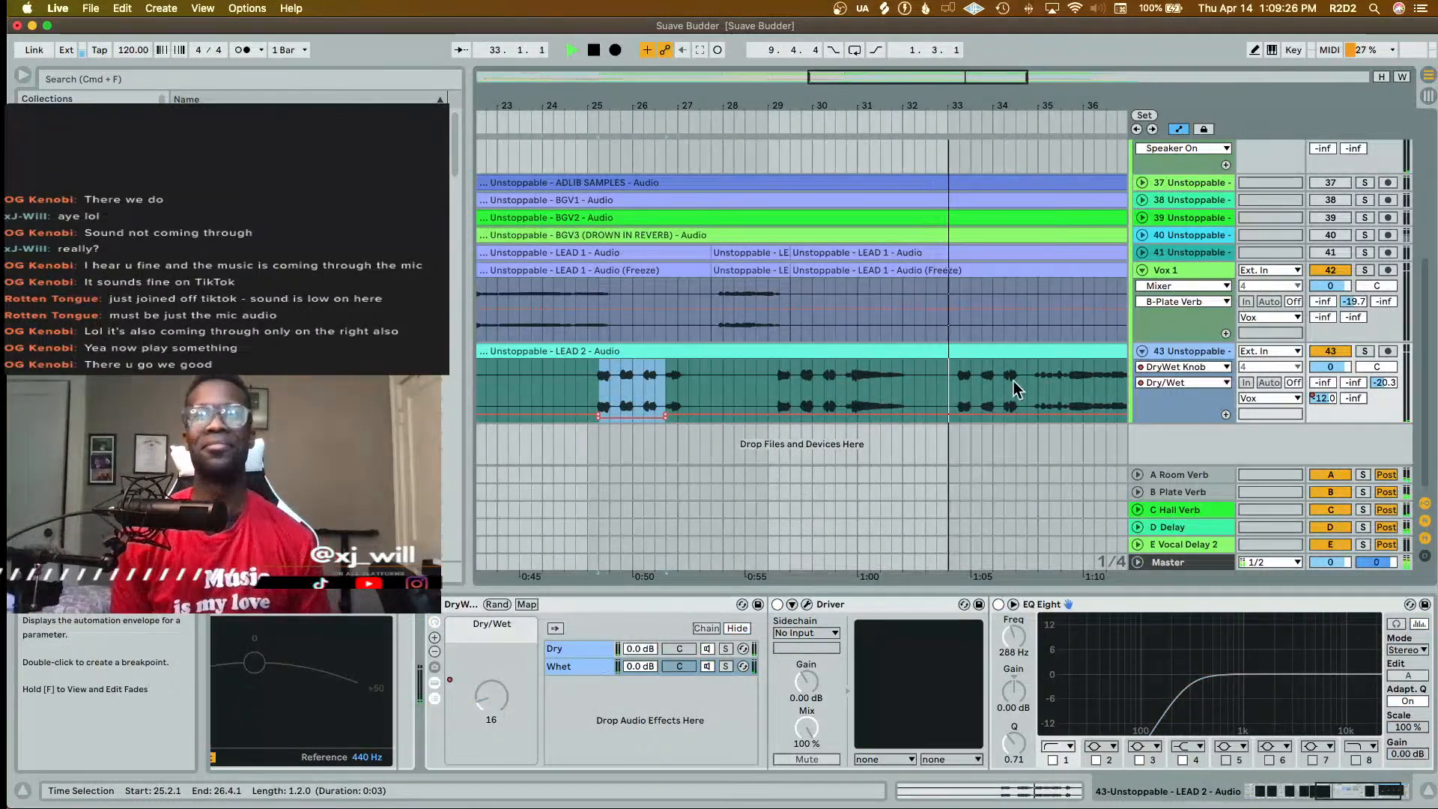
scroll(889, 404, right, 3)
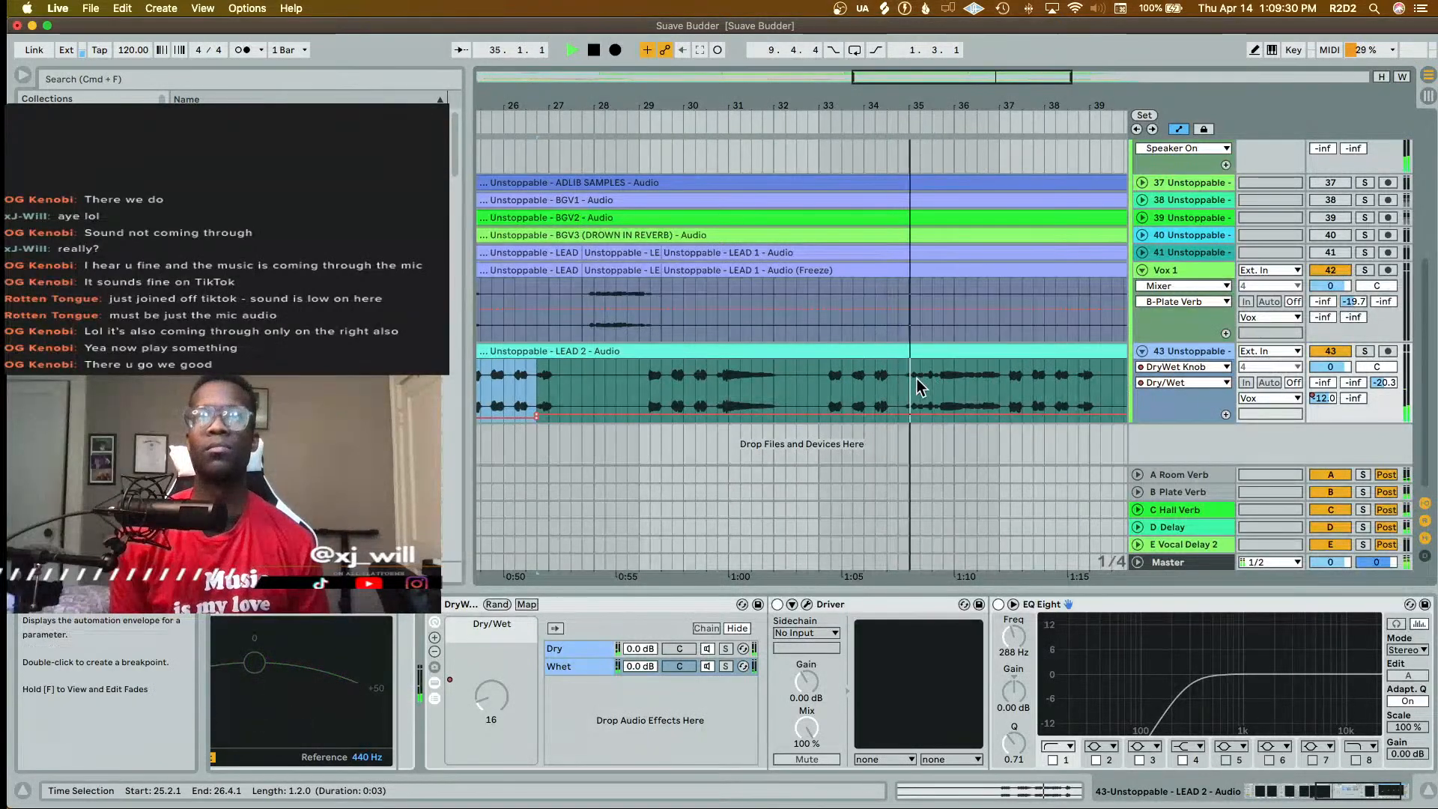
key(space)
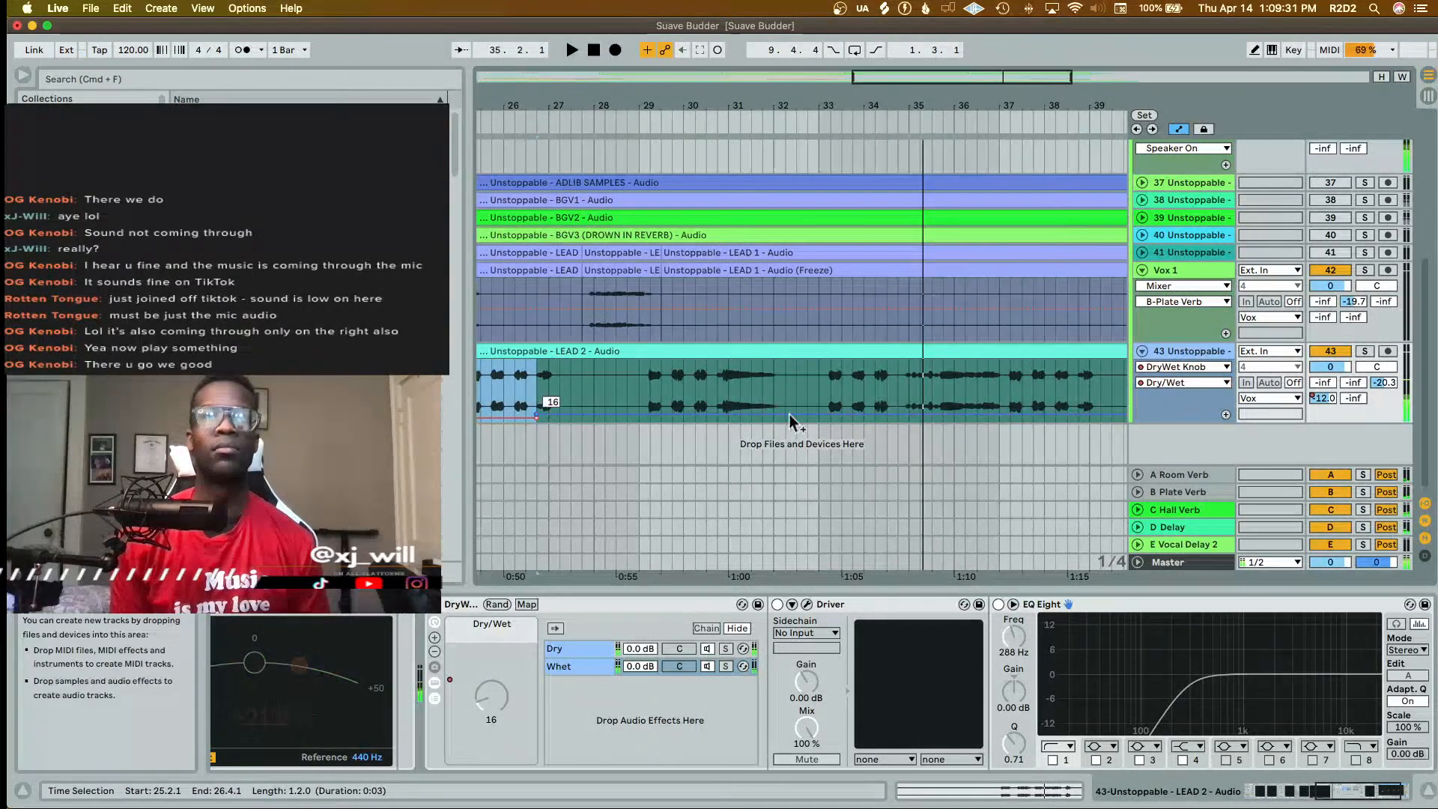
- Automate the DryWet Knob rack's Device On to on from 33.1.1 to 34.2.1 on LEAD 2
right_click(442, 618)
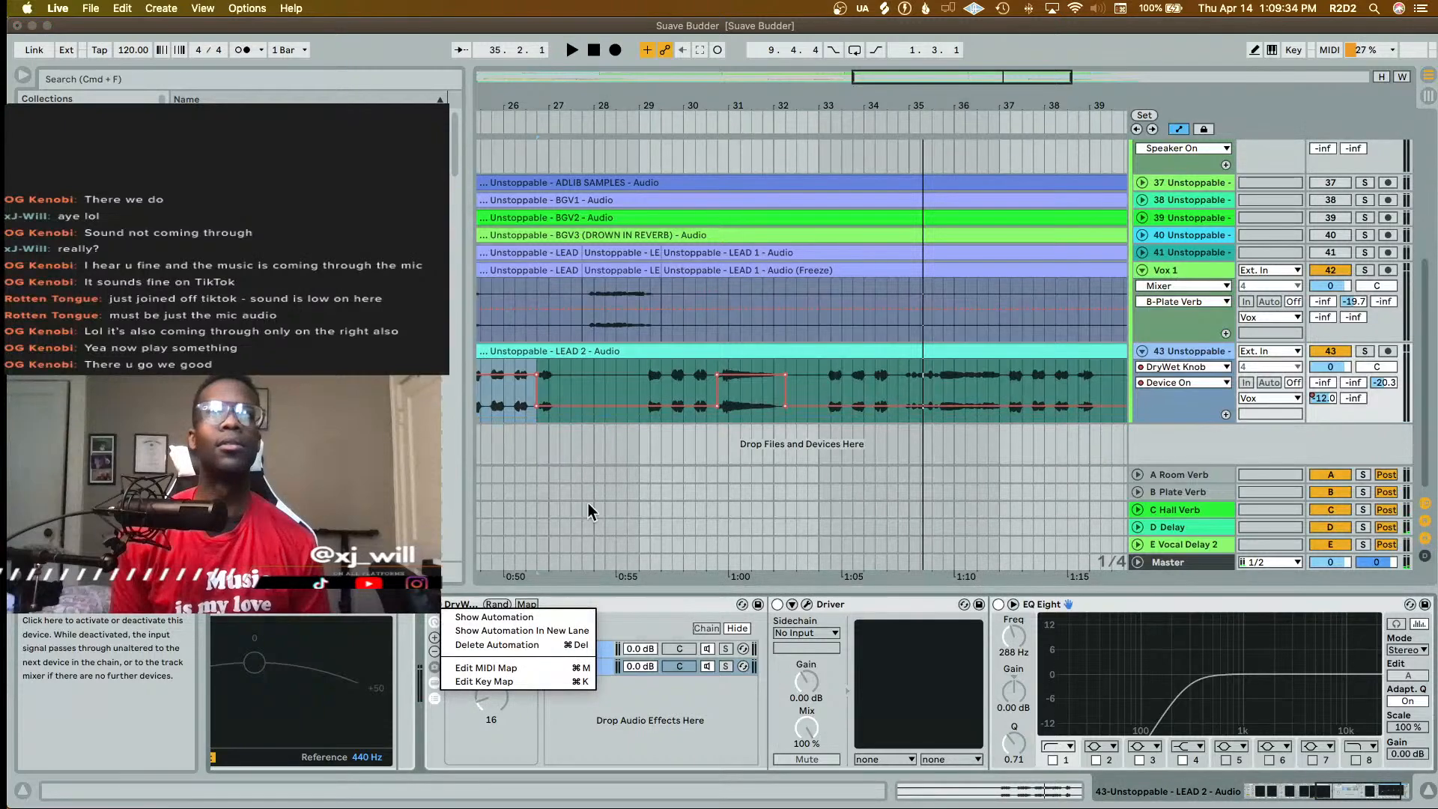
click(882, 367)
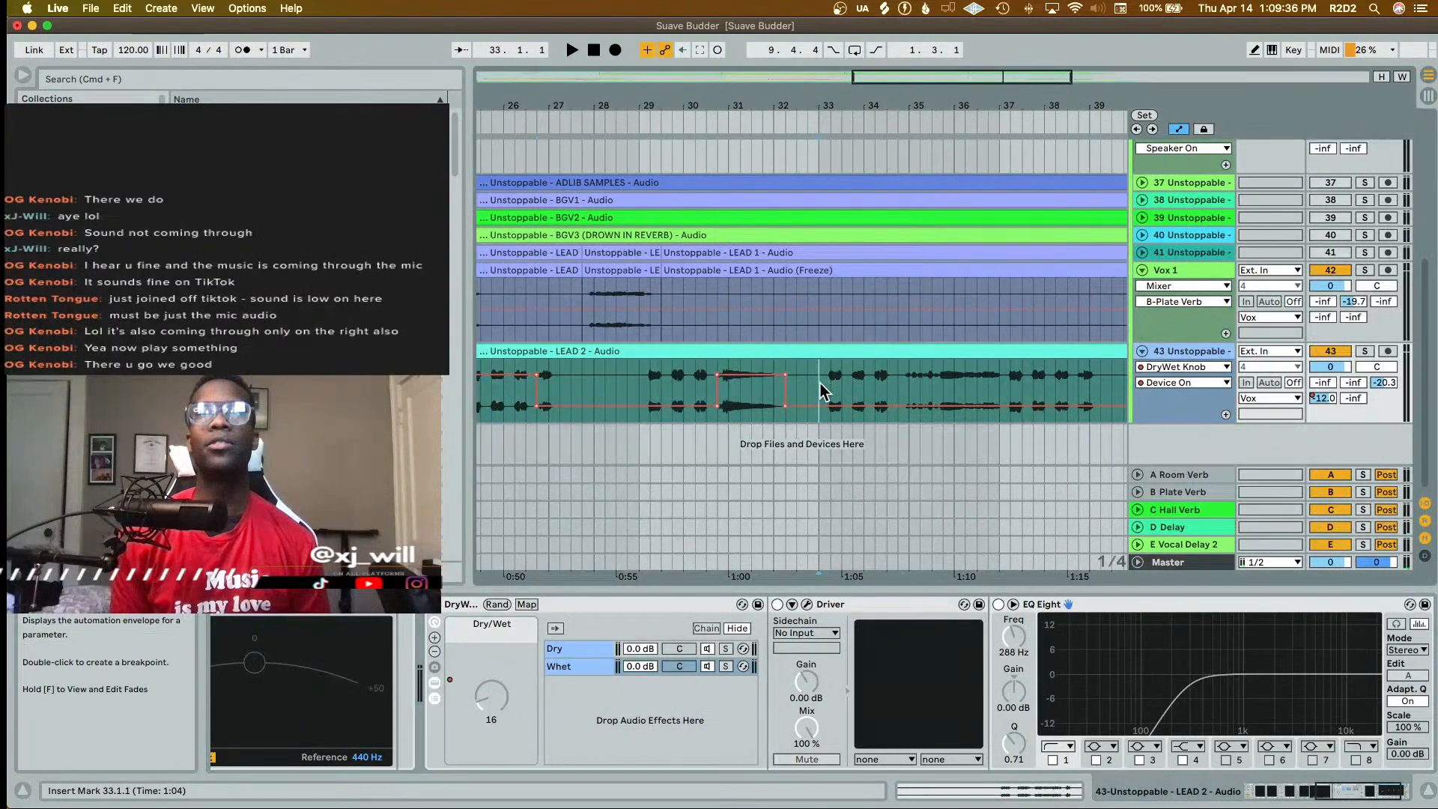
mouse_move(824, 386)
mouse_down()
mouse_move(899, 388)
mouse_move(849, 376)
mouse_up()
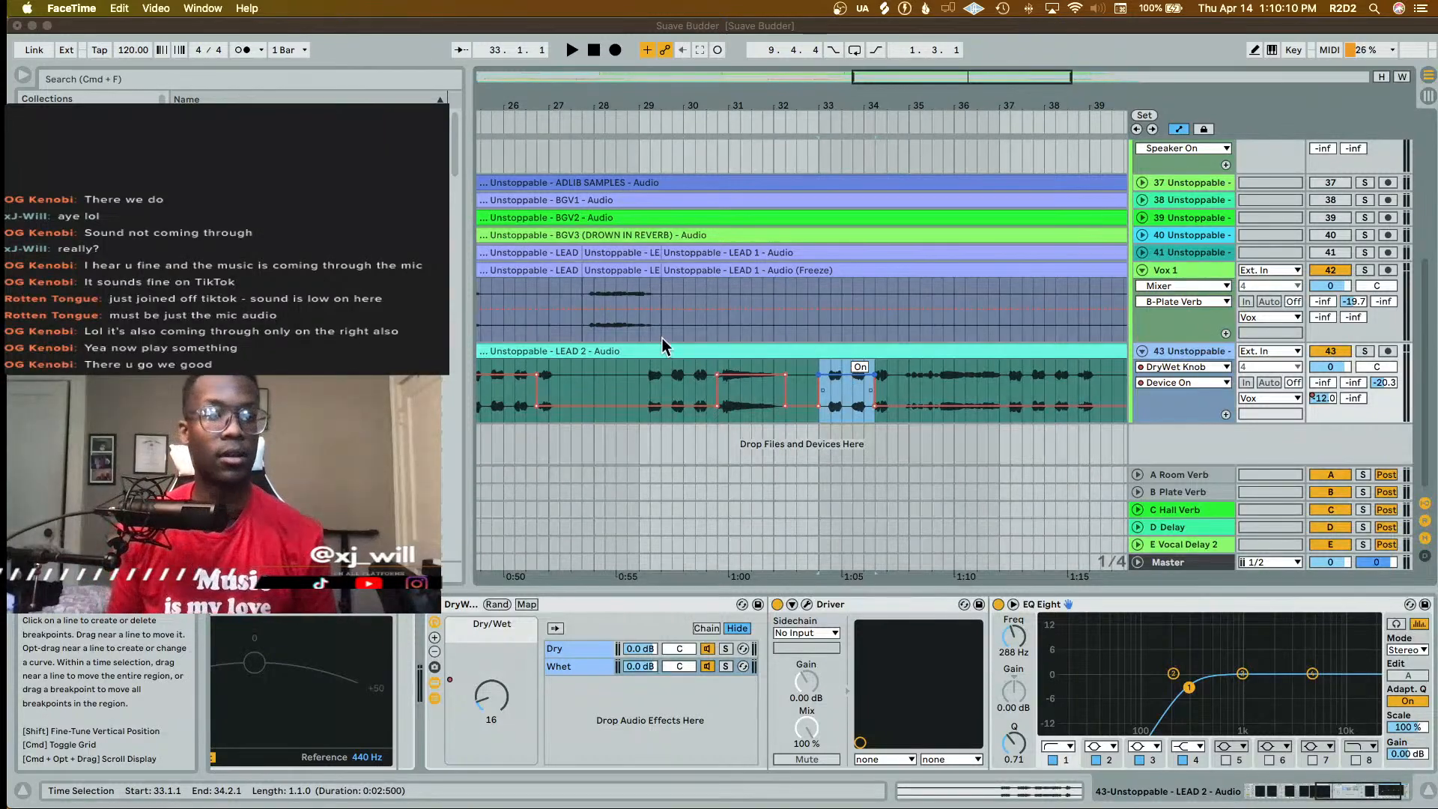
click(824, 408)
key(plus)
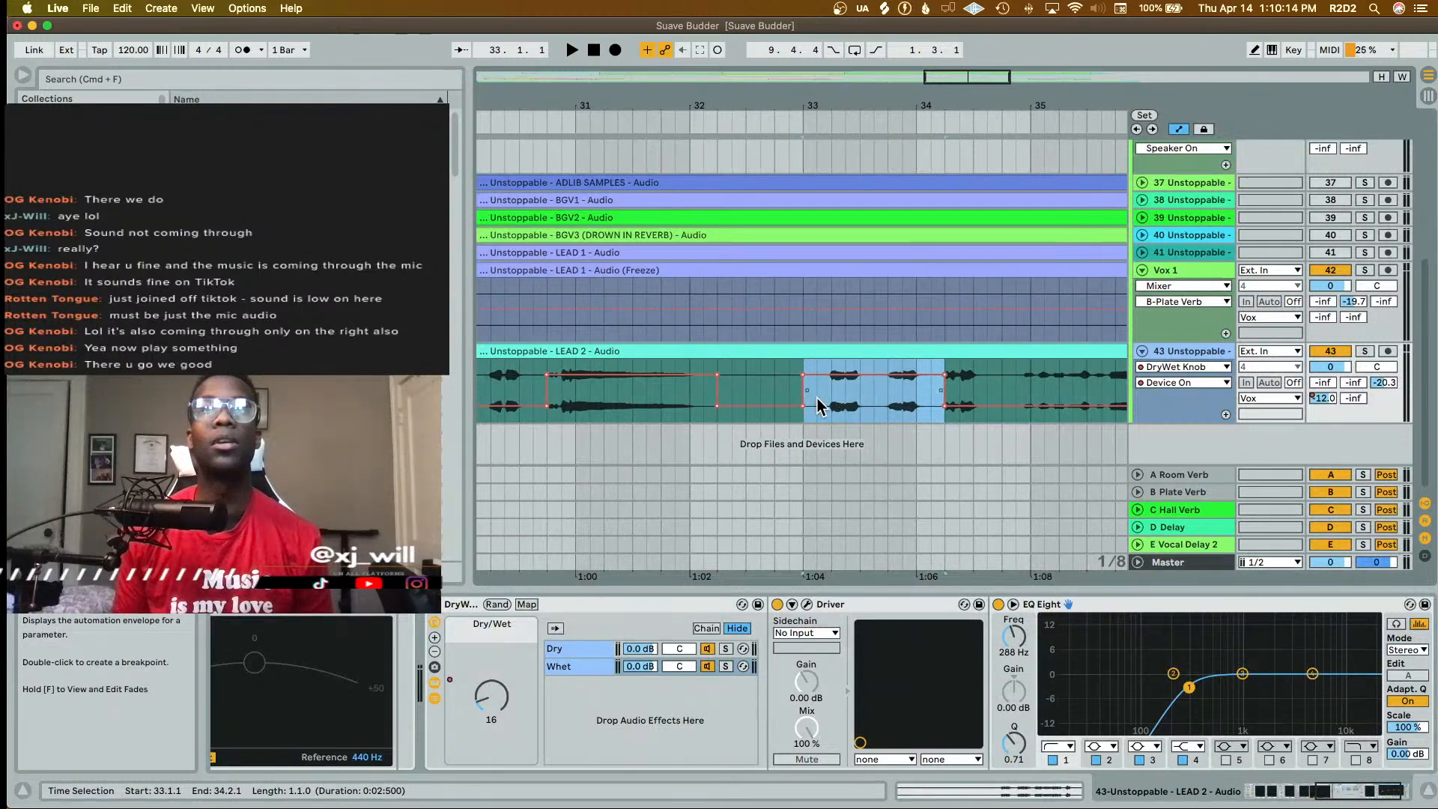
- Audition the LEAD 2 phrase from 33.1.3 in the full mix, and solo LEAD 2 to hear where the phrase ends
click(817, 408)
key(space)
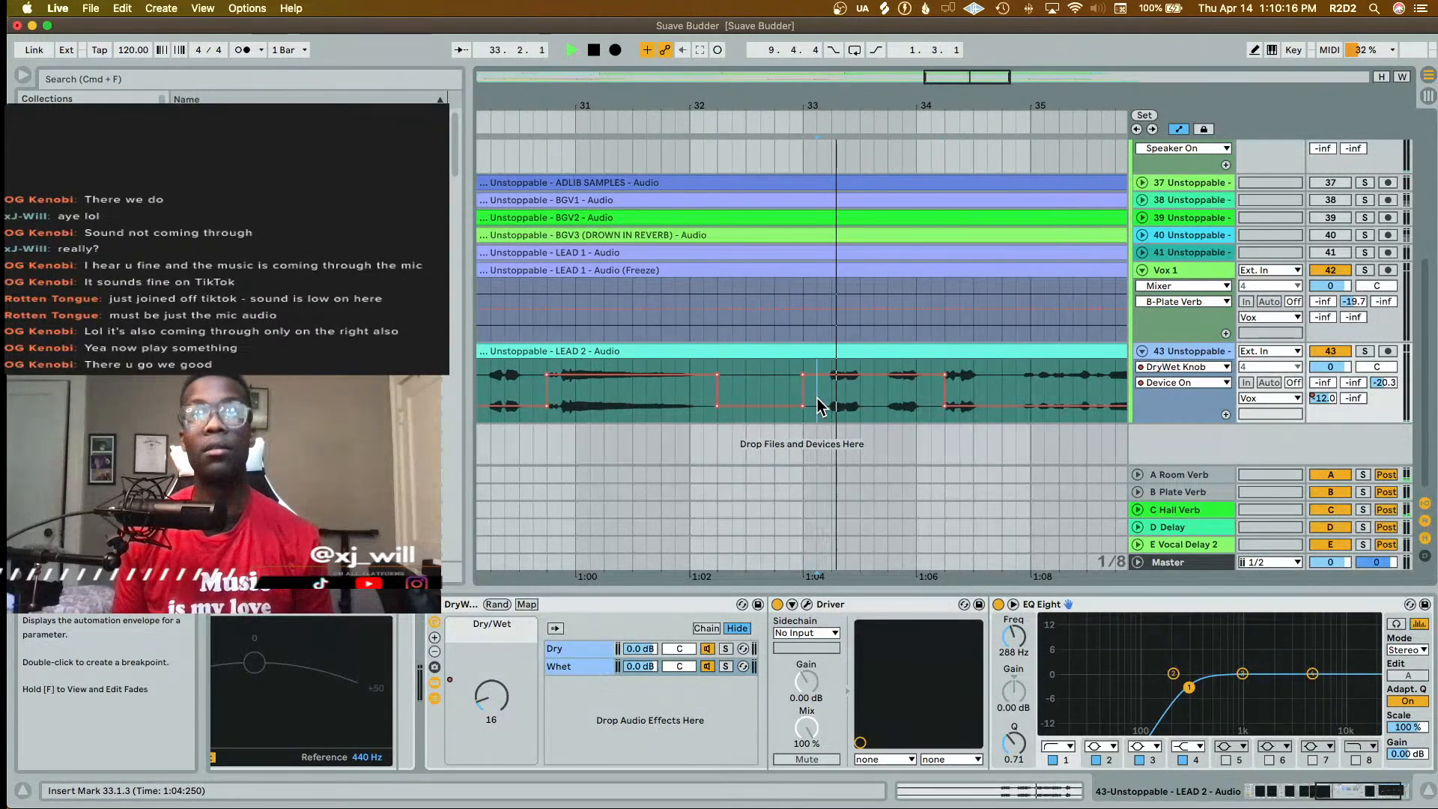
key(space)
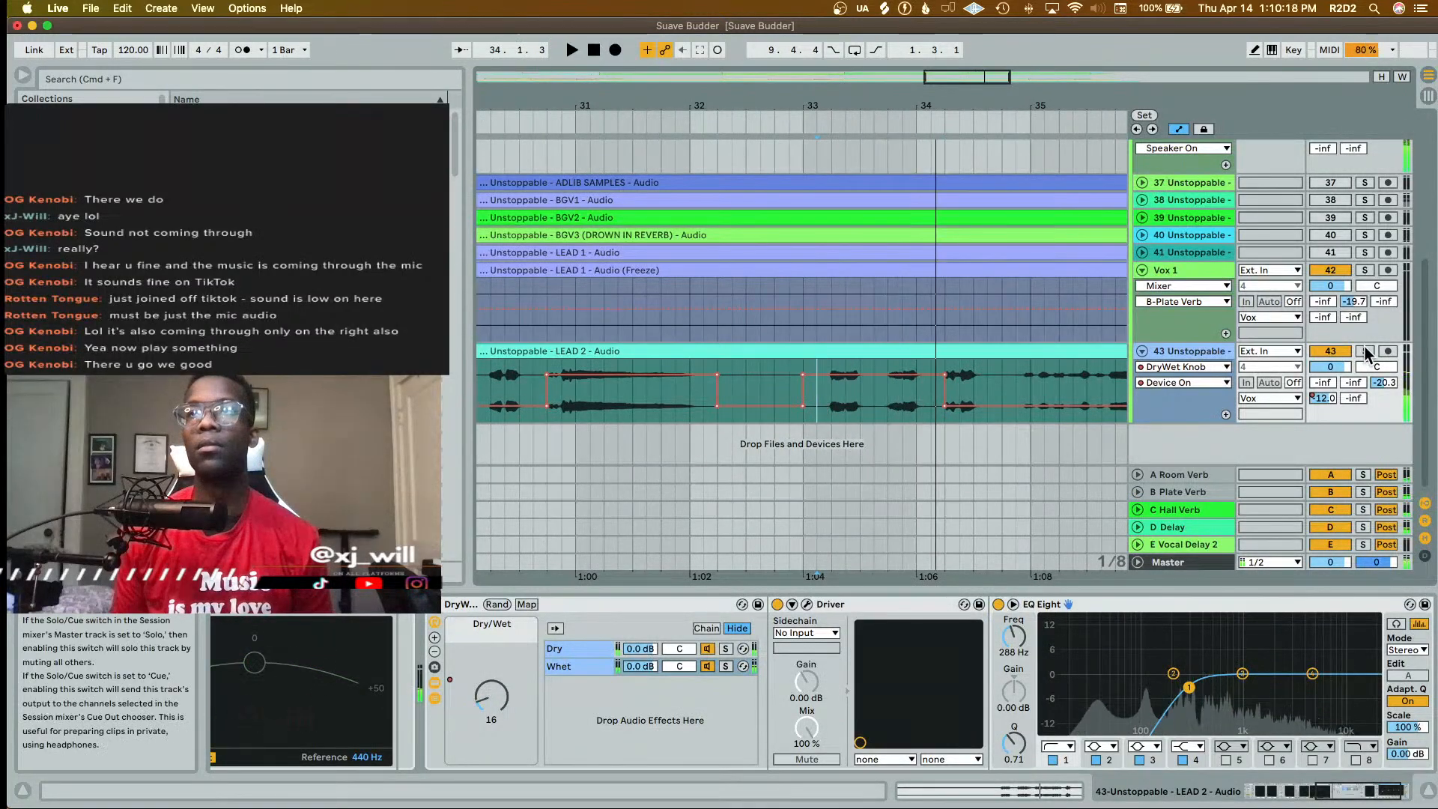
click(1364, 350)
key(space)
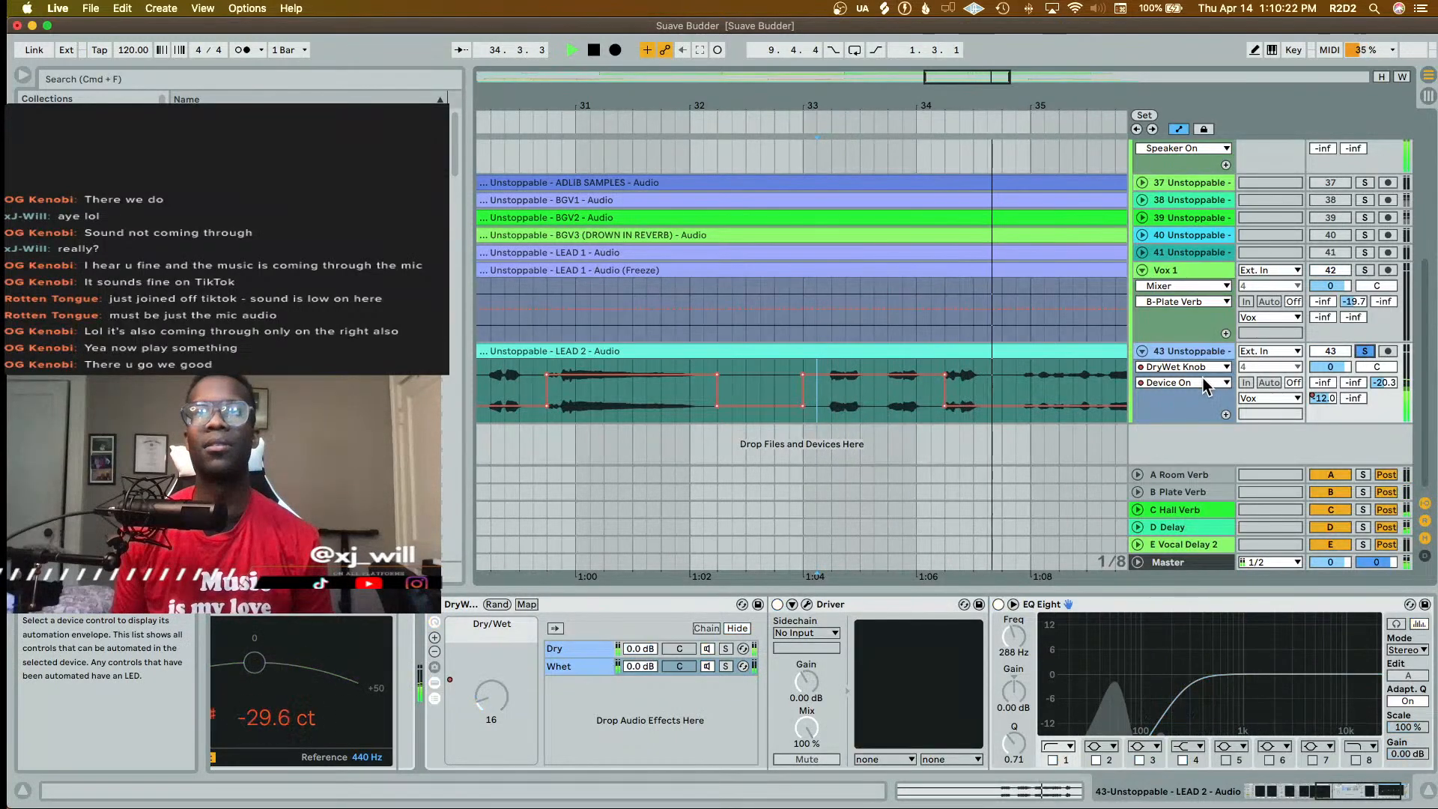
key(space)
- Extend the Device On section starting at 33.1.1 to about 34.3.3, and play soloed LEAD 2 from 33.1.3 to bar 38
click(988, 405)
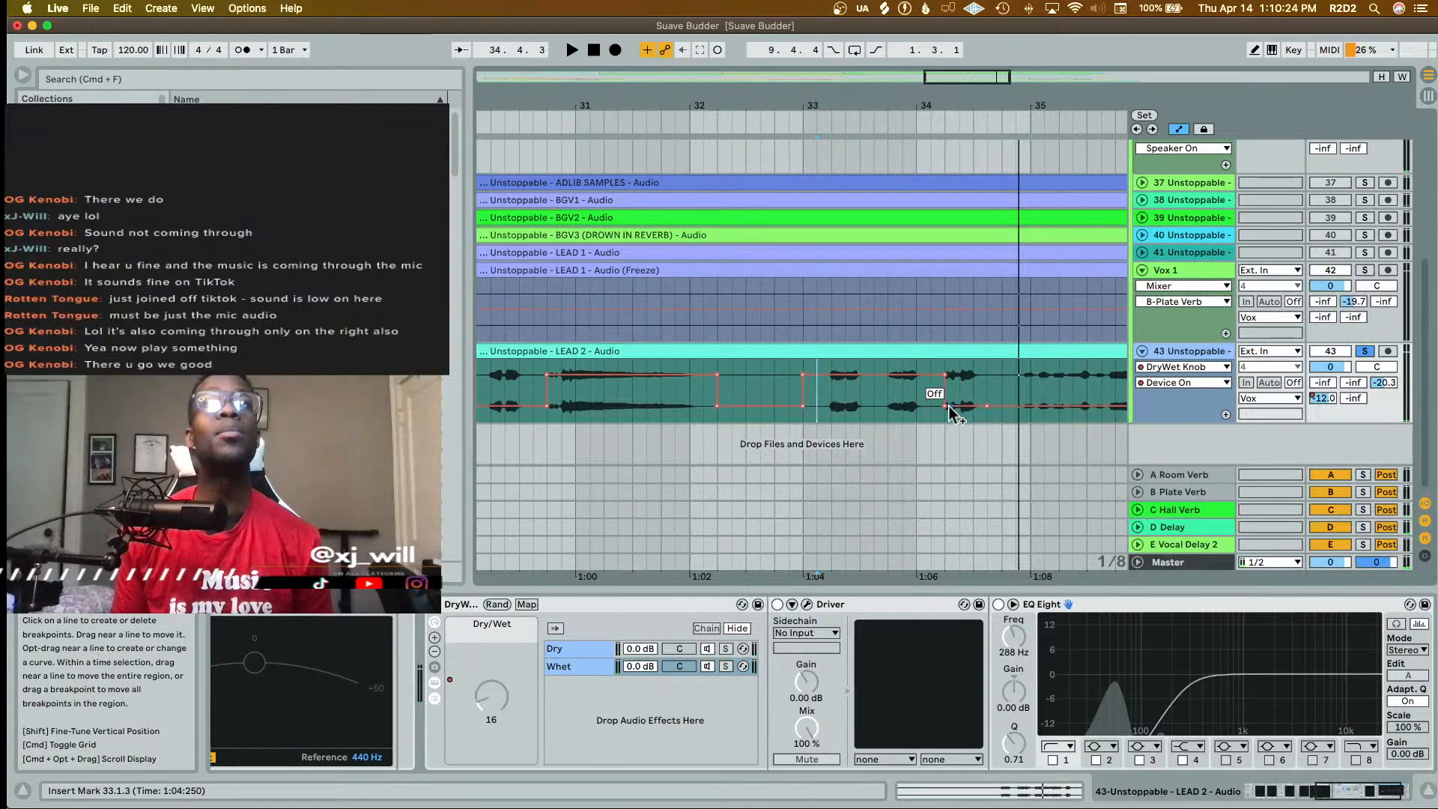
click(945, 407)
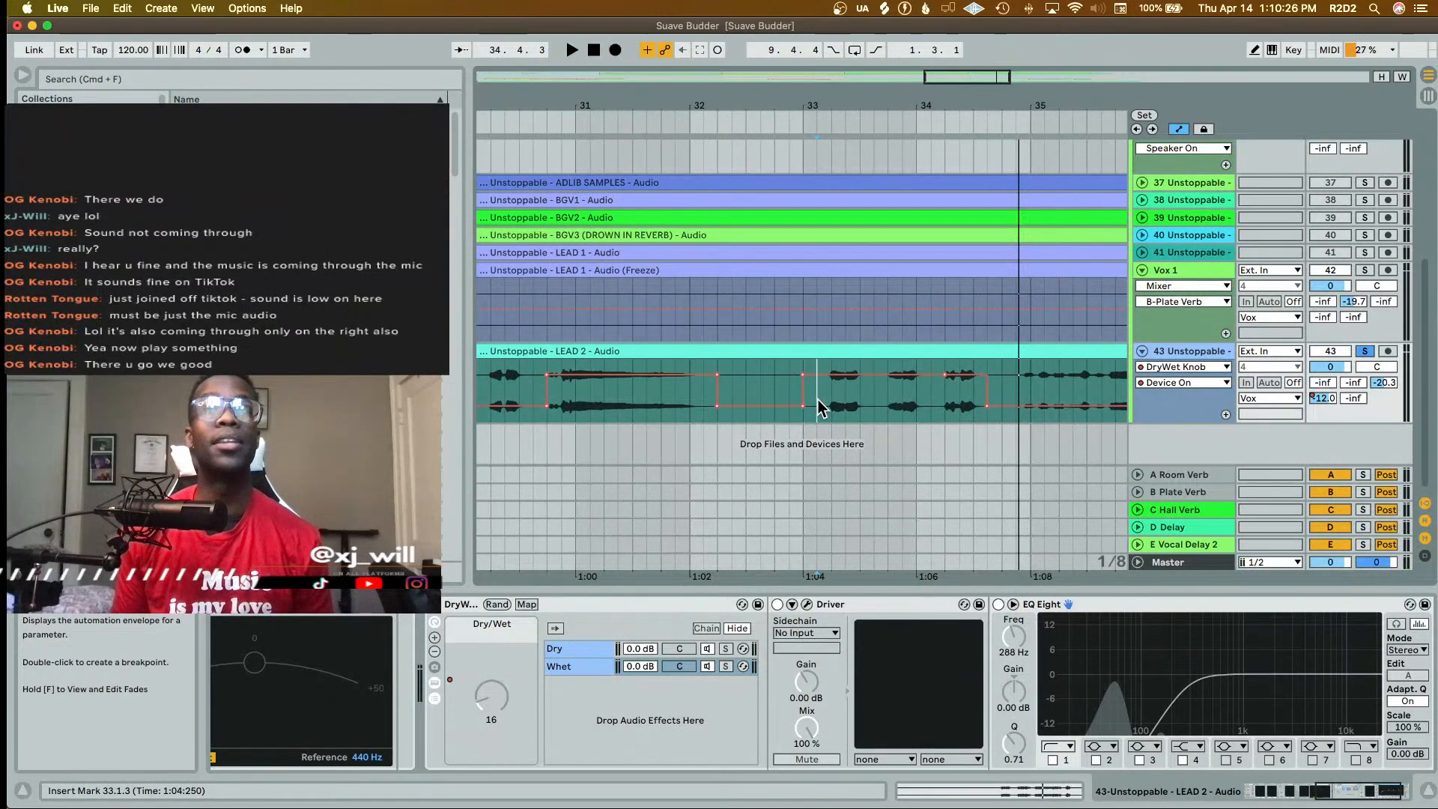
key(space)
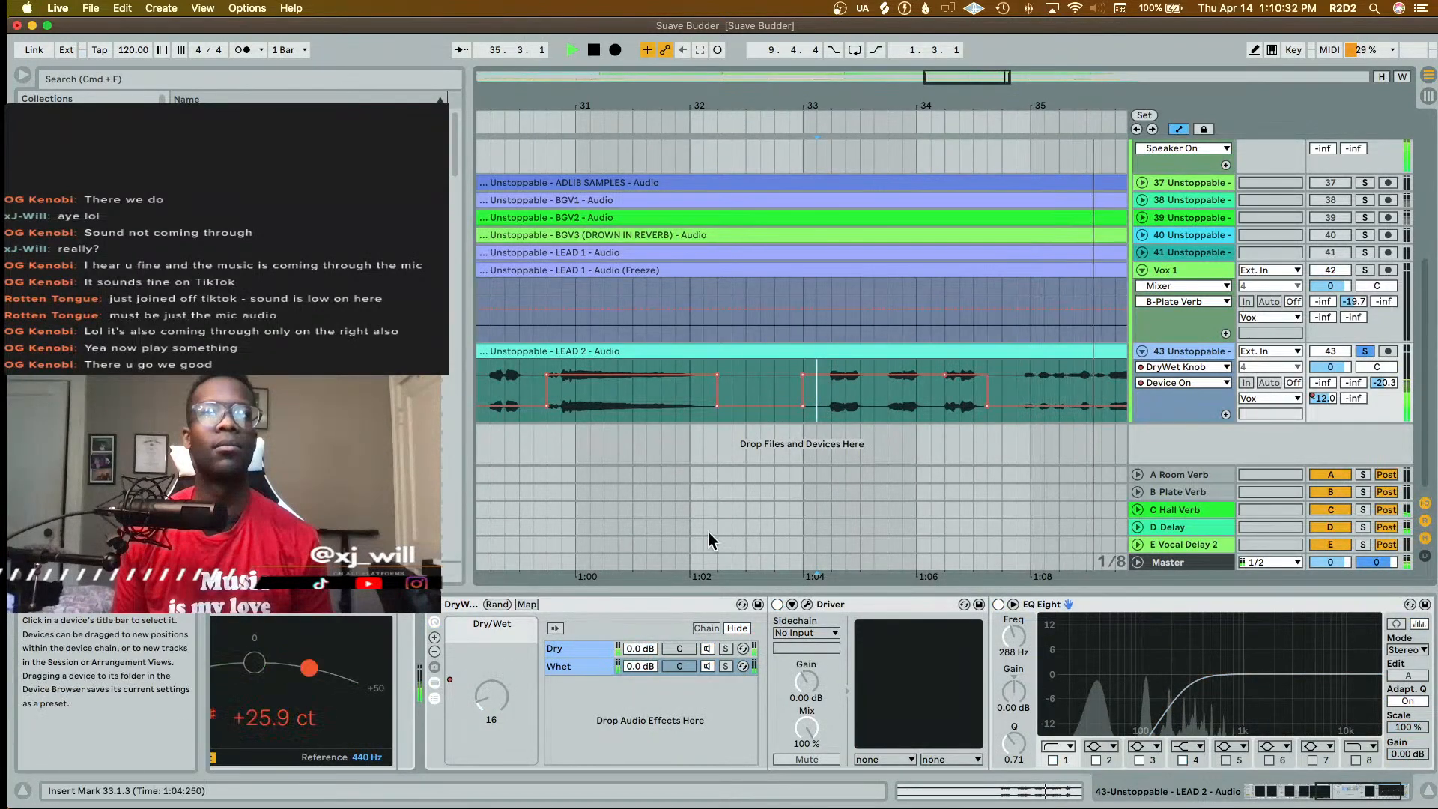
scroll(810, 466, down, 3)
scroll(811, 465, down, 2)
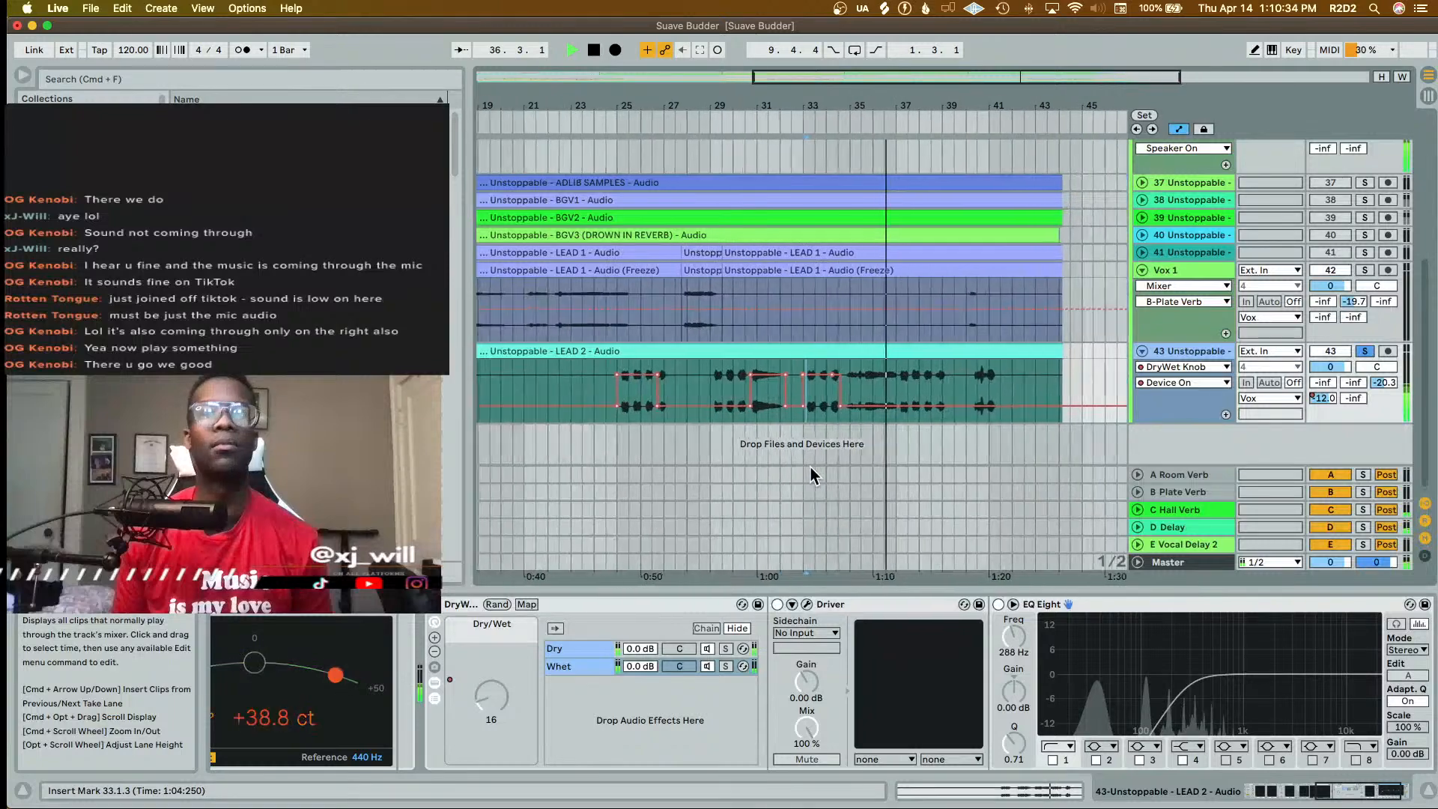
scroll(810, 465, up, 1)
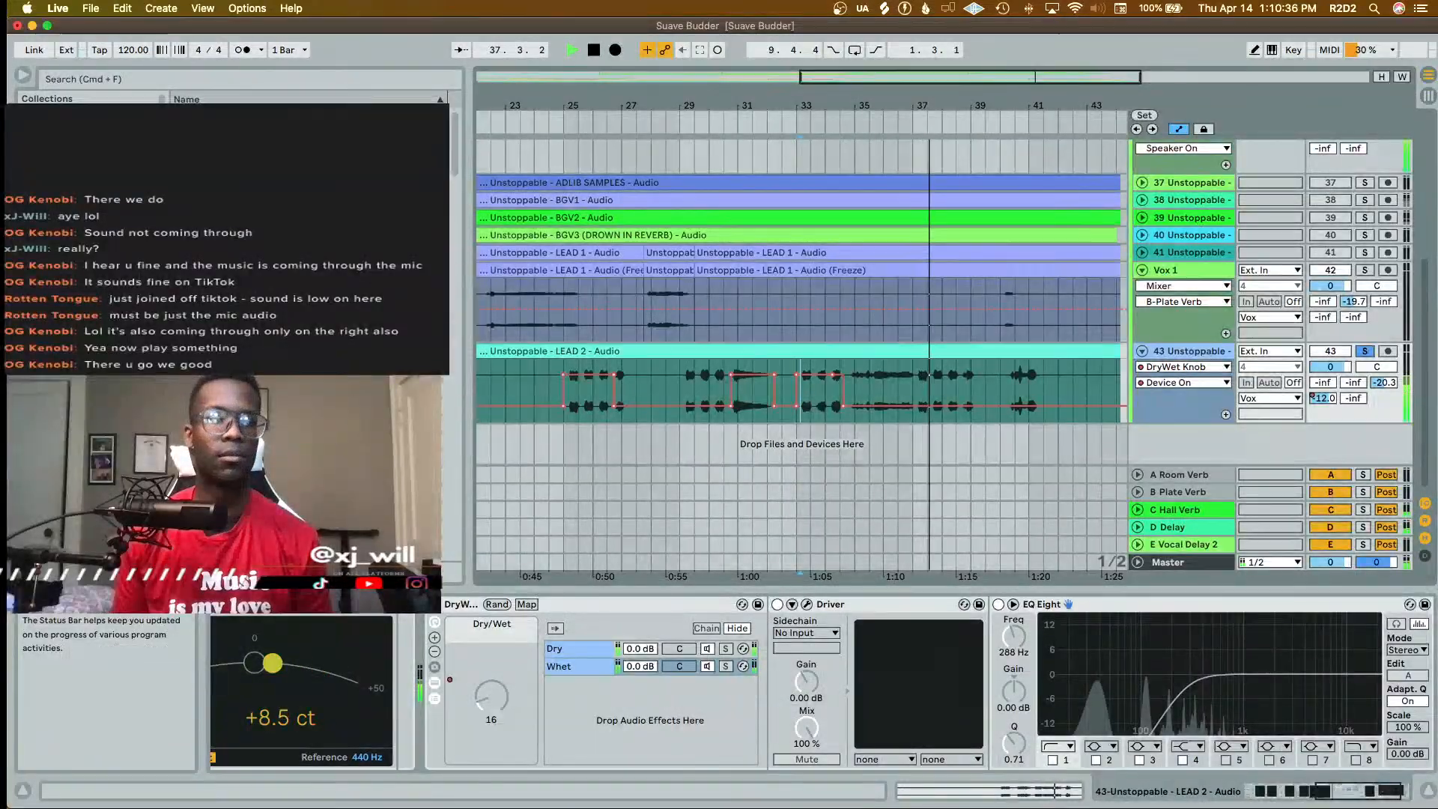
key(space)
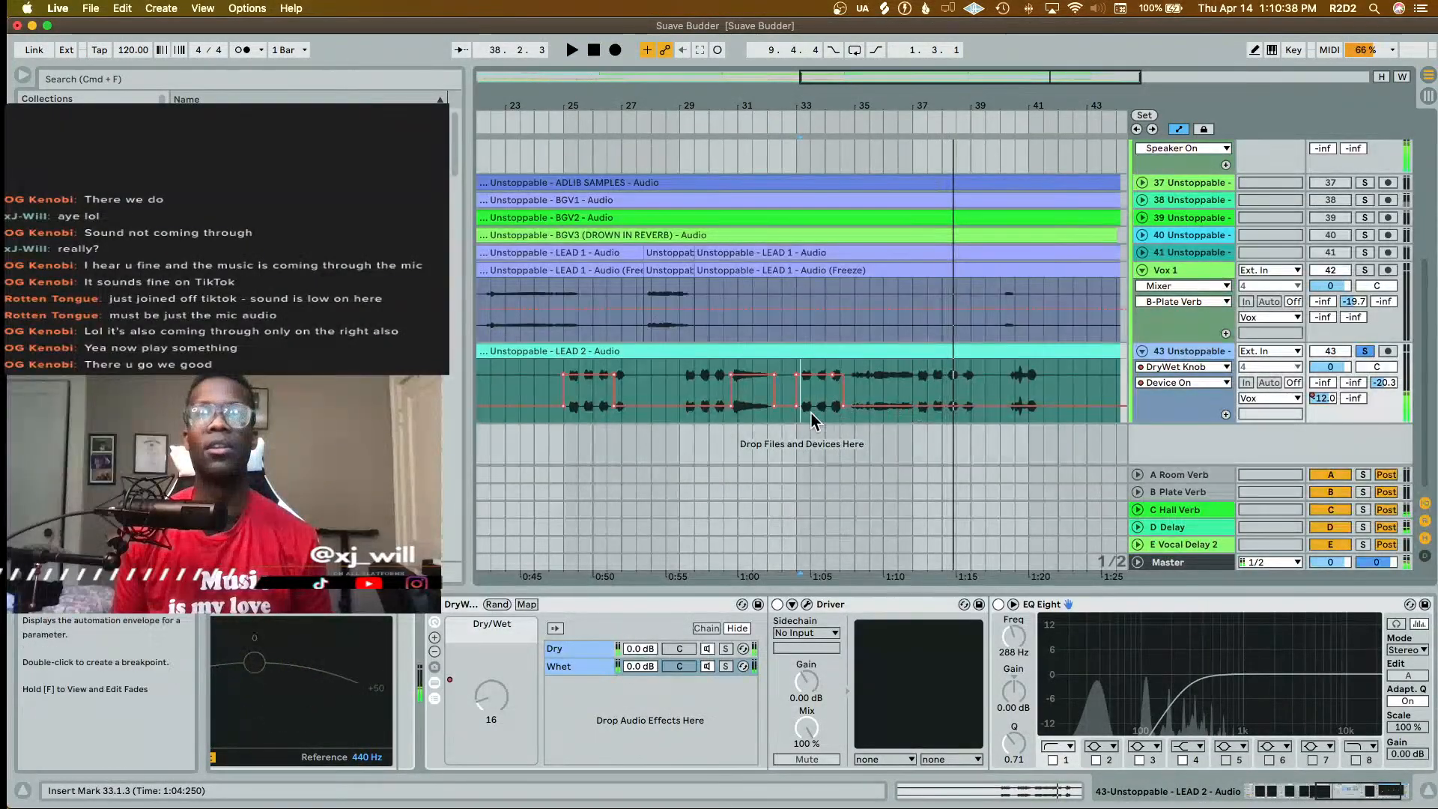
- Place the insert marker at 33.1.4 on LEAD 2, just before the phrase
scroll(811, 412, up, 4)
click(738, 405)
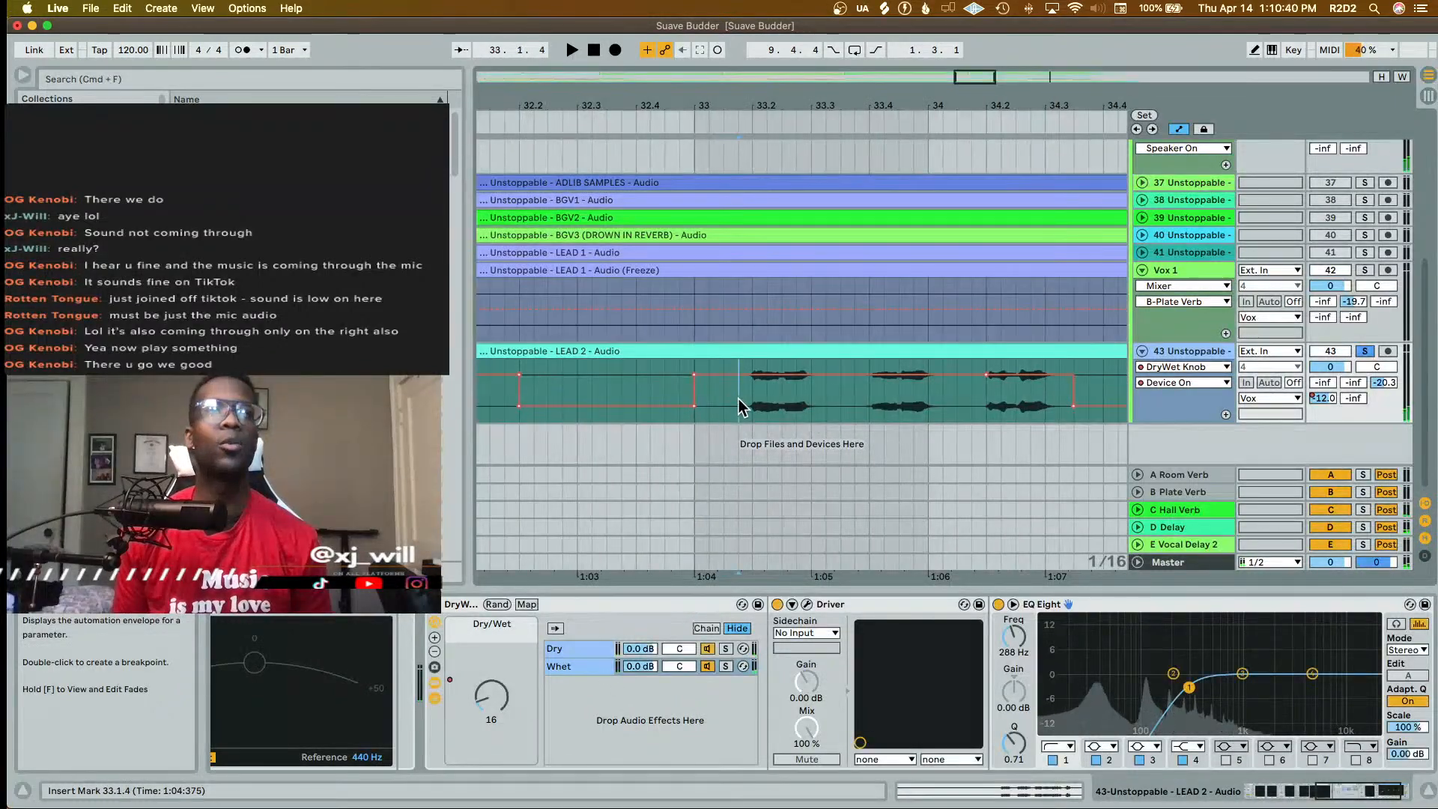